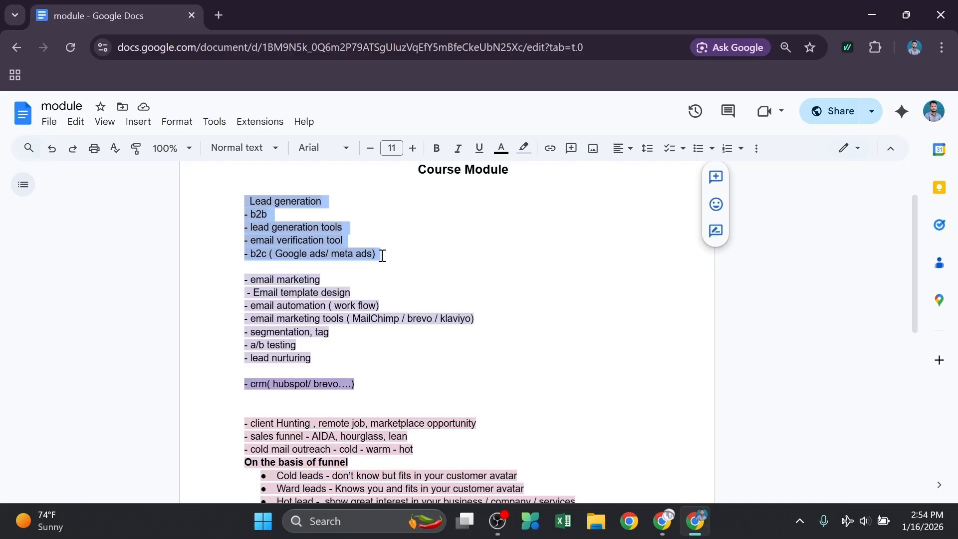
Review the email marketing topics and tools listed in the course module document
left_click(241, 282)
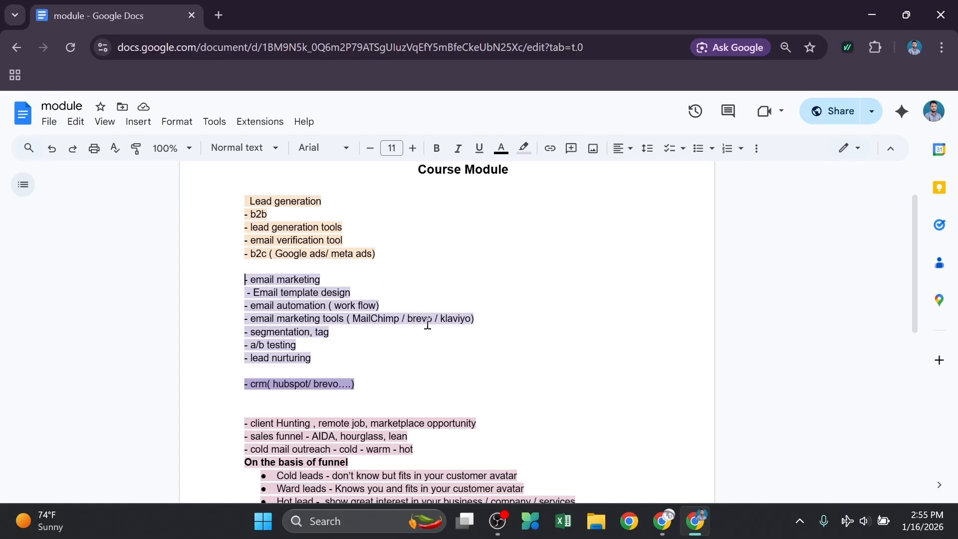
left_click_drag(374, 322, 424, 318)
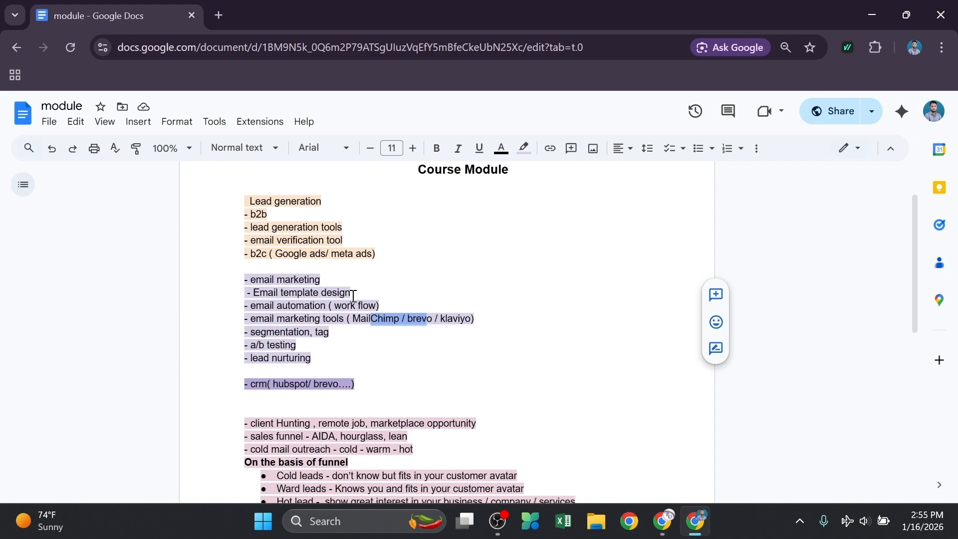
left_click(306, 317)
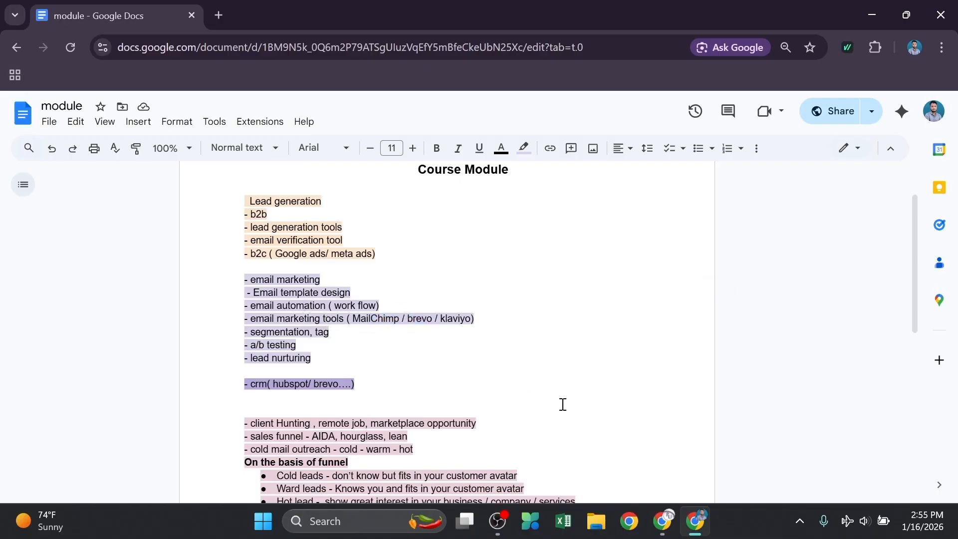
Switch to the other Chrome window and look over the Mailchimp and Brevo homepages
left_click(662, 521)
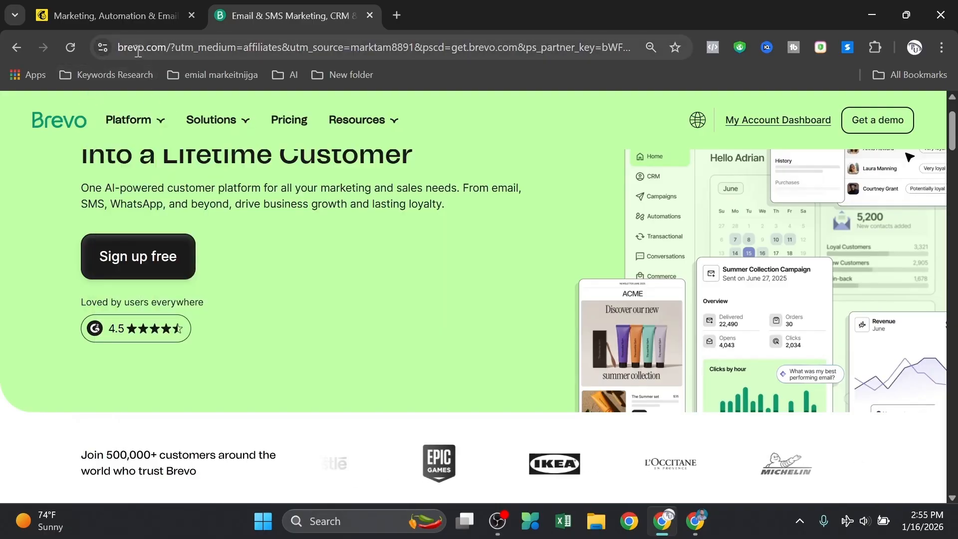
left_click(137, 10)
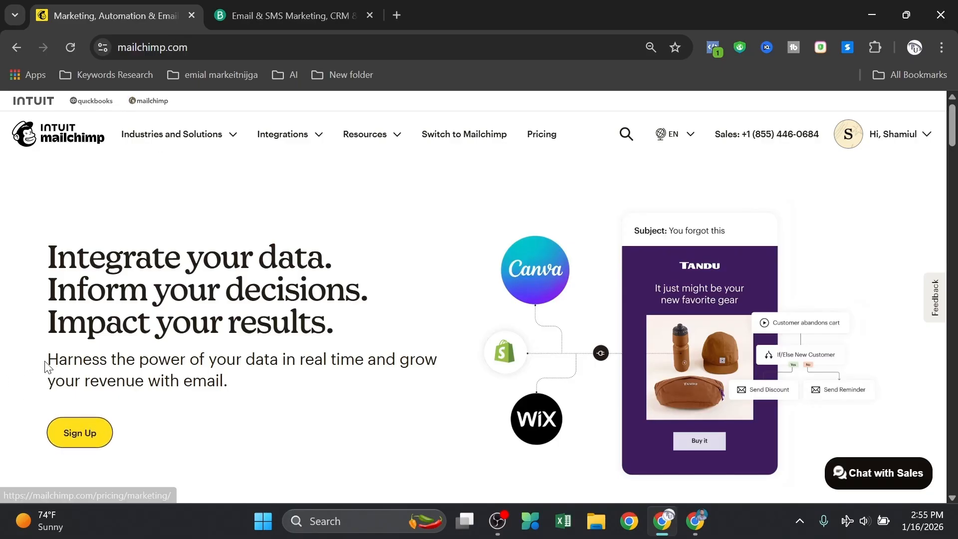
key("ctrl+Tab")
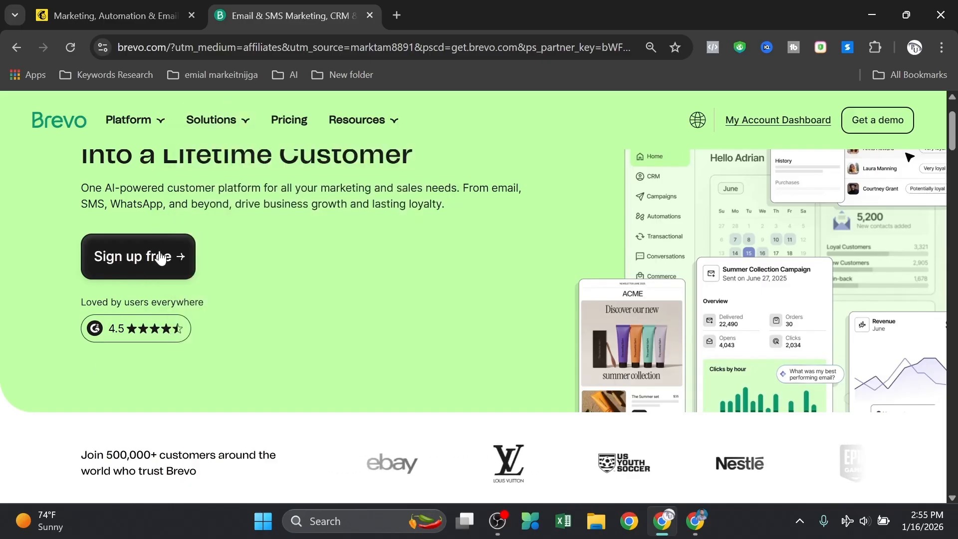
left_click(129, 7)
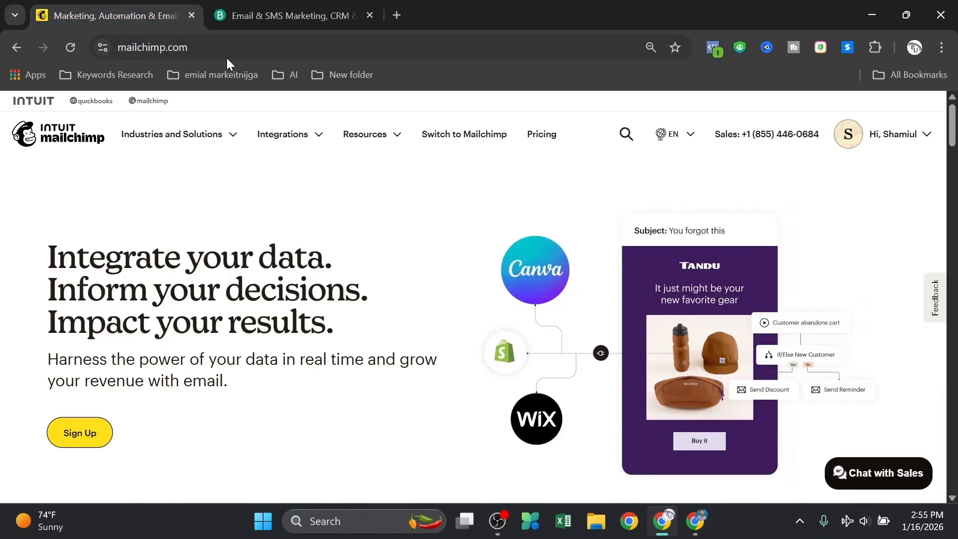
Open the logged-in Mailchimp home and the Brevo account dashboard from their public websites
left_click(854, 137)
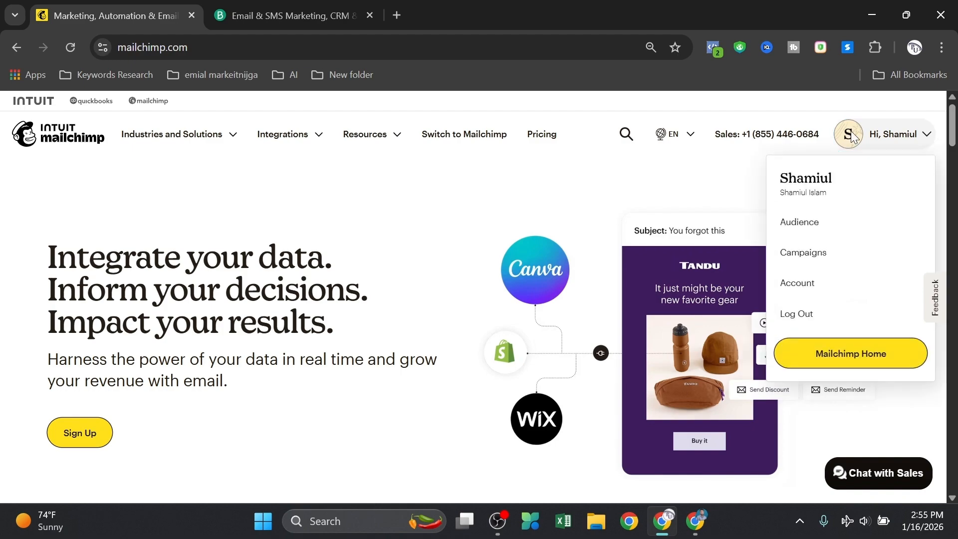
left_click(865, 360)
left_click(344, 11)
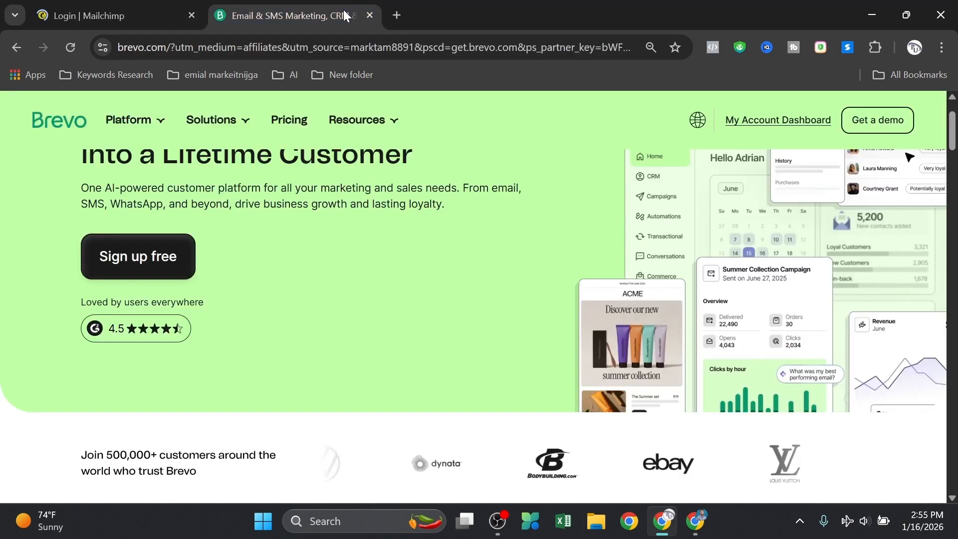
left_click(801, 123)
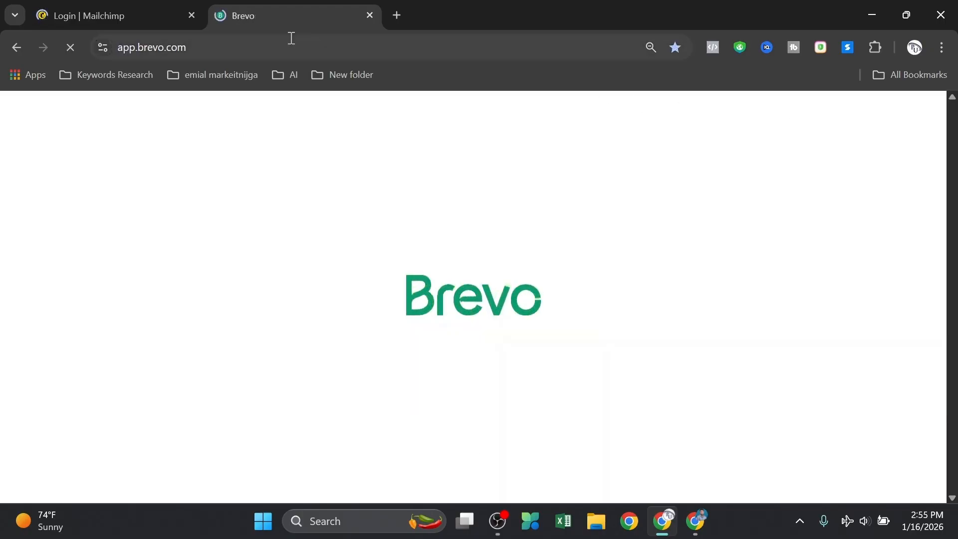
Go to the Mailchimp account's Home page and examine the account issues notice
left_click(147, 8)
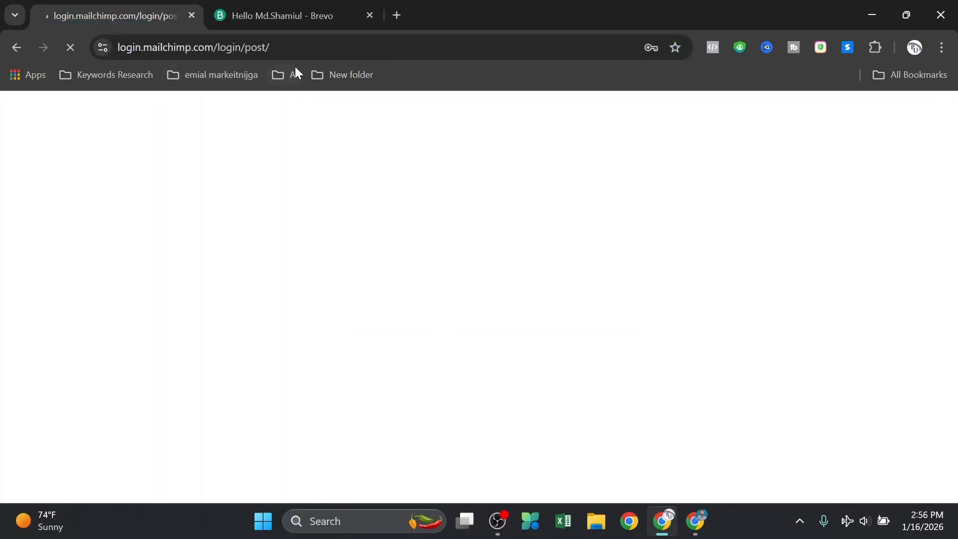
left_click(285, 15)
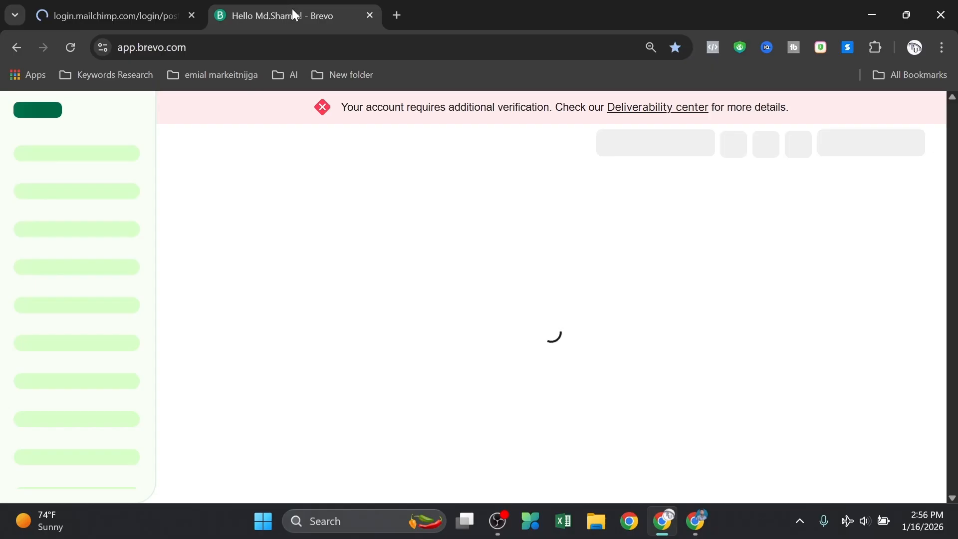
left_click(151, 9)
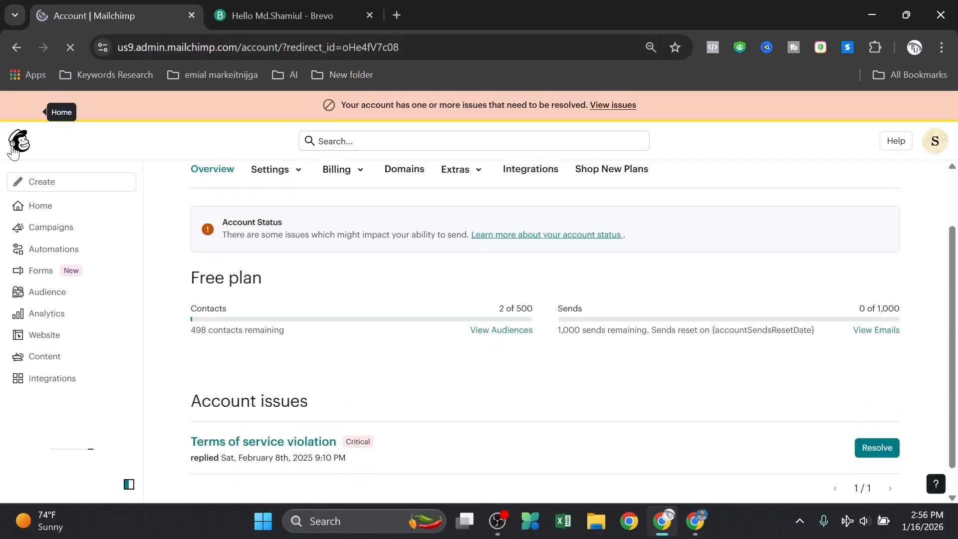
left_click(15, 145)
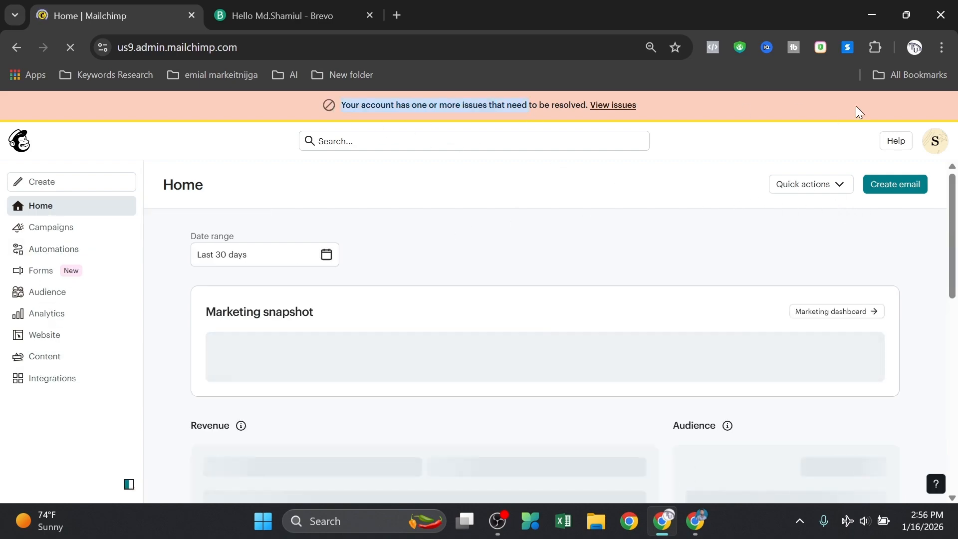
left_click_drag(528, 106, 530, 127)
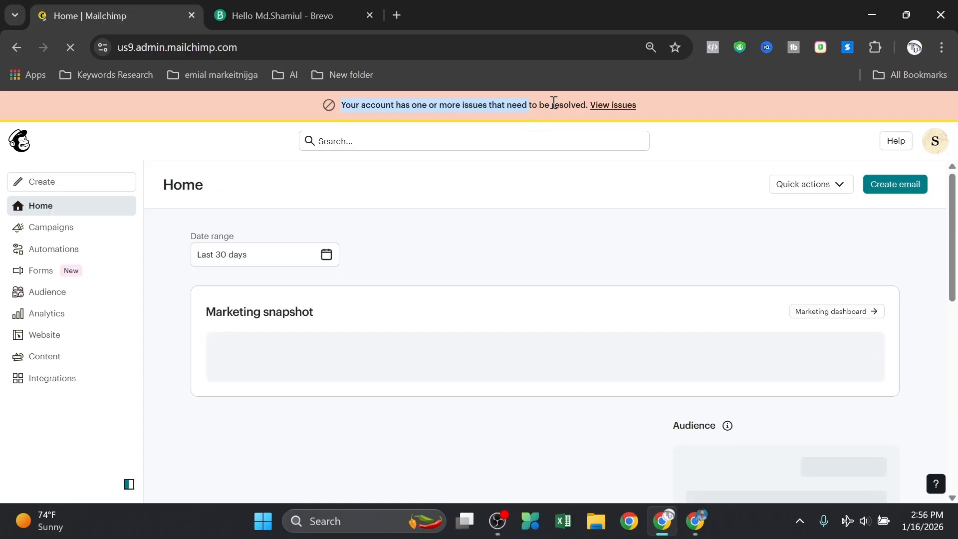
Examine the Brevo dashboard, including the contacts overview and the email allowance in the plan usage
left_click(296, 7)
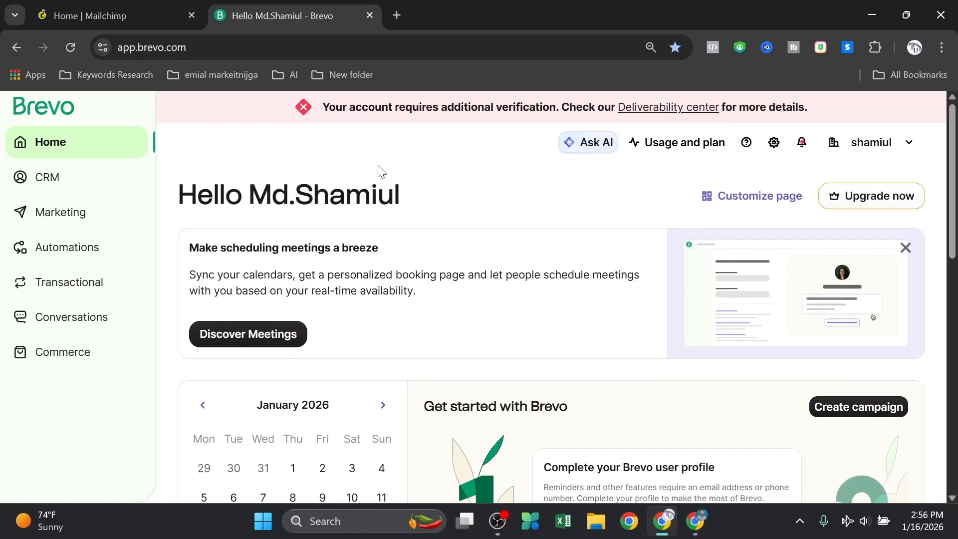
scroll(352, 148, "down", 3)
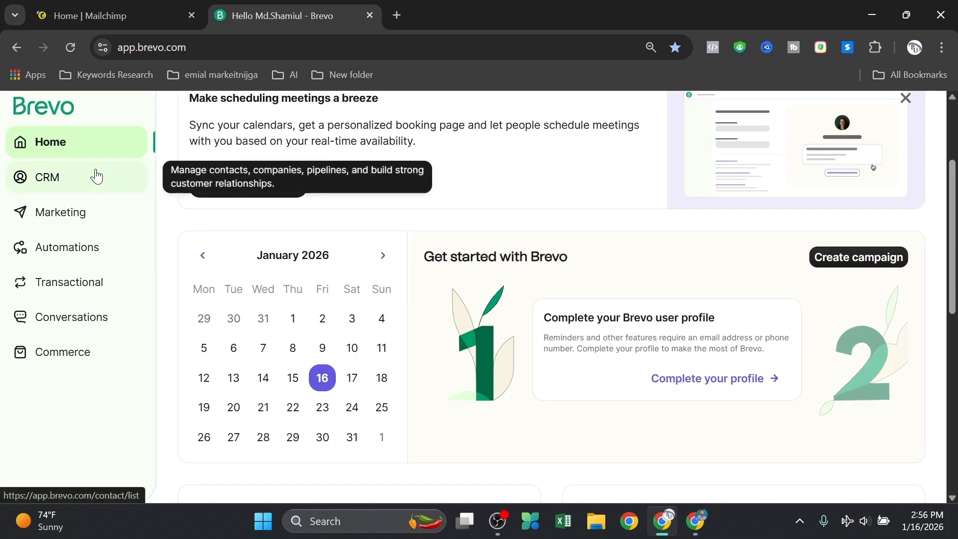
scroll(699, 313, "up", 2)
scroll(699, 320, "down", 8)
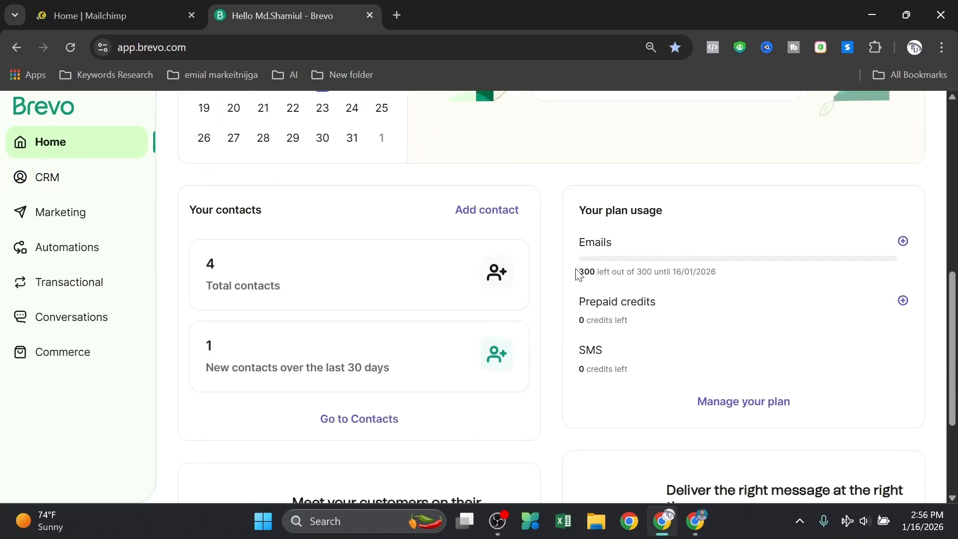
left_click_drag(570, 274, 623, 273)
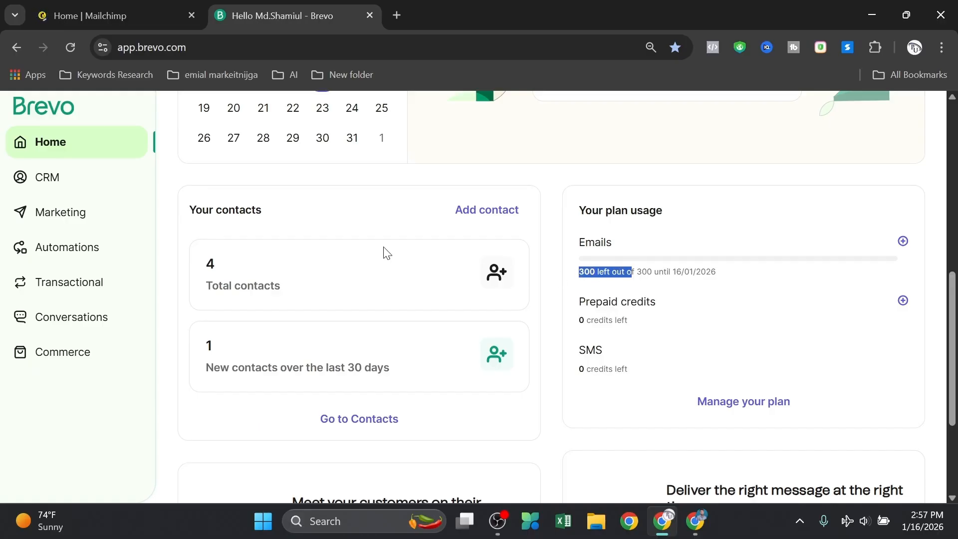
Compare the Mailchimp home dashboard and its navigation sections with those of Brevo
left_click(131, 17)
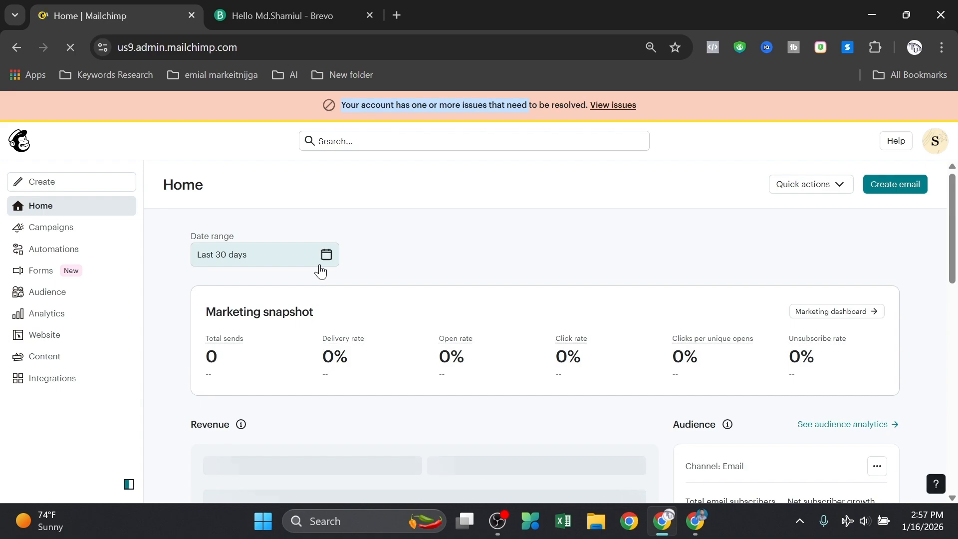
scroll(320, 272, "down", 7)
scroll(319, 278, "up", 4)
left_click(253, 5)
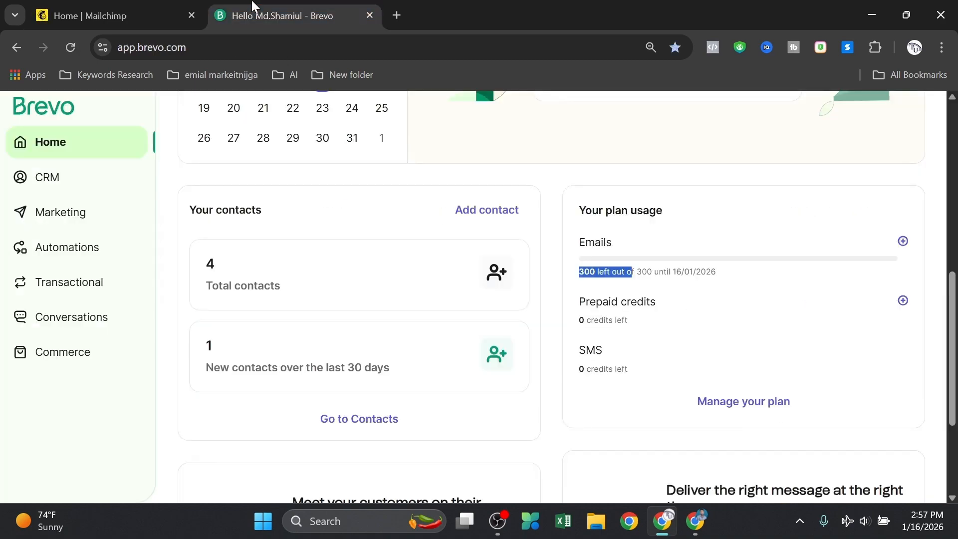
scroll(274, 274, "up", 9)
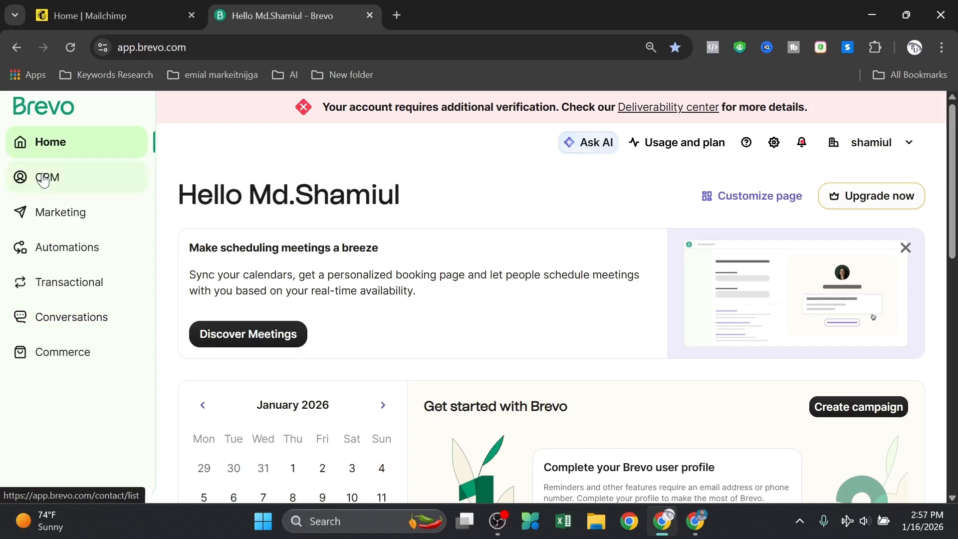
left_click(69, 11)
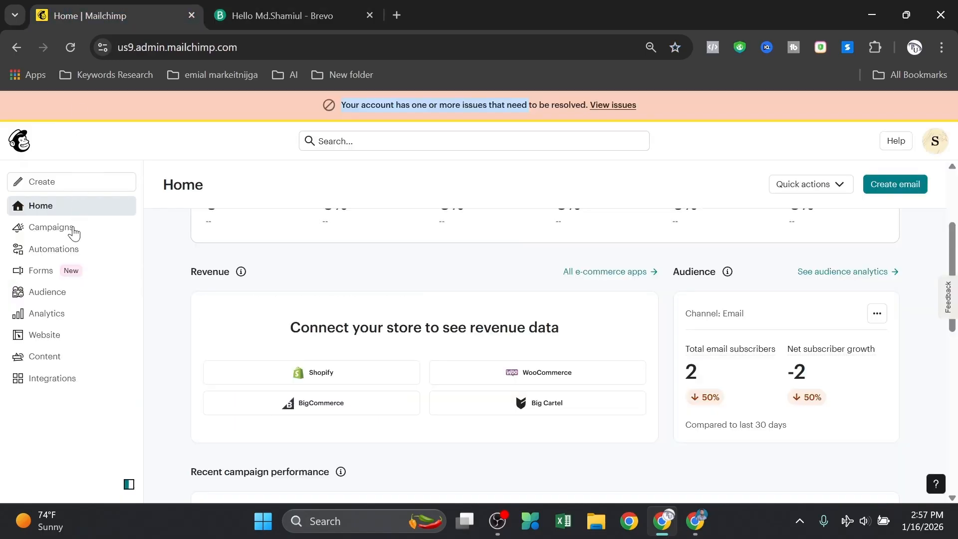
left_click(215, 14)
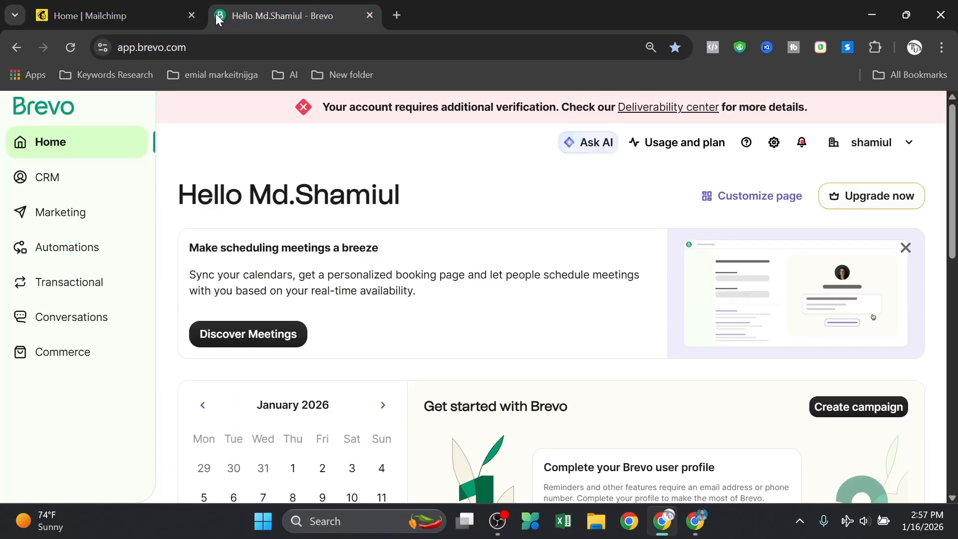
Open the Contacts list in Brevo's CRM and look through the existing contacts
left_click(75, 178)
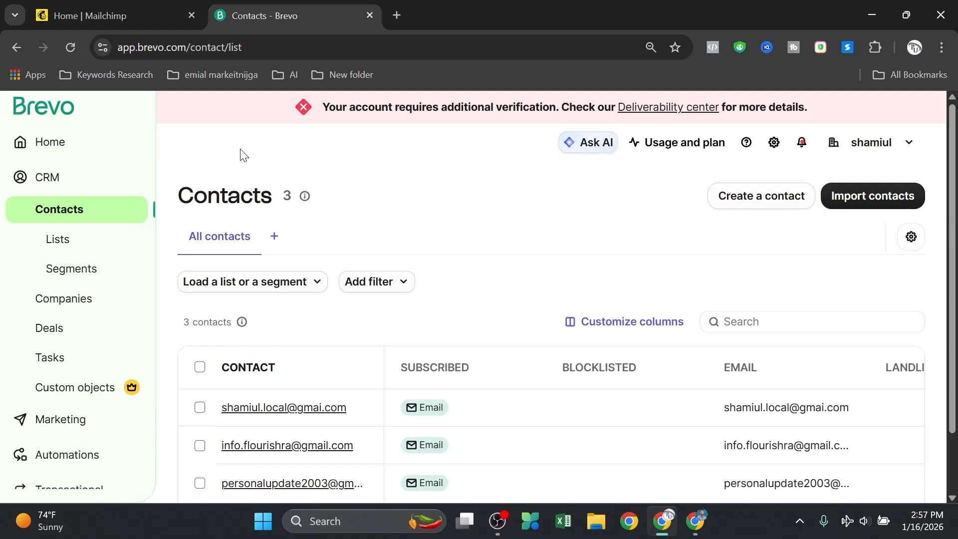
scroll(269, 351, "down", 2)
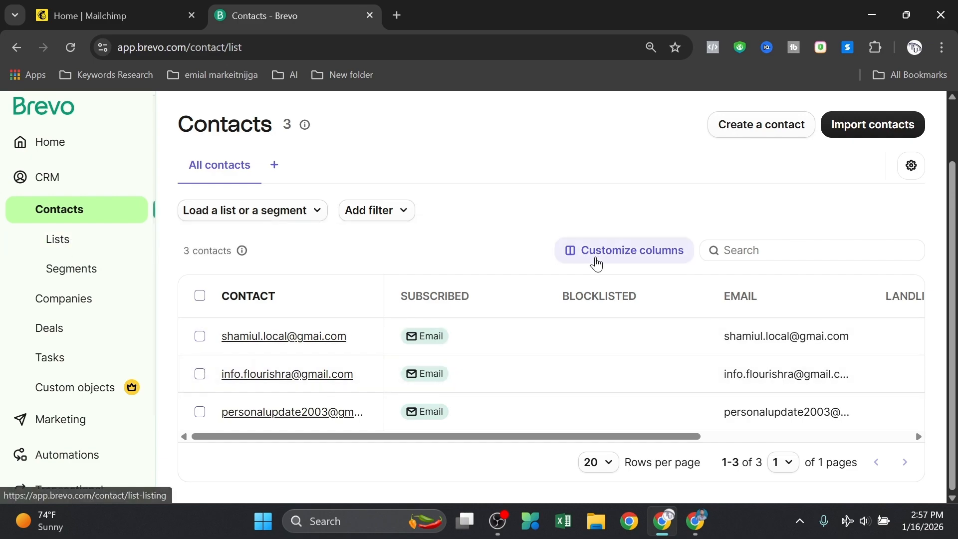
scroll(409, 306, "up", 2)
left_click(71, 214)
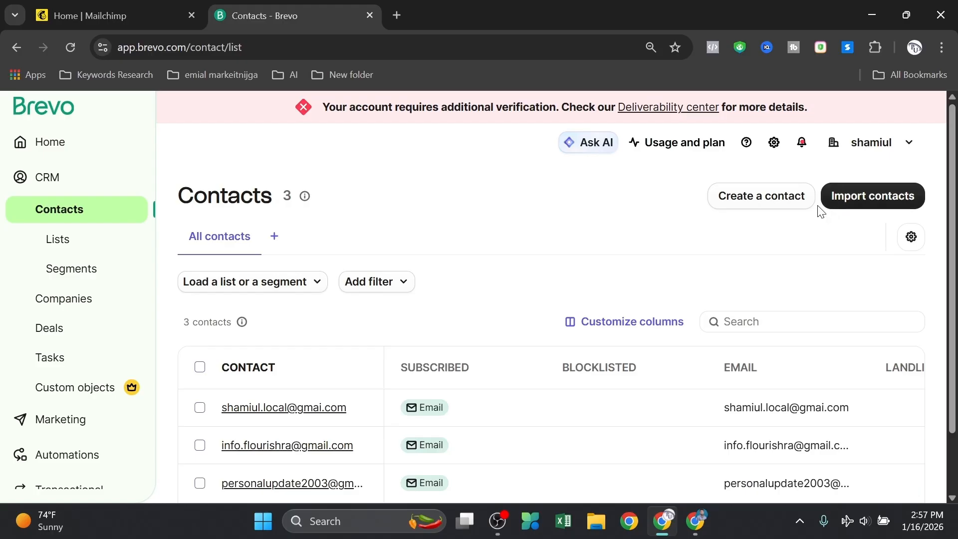
Start an import of Contacts data into Brevo and choose the Copy-paste import method
left_click(851, 197)
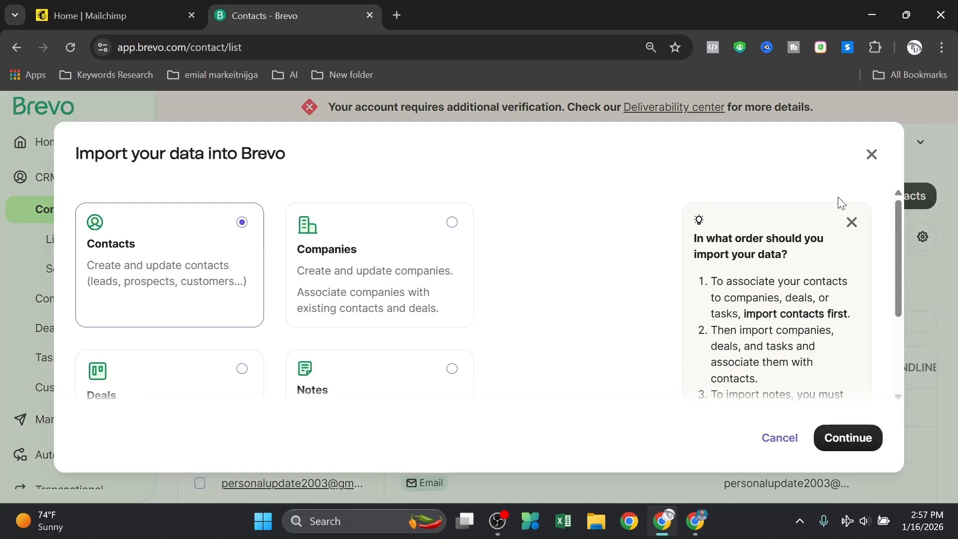
scroll(199, 302, "down", 1)
scroll(194, 303, "up", 1)
left_click(871, 439)
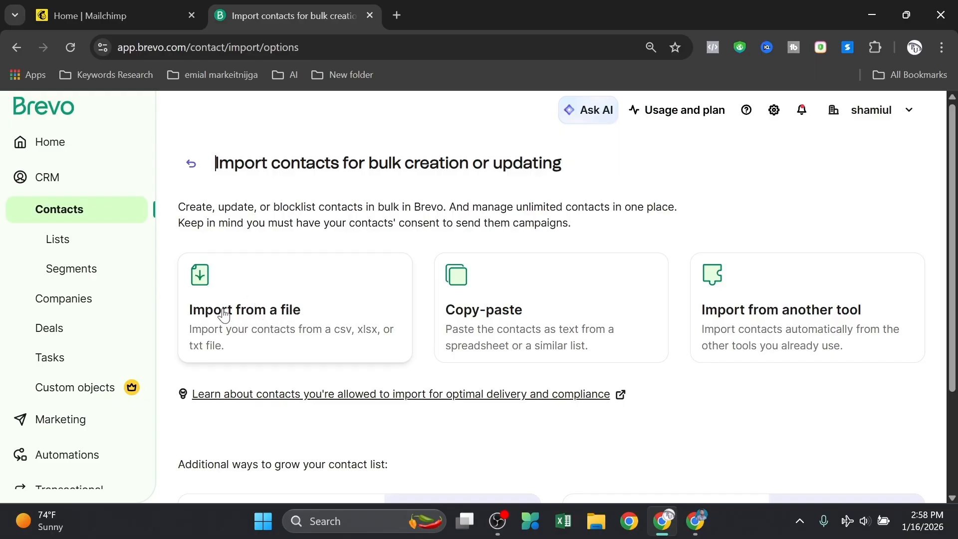
scroll(278, 313, "down", 2)
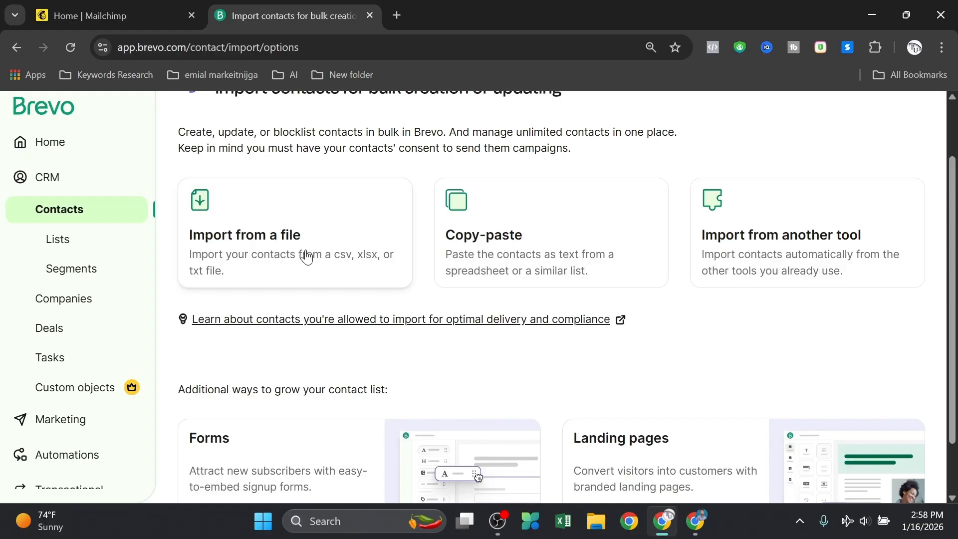
left_click(516, 234)
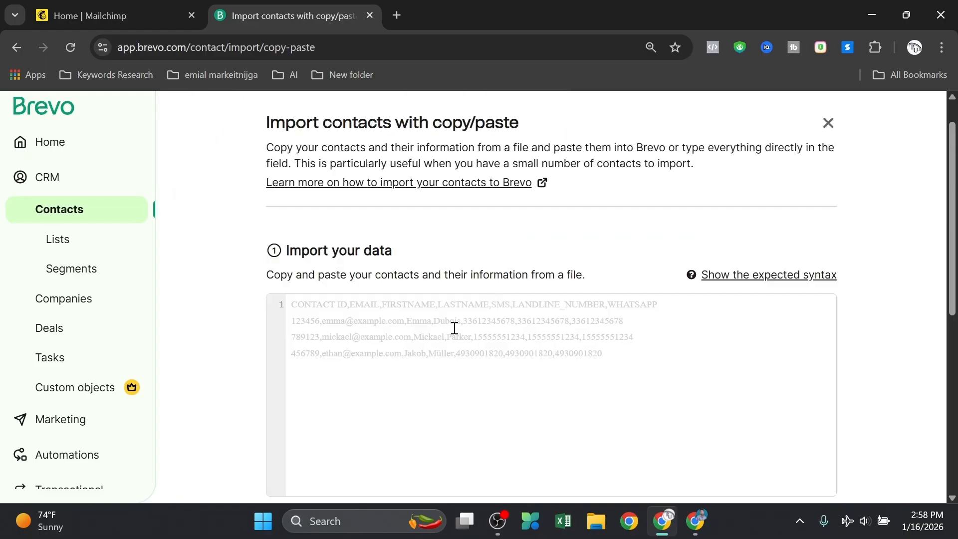
Examine the copy/paste import page, including the sample contact syntax in the data field
scroll(448, 322, "down", 1)
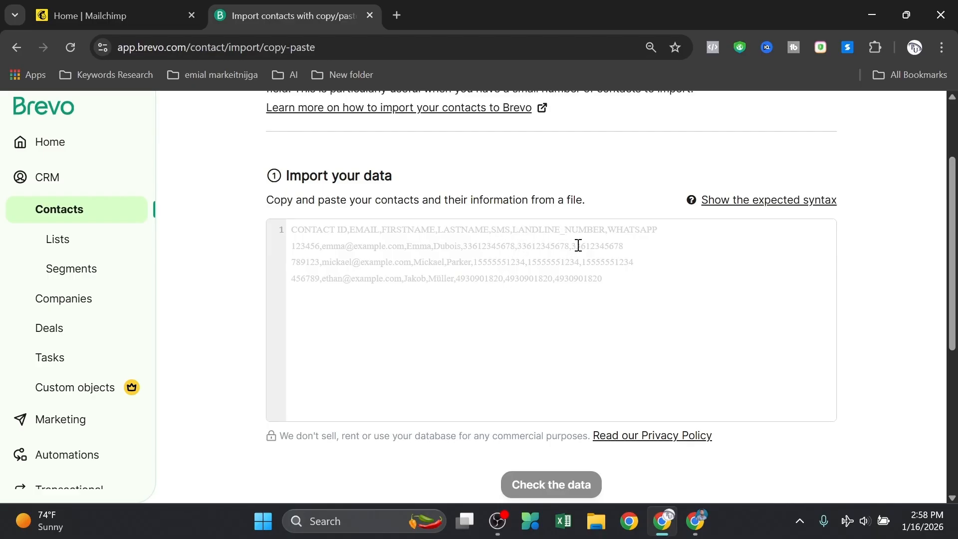
scroll(578, 245, "down", 6)
scroll(546, 310, "up", 8)
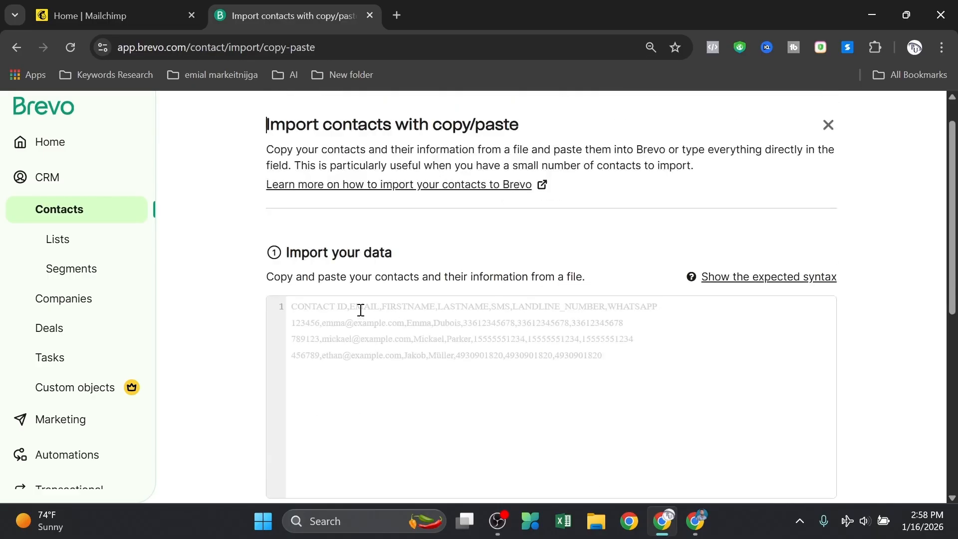
scroll(455, 322, "down", 6)
scroll(447, 318, "up", 5)
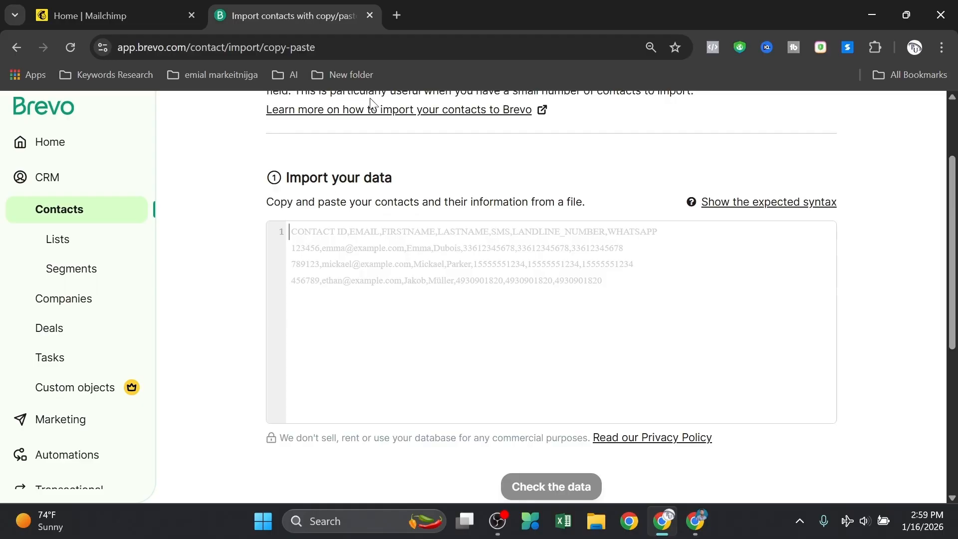
Switch to the module document in Google Docs and copy the signed-in account's email address
mouse_move(695, 521)
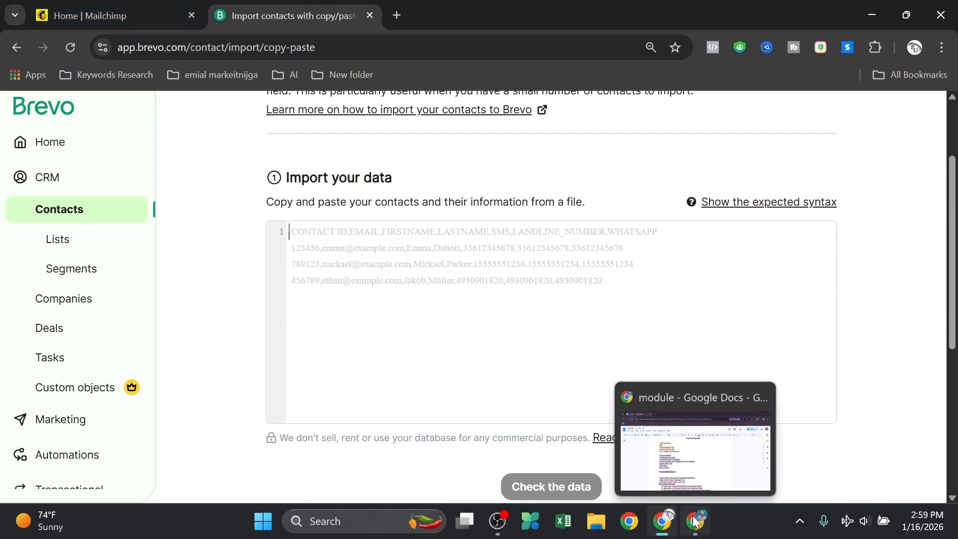
left_click(699, 524)
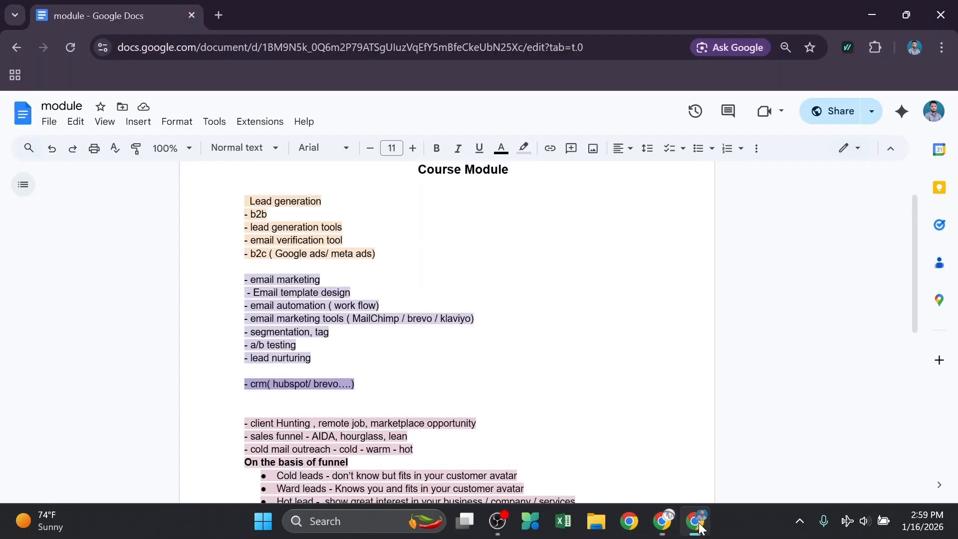
left_click(935, 122)
left_click_drag(872, 161, 726, 160)
key("ctrl+c")
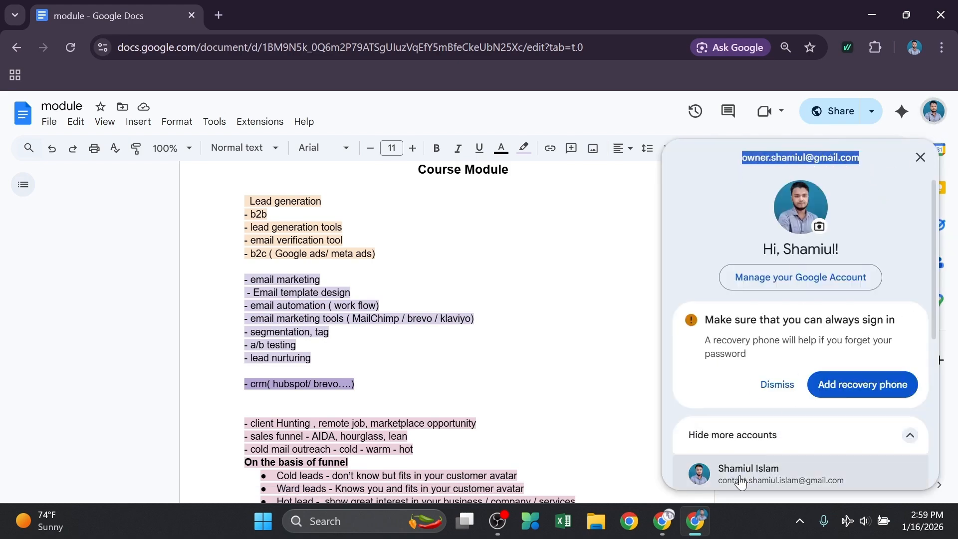
Back in Brevo, enter the copied email address and the contact's first name, separated by a comma, as import data and check it
left_click(662, 521)
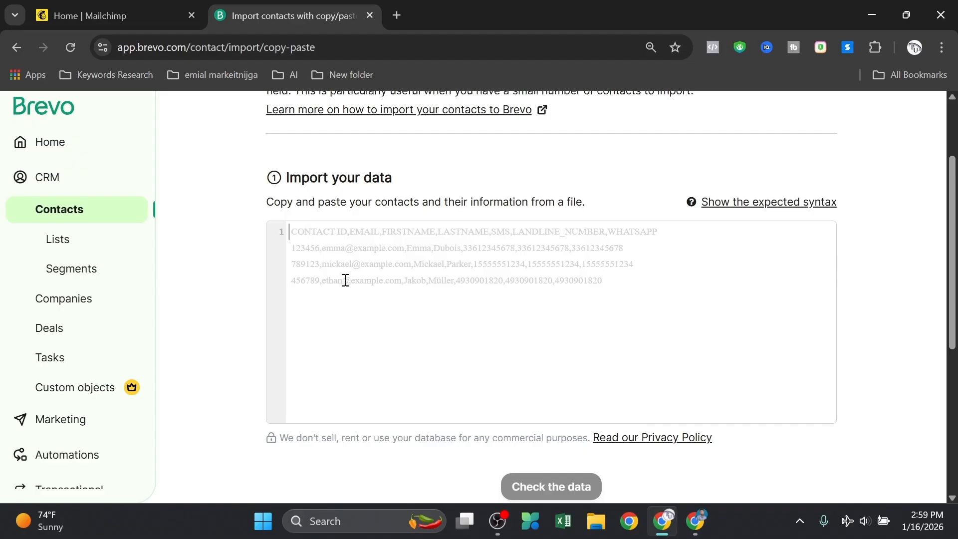
key("ctrl+v")
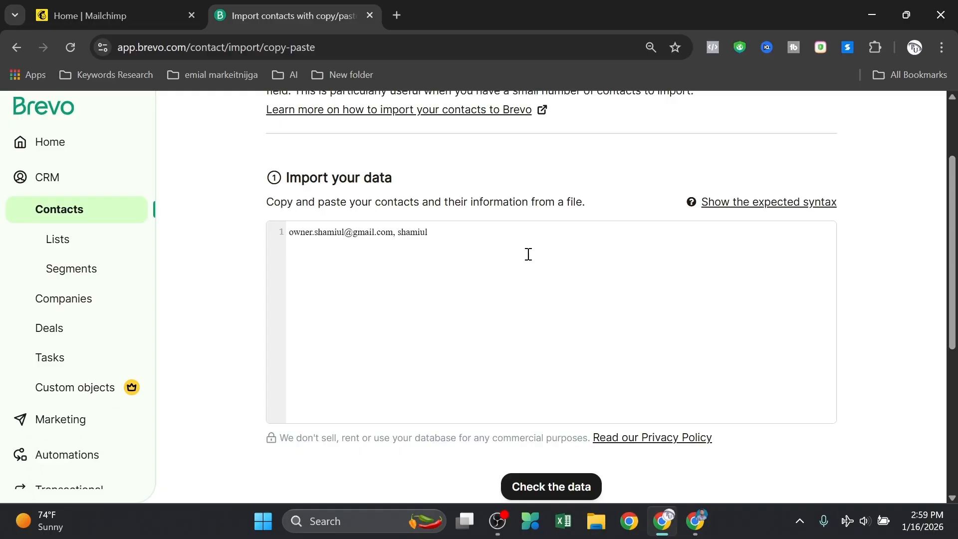
scroll(526, 255, "down", 3)
left_click(535, 337)
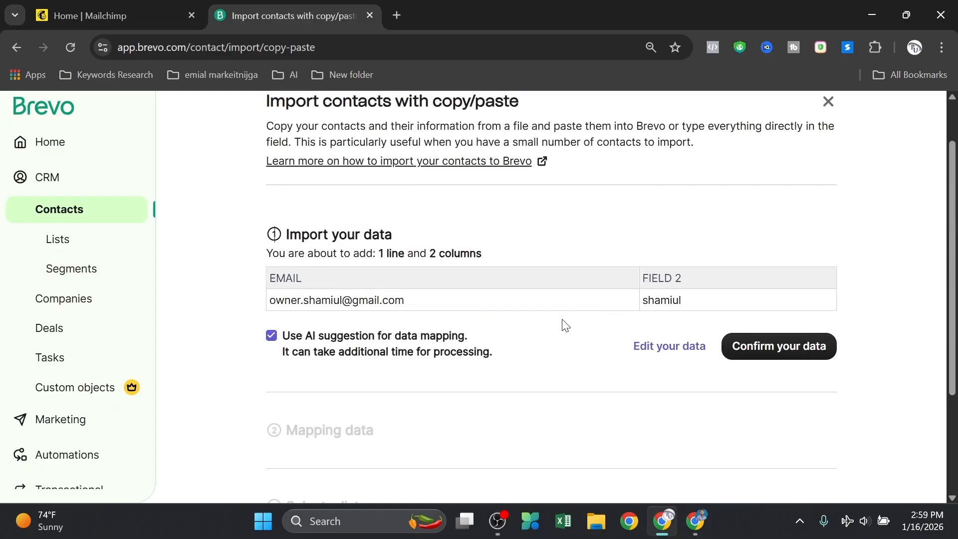
Review the contact's email and name columns and confirm the data with AI suggestion for data mapping enabled
left_click_drag(273, 301, 402, 334)
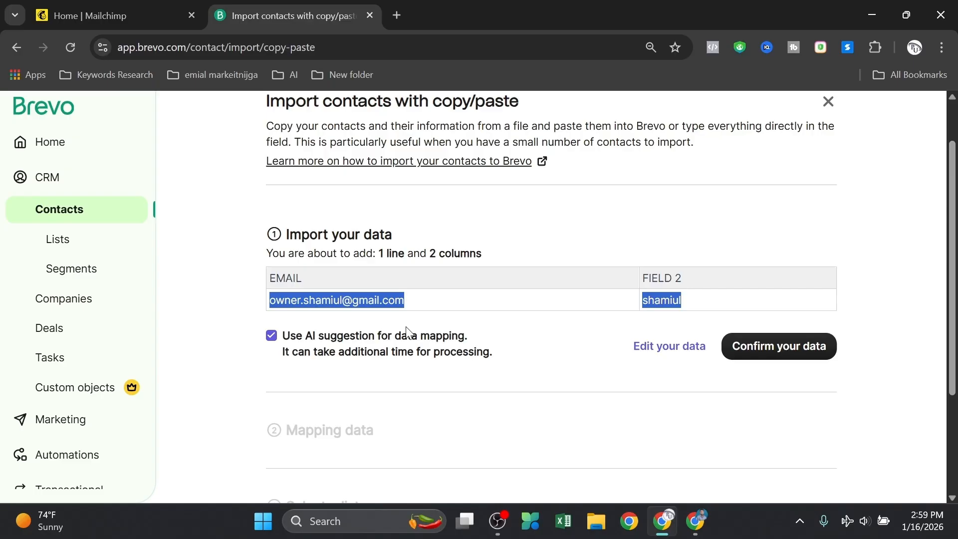
left_click(668, 299)
scroll(693, 309, "down", 1)
scroll(519, 305, "down", 1)
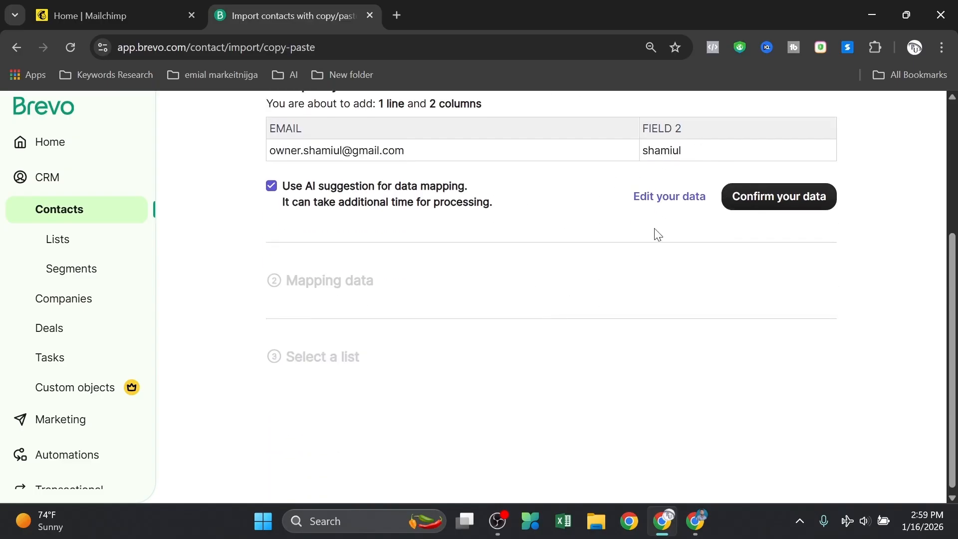
left_click(771, 200)
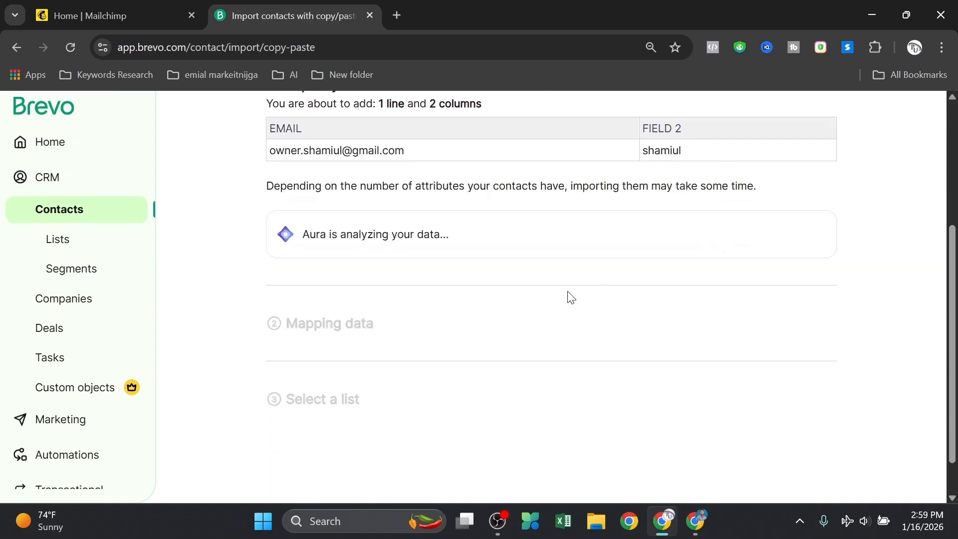
scroll(496, 321, "up", 1)
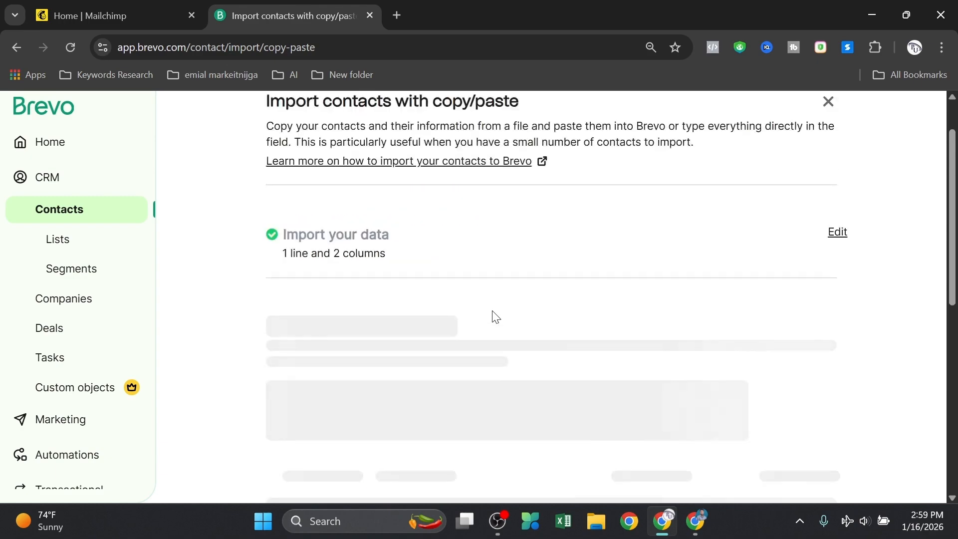
Examine the suggested data mapping and the contact attributes available for FIELD 1, keeping EMAIL
scroll(493, 311, "down", 4)
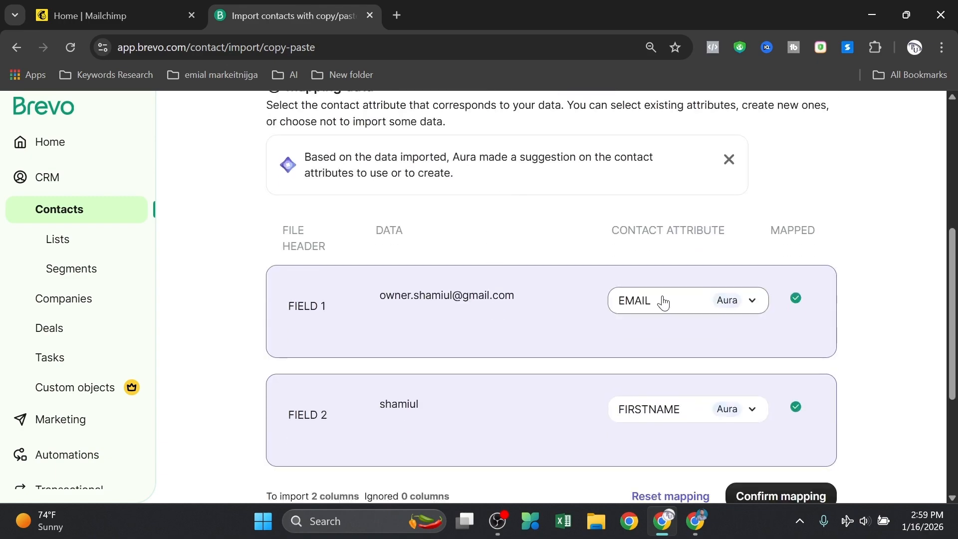
scroll(661, 302, "down", 1)
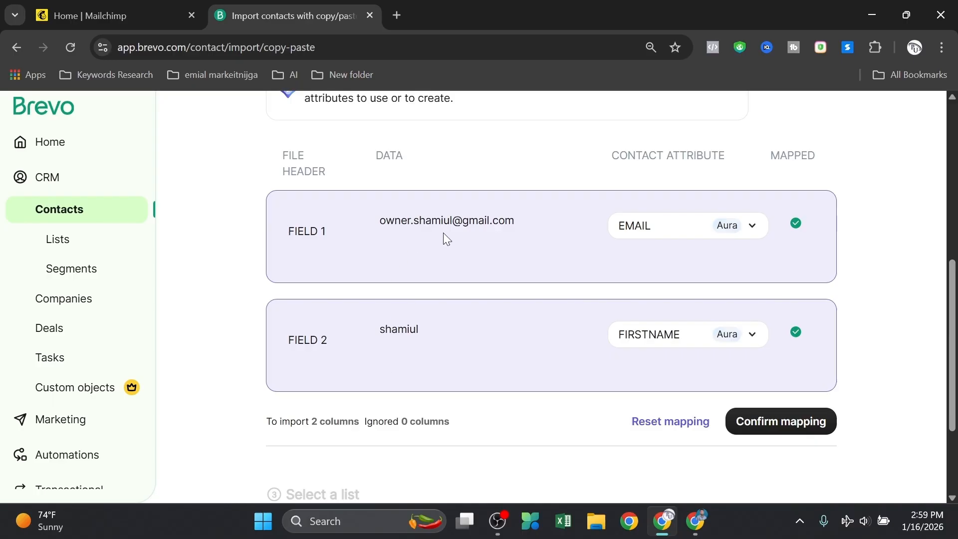
left_click(752, 225)
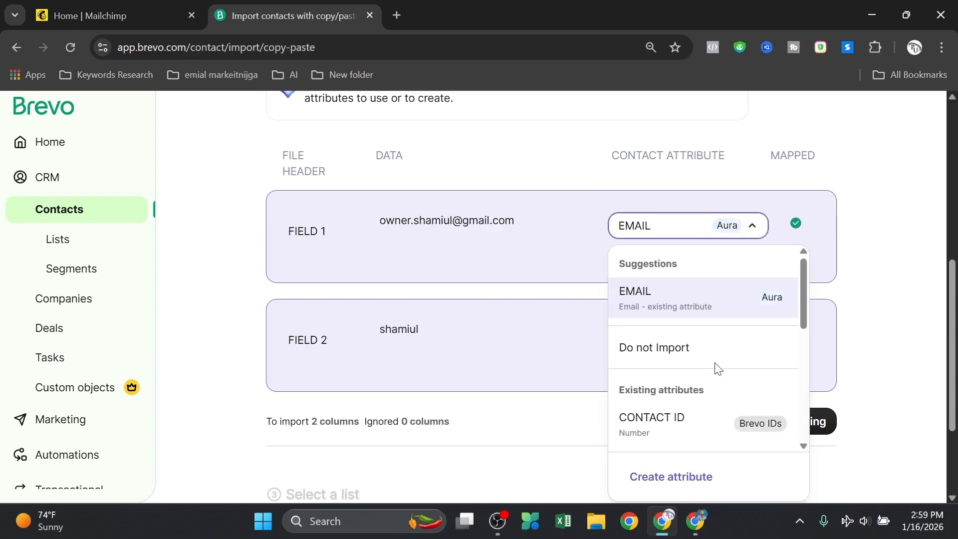
scroll(695, 374, "down", 1)
scroll(695, 374, "down", 3)
scroll(669, 364, "up", 8)
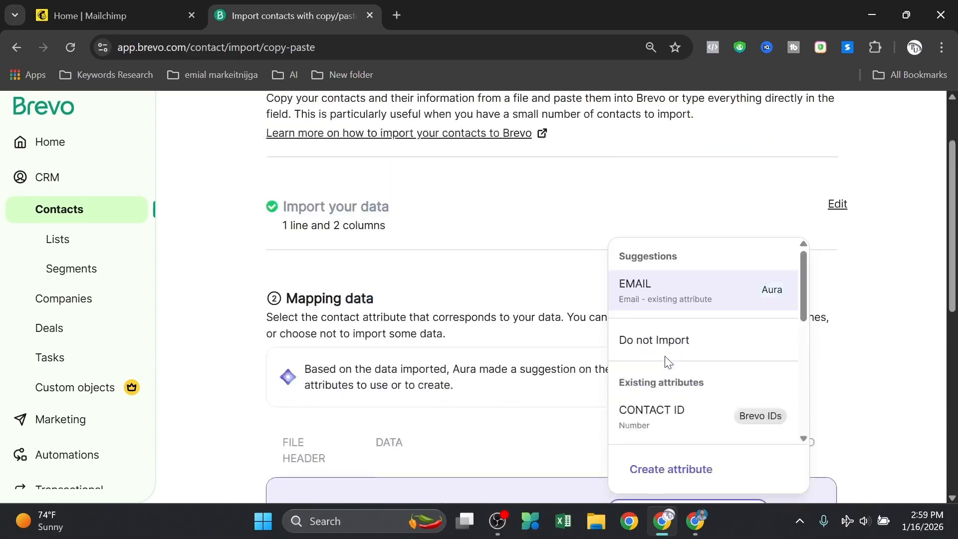
scroll(667, 360, "down", 3)
scroll(693, 241, "up", 2)
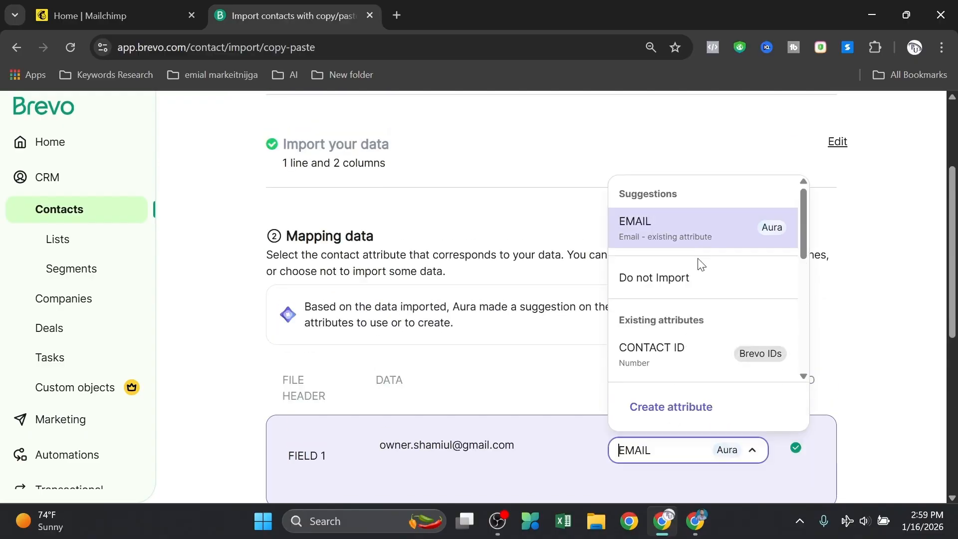
left_click(854, 290)
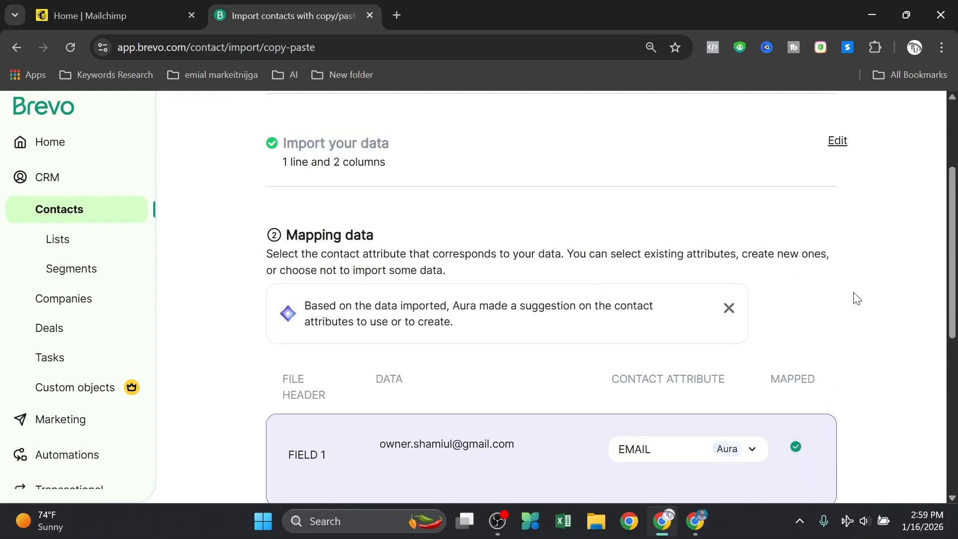
Look through the attributes available for FIELD 2 and confirm the mapping of FIELD 1 to EMAIL and FIELD 2 to FIRSTNAME
scroll(855, 299, "down", 2)
scroll(777, 382, "down", 3)
left_click(664, 338)
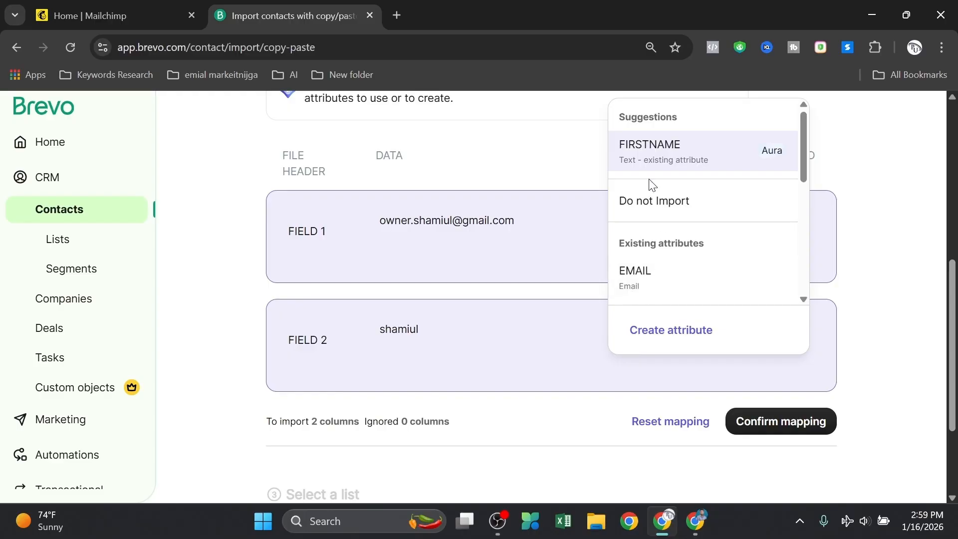
scroll(659, 215, "down", 3)
scroll(669, 242, "down", 4)
left_click(906, 188)
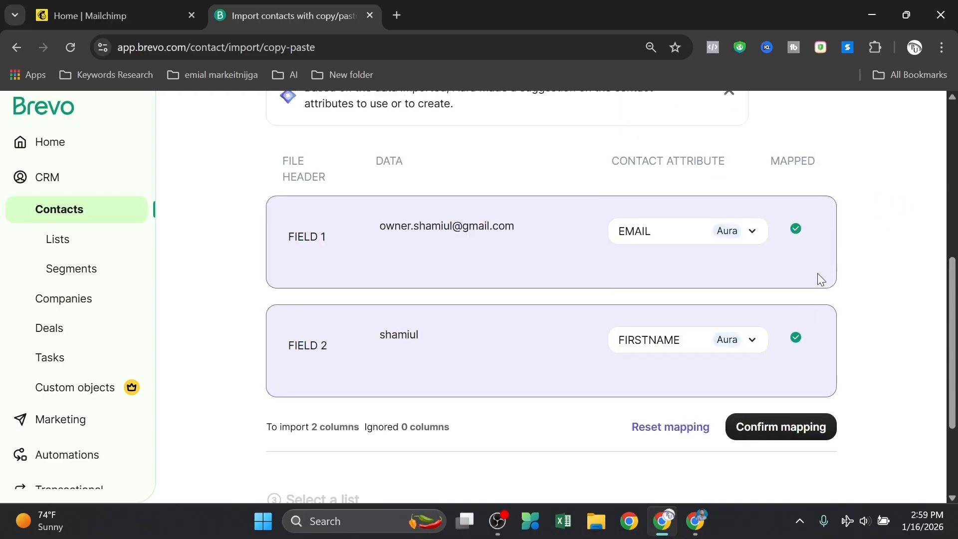
left_click(790, 422)
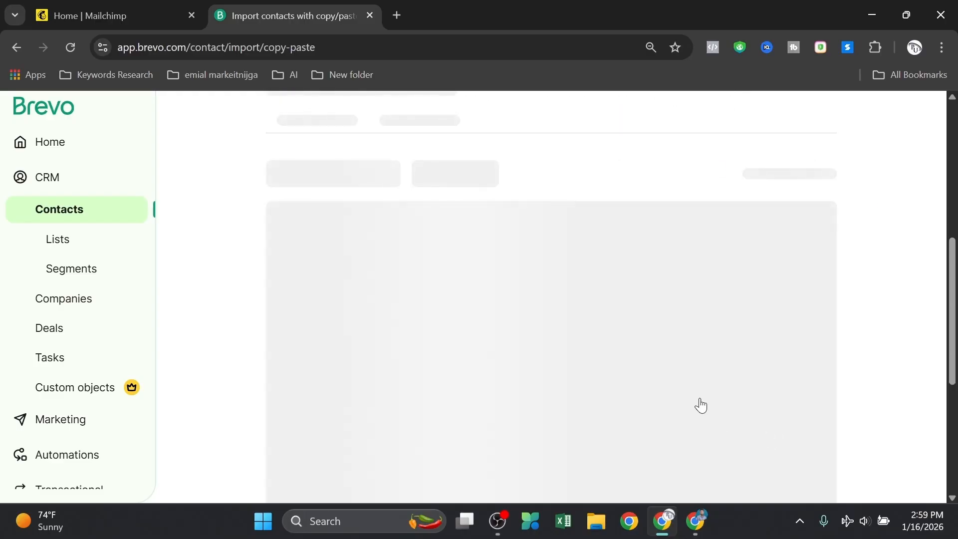
Select the demo list as the destination for the imported contact and confirm the list
scroll(679, 388, "down", 2)
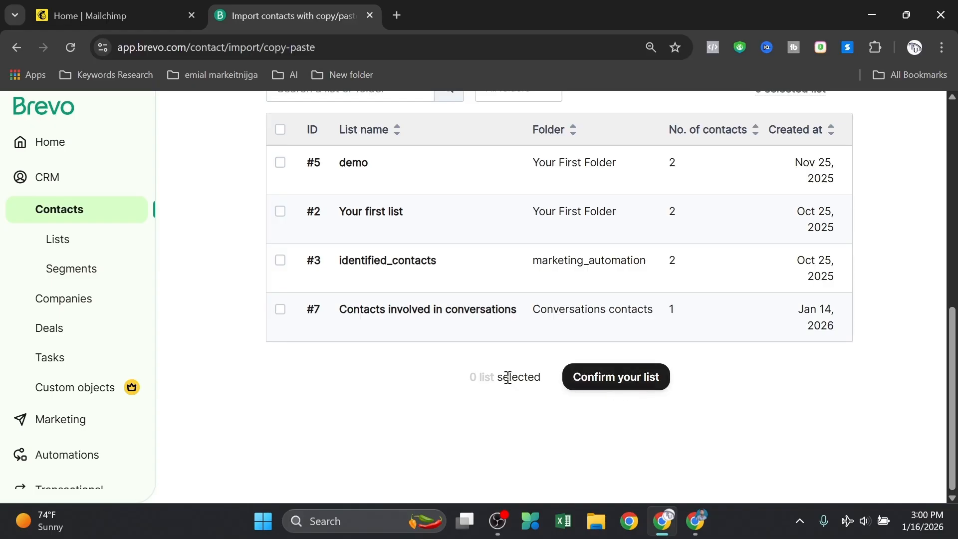
scroll(508, 377, "up", 2)
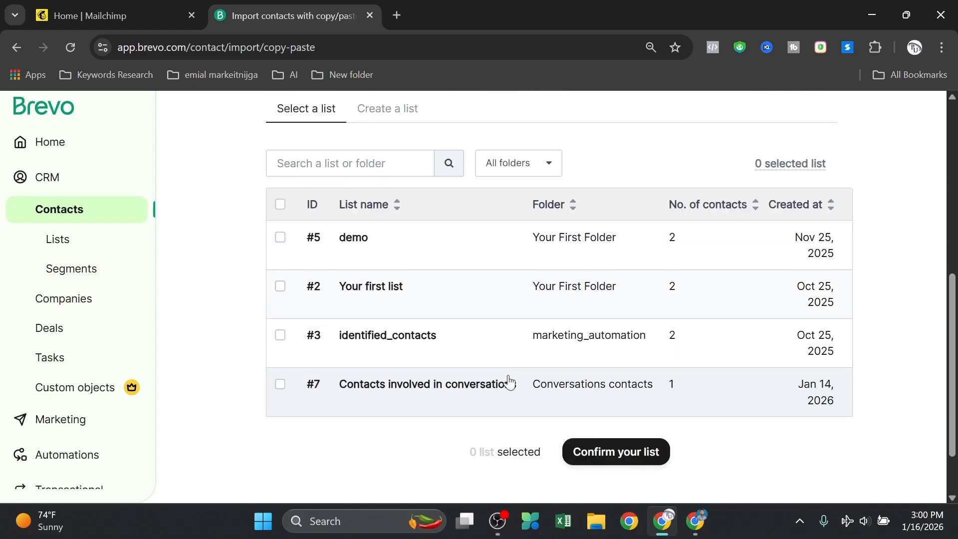
left_click(344, 244)
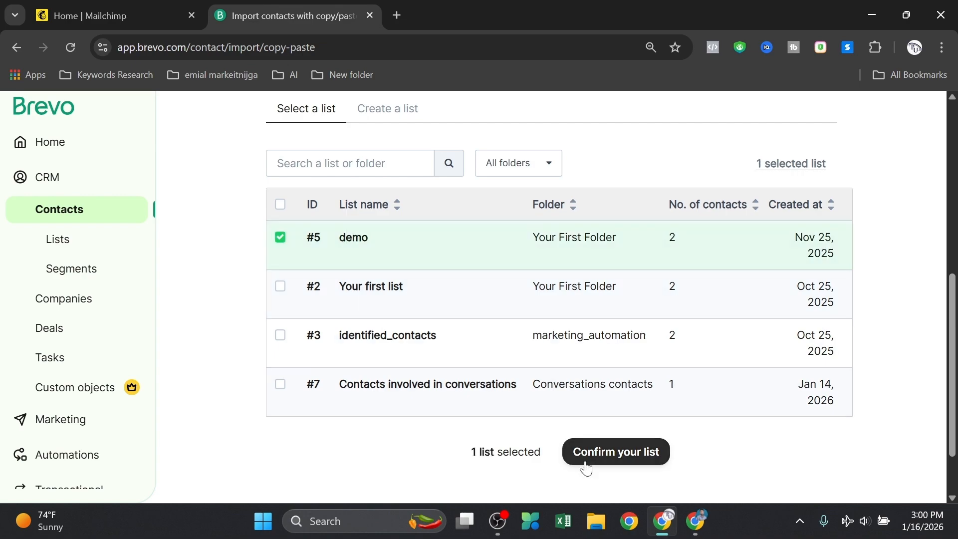
left_click(589, 454)
Accept the opt-in agreement conditions and confirm the contact import
scroll(449, 337, "down", 3)
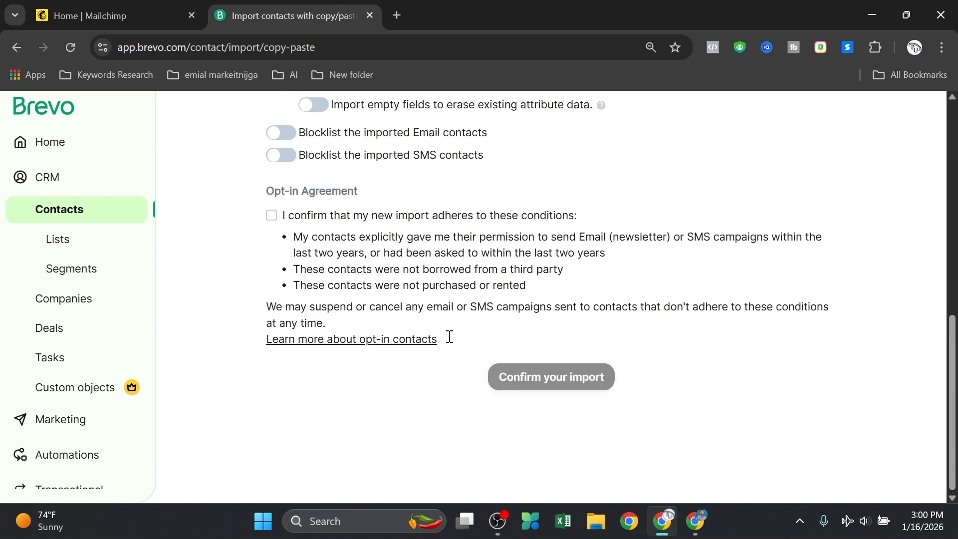
scroll(295, 229, "up", 1)
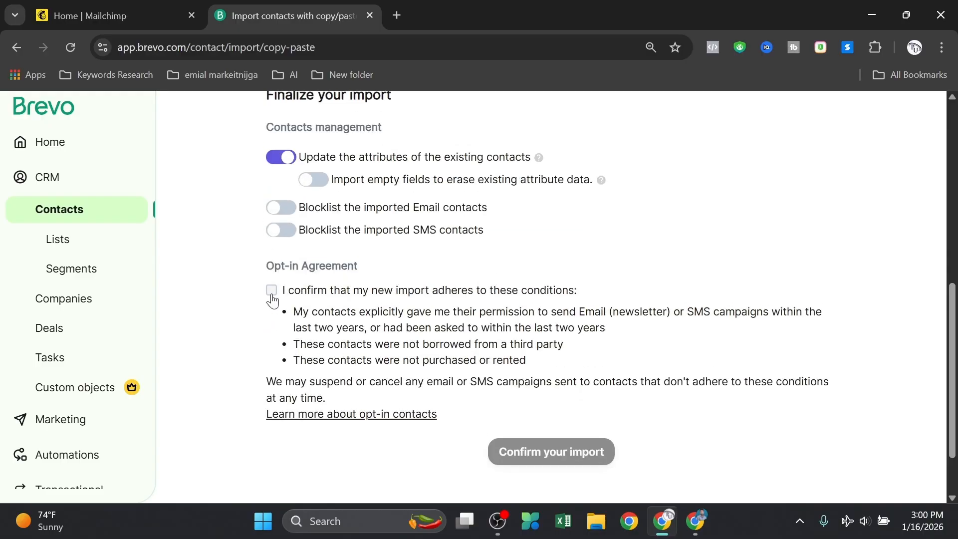
left_click(271, 288)
scroll(350, 299, "down", 1)
scroll(477, 310, "down", 1)
left_click(543, 383)
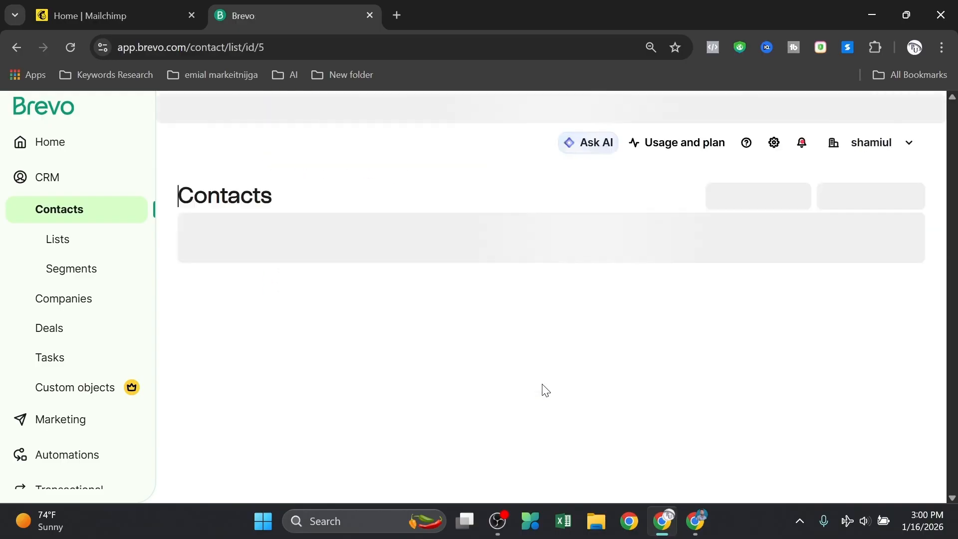
Reload the Contacts page and check the imported contact's entry among the members of the demo list
scroll(499, 351, "down", 4)
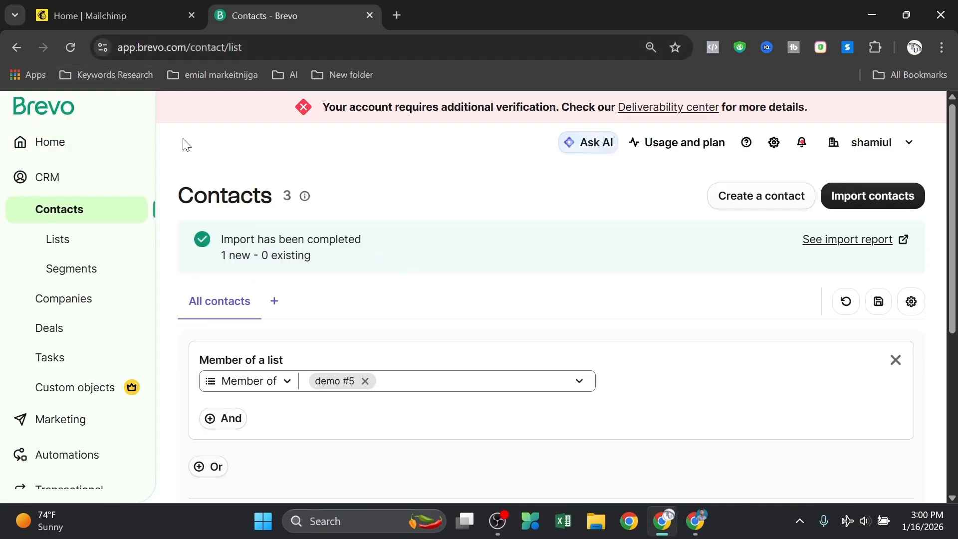
left_click(71, 48)
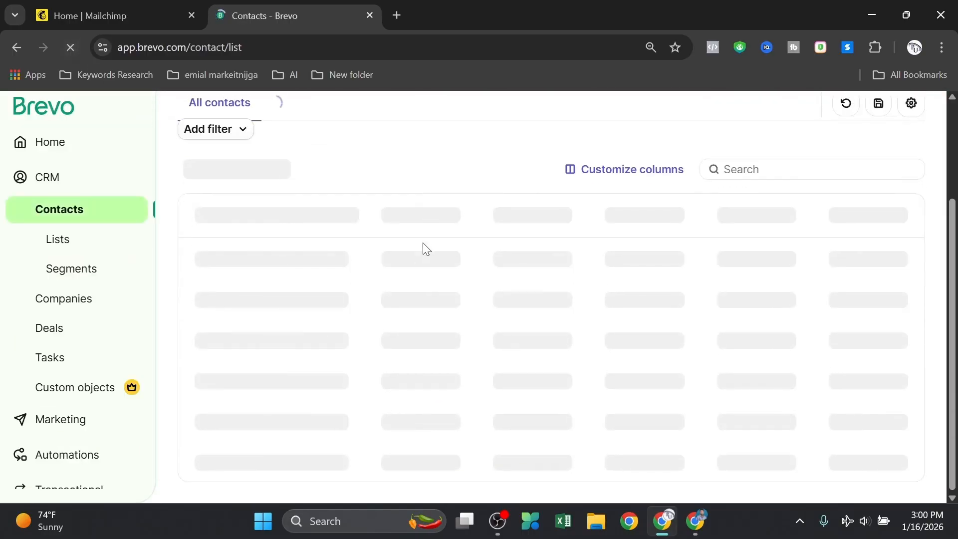
scroll(424, 257, "down", 3)
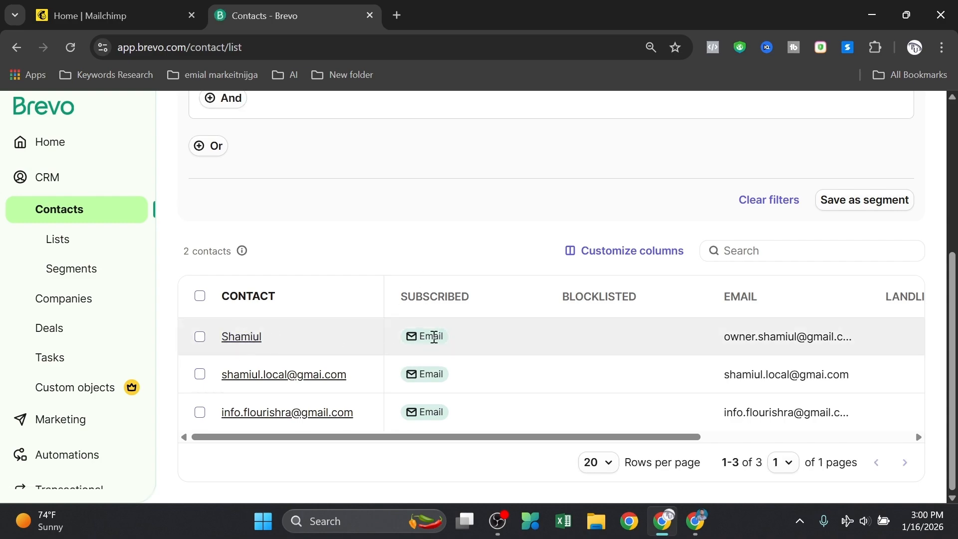
left_click_drag(736, 333, 860, 335)
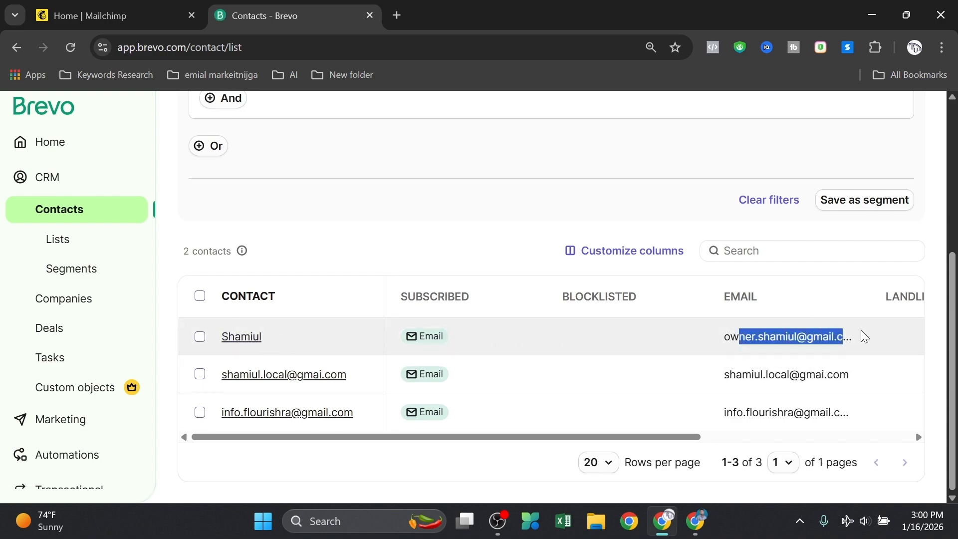
left_click(780, 141)
scroll(430, 380, "up", 5)
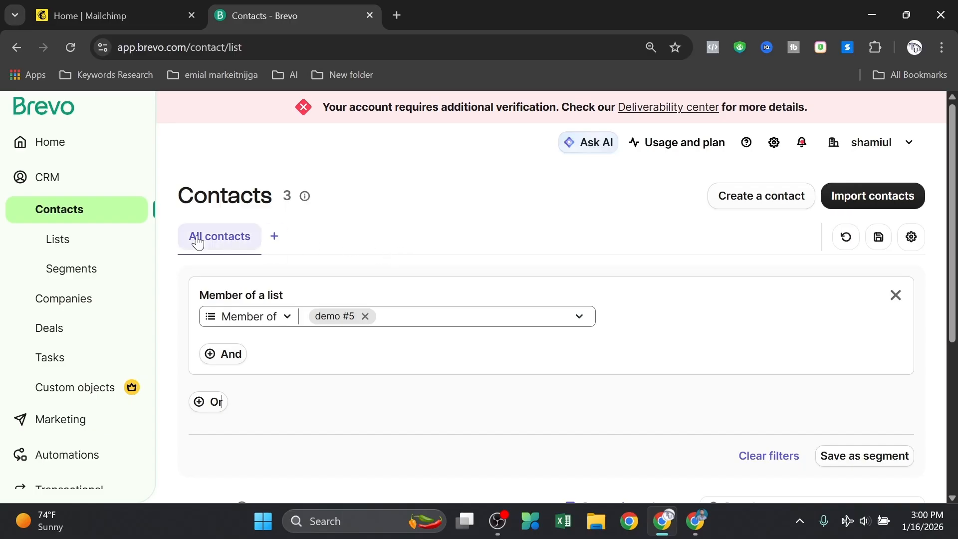
Create a contact list named "email list 01" in the folder Your First Folder
left_click(95, 243)
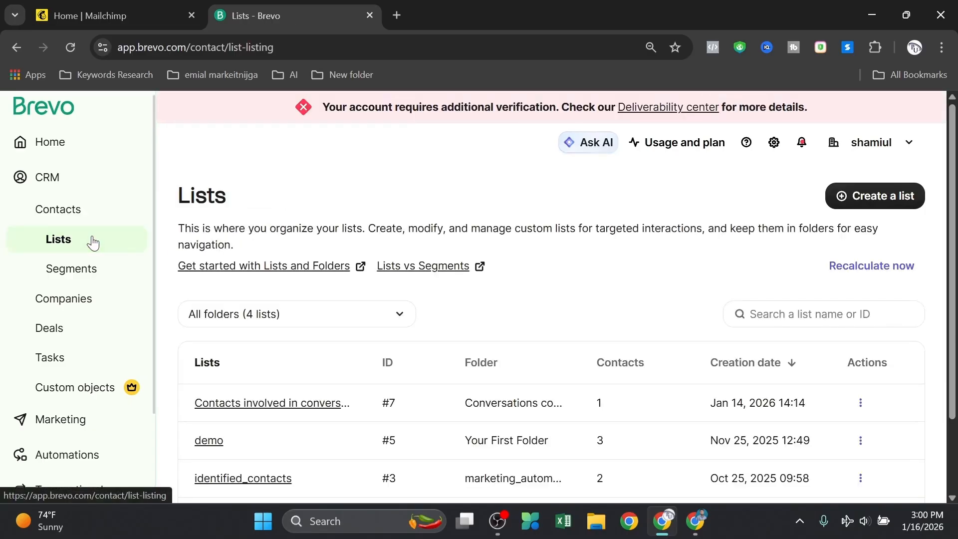
scroll(324, 315, "down", 2)
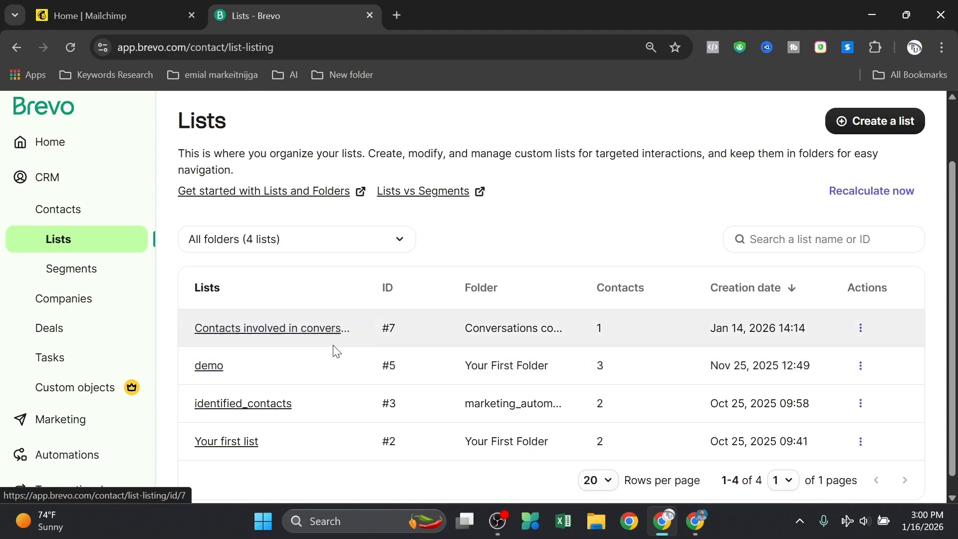
left_click(862, 123)
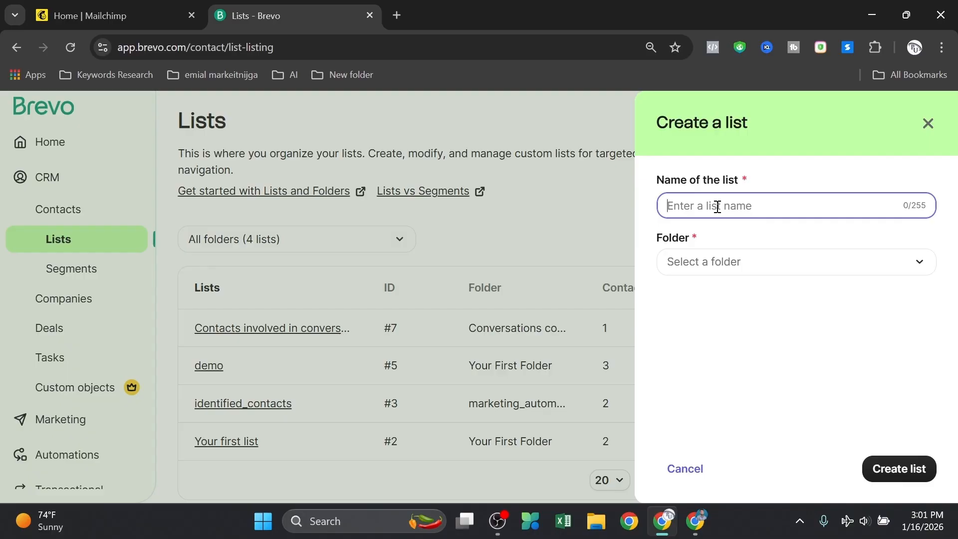
type("email list 01")
left_click(755, 268)
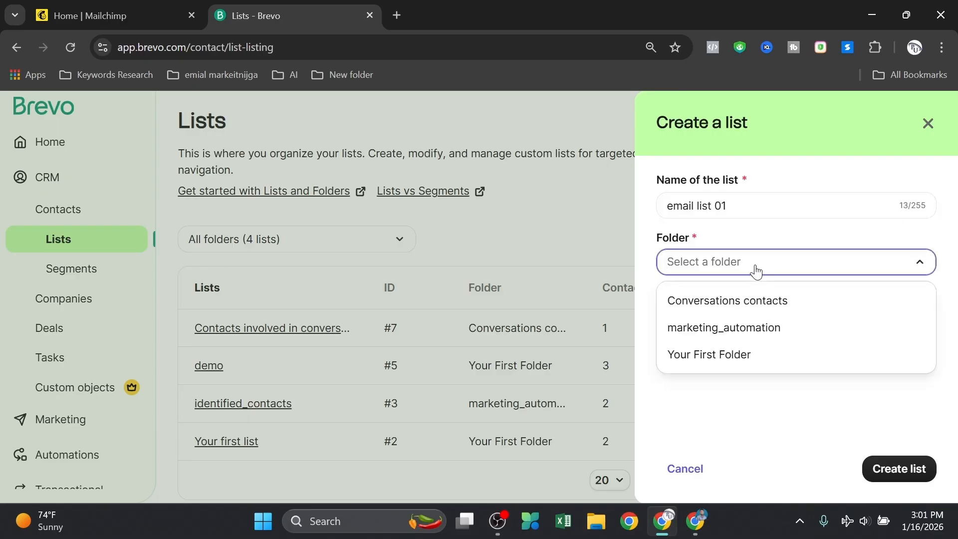
left_click(737, 359)
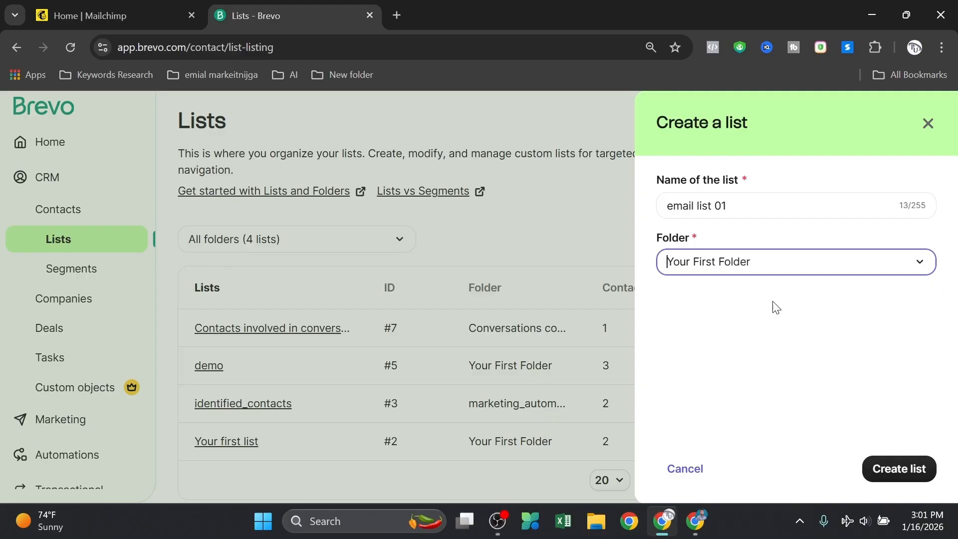
left_click(919, 468)
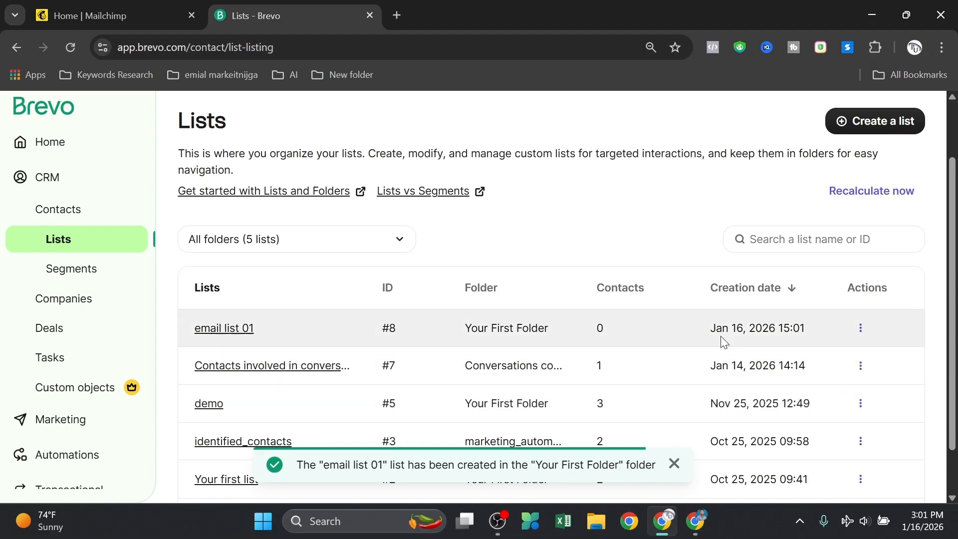
Check the row of email list 01 in the lists overview, including its name and contact count
scroll(284, 379, "down", 1)
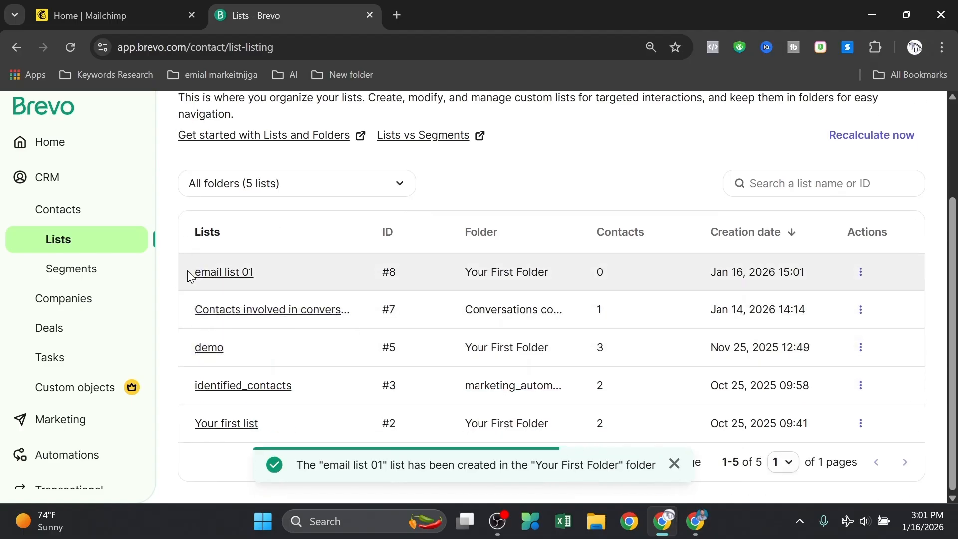
left_click_drag(188, 271, 265, 264)
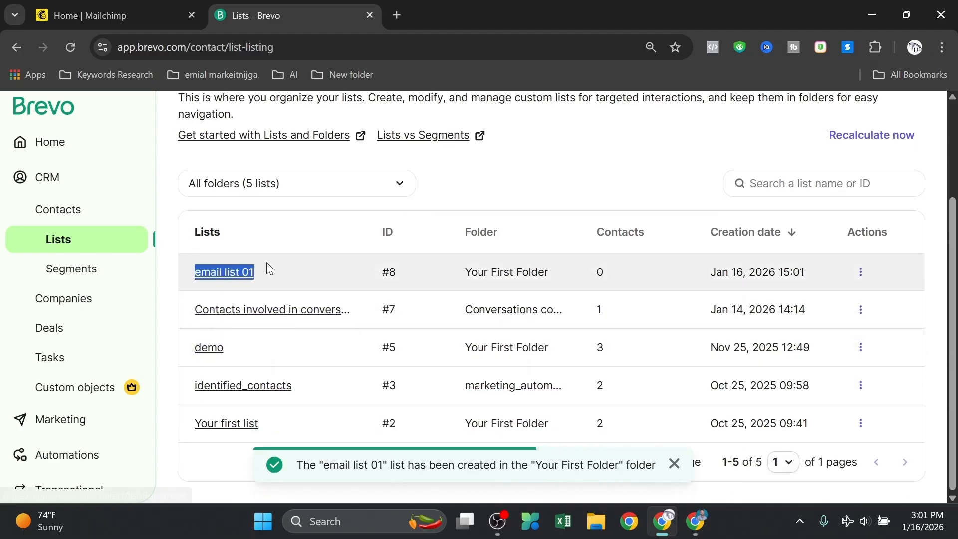
double_click(599, 270)
left_click(606, 239)
scroll(426, 361, "up", 2)
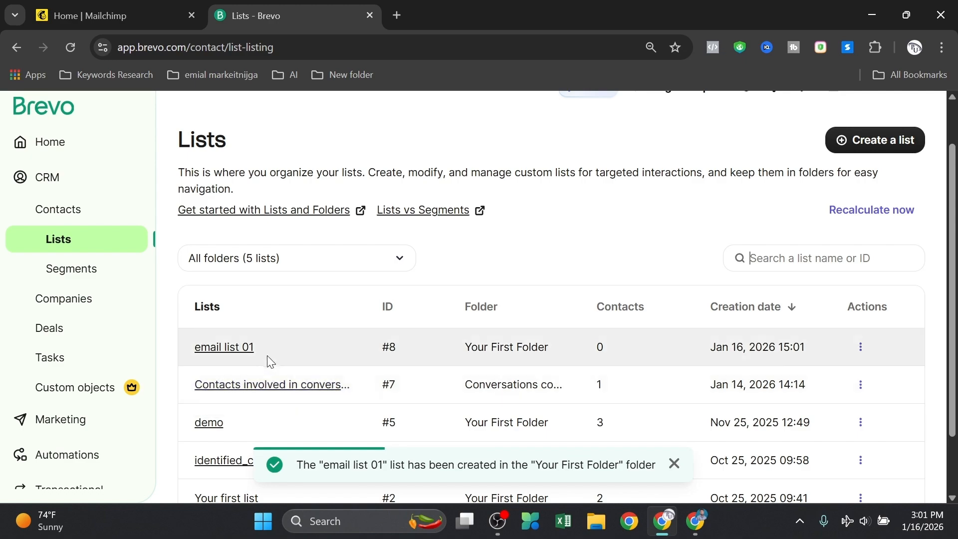
Open email list 01 to check its contacts and return to the lists overview
left_click(238, 347)
scroll(299, 325, "down", 1)
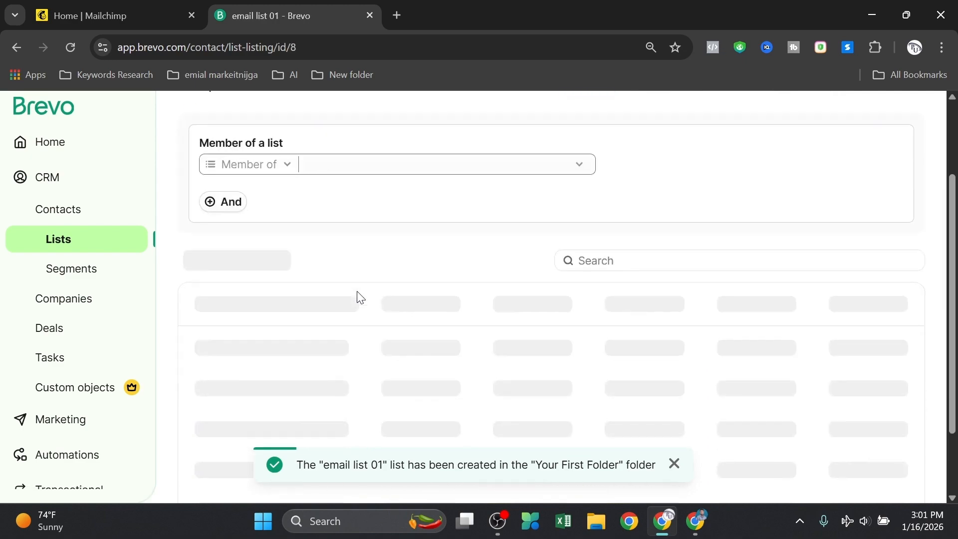
scroll(385, 285, "down", 1)
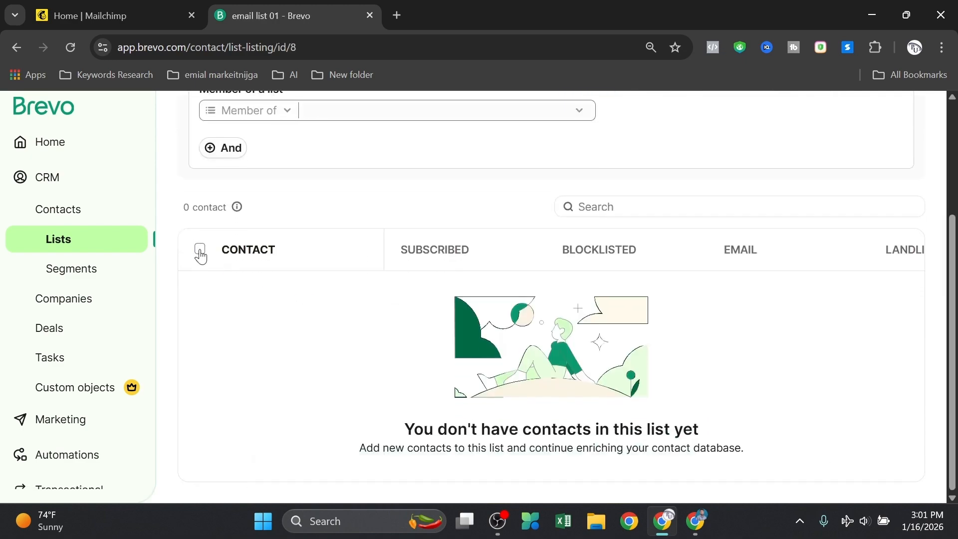
scroll(214, 276, "up", 3)
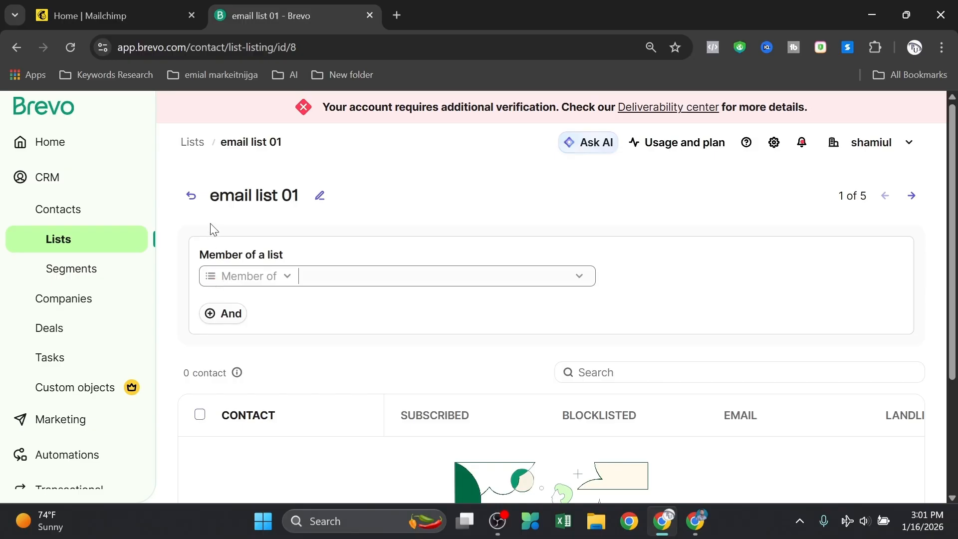
left_click(190, 197)
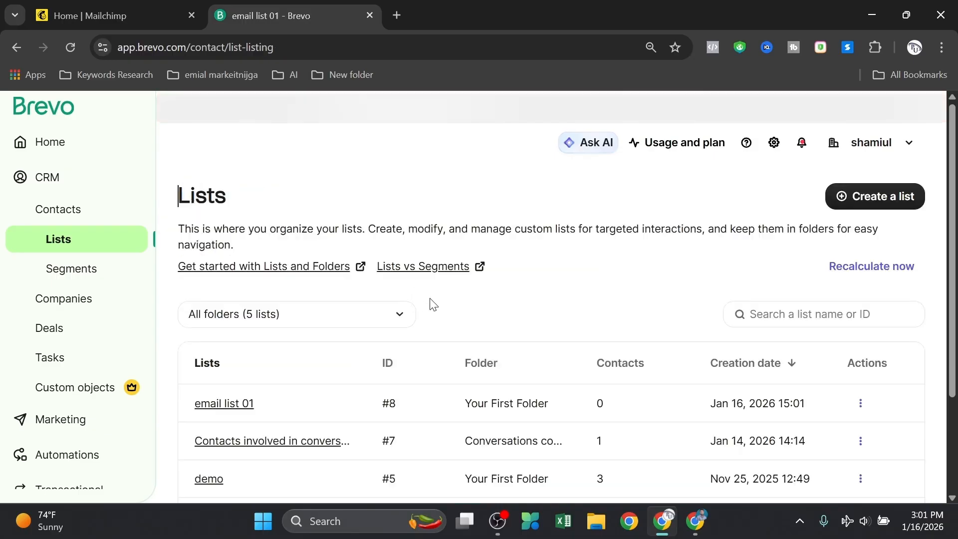
Open the list named Your first list to view its contacts and return to the lists overview
scroll(433, 304, "down", 1)
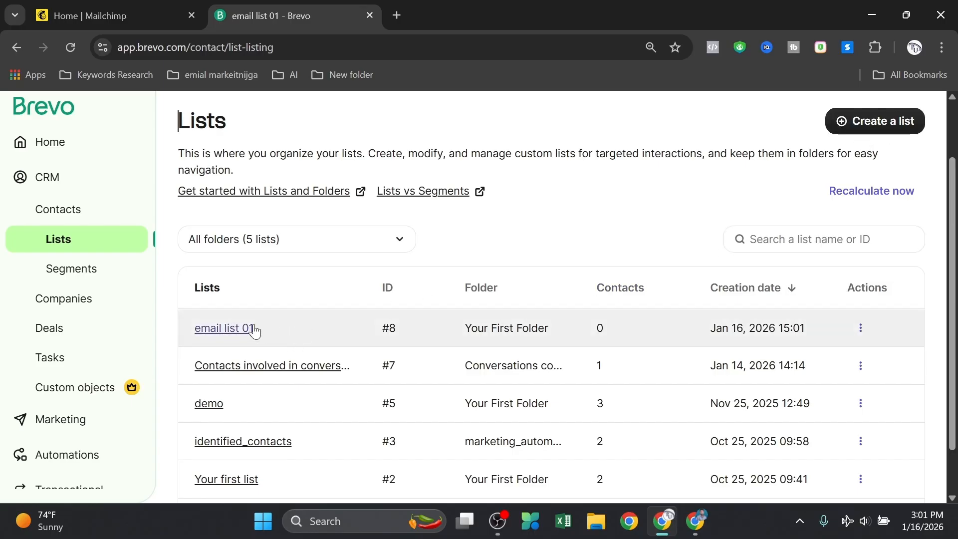
scroll(262, 328, "down", 1)
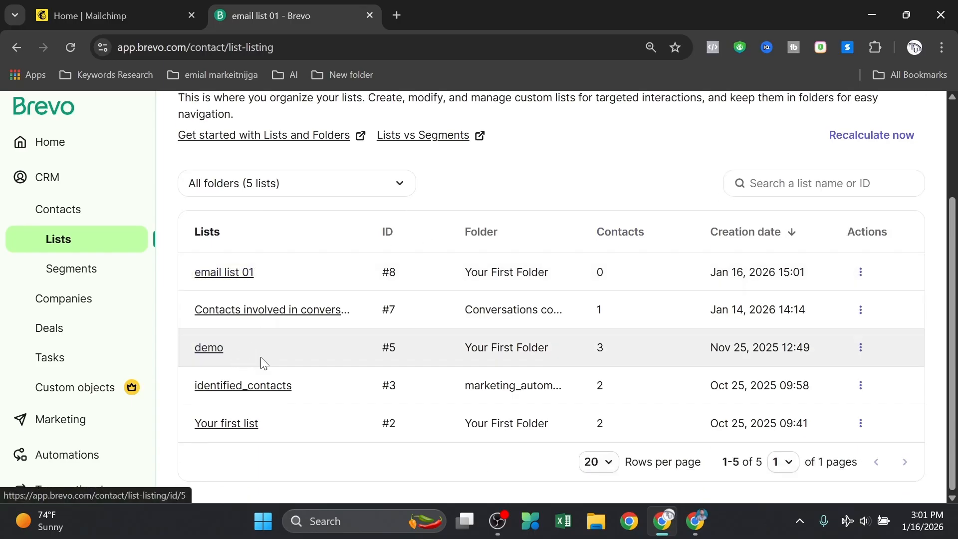
left_click(231, 428)
scroll(254, 354, "down", 3)
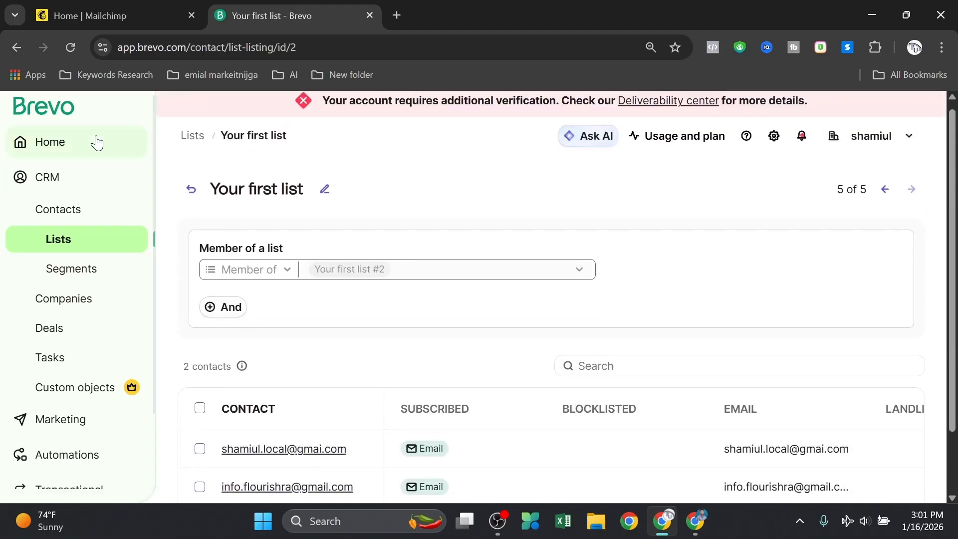
left_click(16, 47)
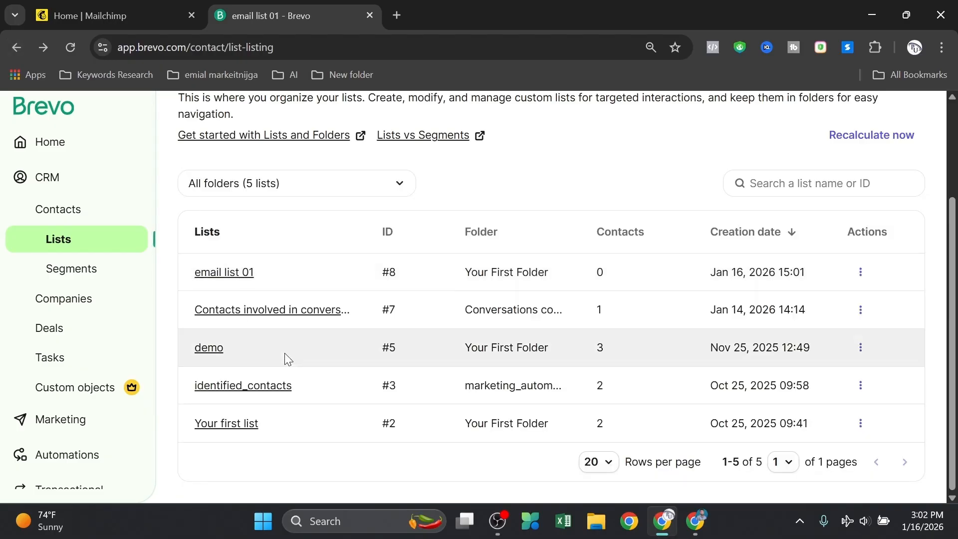
Open the demo list, examine its contact entries including the imported contact, and leave the list
left_click(209, 353)
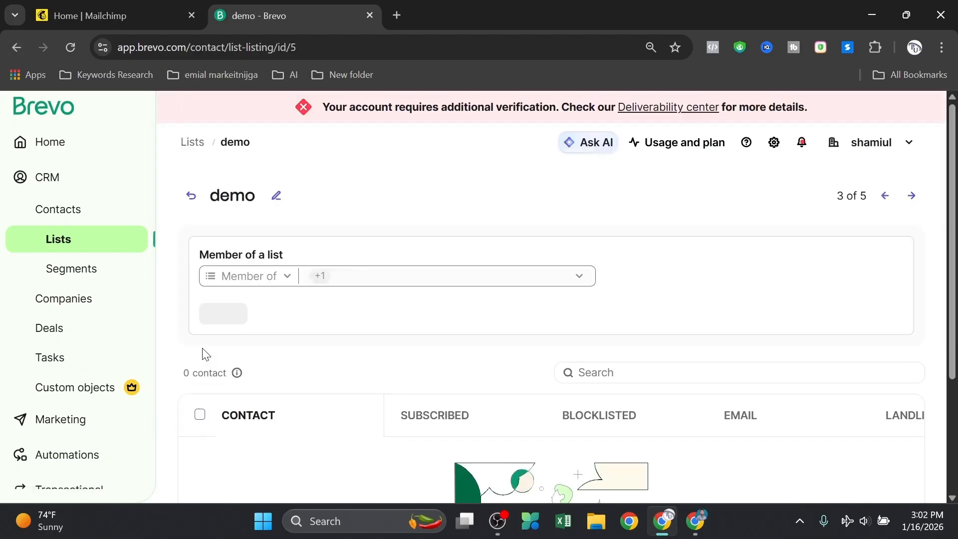
scroll(280, 322, "down", 3)
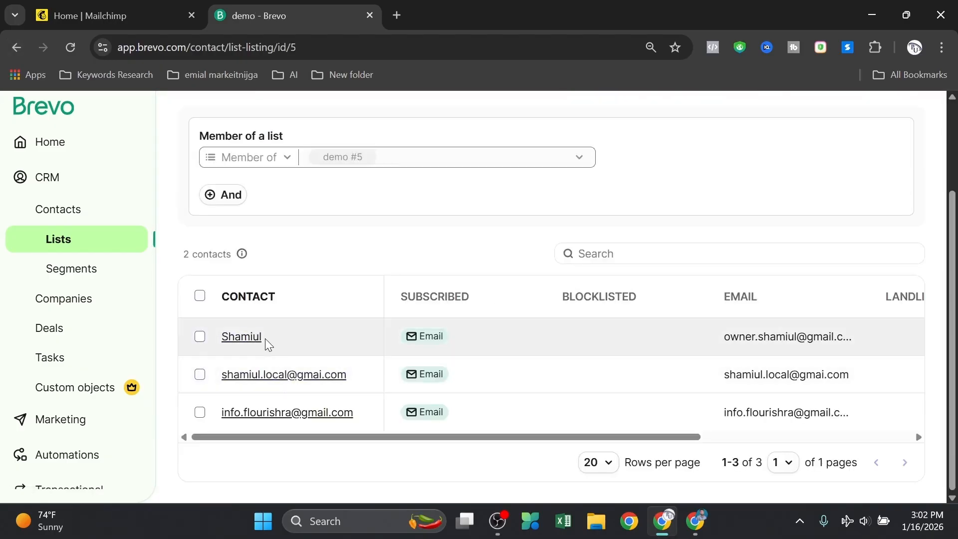
scroll(256, 278, "up", 3)
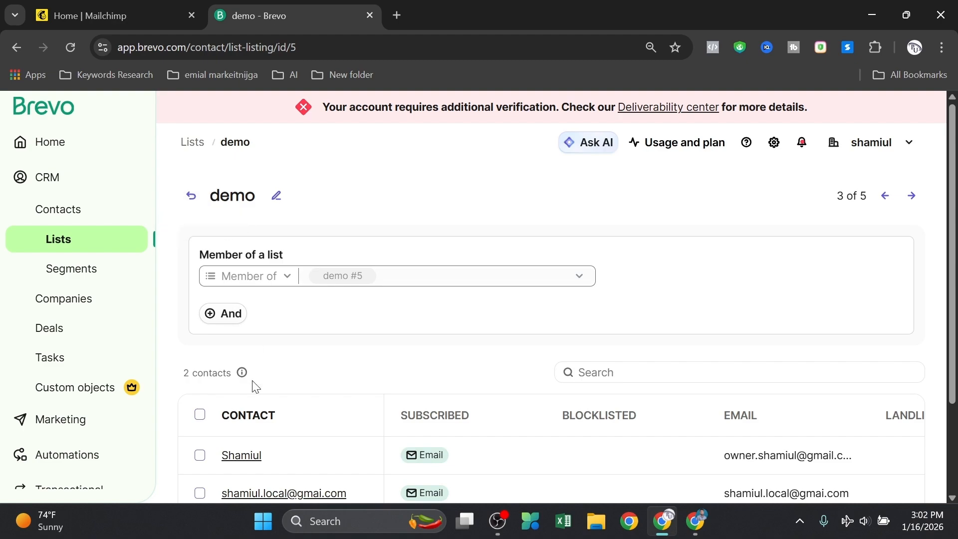
scroll(252, 387, "down", 2)
left_click_drag(216, 379, 807, 381)
left_click(177, 164)
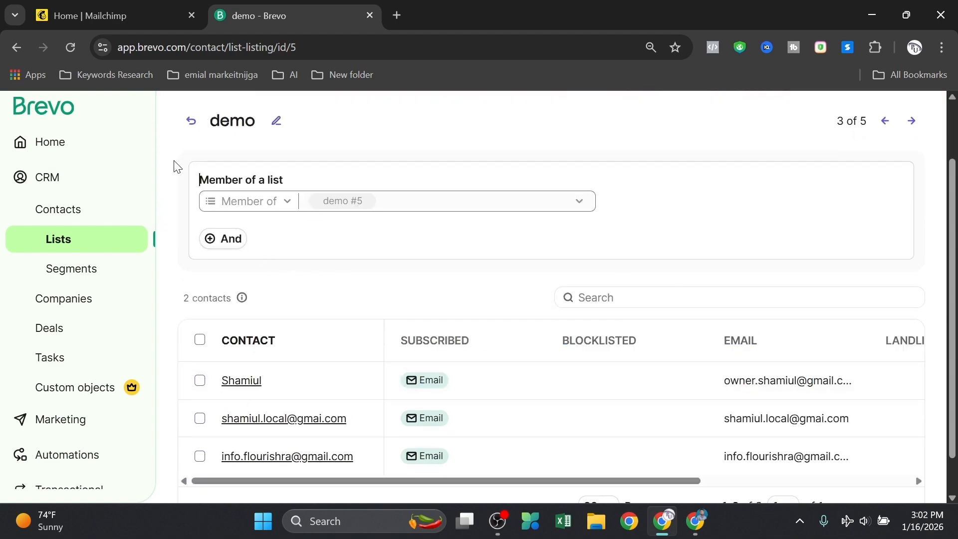
left_click(18, 50)
Open the Segments page and look over its segment table and folder filter
left_click(75, 269)
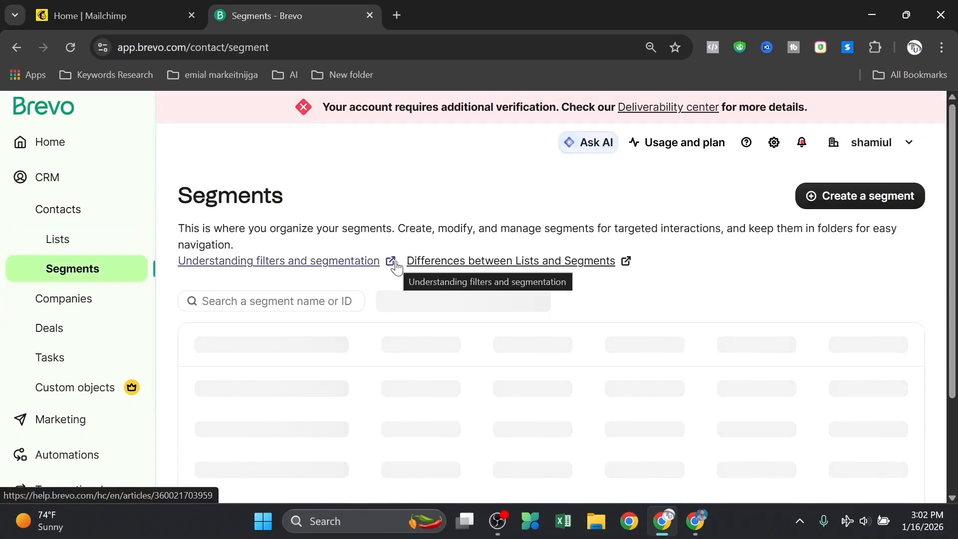
scroll(357, 268, "down", 1)
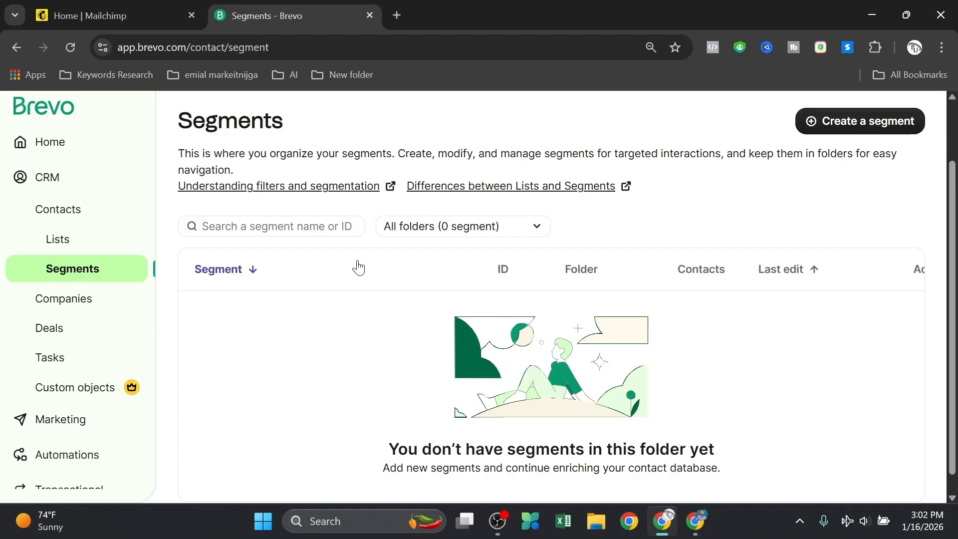
scroll(257, 305, "up", 1)
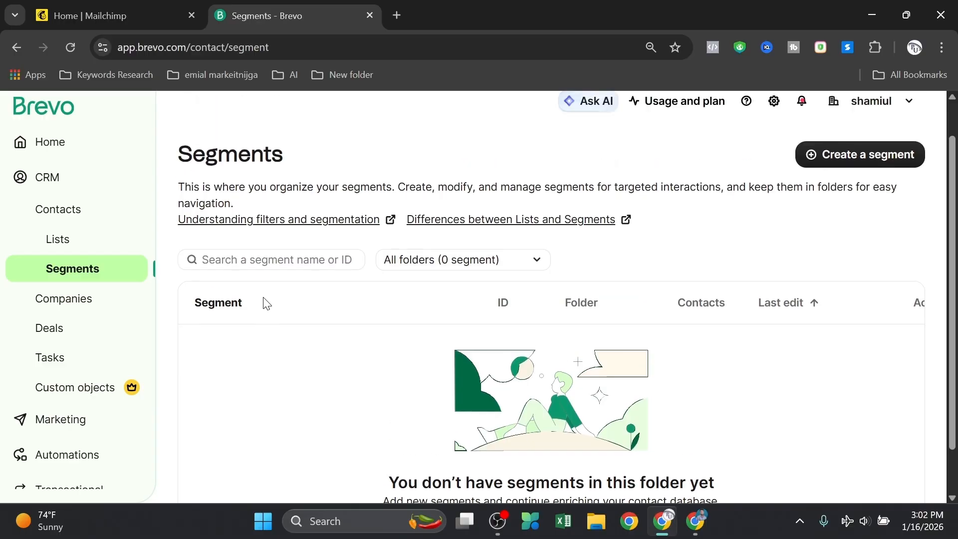
scroll(269, 301, "down", 1)
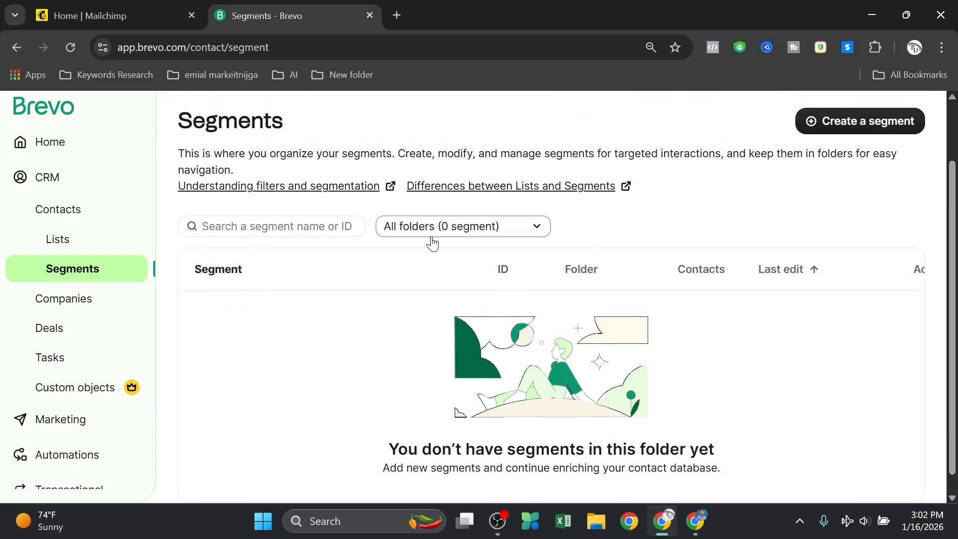
Start creating a segment and look through the from-scratch option and the Email Marketing templates
left_click(888, 121)
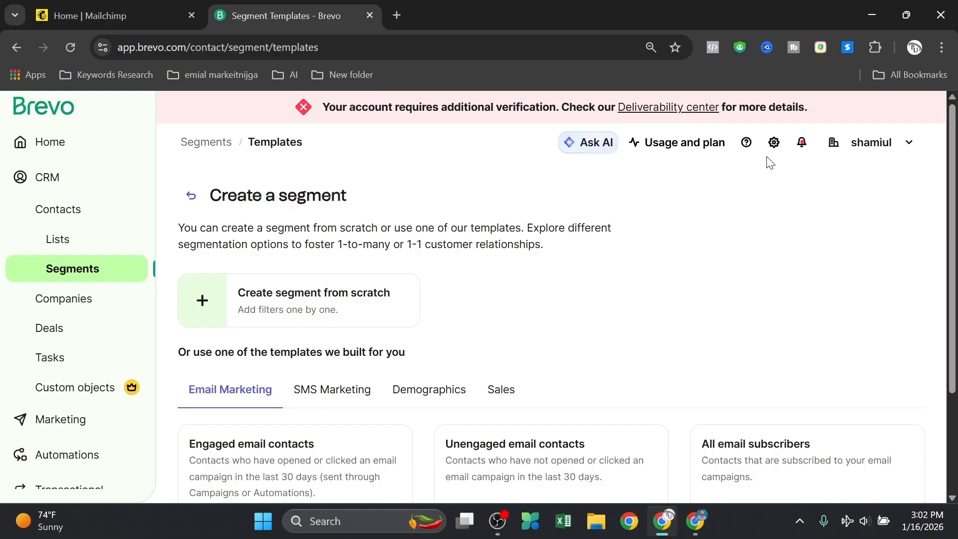
scroll(646, 280, "down", 3)
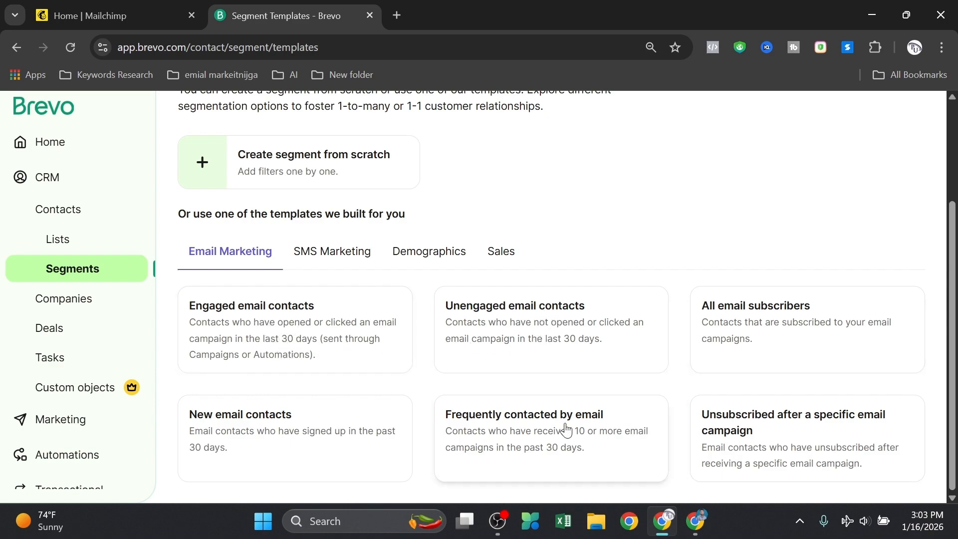
scroll(284, 338, "up", 2)
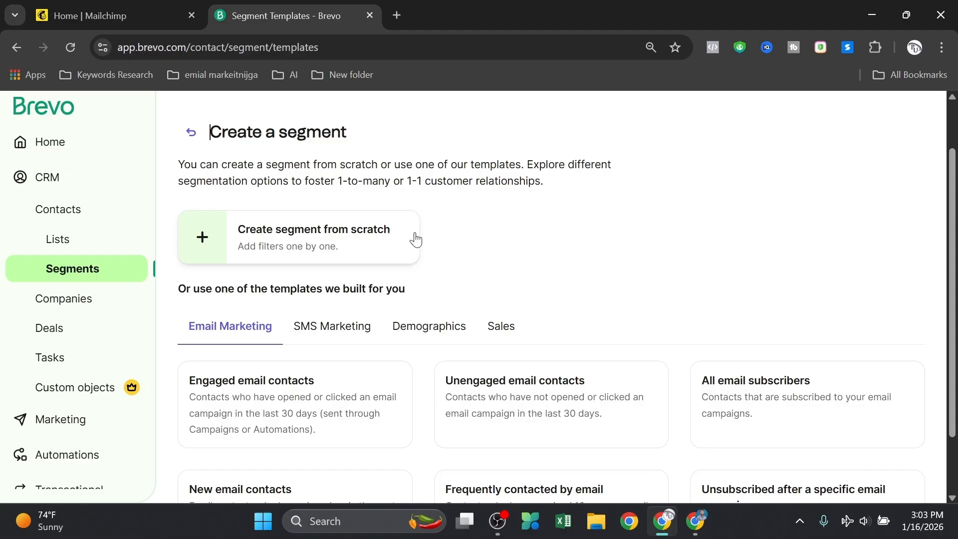
scroll(242, 250, "down", 2)
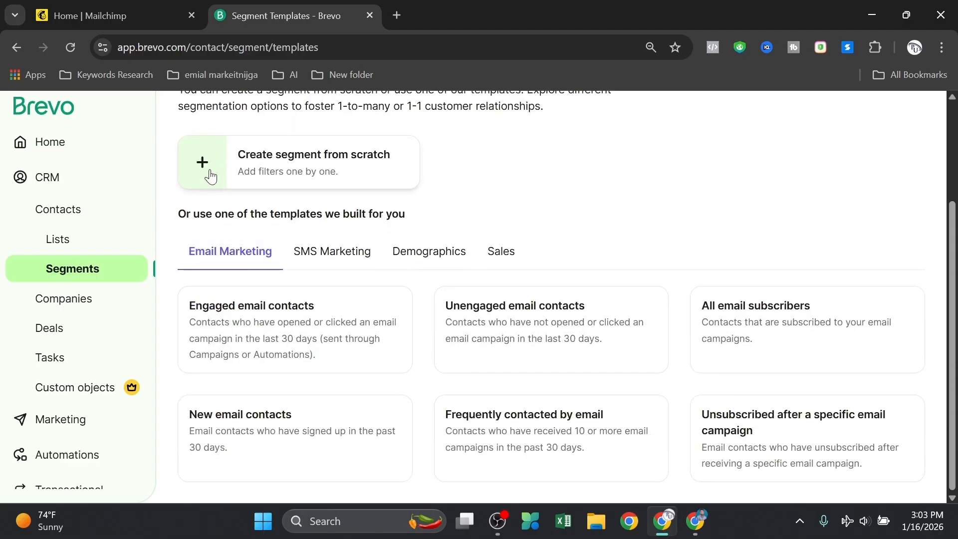
Use the Engaged email contacts template for the segment and review its filter conditions
left_click(280, 327)
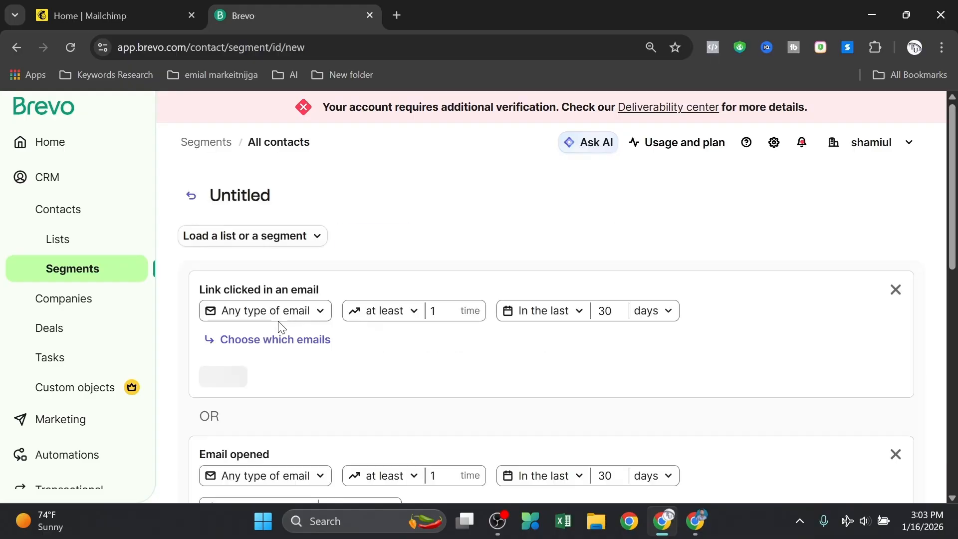
scroll(379, 272, "down", 3)
scroll(395, 267, "up", 2)
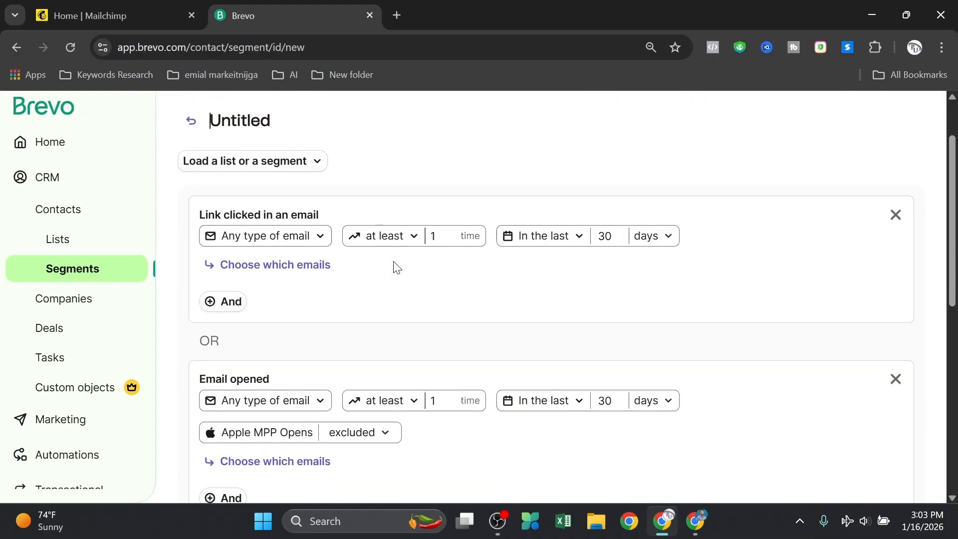
View the email types for the link-clicked condition, and try a minimum of 2 times before restoring it to 1
left_click(310, 243)
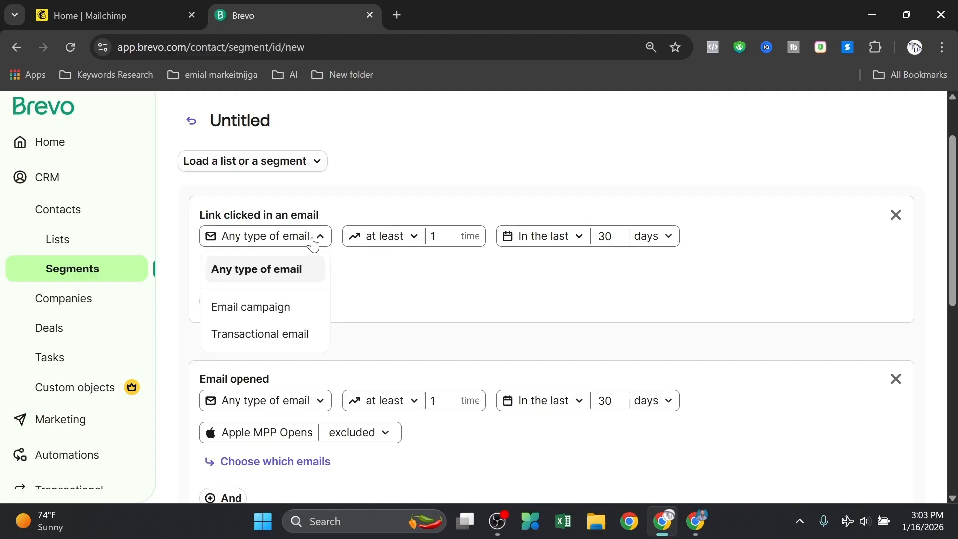
left_click(321, 236)
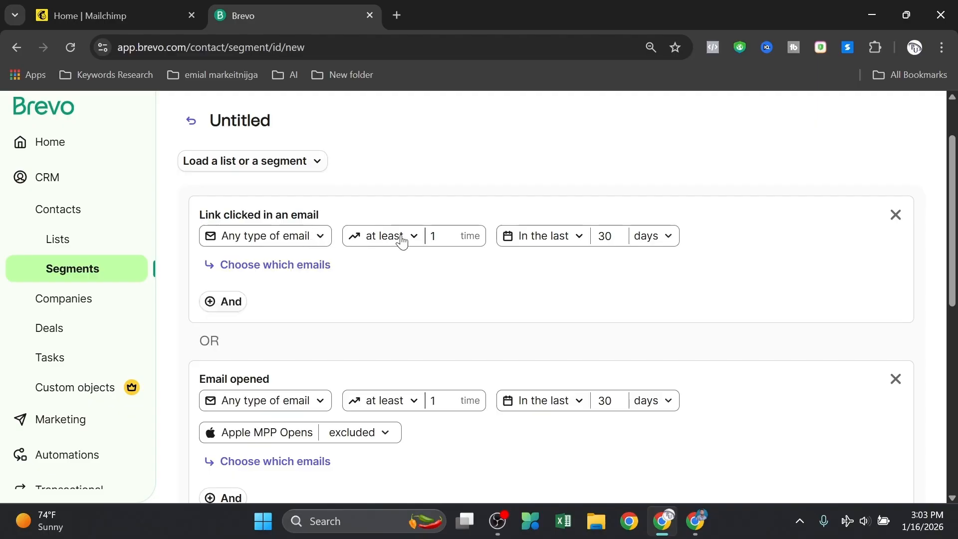
left_click(451, 232)
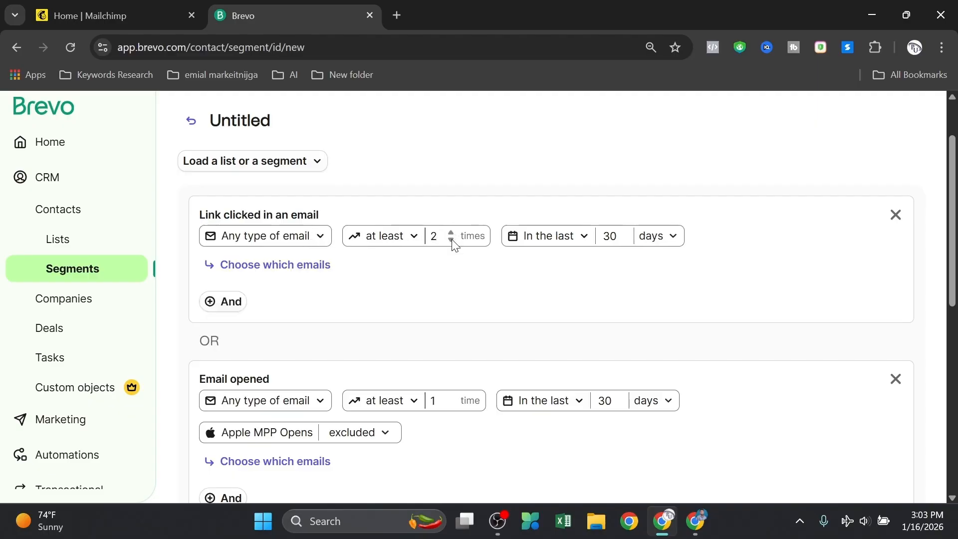
left_click(452, 239)
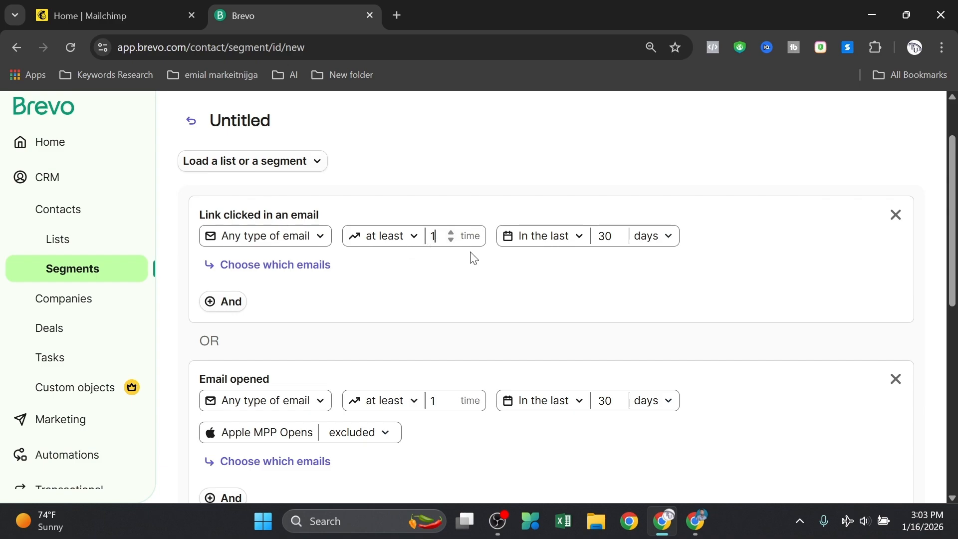
Review the segment's link-clicked and email-opened conditions, their And/Or options and the matching contacts table
left_click_drag(224, 215, 275, 215)
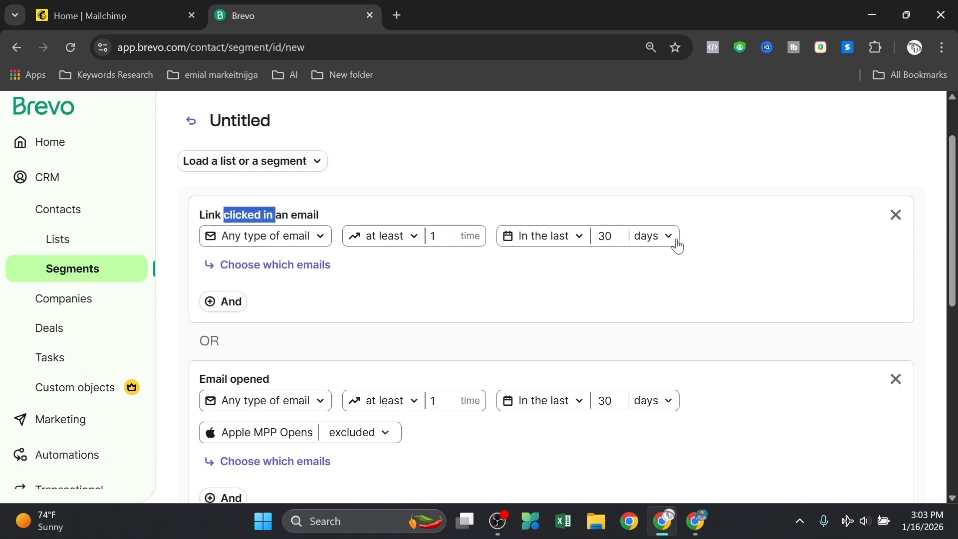
left_click(467, 283)
scroll(258, 306, "down", 2)
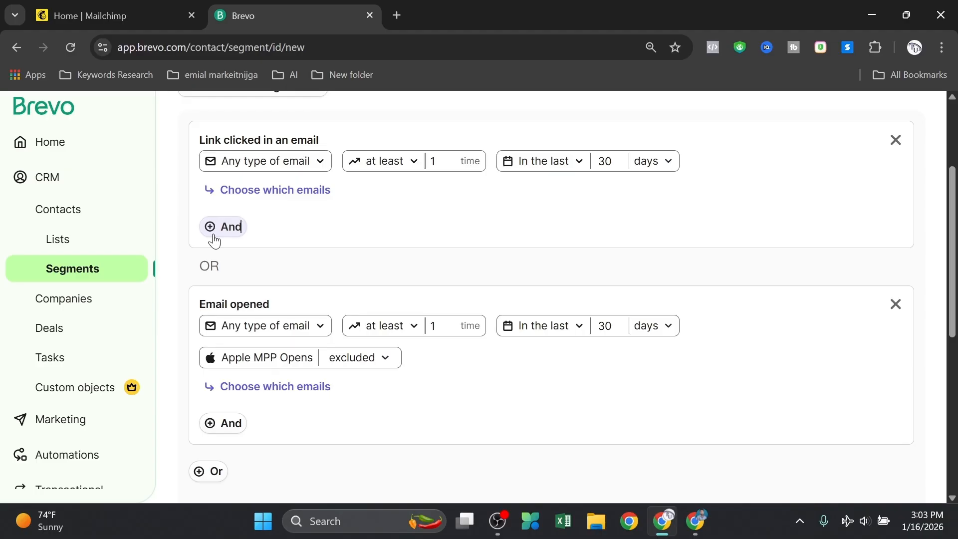
scroll(218, 246, "up", 2)
scroll(225, 255, "down", 3)
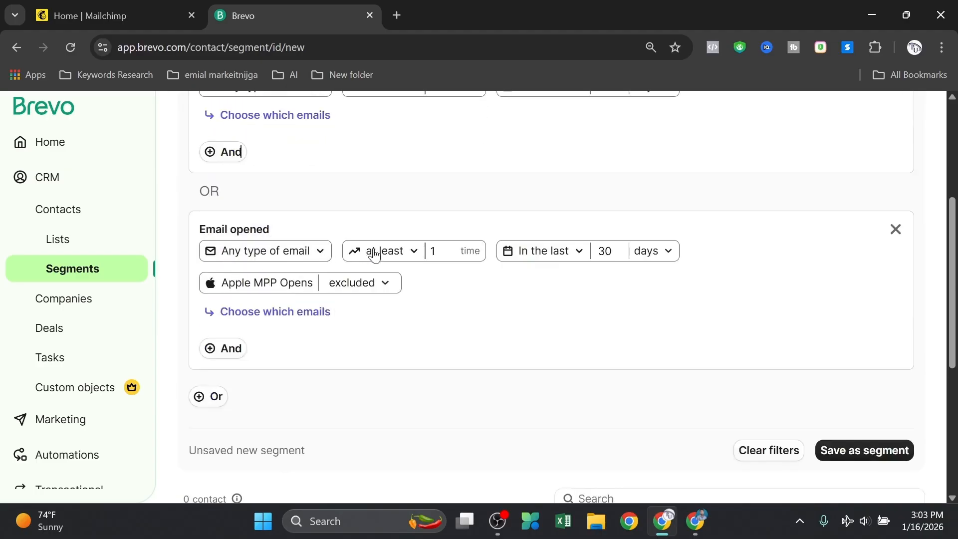
scroll(327, 295, "down", 5)
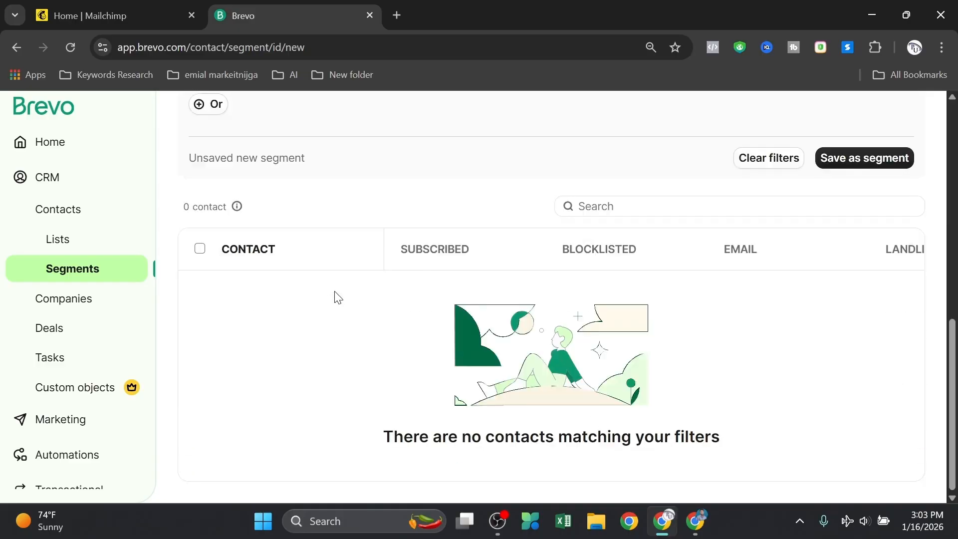
scroll(421, 285, "up", 6)
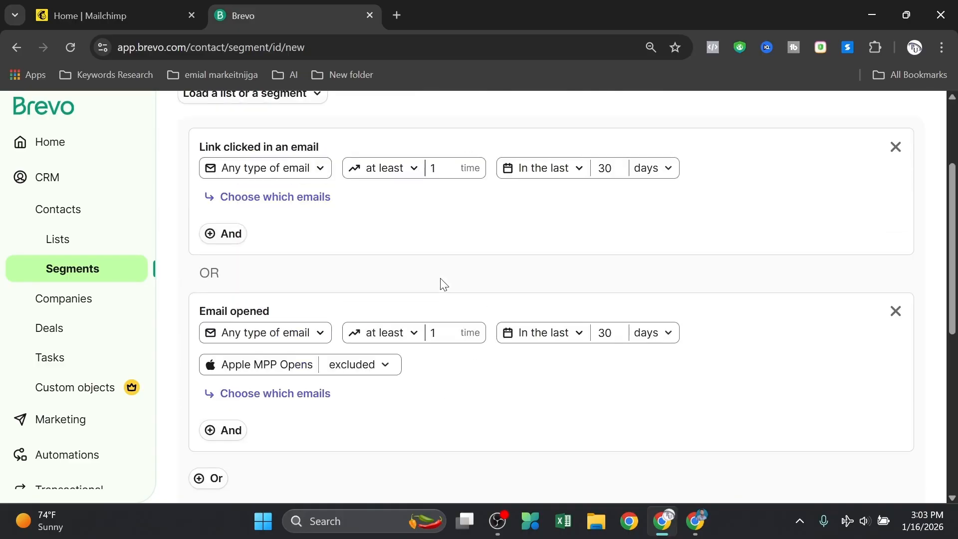
scroll(436, 275, "up", 3)
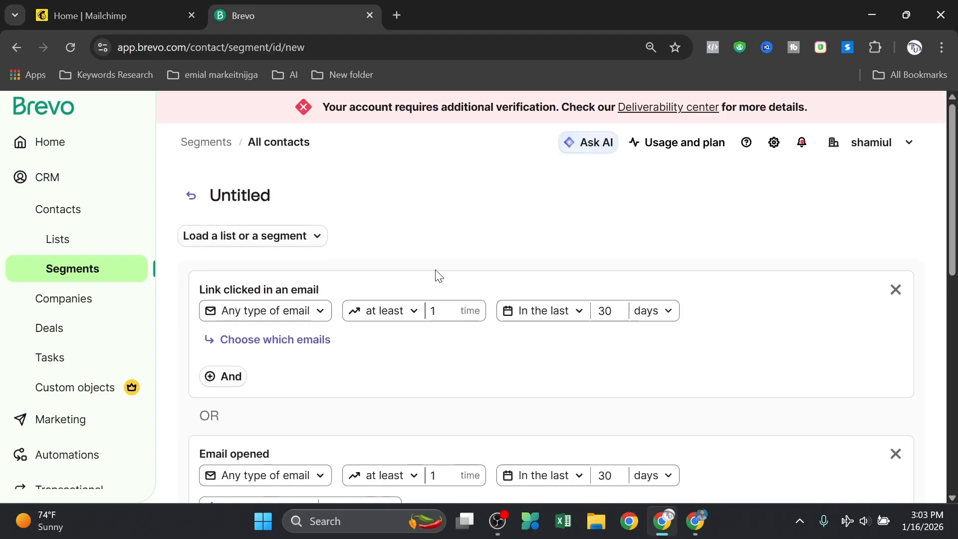
scroll(437, 272, "down", 7)
scroll(455, 284, "down", 1)
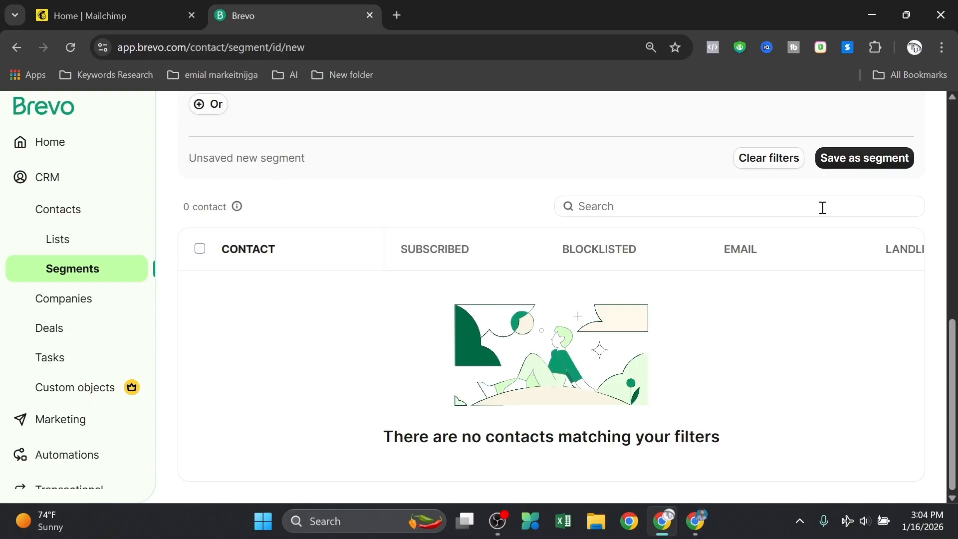
Save the filters as a segment named "engage audience" in the My segments folder and return to the segment list
left_click(864, 158)
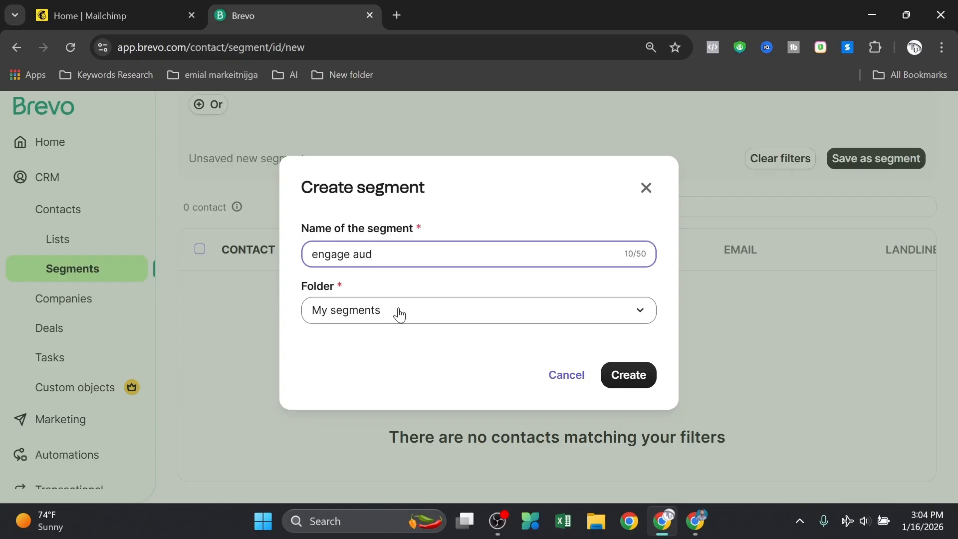
type("ence")
left_click(400, 314)
left_click(402, 358)
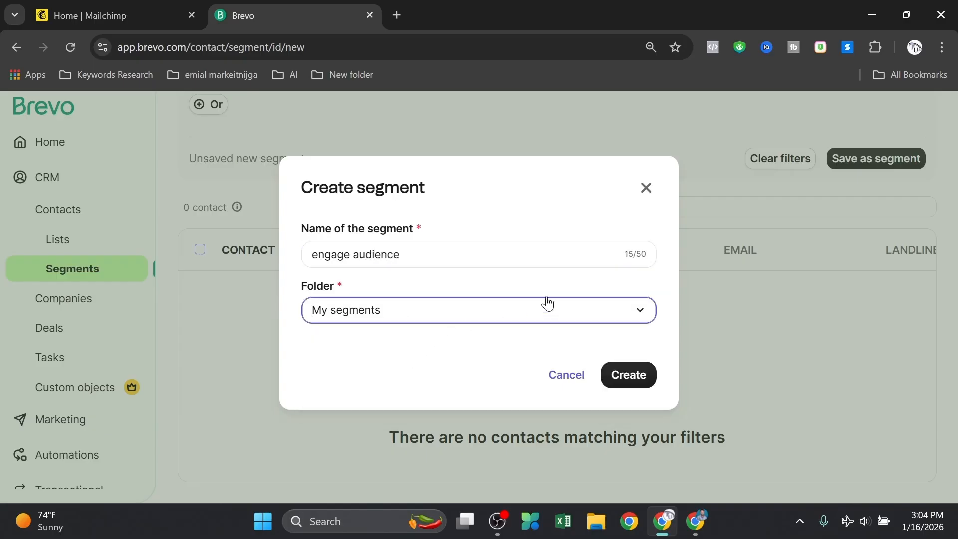
left_click(636, 366)
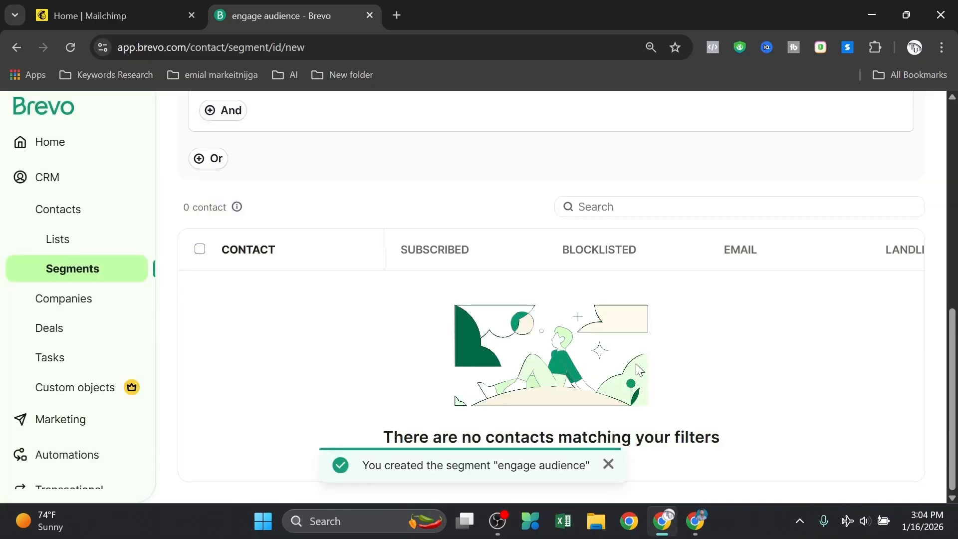
scroll(446, 351, "up", 6)
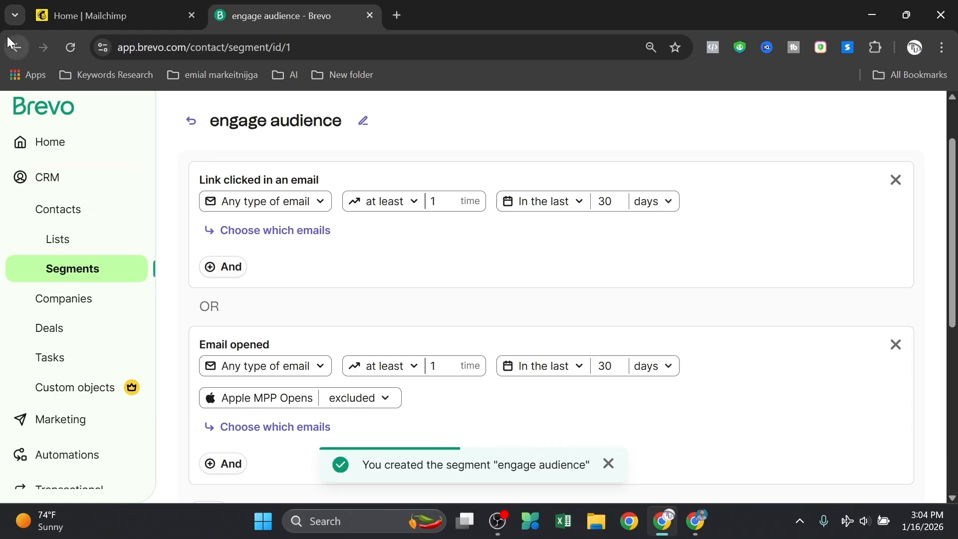
left_click(188, 125)
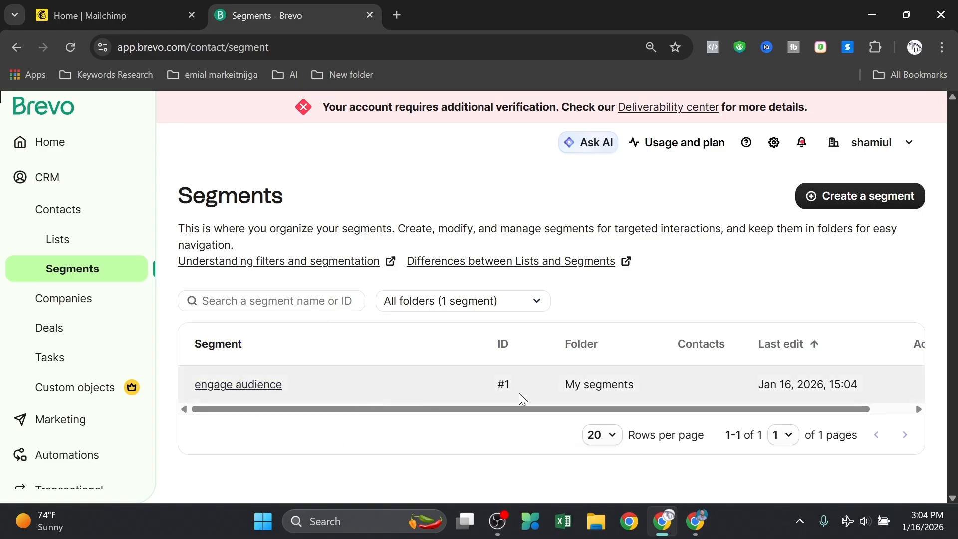
Start a new segment from scratch and look through the filter categories available for its first condition
left_click(846, 197)
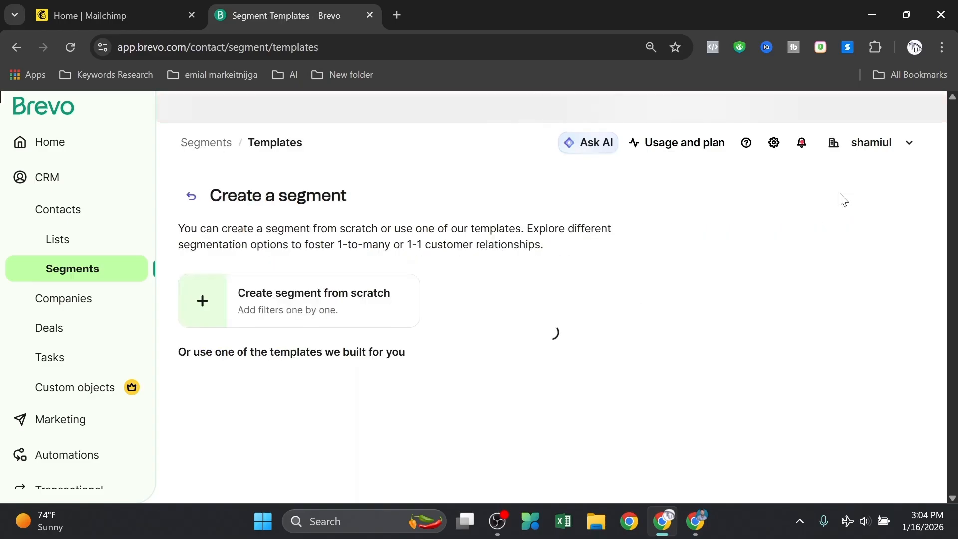
left_click(281, 309)
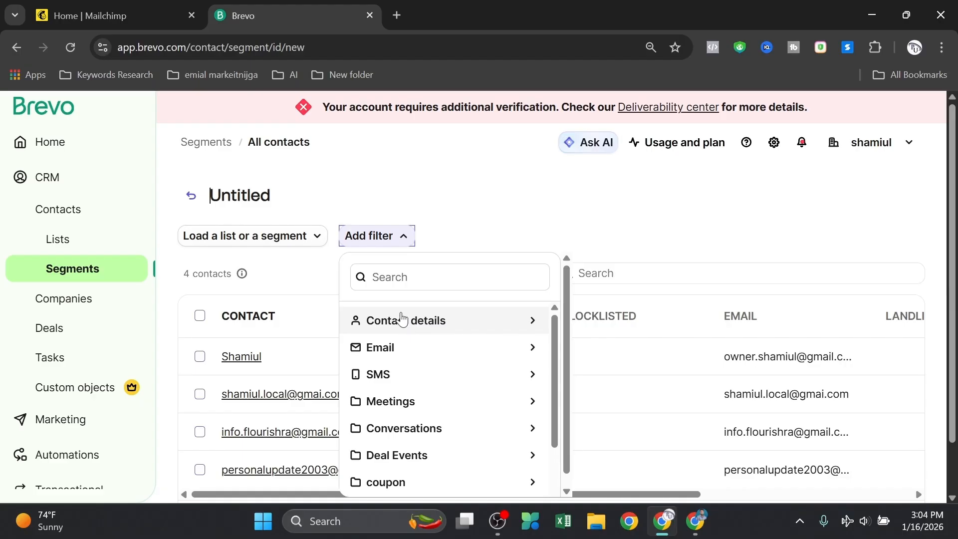
scroll(405, 327, "down", 2)
scroll(405, 332, "up", 2)
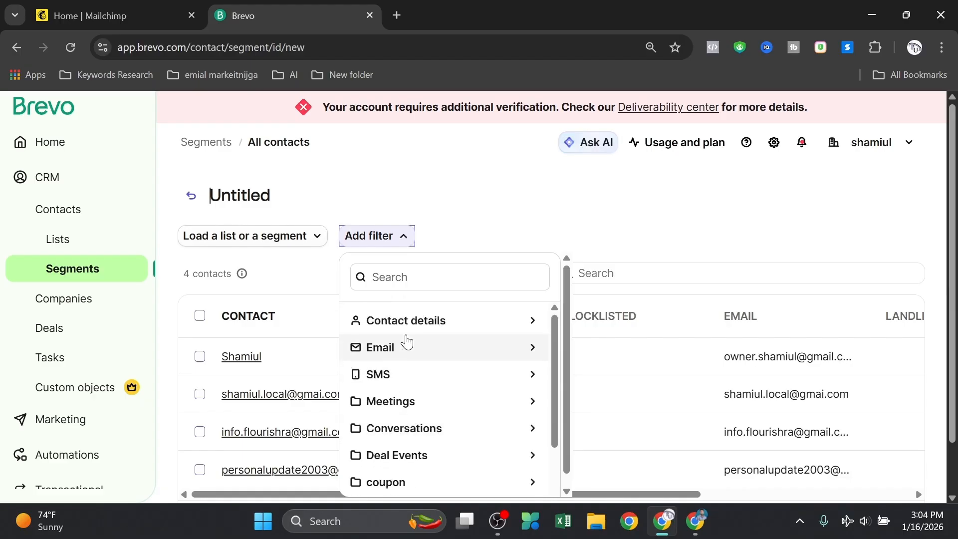
Look through the Email filters and add an Email received condition to the segment
left_click(410, 348)
scroll(419, 349, "down", 2)
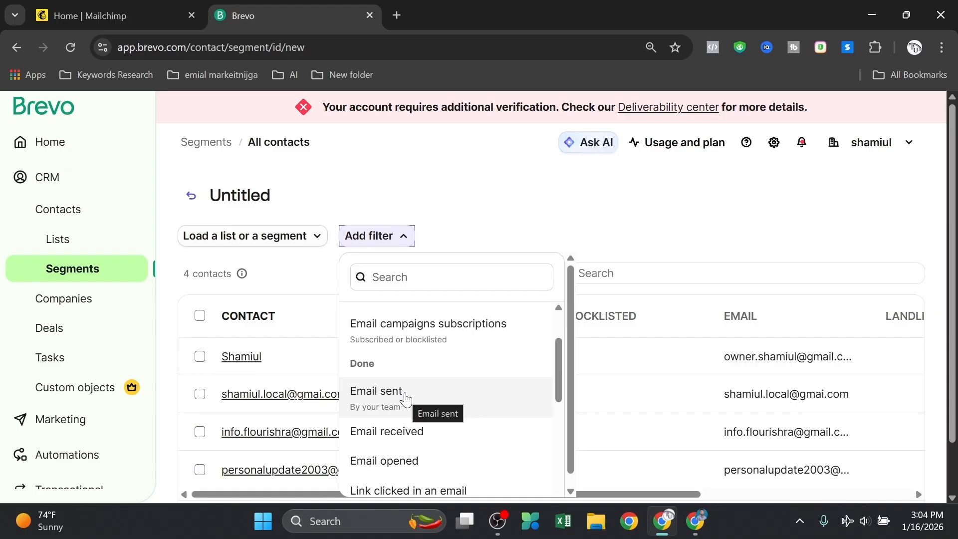
scroll(417, 395, "down", 2)
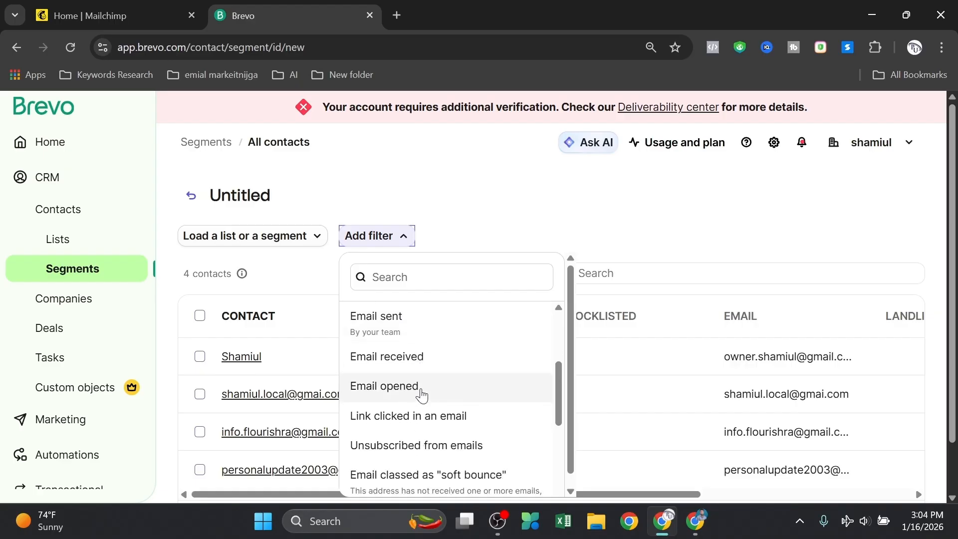
scroll(422, 394, "up", 3)
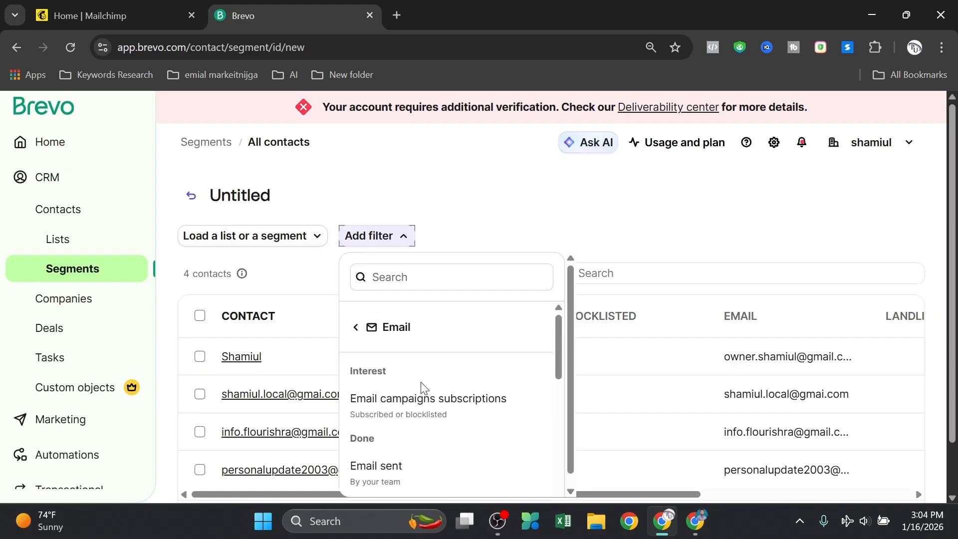
scroll(423, 388, "down", 2)
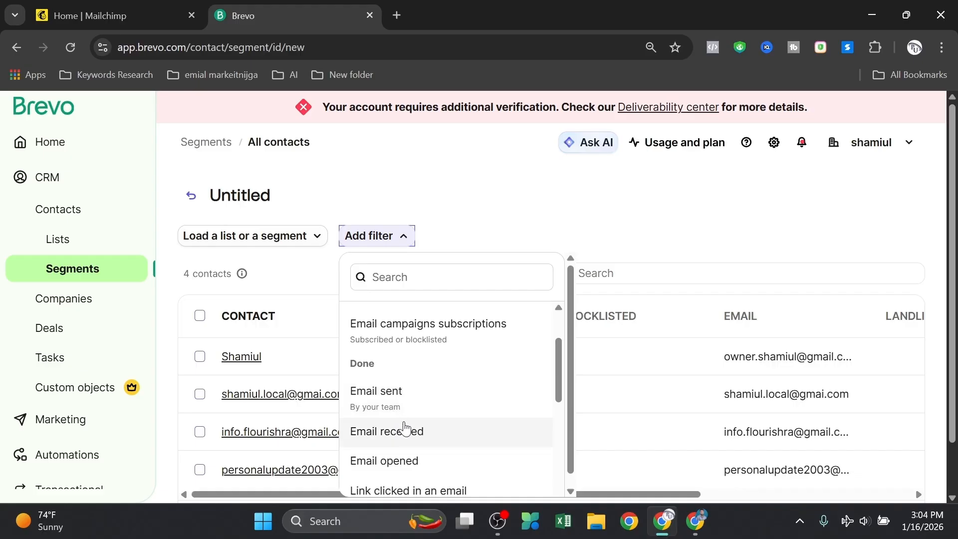
left_click(405, 429)
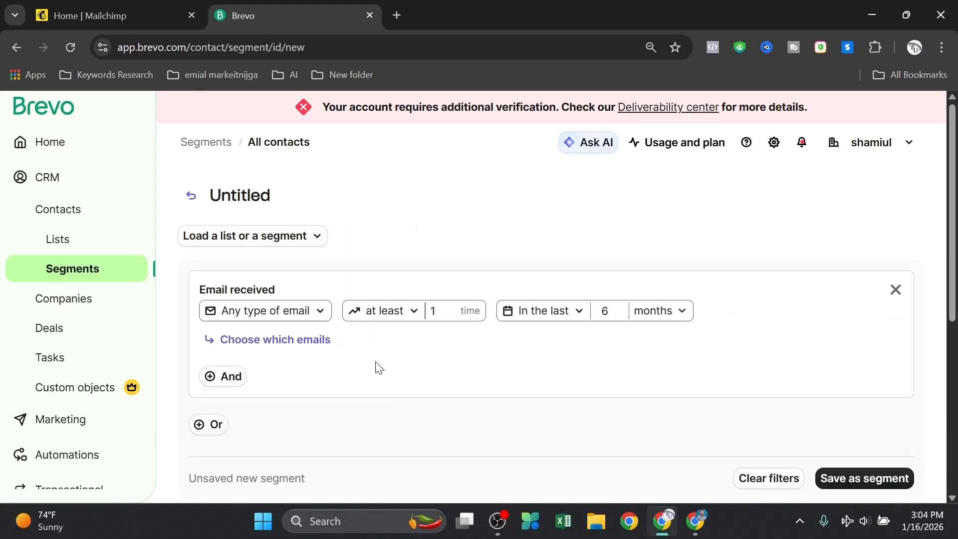
Set the Email received condition to at least 2 times in the last 2 months
scroll(329, 334, "down", 1)
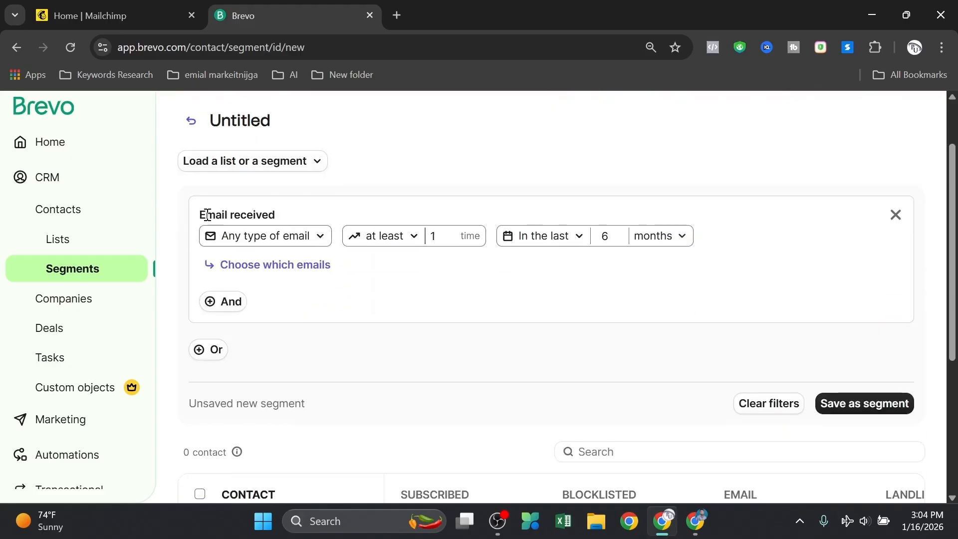
left_click_drag(200, 215, 304, 248)
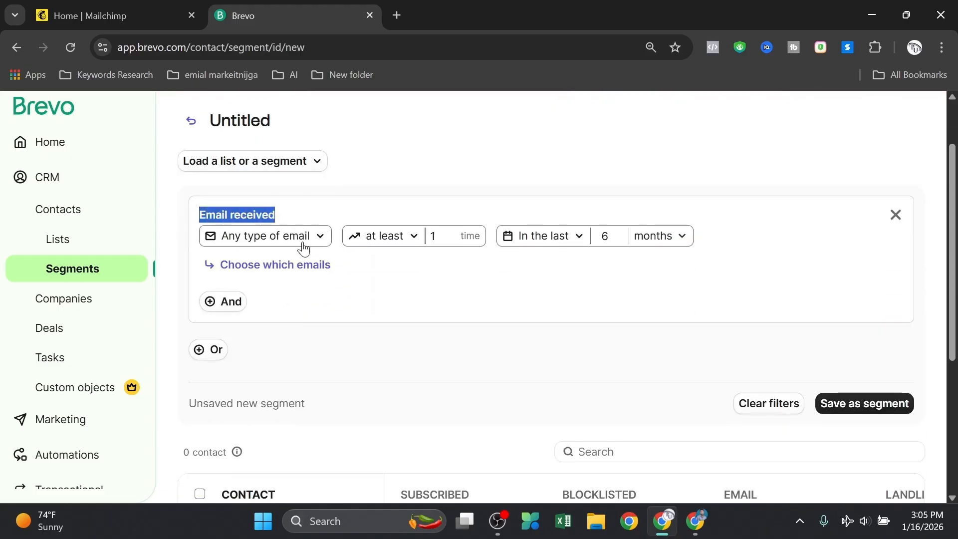
left_click(452, 233)
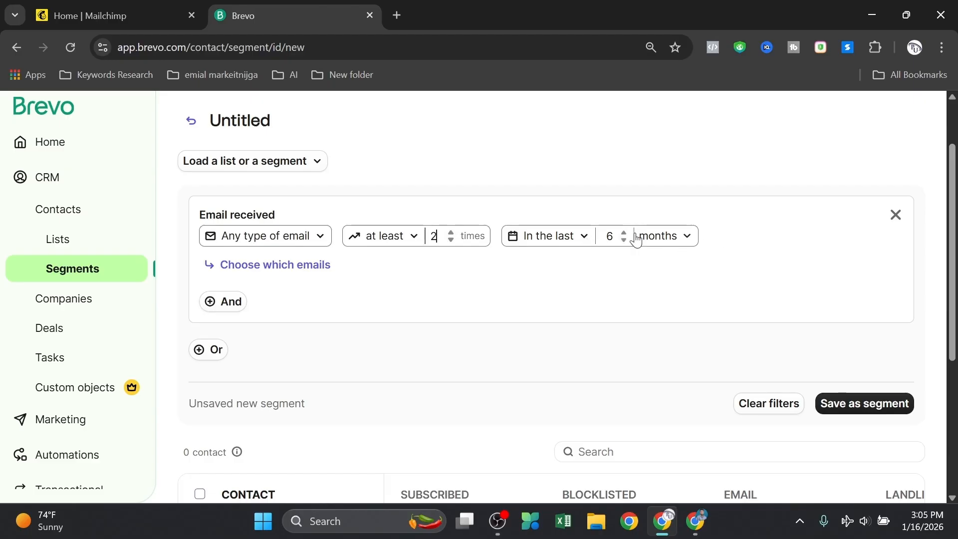
left_click(656, 239)
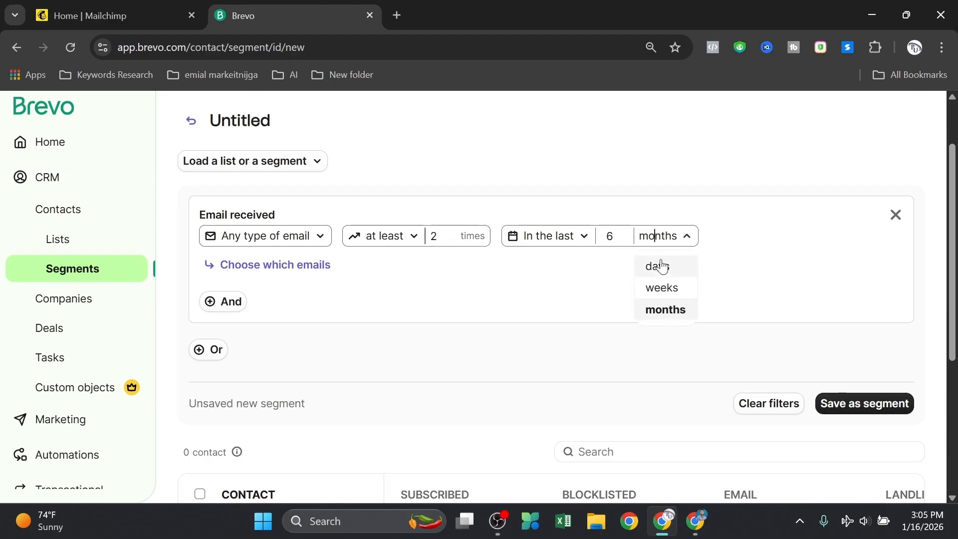
left_click(624, 240)
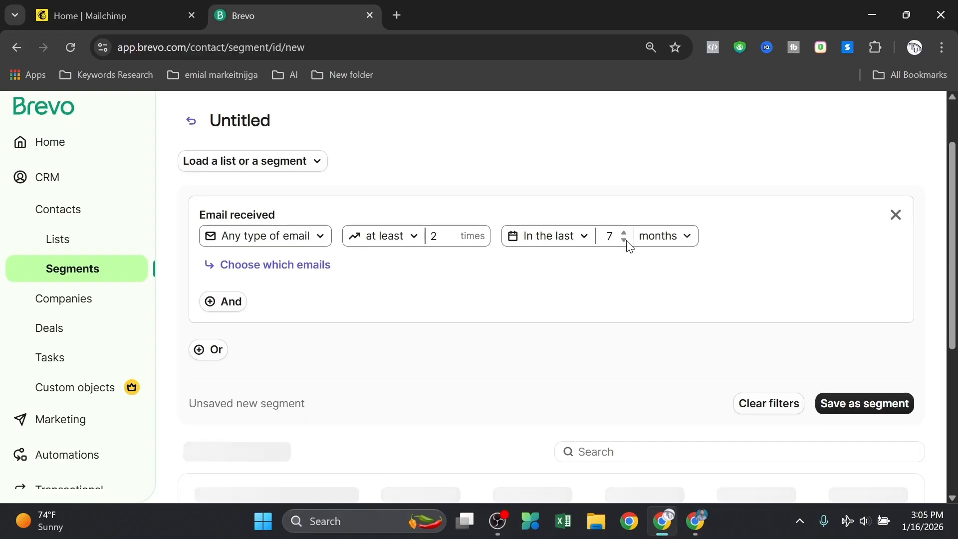
left_click(624, 240)
scroll(509, 291, "down", 2)
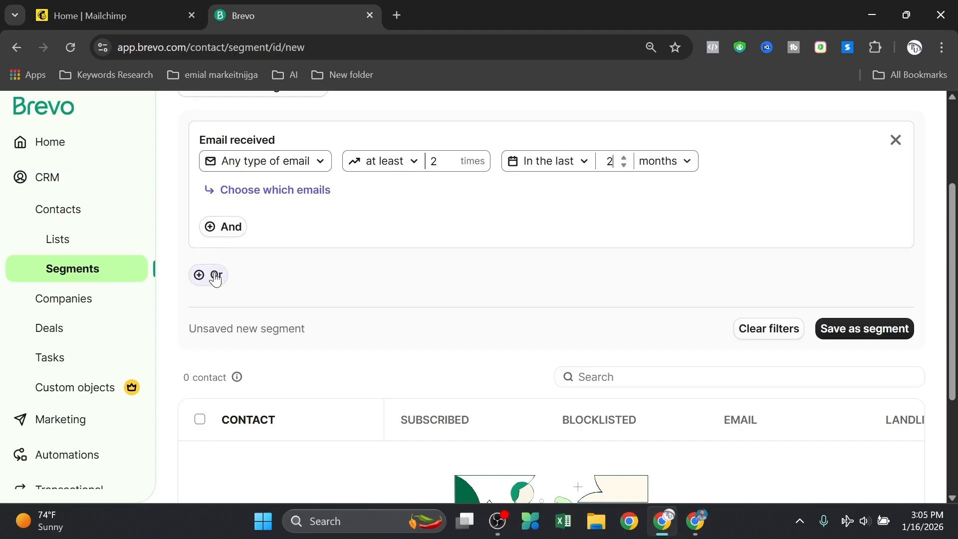
Start an Or condition and look through the filter categories and the Product attributes
left_click(215, 277)
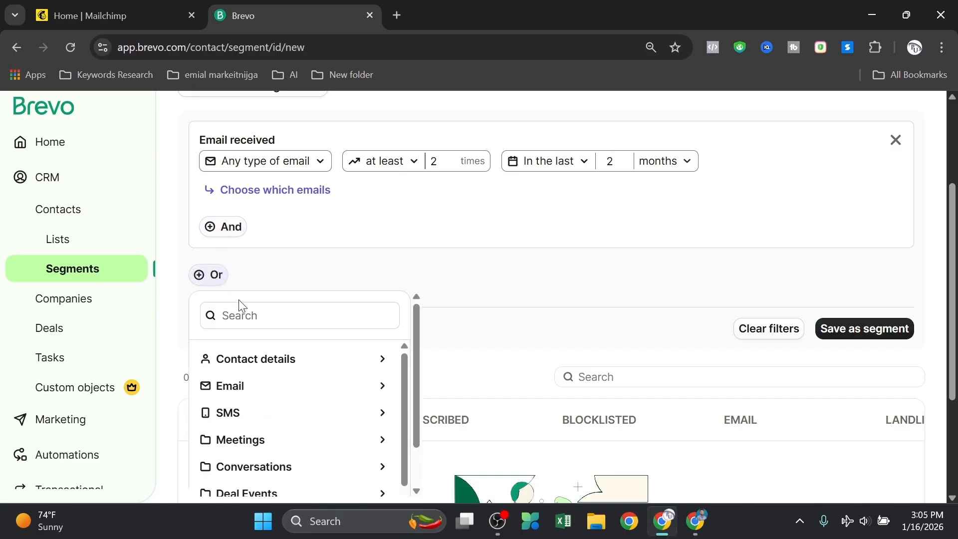
scroll(321, 297, "down", 1)
scroll(284, 405, "down", 2)
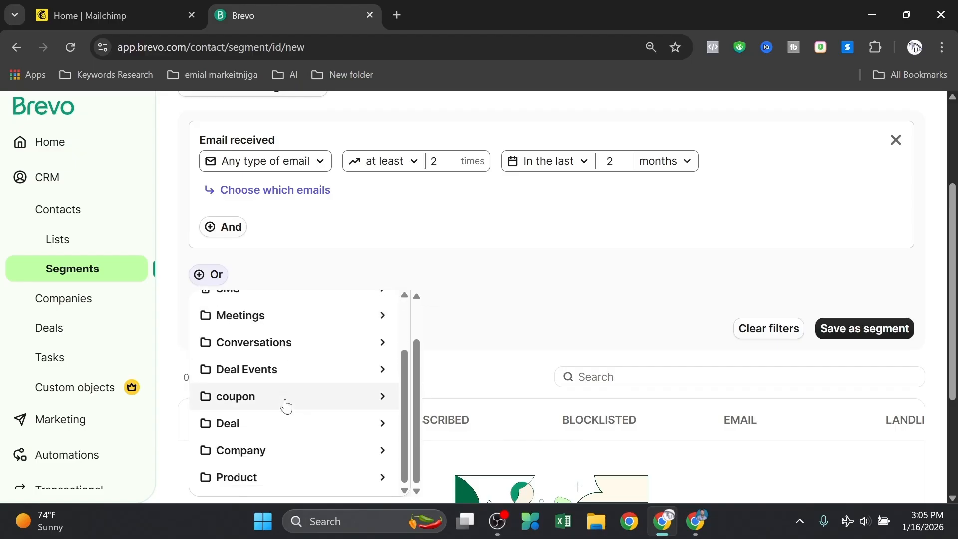
left_click(263, 484)
scroll(278, 367, "down", 2)
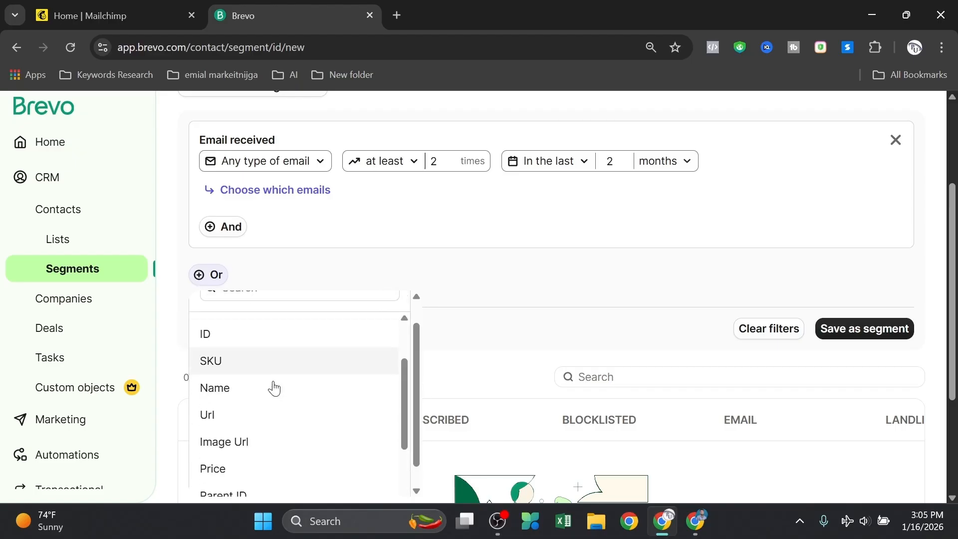
scroll(254, 391, "up", 1)
scroll(219, 339, "up", 2)
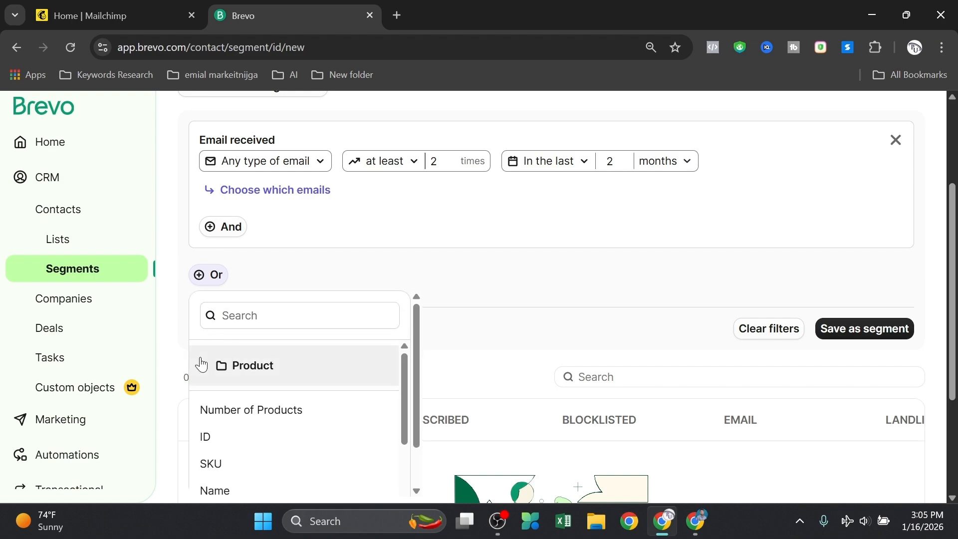
left_click(202, 366)
Look through the Contact details attributes for the Or condition and return to the filter categories
scroll(290, 371, "up", 2)
scroll(289, 398, "down", 3)
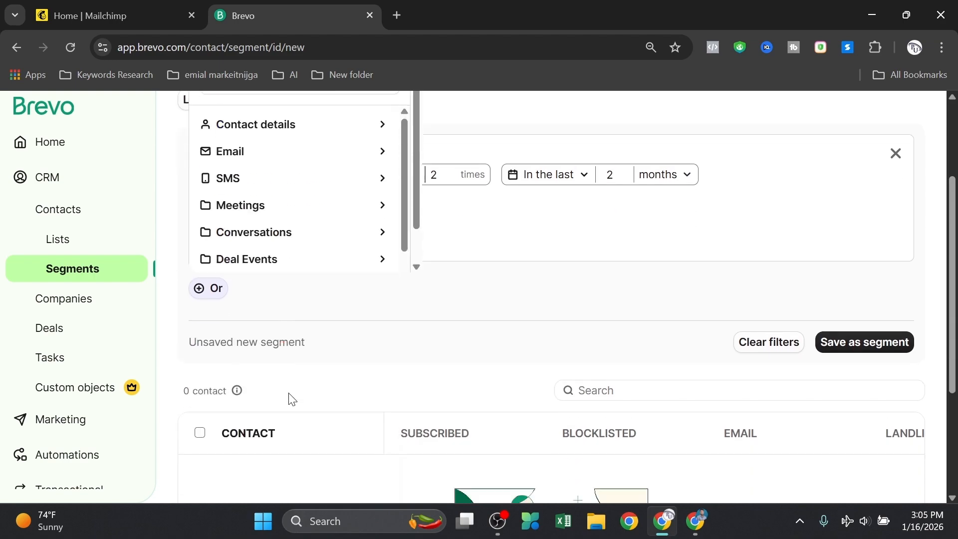
scroll(296, 382, "up", 3)
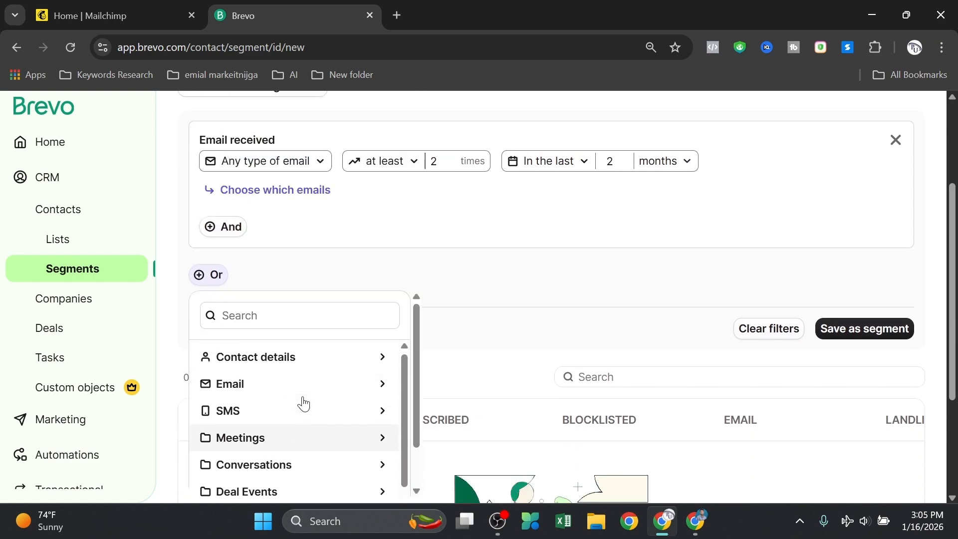
left_click(301, 359)
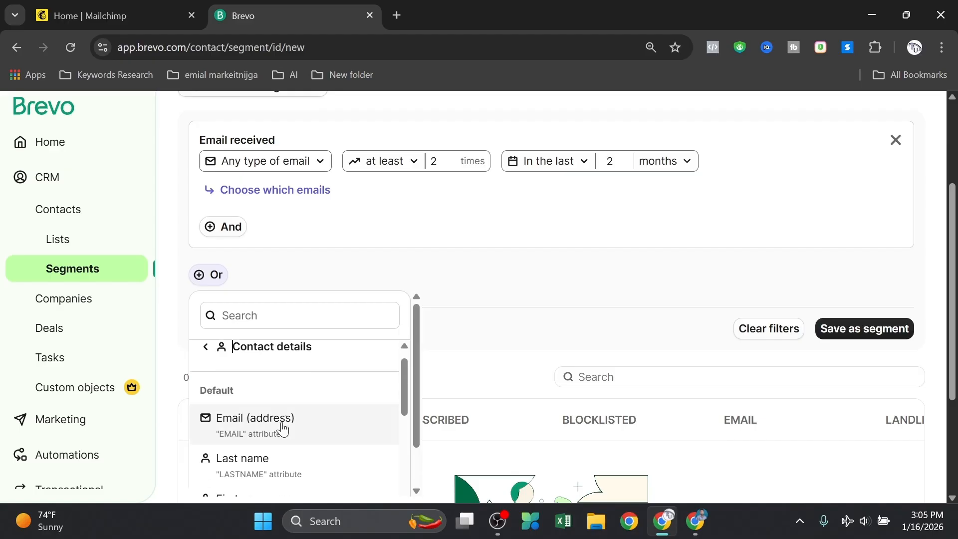
scroll(282, 428, "down", 2)
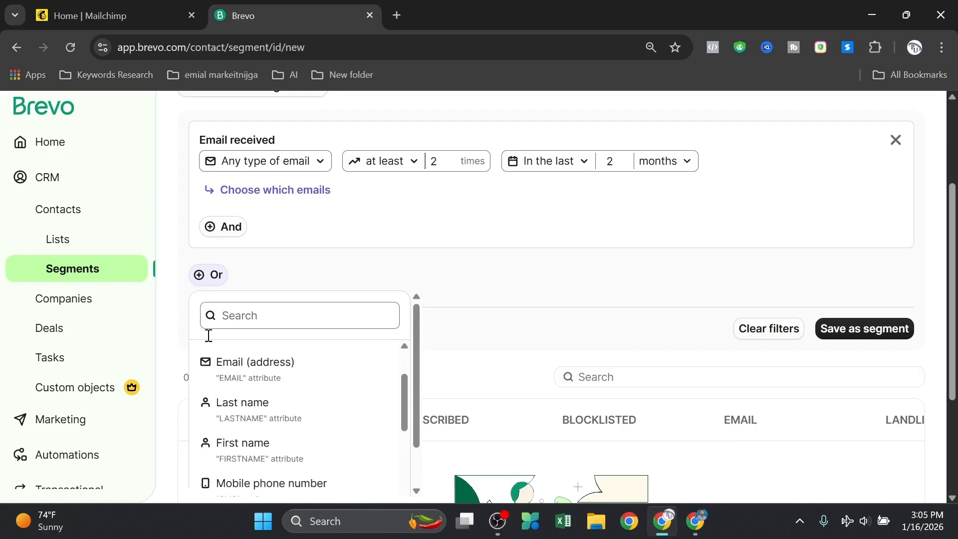
scroll(224, 369, "up", 2)
left_click(203, 372)
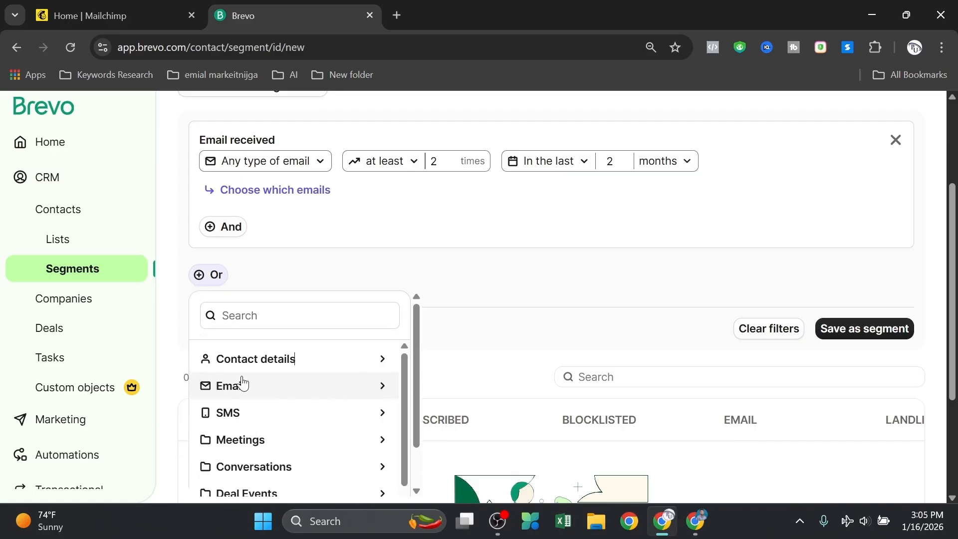
Look through the Meetings filters and add a Meeting booked condition as the Or alternative
left_click(264, 440)
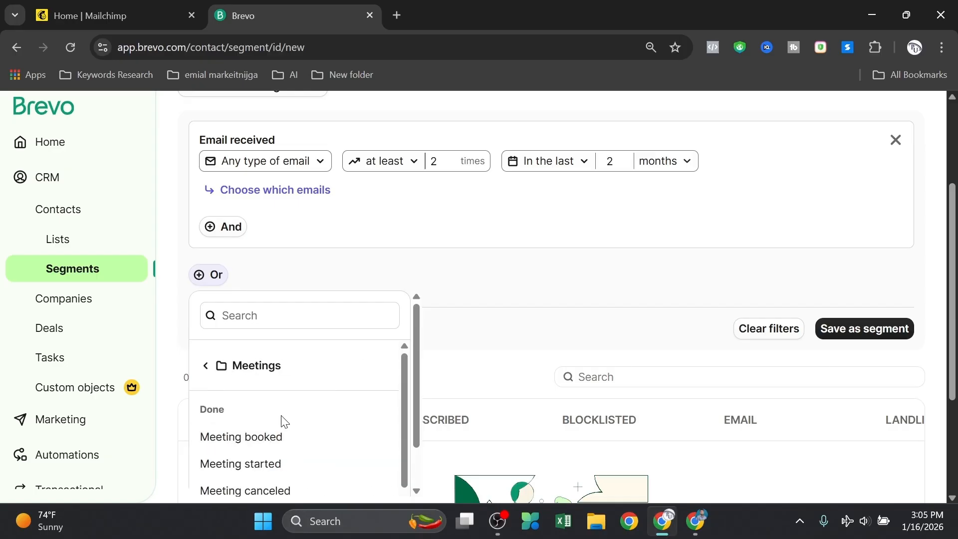
scroll(282, 421, "down", 2)
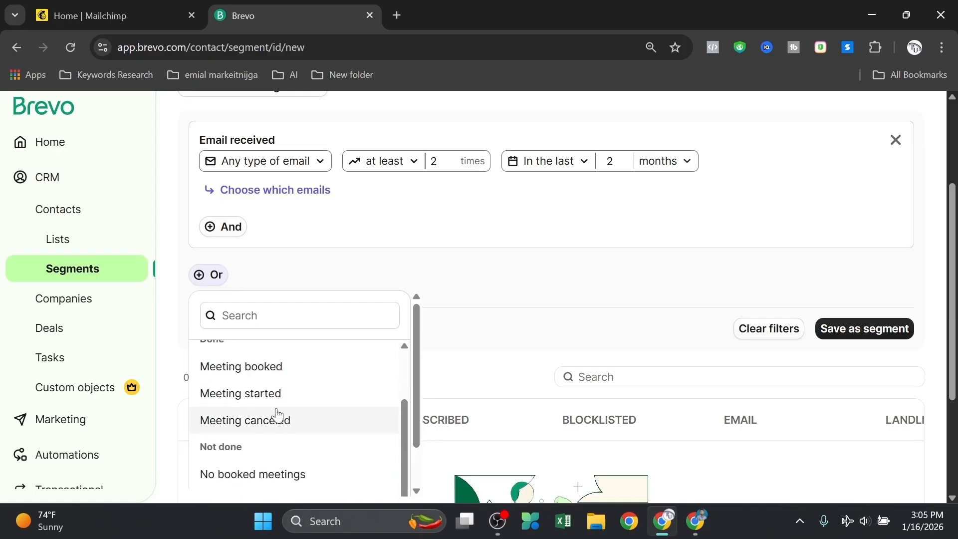
scroll(256, 398, "down", 2)
scroll(229, 389, "up", 3)
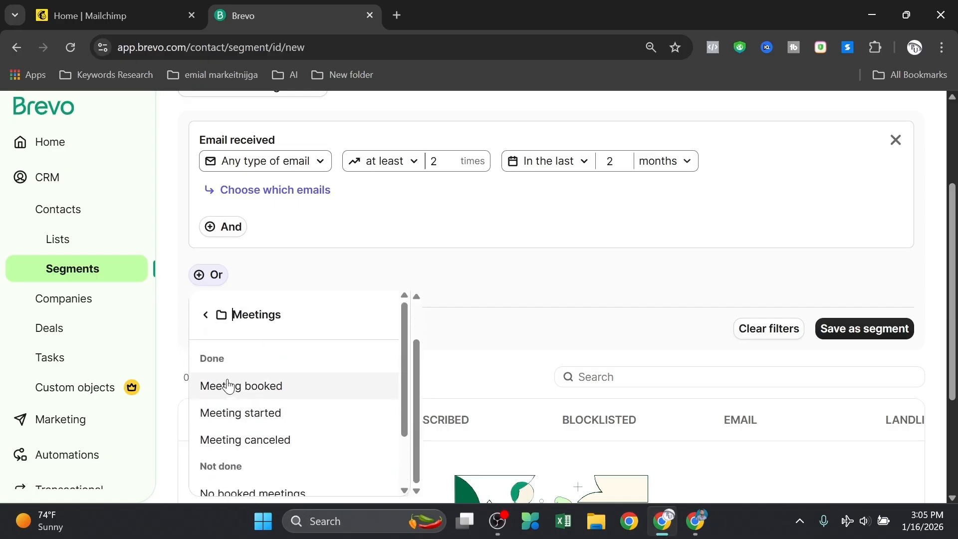
left_click(261, 396)
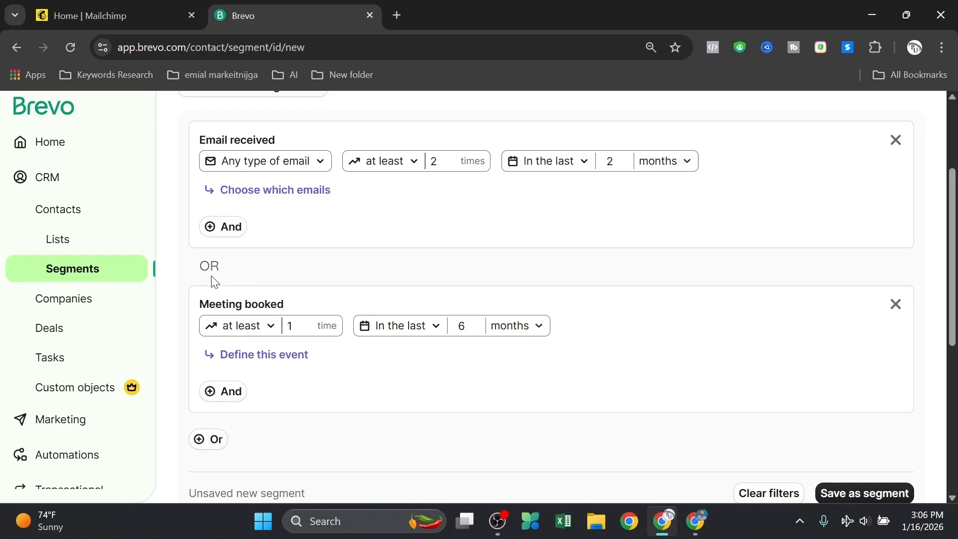
Set the Meeting booked condition's time window to the last 3 months
left_click_drag(195, 264, 237, 263)
left_click(477, 330)
left_click(478, 330)
scroll(422, 342, "down", 2)
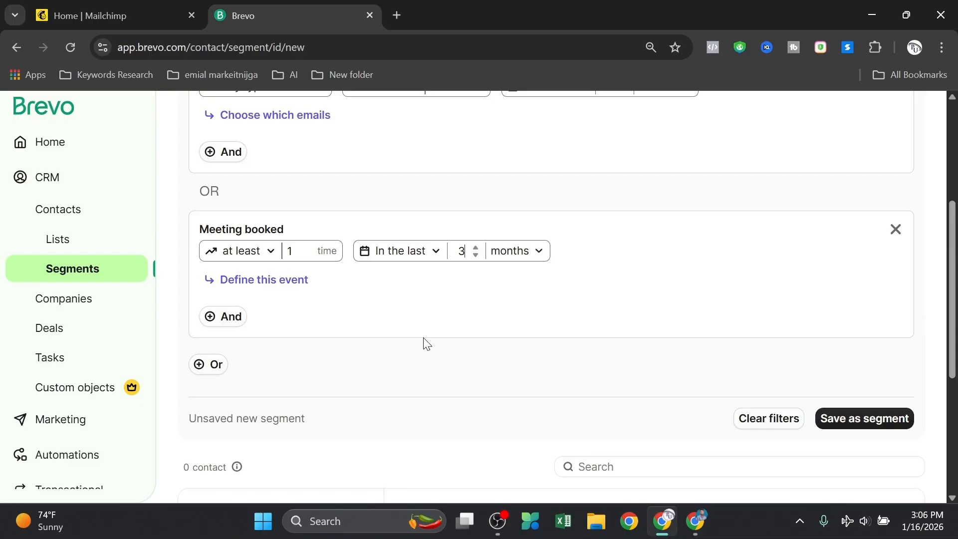
Look through the count operators of the Meeting booked condition and the email types of the Email received condition
scroll(526, 332, "up", 4)
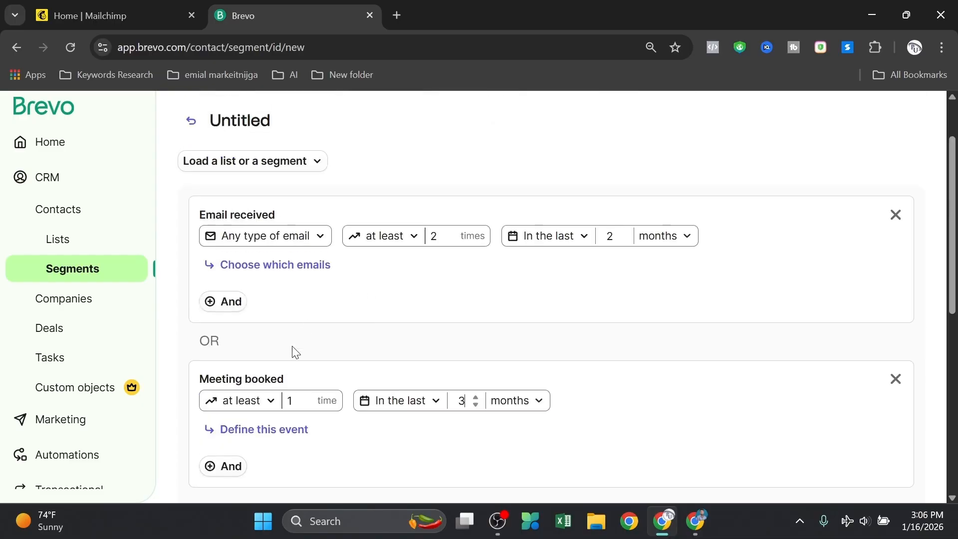
left_click(273, 408)
scroll(285, 325, "down", 2)
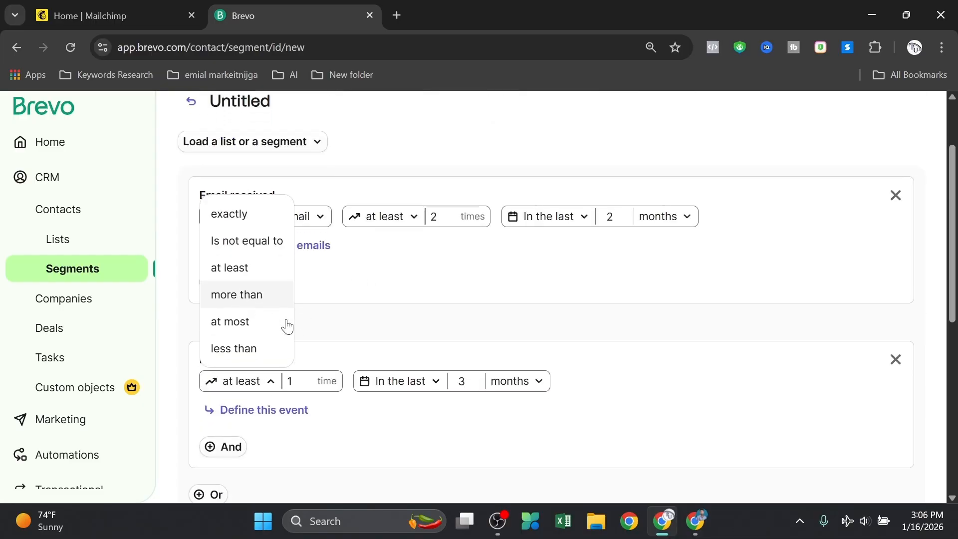
left_click(372, 234)
scroll(279, 275, "up", 2)
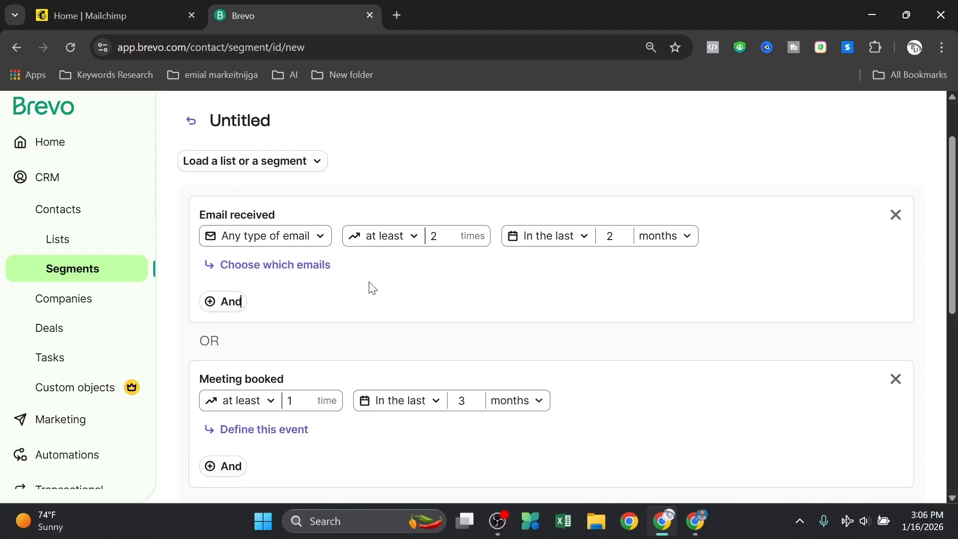
left_click(312, 237)
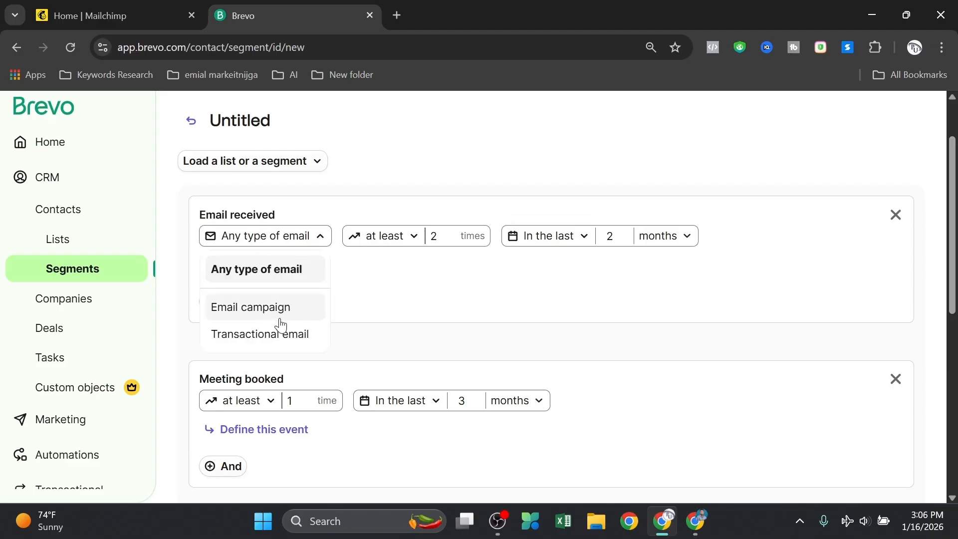
left_click(473, 196)
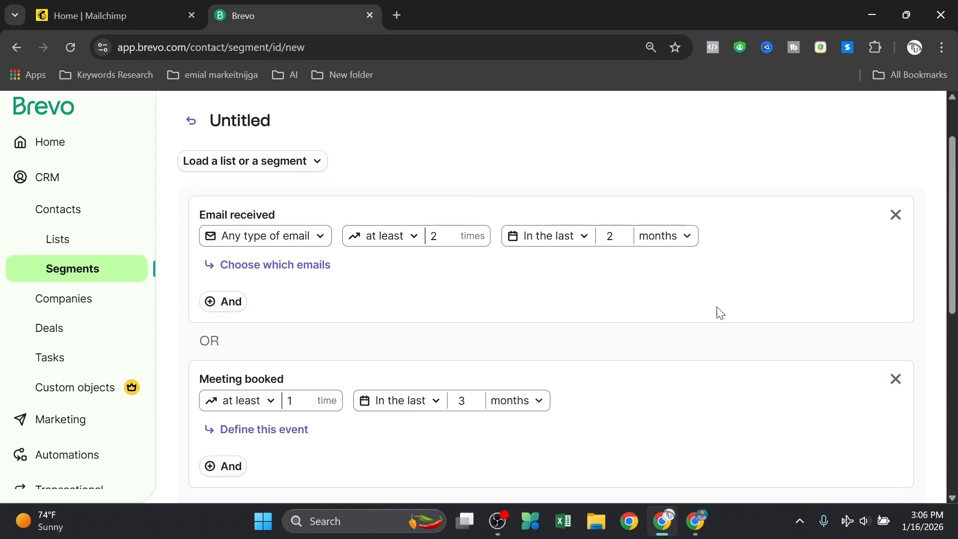
Save the filters as a segment named "received/ meeting book" in the My segments folder
scroll(801, 380, "down", 4)
left_click(853, 345)
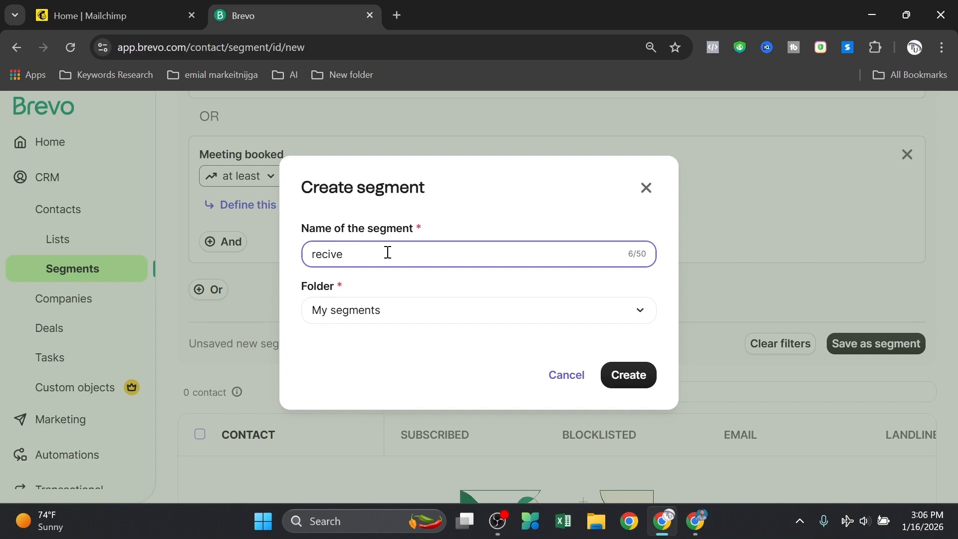
type("d")
right_click(348, 257)
left_click(368, 196)
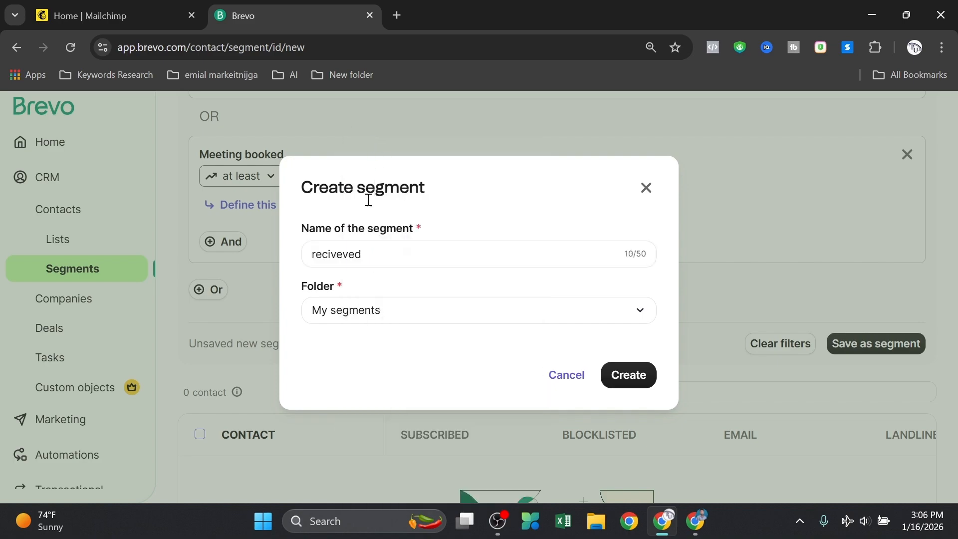
left_click(337, 257)
right_click(337, 255)
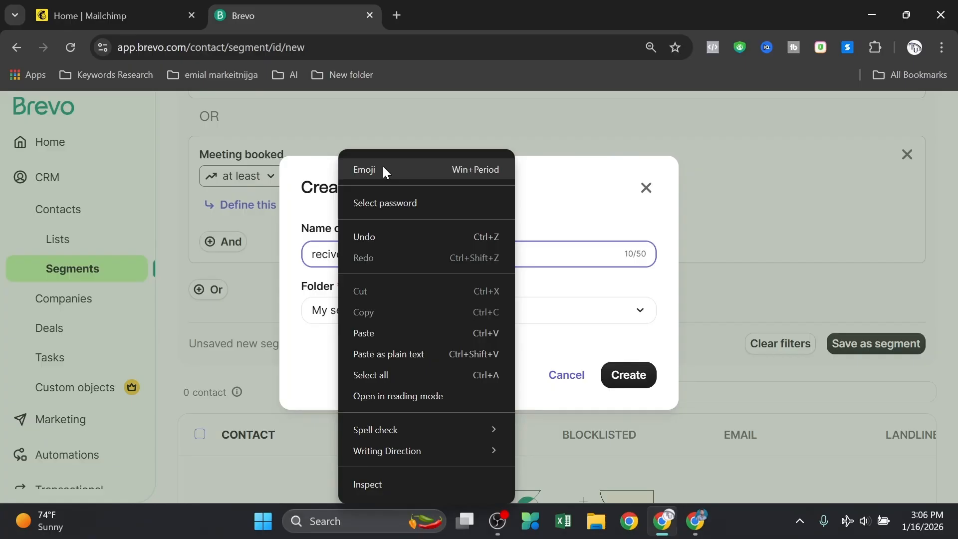
left_click(329, 253)
right_click(328, 253)
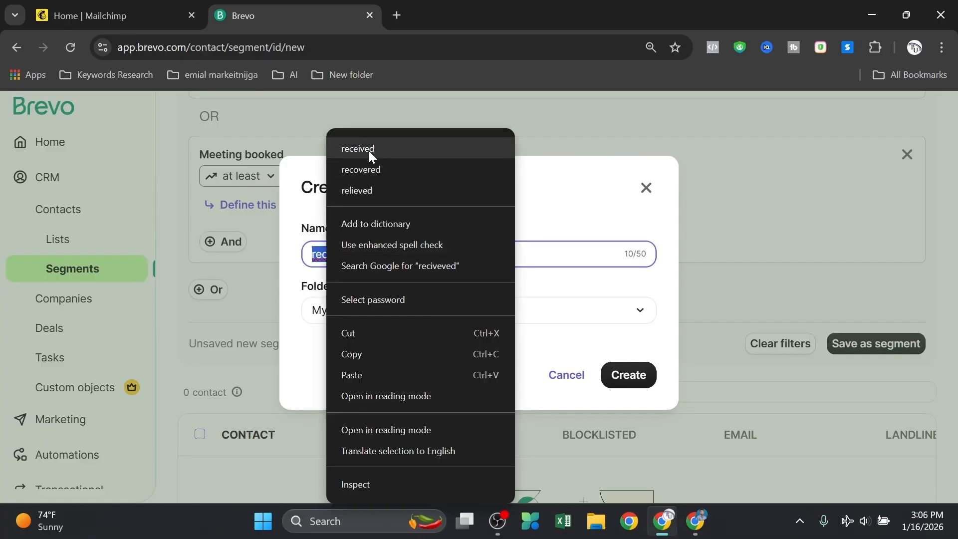
left_click(369, 150)
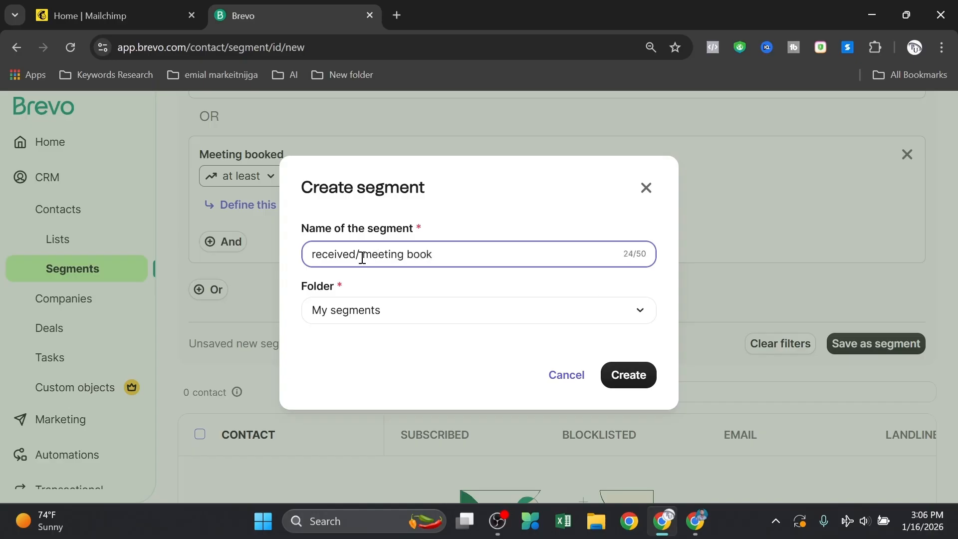
left_click(629, 376)
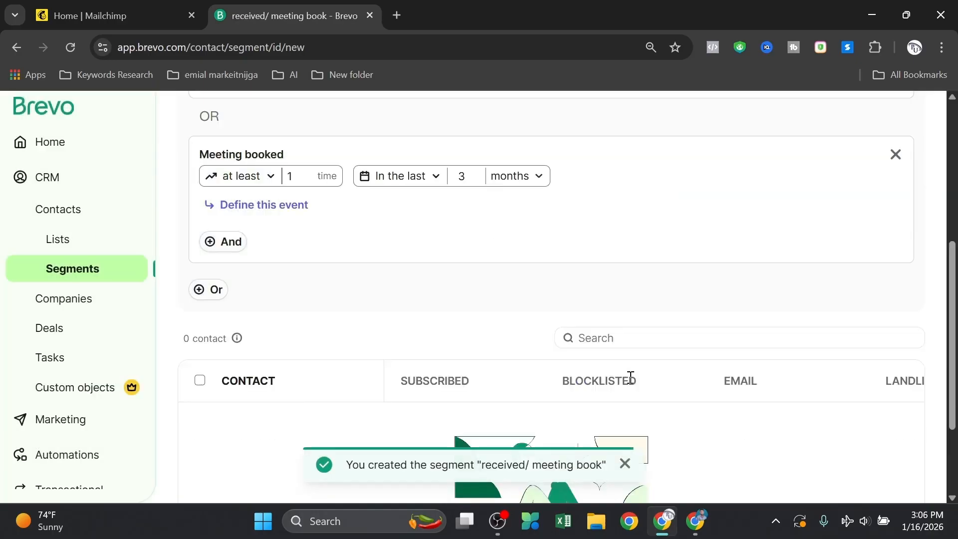
Review the saved segment's conditions and matching contacts, and look over the CRM Companies page
scroll(272, 309, "down", 1)
scroll(273, 314, "down", 1)
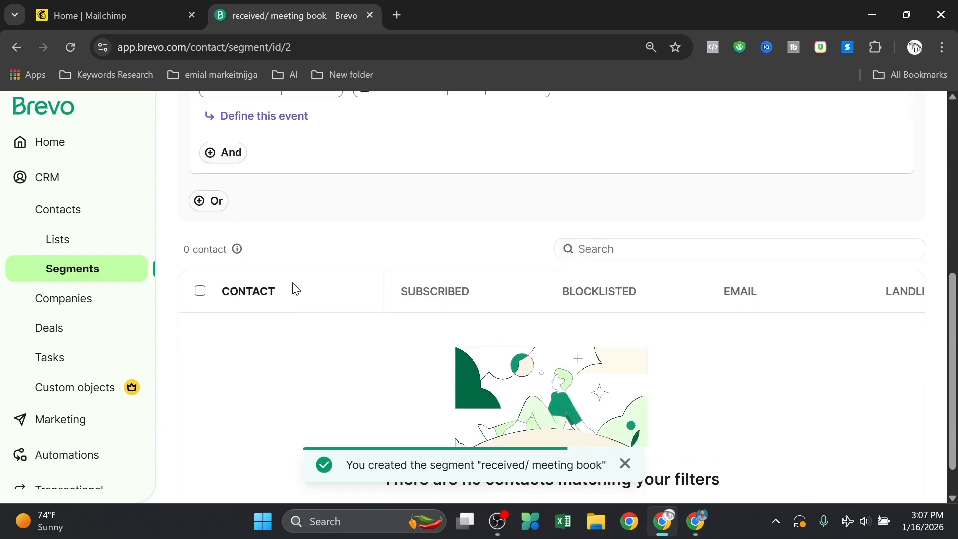
scroll(293, 289, "up", 6)
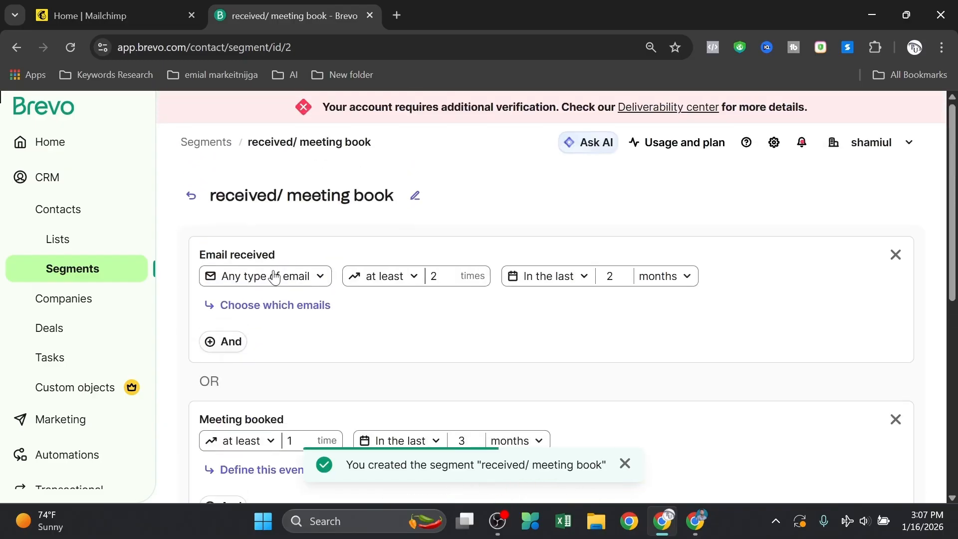
left_click(83, 302)
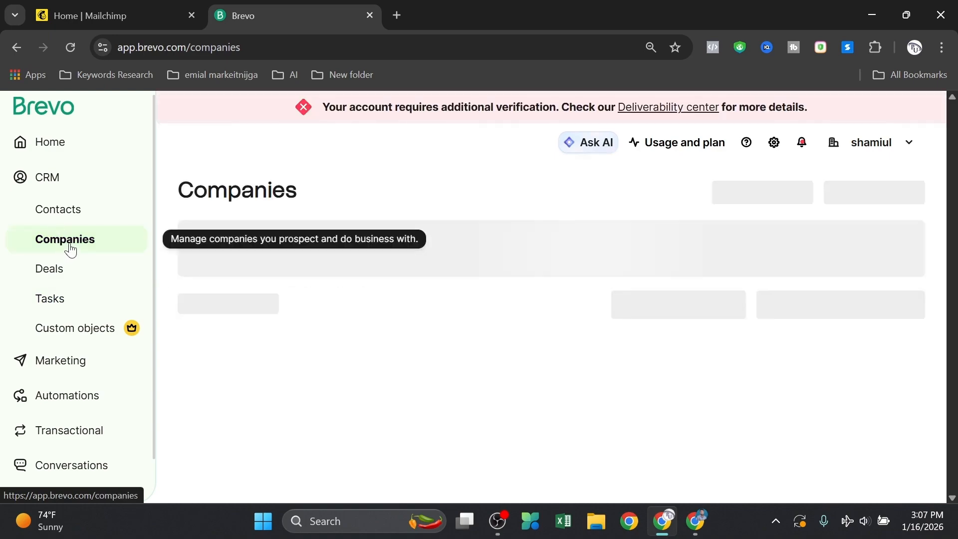
scroll(310, 261, "down", 3)
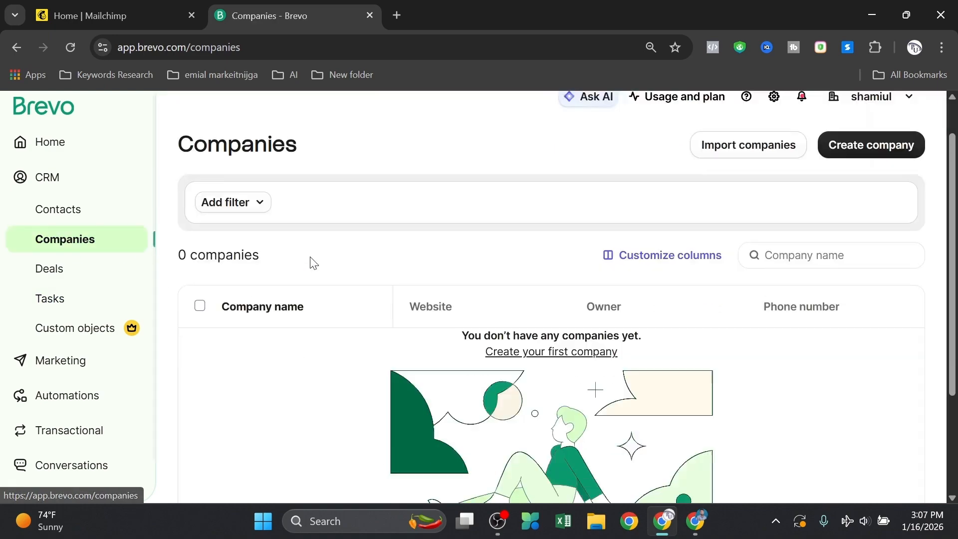
scroll(345, 280, "up", 3)
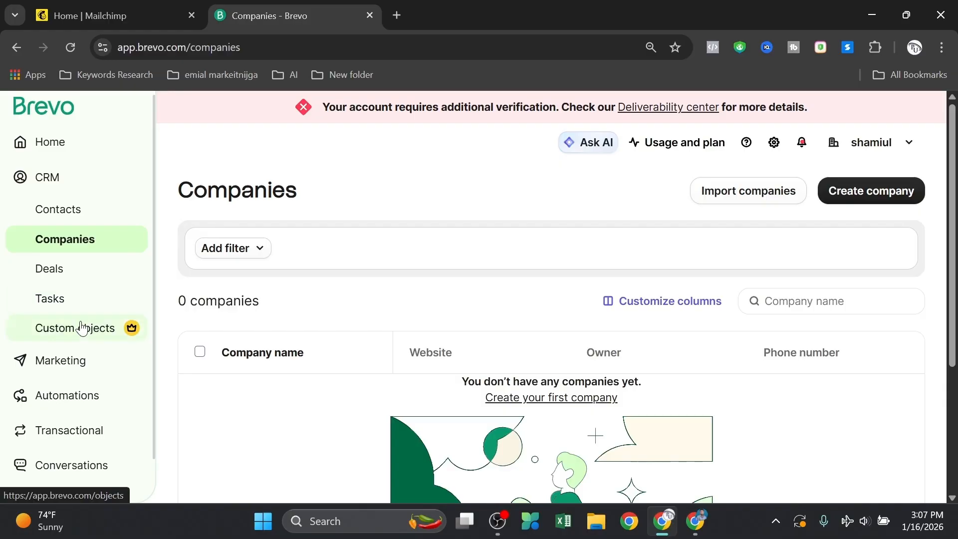
Open the Marketing section and look over the Campaigns list and the other marketing pages on offer
left_click(90, 373)
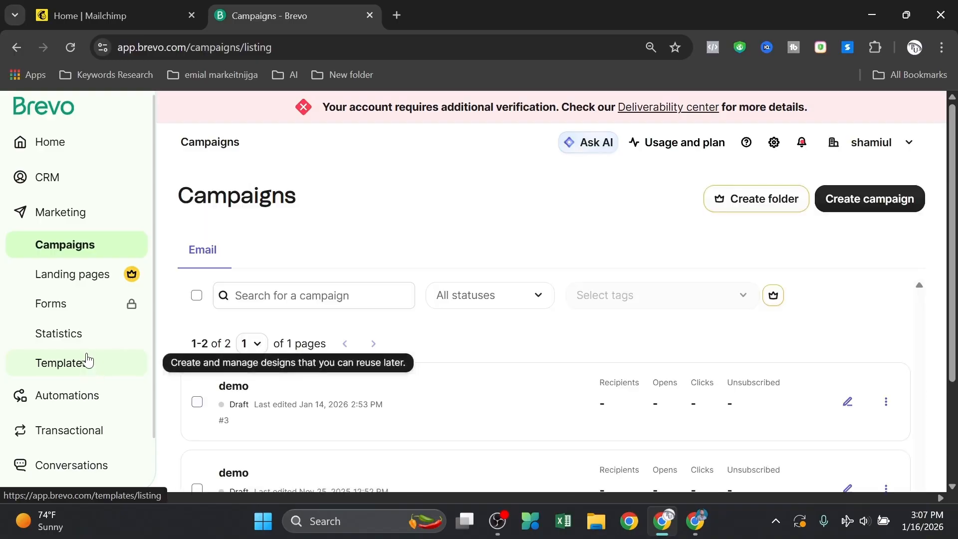
scroll(200, 371, "down", 3)
scroll(200, 369, "up", 3)
scroll(315, 338, "down", 3)
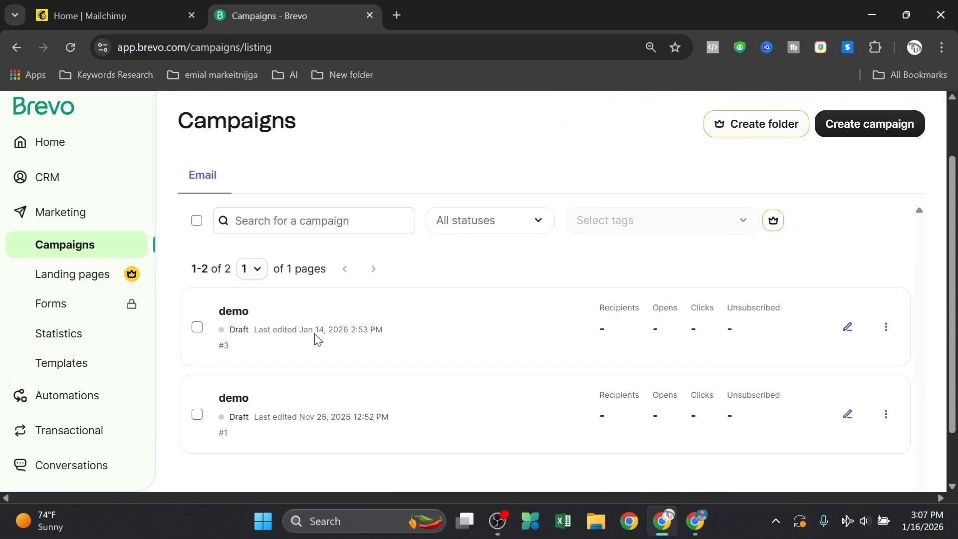
scroll(300, 328, "up", 3)
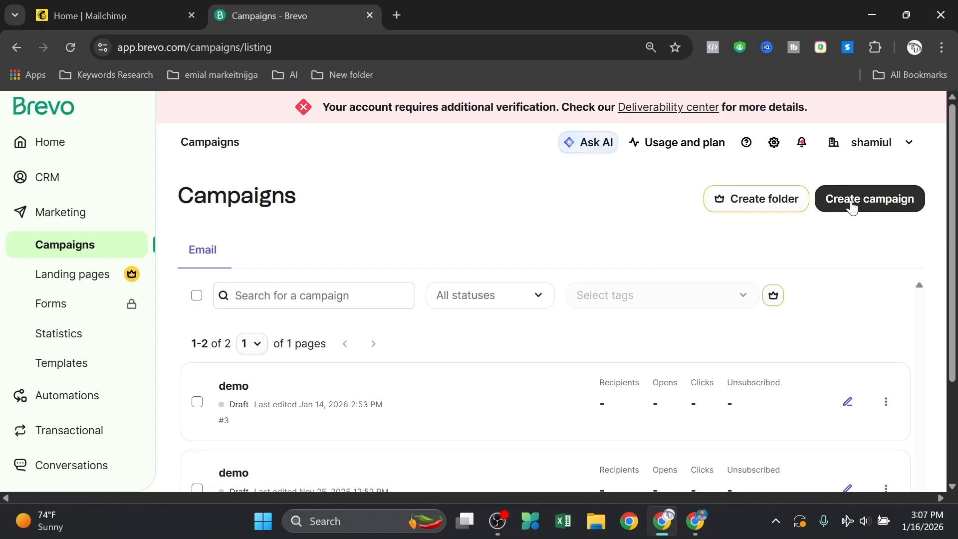
scroll(84, 329, "down", 1)
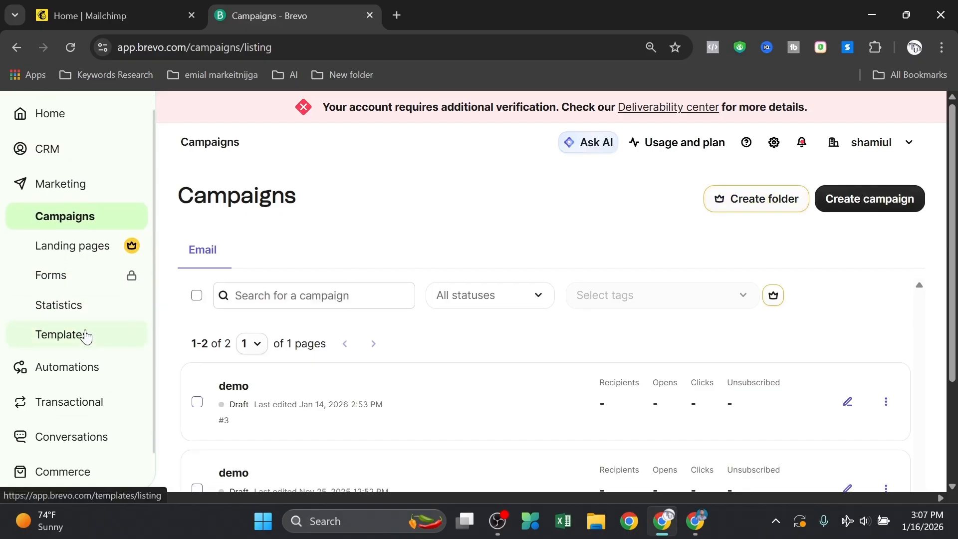
Look through the Conversations section, open its Meetings page, and return to the Home dashboard
left_click(83, 427)
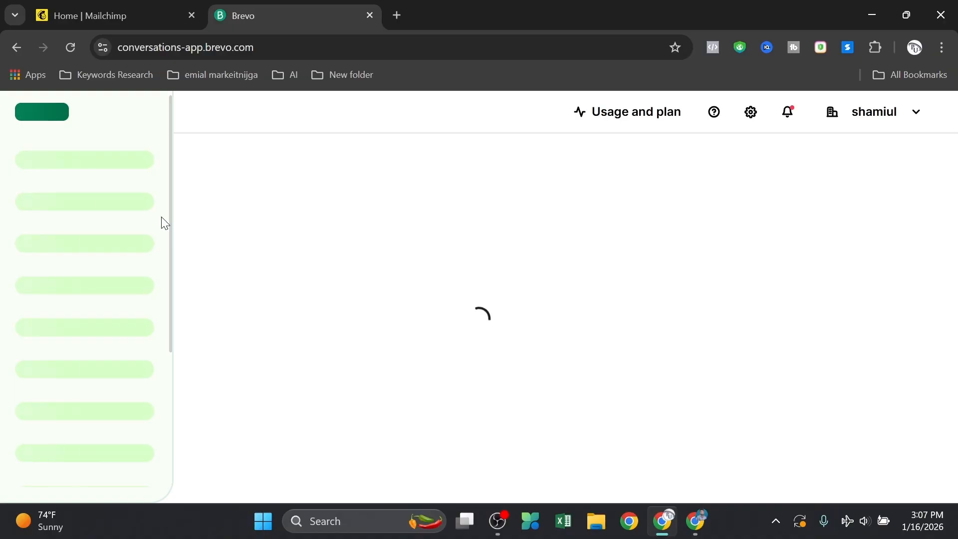
scroll(75, 299, "down", 4)
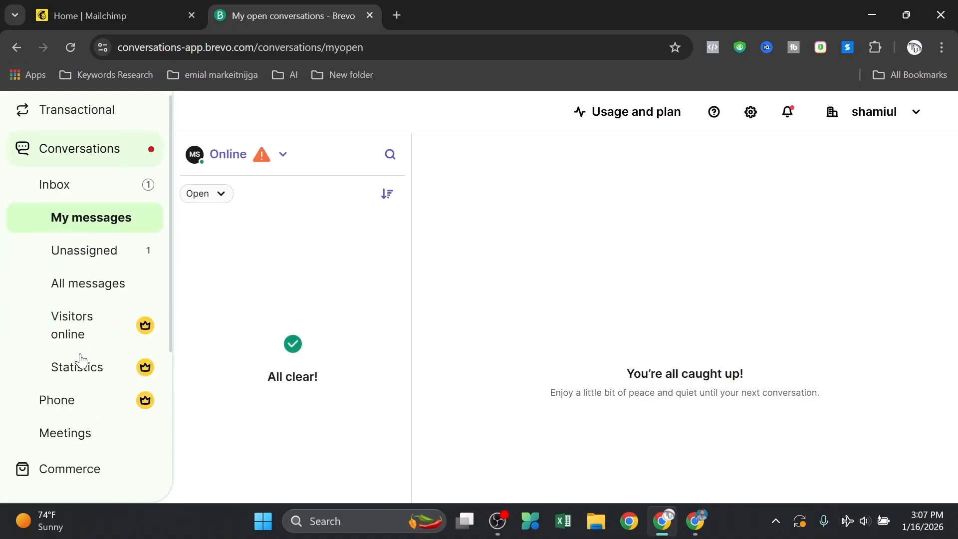
scroll(85, 381, "up", 1)
scroll(83, 368, "down", 1)
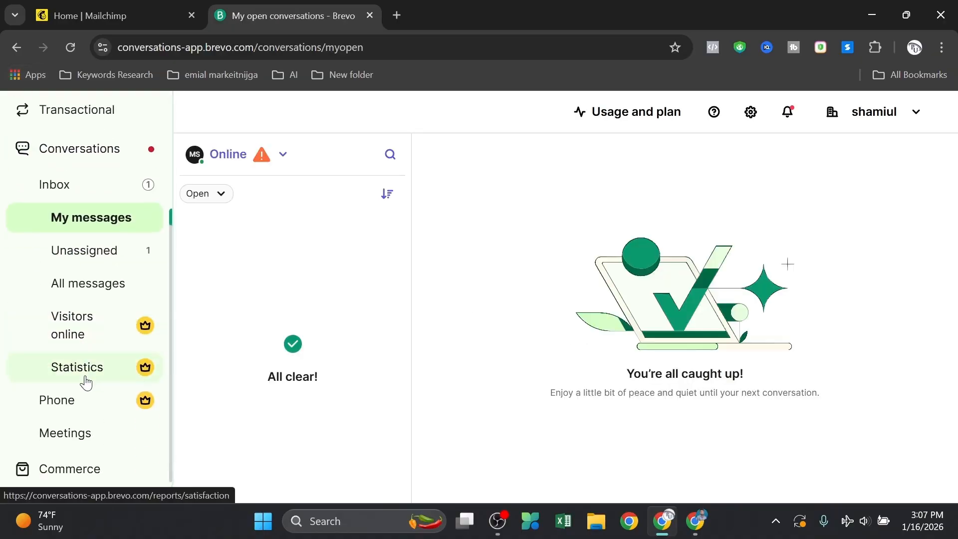
left_click(85, 437)
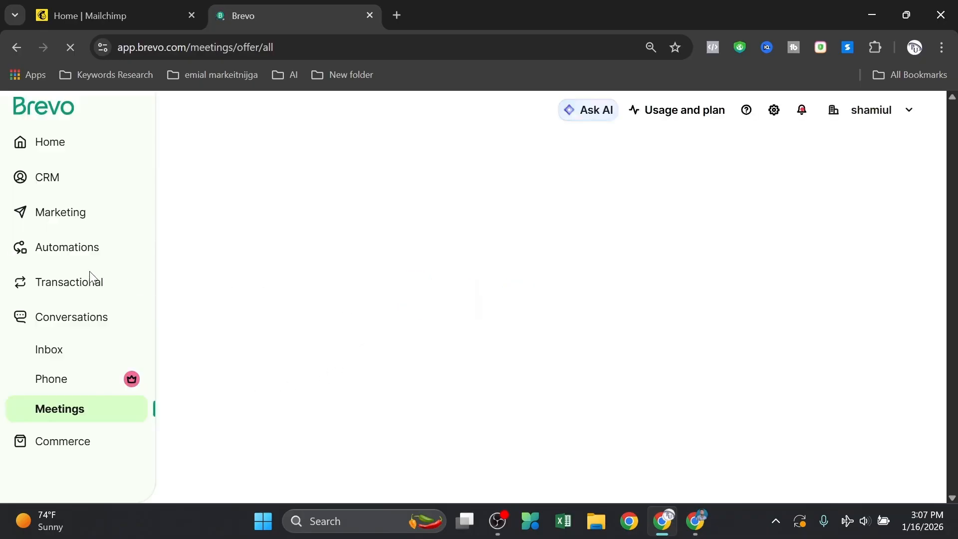
left_click(48, 153)
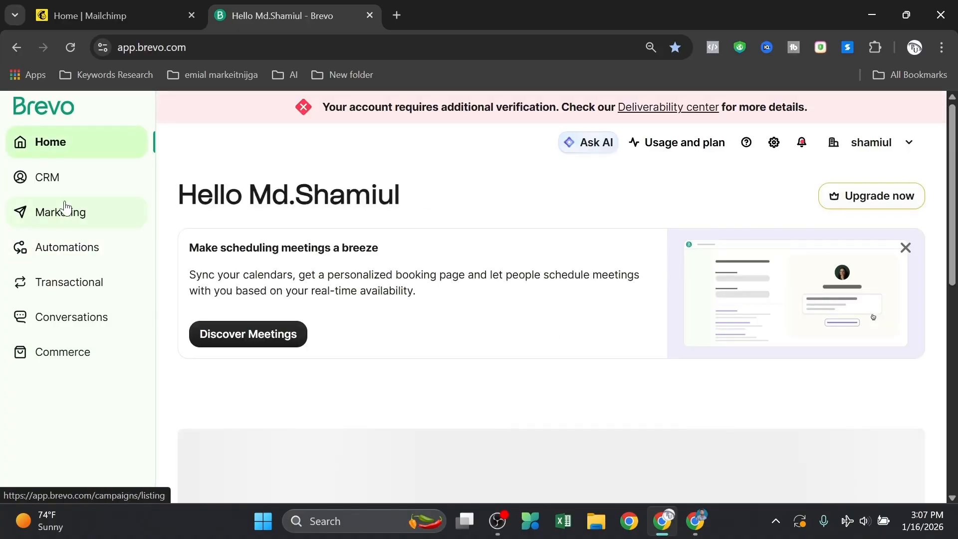
Switch to Mailchimp, view its Campaigns and Audience contacts pages, and compare them with the Brevo home page
left_click(85, 9)
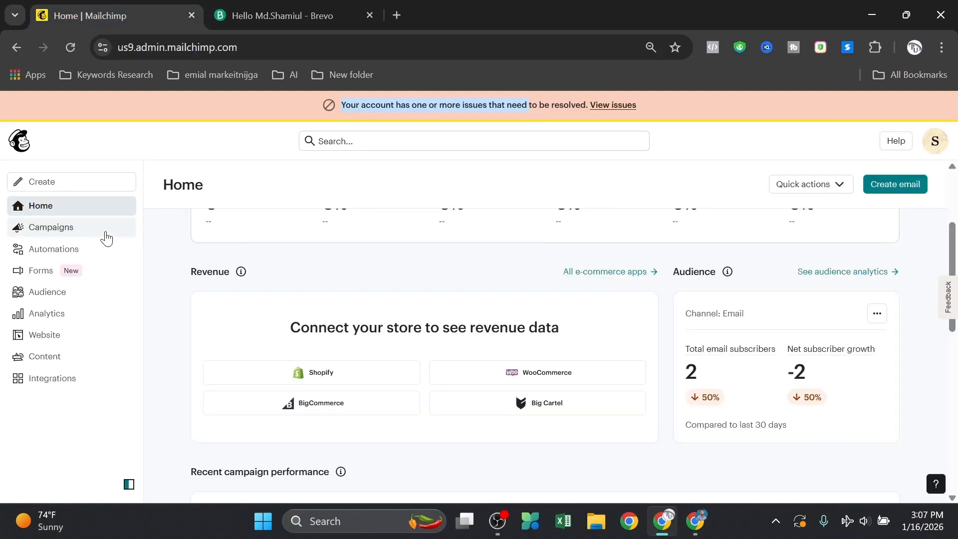
left_click(74, 234)
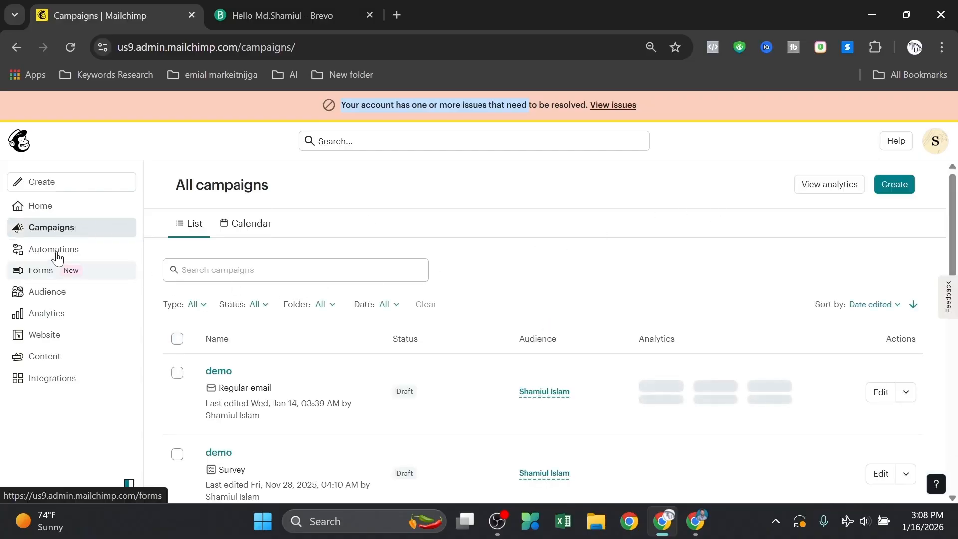
left_click(62, 293)
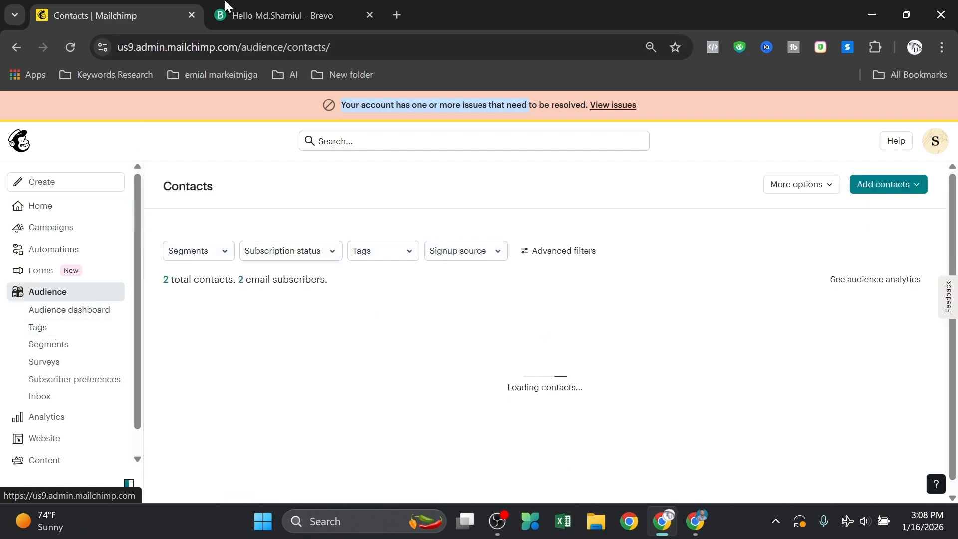
left_click(225, 14)
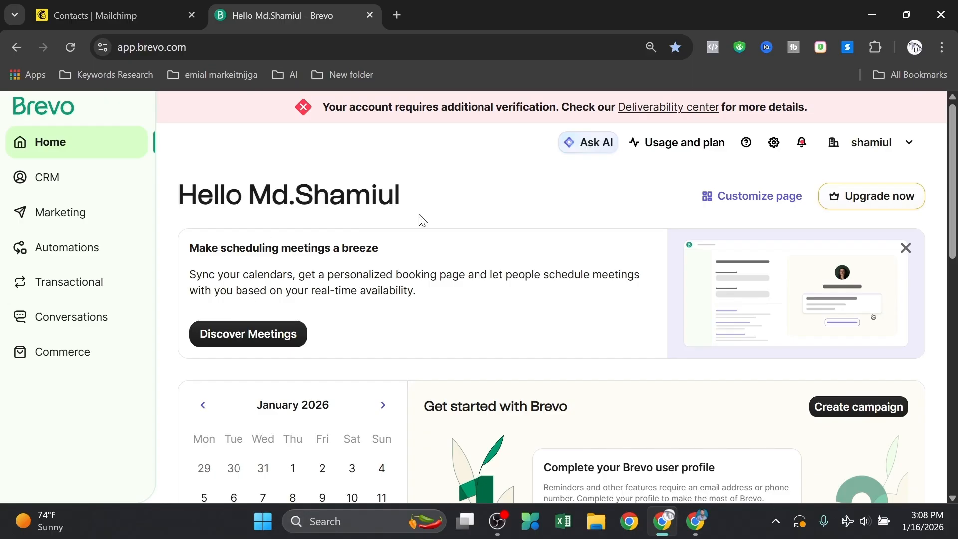
left_click(113, 17)
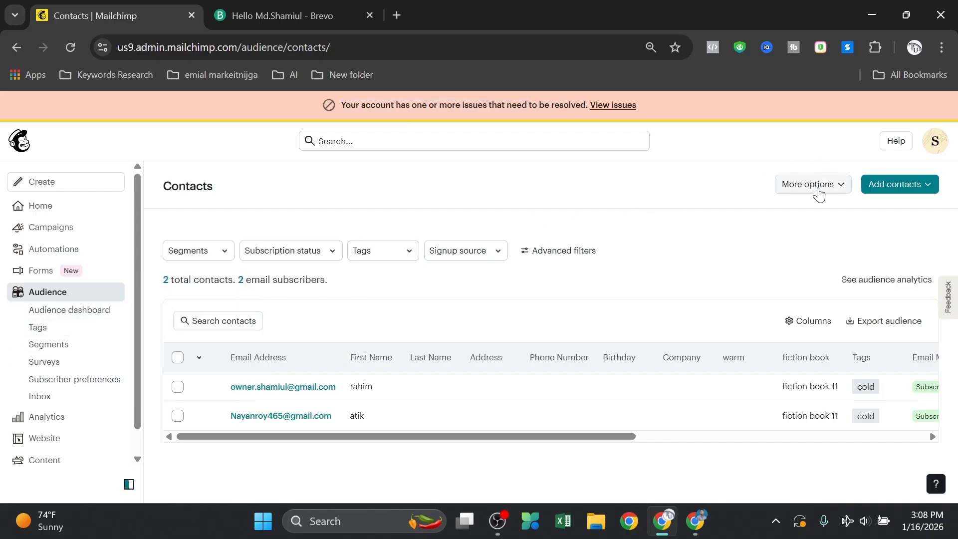
Start removing the first contact in the Mailchimp audience, choosing Other as the removal reason, and continue to the archive confirmation
left_click(177, 388)
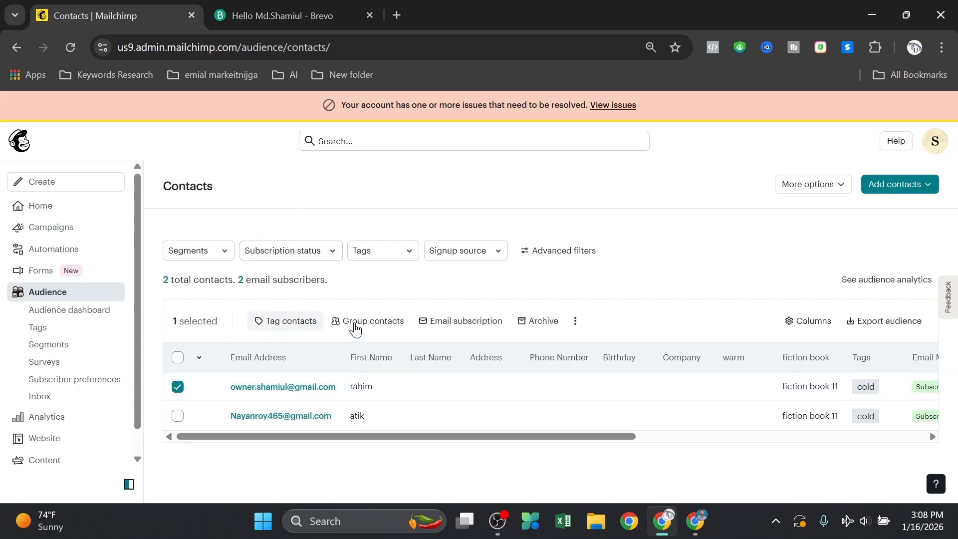
left_click(576, 329)
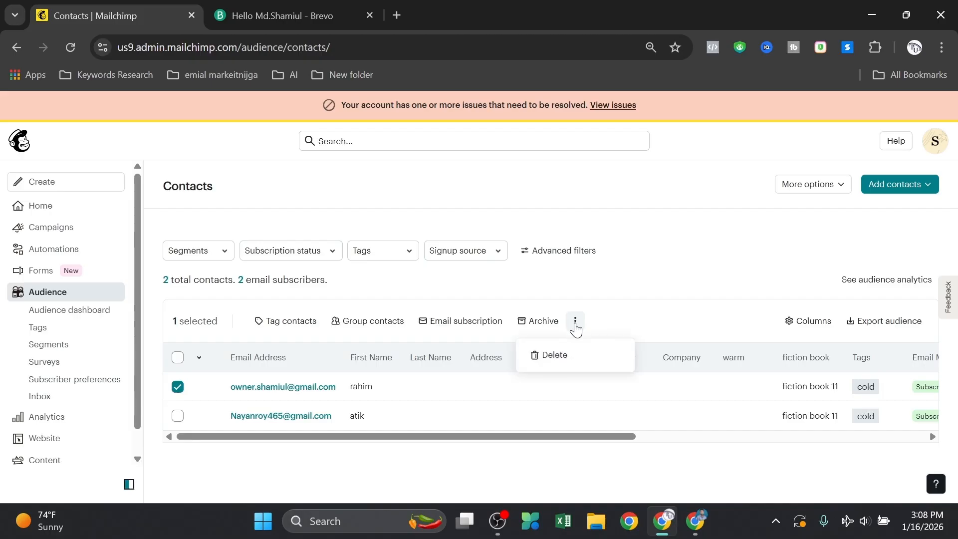
left_click(565, 357)
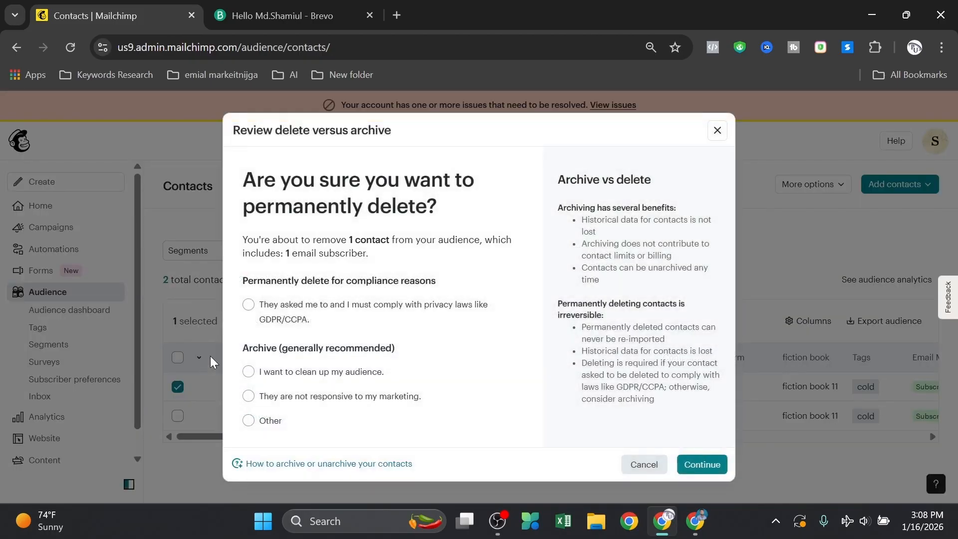
left_click(702, 463)
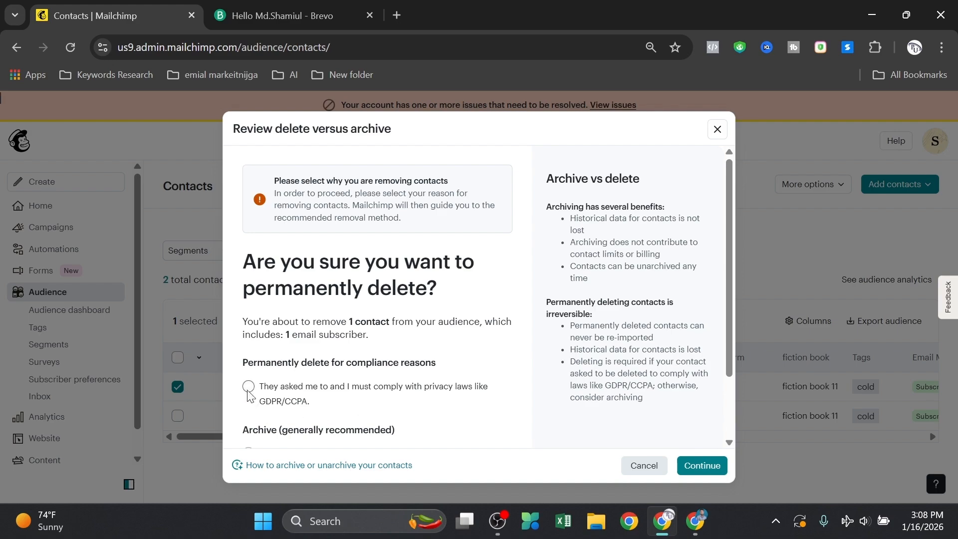
left_click(249, 387)
scroll(499, 424, "down", 2)
left_click(248, 422)
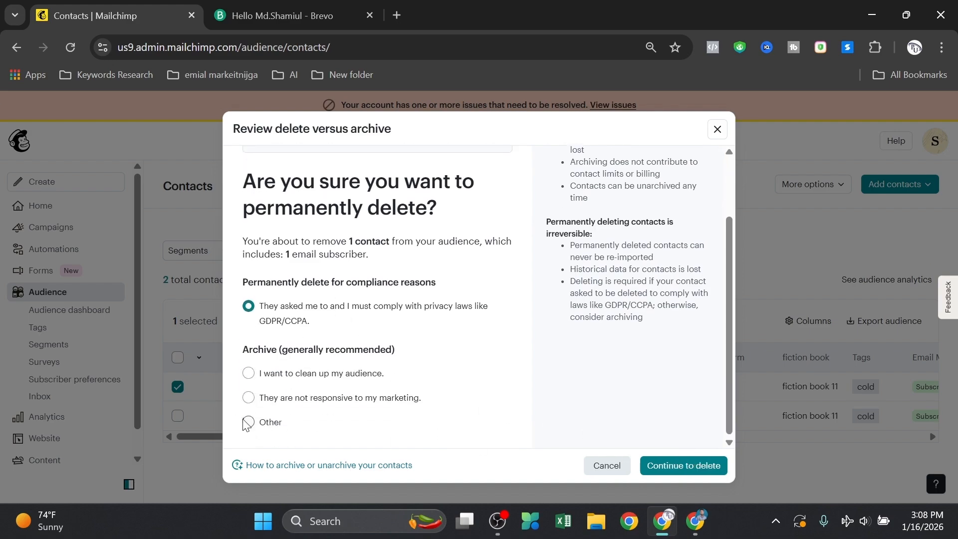
left_click(673, 464)
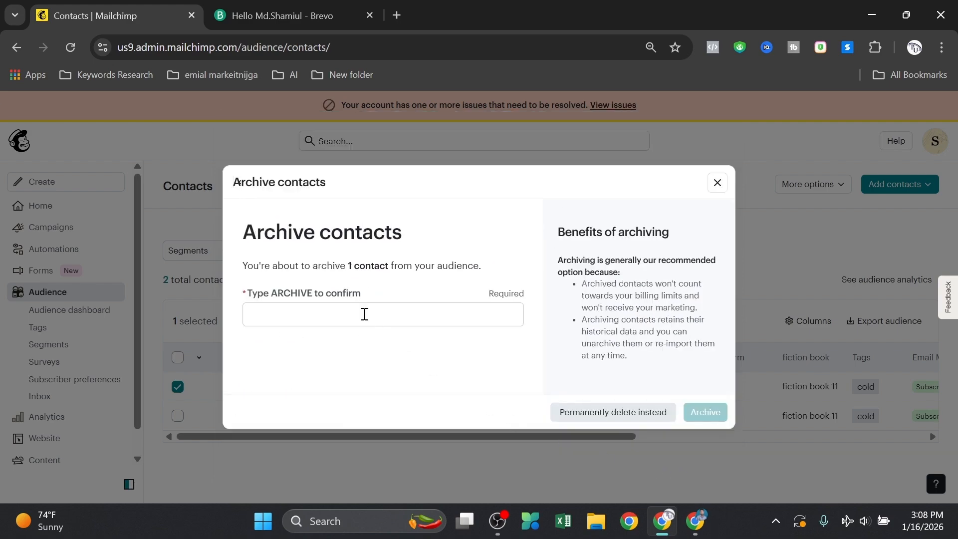
Confirm the removal with the word ARCHIVE and archive the contact
left_click(346, 308)
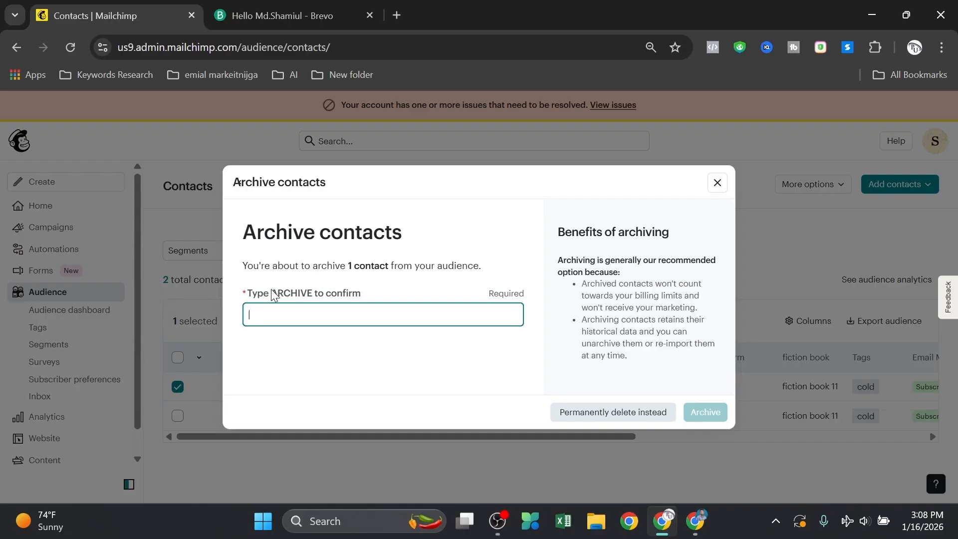
left_click_drag(273, 295, 292, 298)
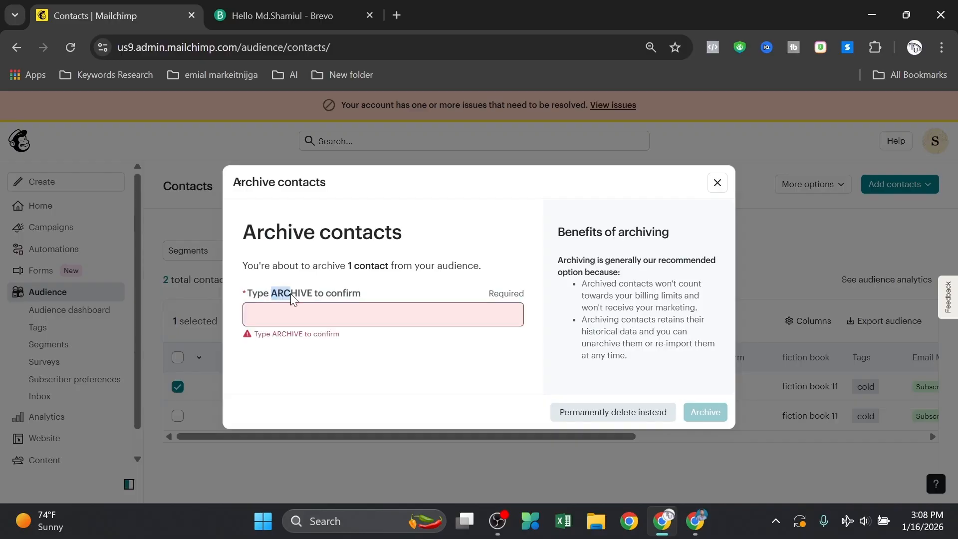
left_click(297, 323)
left_click(319, 315)
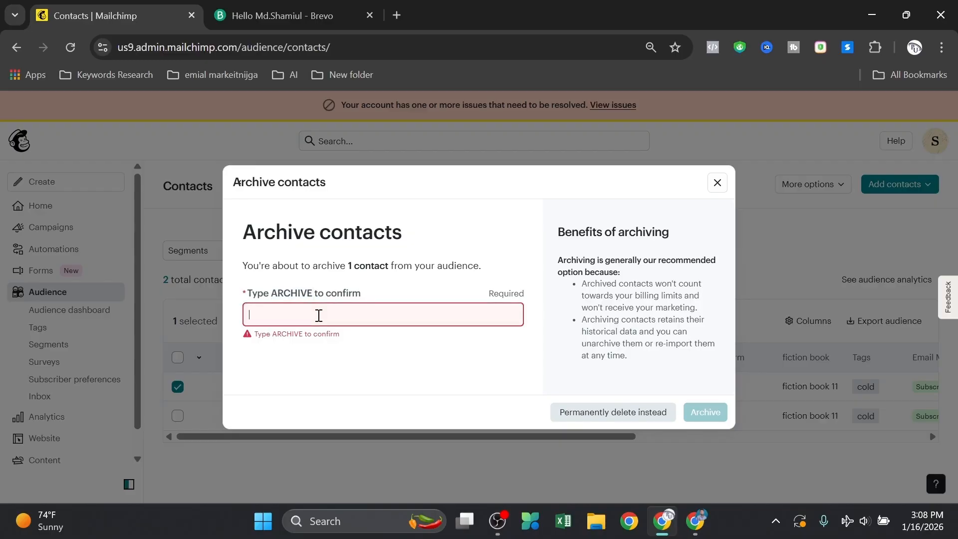
type("ARCHIVE")
left_click(361, 315)
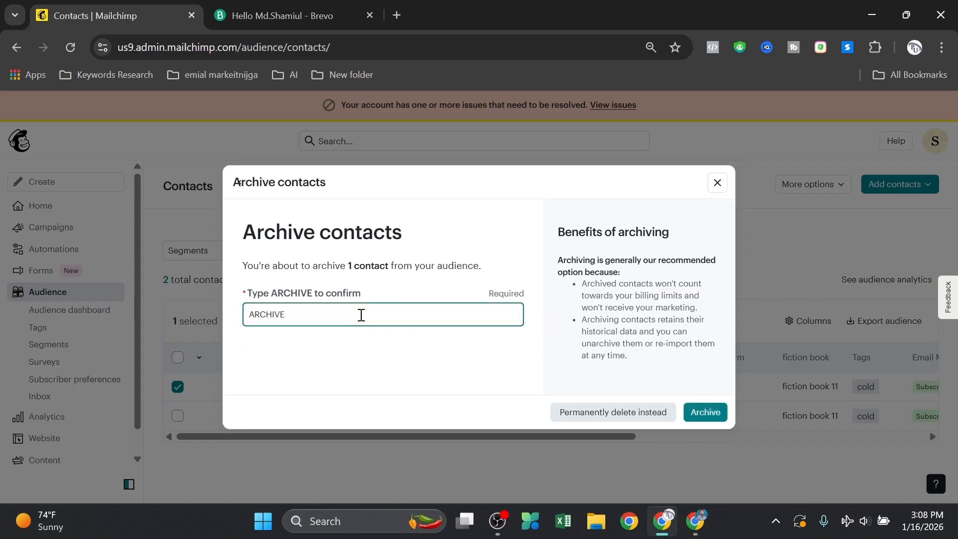
left_click(711, 416)
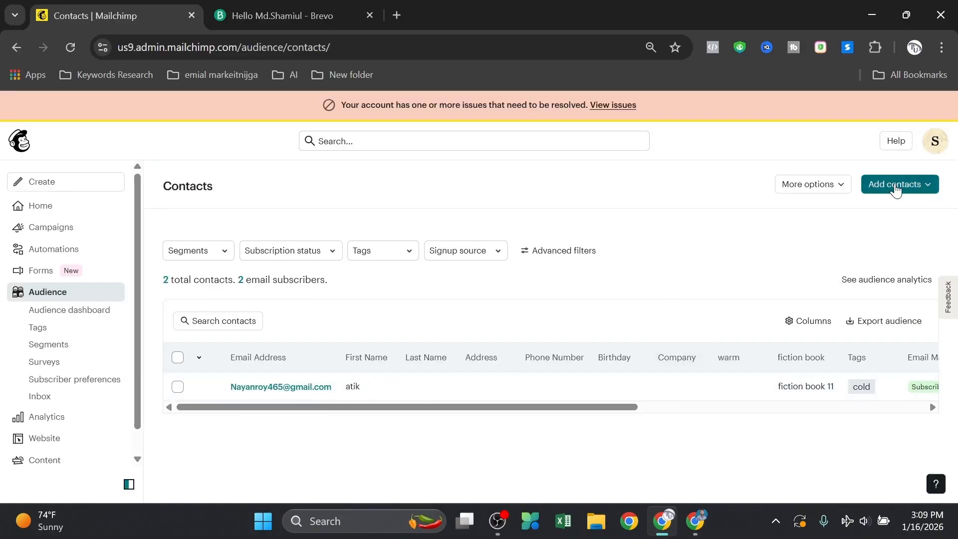
Look over the contact import methods and the file upload page, and exit the import without choosing a file
left_click(896, 190)
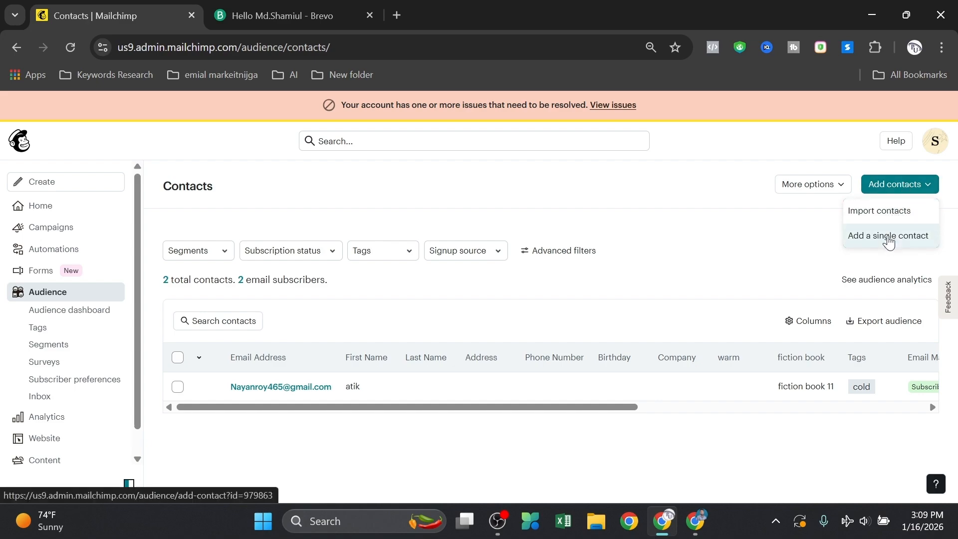
left_click(888, 210)
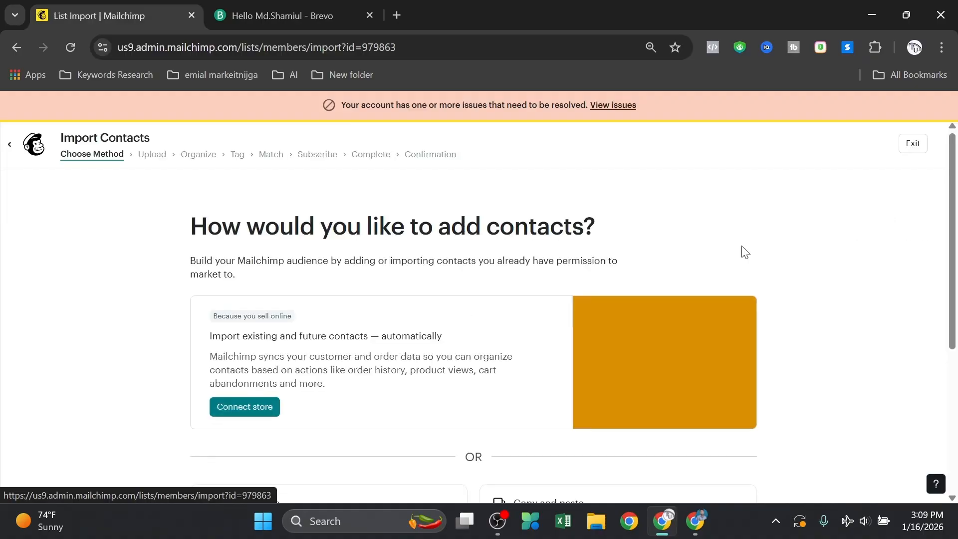
scroll(385, 324, "down", 1)
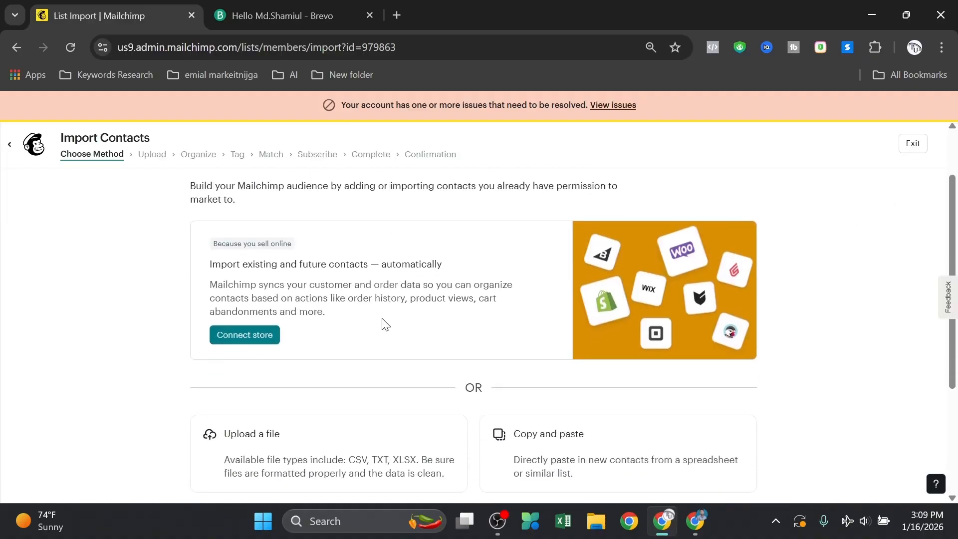
scroll(375, 336, "down", 2)
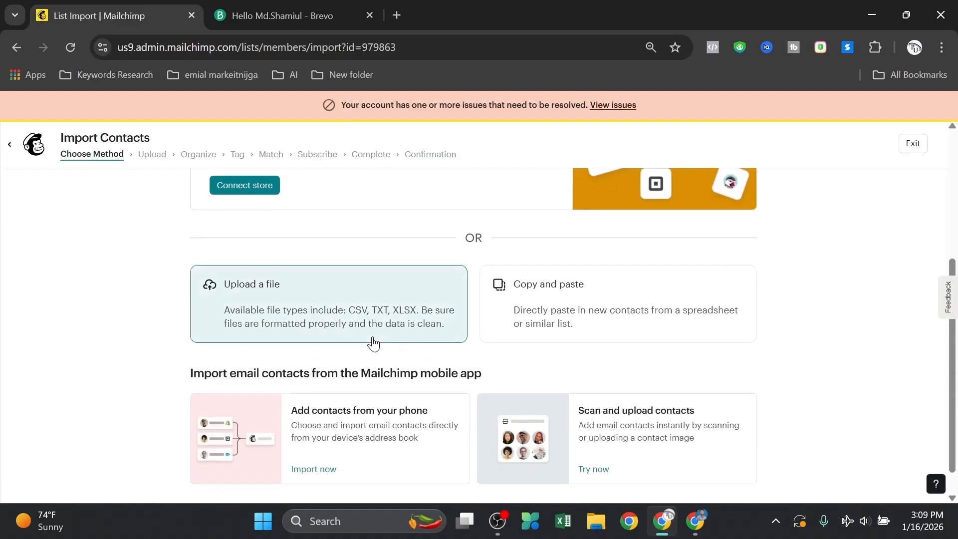
scroll(310, 329, "up", 3)
scroll(299, 360, "down", 2)
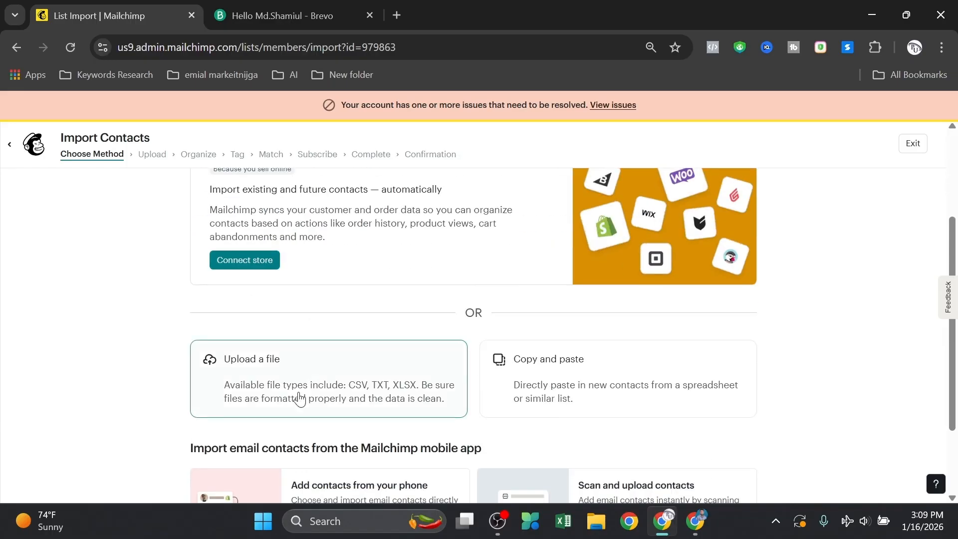
left_click(285, 381)
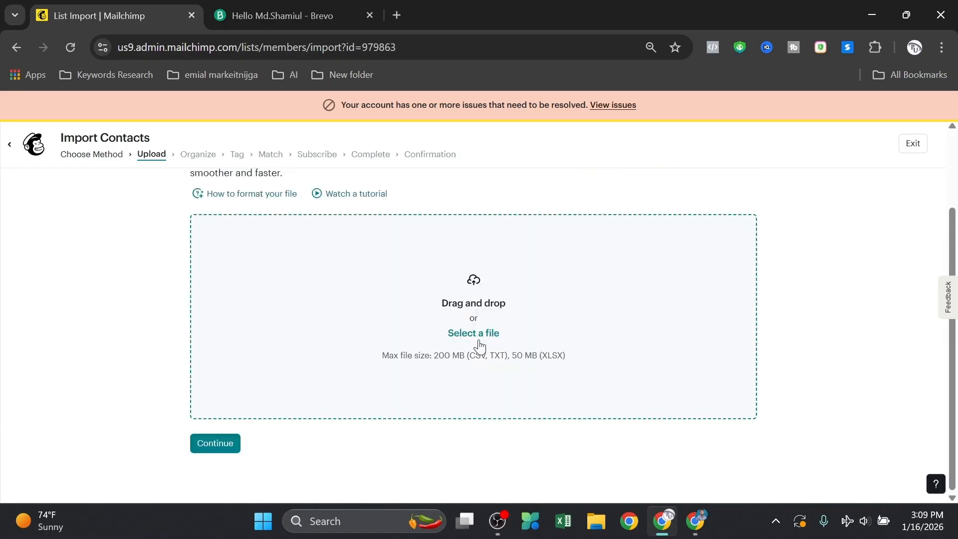
left_click(10, 144)
left_click(547, 144)
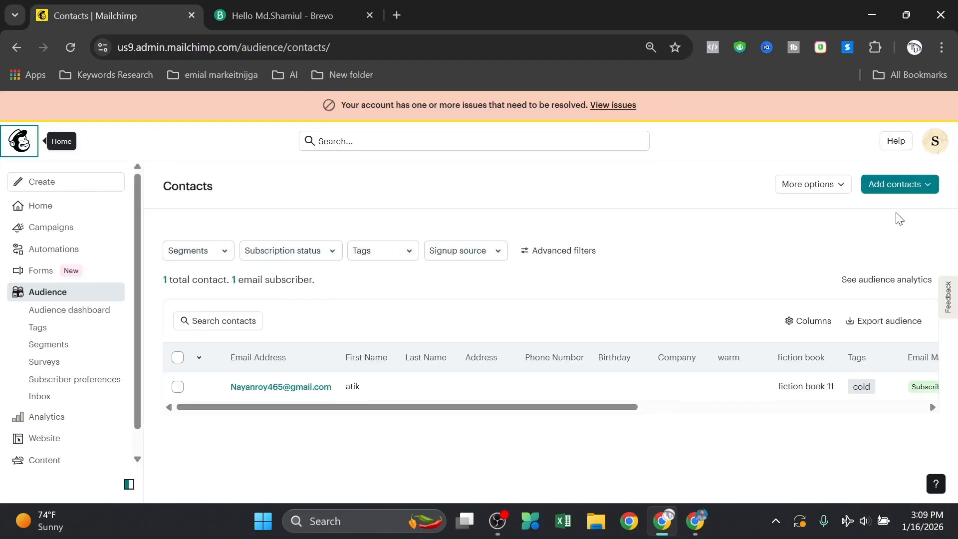
left_click(895, 187)
left_click(887, 212)
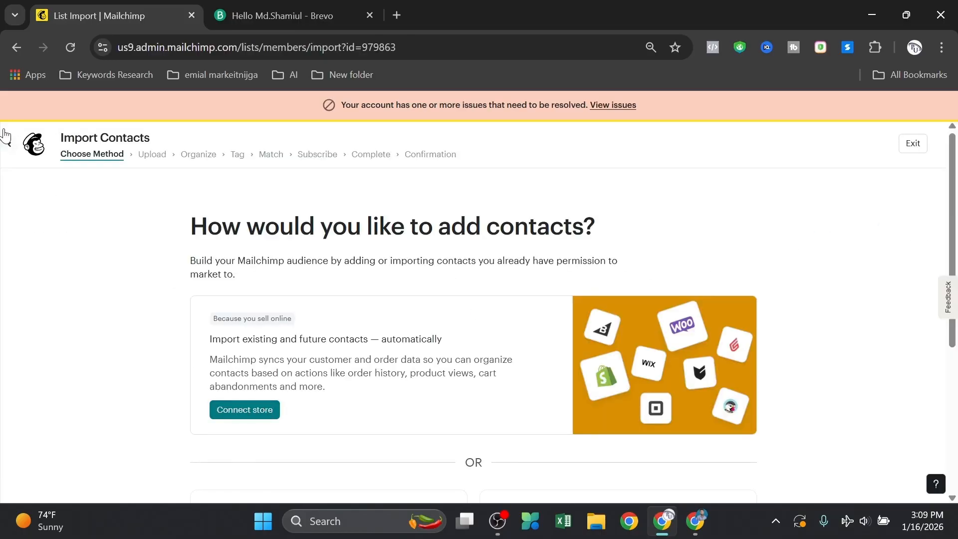
left_click(9, 145)
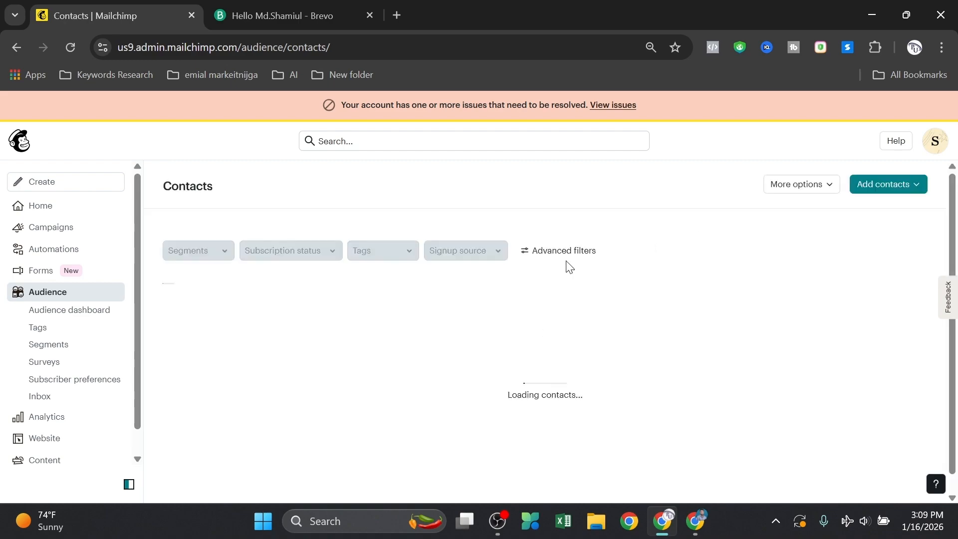
Start a new contact import using the Copy and paste method
left_click(920, 188)
left_click(906, 214)
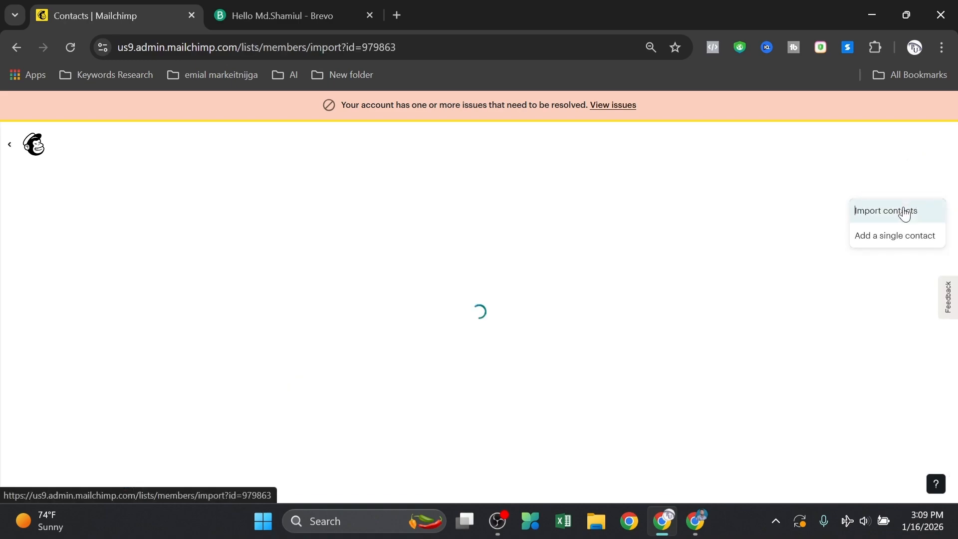
scroll(564, 290, "down", 5)
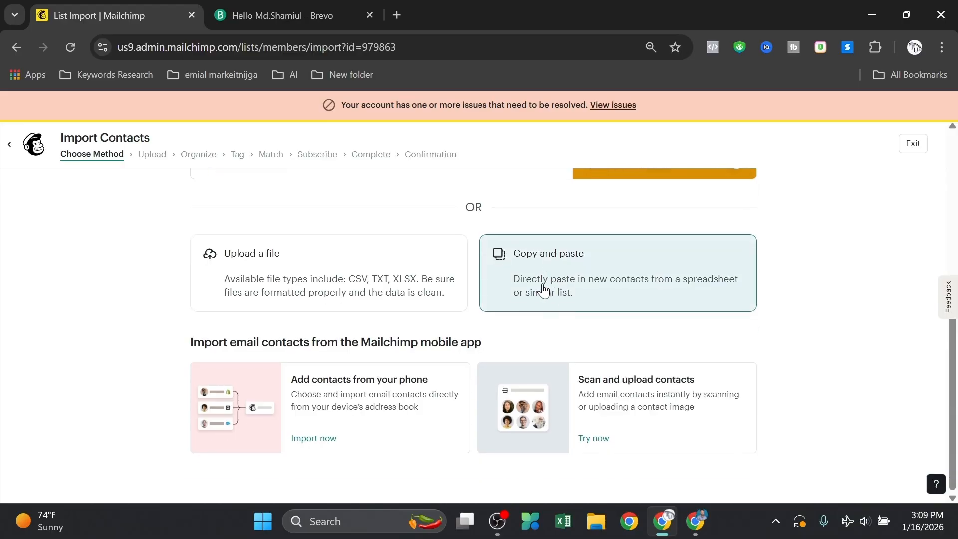
left_click(561, 274)
scroll(349, 293, "up", 1)
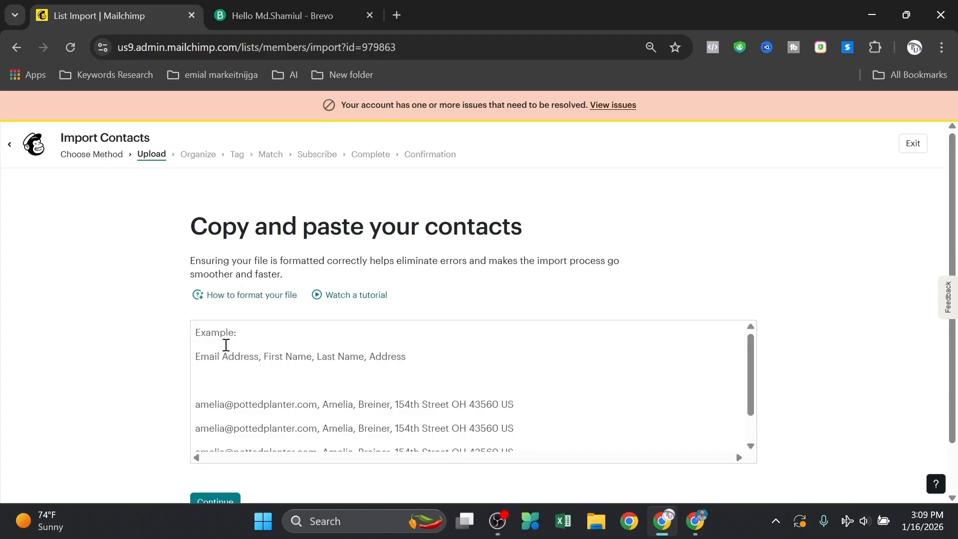
Copy the Google account's e-mail address from the Google Docs window and paste it into Mailchimp's contact import box
left_click(223, 338)
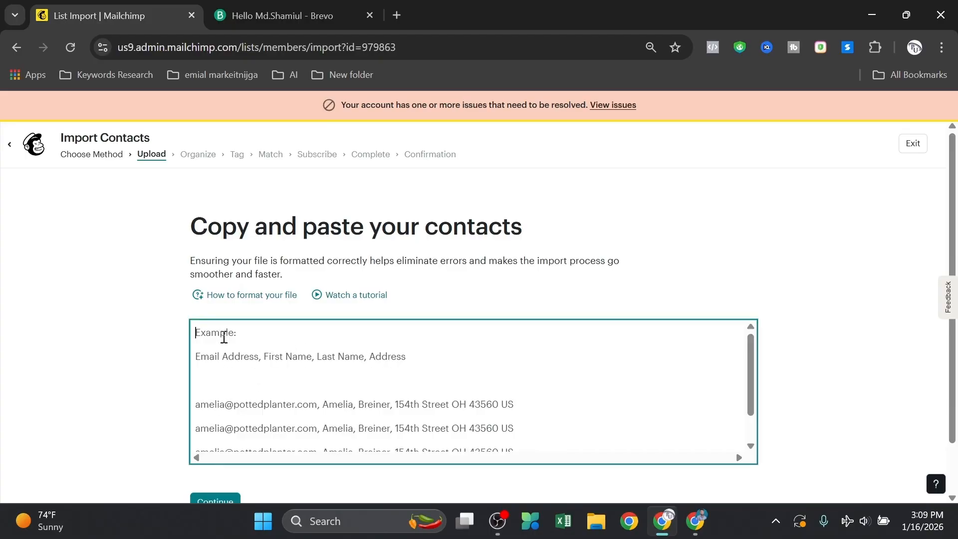
left_click(707, 527)
left_click(933, 111)
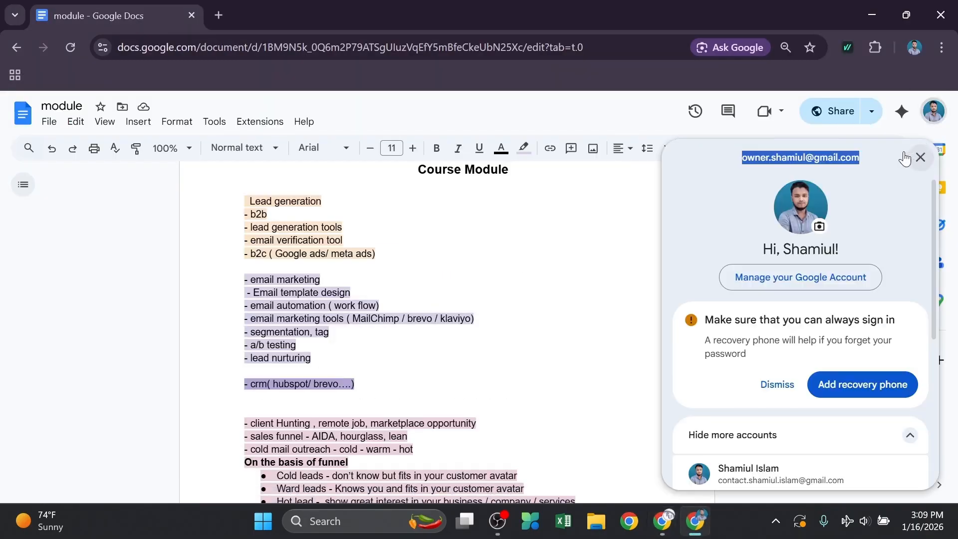
left_click(843, 140)
left_click_drag(861, 151, 726, 150)
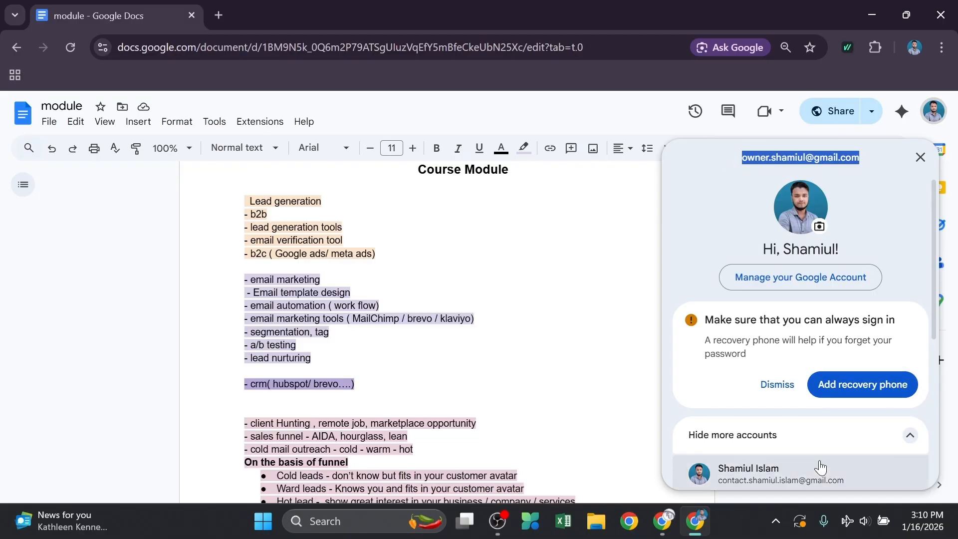
left_click(662, 521)
left_click(288, 369)
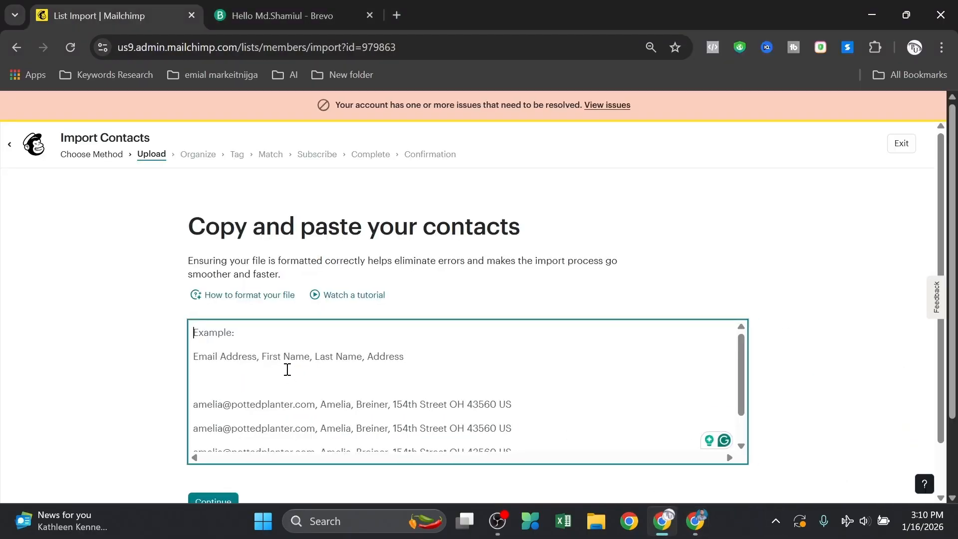
key("ctrl+v")
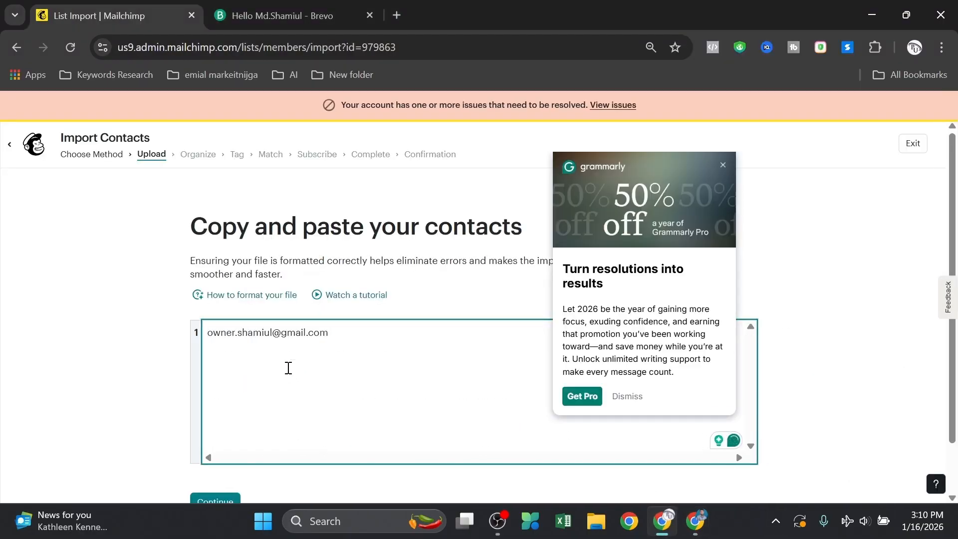
Add the contact's first name after the e-mail address, separated by a comma, and continue to the Organize stage
type(", sha")
key("BackSpace")
scroll(298, 368, "down", 1)
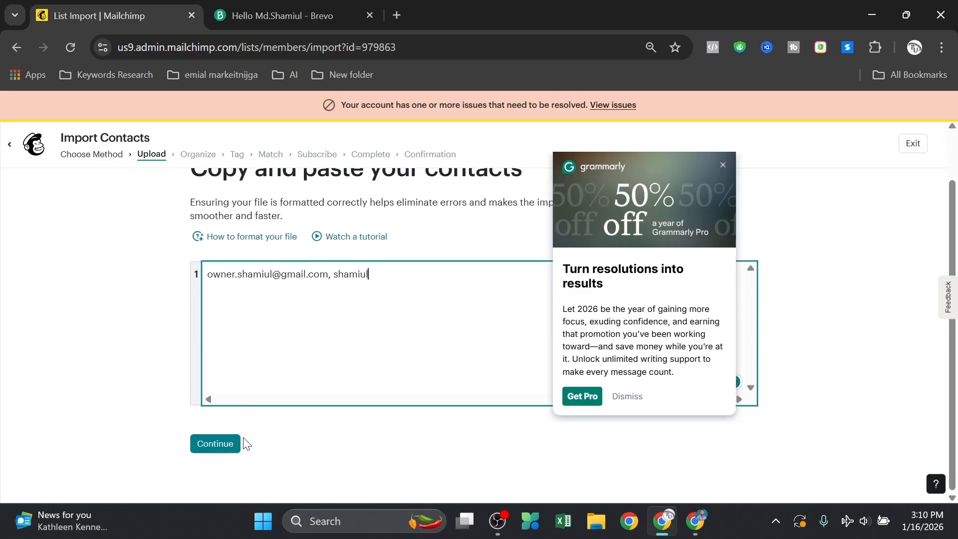
left_click(229, 443)
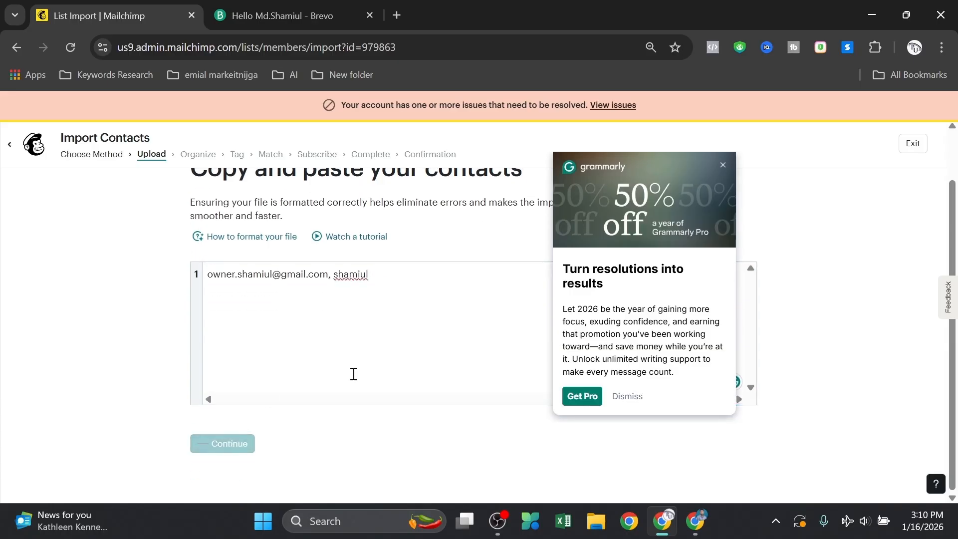
Dismiss the Grammarly offer, assign the imported contact to the demo group under warm, and continue to the Tag stage
scroll(358, 367, "up", 1)
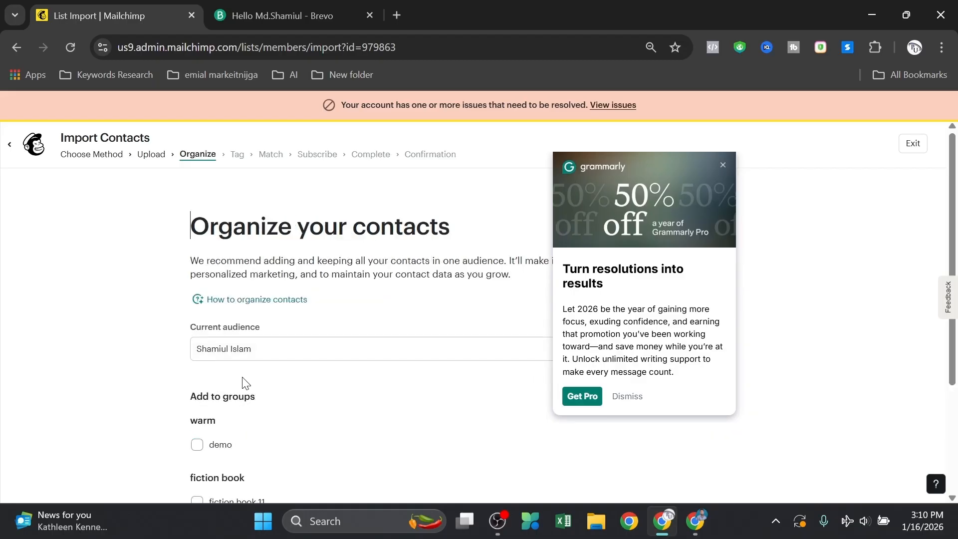
left_click(724, 167)
scroll(380, 394, "down", 2)
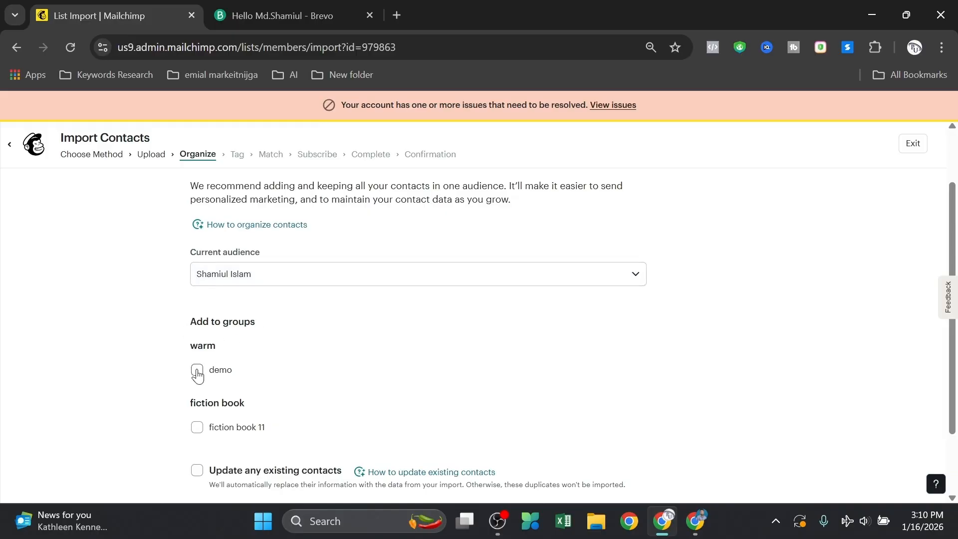
scroll(235, 366, "down", 2)
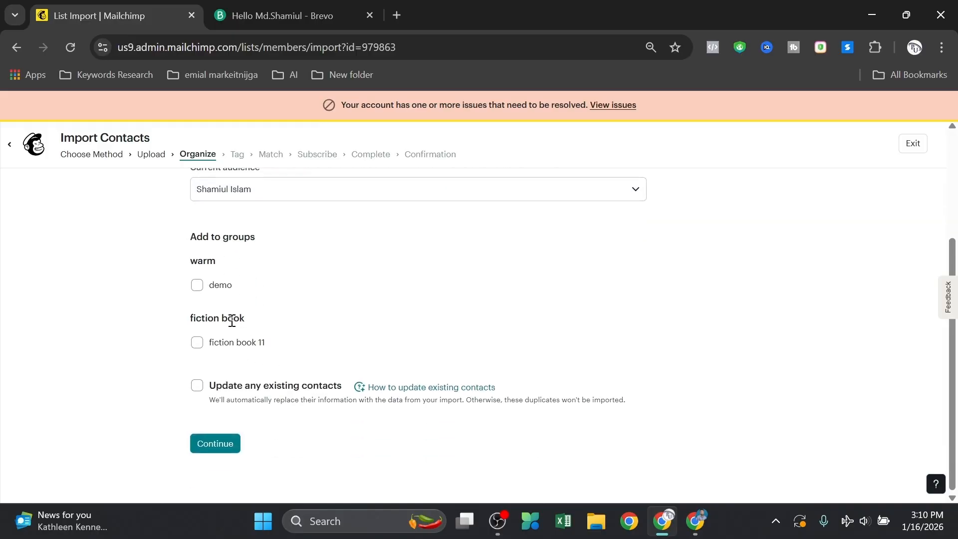
scroll(230, 324, "up", 3)
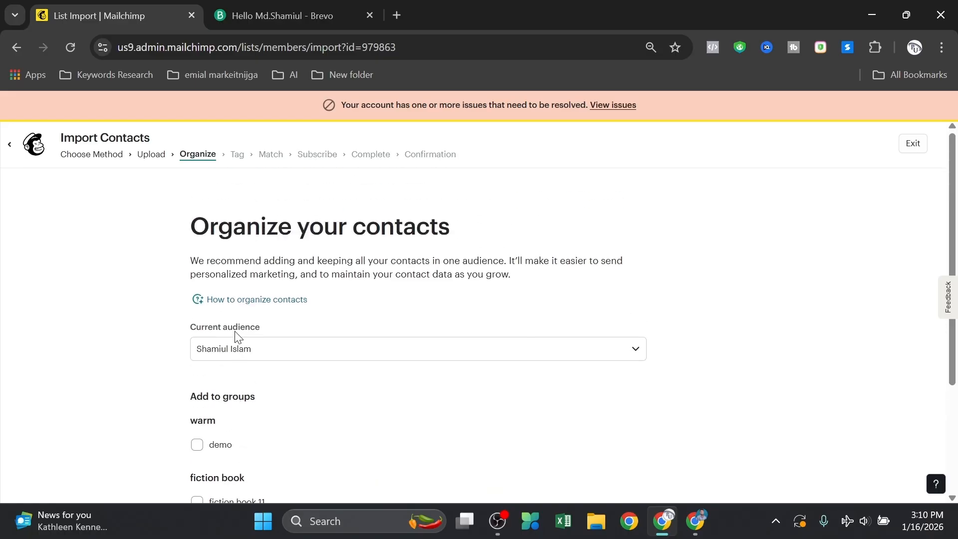
scroll(226, 409, "down", 1)
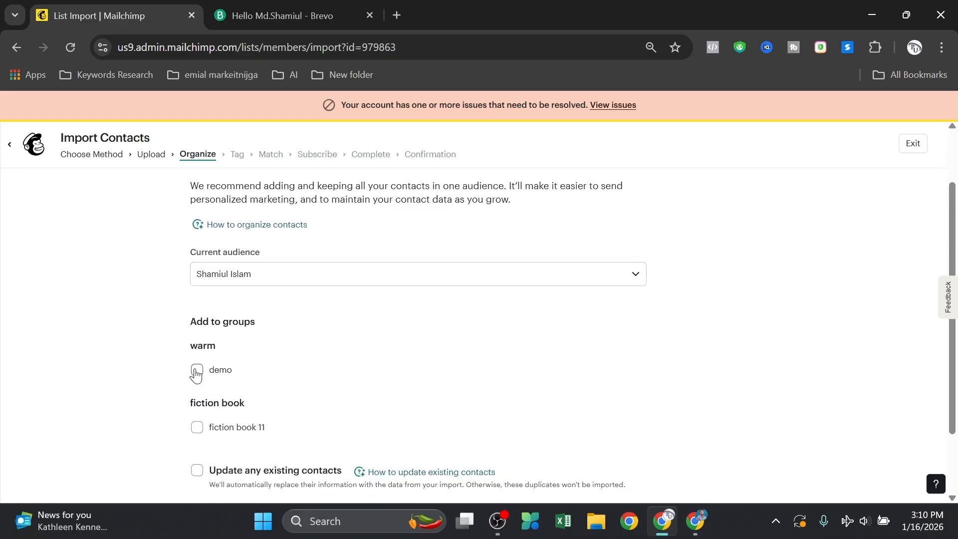
left_click(196, 370)
scroll(222, 393, "down", 1)
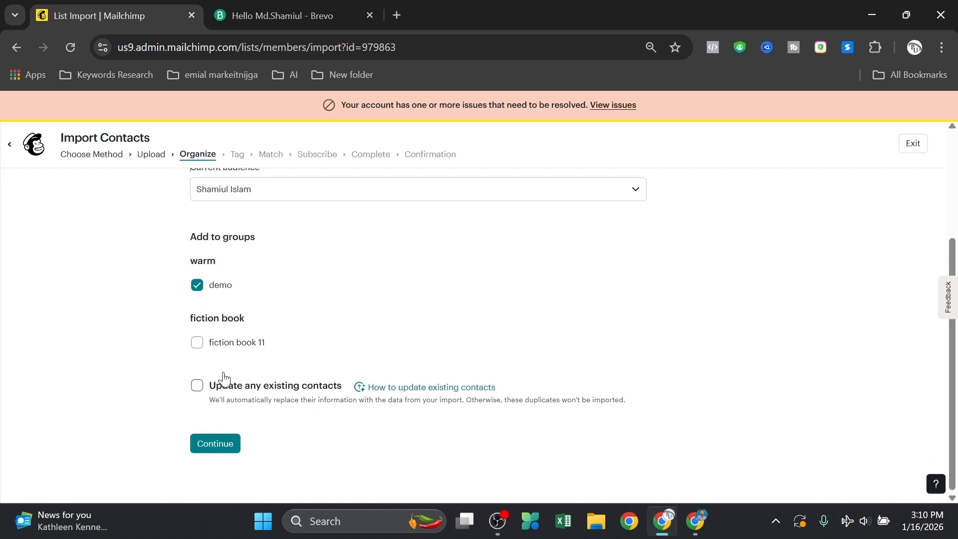
scroll(257, 309, "up", 3)
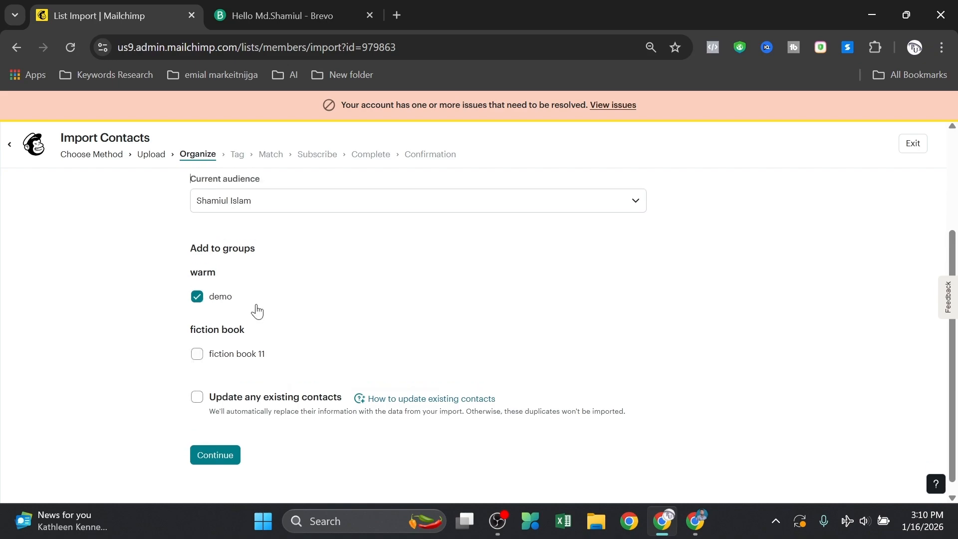
scroll(239, 181, "down", 3)
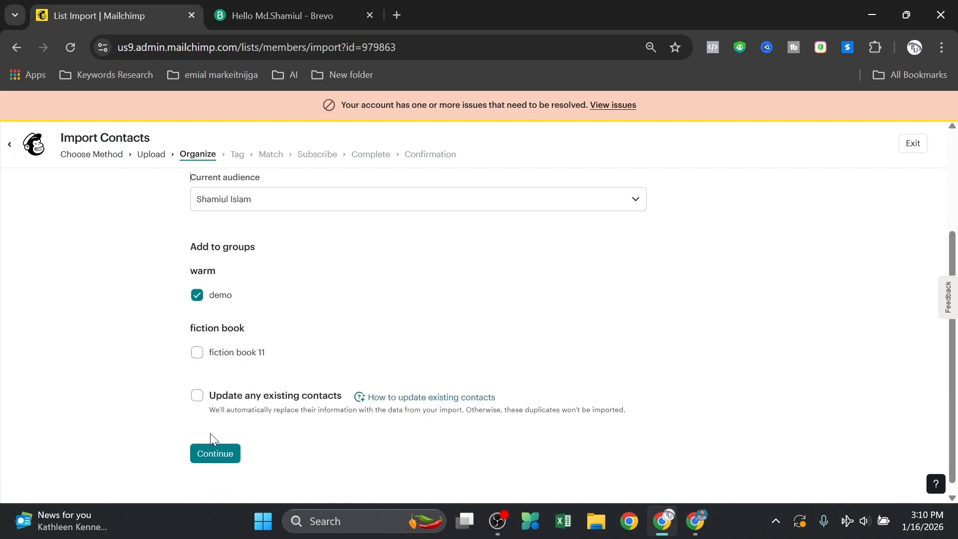
left_click(214, 455)
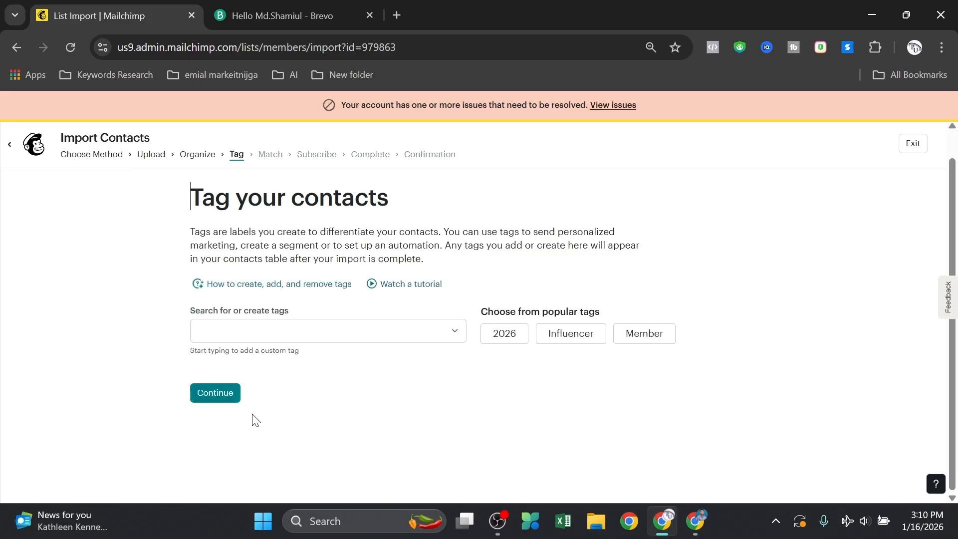
Go back to the Organize stage to review the audience and group selection, and return to the Tag stage
left_click(197, 155)
scroll(221, 425, "down", 2)
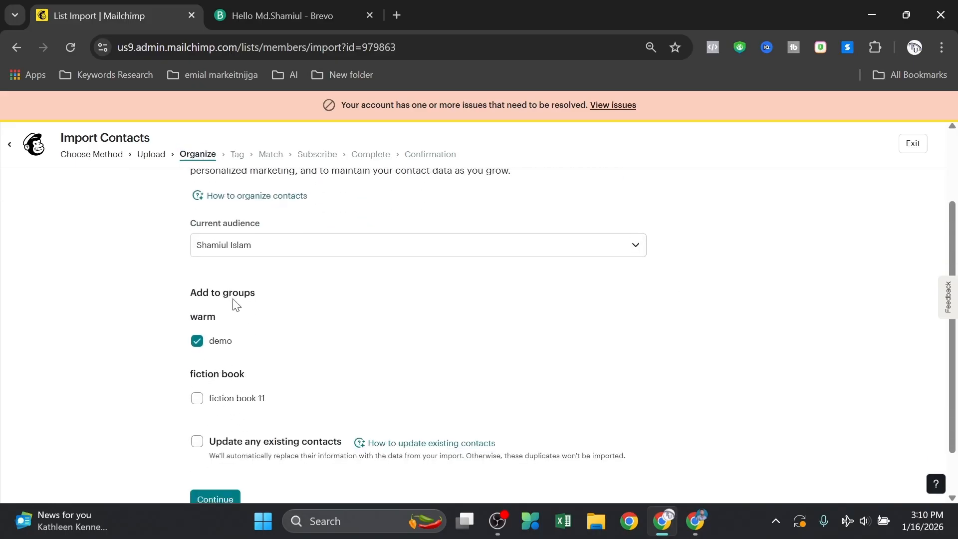
scroll(235, 303, "up", 3)
scroll(238, 165, "down", 3)
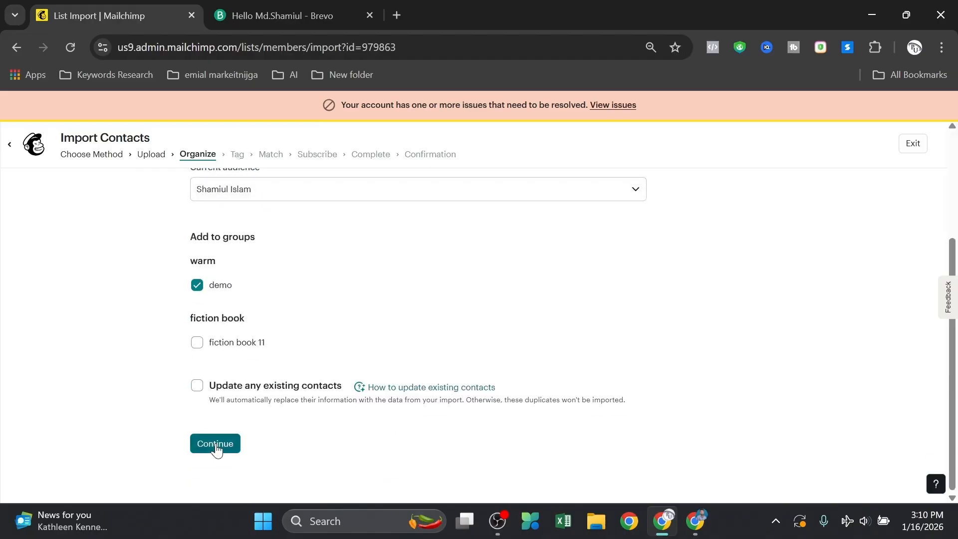
left_click(215, 445)
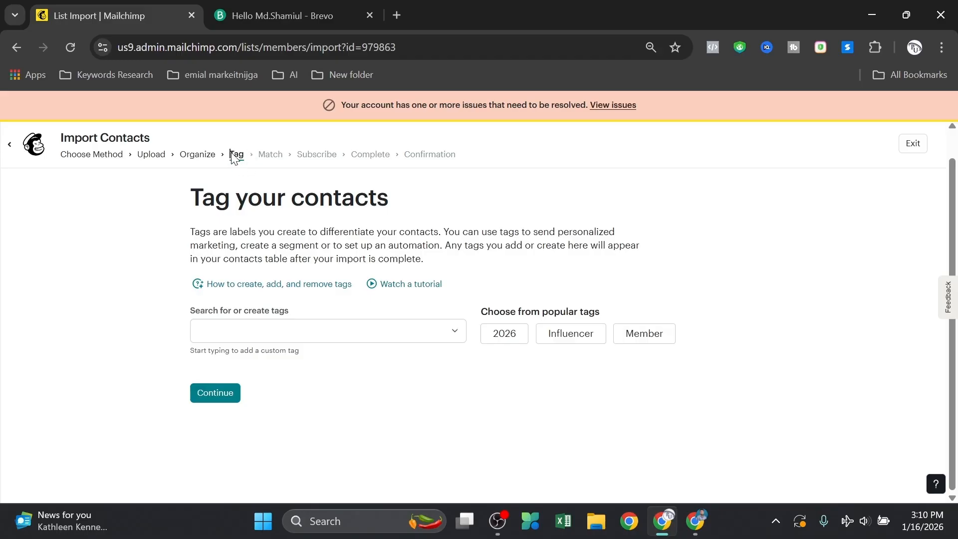
Tag the imported contact as cold and continue to the Match stage
left_click_drag(231, 152, 243, 156)
left_click(135, 225)
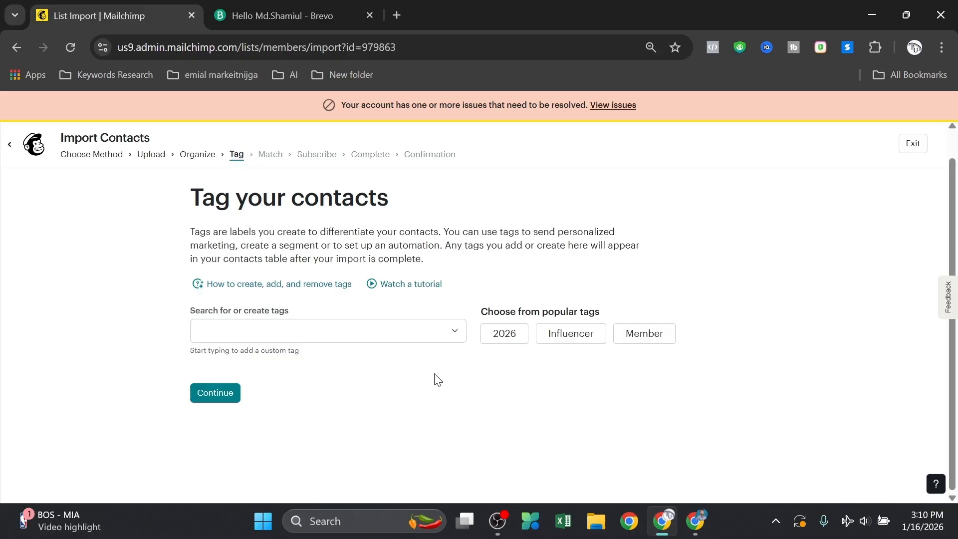
left_click(447, 325)
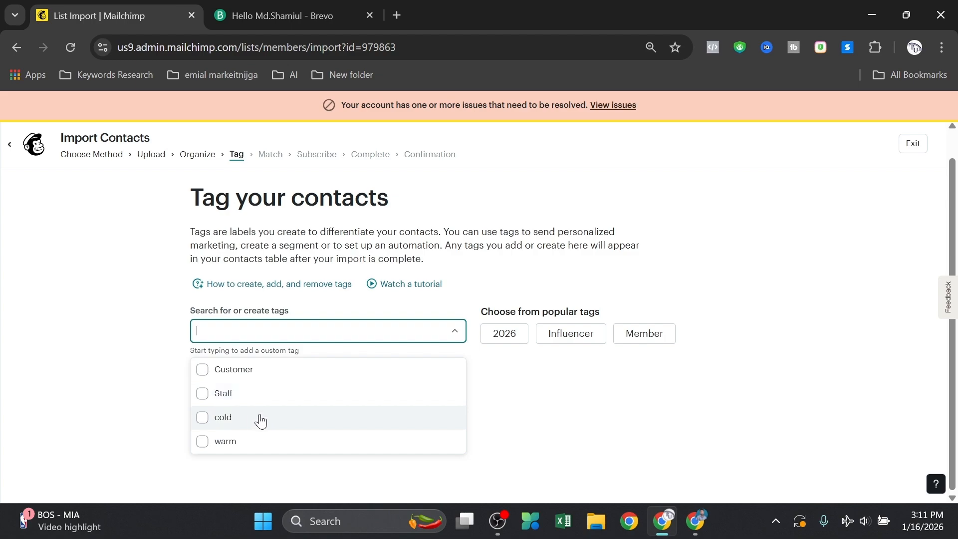
left_click(237, 421)
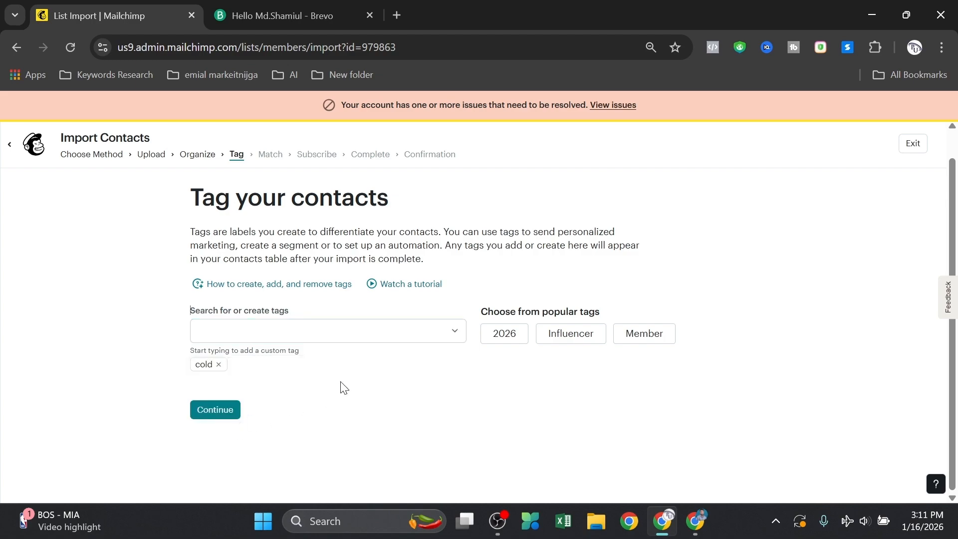
left_click(253, 327)
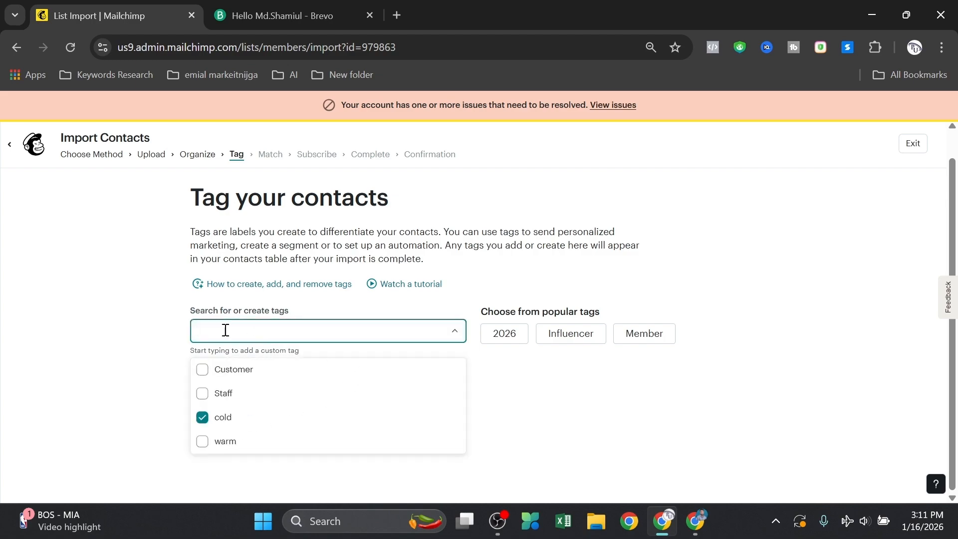
left_click(173, 336)
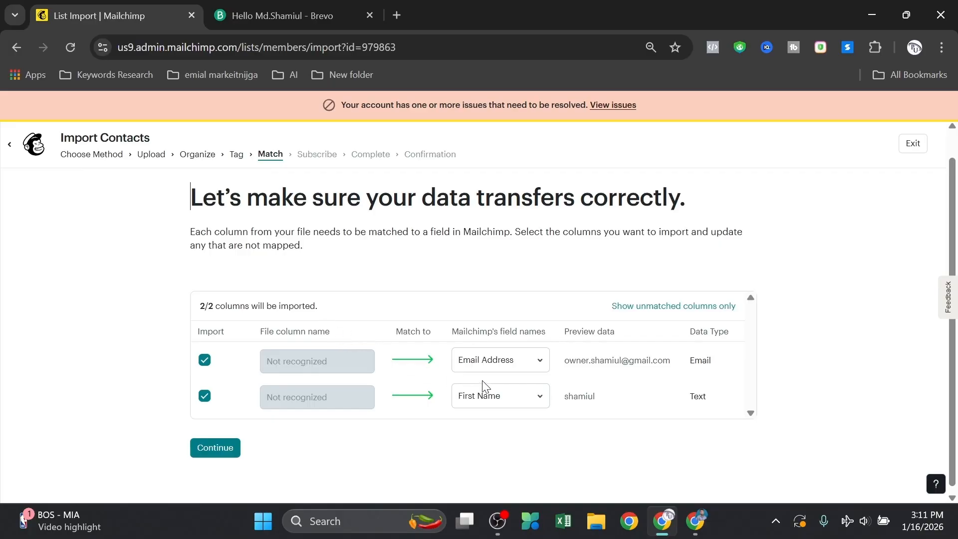
Check the available field matches for both columns, keep Email Address and First Name, and continue to the Subscribe stage
left_click(535, 367)
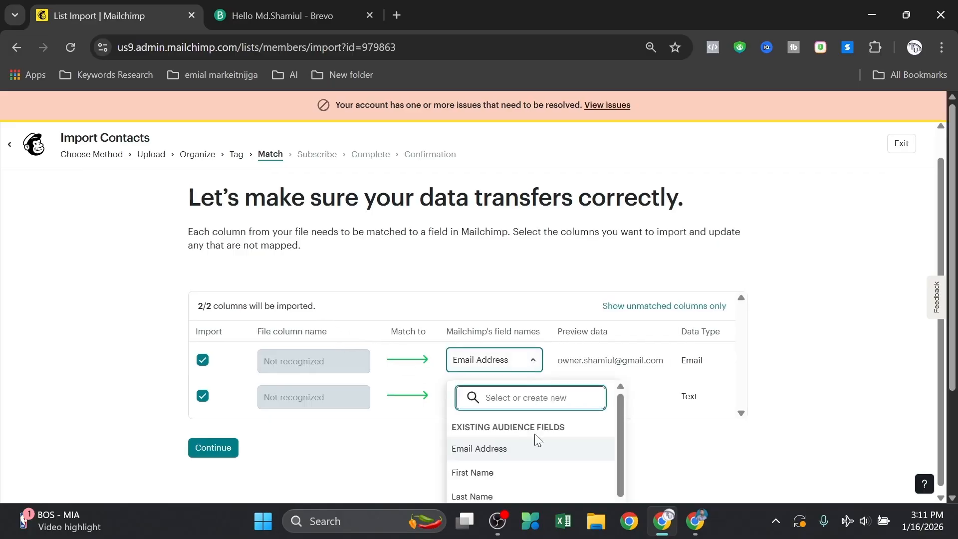
left_click(847, 368)
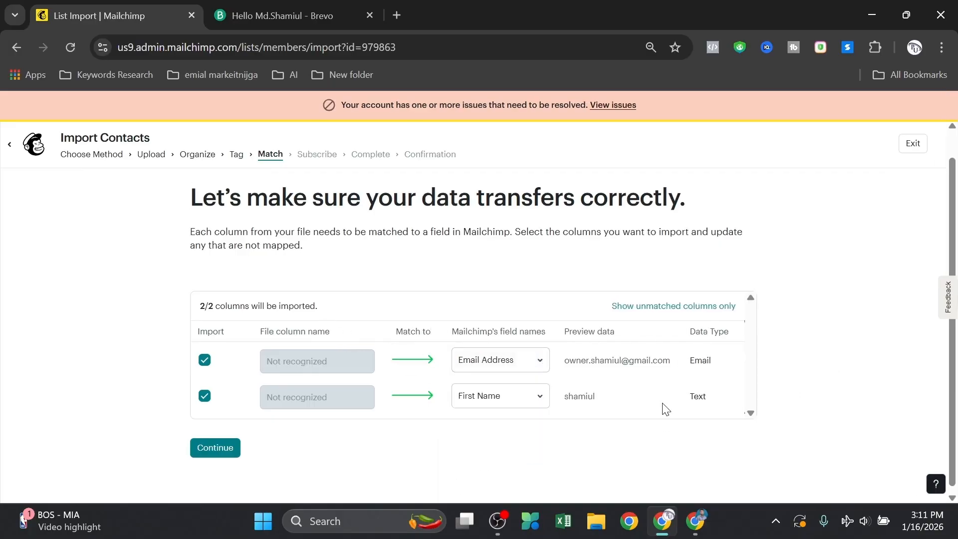
left_click(523, 402)
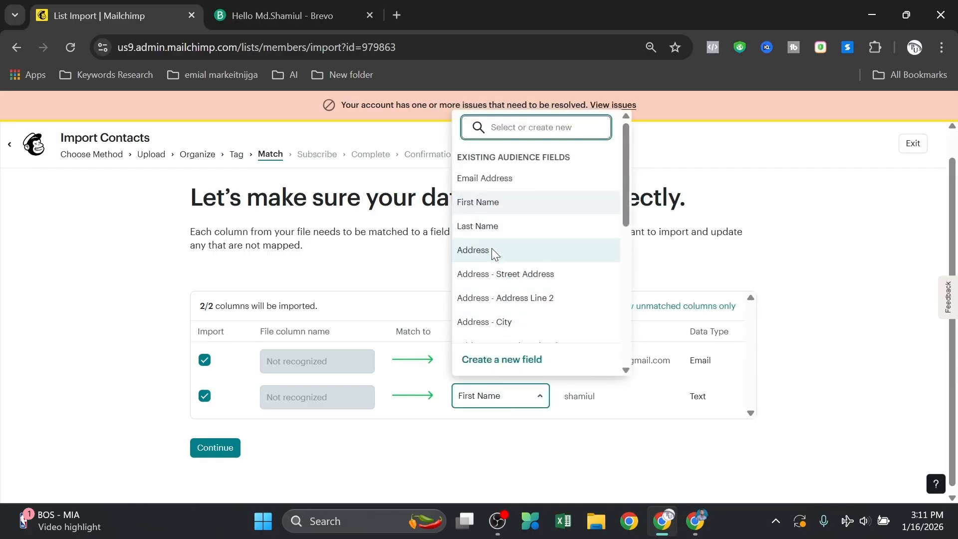
scroll(502, 307, "down", 3)
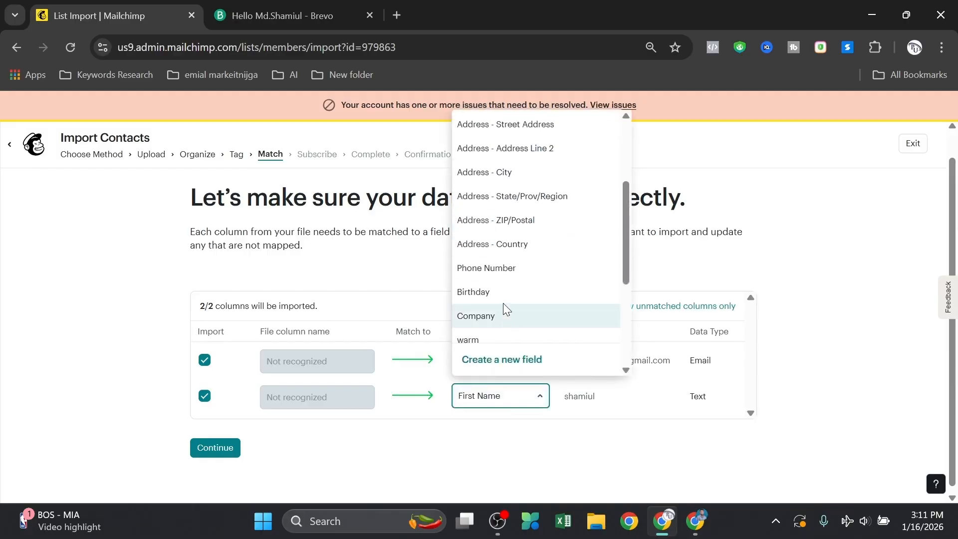
scroll(498, 337, "down", 1)
left_click(465, 474)
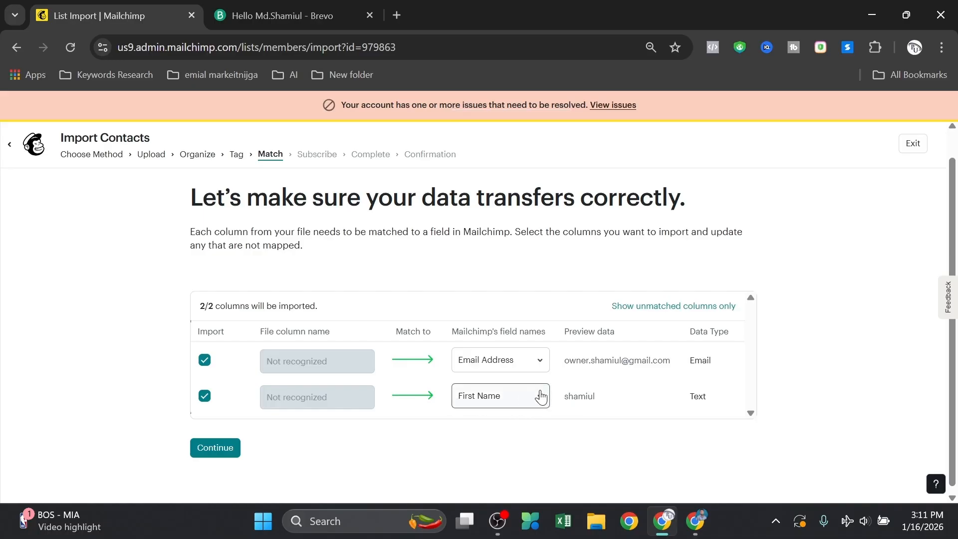
left_click(230, 447)
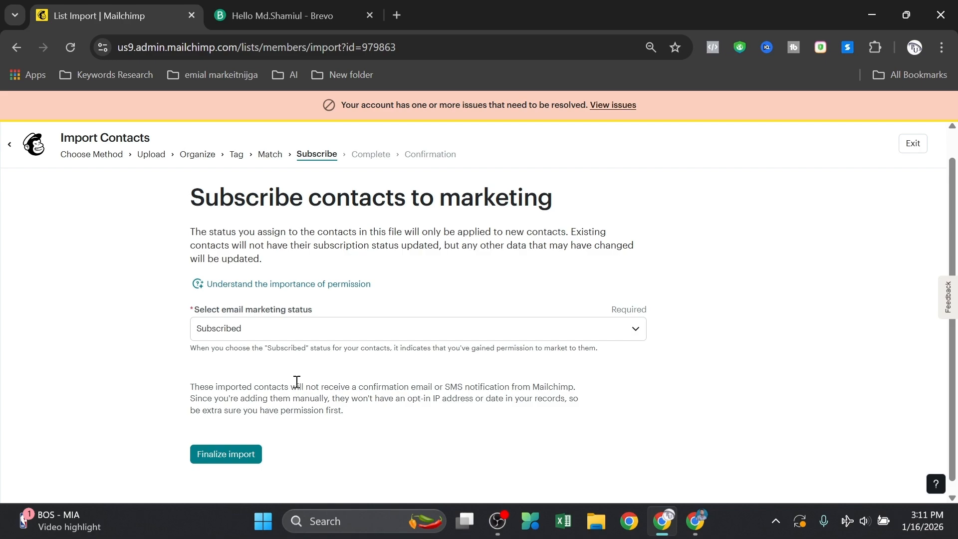
Review the email marketing status options, keep Subscribed, and finalize and complete the import
left_click(326, 330)
left_click(325, 330)
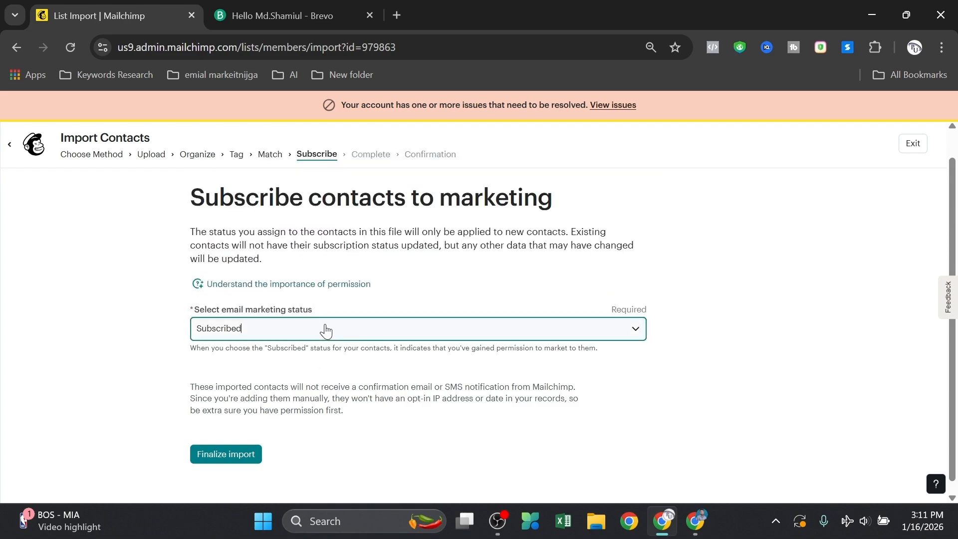
left_click(327, 332)
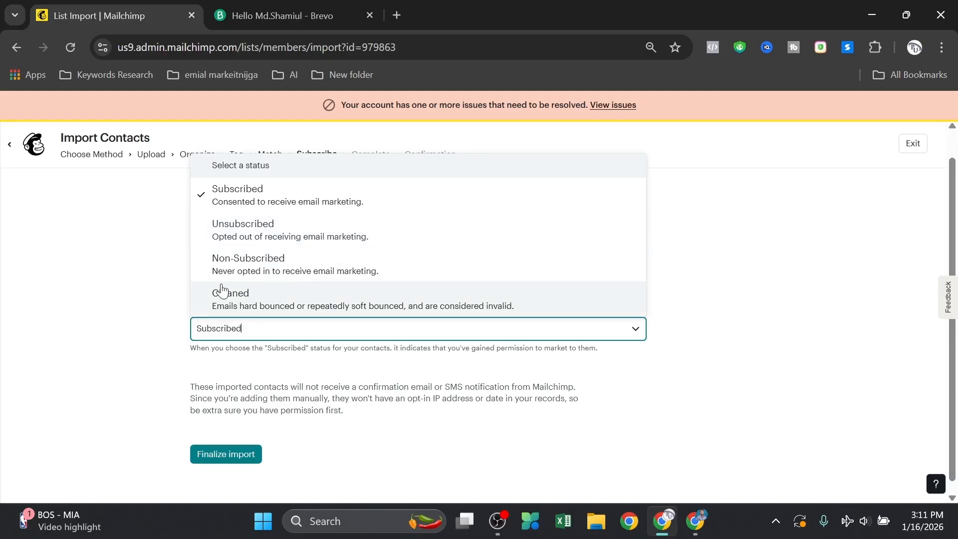
left_click(142, 263)
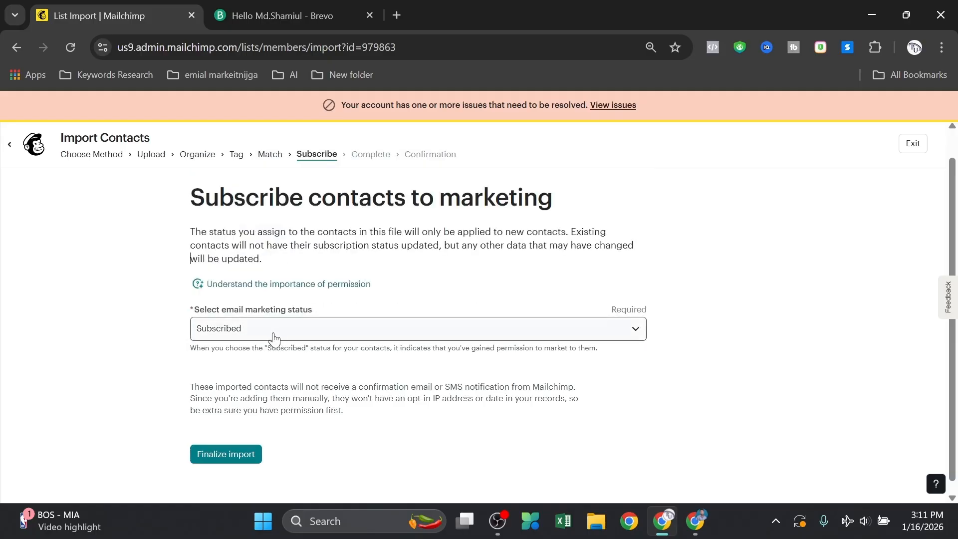
left_click(237, 454)
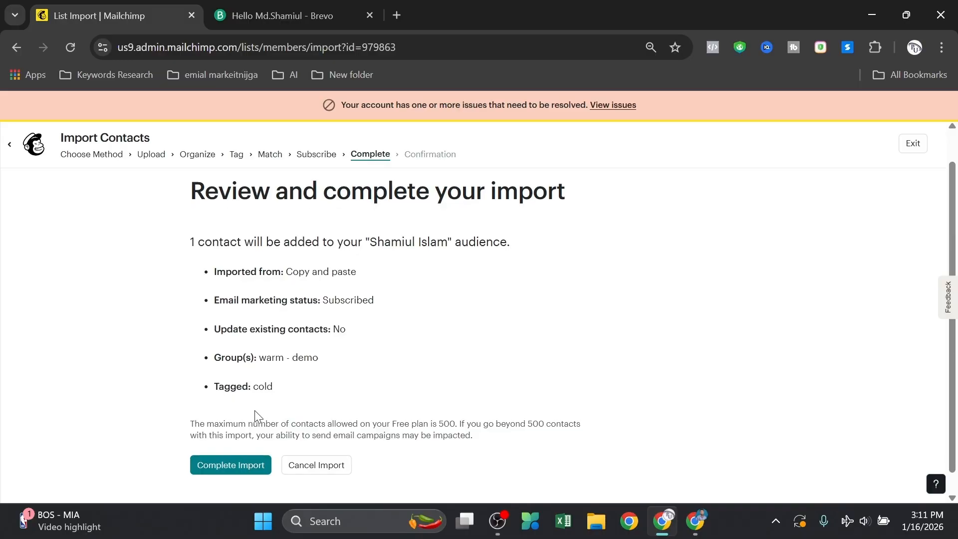
scroll(295, 379, "down", 1)
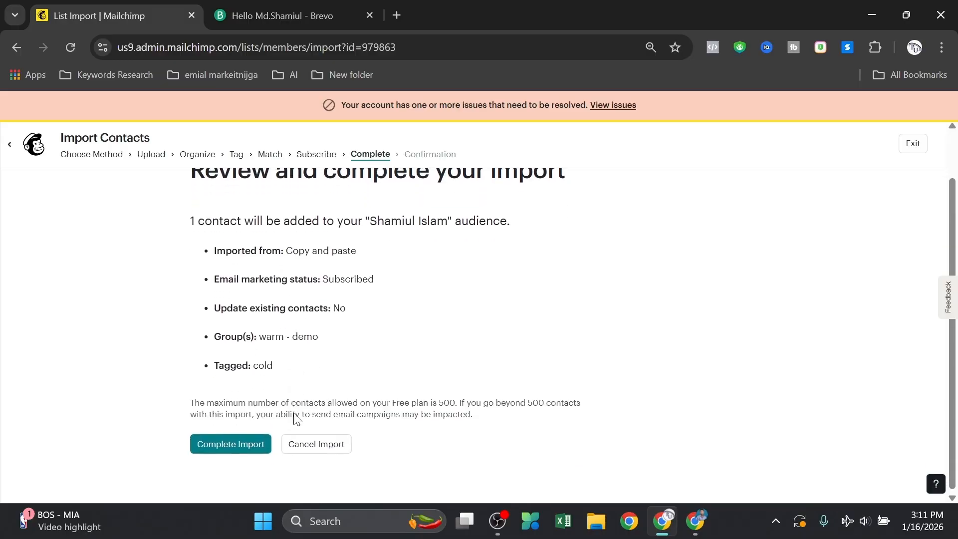
left_click(237, 449)
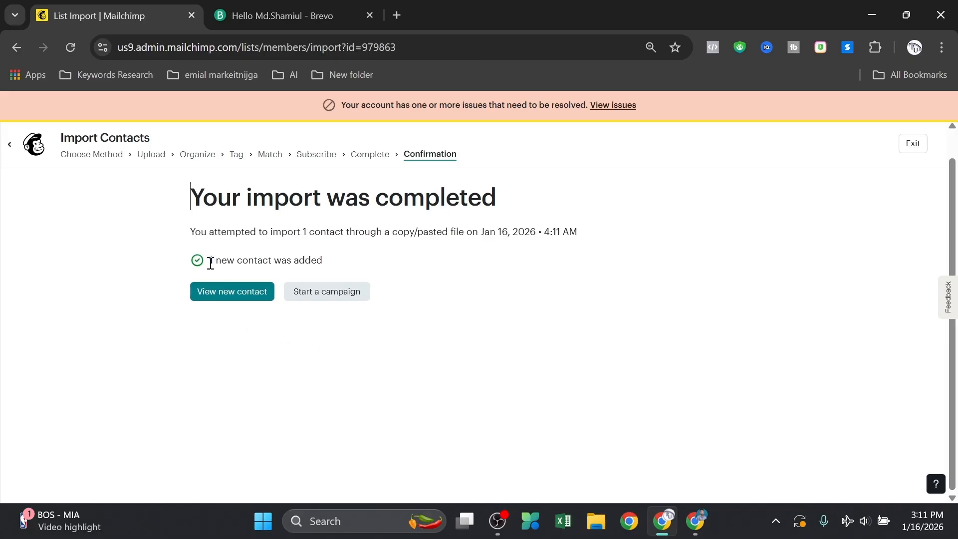
View the newly imported contact and examine its e-mail address, name, group and tag in the contacts table
left_click_drag(204, 262, 339, 265)
left_click(213, 346)
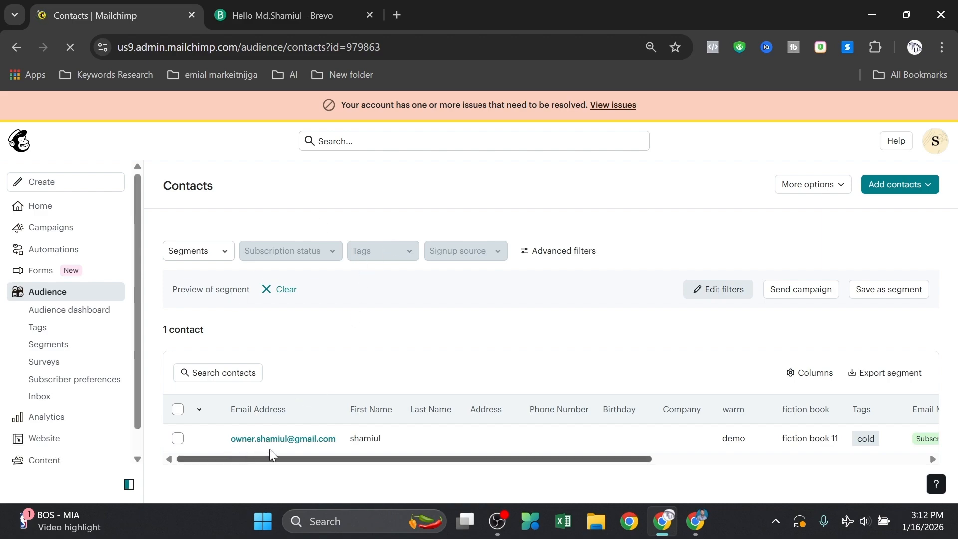
left_click_drag(229, 438, 336, 441)
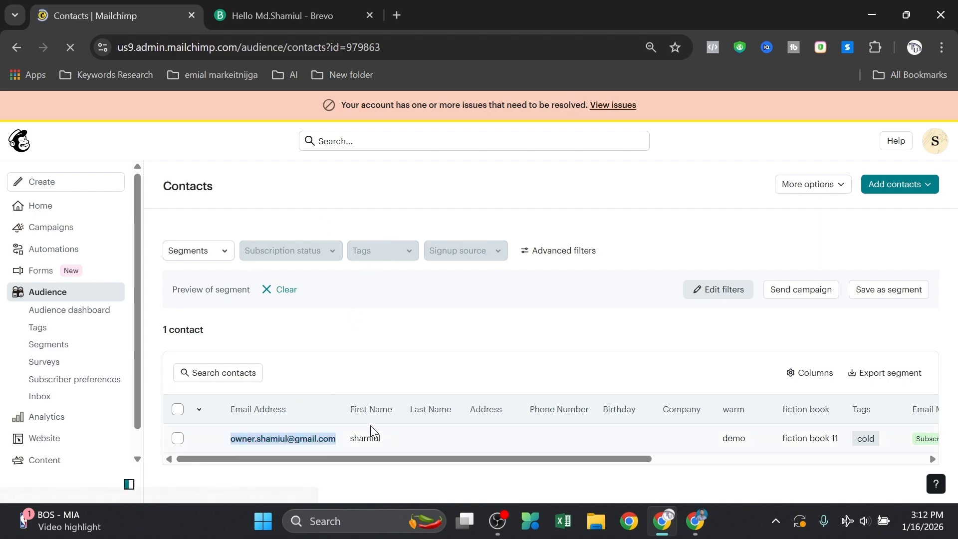
left_click(464, 331)
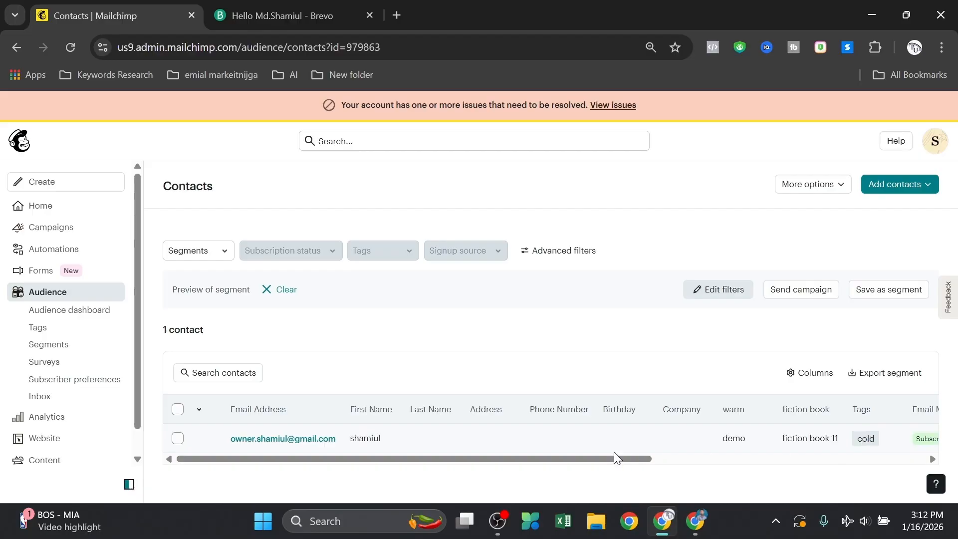
left_click_drag(617, 457, 125, 493)
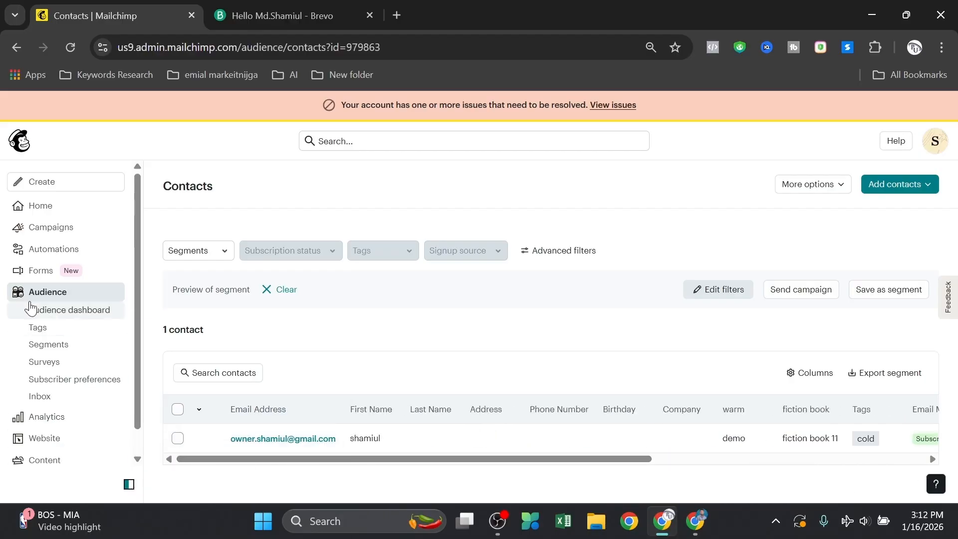
Look over the audience's existing tags and create a new tag named "book buyer"
left_click(61, 334)
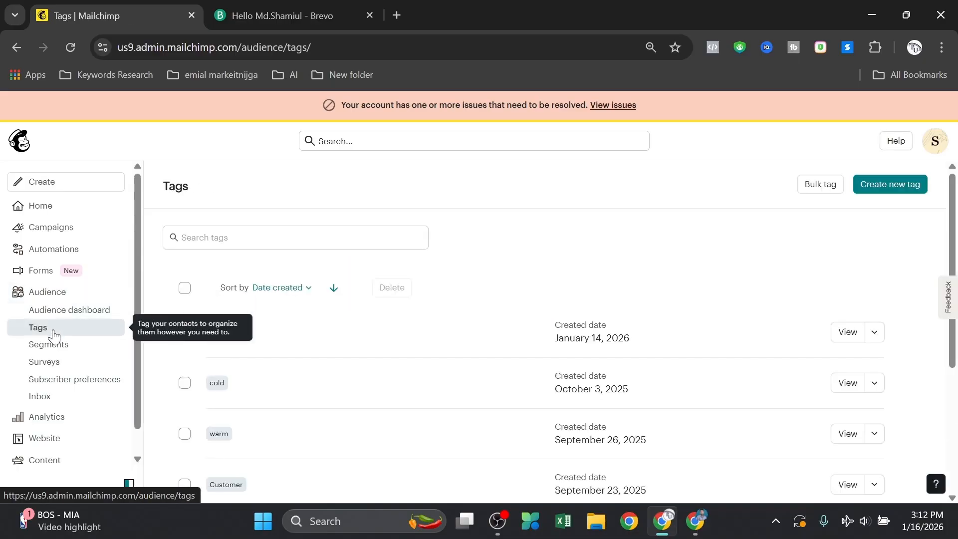
scroll(216, 357, "down", 3)
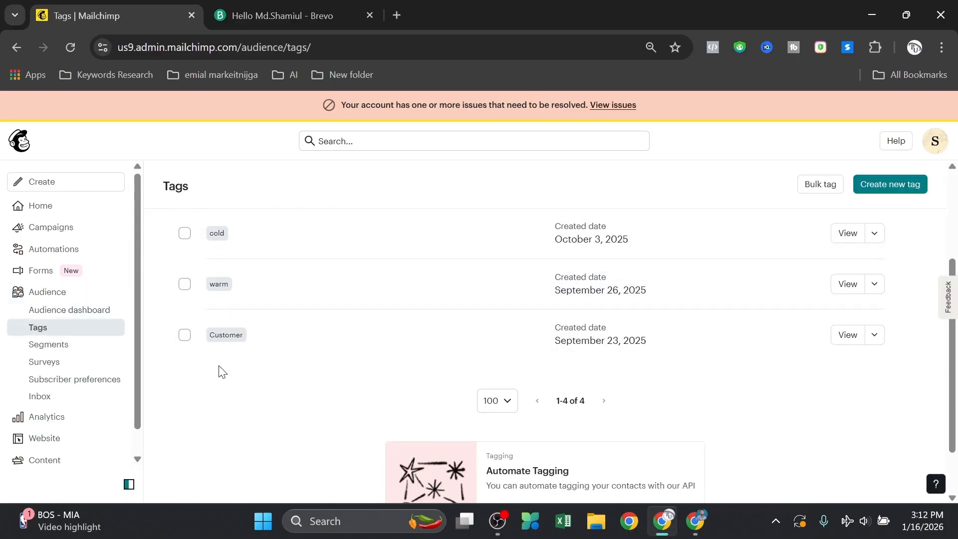
scroll(218, 371, "up", 3)
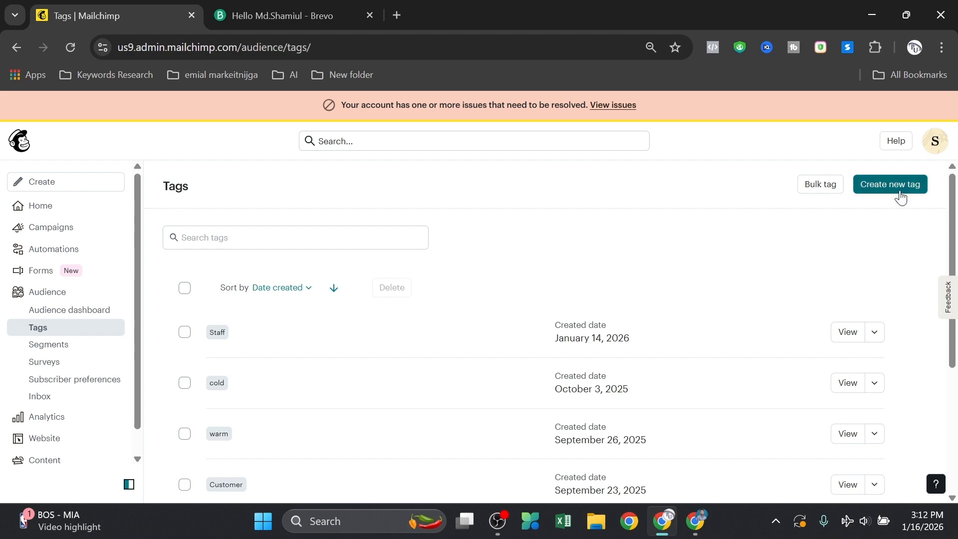
left_click(890, 190)
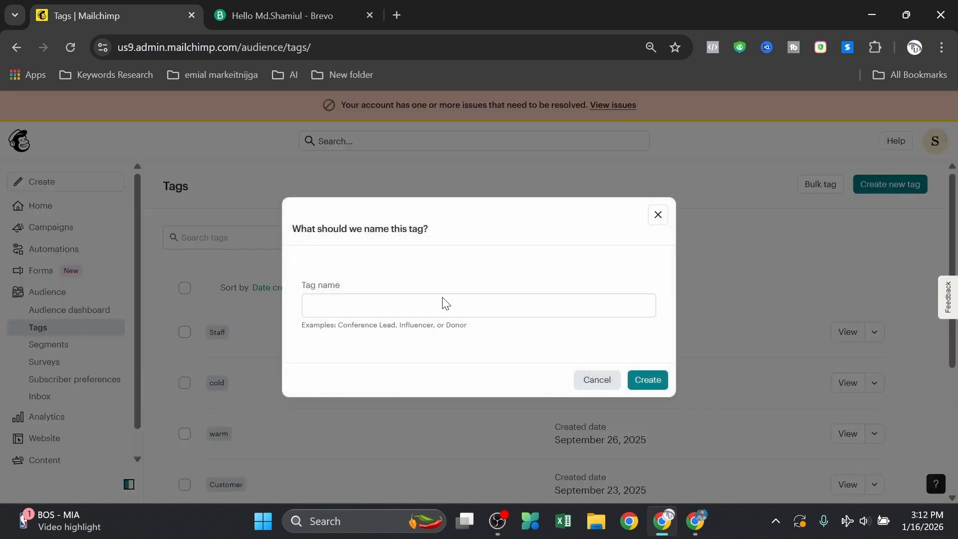
left_click(331, 302)
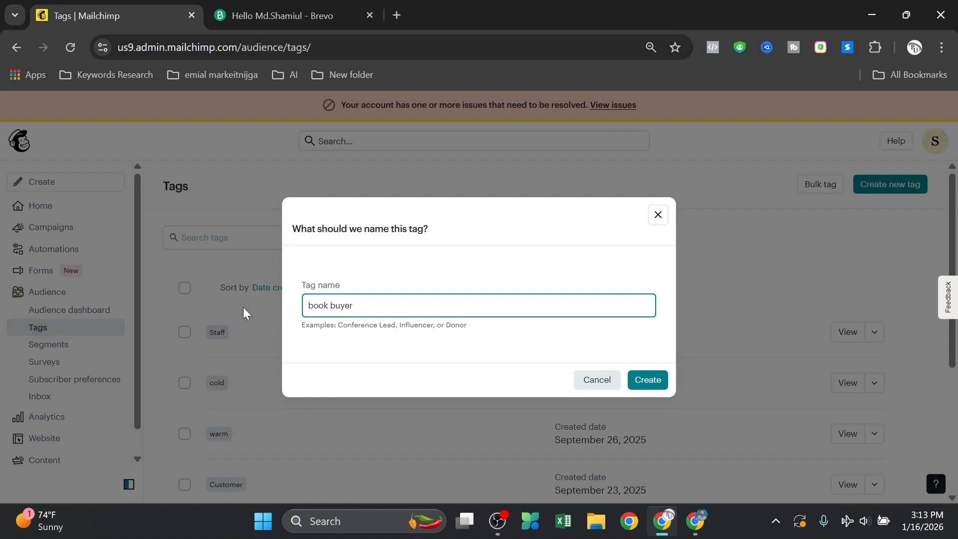
left_click_drag(374, 308, 322, 322)
left_click(392, 307)
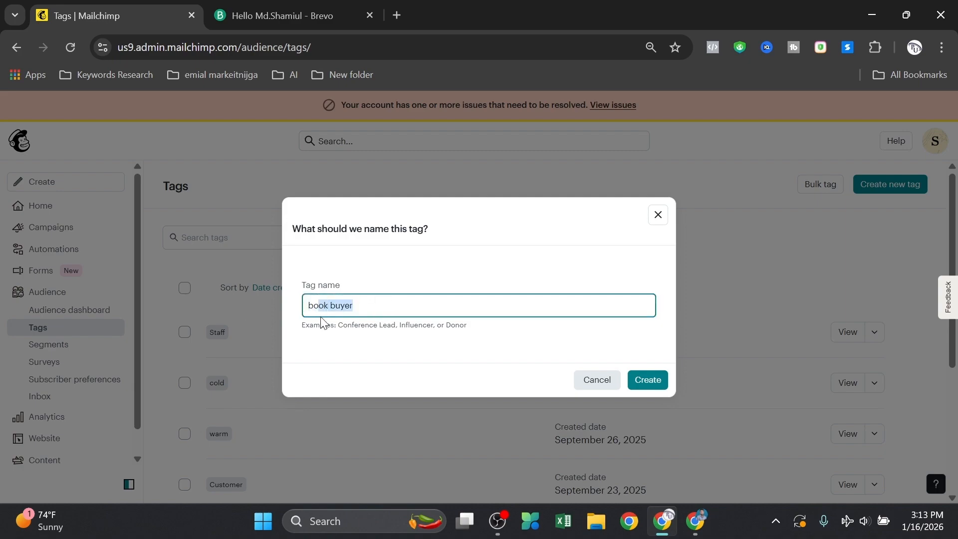
left_click(648, 387)
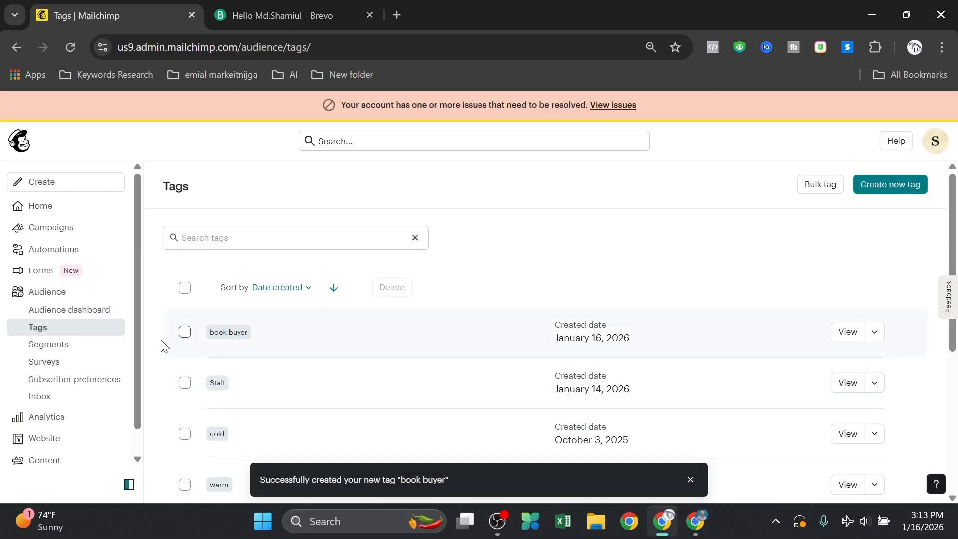
Start a new segment for the audience and review the available tag, group and contact-detail filters
left_click(71, 346)
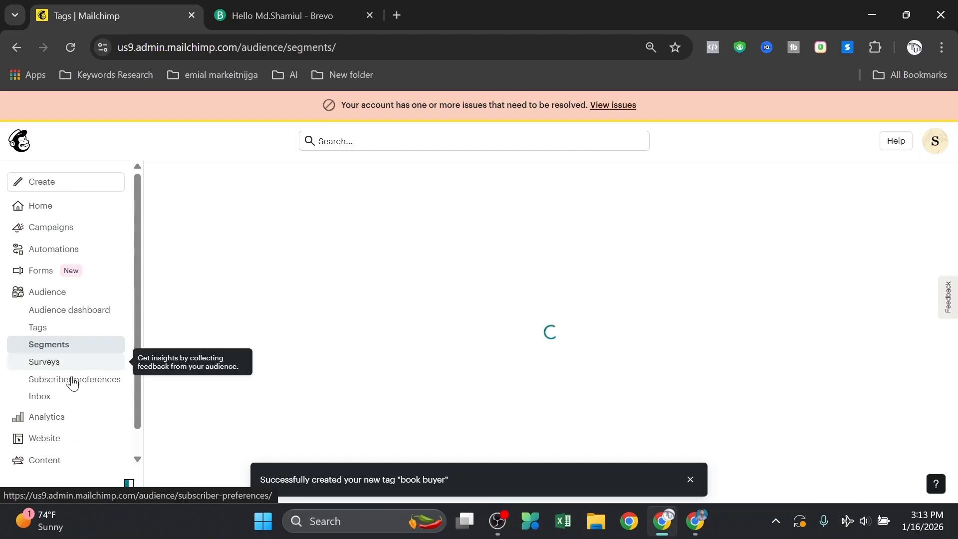
scroll(218, 337, "down", 2)
scroll(270, 334, "up", 2)
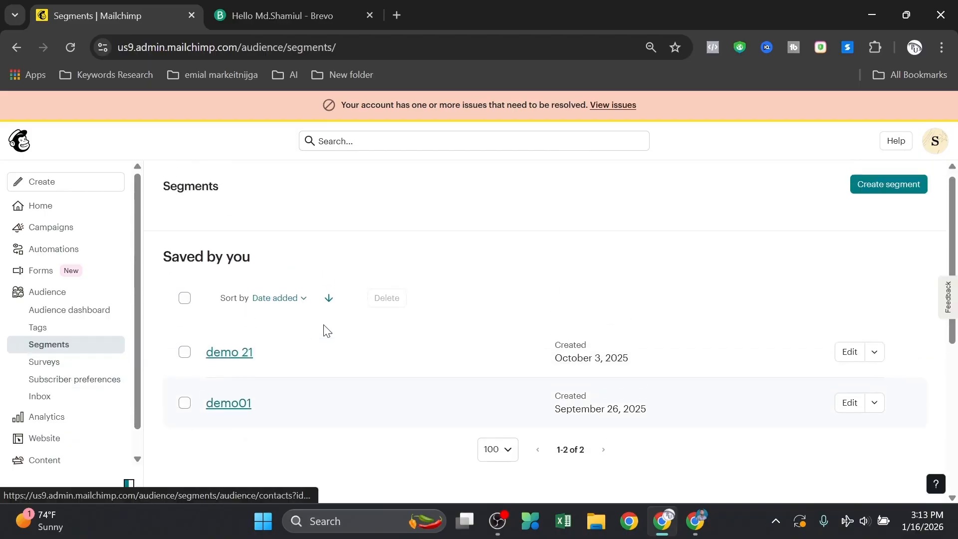
left_click(891, 185)
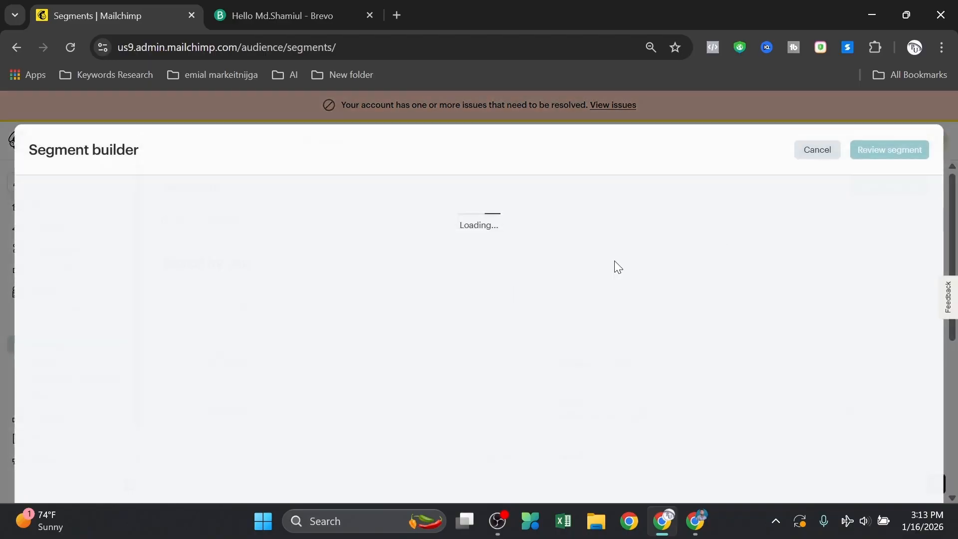
scroll(200, 349, "down", 3)
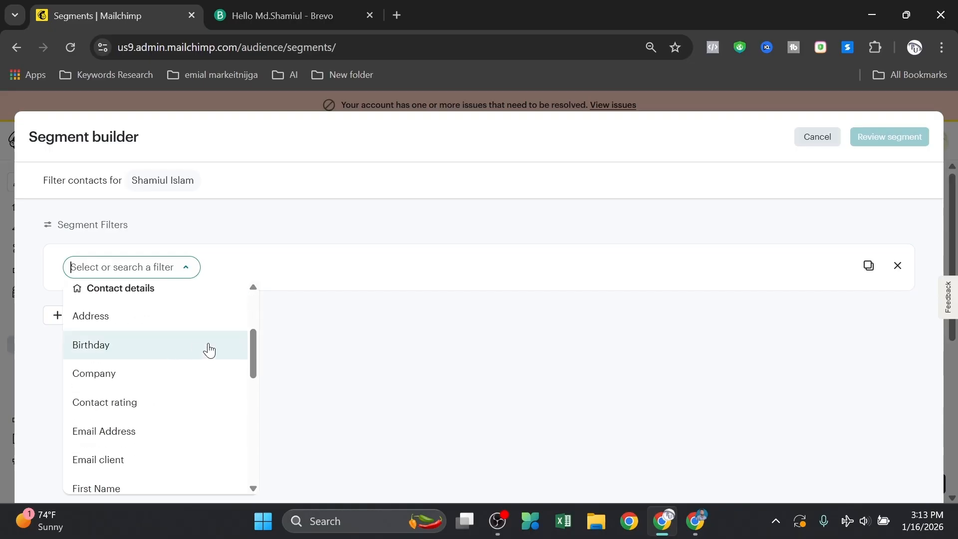
scroll(127, 299, "up", 3)
scroll(149, 312, "down", 3)
scroll(149, 344, "up", 3)
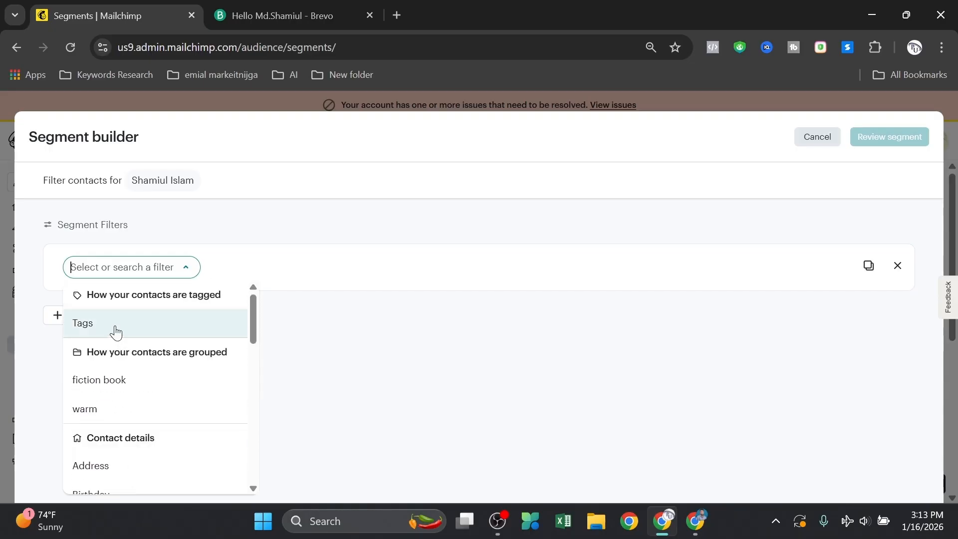
scroll(128, 361, "down", 5)
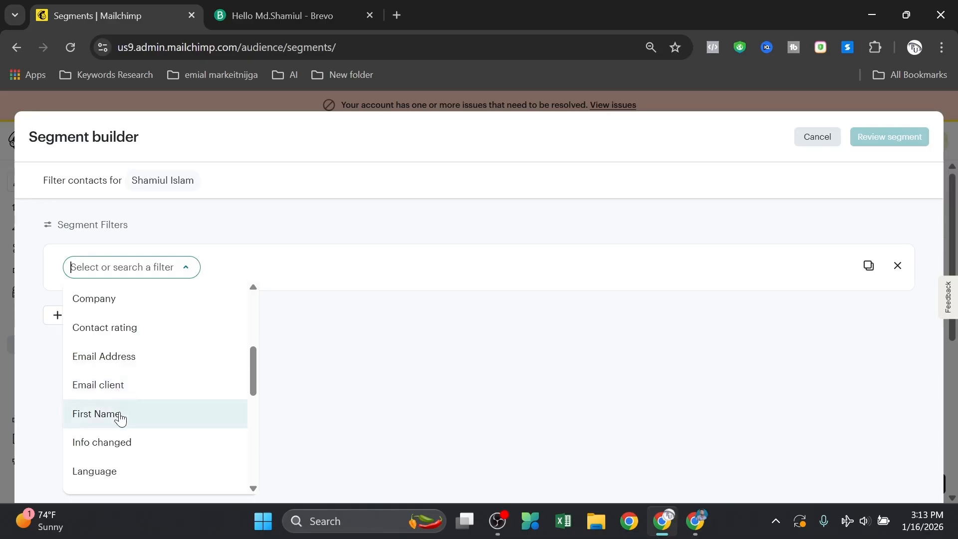
scroll(120, 414, "up", 3)
scroll(118, 360, "up", 2)
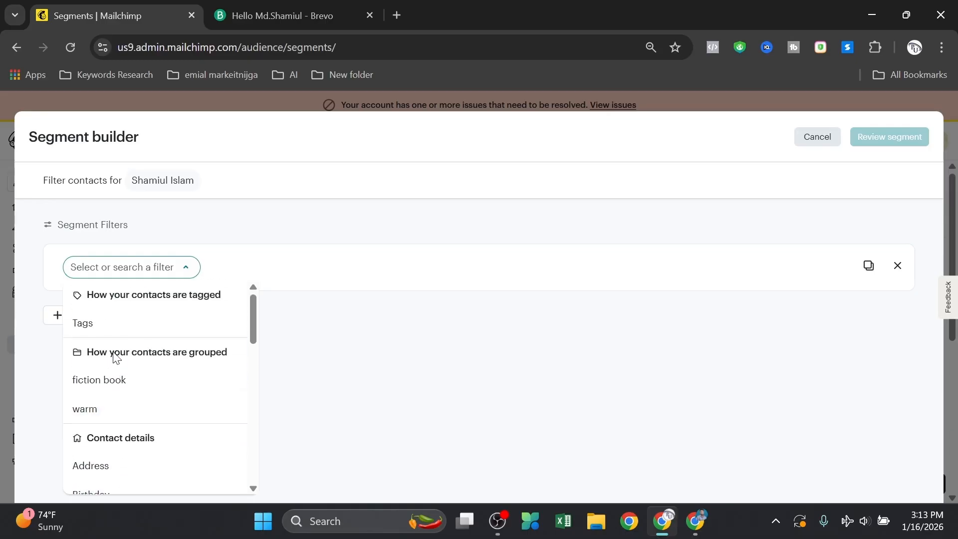
Set the segment's first filter to Email engagement is Sometimes
scroll(154, 367, "down", 8)
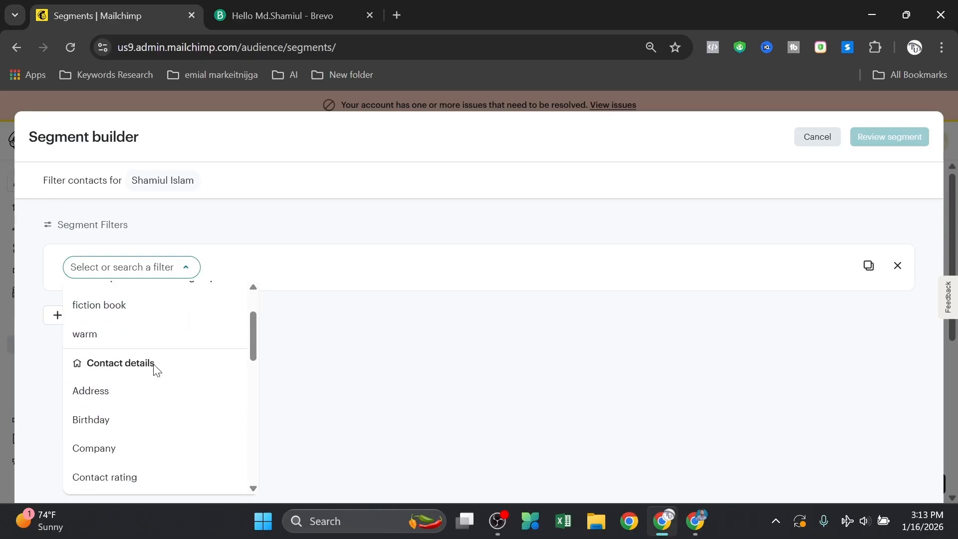
left_click(136, 396)
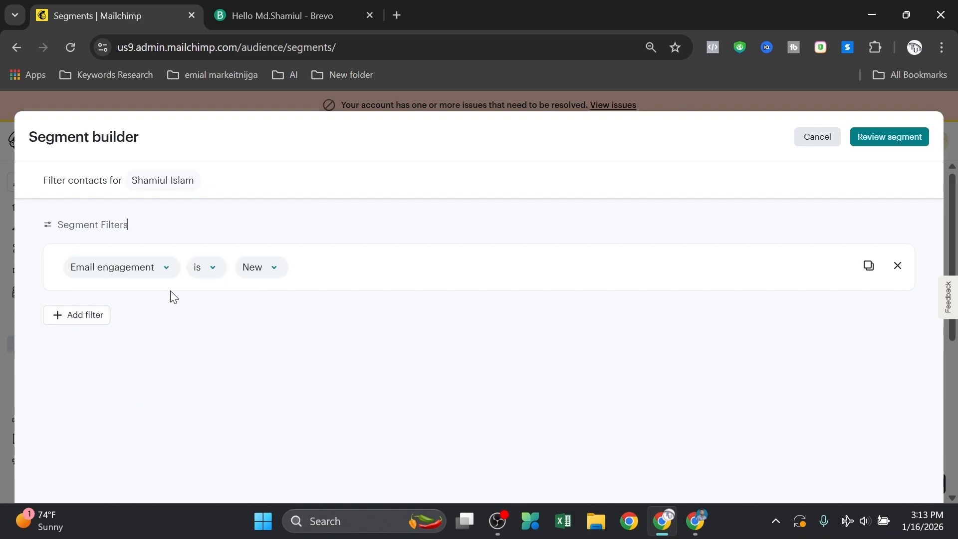
left_click(213, 273)
left_click(270, 275)
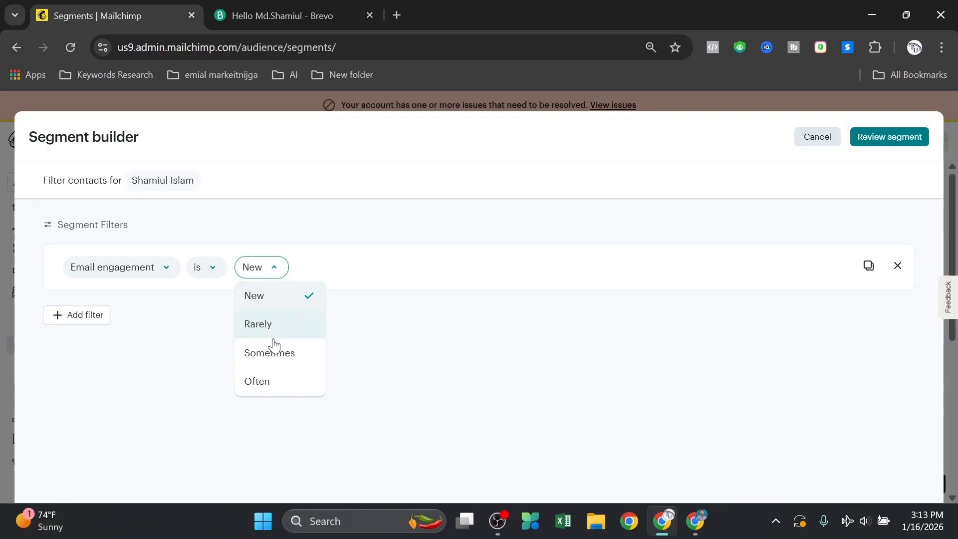
left_click(272, 357)
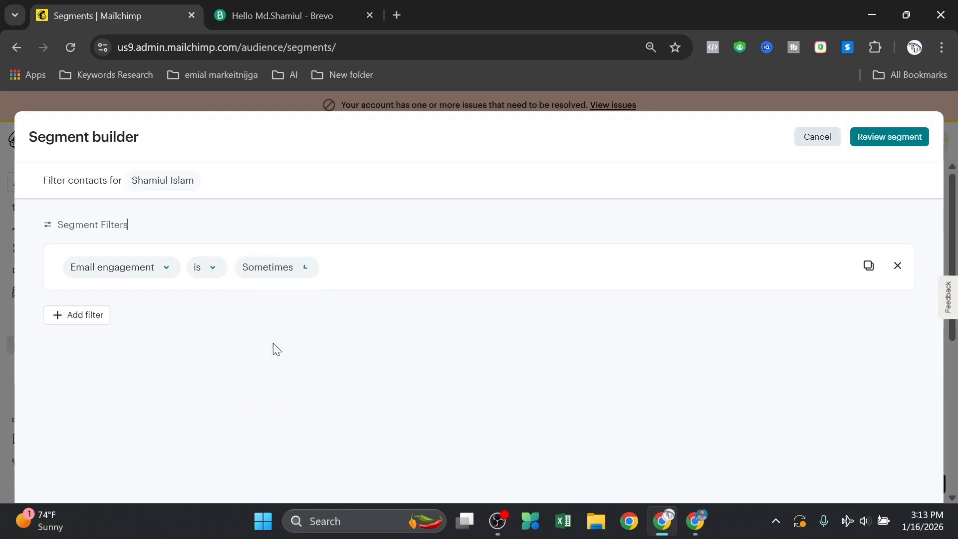
Add a second filter, VIP status is a VIP, and combine it with the first using And
left_click(81, 318)
scroll(99, 297, "down", 2)
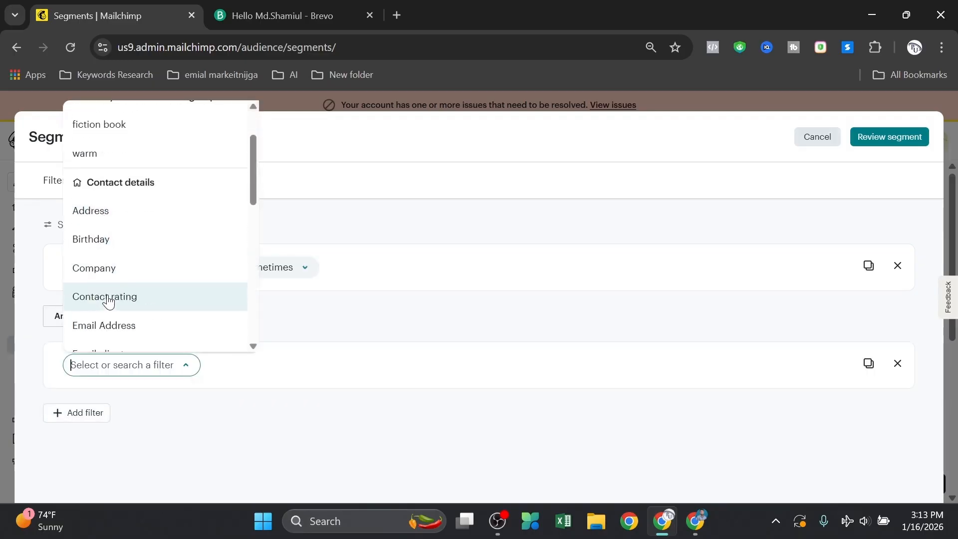
scroll(142, 322, "down", 3)
scroll(143, 320, "down", 6)
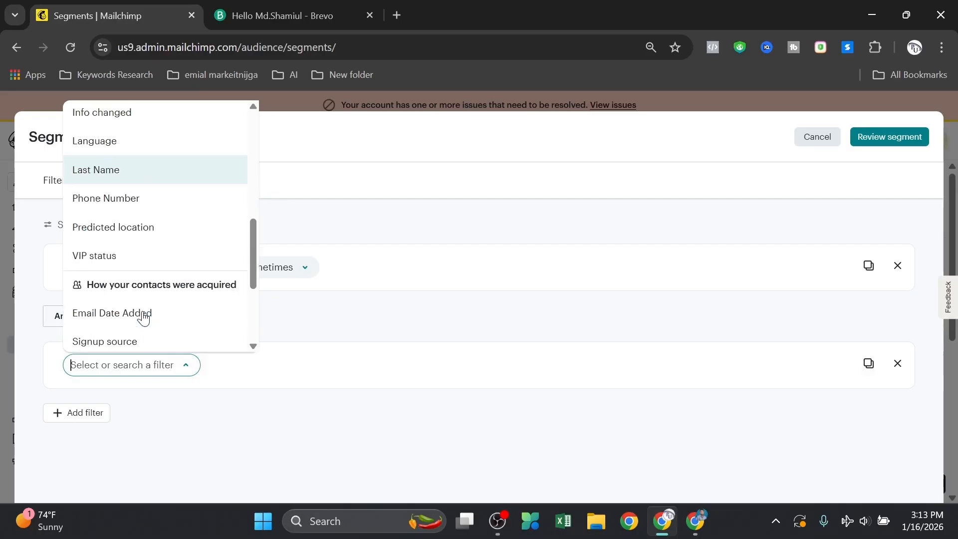
scroll(142, 317, "down", 1)
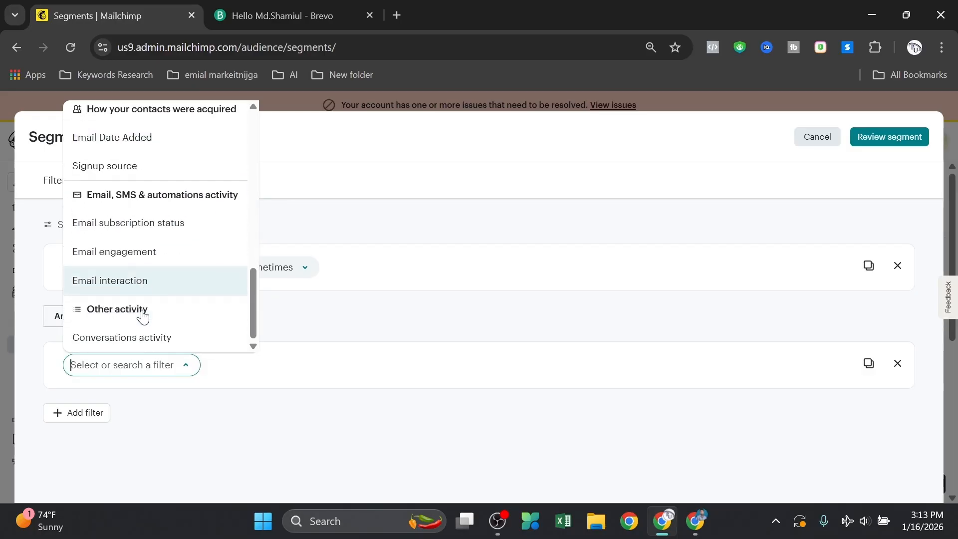
scroll(152, 312, "up", 3)
scroll(128, 270, "up", 3)
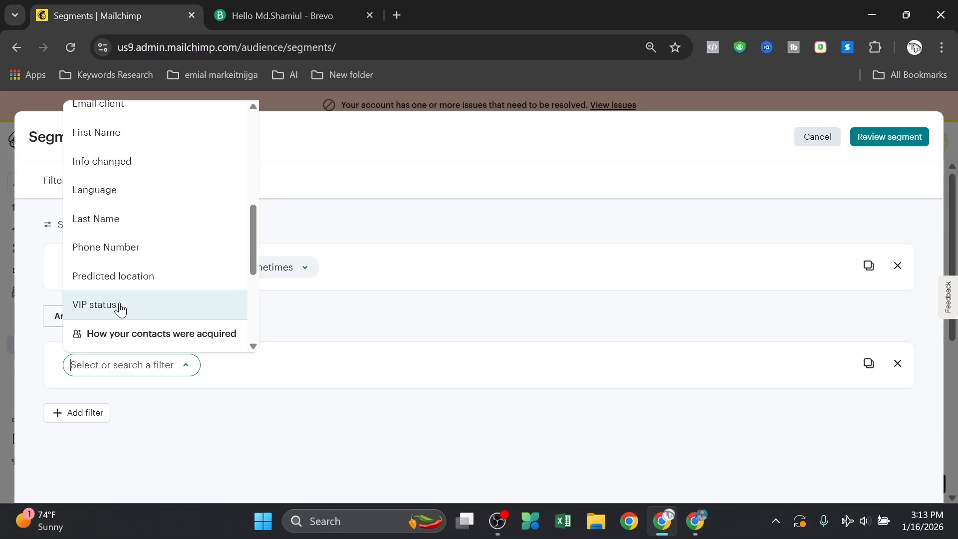
left_click(120, 308)
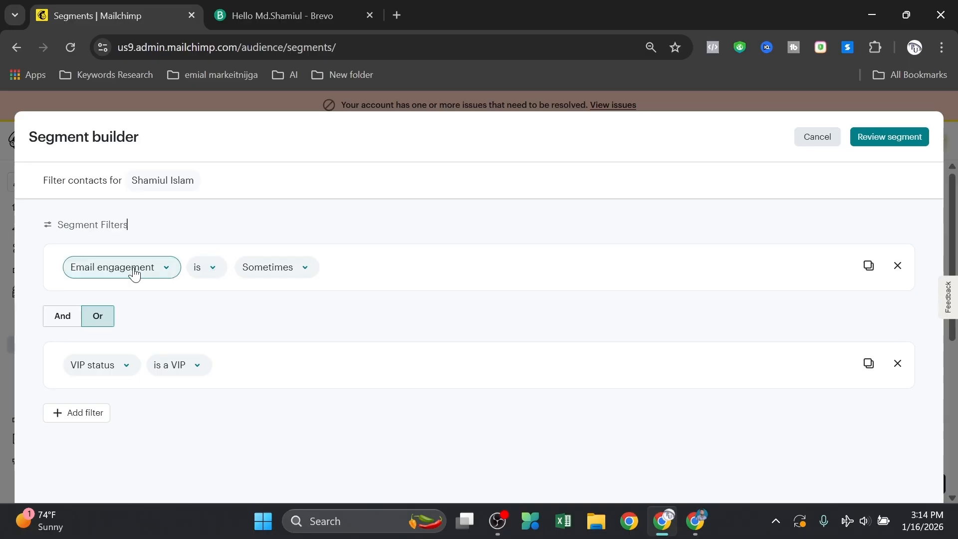
left_click(65, 319)
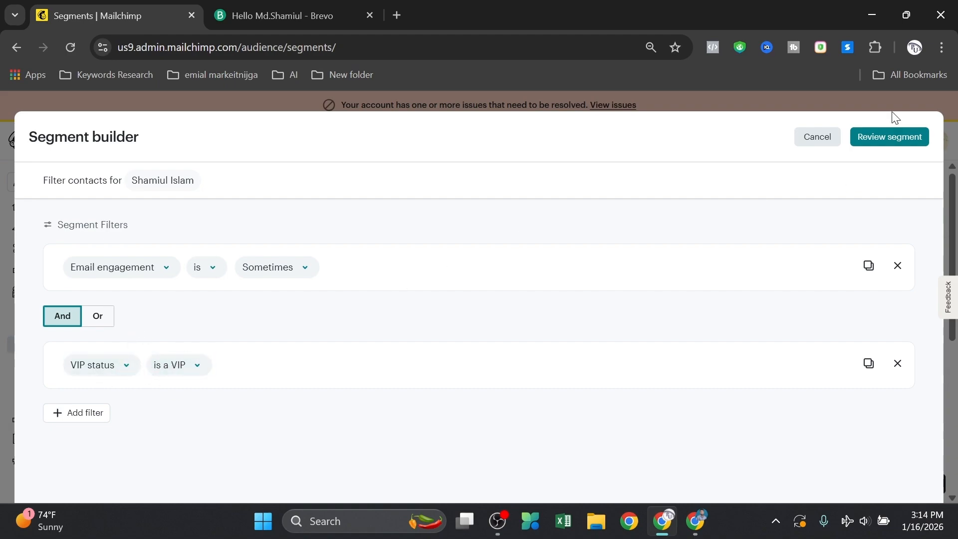
Review the segment, save it under the name "vip" and check it in the saved segments
left_click(885, 138)
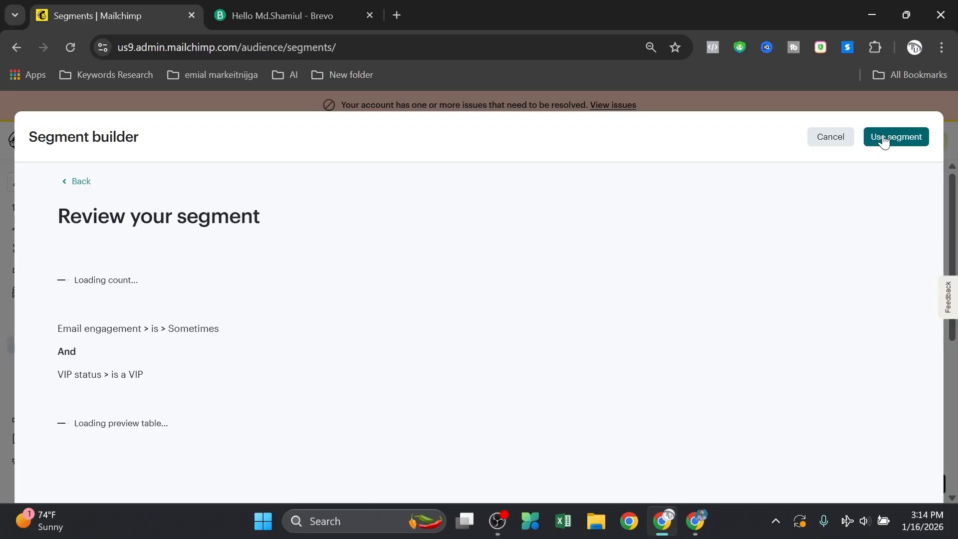
left_click(884, 140)
left_click(386, 308)
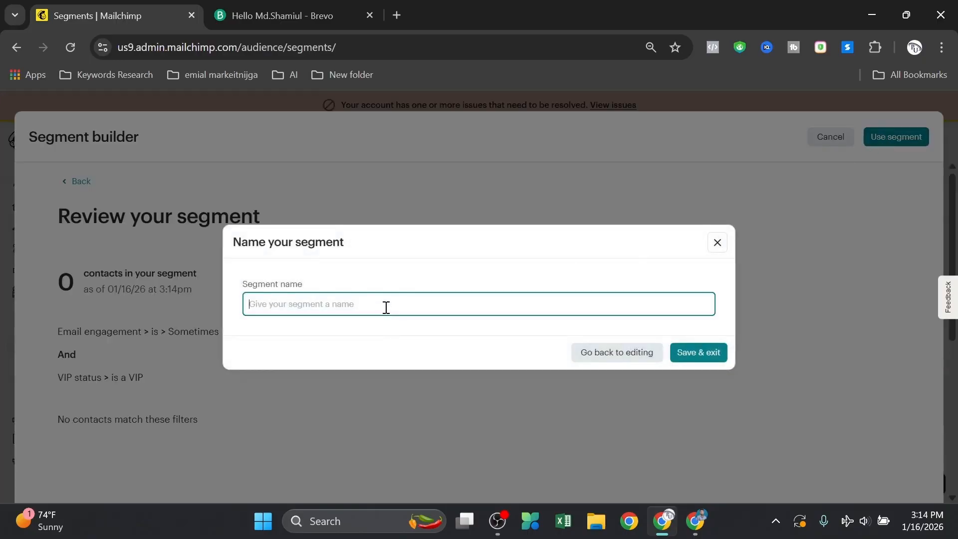
type("vip")
left_click(713, 355)
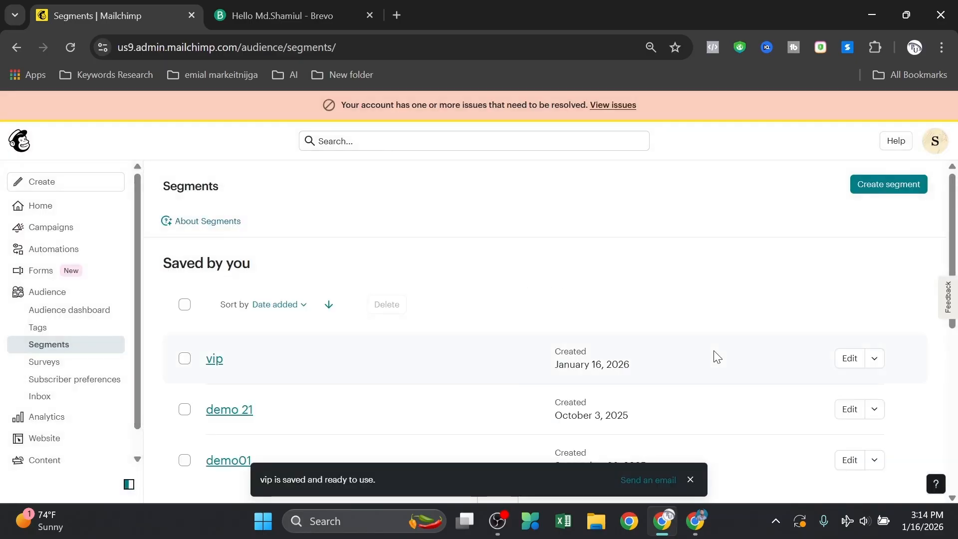
scroll(499, 349, "down", 1)
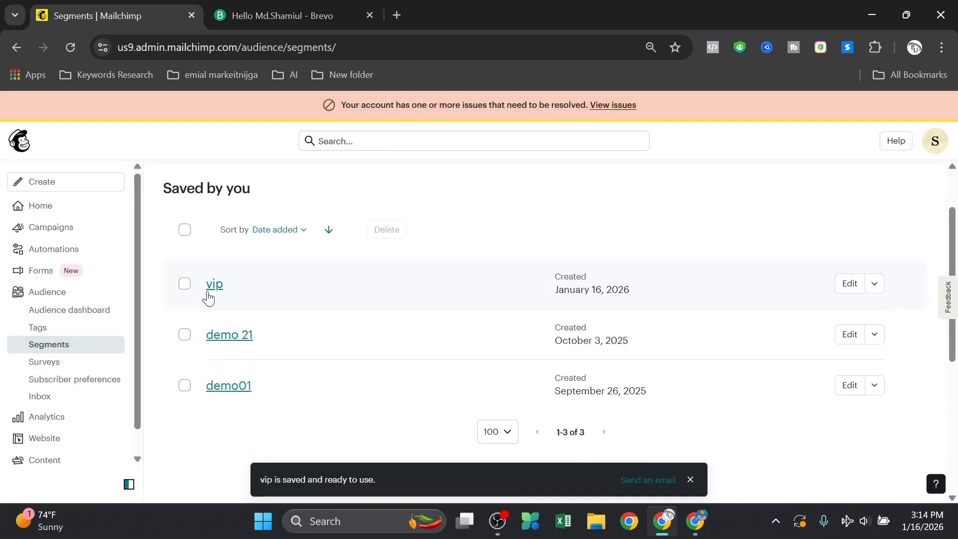
Glance at the Brevo home page, return to Mailchimp and open its Analytics section
left_click(220, 15)
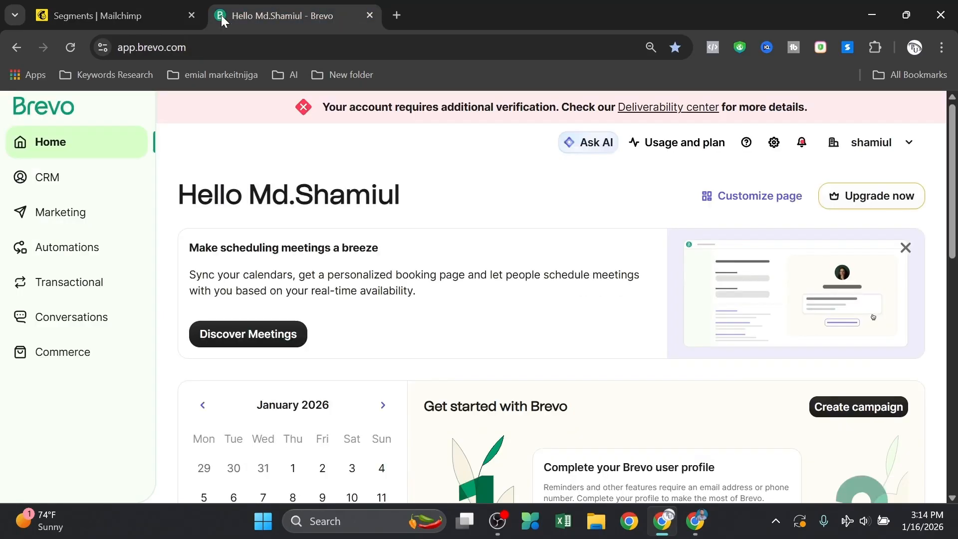
left_click(130, 10)
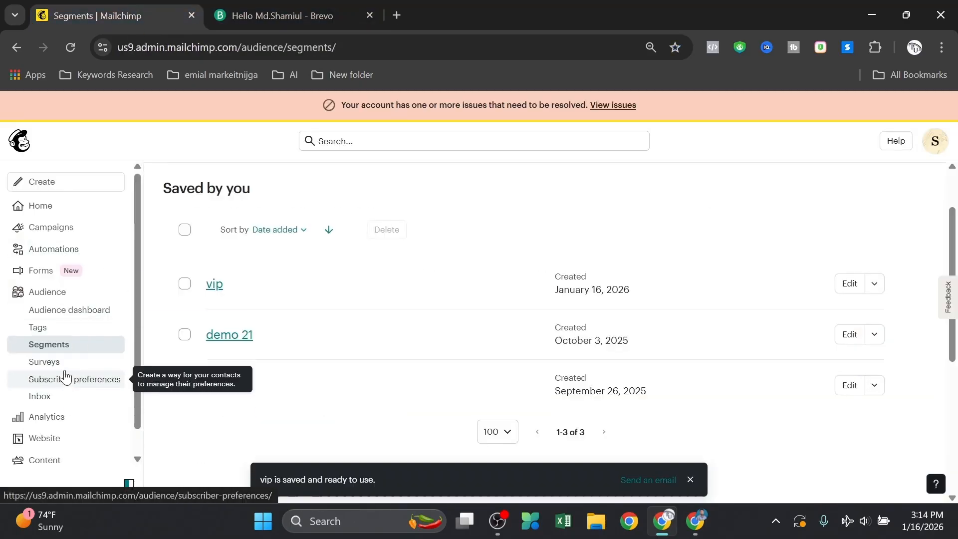
scroll(60, 375, "down", 1)
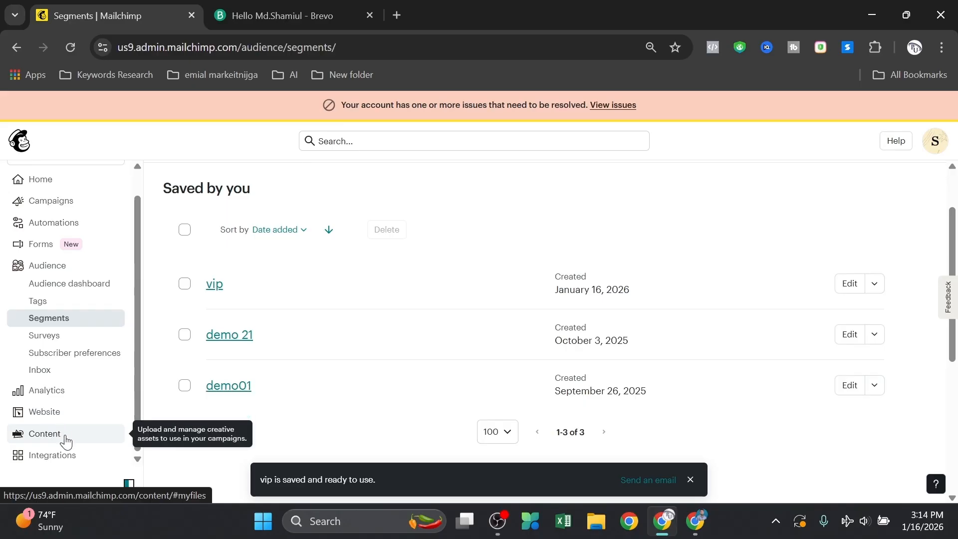
left_click(54, 394)
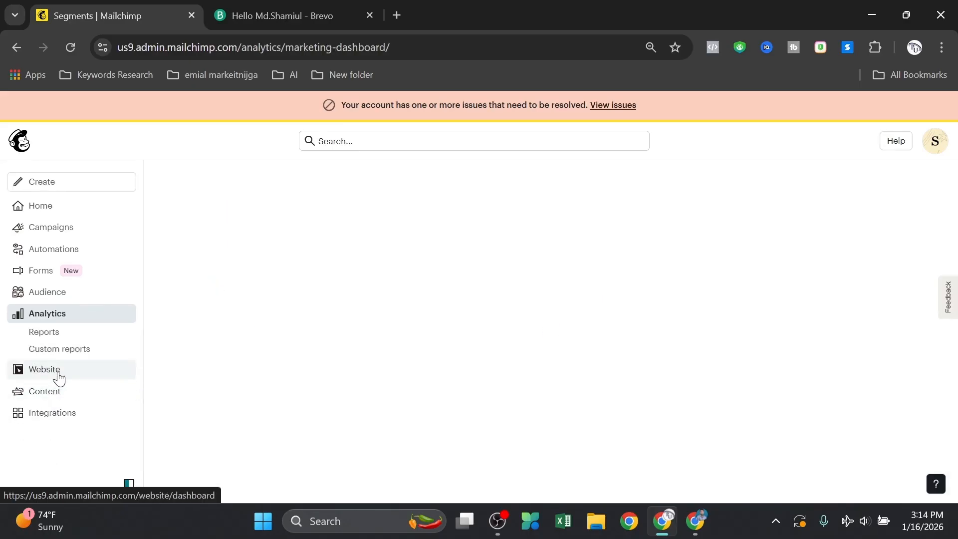
Switch to Brevo and examine the email campaigns in its Marketing section
left_click(333, 15)
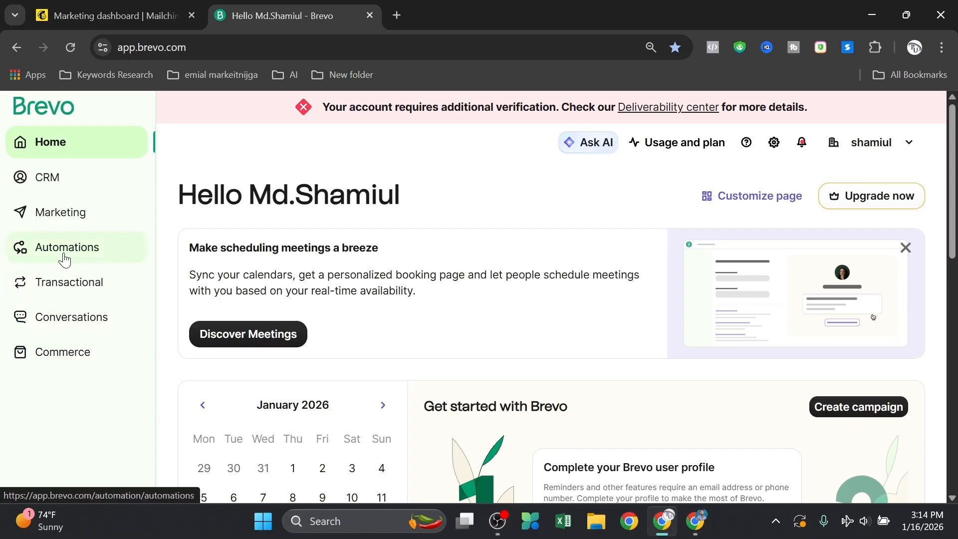
left_click(64, 225)
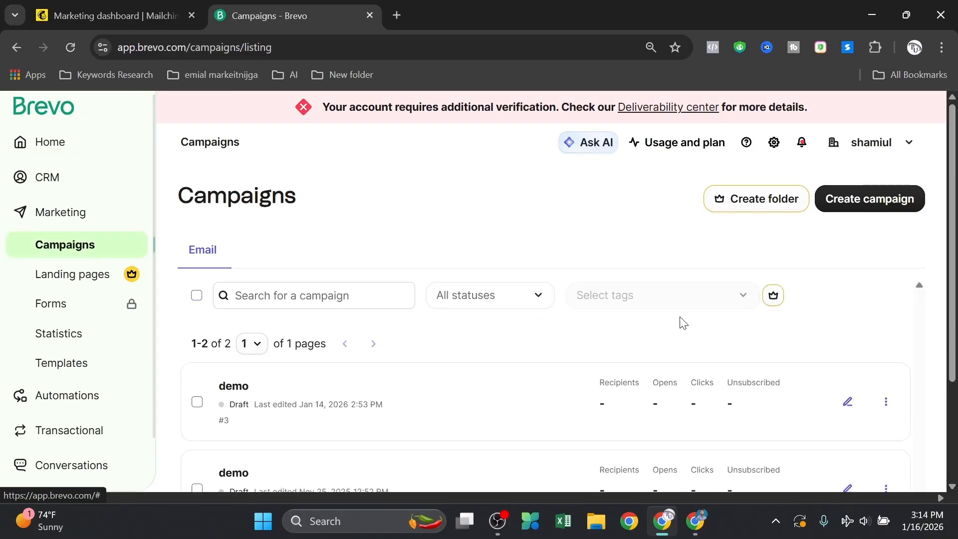
scroll(680, 324, "down", 3)
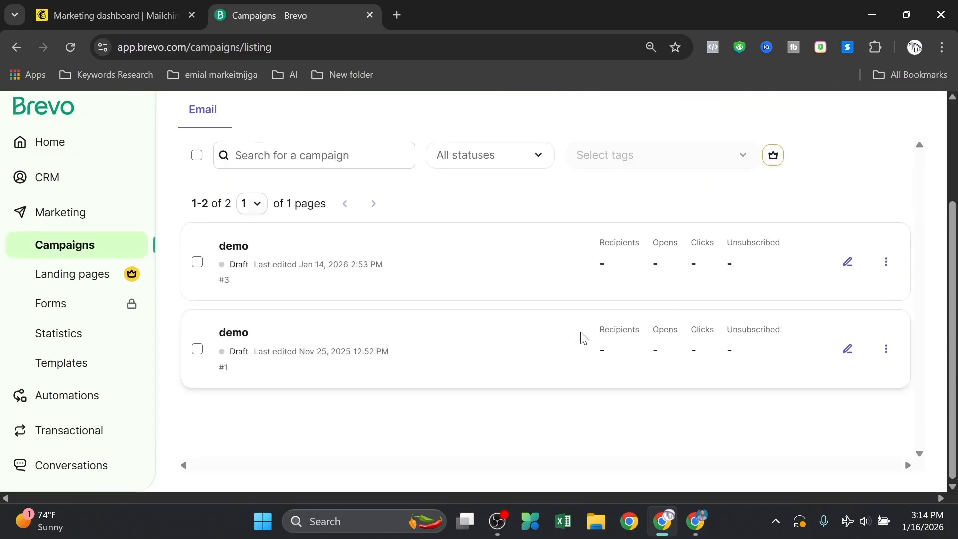
Open the "cc" Chrome profile and examine the open and click rates of the last campaigns on its Brevo home page
scroll(339, 189, "up", 3)
left_click(141, 15)
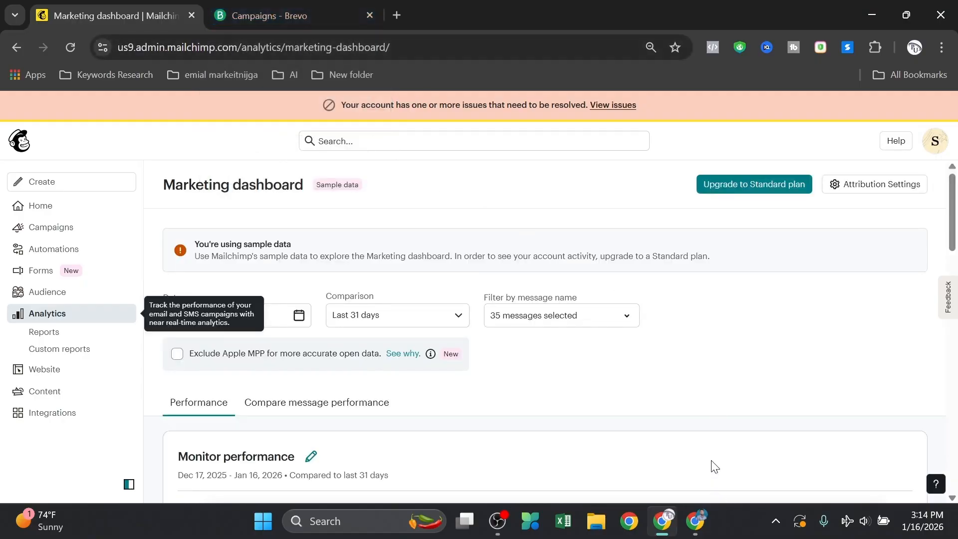
left_click(629, 522)
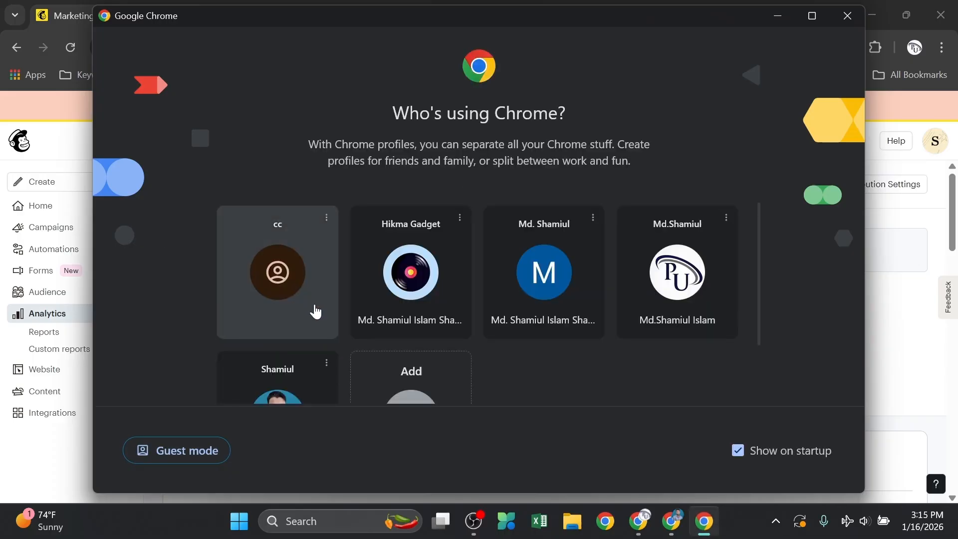
left_click(286, 298)
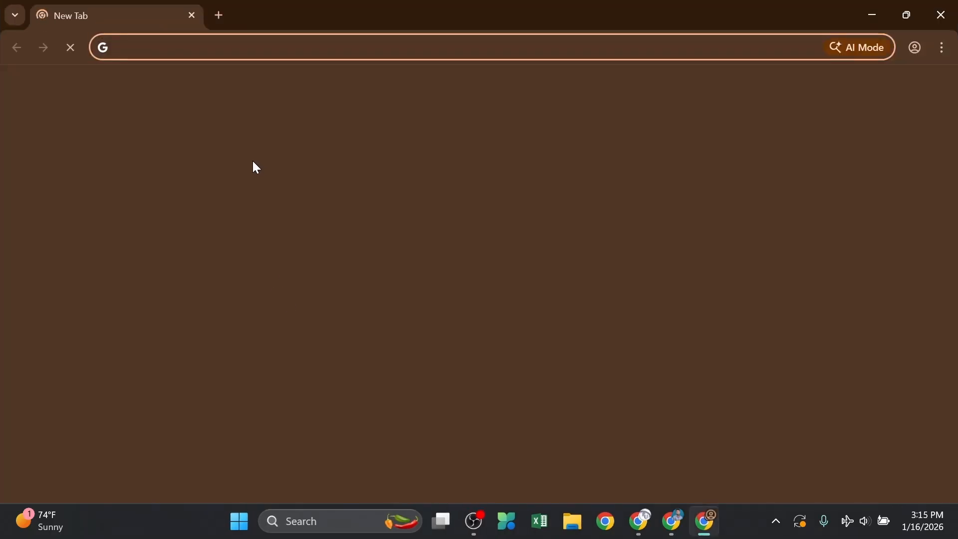
scroll(285, 275, "up", 1)
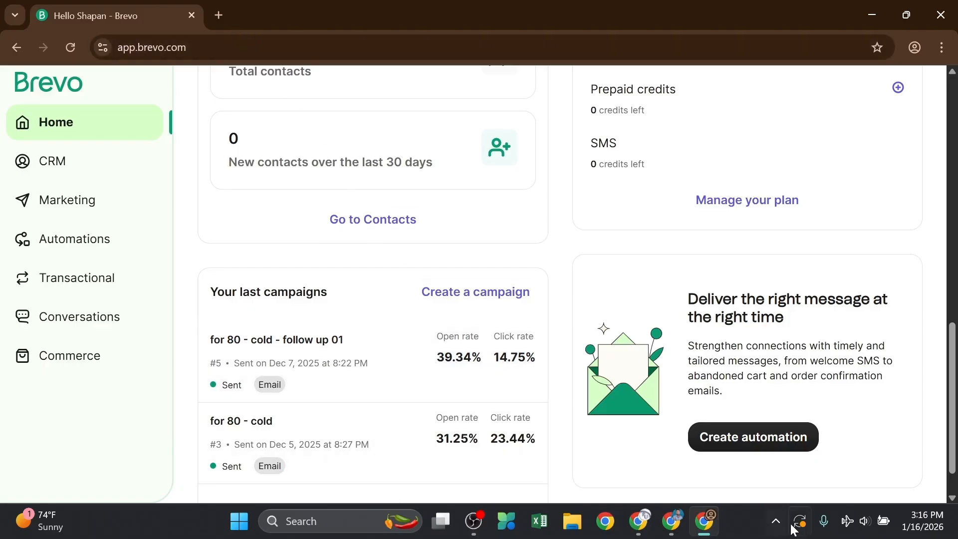
left_click(638, 521)
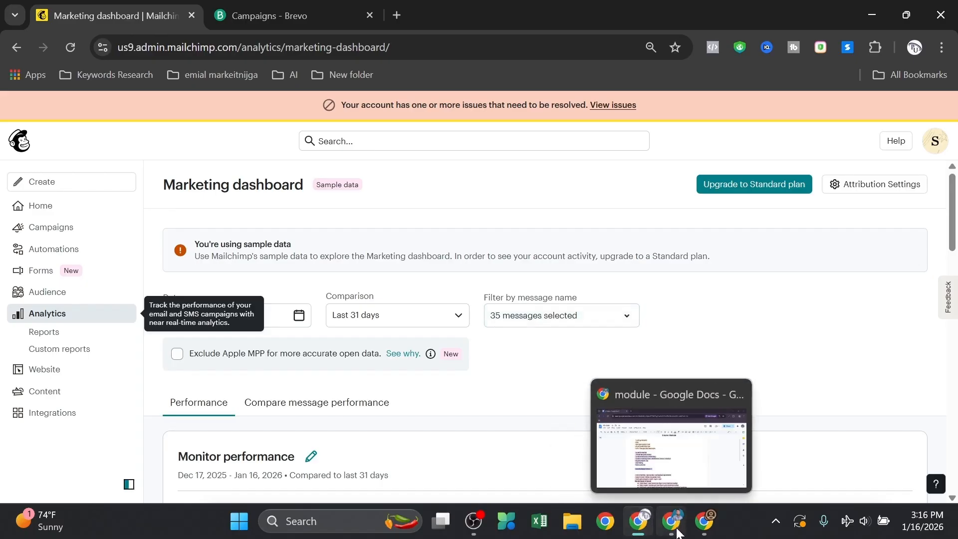
mouse_move(704, 522)
left_click(701, 491)
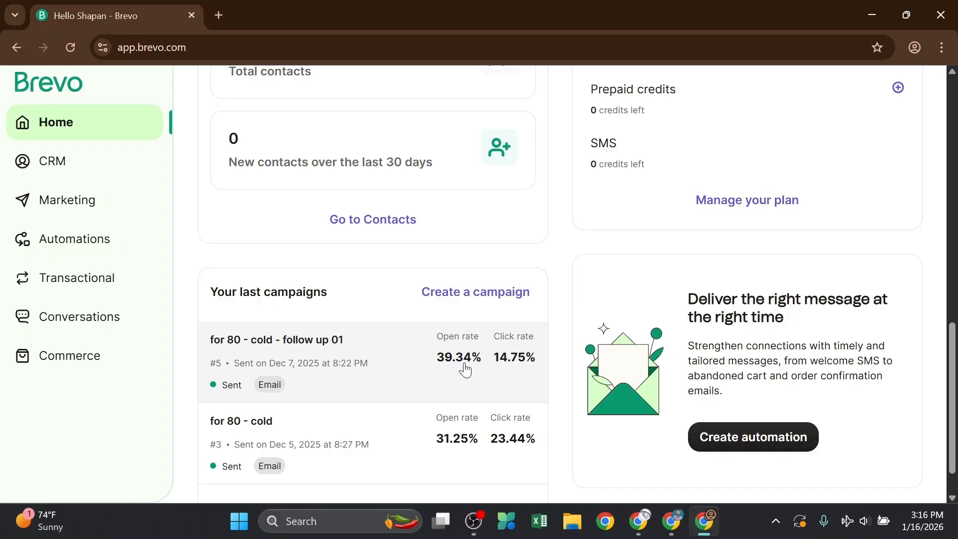
Glance at the course module document, close the second Brevo window and review the performance metrics on Mailchimp's Marketing dashboard
left_click(673, 522)
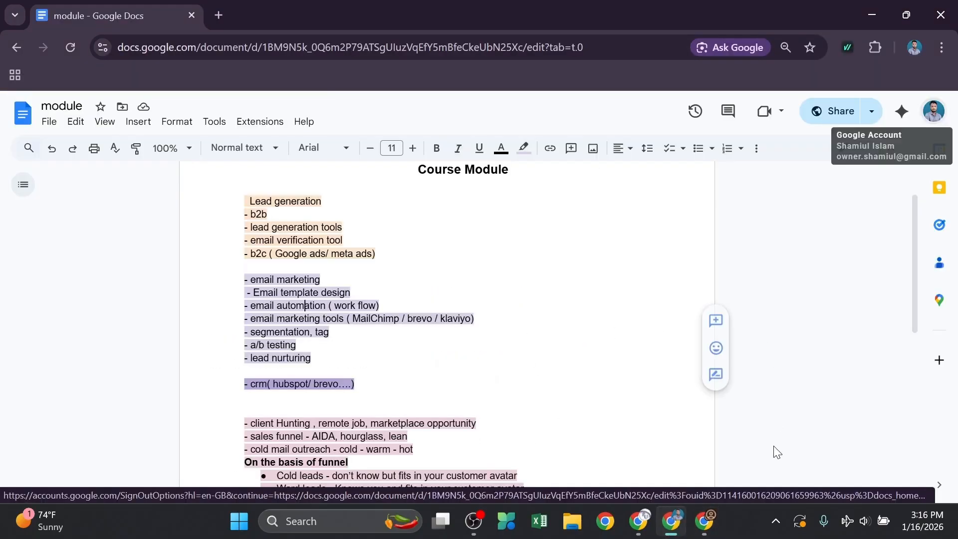
mouse_move(712, 529)
left_click(771, 394)
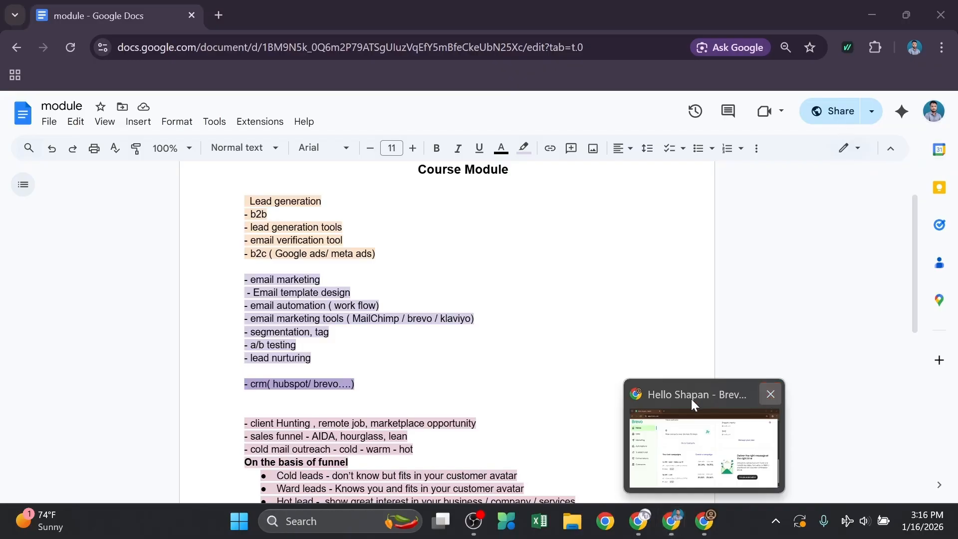
left_click(662, 519)
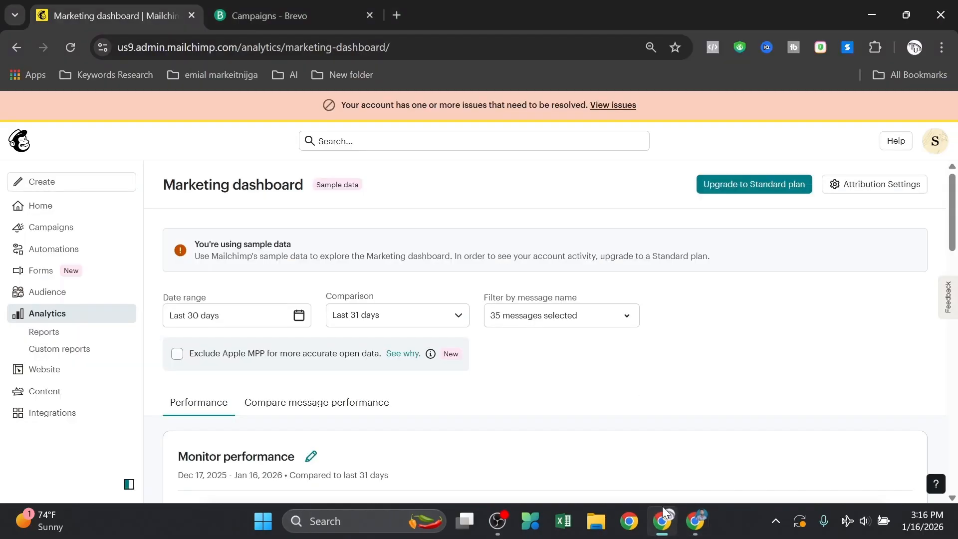
scroll(336, 336, "down", 2)
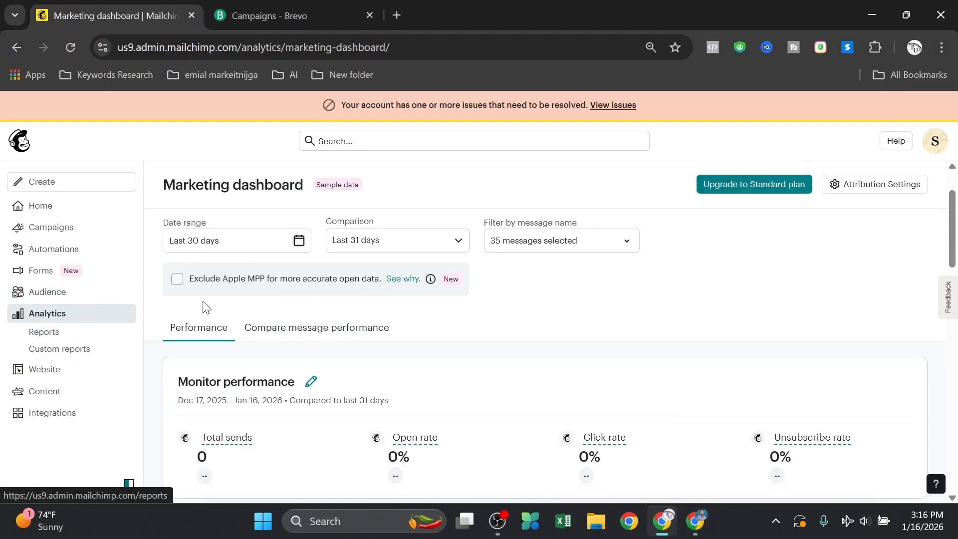
scroll(238, 344, "down", 3)
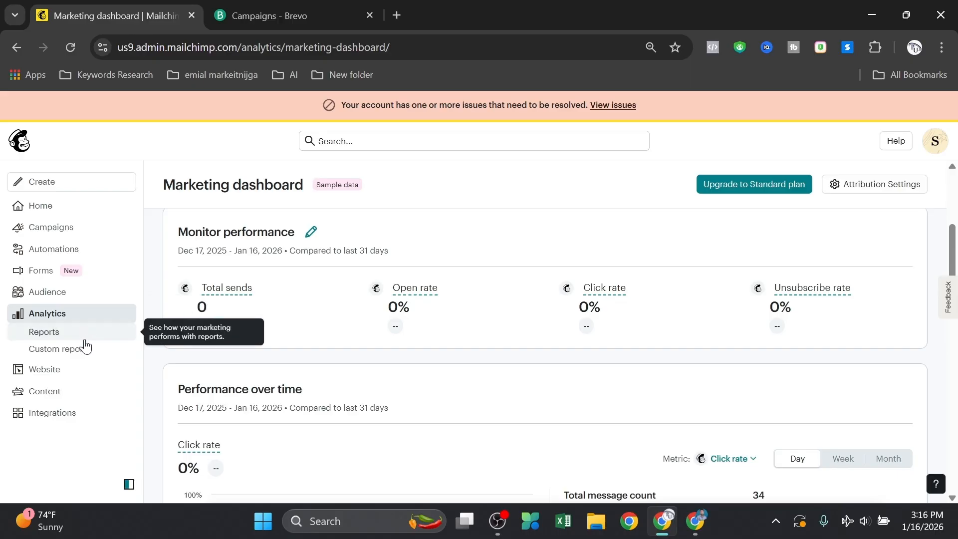
Switch to Brevo and examine the recipients, opens, clicks and unsubscribed figures in the email campaign list
left_click(270, 14)
scroll(55, 333, "down", 1)
scroll(69, 369, "down", 3)
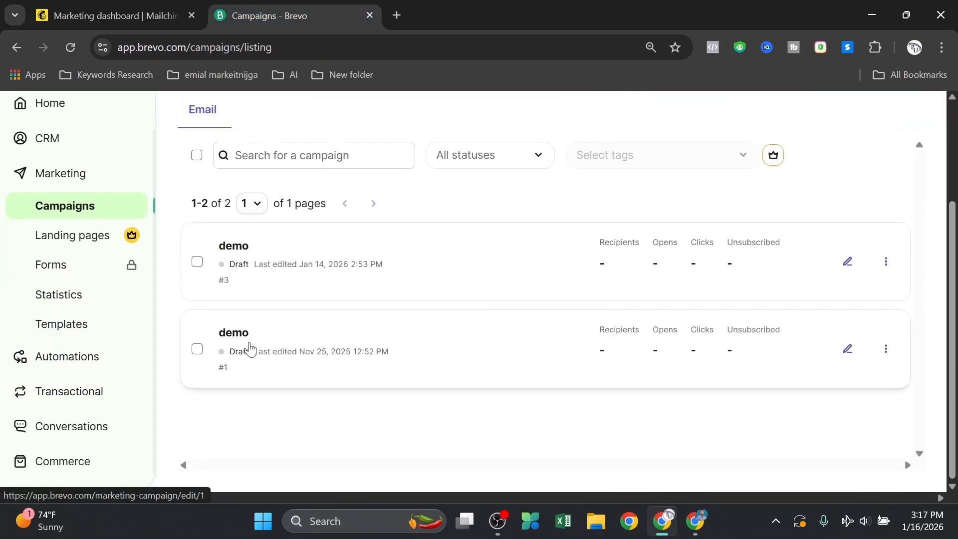
scroll(150, 234, "up", 3)
scroll(342, 430, "down", 3)
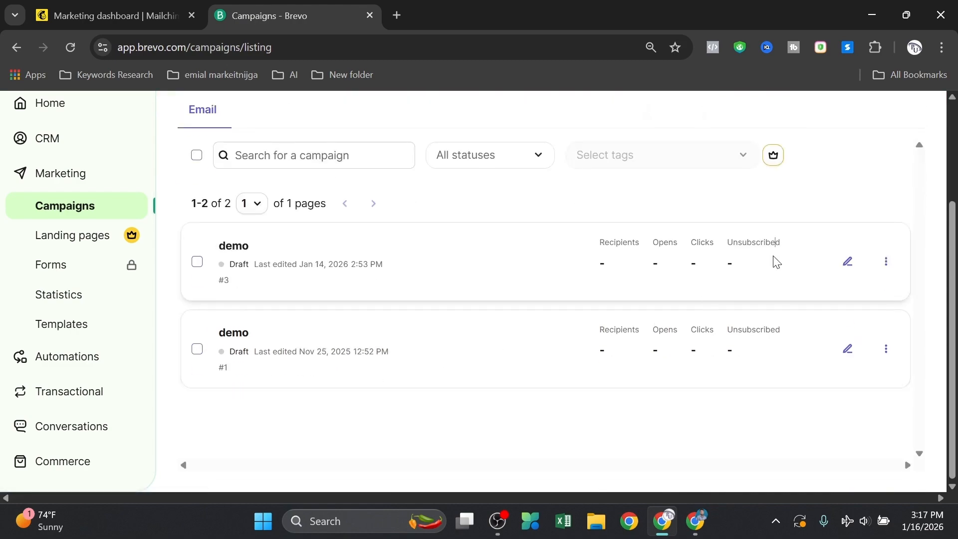
Open the "demo" draft last edited Jan 14, 2026, review its sender, recipients and subject settings, and return to the campaign list
left_click(313, 267)
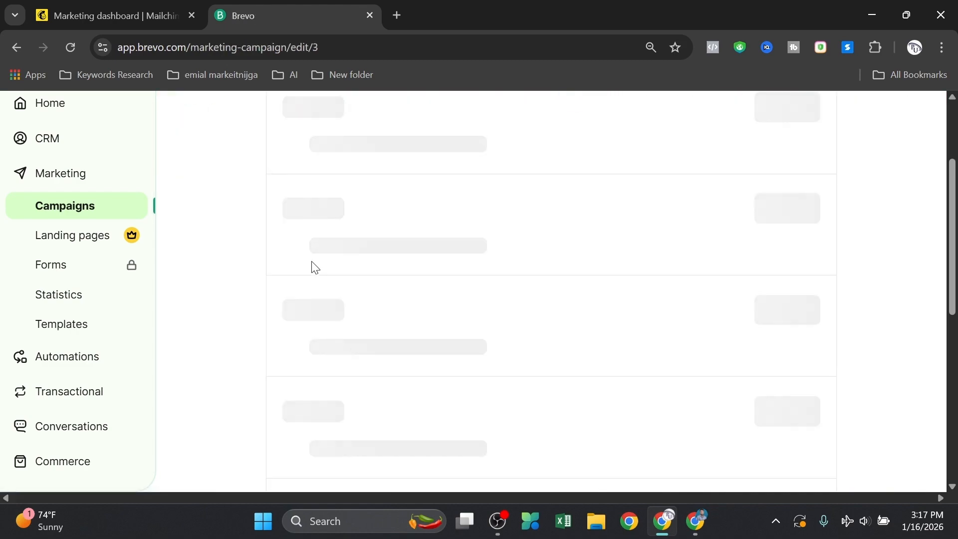
scroll(426, 253, "down", 3)
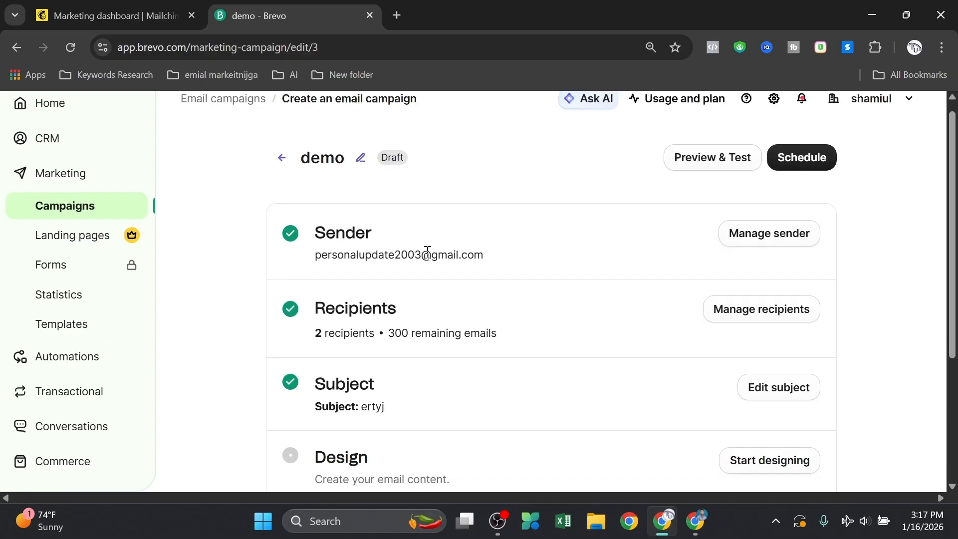
scroll(432, 259, "up", 3)
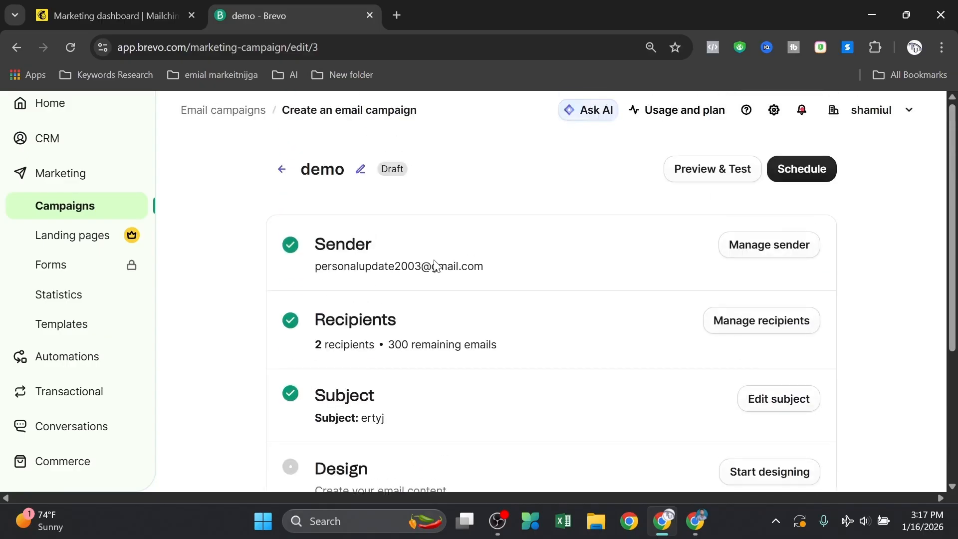
left_click(279, 176)
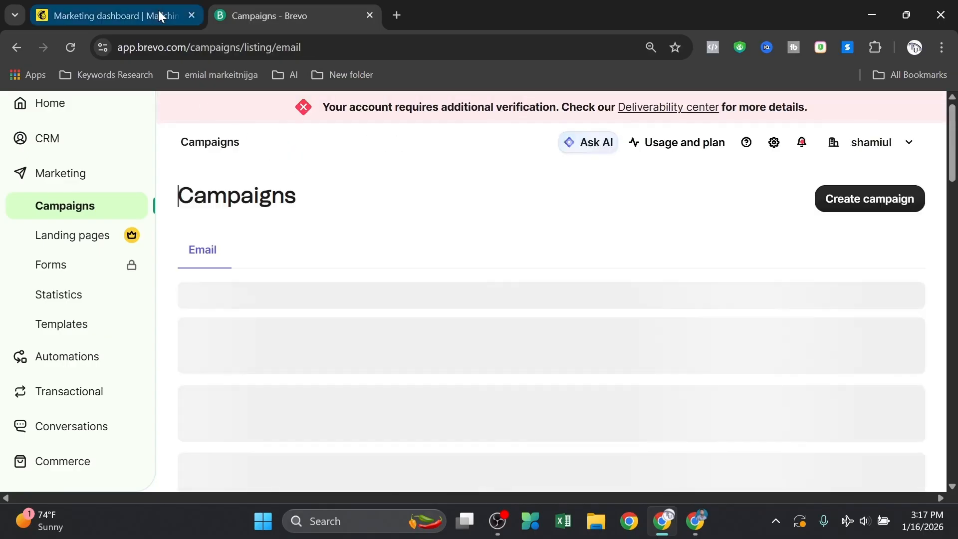
scroll(80, 296, "down", 2)
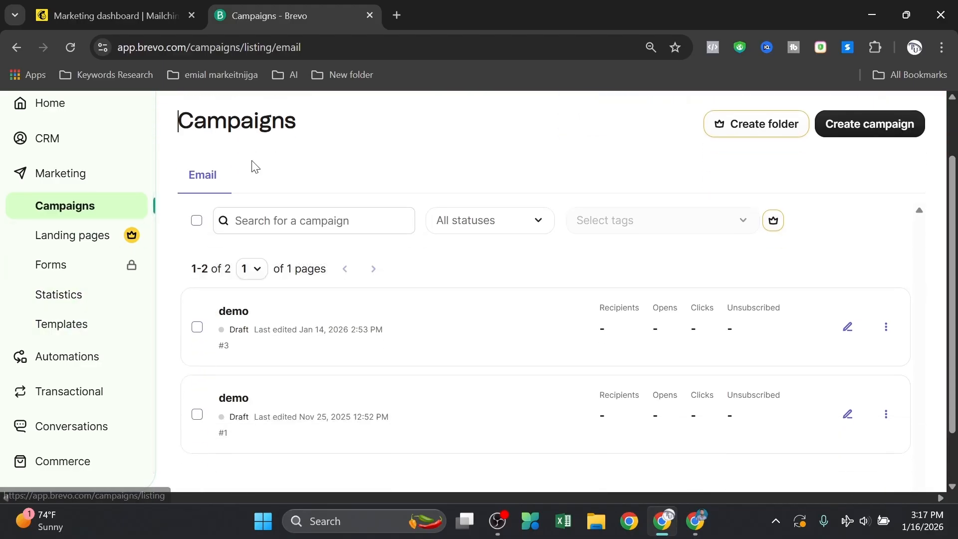
scroll(253, 164, "up", 2)
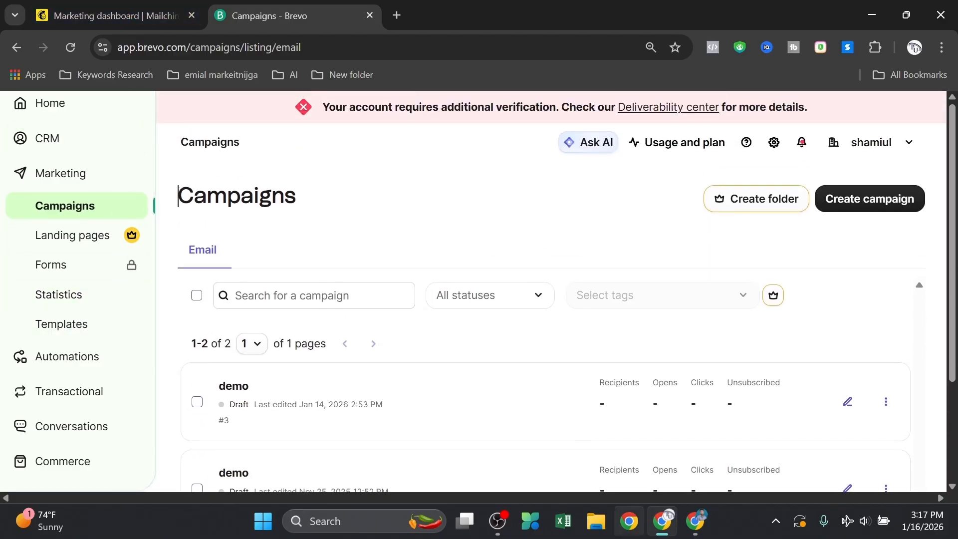
Switch to the "module" Google Doc and highlight the email marketing topics, from marketing tools and a/b testing to Email template design
left_click(695, 522)
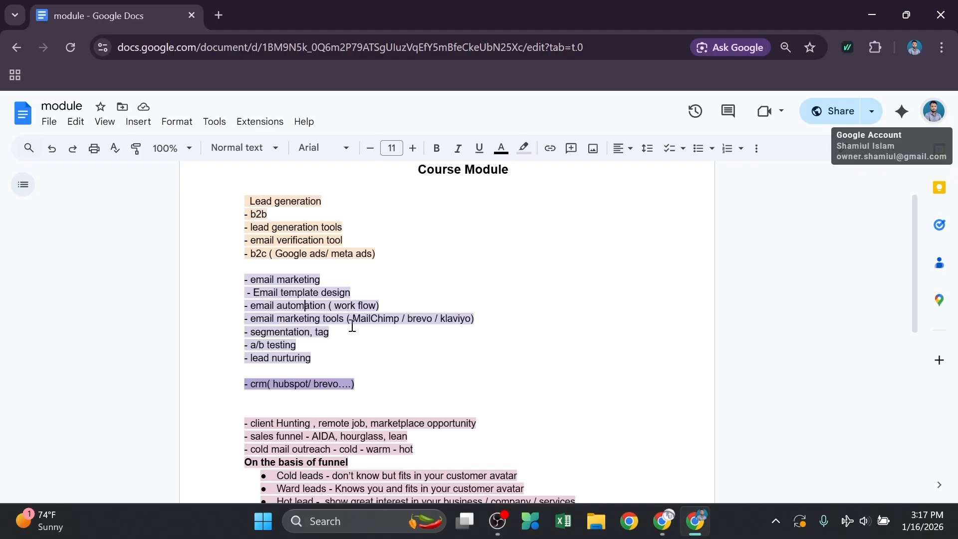
double_click(291, 322)
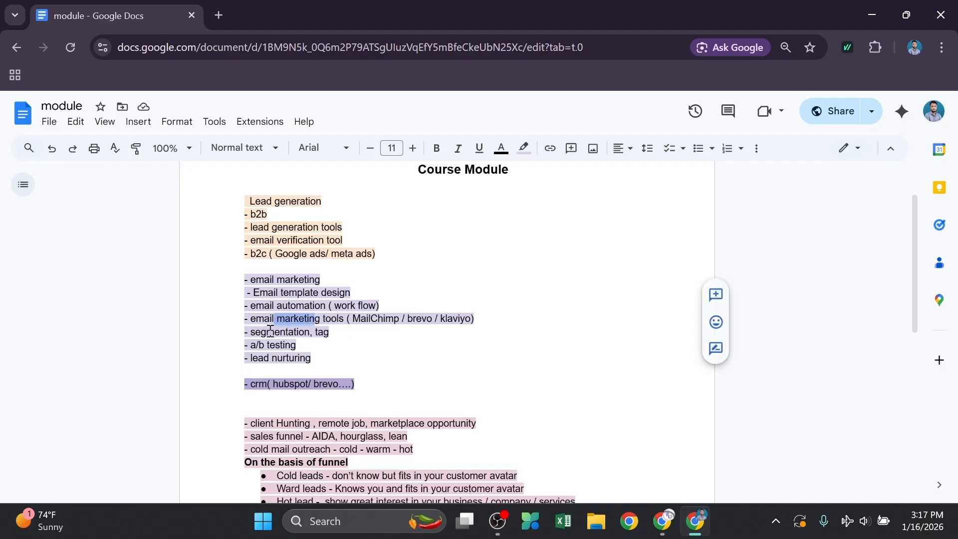
left_click_drag(268, 331, 315, 344)
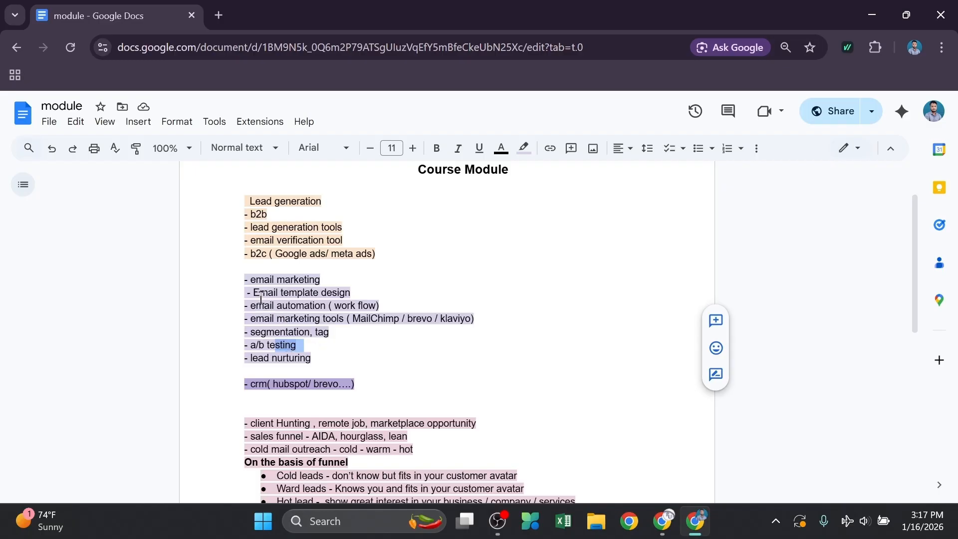
left_click_drag(261, 297, 332, 292)
left_click_drag(269, 306, 314, 306)
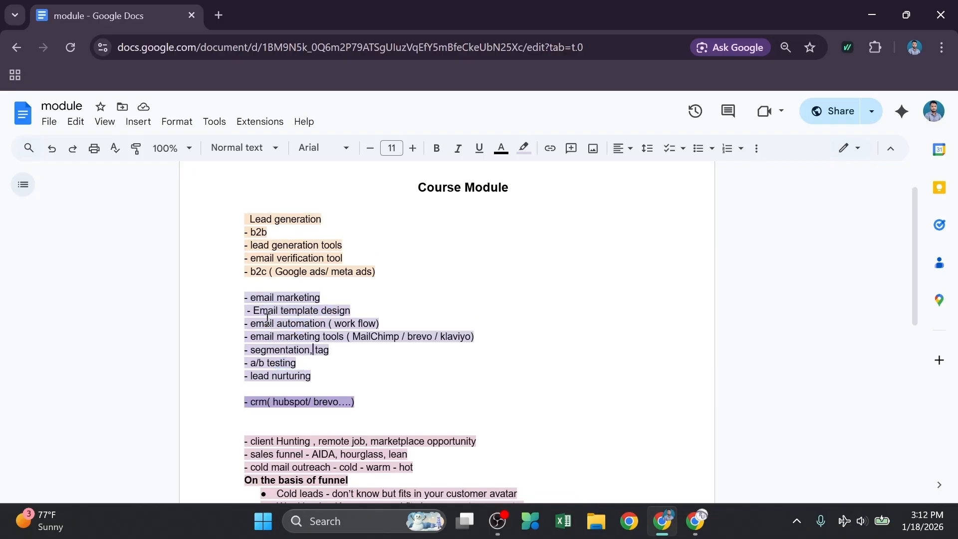
left_click_drag(253, 313, 352, 310)
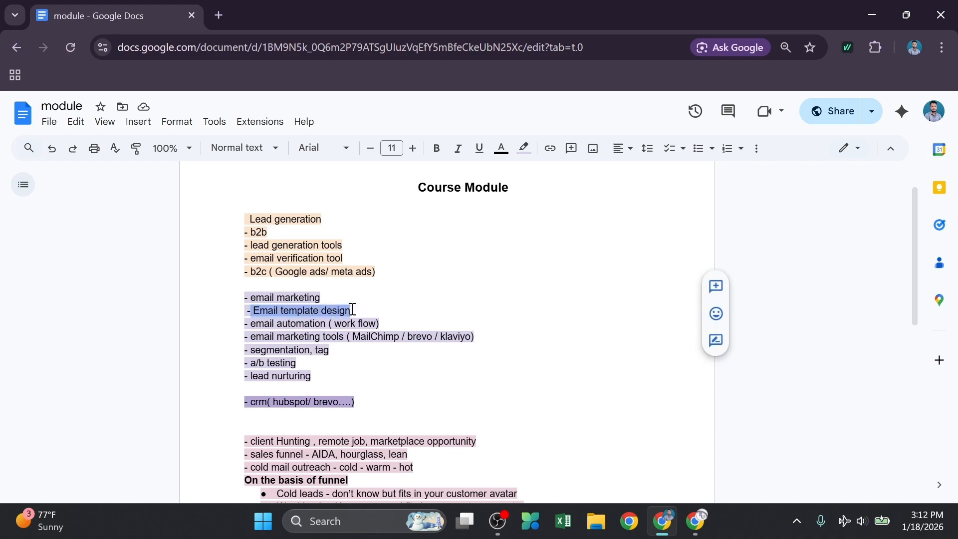
Switch to Mailchimp, open the email templates under Content and start creating a new template
left_click(695, 520)
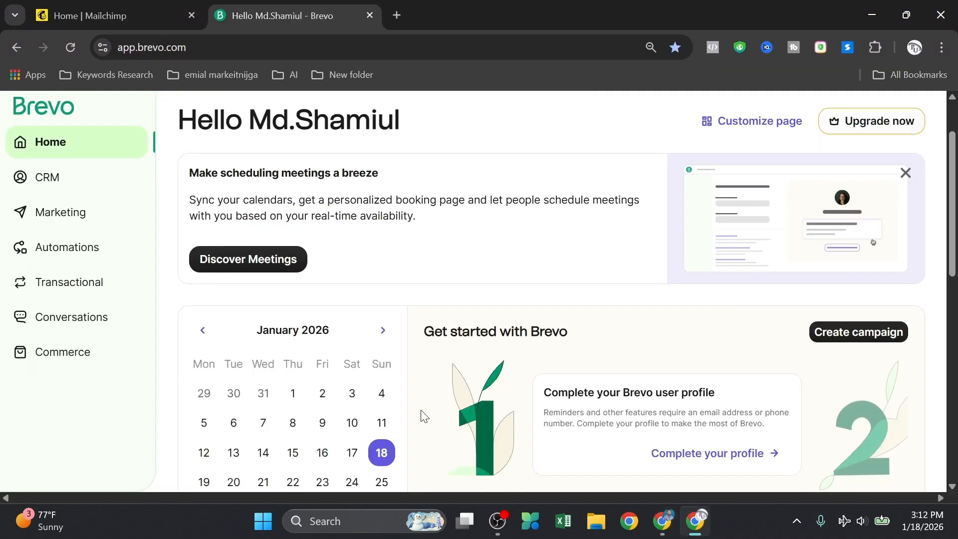
left_click(106, 11)
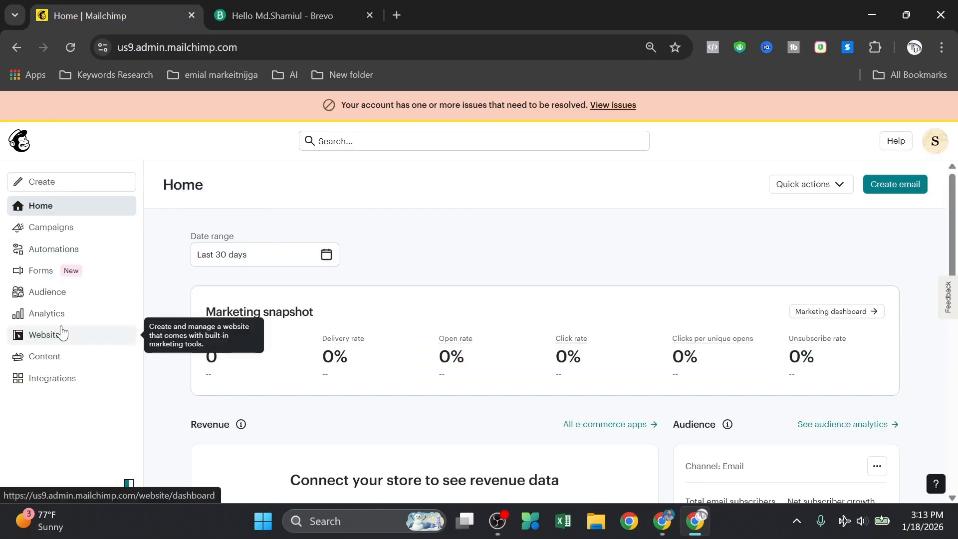
left_click(72, 359)
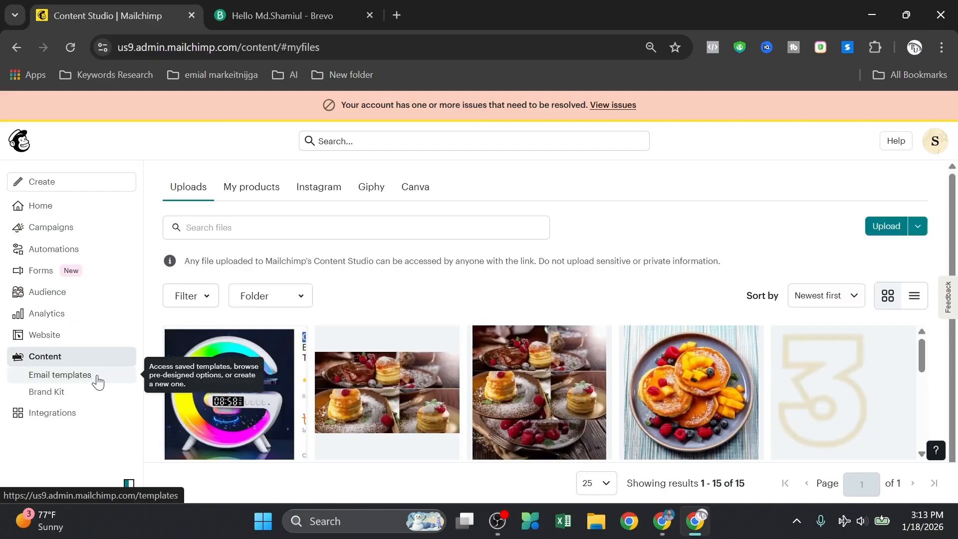
left_click(83, 382)
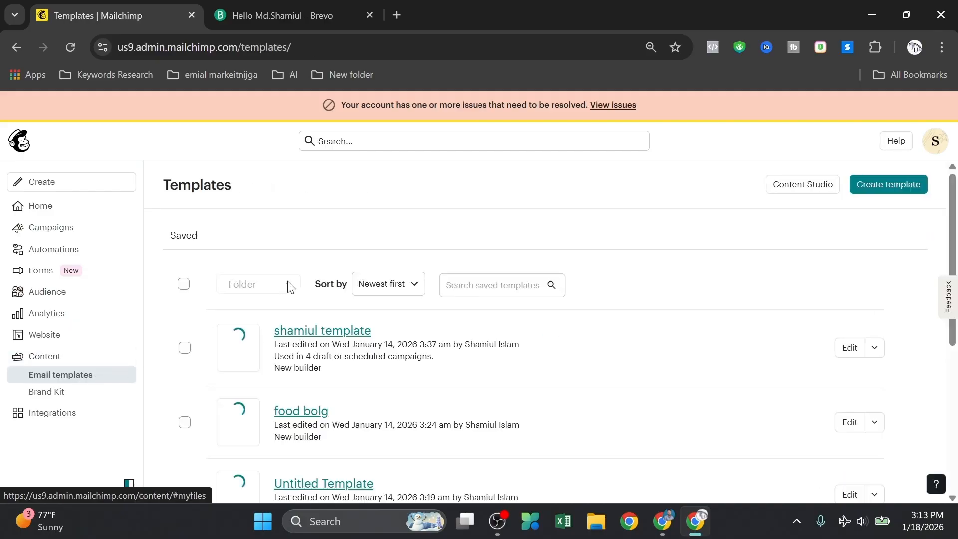
left_click(897, 189)
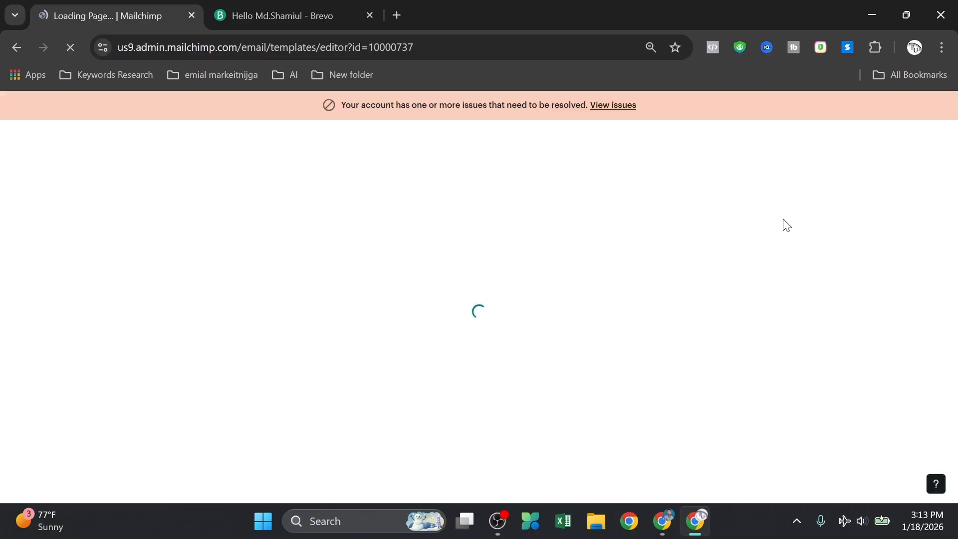
Open the Templates section of Brevo's Marketing area, check Mailchimp's template selection page and return to Brevo
left_click(264, 10)
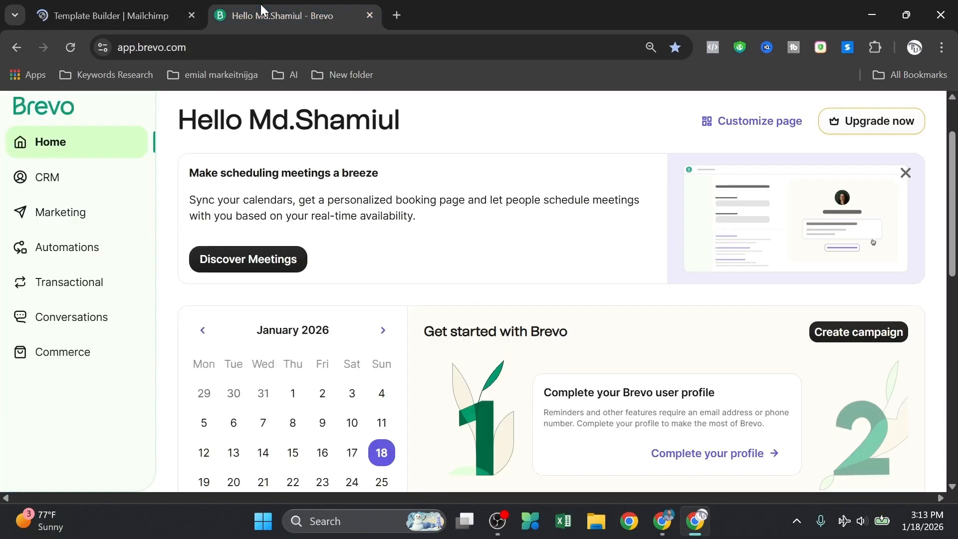
left_click(66, 222)
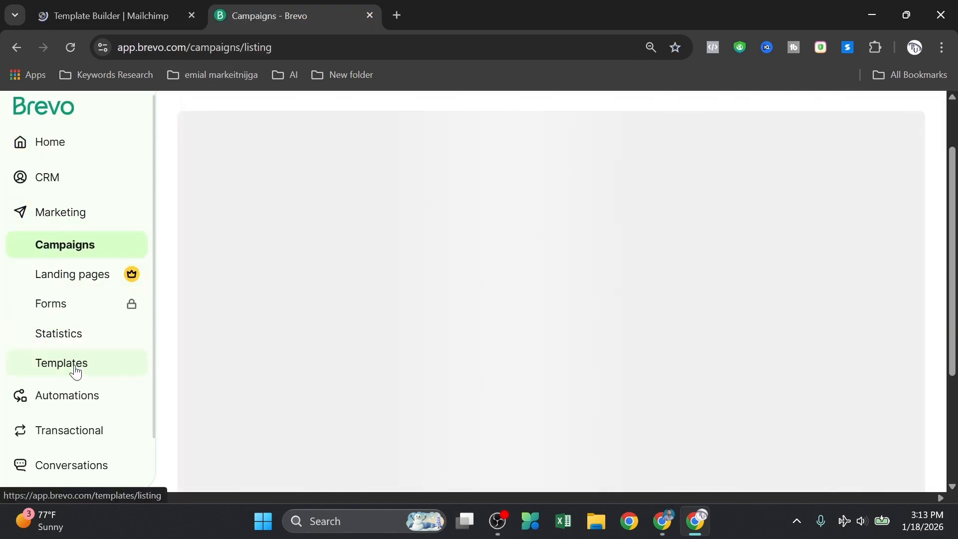
left_click(77, 368)
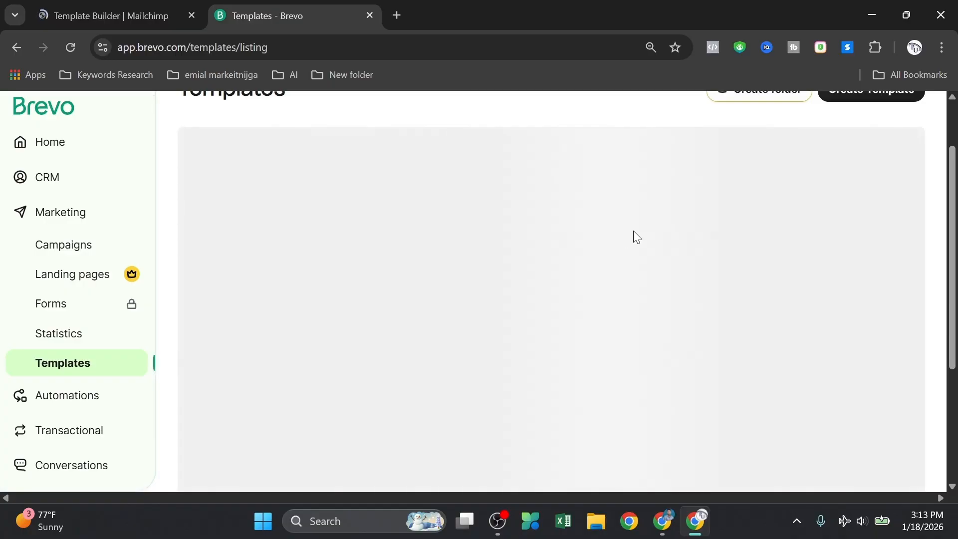
scroll(643, 224, "down", 2)
scroll(663, 249, "up", 2)
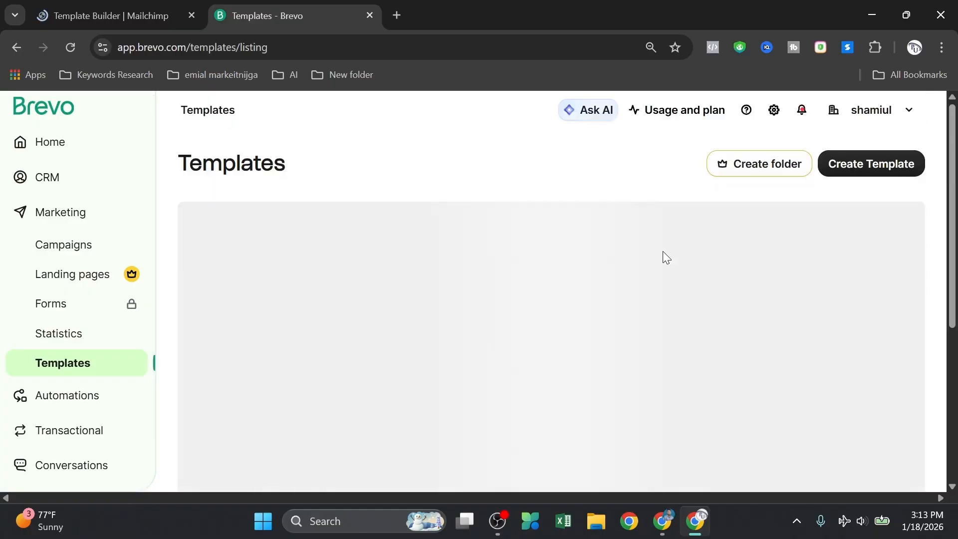
scroll(662, 252, "down", 1)
left_click(174, 6)
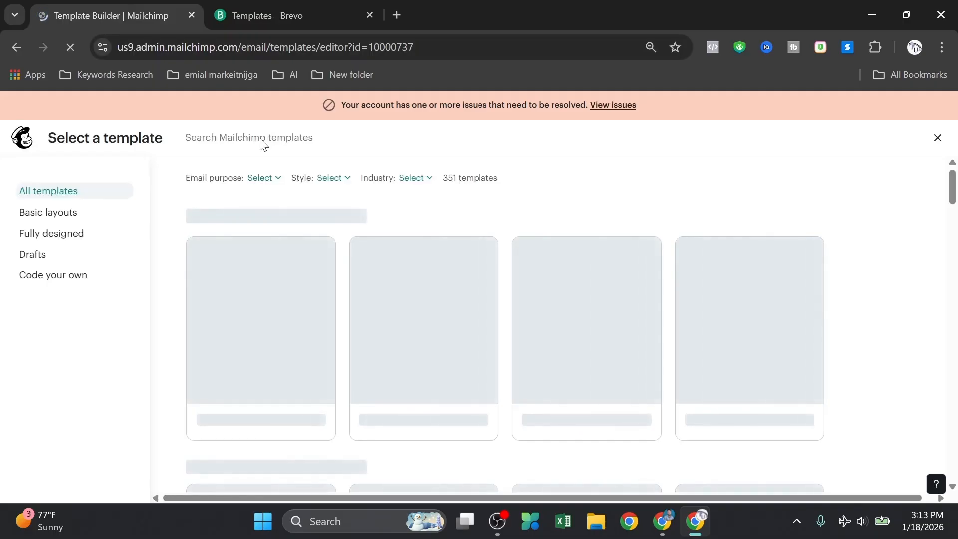
left_click(296, 8)
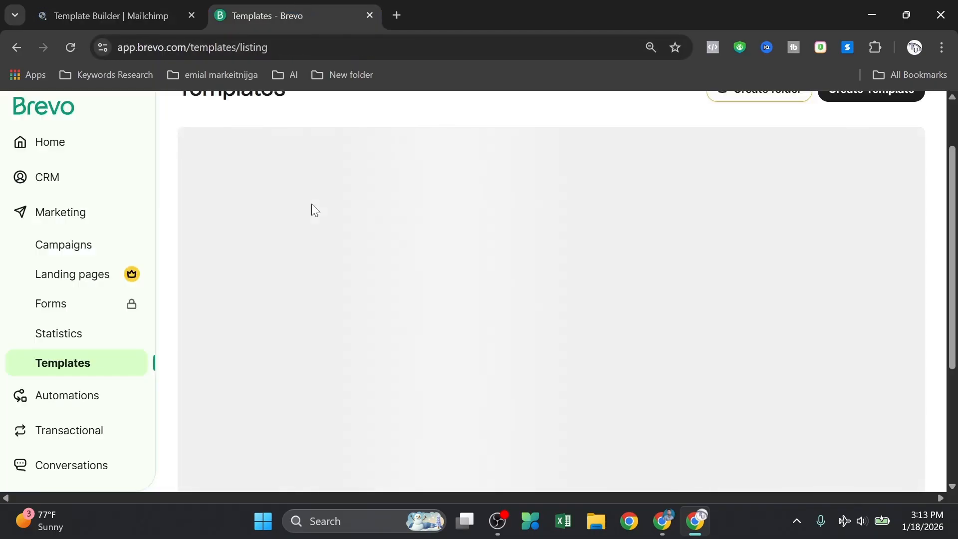
Switch to Mailchimp and examine its template gallery, from the basic layouts through the Newsletter, Announce, Sell products and Sell services categories
key("ctrl+Tab")
scroll(289, 227, "down", 3)
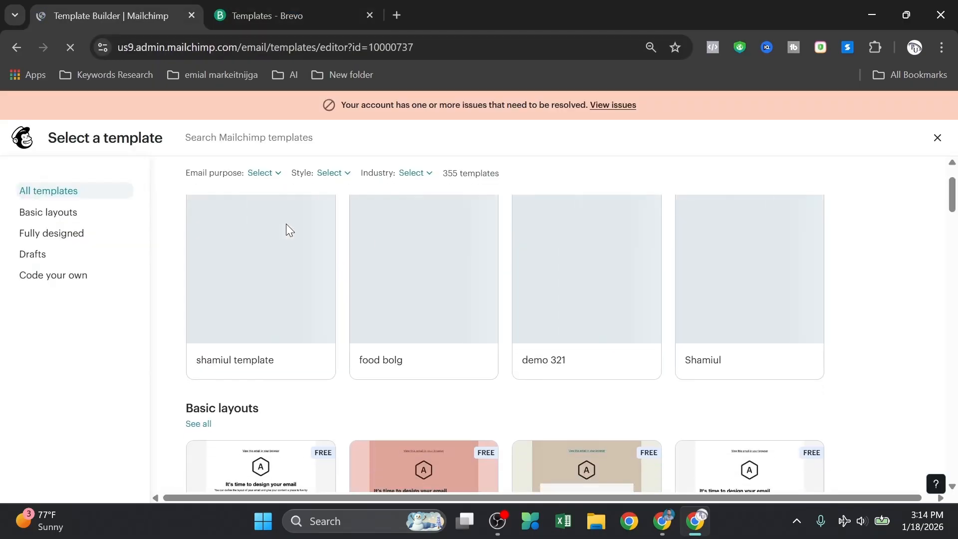
scroll(418, 328, "down", 1)
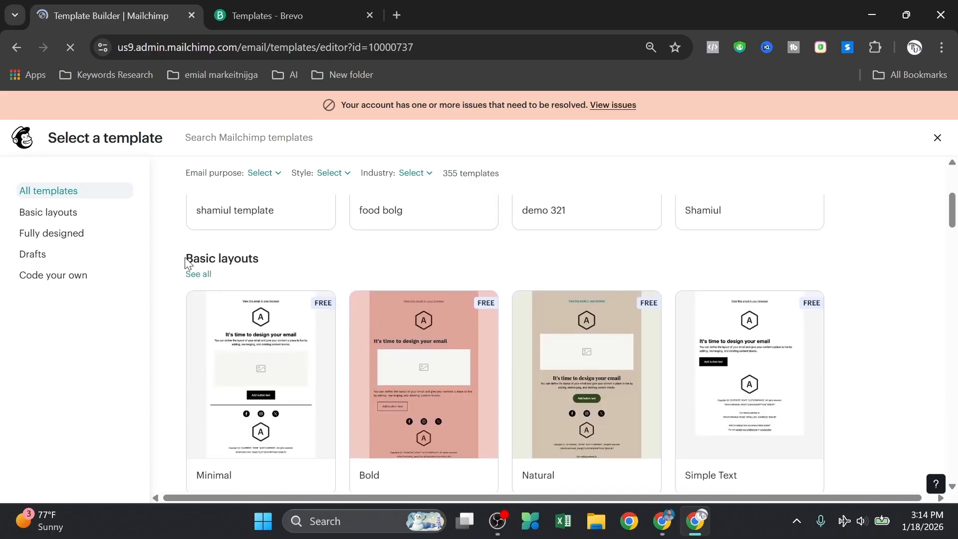
scroll(256, 262, "down", 1)
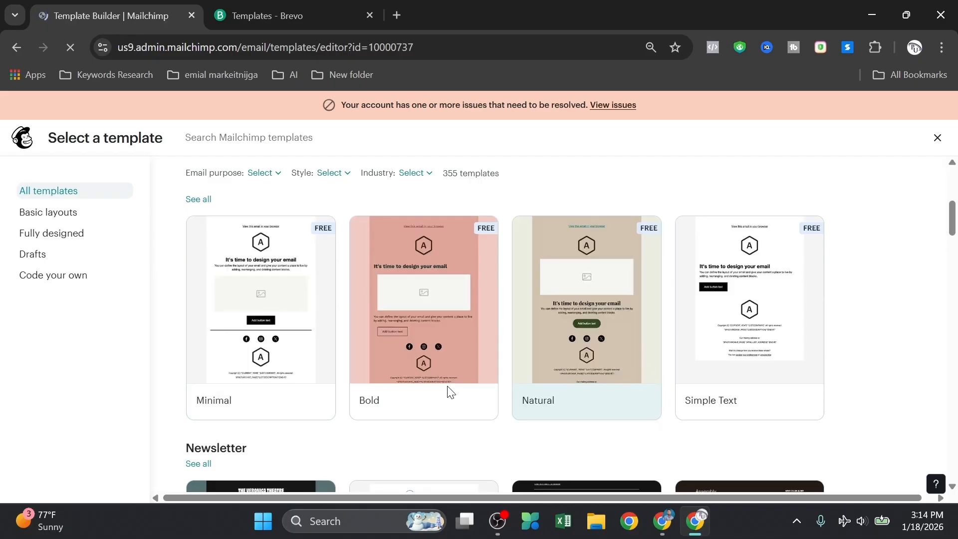
scroll(659, 332, "down", 3)
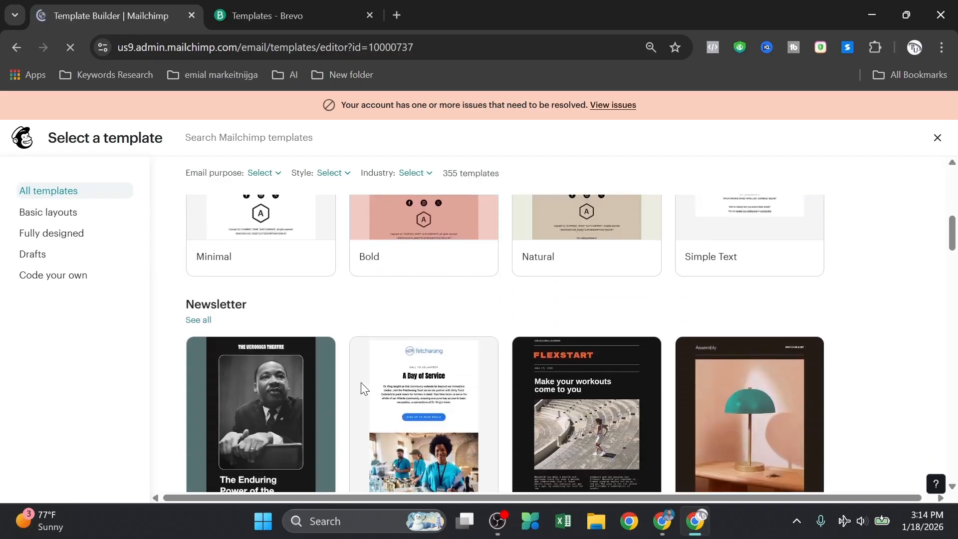
scroll(349, 374, "down", 1)
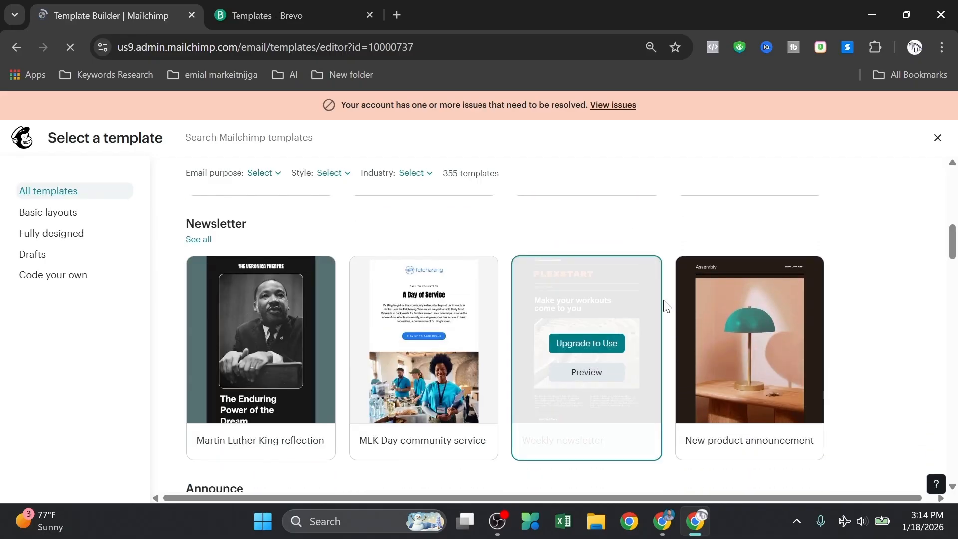
scroll(664, 307, "down", 1)
scroll(624, 320, "down", 3)
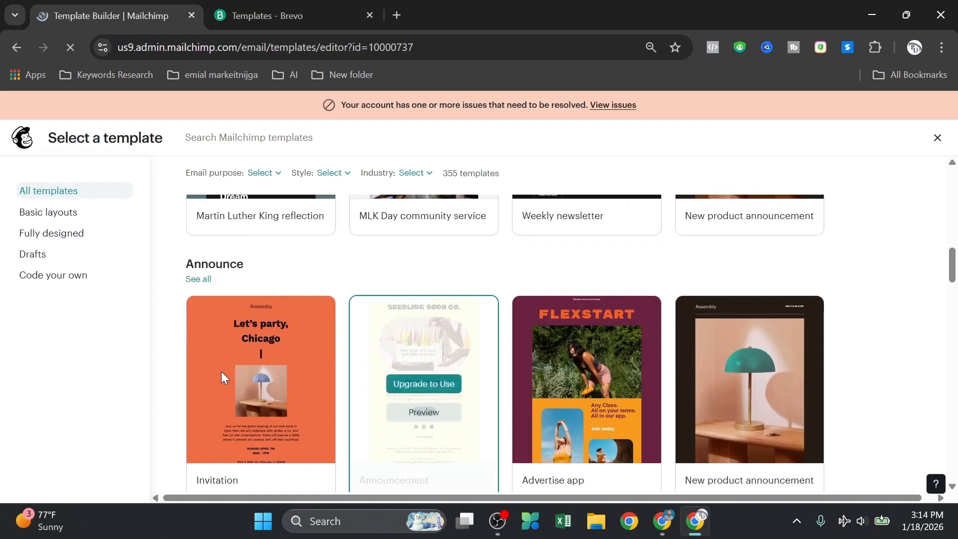
scroll(689, 342, "down", 6)
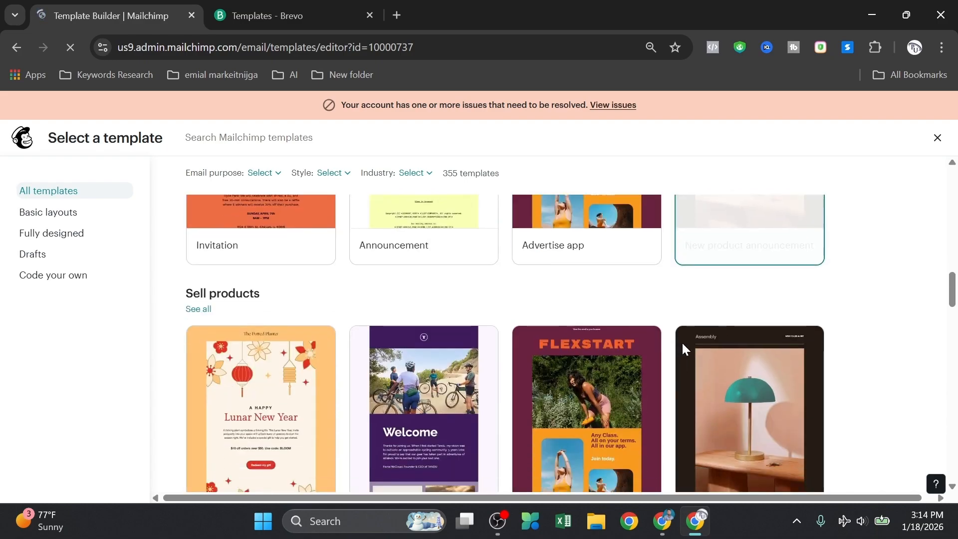
scroll(546, 357, "down", 9)
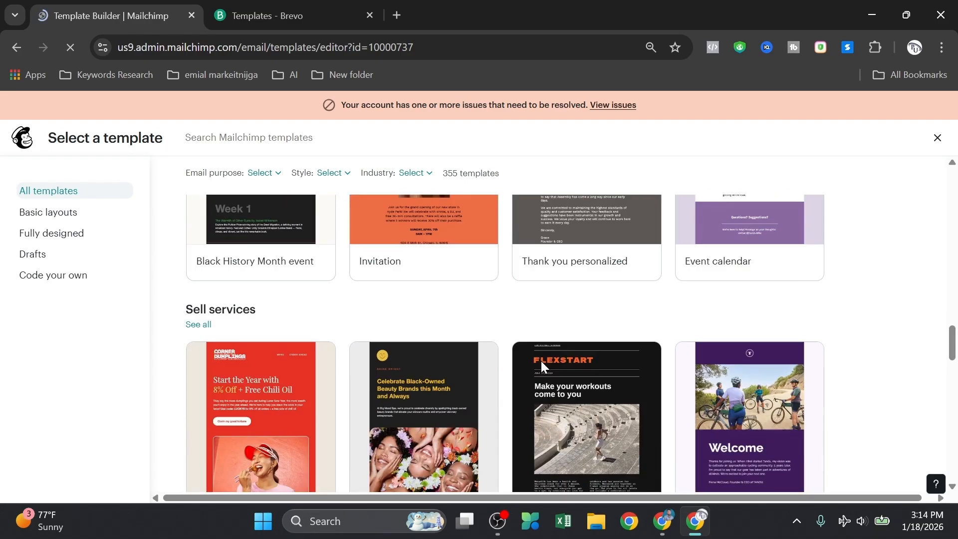
scroll(529, 380, "up", 20)
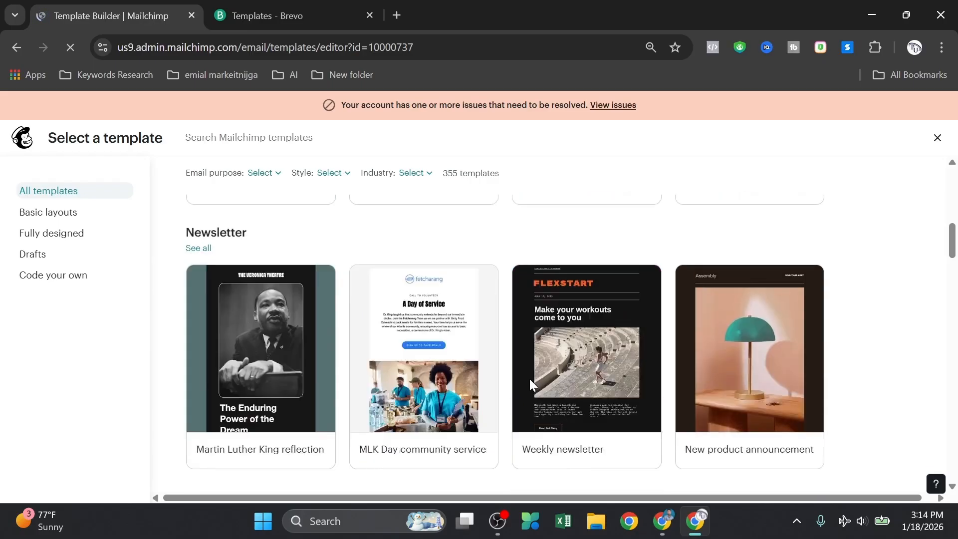
Browse the template gallery and show all templates in the Basic layouts category
scroll(529, 380, "up", 7)
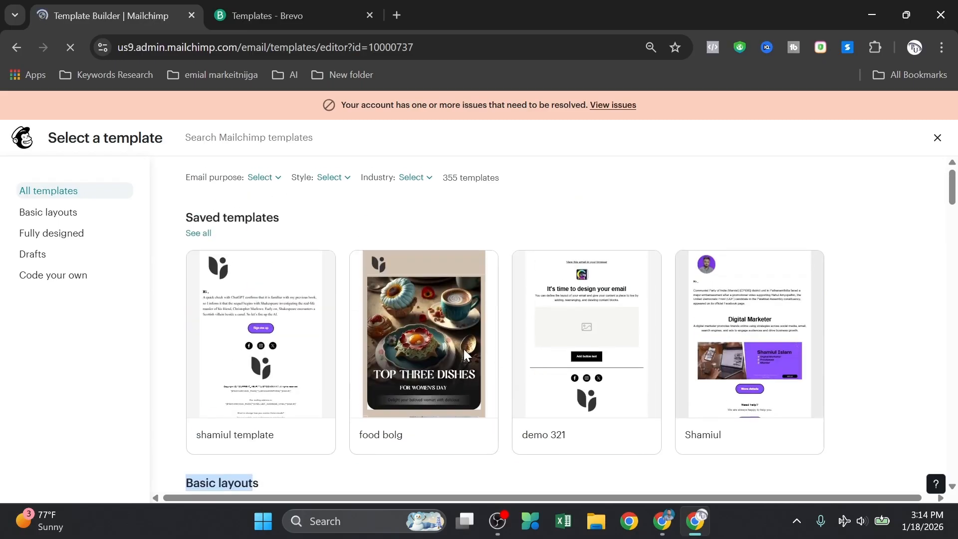
scroll(463, 348, "down", 3)
scroll(408, 331, "down", 3)
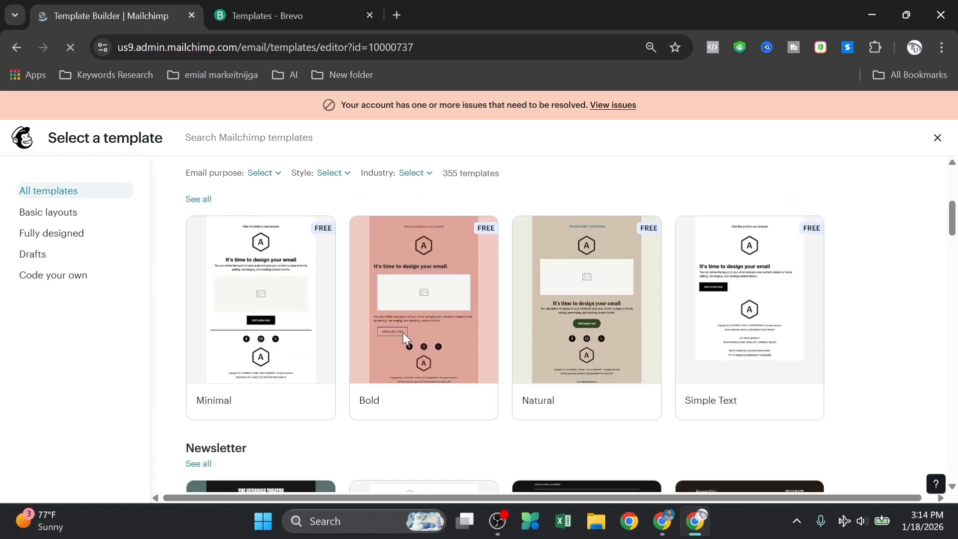
scroll(280, 382, "up", 2)
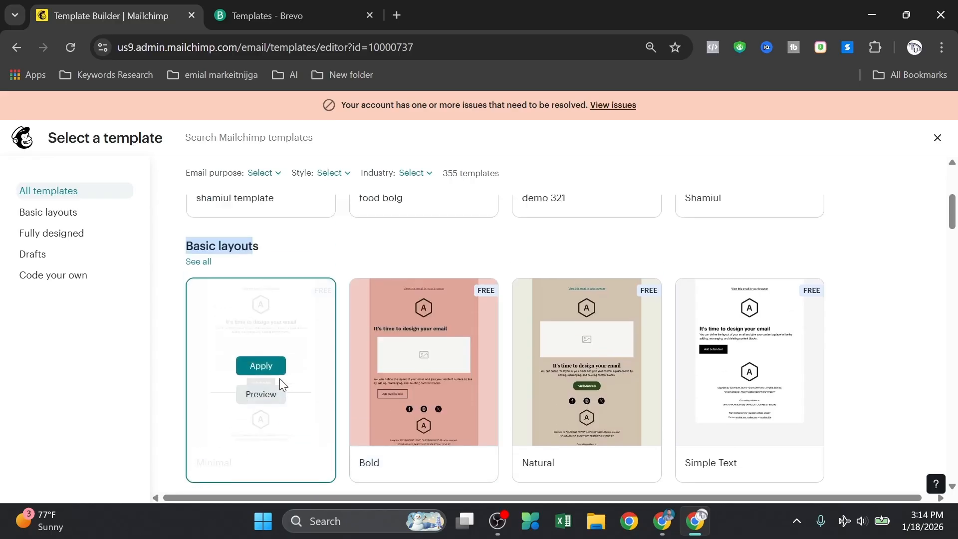
left_click(163, 292)
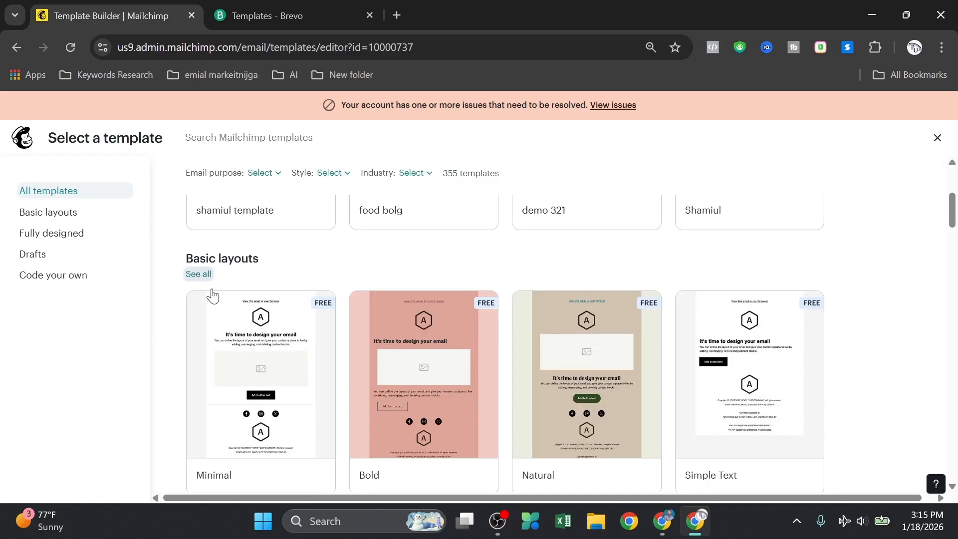
scroll(213, 295, "down", 4)
scroll(470, 320, "up", 3)
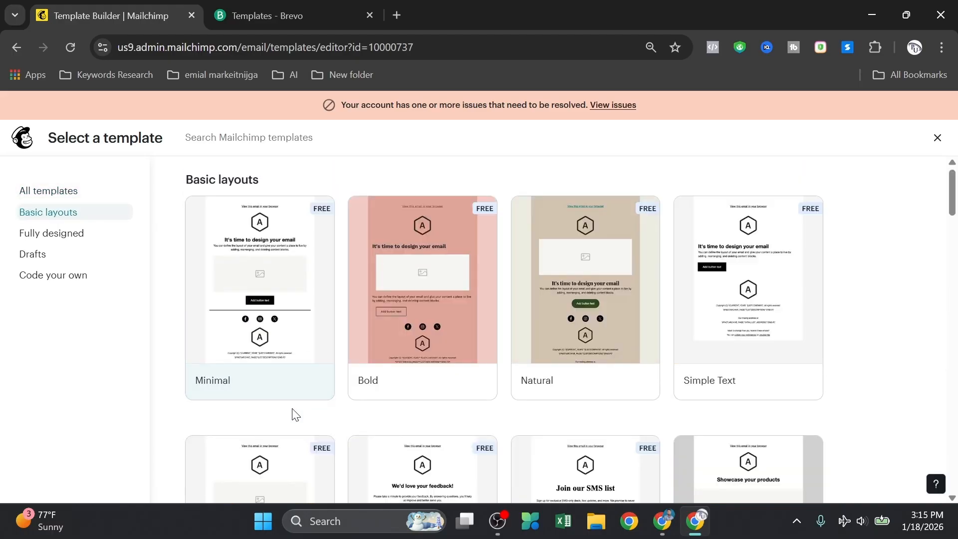
Look through the Basic layouts templates and check which ones can be applied for free
scroll(398, 391, "down", 3)
scroll(298, 413, "down", 5)
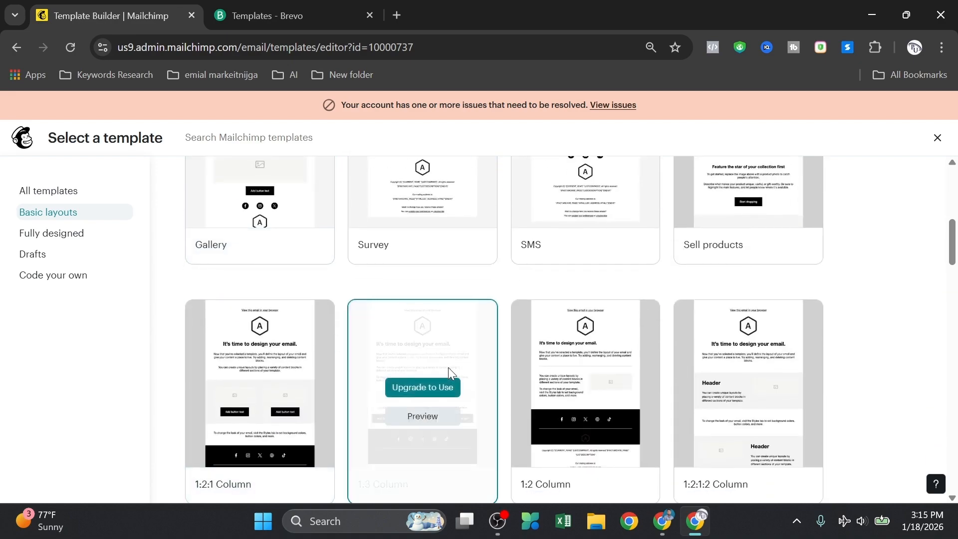
scroll(553, 336, "down", 6)
scroll(544, 313, "down", 3)
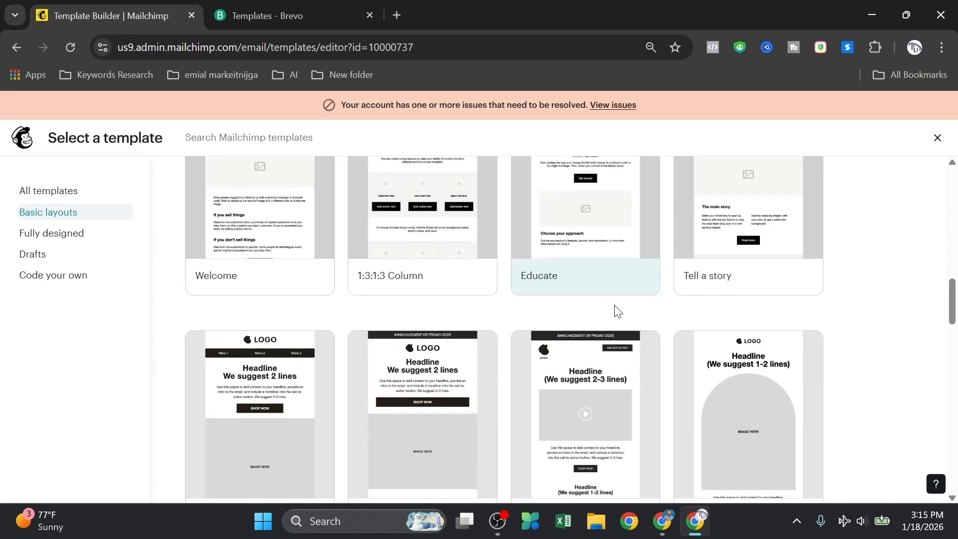
scroll(541, 367, "up", 12)
scroll(504, 367, "down", 2)
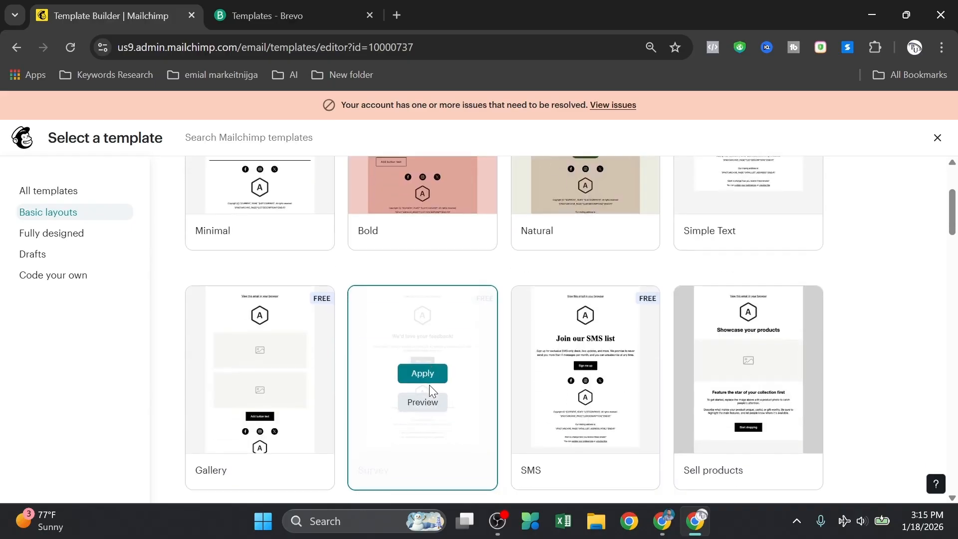
scroll(404, 372, "up", 3)
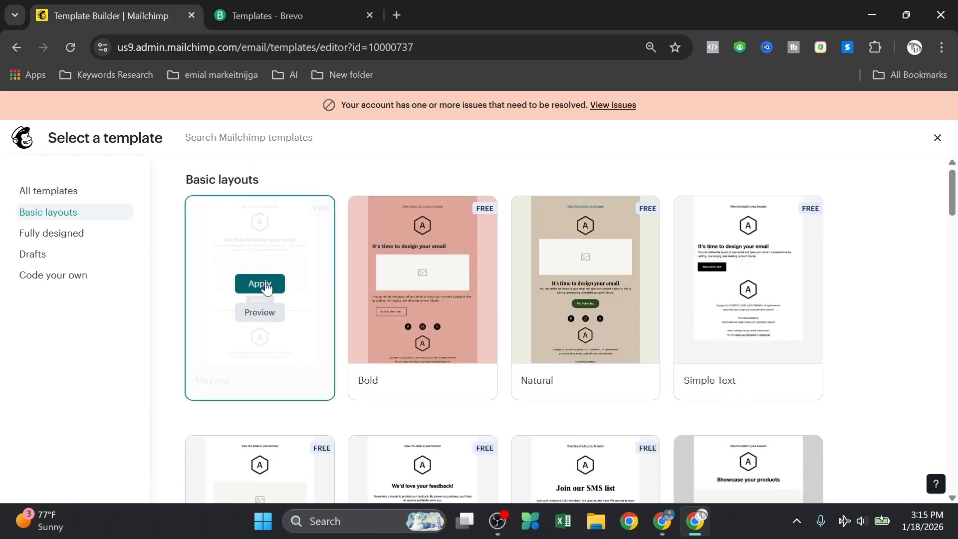
Apply the Minimal layout and save it as a template named "demo email"
left_click(267, 285)
left_click(393, 311)
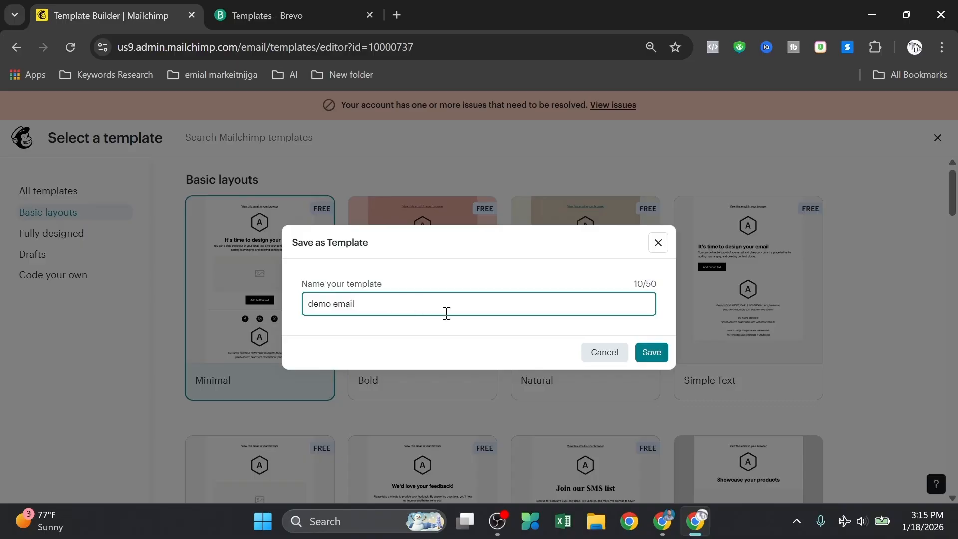
left_click(658, 357)
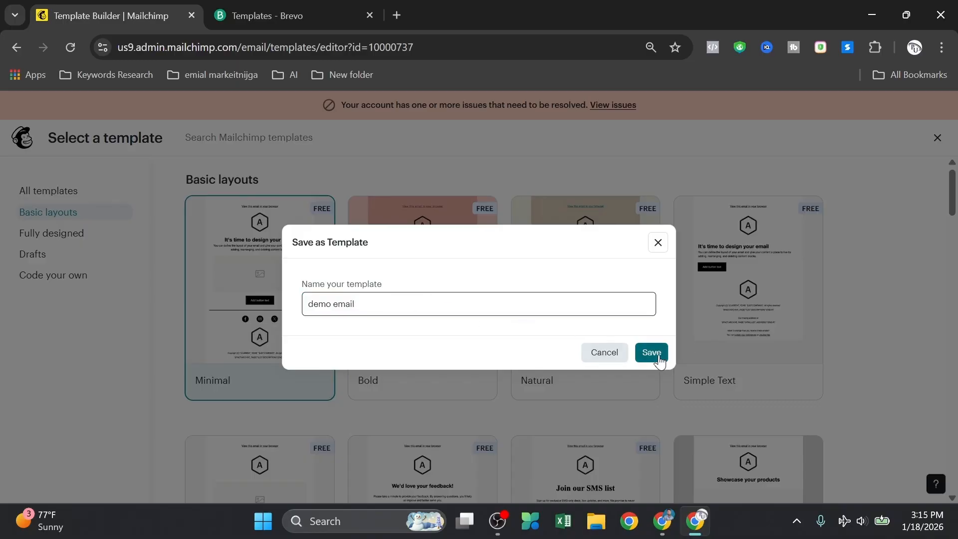
left_click(651, 349)
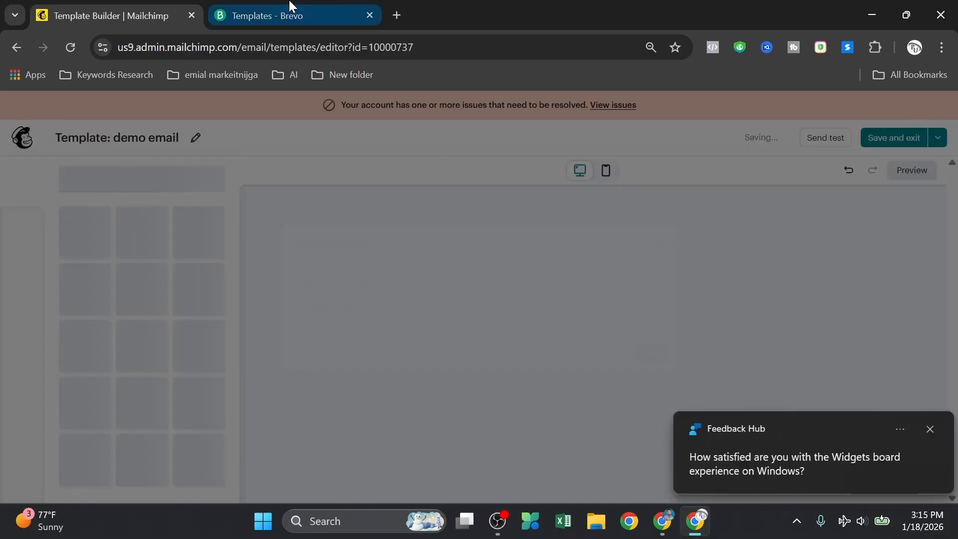
left_click(284, 10)
scroll(387, 260, "down", 5)
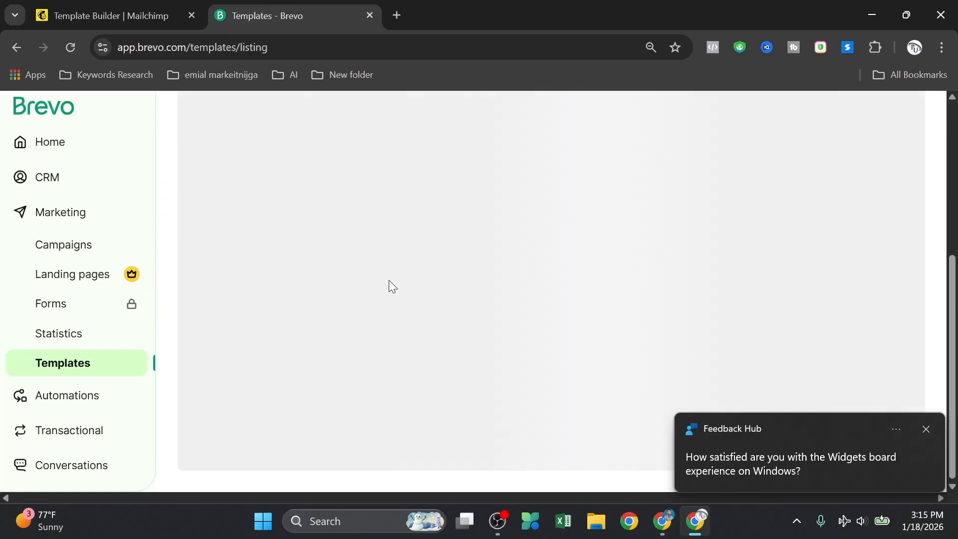
left_click(97, 7)
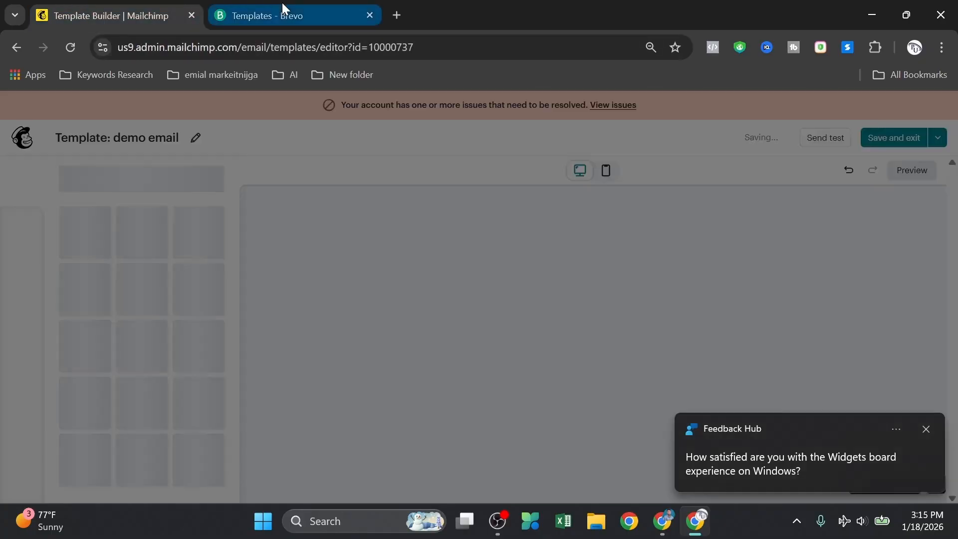
left_click(283, 7)
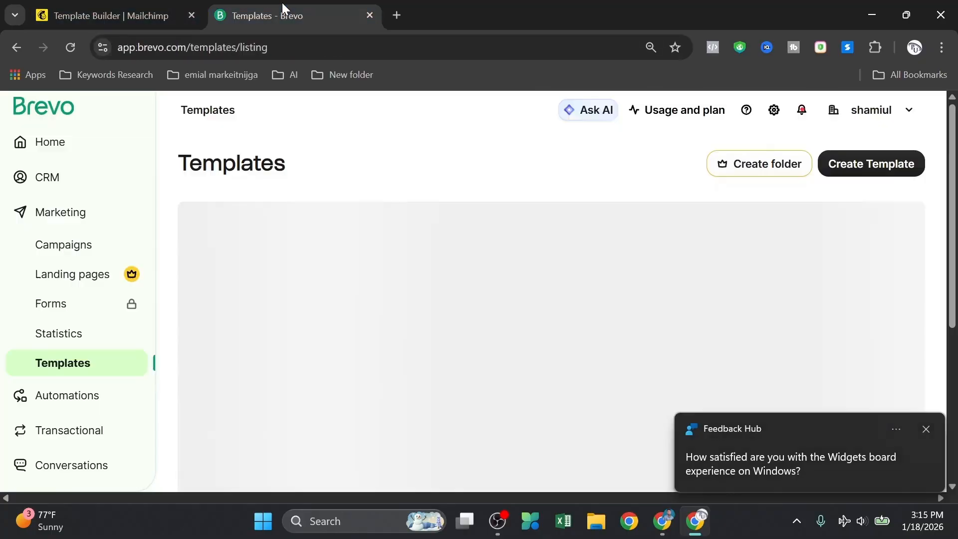
left_click(111, 7)
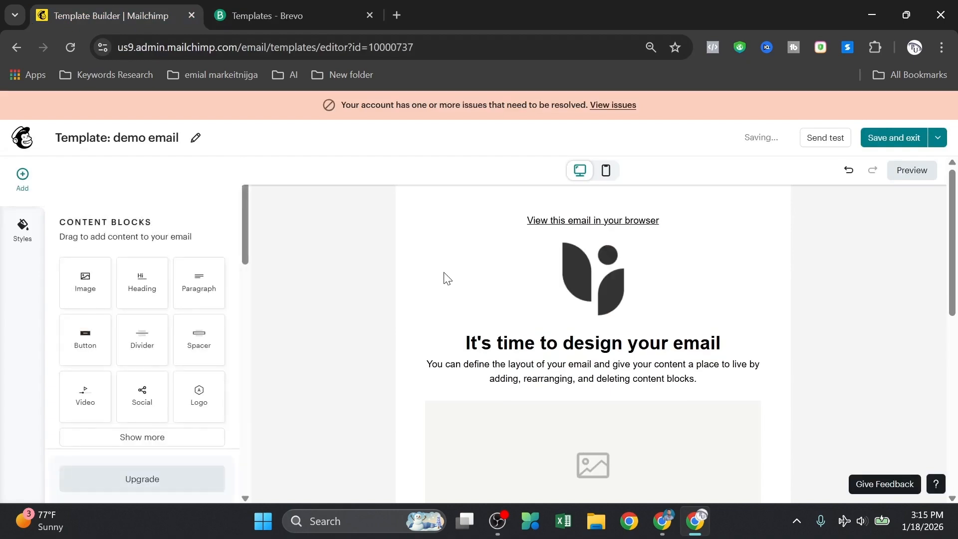
Review the email layout, select the logo block above the heading and open its web link address for editing
scroll(600, 270, "down", 10)
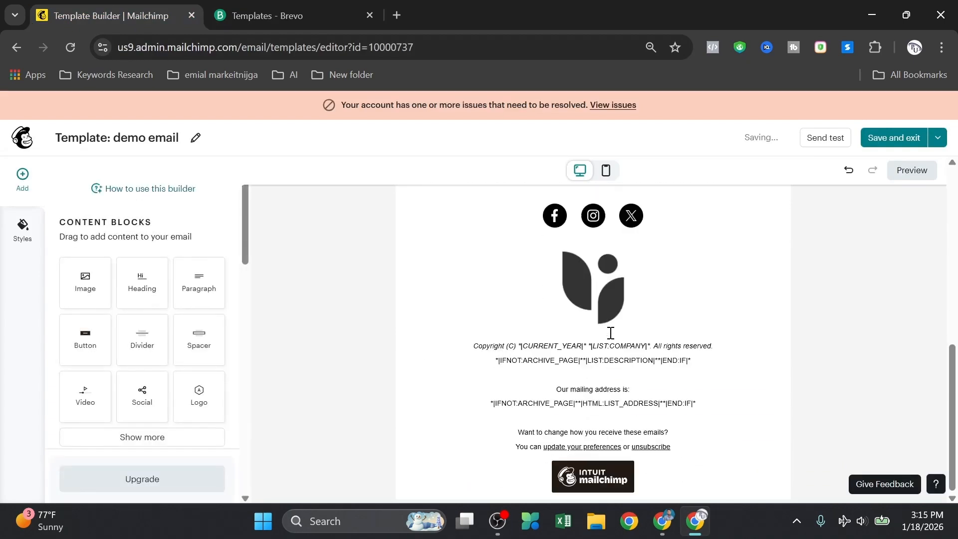
scroll(611, 340, "up", 10)
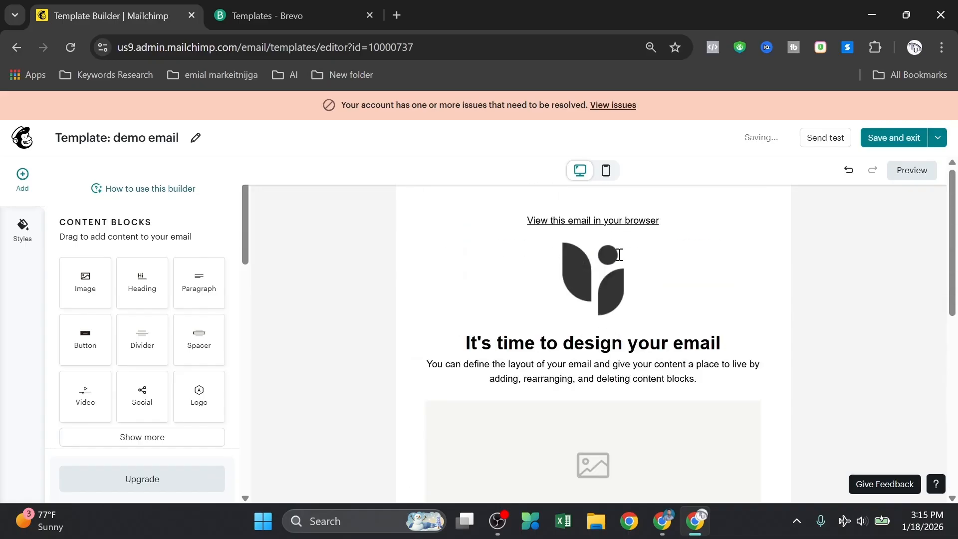
left_click(597, 282)
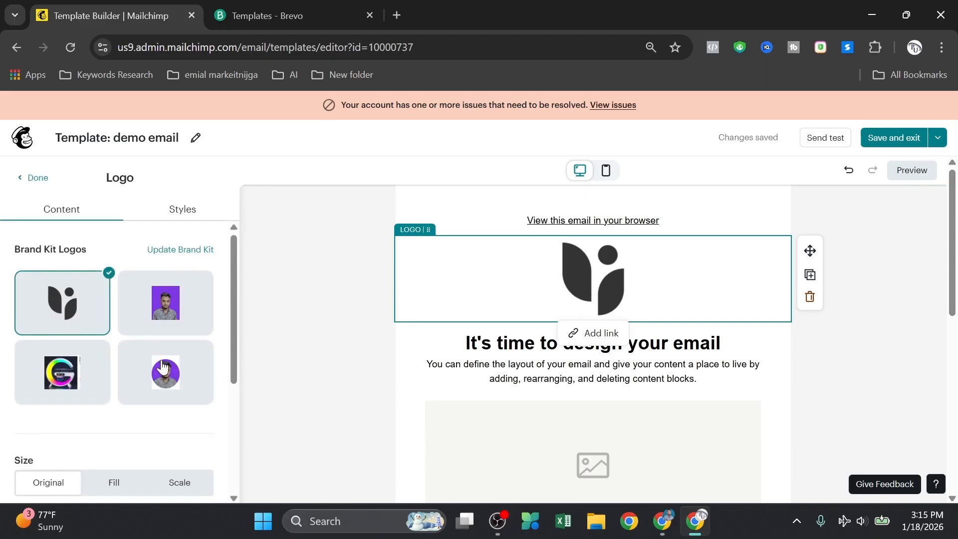
scroll(148, 384, "down", 3)
scroll(145, 385, "up", 3)
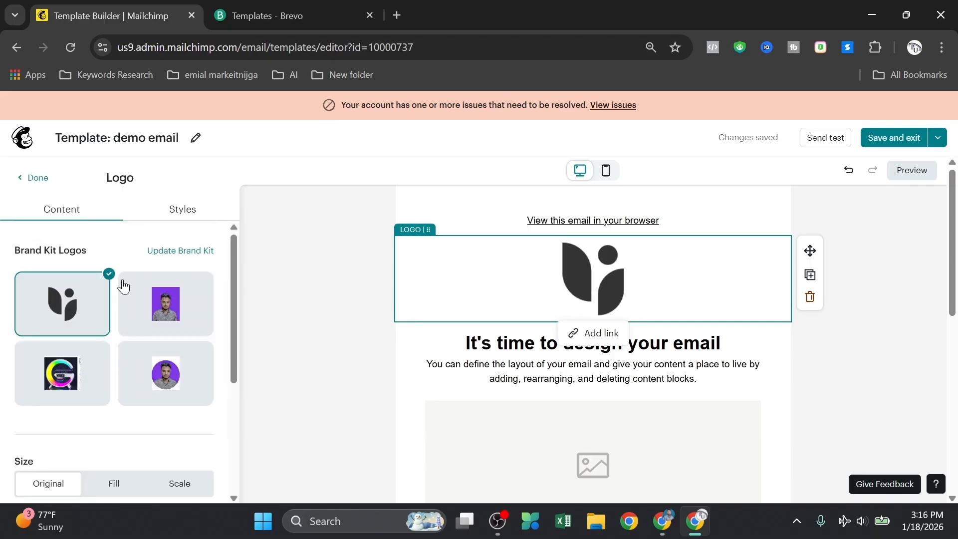
scroll(145, 319, "down", 3)
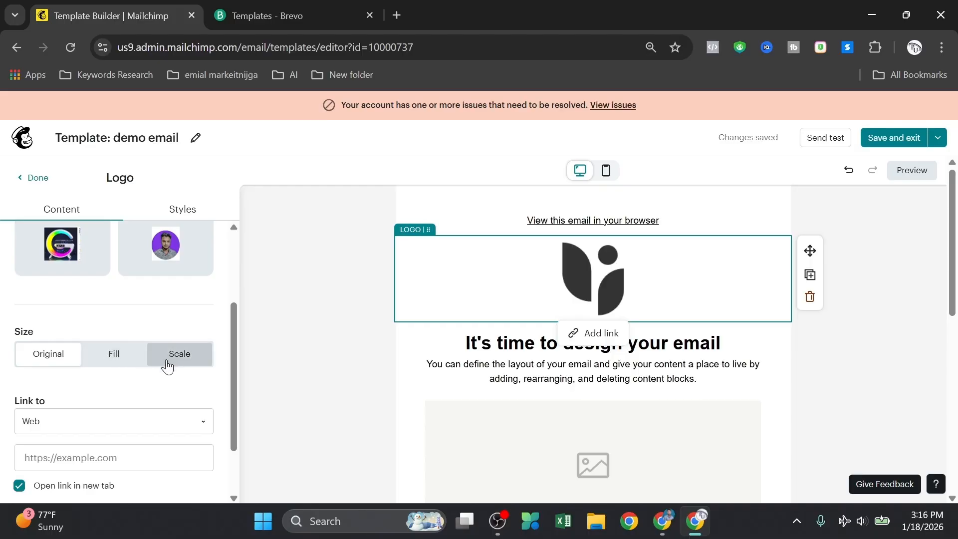
scroll(167, 364, "down", 2)
left_click(121, 382)
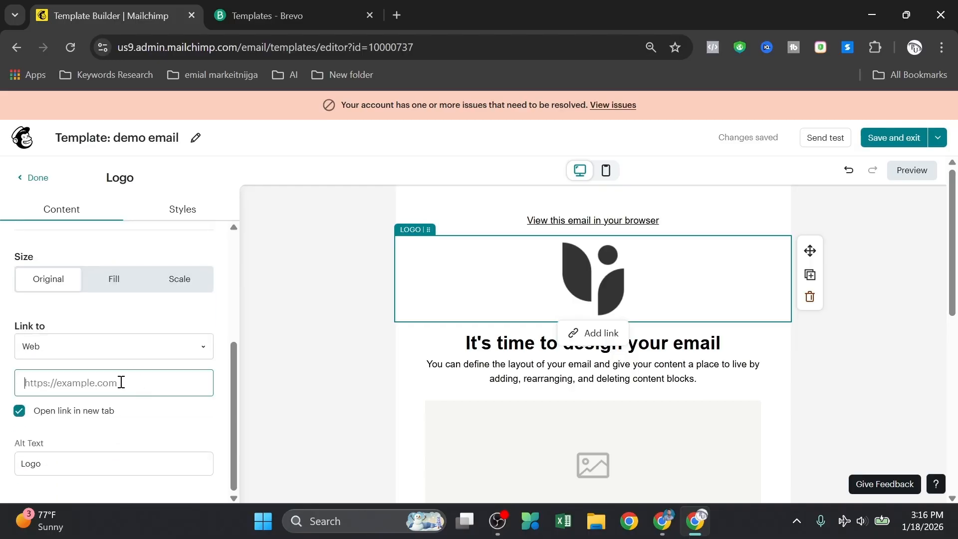
left_click(269, 15)
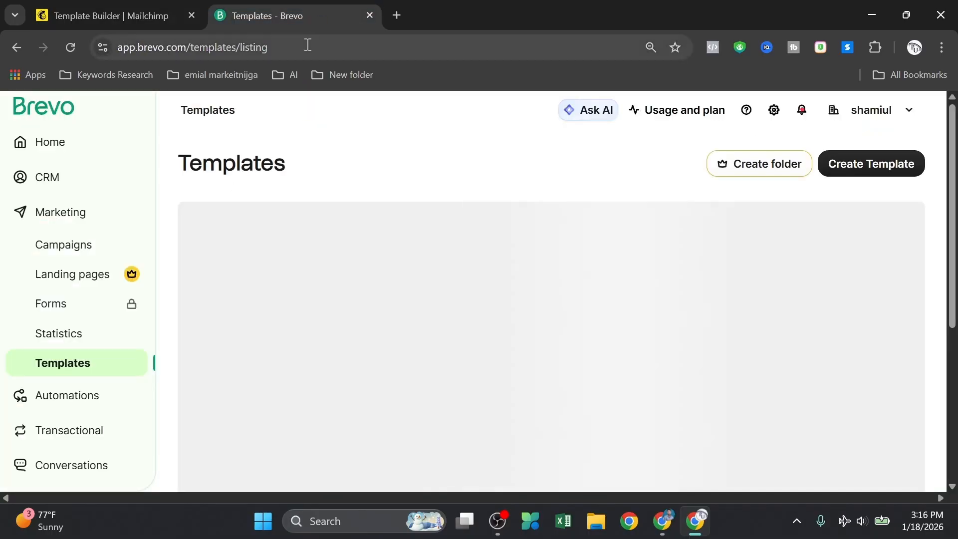
left_click(253, 47)
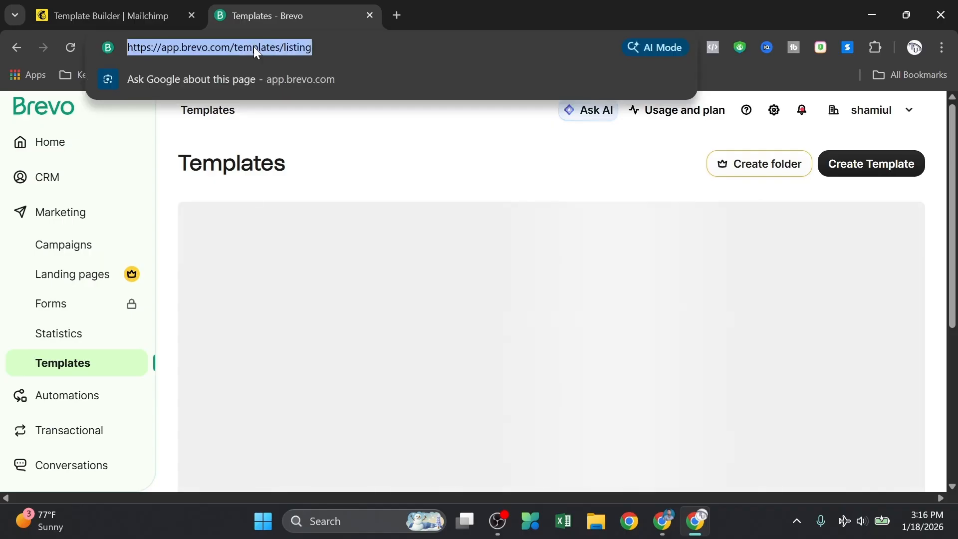
double_click(253, 46)
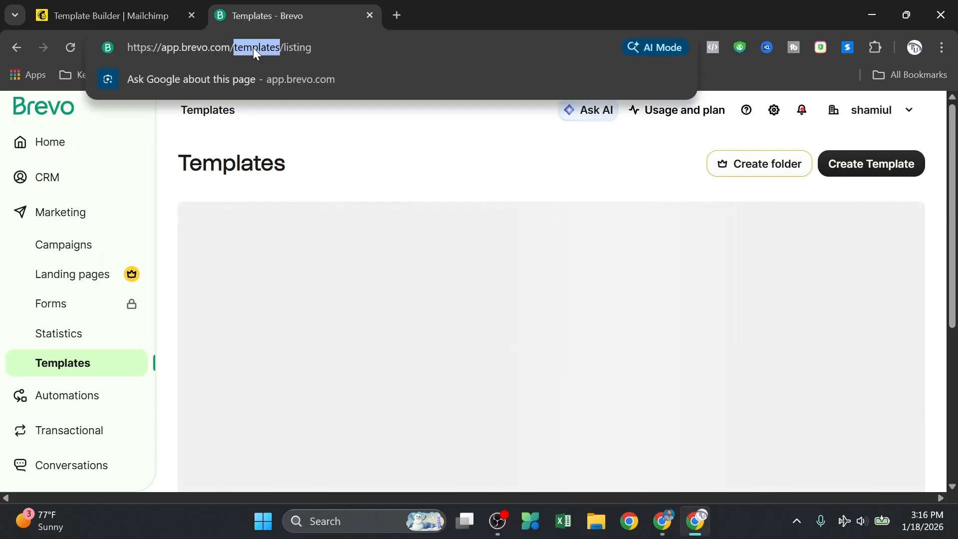
triple_click(253, 46)
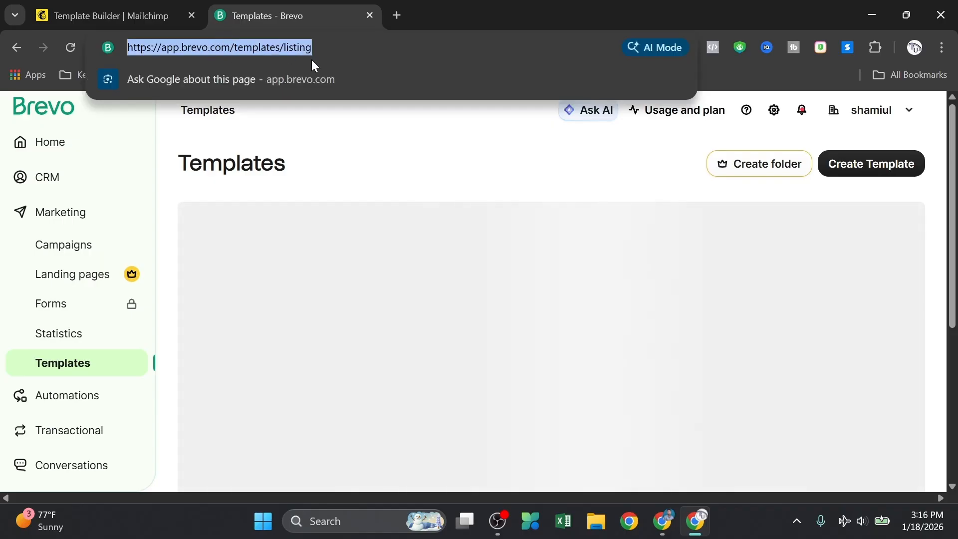
Open a browser window with another Chrome profile and load Facebook from its Social Media bookmarks
left_click(636, 523)
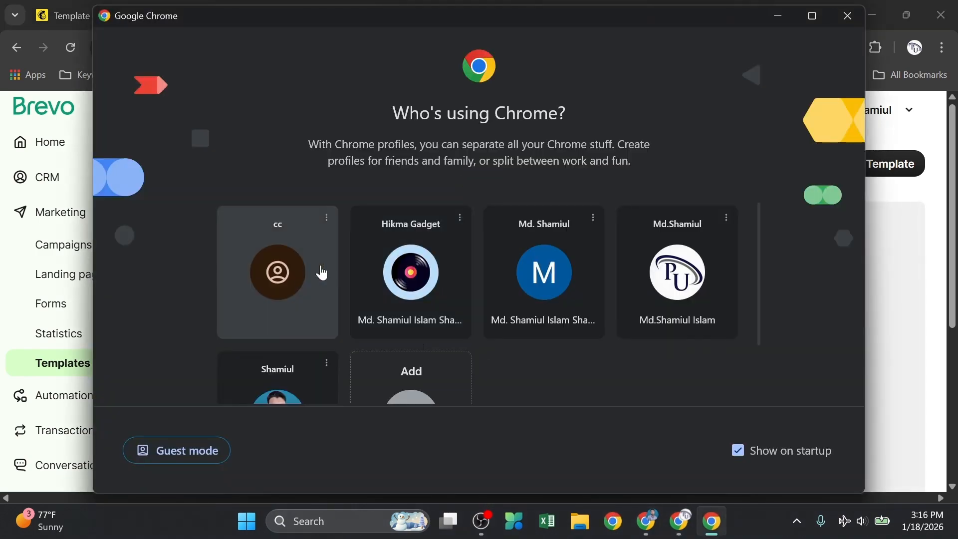
left_click(545, 274)
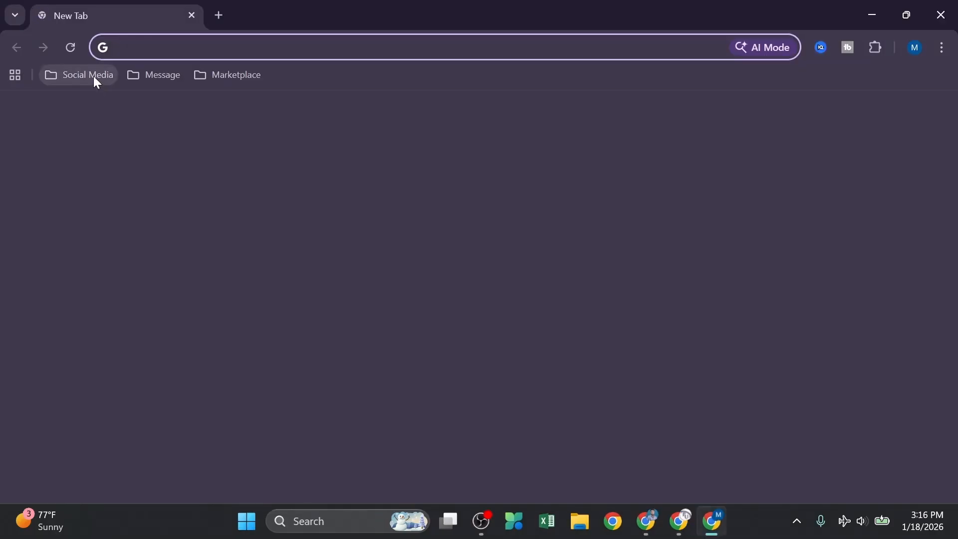
left_click(94, 75)
left_click(107, 125)
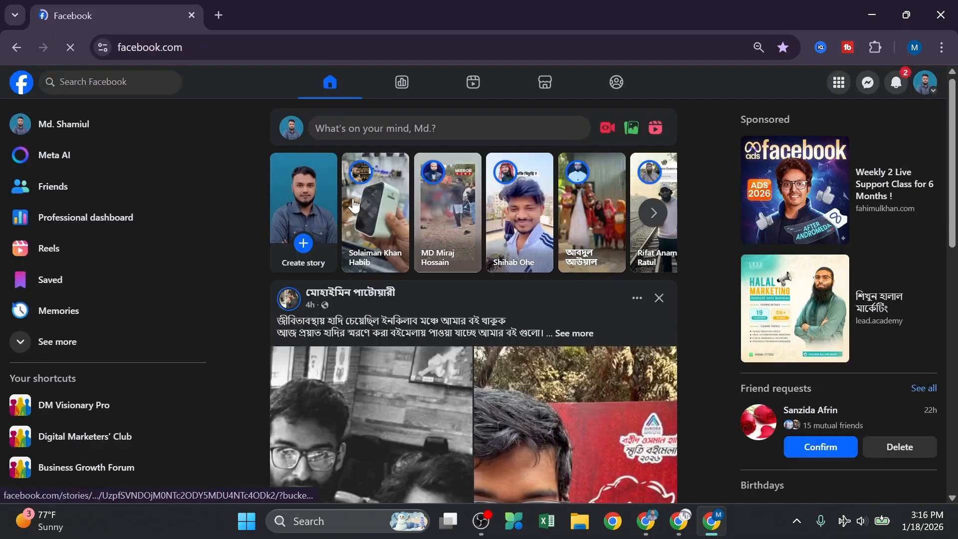
Open the account's own Facebook profile page and copy its web address
left_click(296, 136)
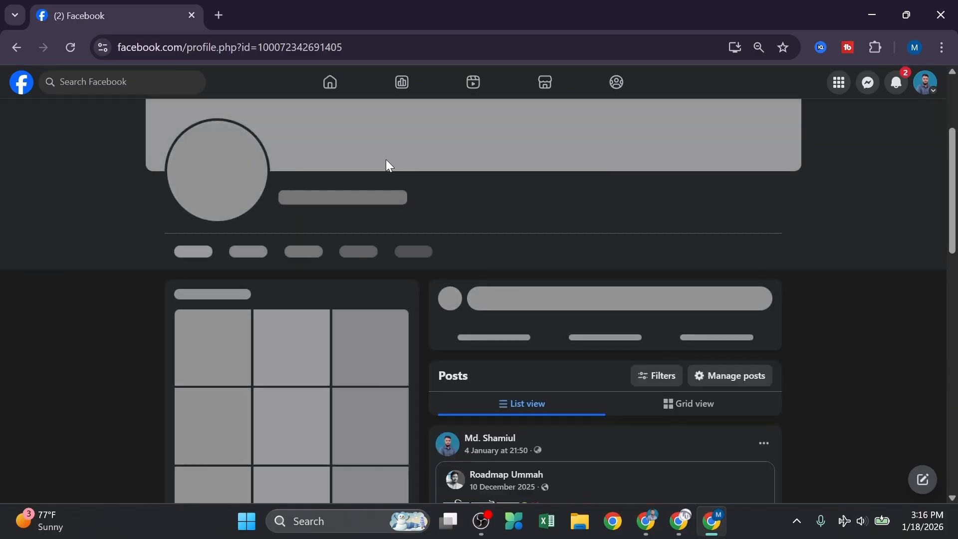
left_click(274, 49)
key("ctrl+c")
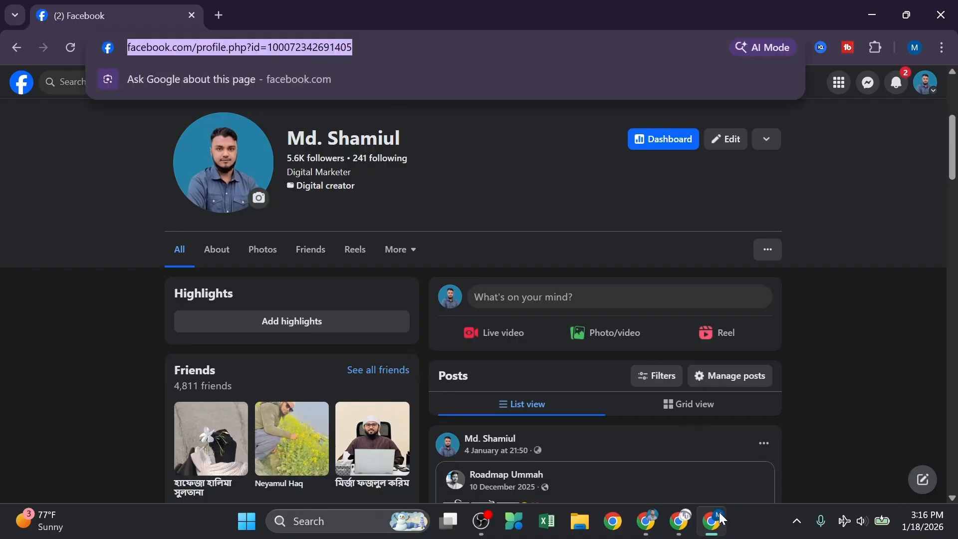
Return to the Mailchimp template editor and paste the copied Facebook profile address as the logo's web link
left_click(678, 521)
left_click(131, 17)
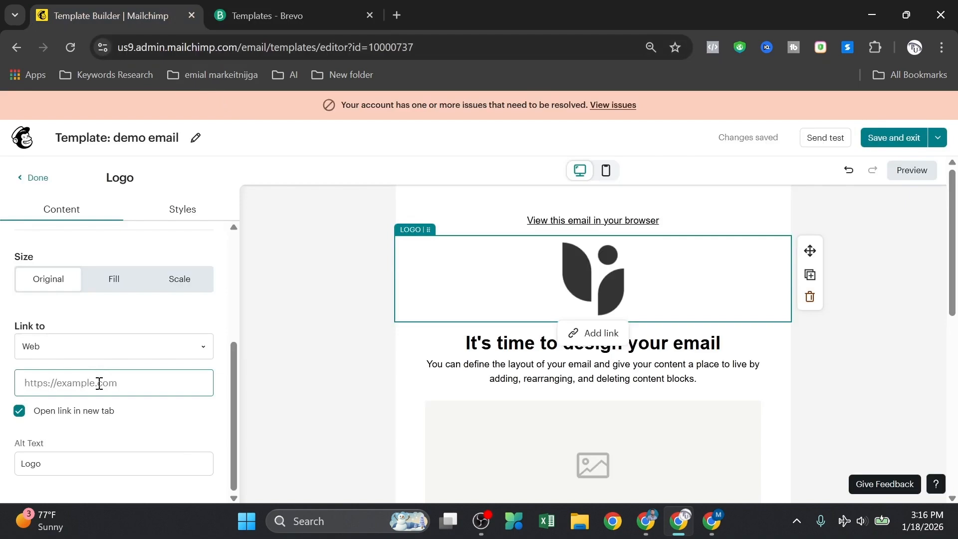
key("ctrl+v")
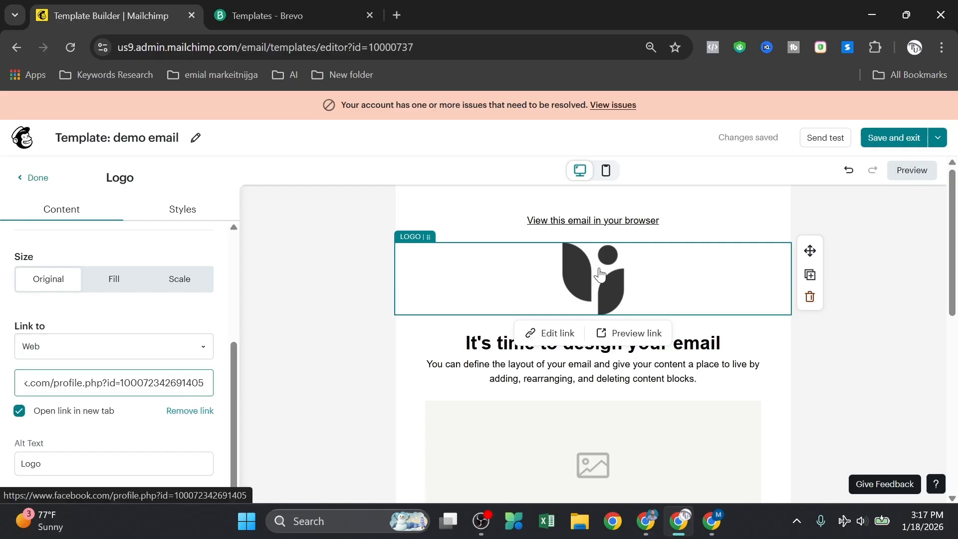
Open the Brand Kit from the logo block and upload the "logo" image file from the Downloads folder
scroll(55, 363, "up", 5)
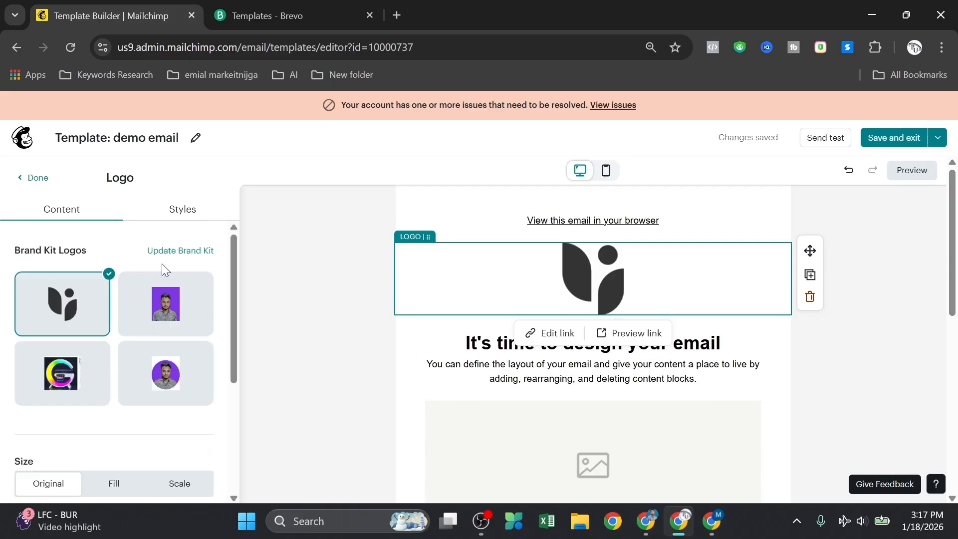
left_click(174, 252)
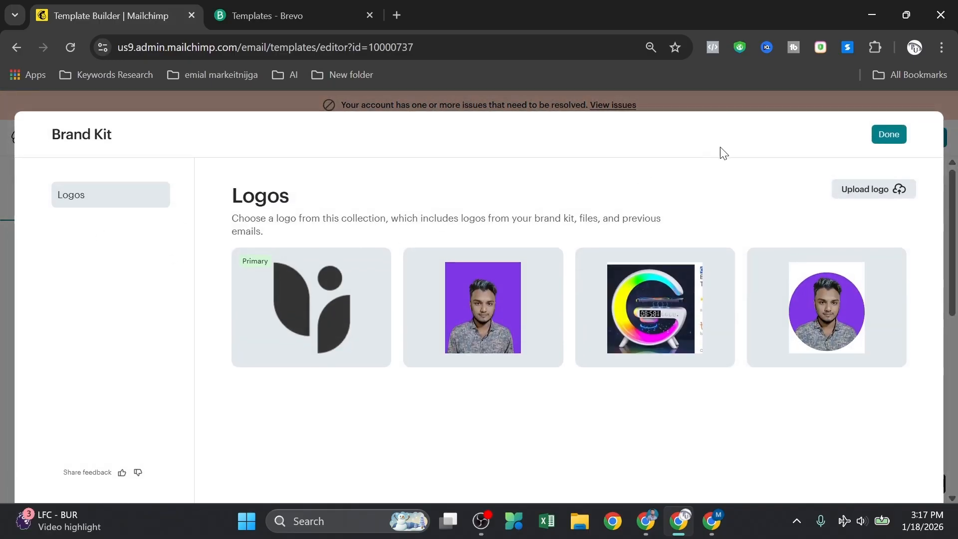
left_click(866, 191)
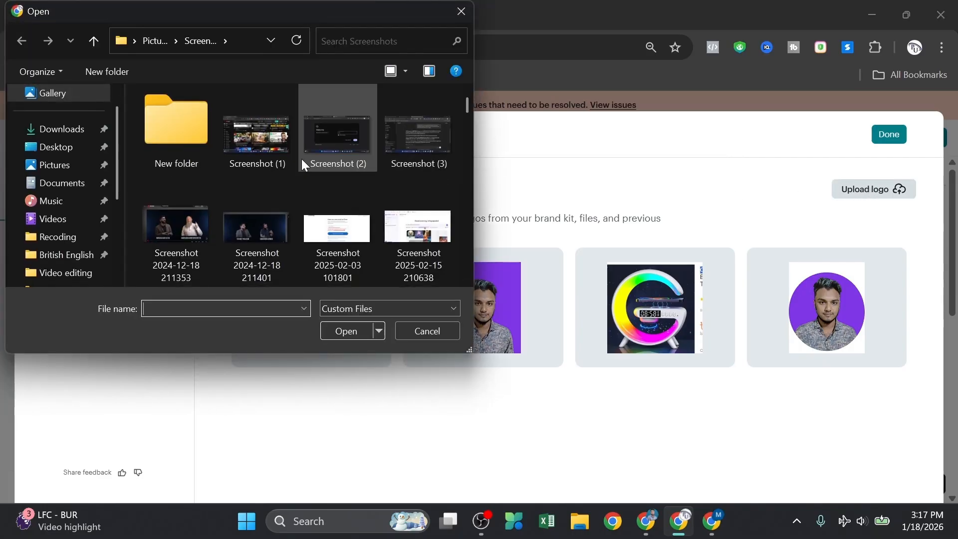
scroll(301, 159, "down", 5)
scroll(53, 137, "up", 1)
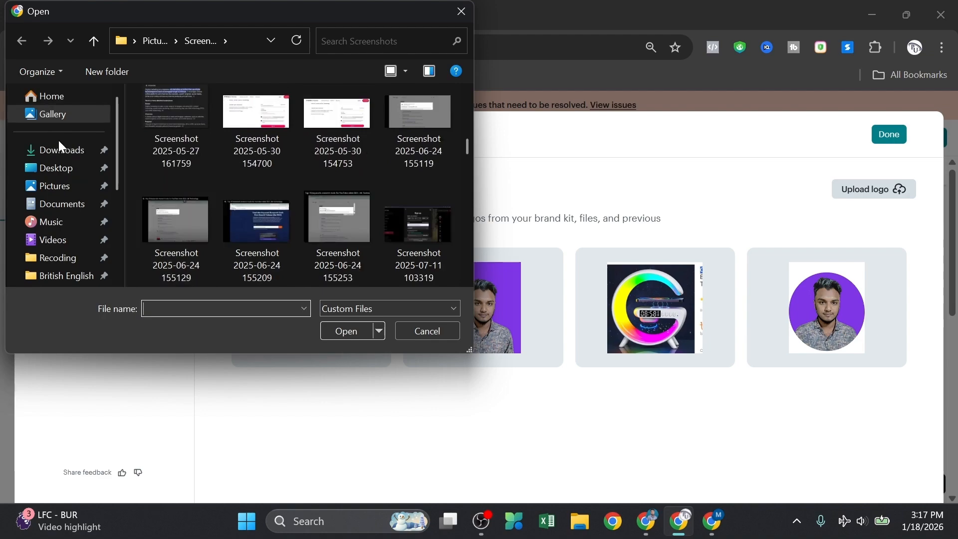
left_click(66, 148)
scroll(214, 147, "down", 3)
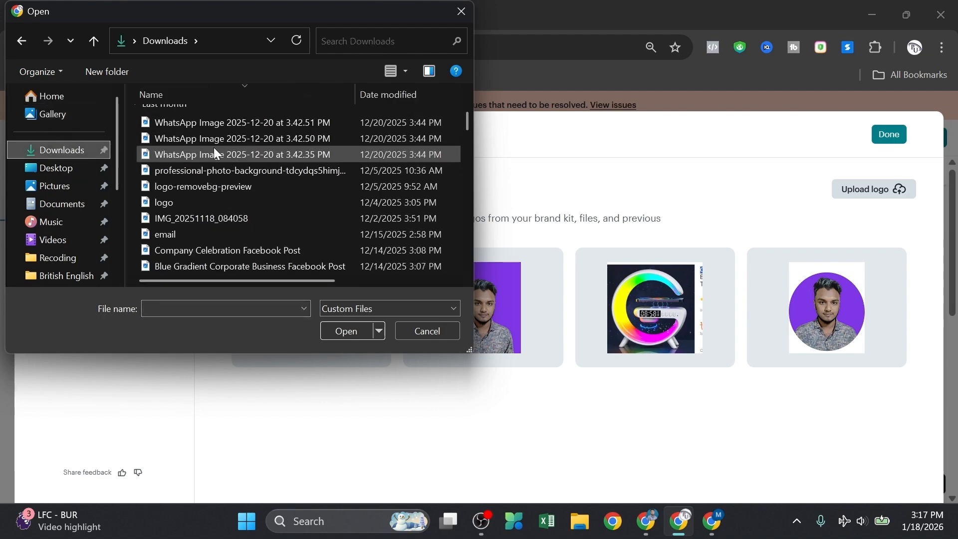
left_click(190, 202)
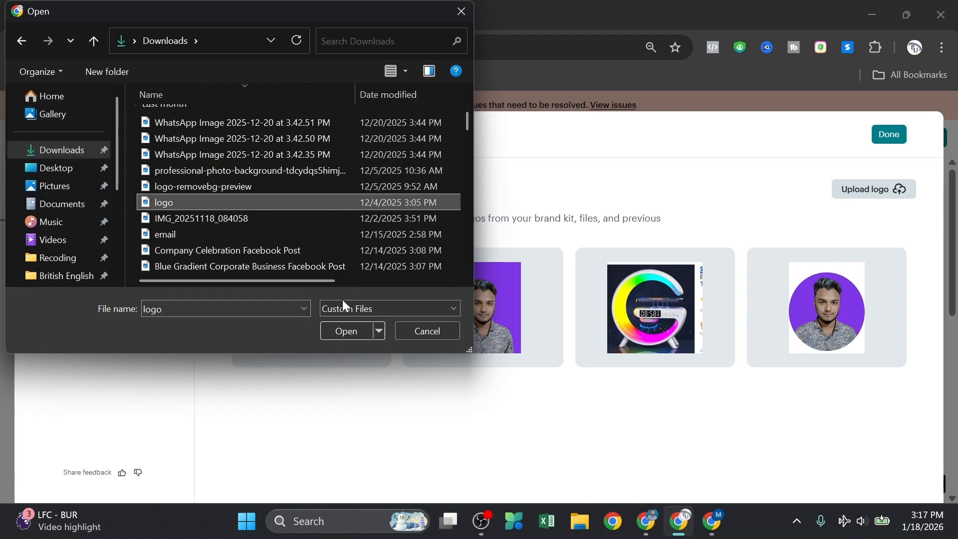
left_click(345, 331)
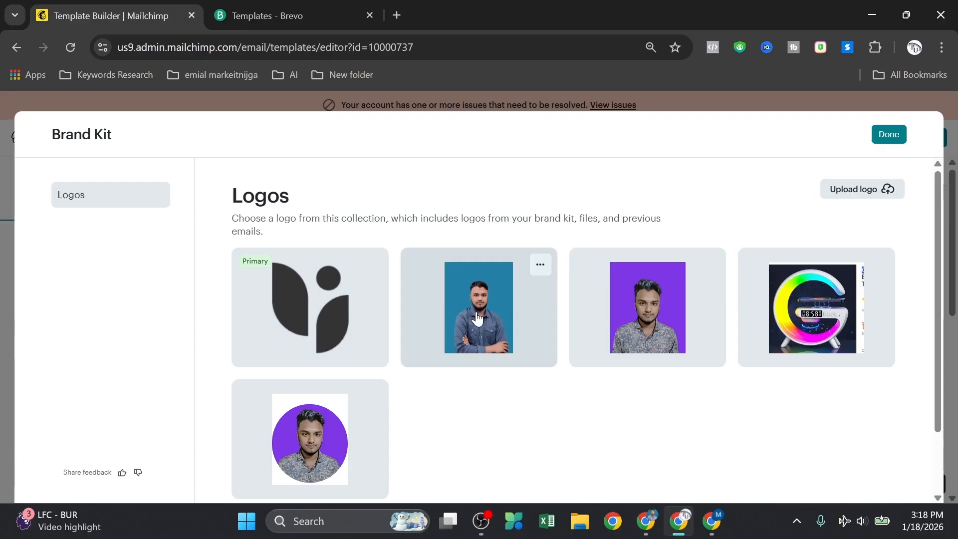
Close the Brand Kit and replace the template's logo with the uploaded blue-background portrait
scroll(479, 317, "down", 2)
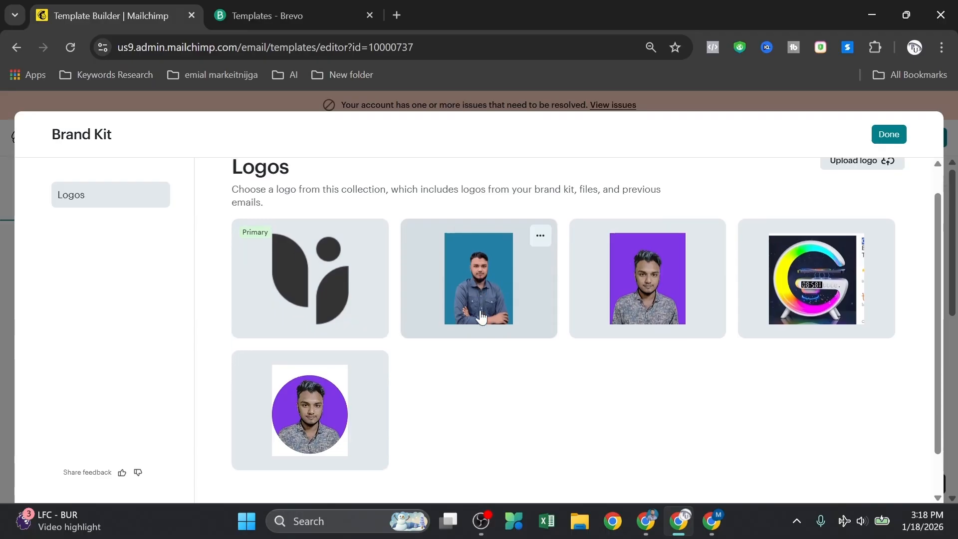
left_click(539, 191)
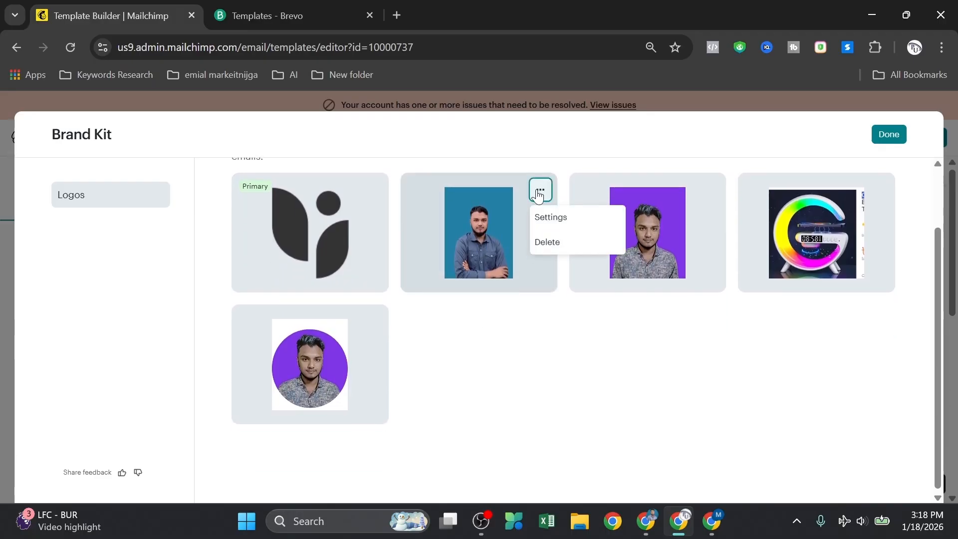
scroll(446, 243, "up", 2)
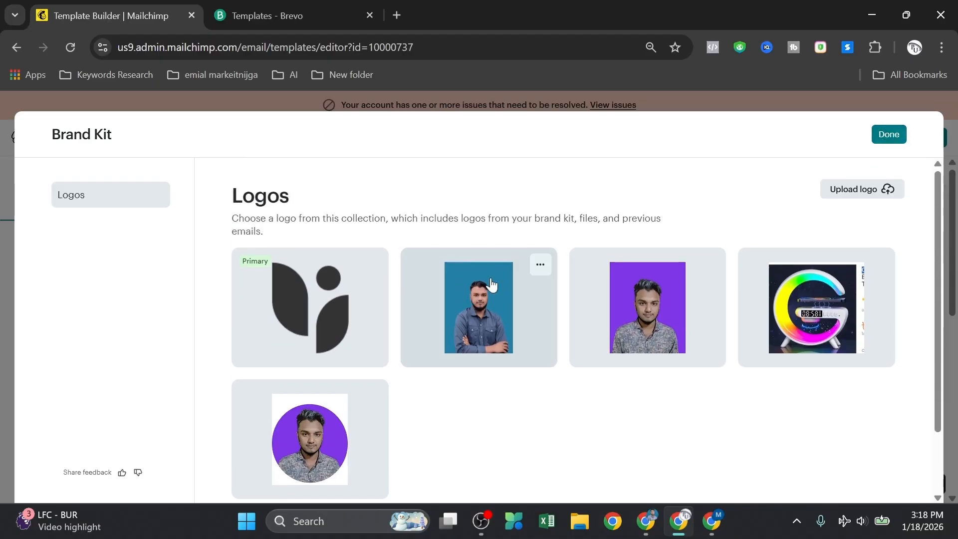
left_click(878, 139)
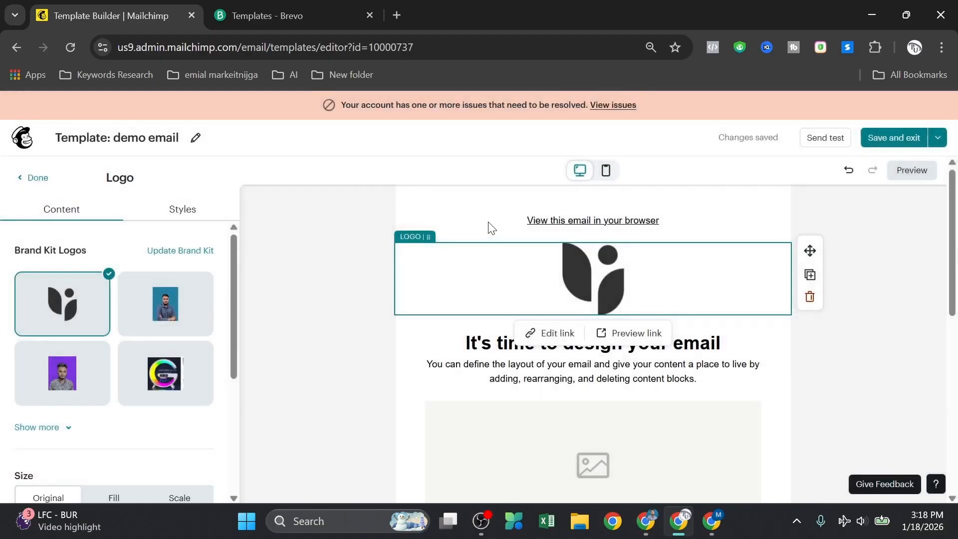
left_click(164, 311)
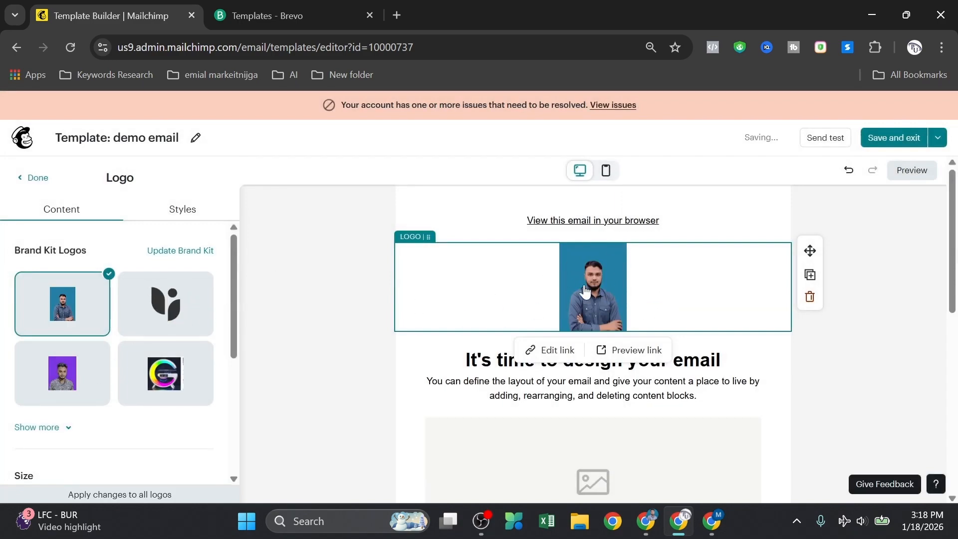
Select all the heading and paragraph text below the logo and set its font size to 31
scroll(556, 288, "down", 1)
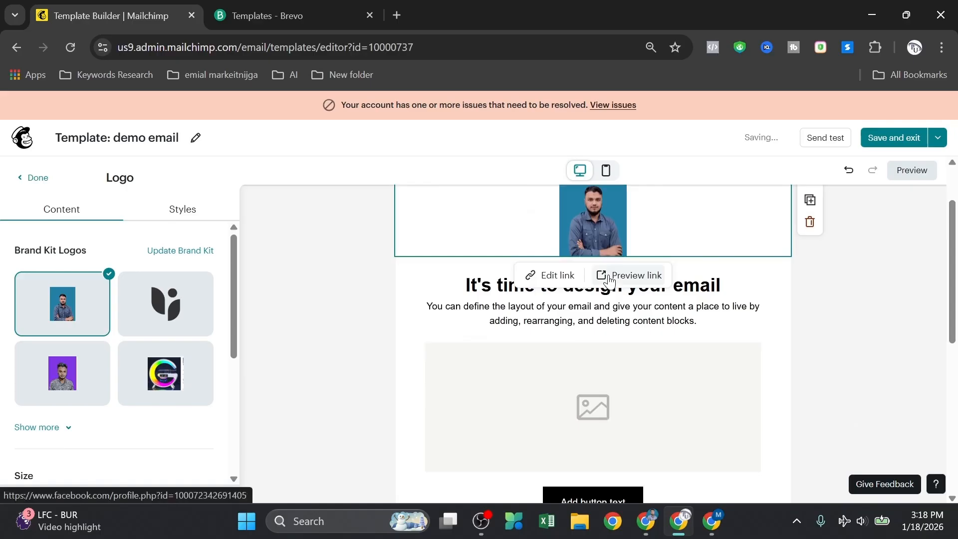
left_click(476, 283)
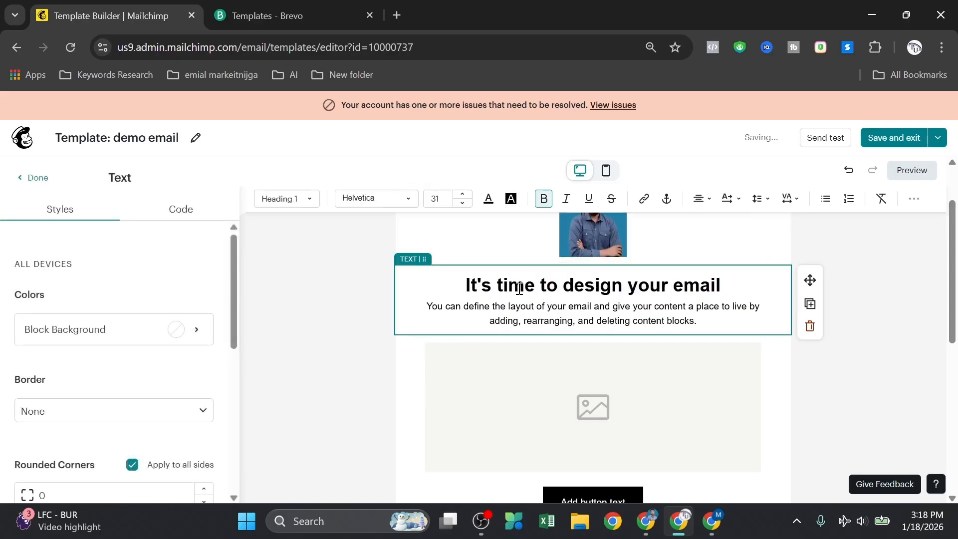
left_click_drag(452, 298, 696, 342)
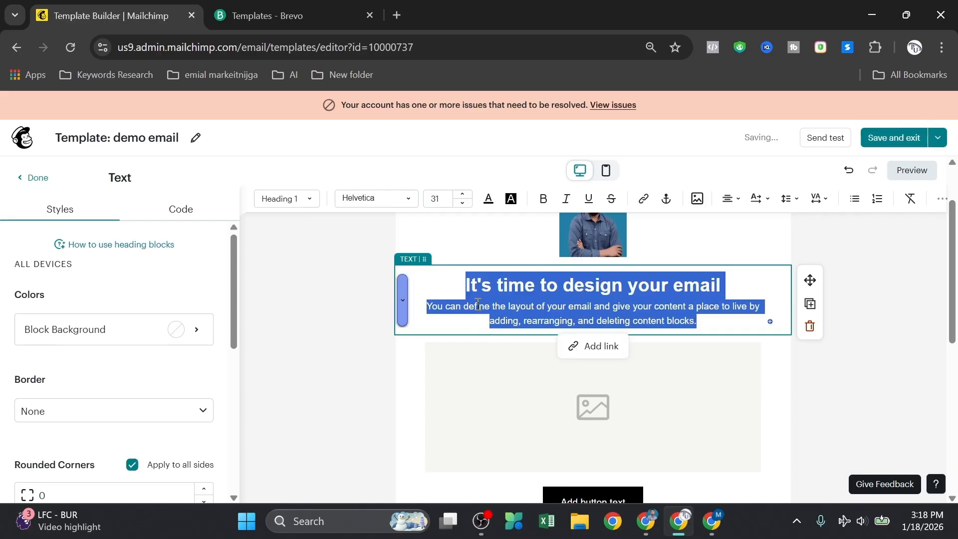
left_click(406, 202)
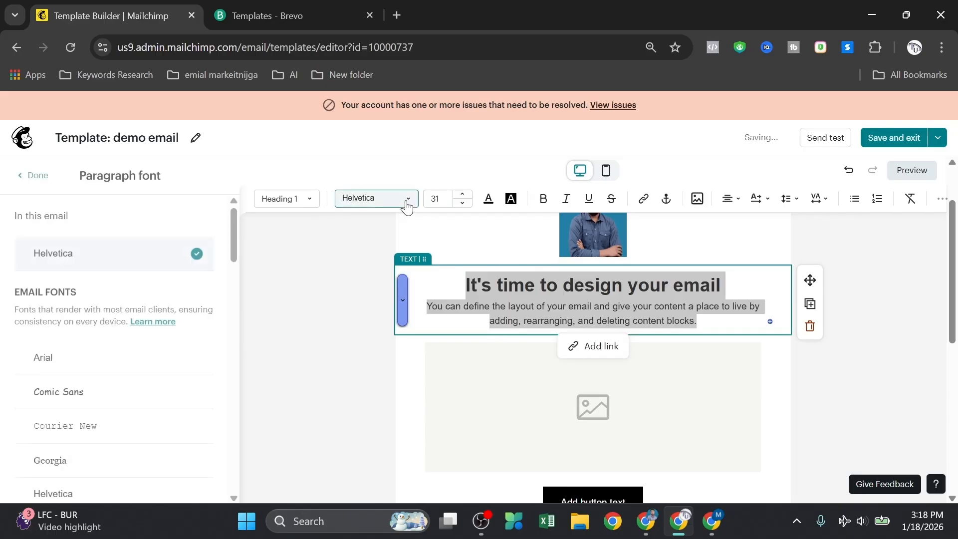
left_click(464, 203)
left_click(463, 194)
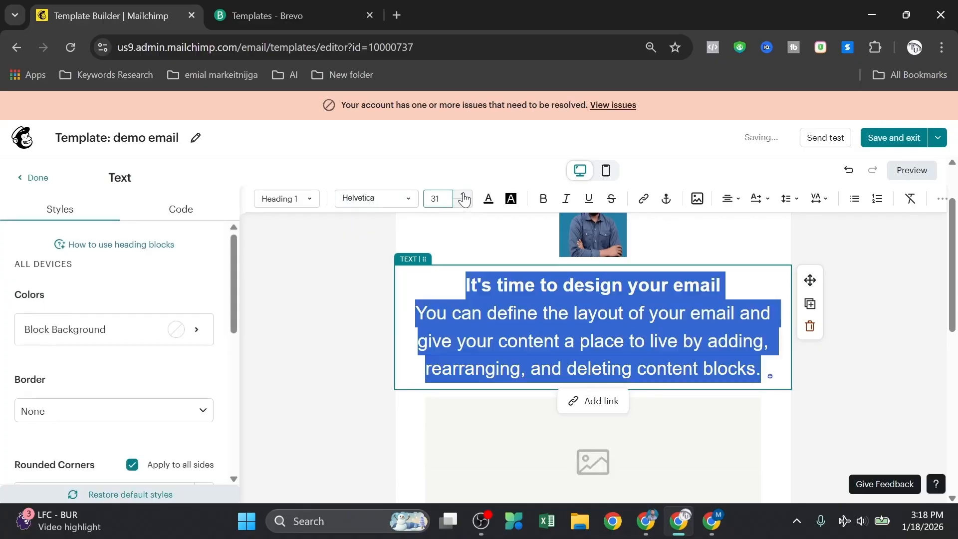
Remove the bold formatting from the selected heading and paragraph text, leaving the text color as it is
left_click(489, 200)
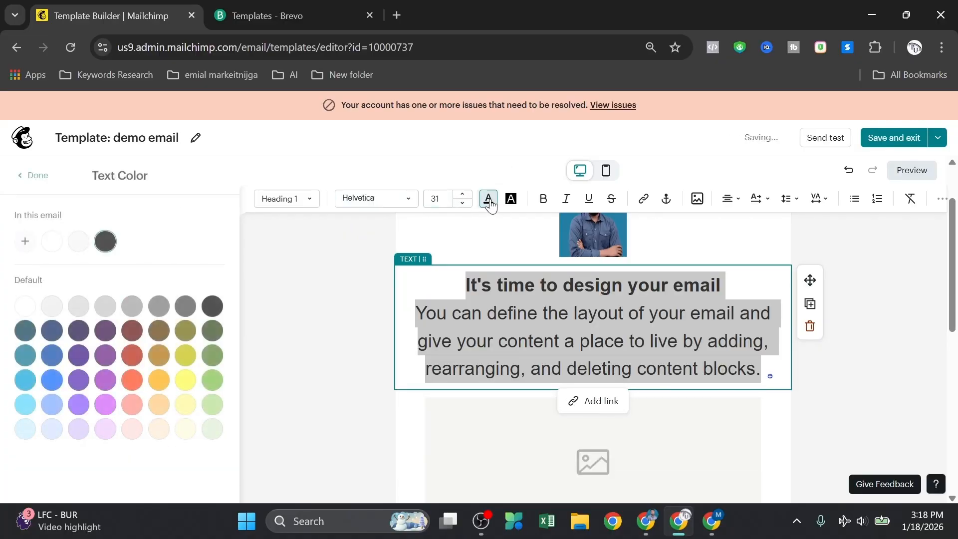
left_click(490, 202)
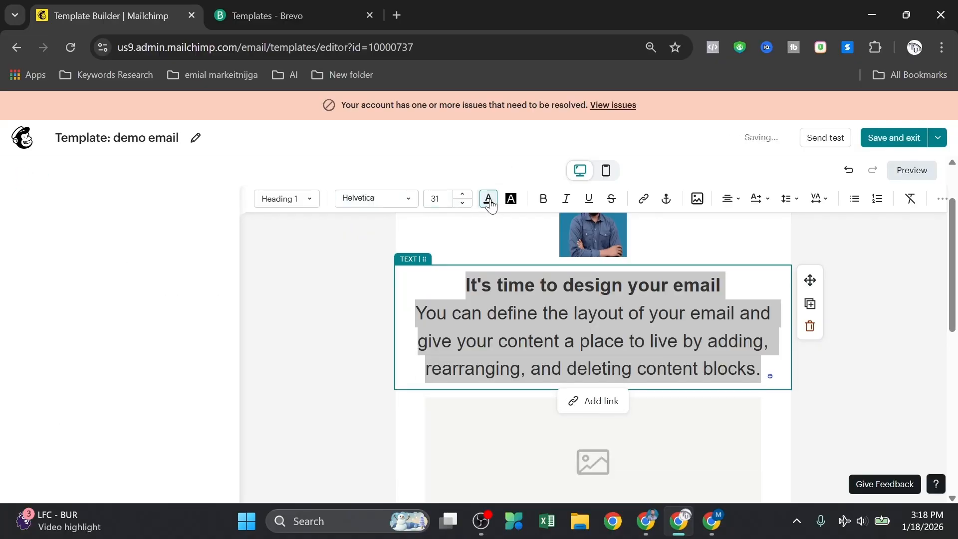
left_click(541, 205)
left_click(542, 204)
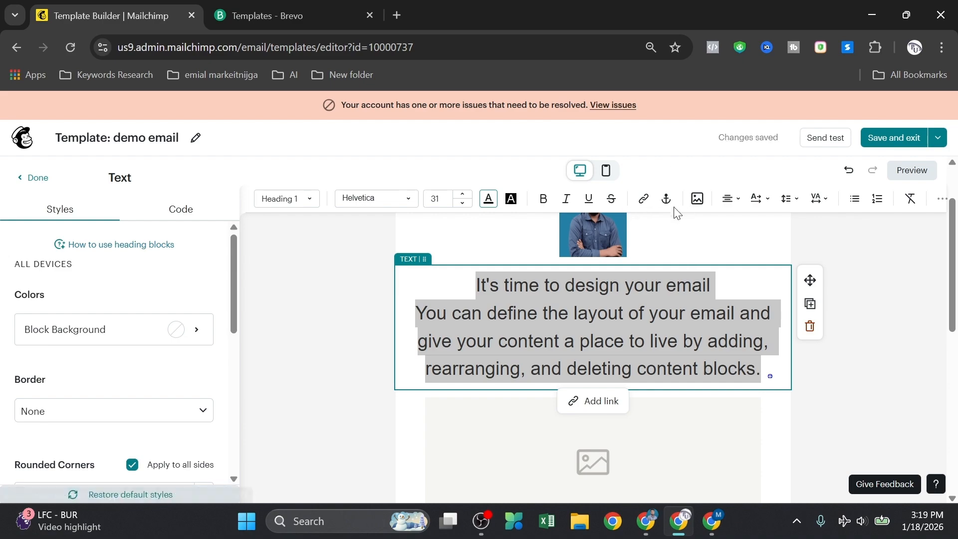
Try left alignment on the selected text, restore centered alignment and deselect the text block
left_click(737, 201)
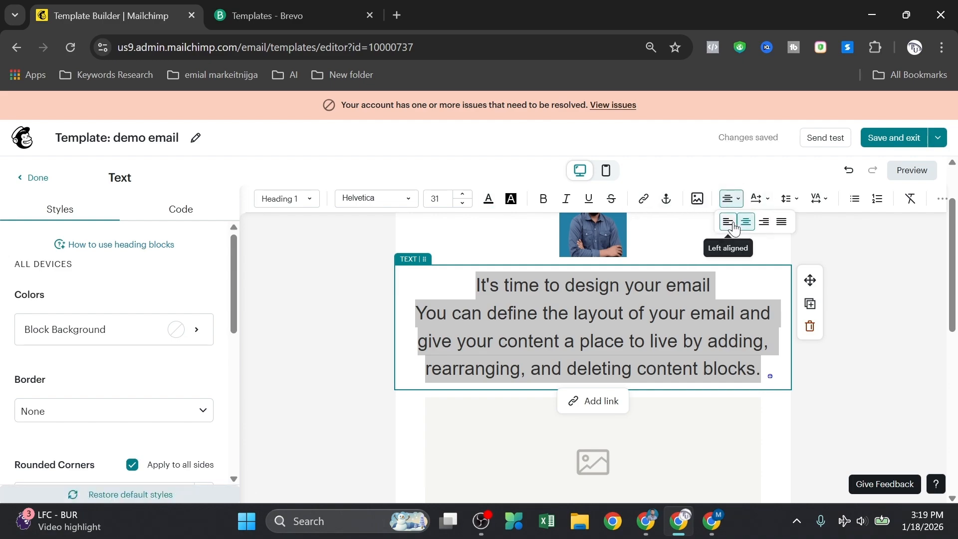
left_click(734, 228)
left_click(747, 223)
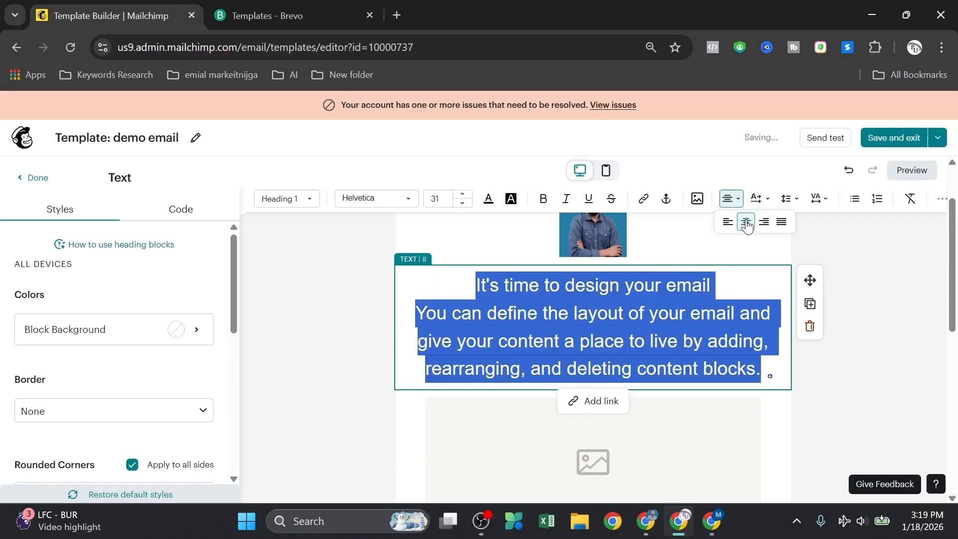
left_click(839, 252)
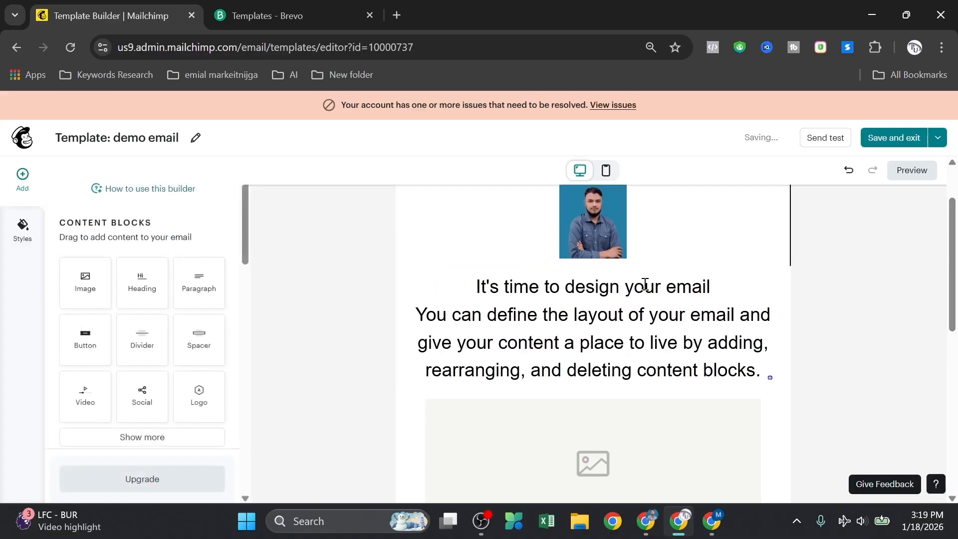
Add an Image content block between the text block and the existing image placeholder
scroll(619, 279, "up", 2)
scroll(619, 279, "down", 5)
scroll(594, 284, "up", 2)
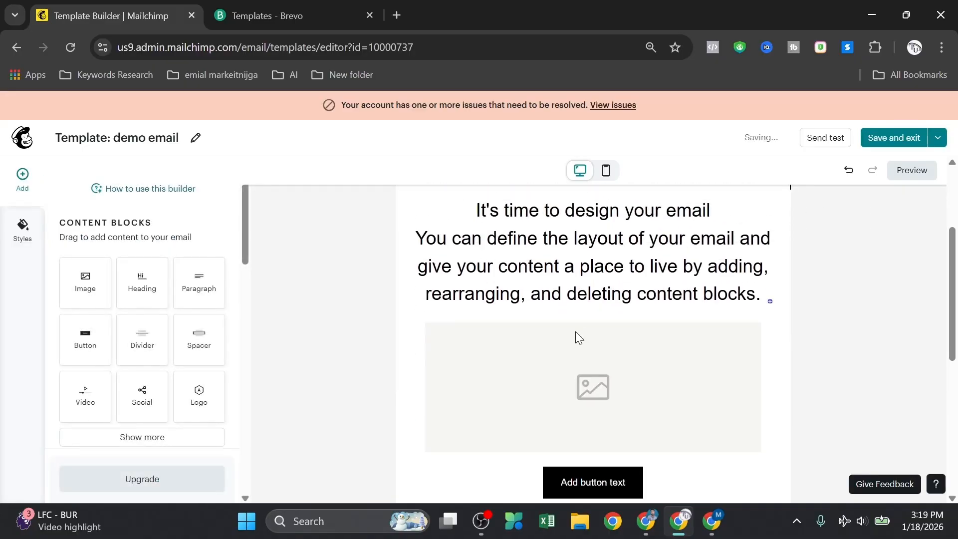
left_click(574, 369)
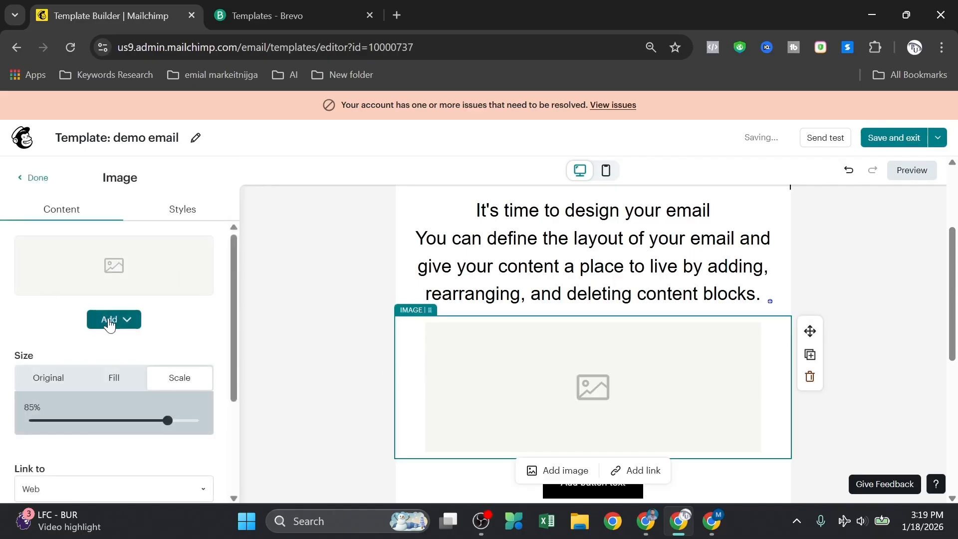
left_click(19, 181)
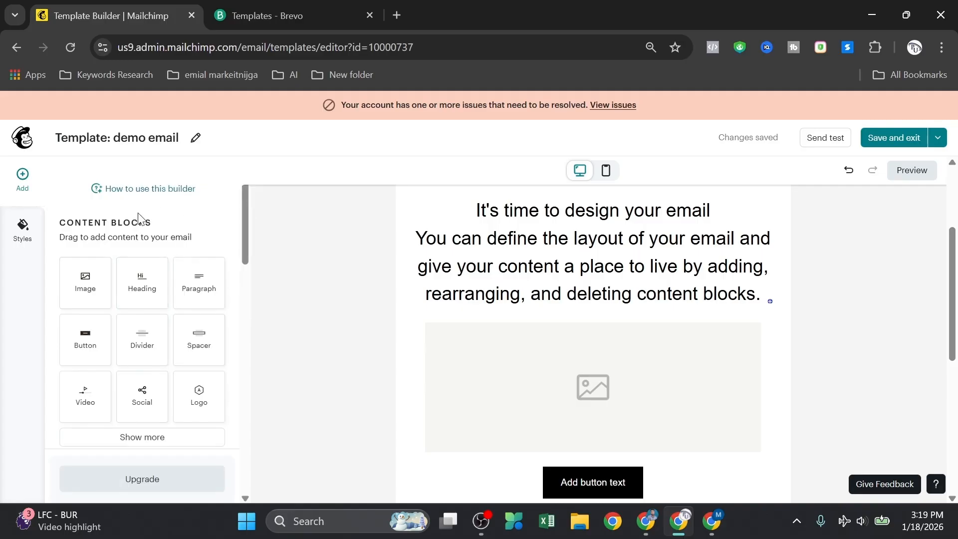
scroll(439, 312, "down", 3)
scroll(441, 321, "up", 3)
left_click_drag(86, 279, 581, 328)
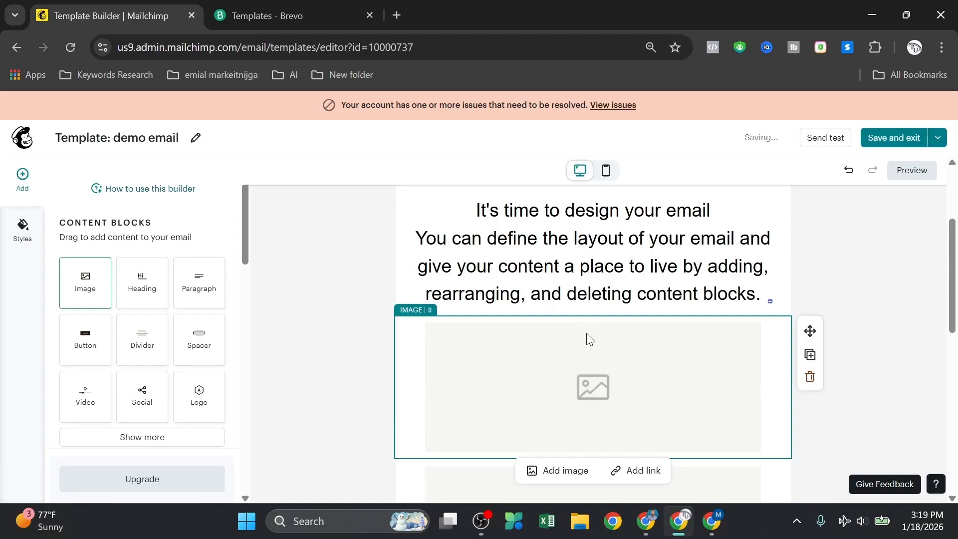
Upload a marketing banner image from the Downloads folder into the new image block
scroll(496, 412, "down", 2)
scroll(534, 354, "down", 2)
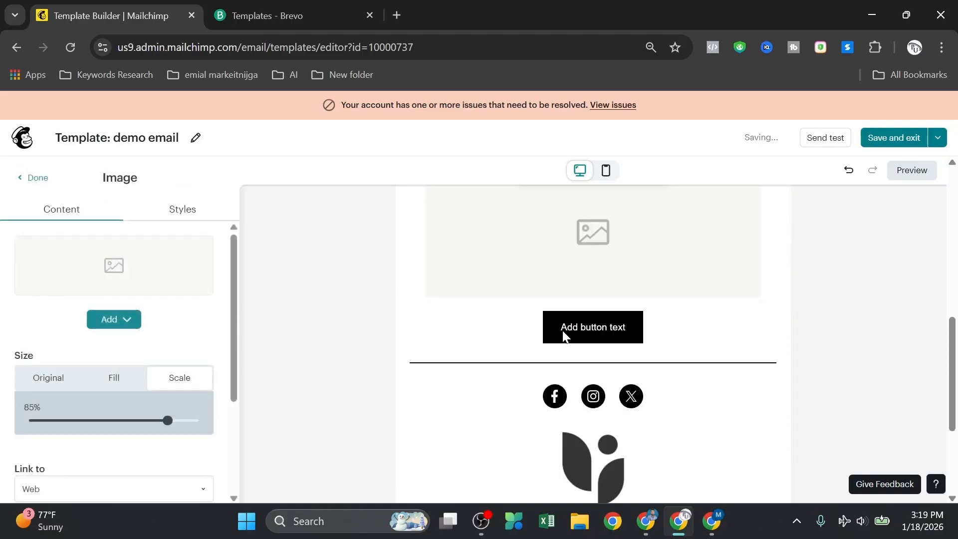
scroll(561, 329, "up", 4)
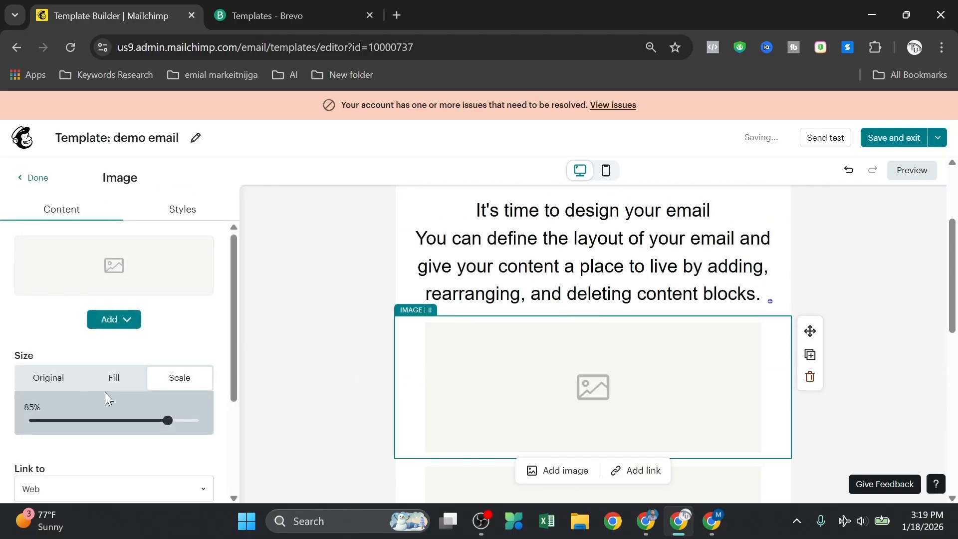
left_click(109, 320)
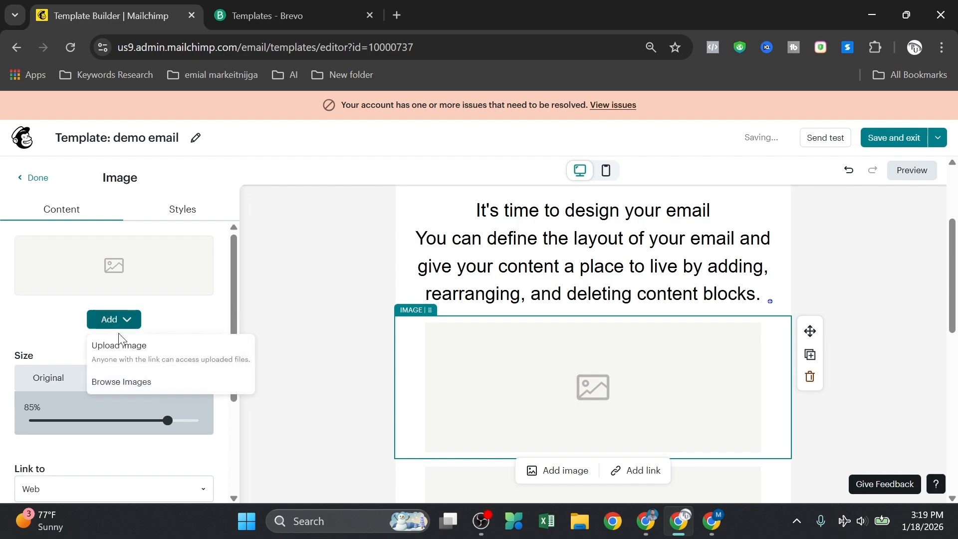
left_click(123, 351)
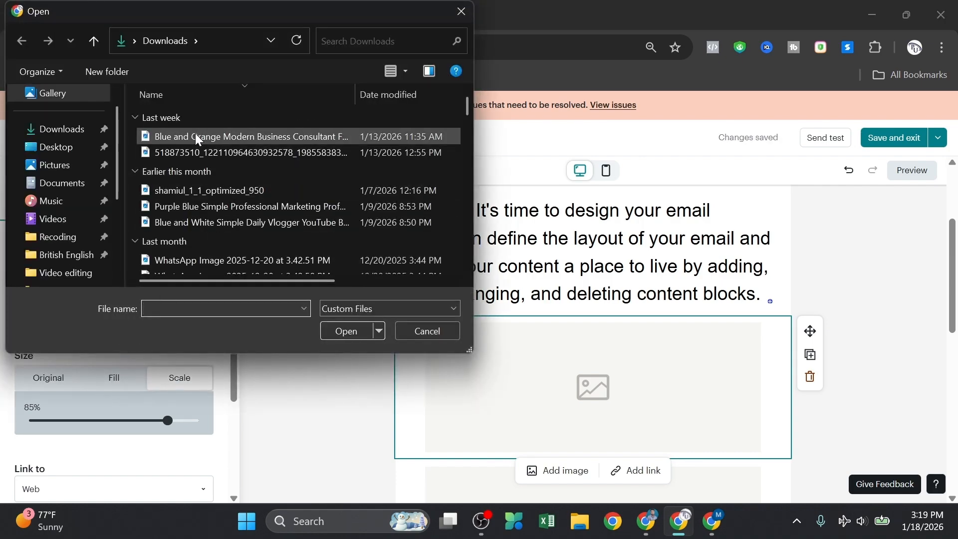
left_click(196, 135)
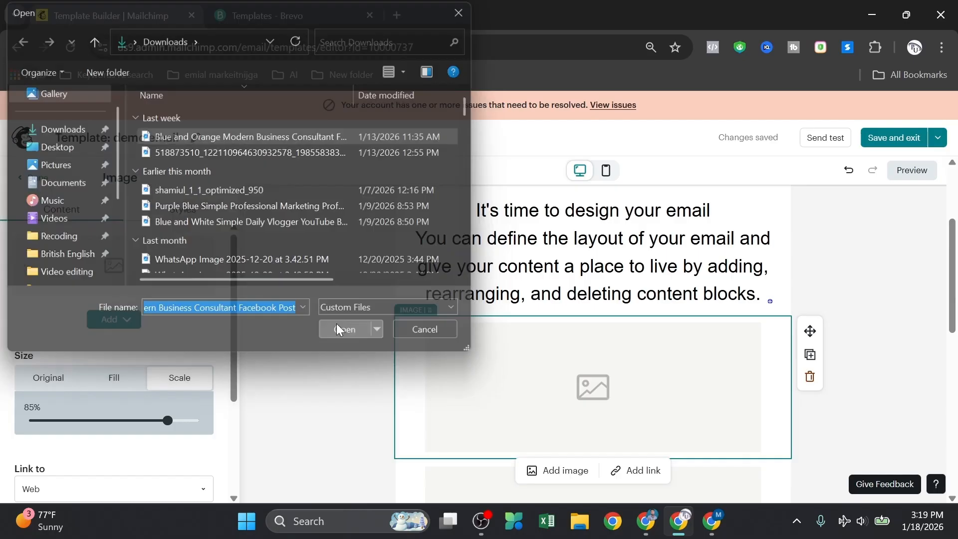
left_click(339, 328)
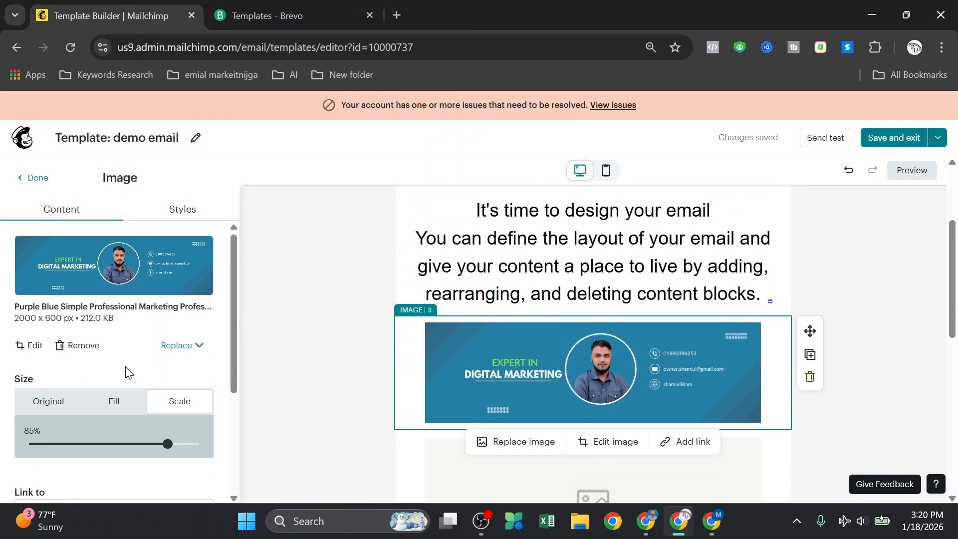
Examine the banner image's size, link type, web address and alt text settings, and return to the content blocks without changes
scroll(170, 321, "down", 3)
scroll(316, 349, "down", 5)
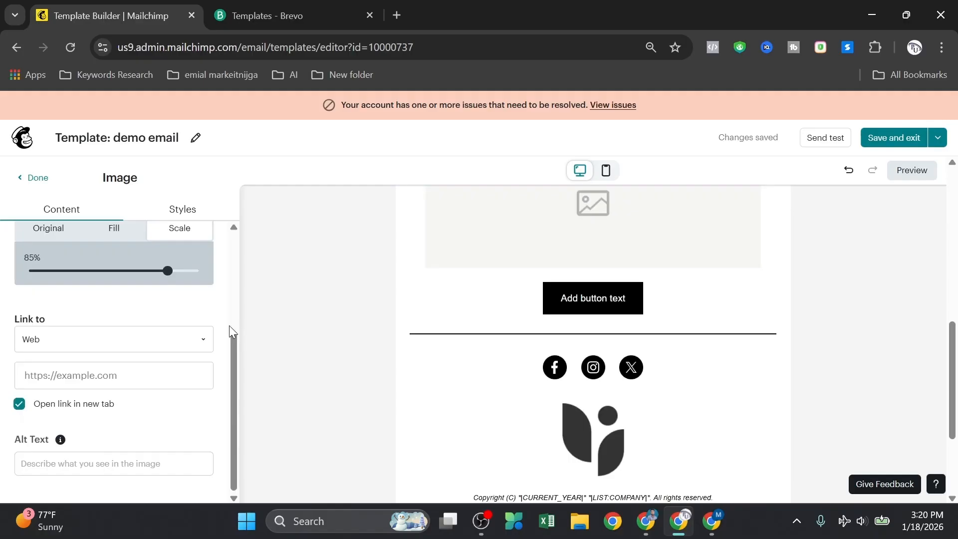
left_click(133, 351)
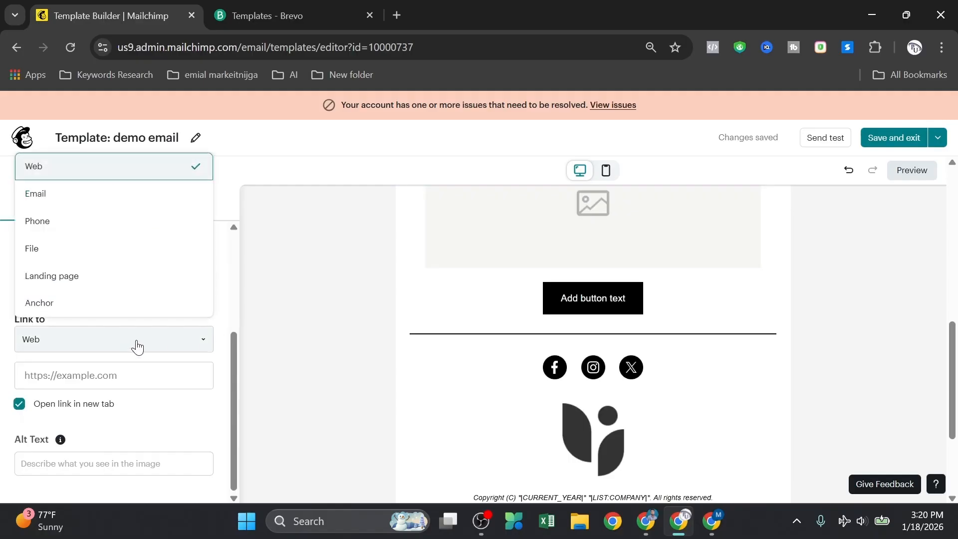
left_click(144, 372)
scroll(165, 369, "up", 2)
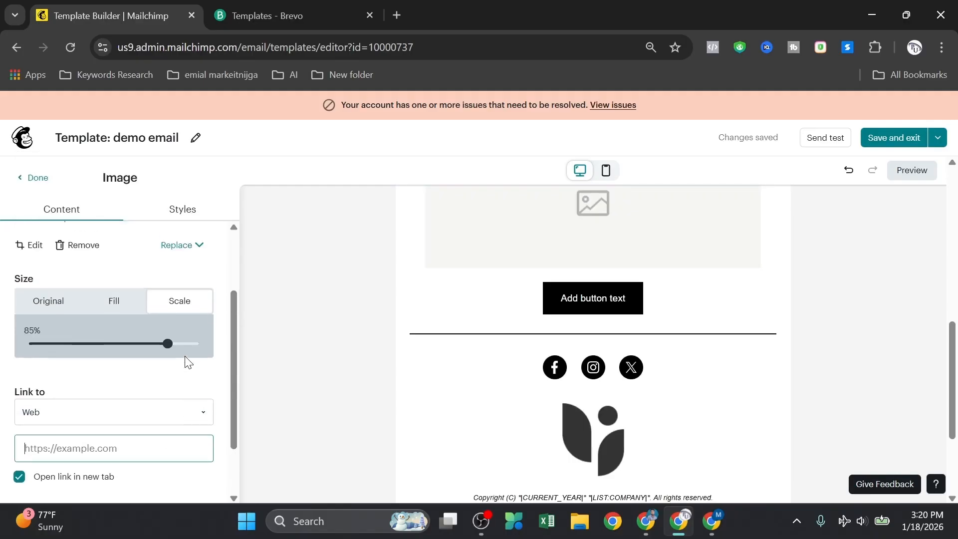
scroll(484, 342, "up", 3)
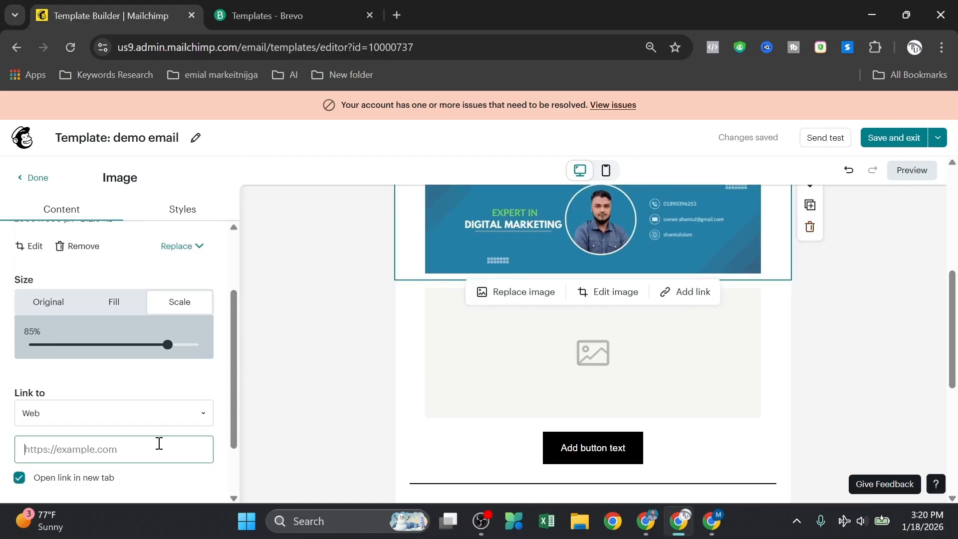
scroll(158, 442, "down", 2)
scroll(145, 403, "up", 4)
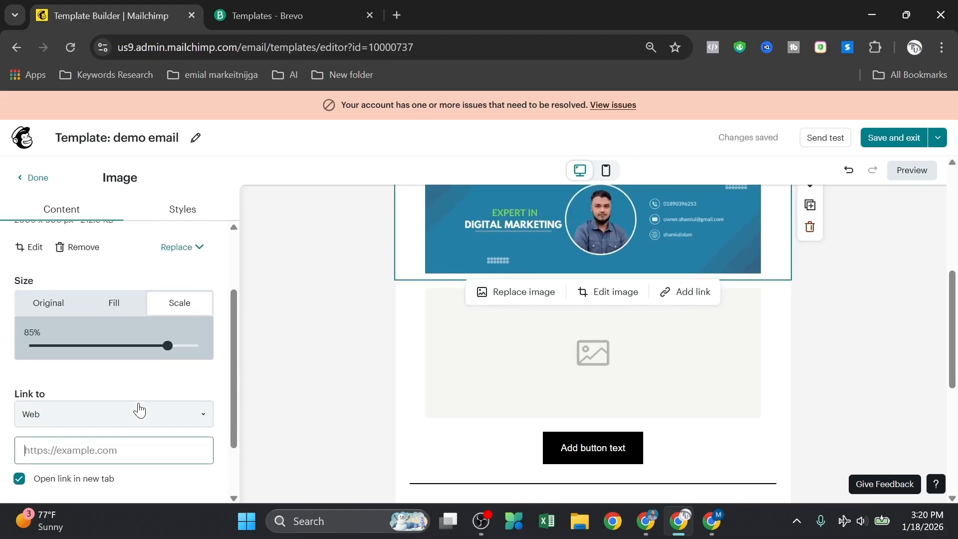
left_click(31, 178)
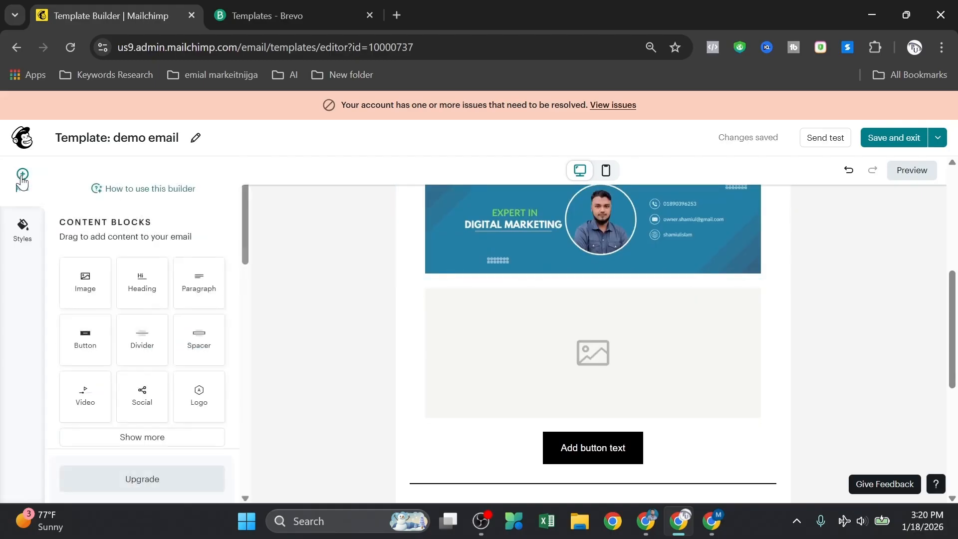
Add a Heading block to the left of the header photo and enter "email marketing" as its text
left_click(148, 279)
scroll(292, 312, "up", 5)
scroll(348, 344, "up", 2)
scroll(152, 288, "down", 2)
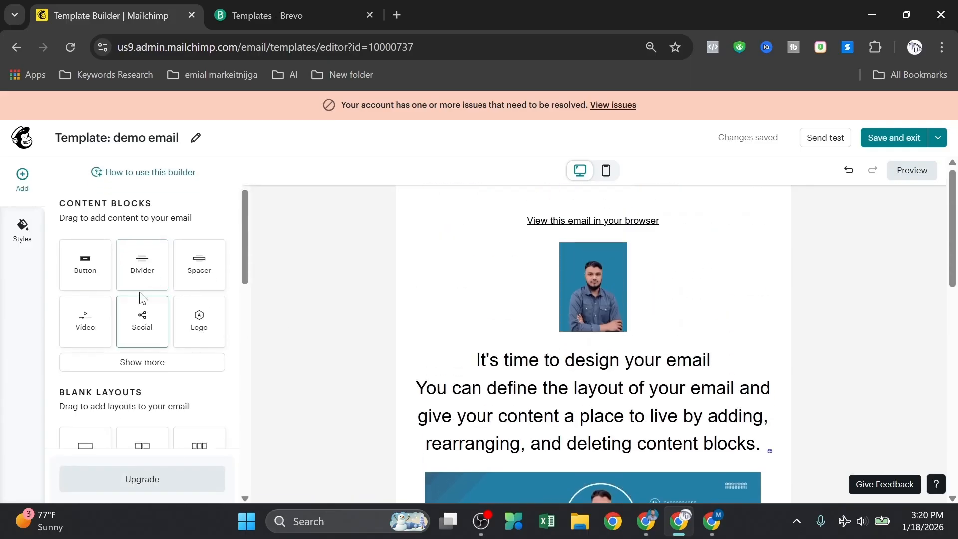
scroll(199, 299, "up", 2)
left_click_drag(143, 292, 433, 247)
left_click(497, 263)
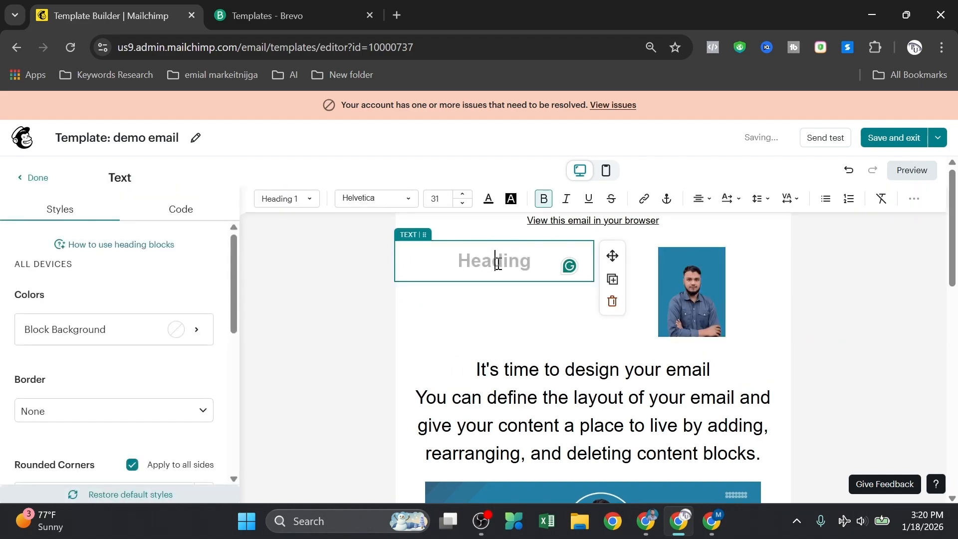
type("email ma")
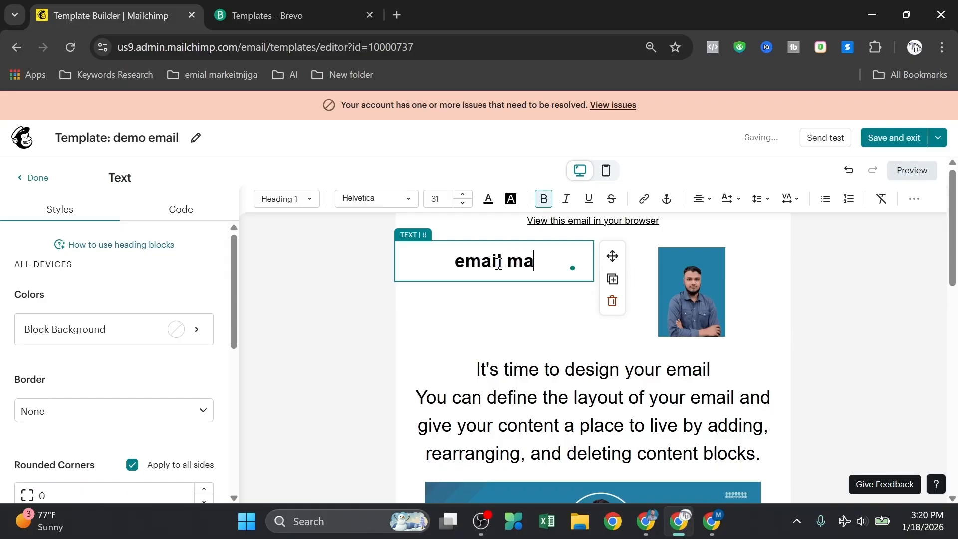
type("rketing")
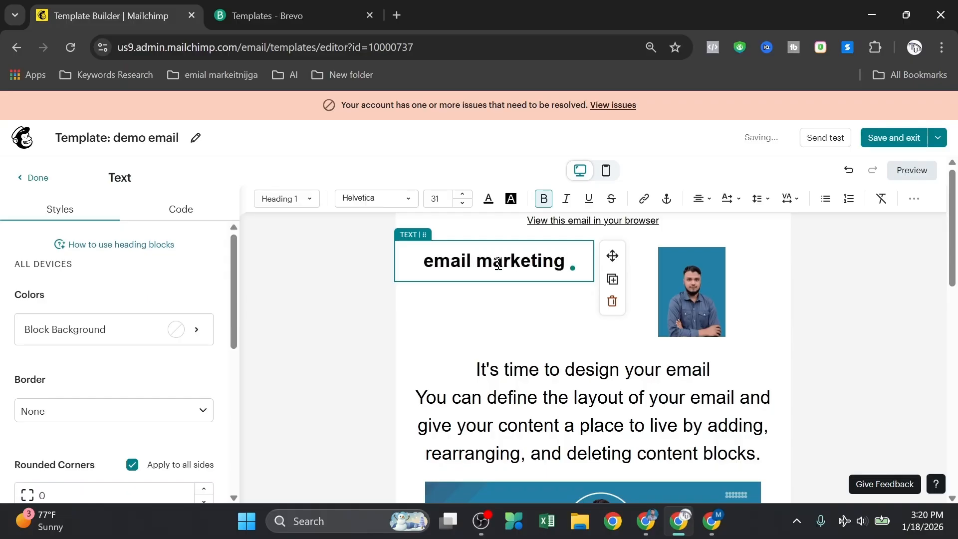
left_click(367, 320)
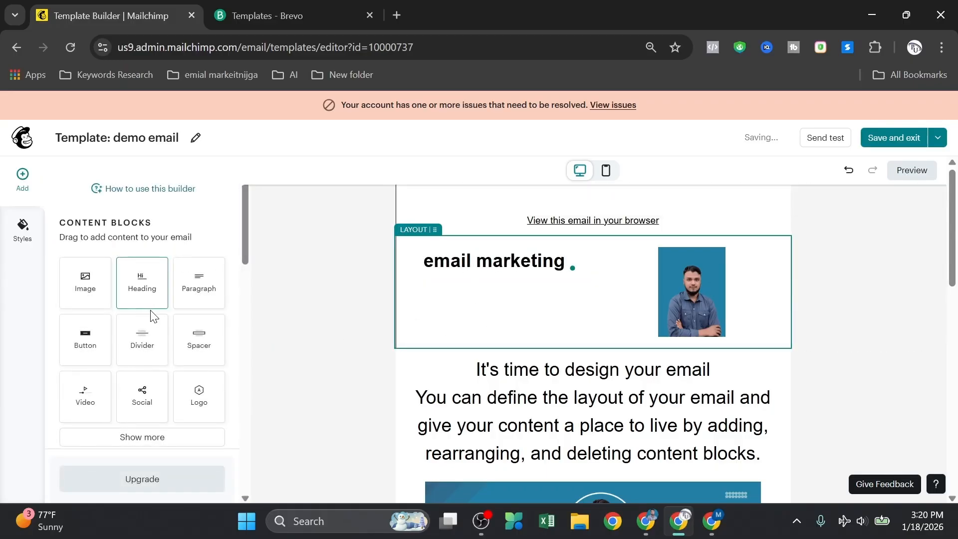
scroll(617, 330, "down", 3)
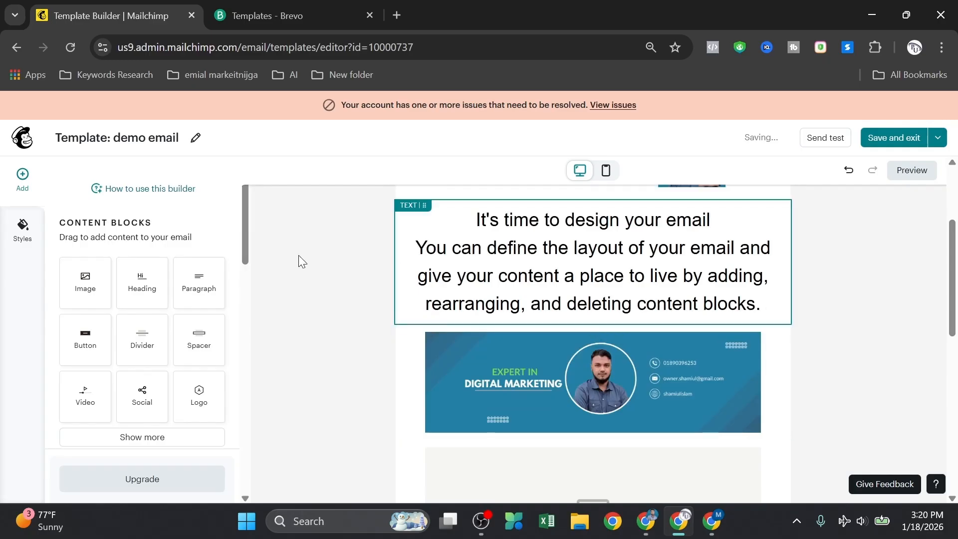
left_click_drag(194, 288, 429, 337)
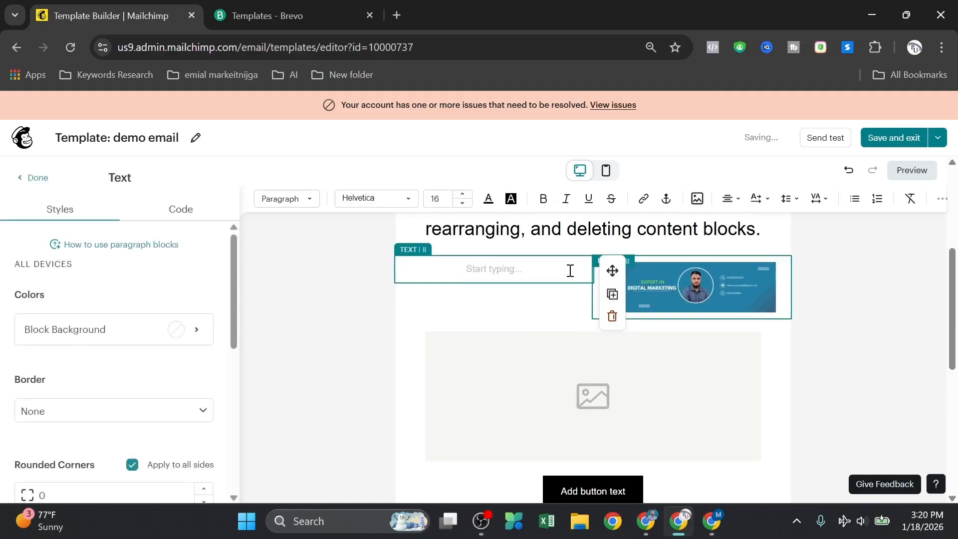
key("ctrl+z")
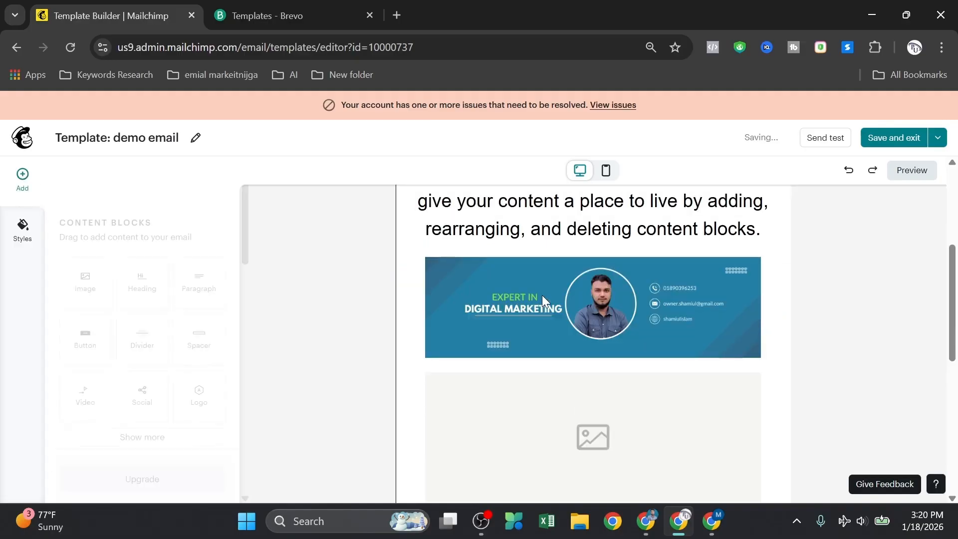
Add an empty Paragraph block above the "It's time to design your email" text and give it a green block background
scroll(542, 294, "up", 3)
left_click_drag(194, 298, 567, 282)
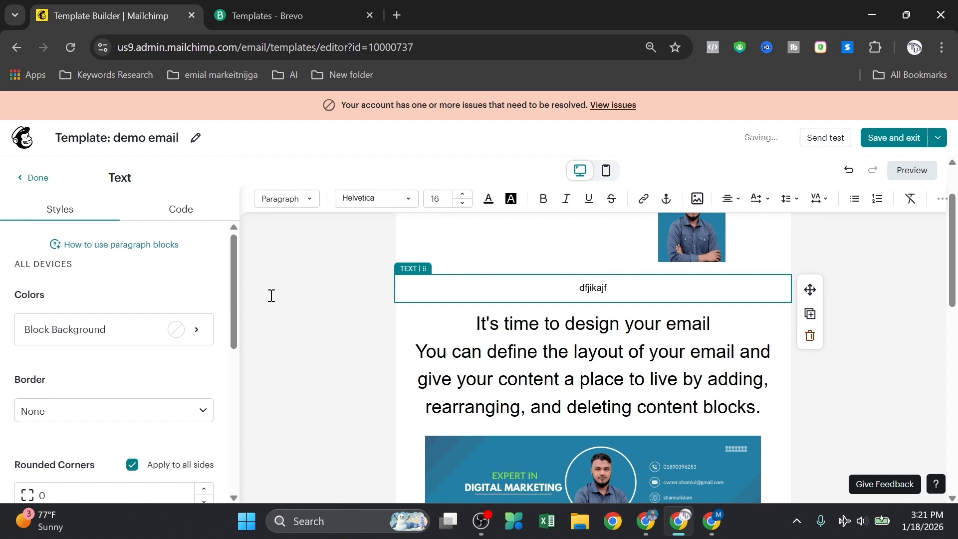
left_click(191, 333)
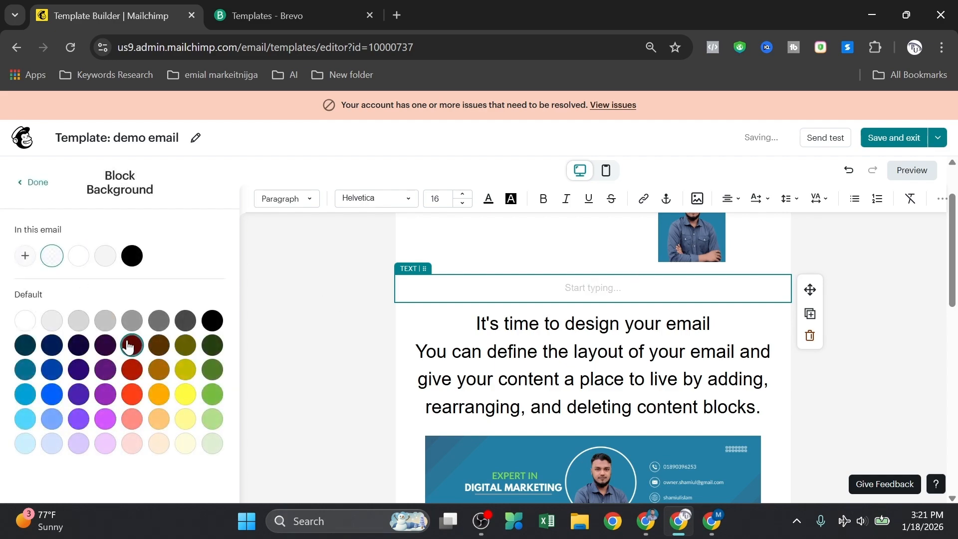
left_click(129, 347)
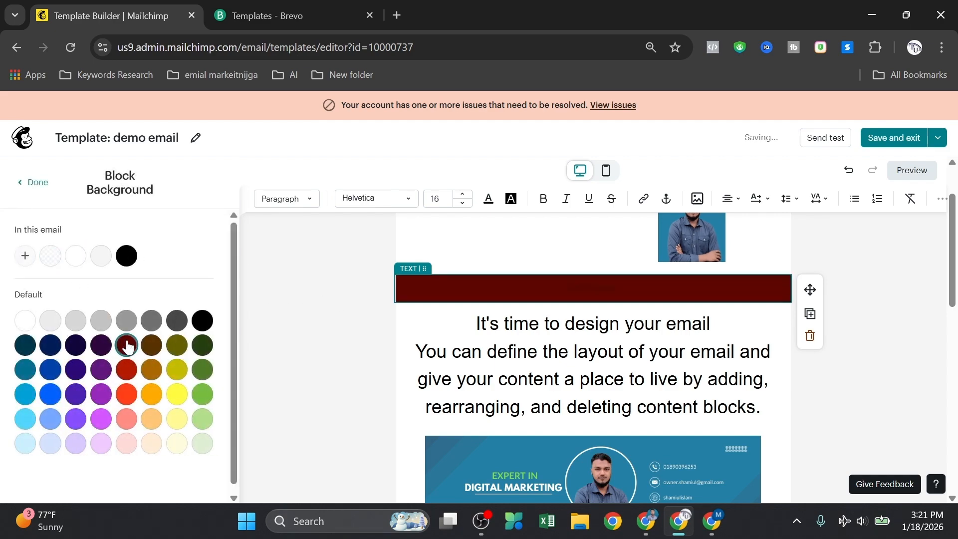
left_click(100, 395)
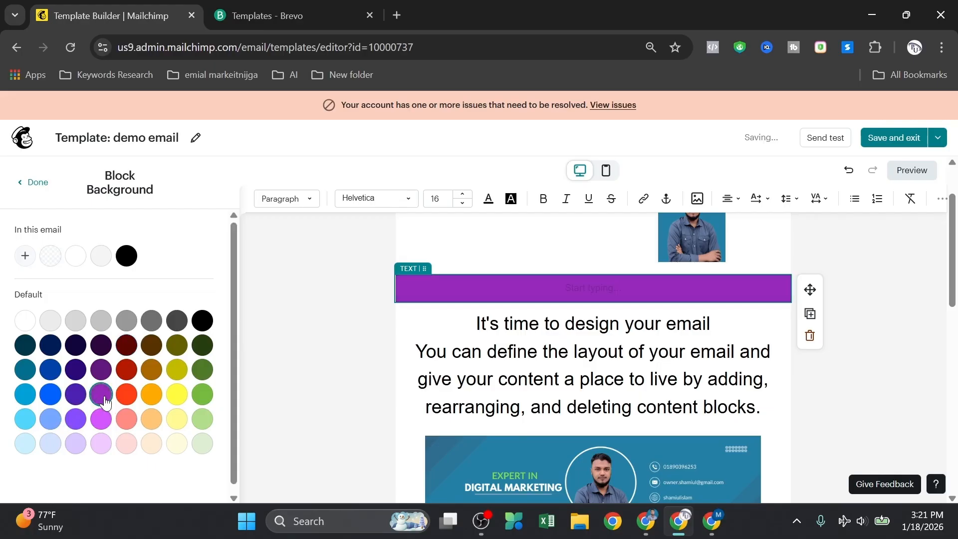
left_click(75, 325)
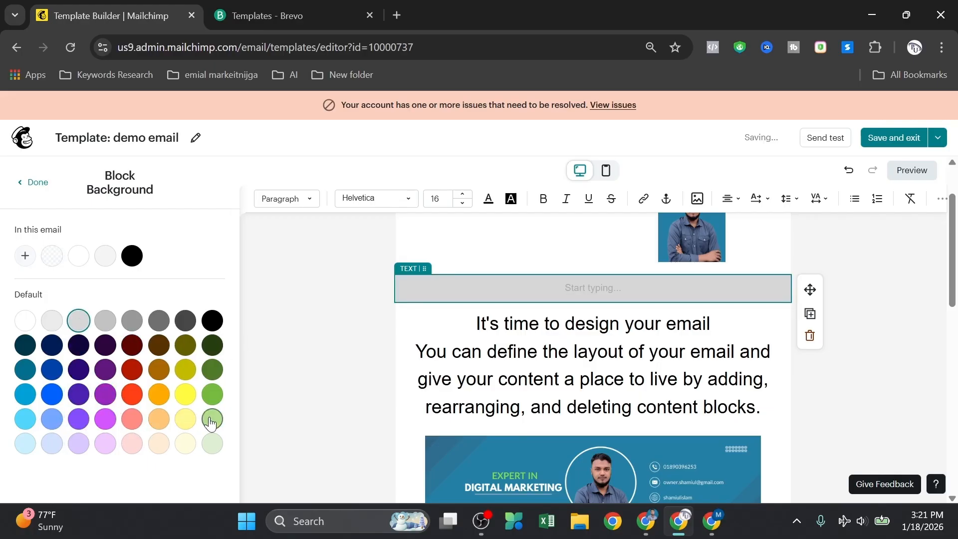
left_click(213, 395)
left_click(360, 344)
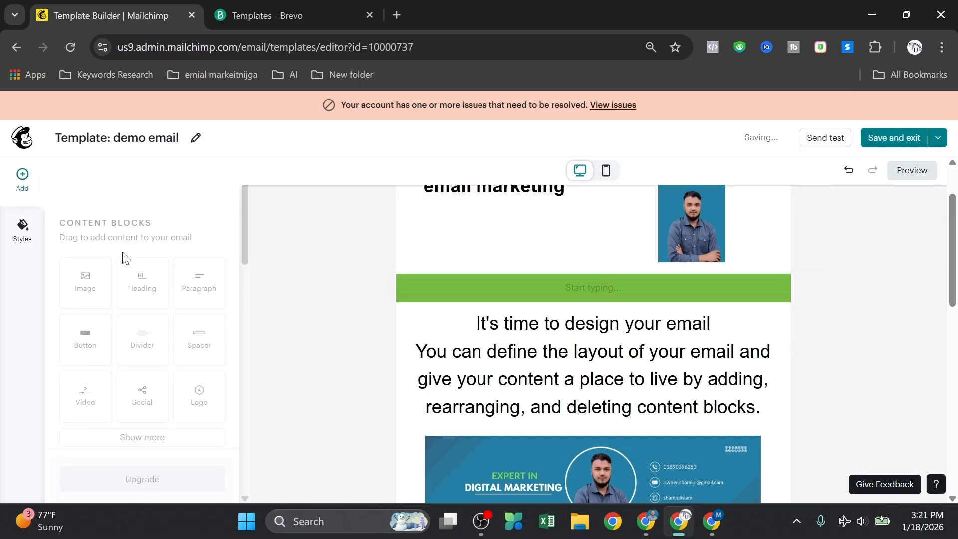
Add a Divider block between the main text and the banner image, and set its line color to dark olive
scroll(149, 320, "down", 2)
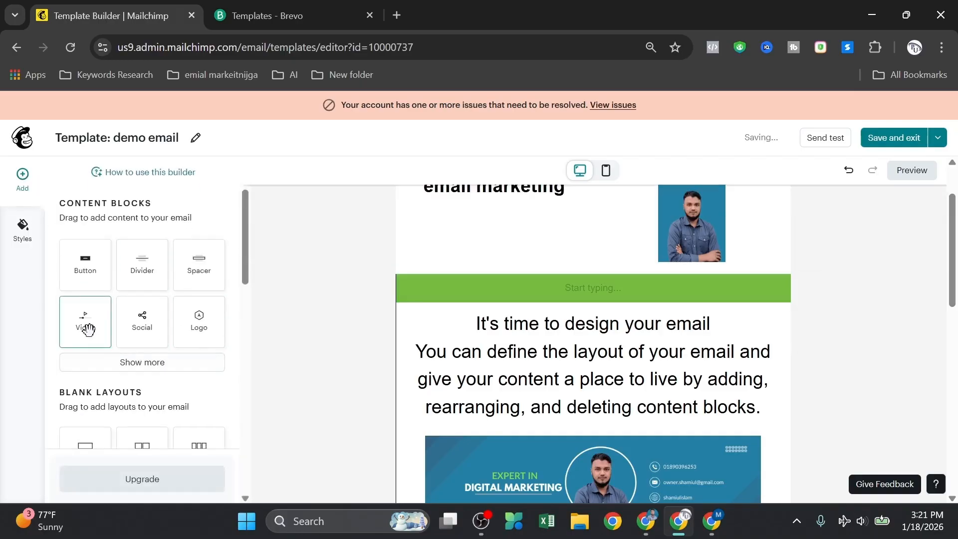
scroll(115, 339, "up", 2)
left_click_drag(136, 339, 571, 423)
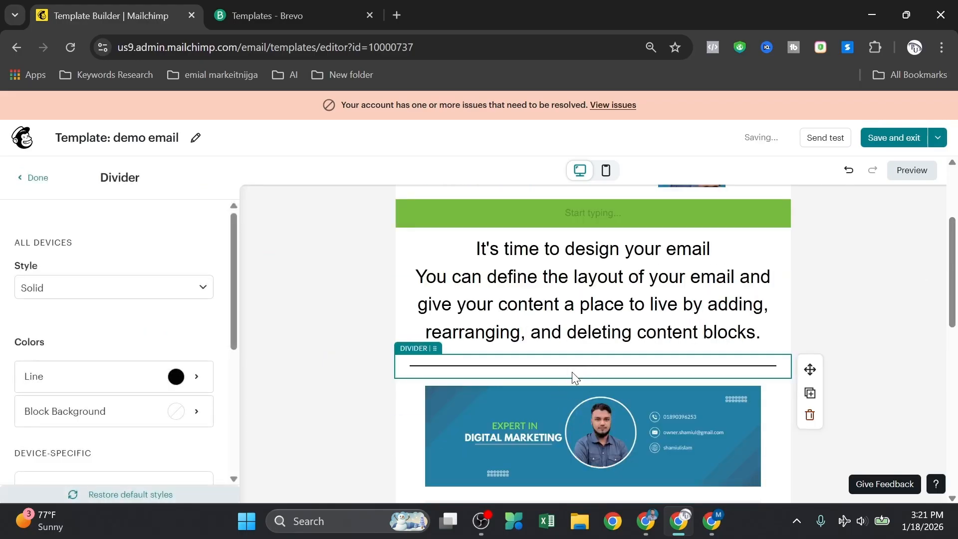
left_click(176, 384)
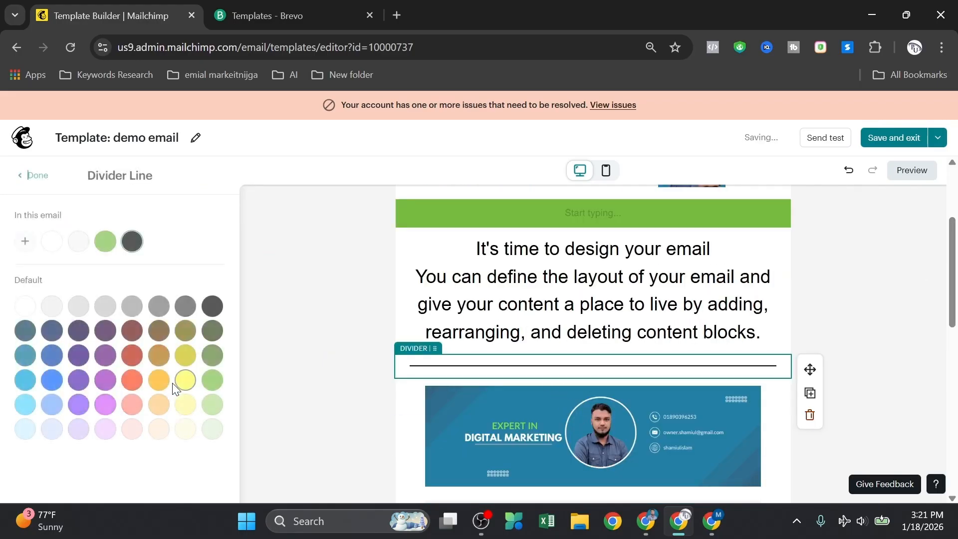
left_click(184, 337)
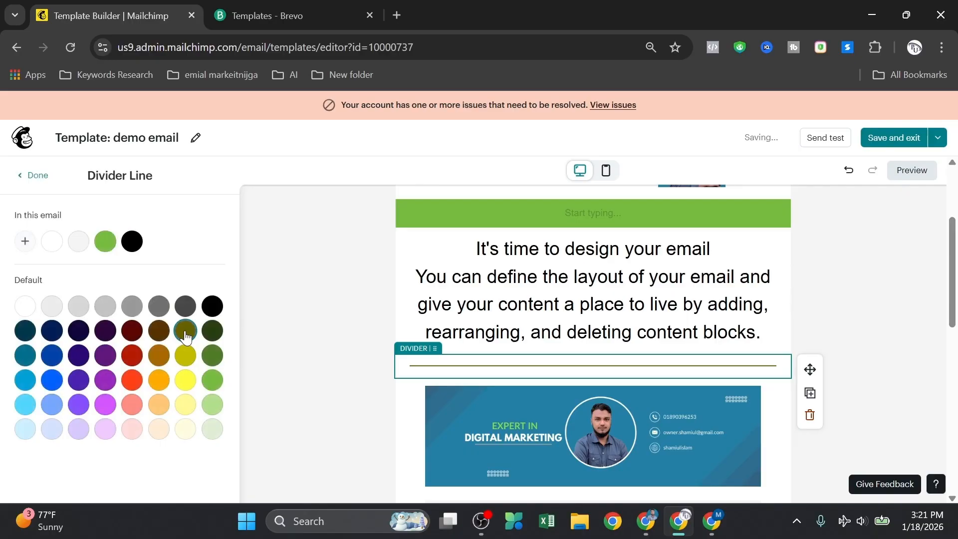
left_click(294, 326)
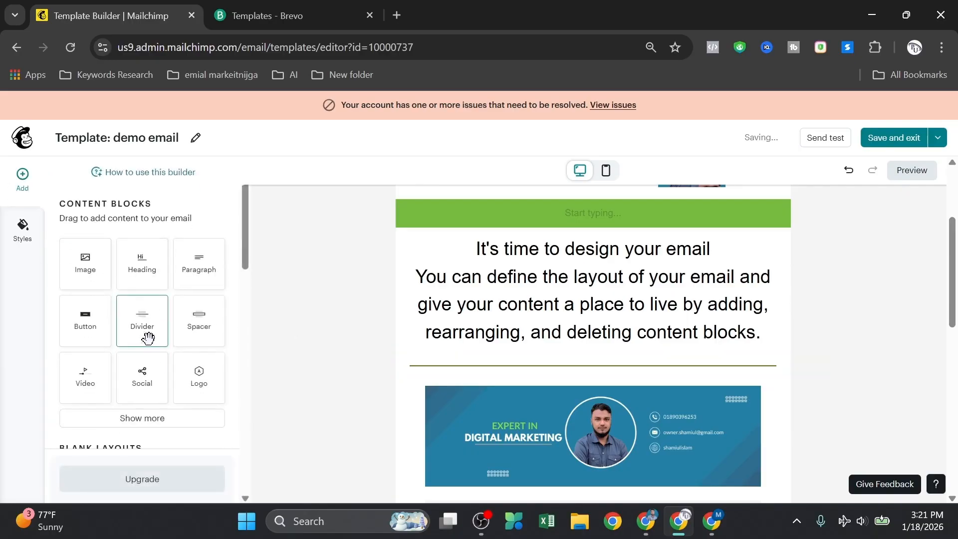
Add a Spacer block between the olive divider and the banner image, and return to the content blocks
scroll(148, 339, "down", 1)
left_click_drag(200, 271, 594, 384)
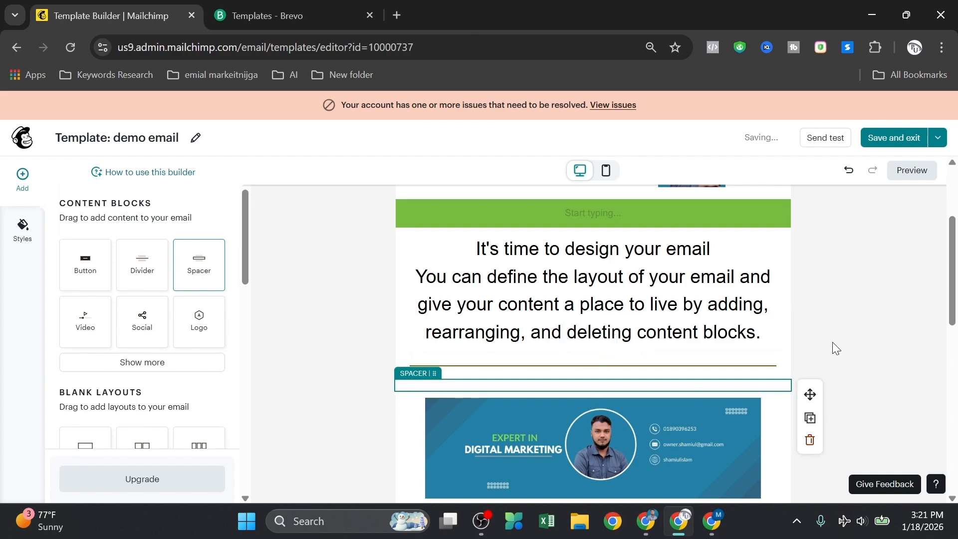
scroll(661, 444, "down", 2)
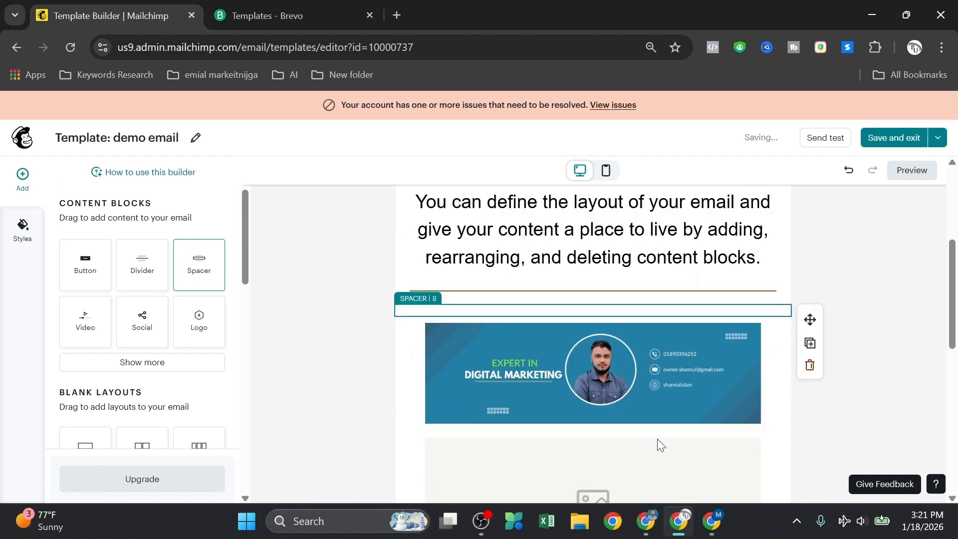
left_click(365, 344)
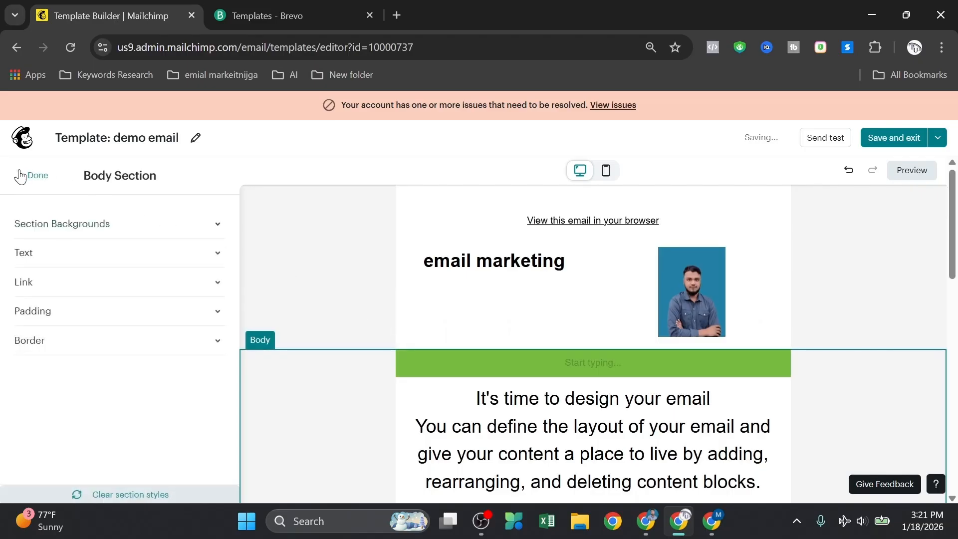
left_click(36, 175)
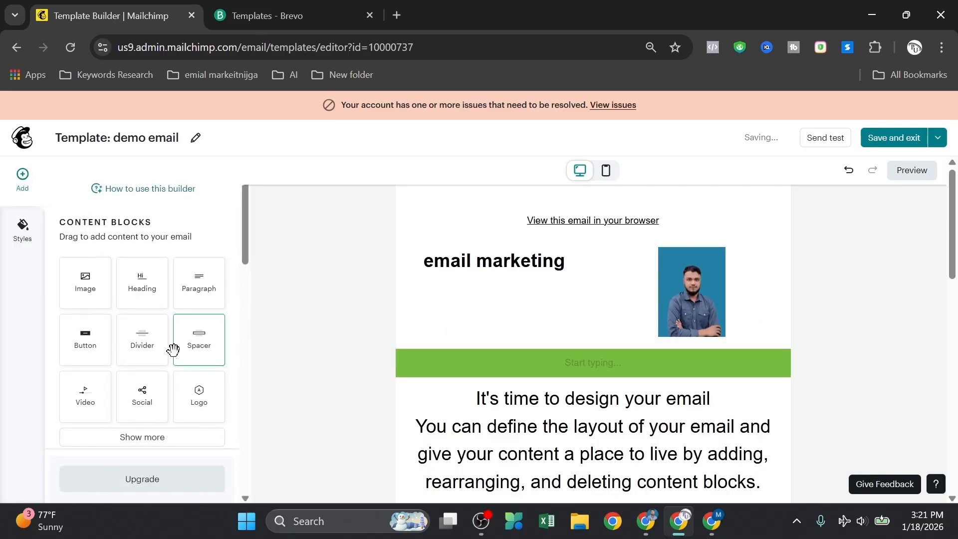
Expand the list of content blocks and look through all the available block types
scroll(173, 349, "down", 3)
scroll(159, 263, "up", 3)
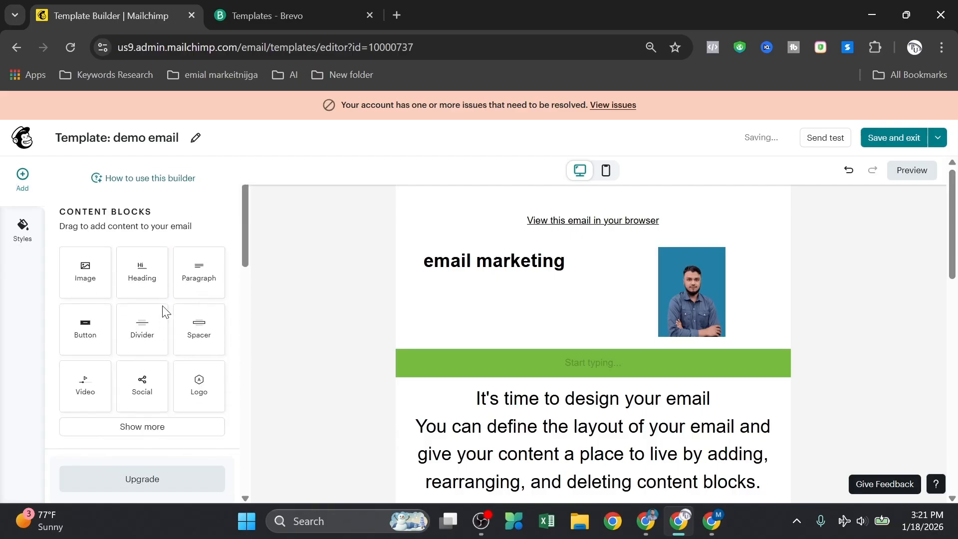
scroll(171, 336, "down", 1)
left_click(156, 364)
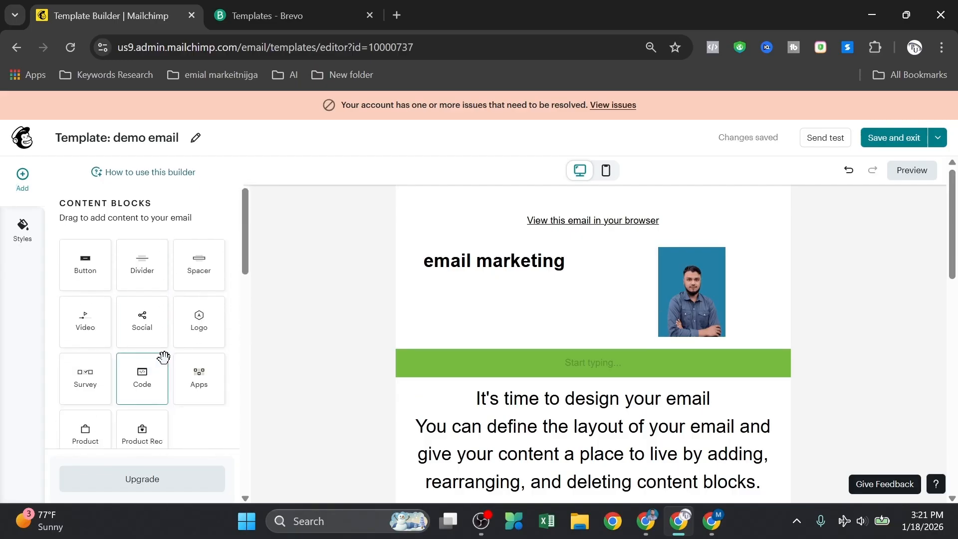
scroll(163, 359, "up", 2)
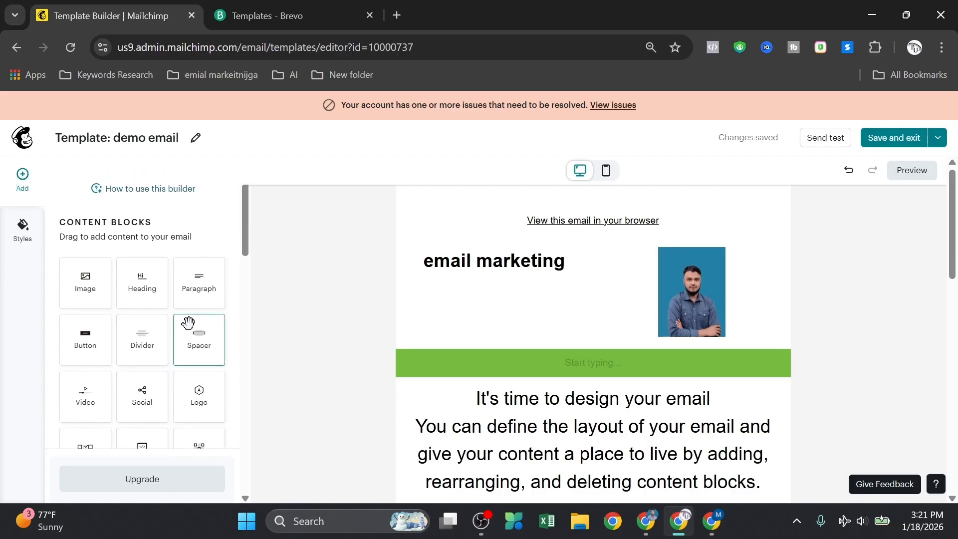
scroll(188, 323, "down", 2)
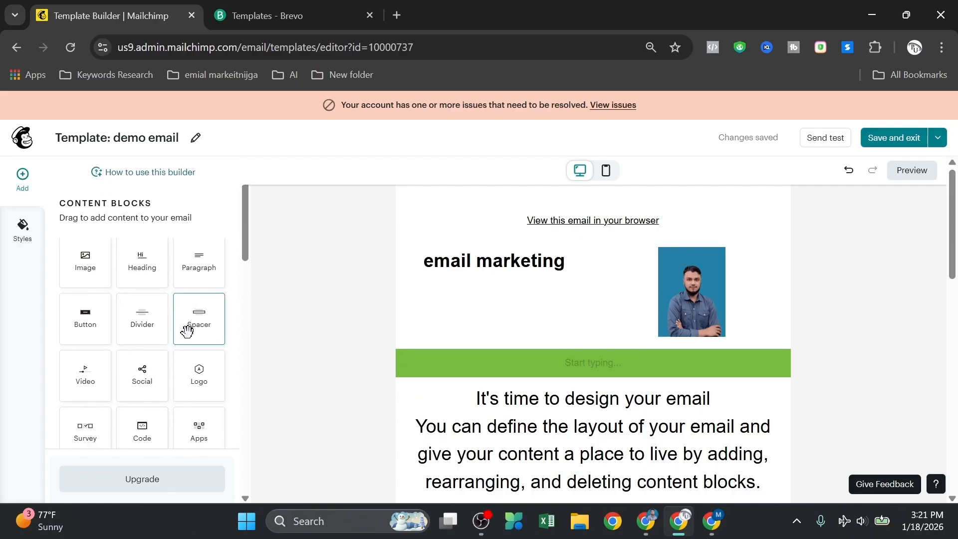
Delete the photo from the header and add a Logo block to the left of the "email marketing" heading
left_click(687, 288)
left_click(810, 302)
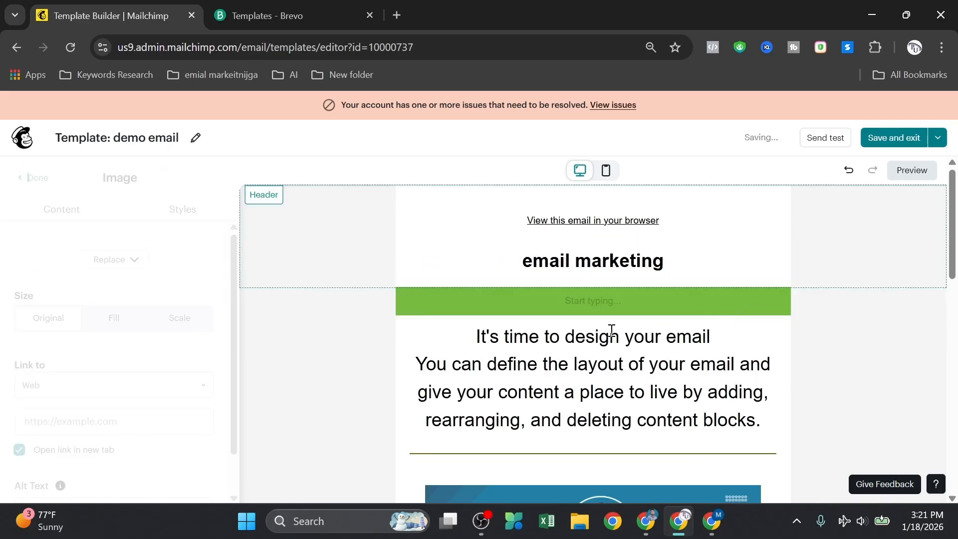
left_click_drag(217, 419, 436, 259)
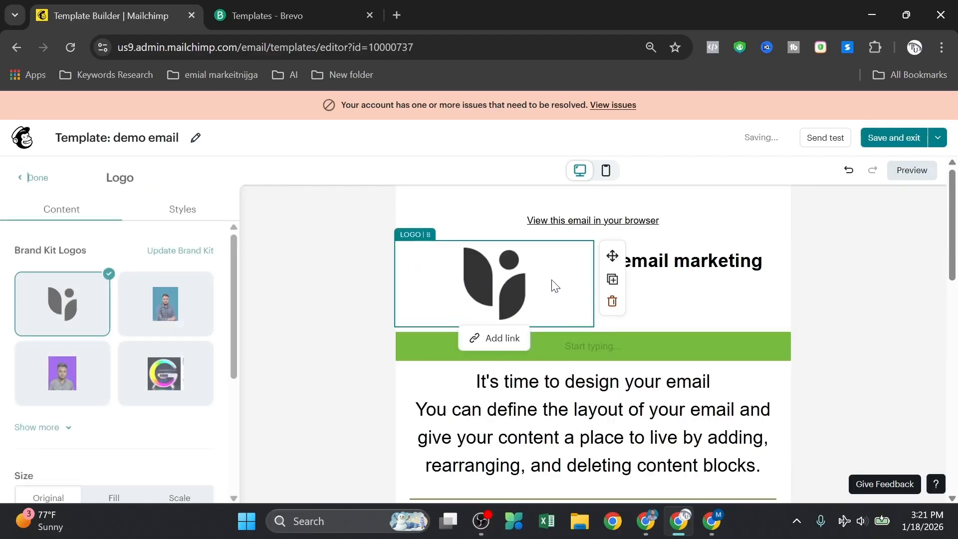
Set the header logo to the brand kit portrait with the blue background and return to the content blocks
left_click(160, 315)
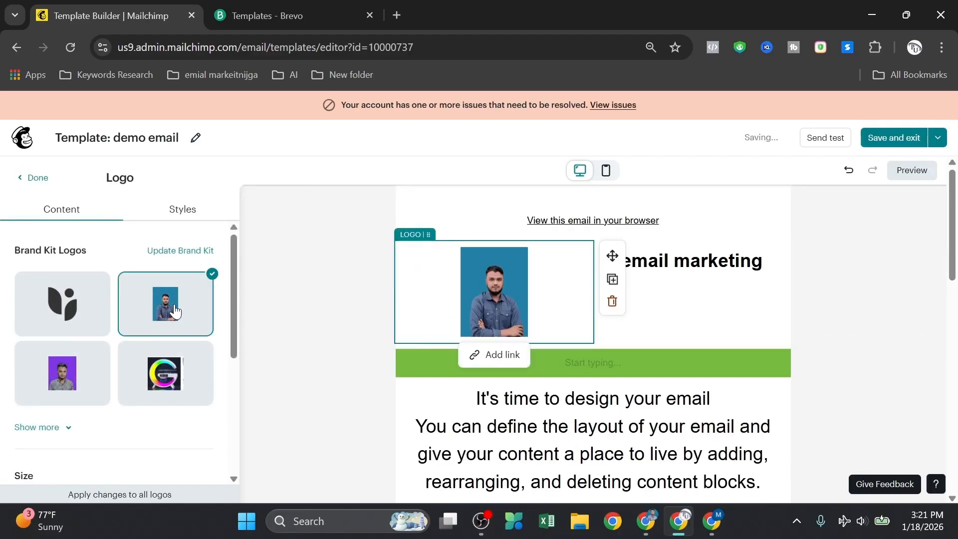
left_click(23, 179)
Add a blank 1:2 two-column layout between the green text bar and the main text, and close its settings
scroll(196, 349, "down", 4)
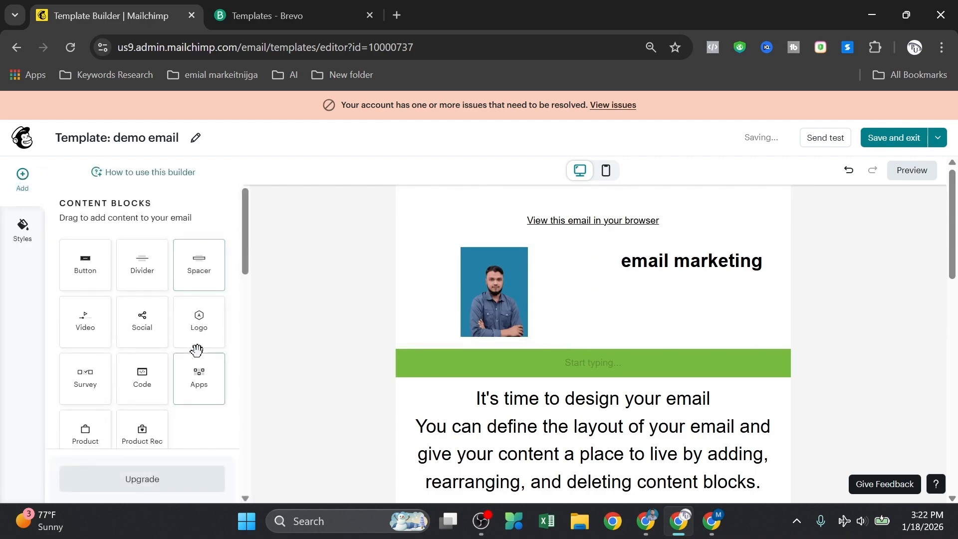
scroll(189, 337, "down", 5)
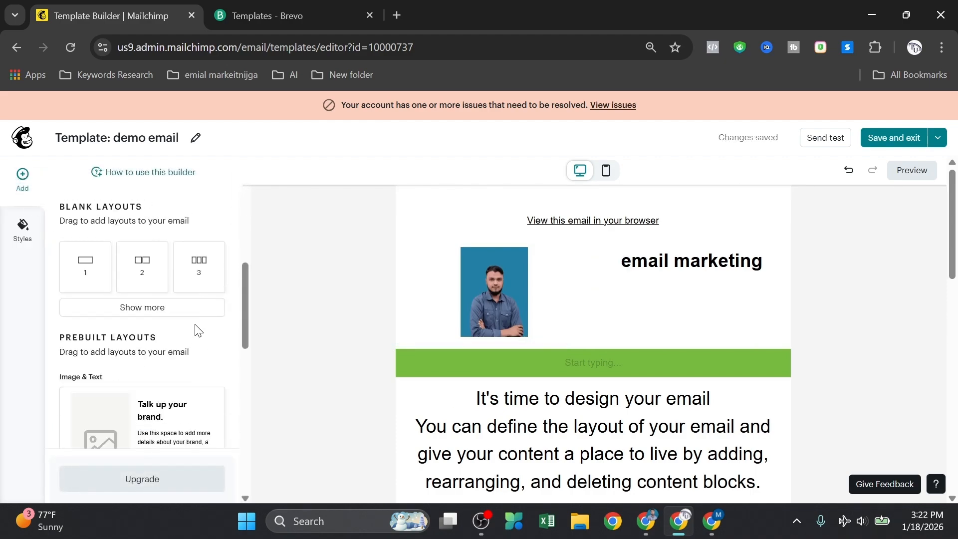
scroll(192, 331, "up", 3)
scroll(191, 339, "down", 3)
left_click(145, 308)
left_click_drag(86, 319, 138, 330)
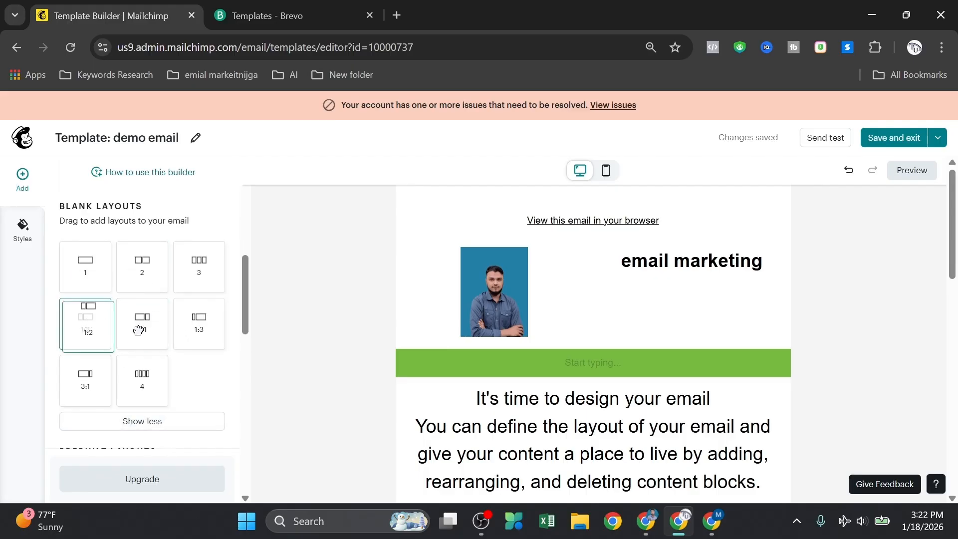
left_click_drag(223, 387, 443, 392)
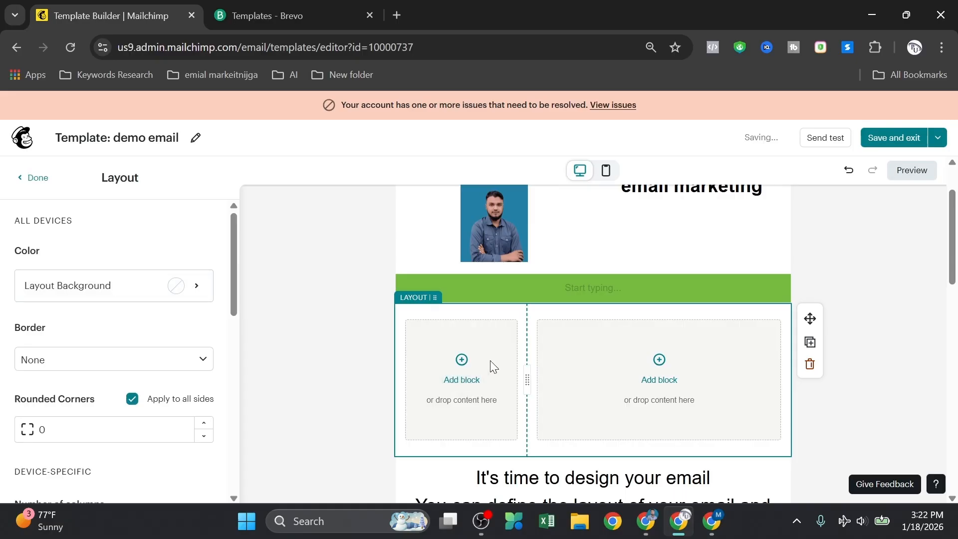
left_click(26, 180)
Add a Paragraph block to the layout's narrow column with the lines "01 section", "dfhikhfijdlsjf" and, after a blank line, "fldjsfljlsjdlfjsdfn"
left_click_drag(196, 278, 462, 372)
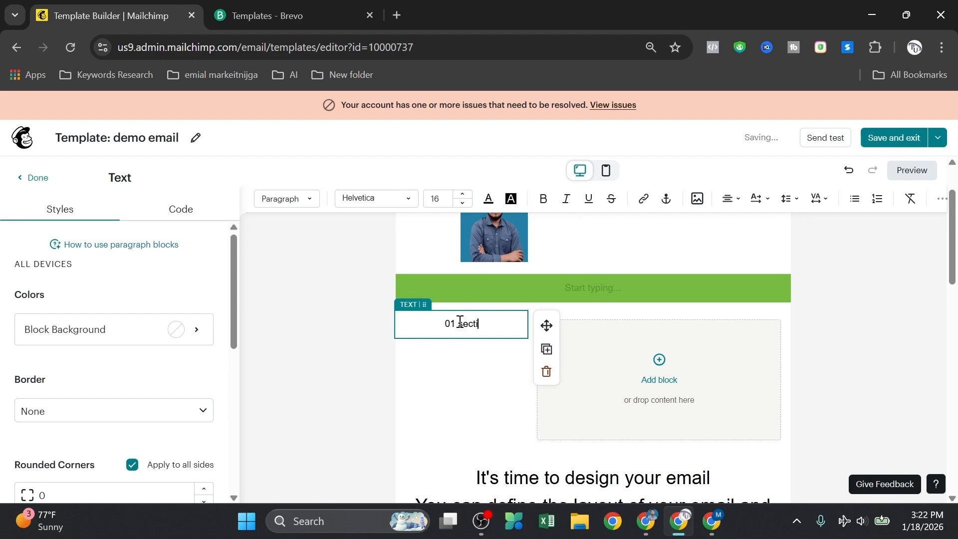
left_click(597, 356)
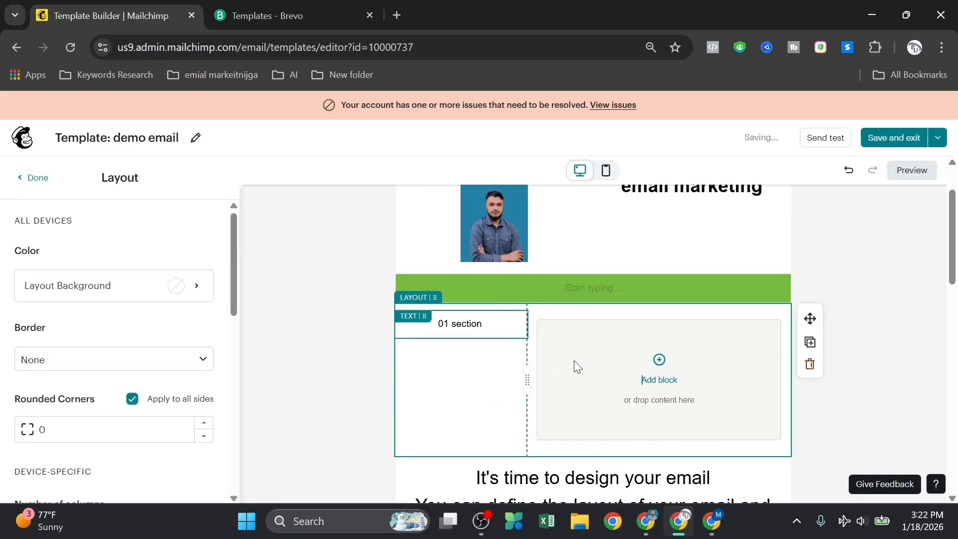
left_click(655, 390)
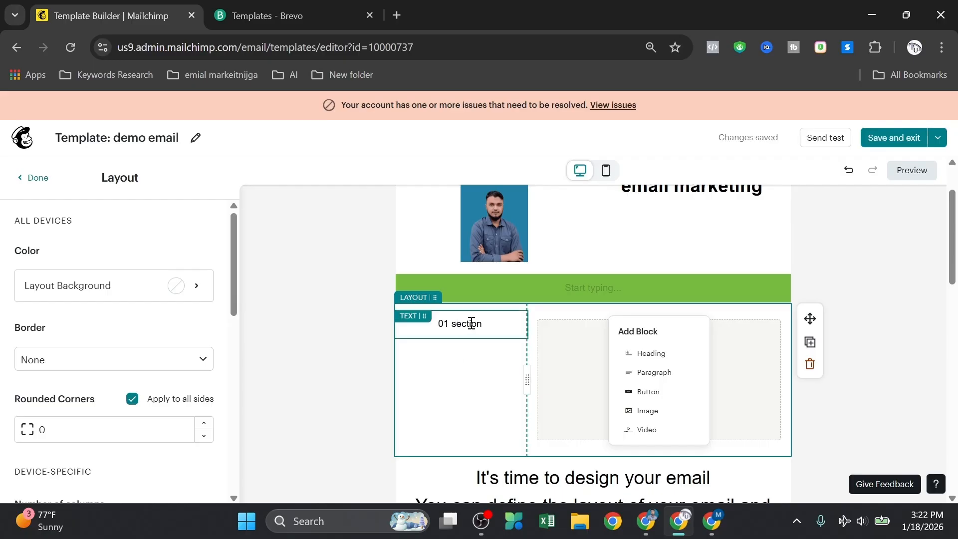
left_click(487, 324)
key("Return")
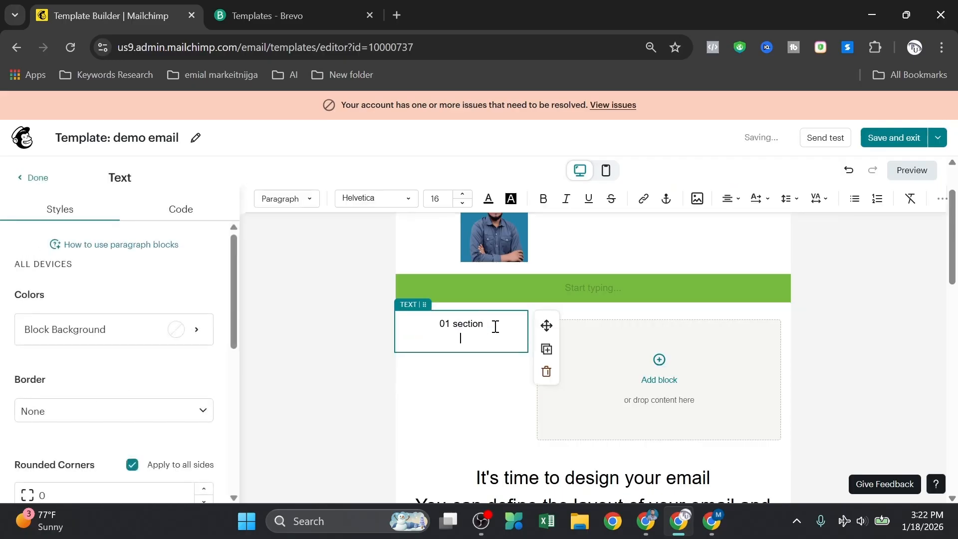
type("dfhikhfijdlsjf")
key("Return")
key("Return")
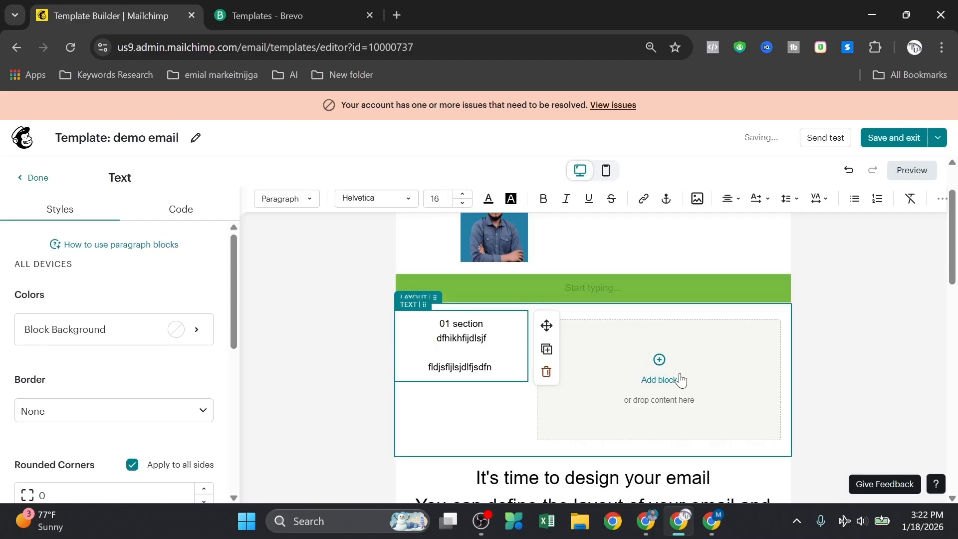
Add an Image block to the layout's wide column and insert the uploaded picture test.01.jpeg
left_click(663, 395)
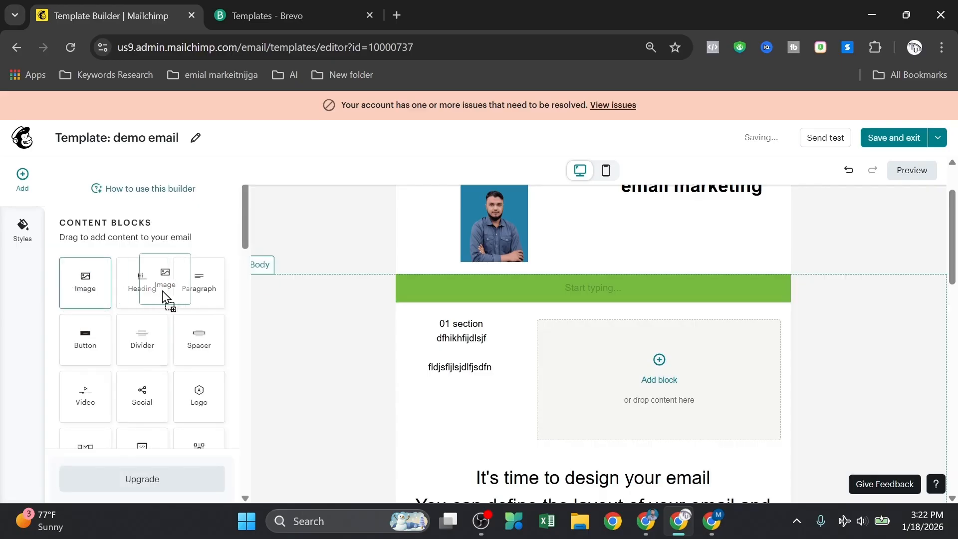
left_click_drag(86, 295, 648, 394)
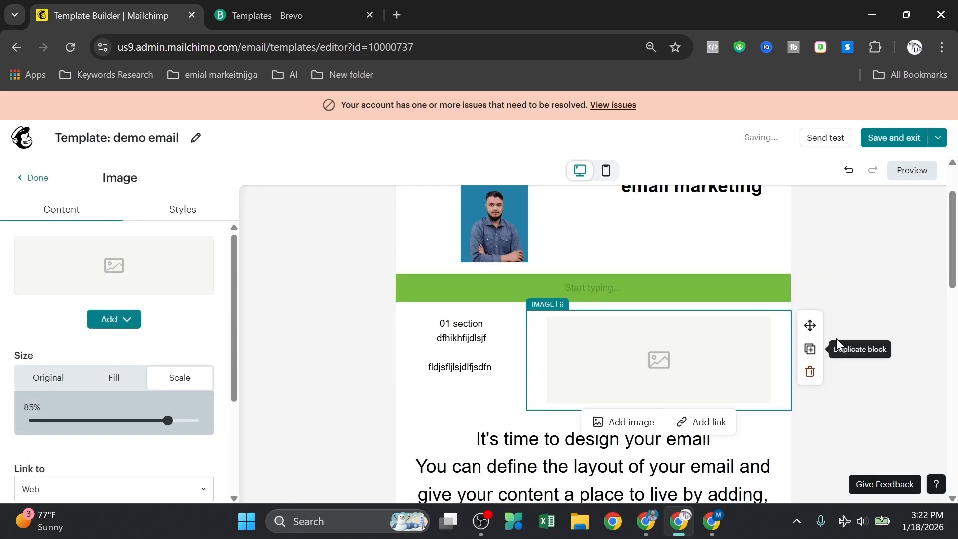
left_click(624, 422)
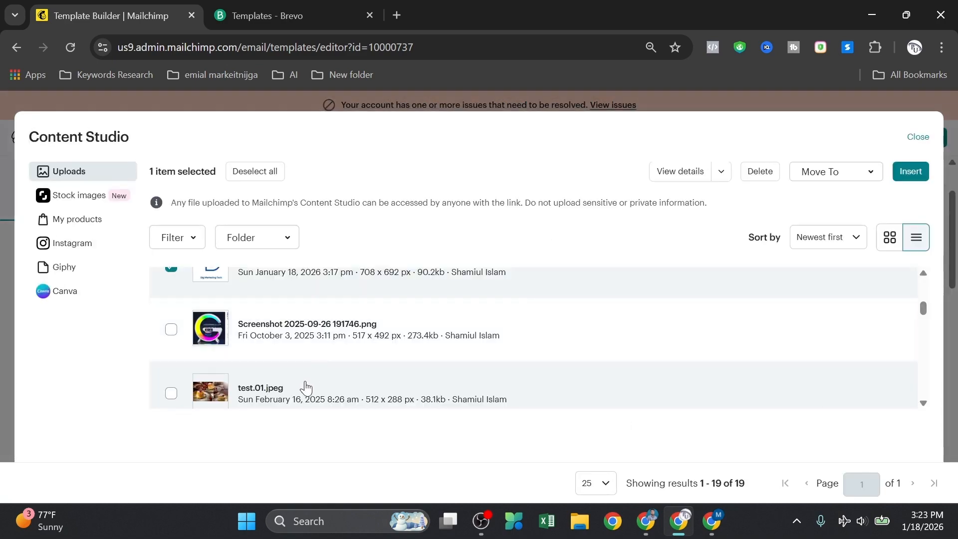
scroll(295, 389, "down", 2)
left_click(260, 329)
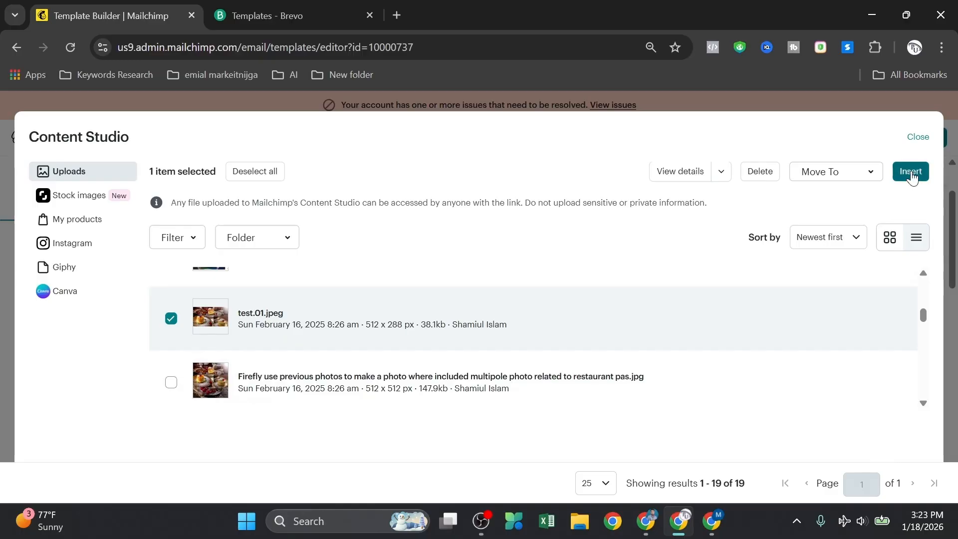
left_click(911, 173)
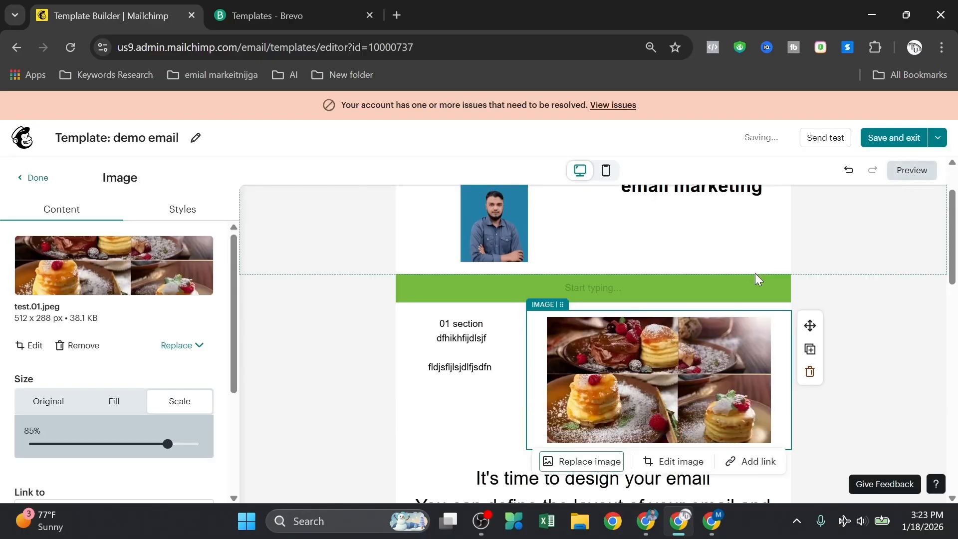
left_click(906, 266)
Add the prebuilt Image & Text layout "Talk up your brand." with image beside text below the olive divider, and close its settings
scroll(654, 376, "down", 5)
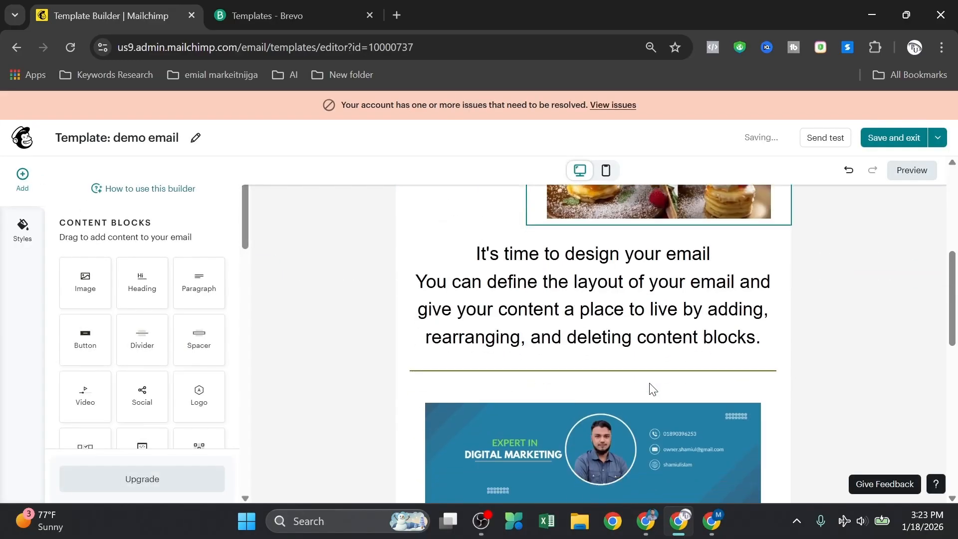
scroll(584, 343, "up", 4)
scroll(579, 345, "down", 1)
scroll(580, 346, "up", 2)
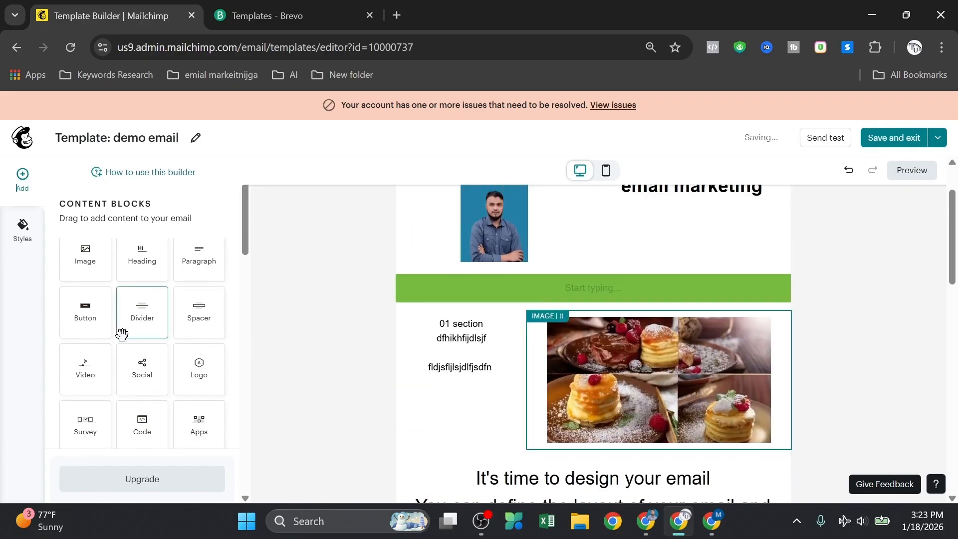
scroll(125, 329, "down", 5)
scroll(127, 326, "down", 4)
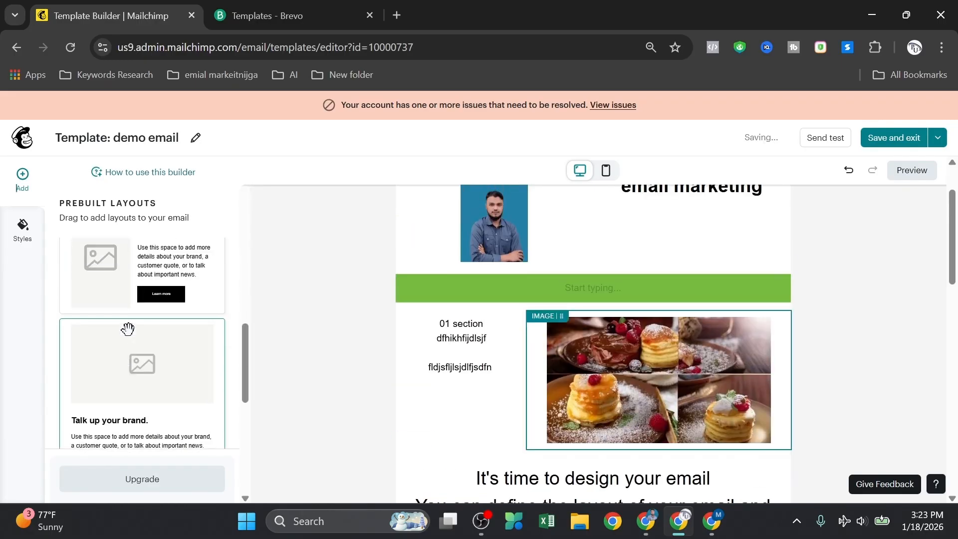
scroll(128, 327, "up", 5)
scroll(483, 378, "down", 4)
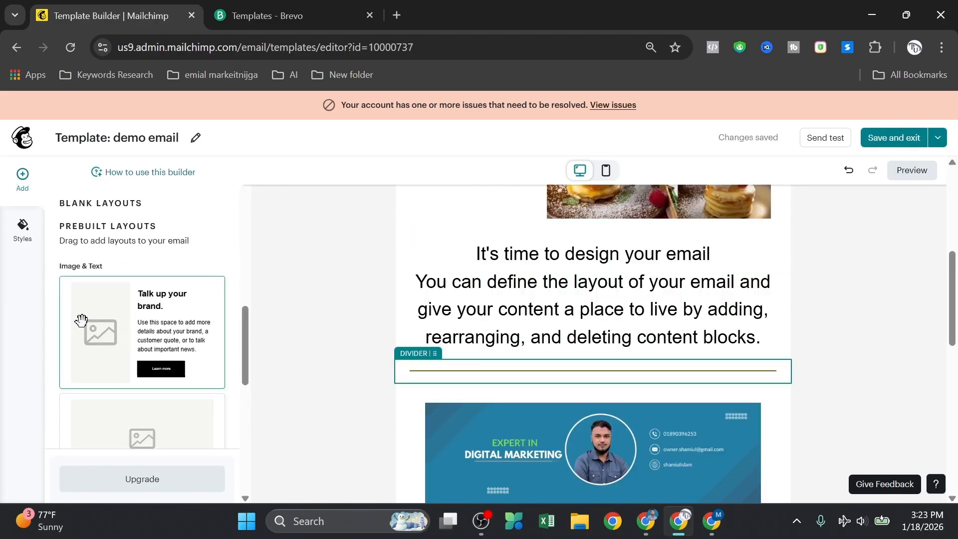
left_click_drag(81, 321, 502, 389)
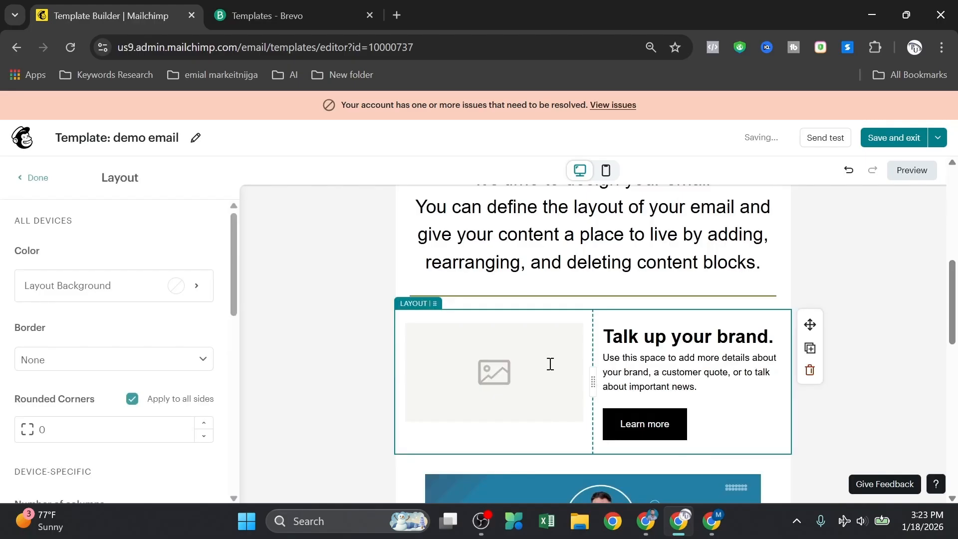
scroll(607, 391, "up", 7)
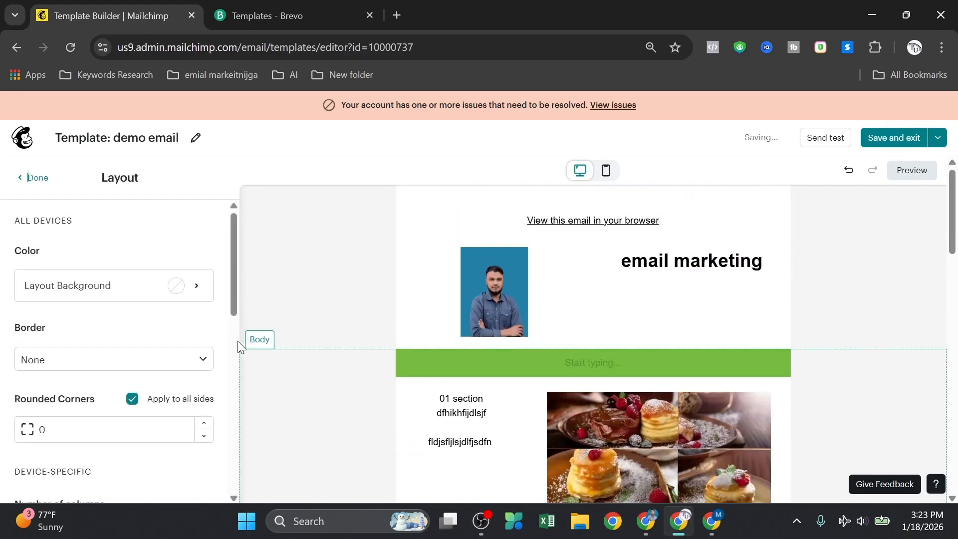
scroll(120, 290, "down", 3)
scroll(215, 345, "up", 3)
left_click(33, 178)
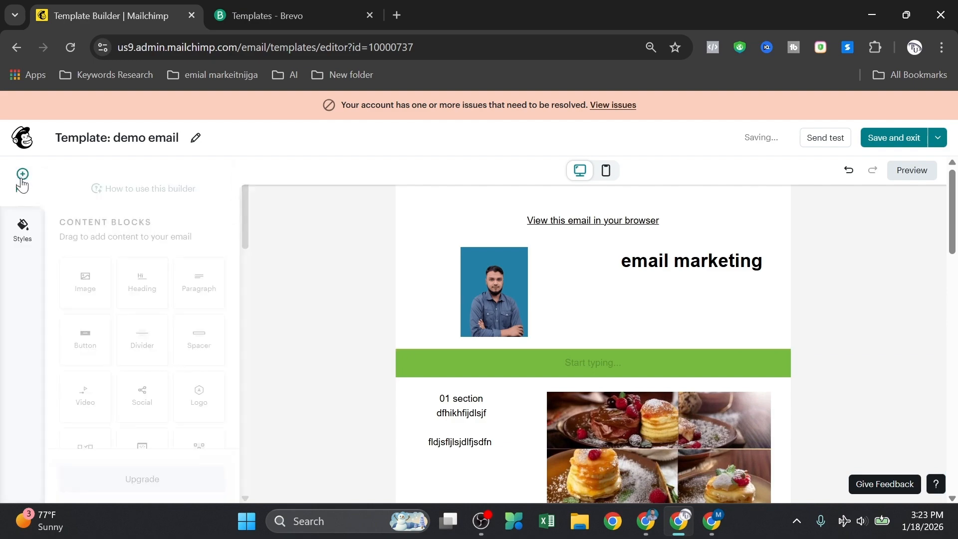
Look through the available layouts and review the whole email from the header down to the footer
scroll(114, 402, "down", 5)
scroll(113, 396, "down", 3)
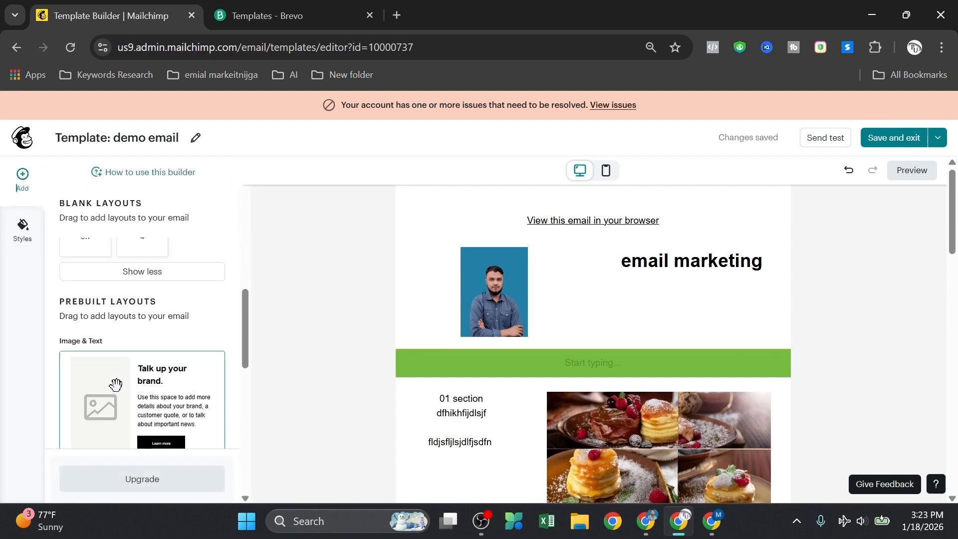
scroll(150, 316, "up", 3)
scroll(152, 343, "down", 3)
scroll(152, 343, "up", 5)
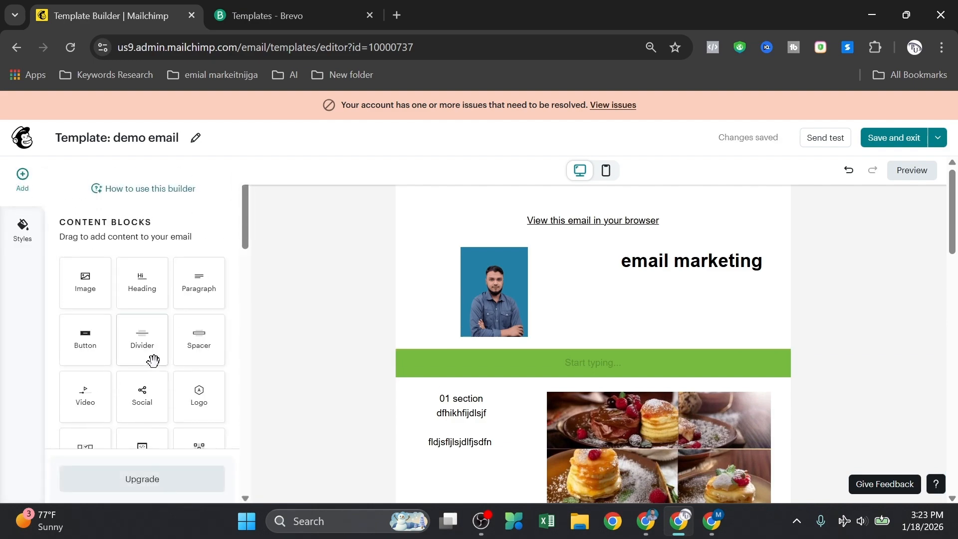
scroll(498, 335, "down", 10)
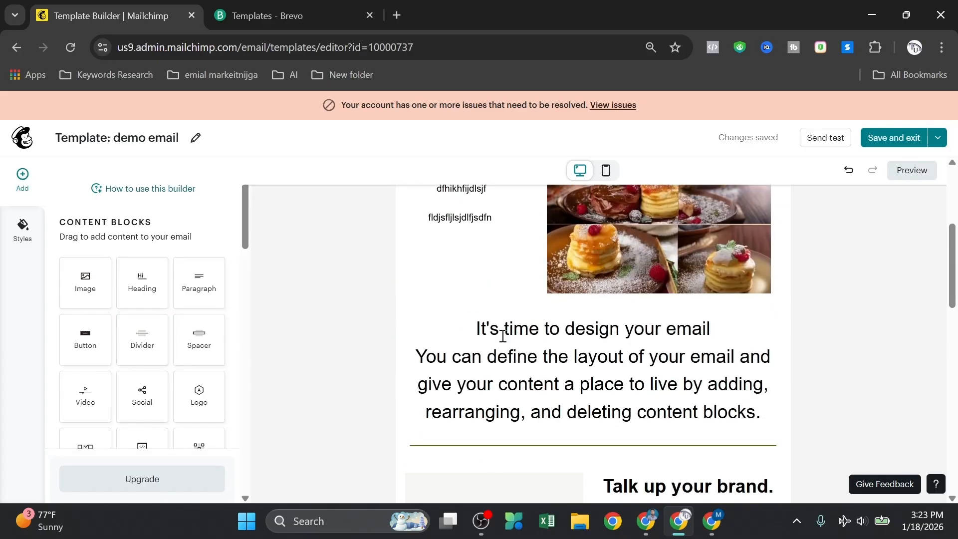
scroll(499, 335, "down", 10)
scroll(504, 330, "up", 6)
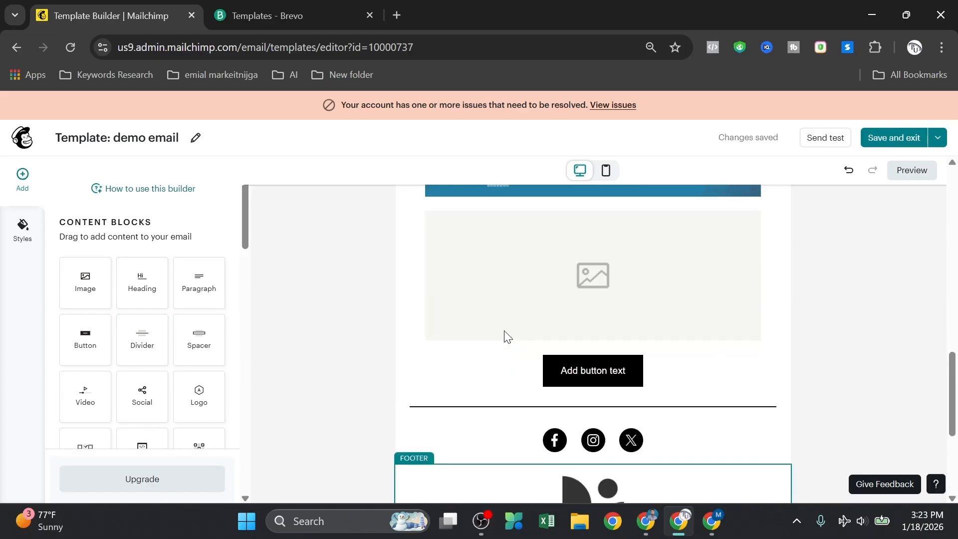
scroll(508, 325, "up", 10)
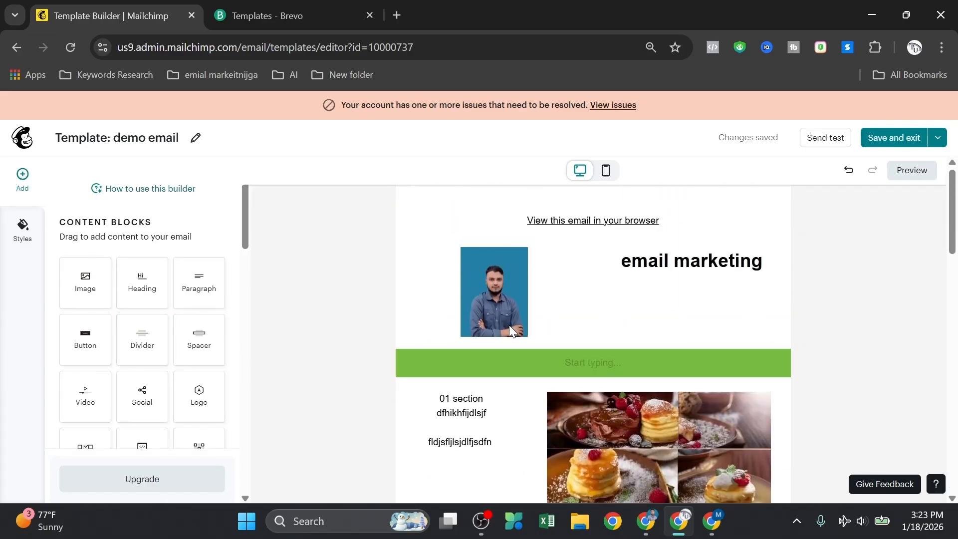
scroll(618, 308, "down", 2)
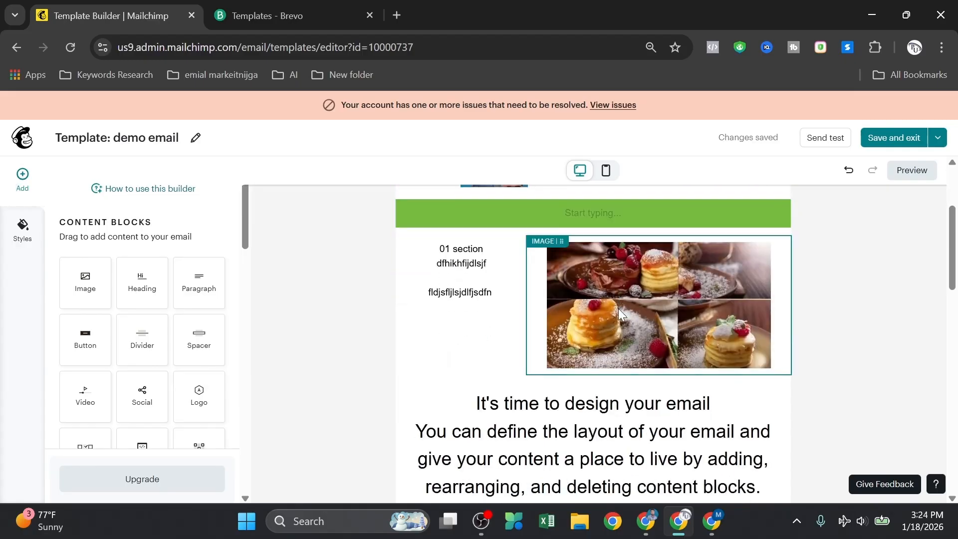
scroll(582, 306, "down", 4)
scroll(583, 309, "down", 15)
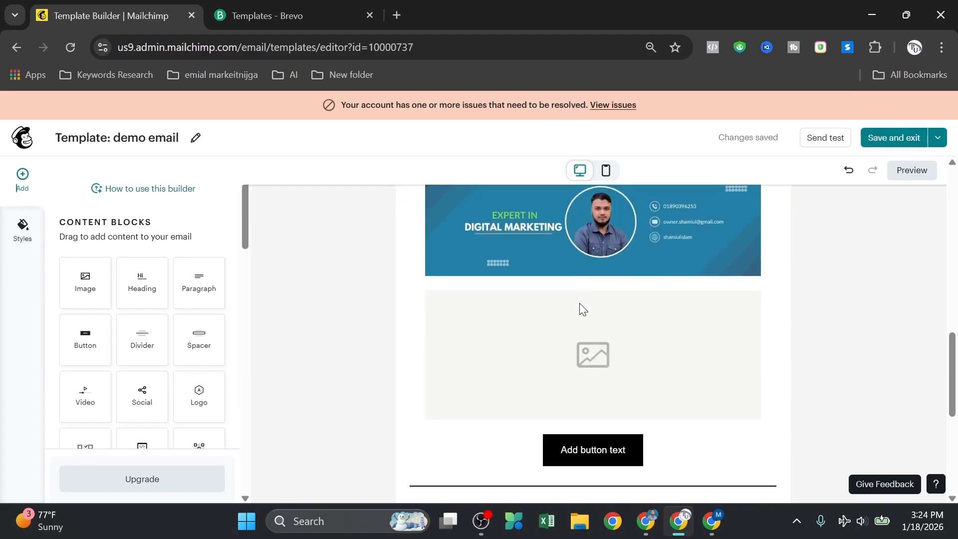
scroll(568, 367, "up", 20)
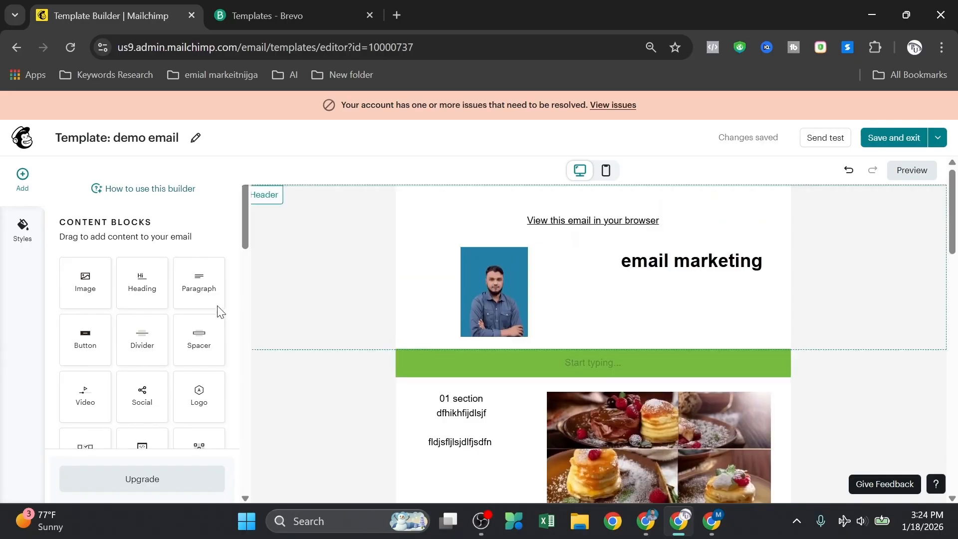
Look through the prebuilt layouts, including the Image & Text and Text groups, alongside the email body
scroll(165, 357, "down", 8)
scroll(382, 350, "down", 2)
scroll(382, 350, "down", 4)
scroll(142, 359, "down", 10)
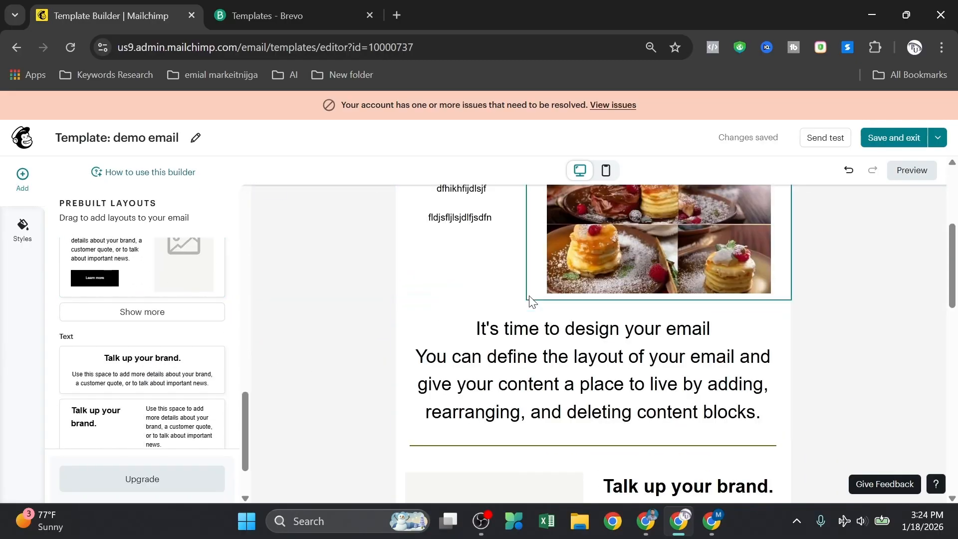
scroll(189, 324, "down", 2)
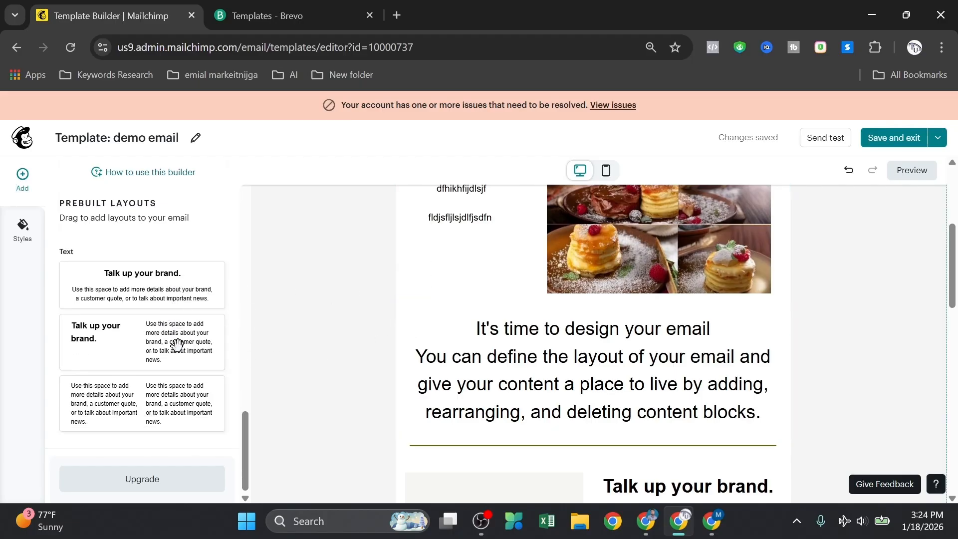
scroll(138, 313, "up", 3)
scroll(138, 313, "up", 2)
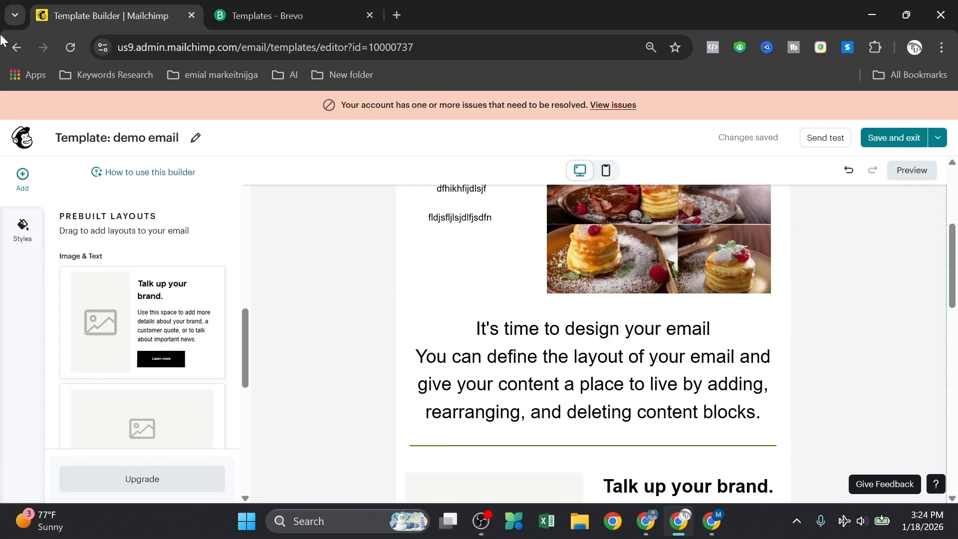
Leave the template builder for the email templates list and view the saved templates
left_click(11, 49)
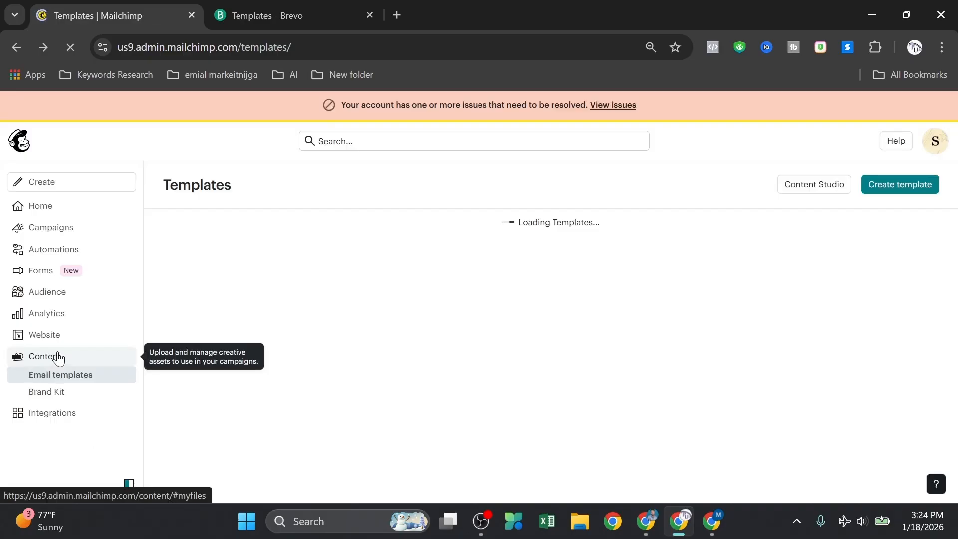
scroll(394, 299, "down", 1)
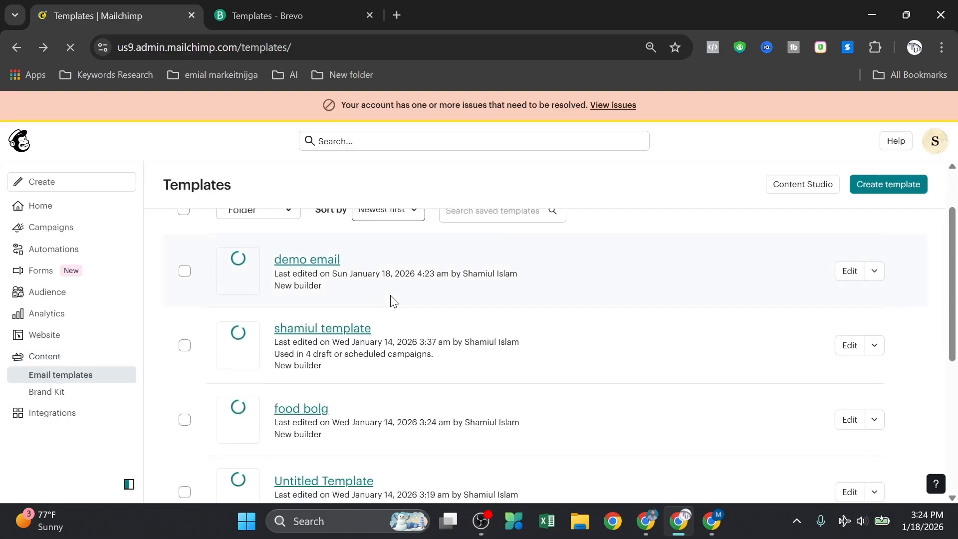
Open the saved template "food bolg" for editing and look over its header and hero image
left_click(297, 410)
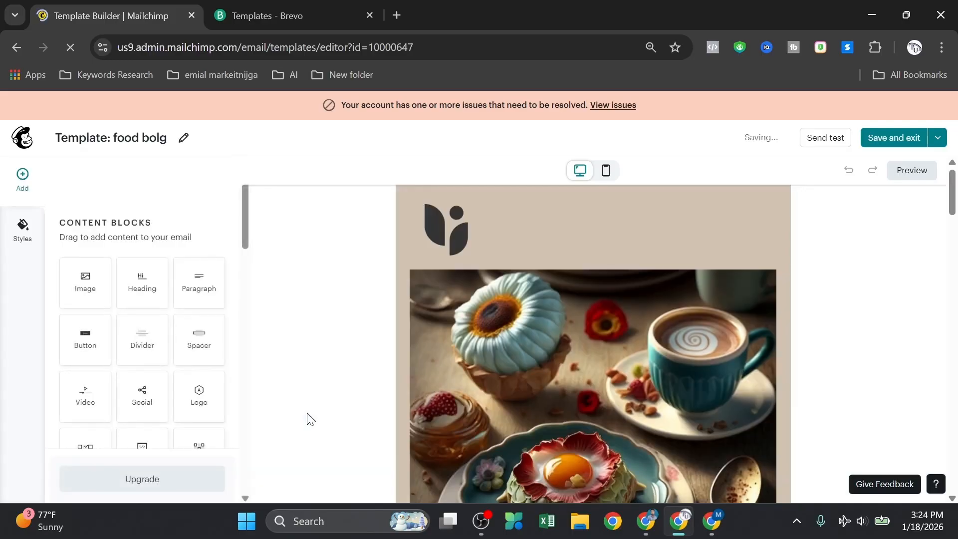
scroll(560, 317, "down", 10)
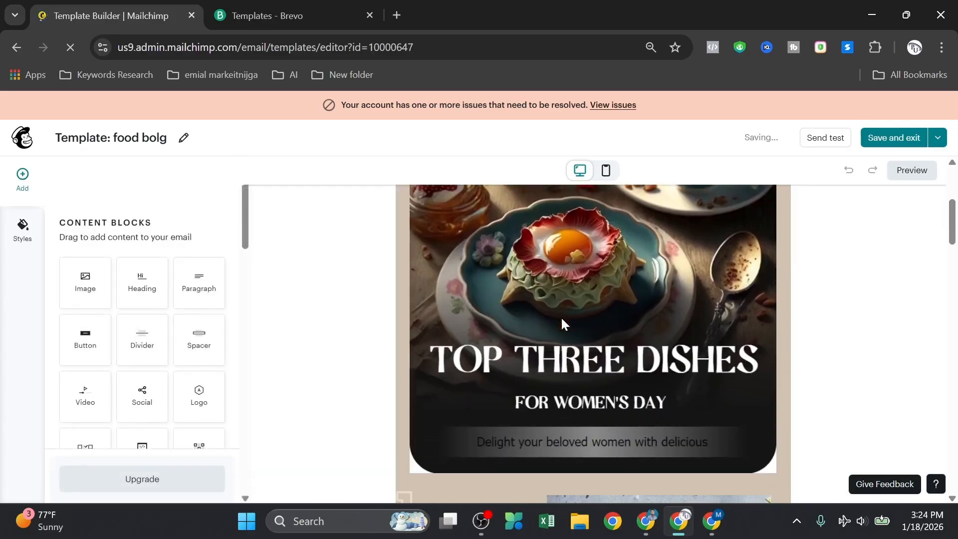
scroll(568, 314, "up", 10)
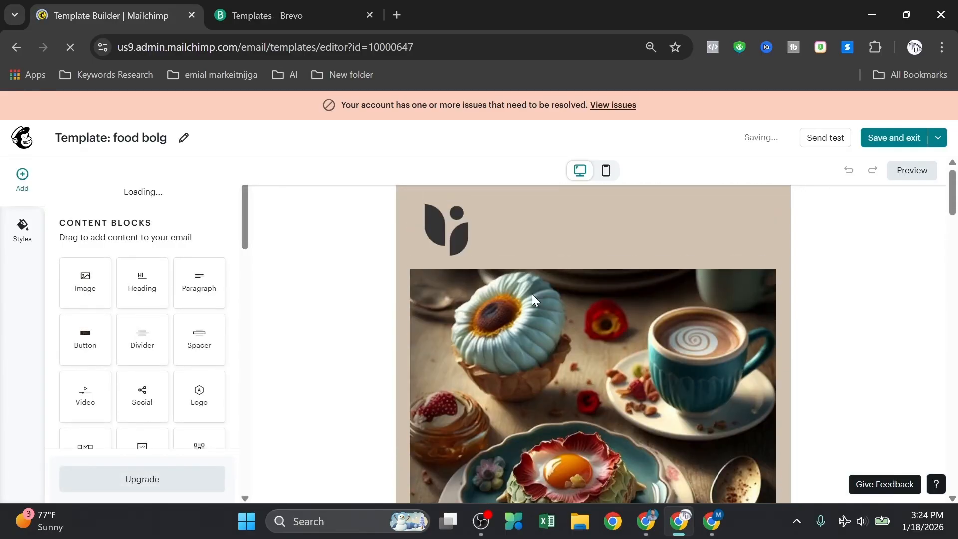
scroll(469, 230, "down", 2)
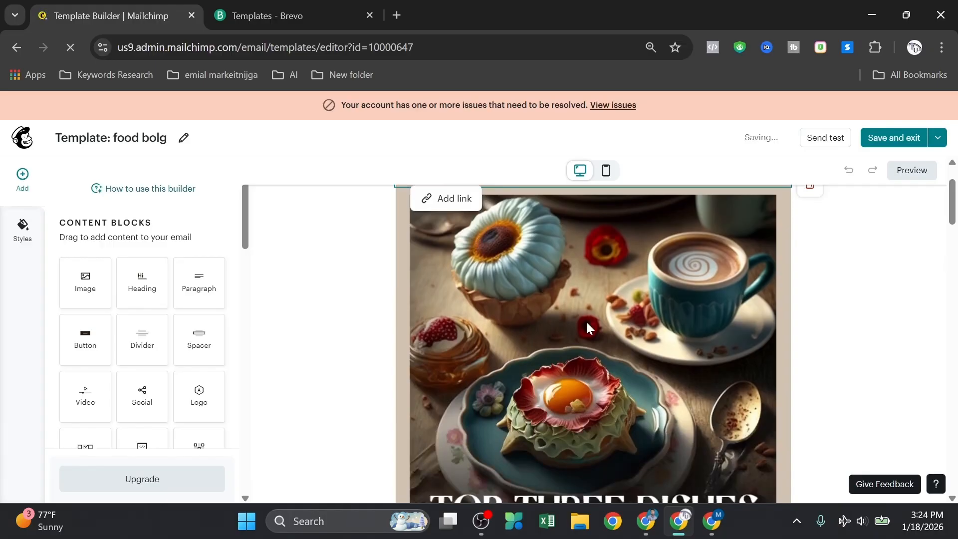
scroll(586, 324, "down", 2)
Inspect the "Top Three Dishes" hero image's settings, look over the fried eggs section, and close the image settings
left_click(570, 327)
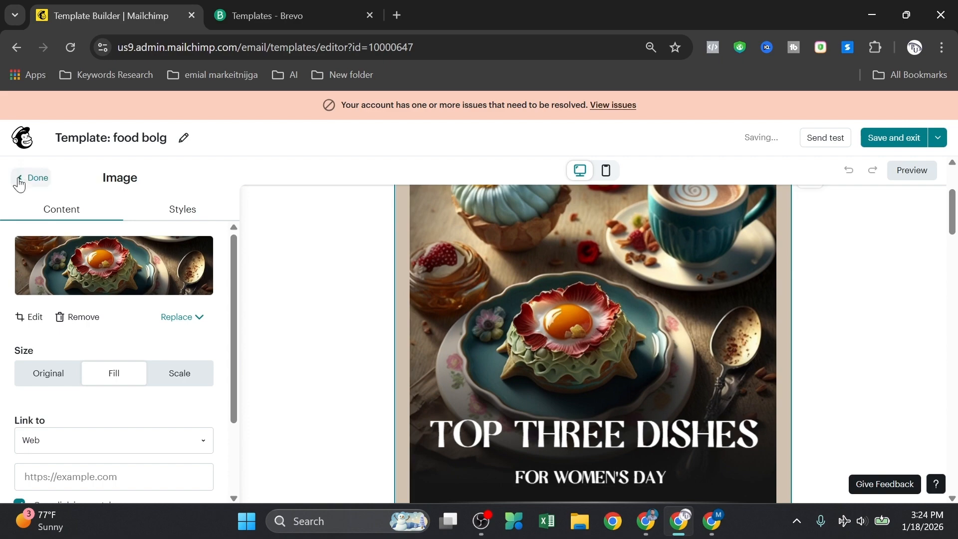
scroll(512, 340, "down", 2)
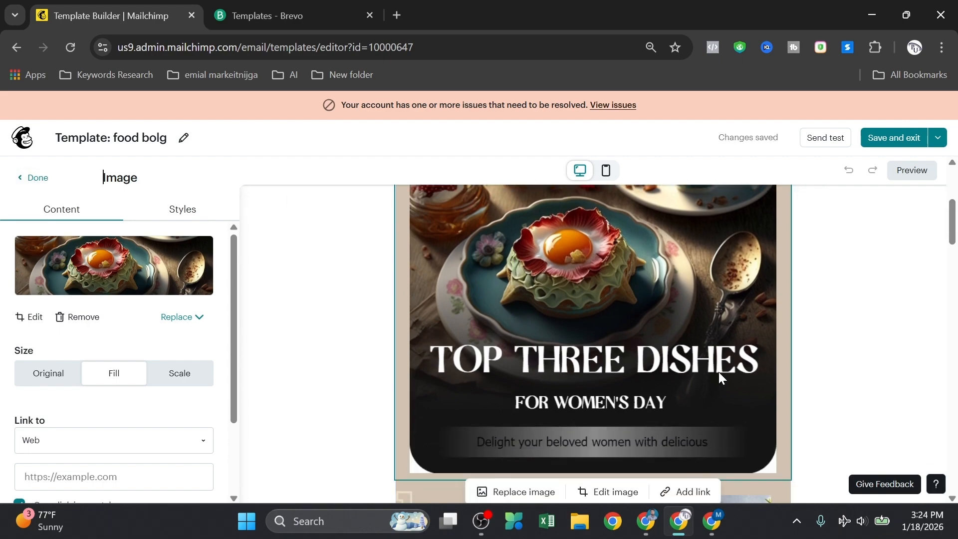
scroll(596, 386, "down", 3)
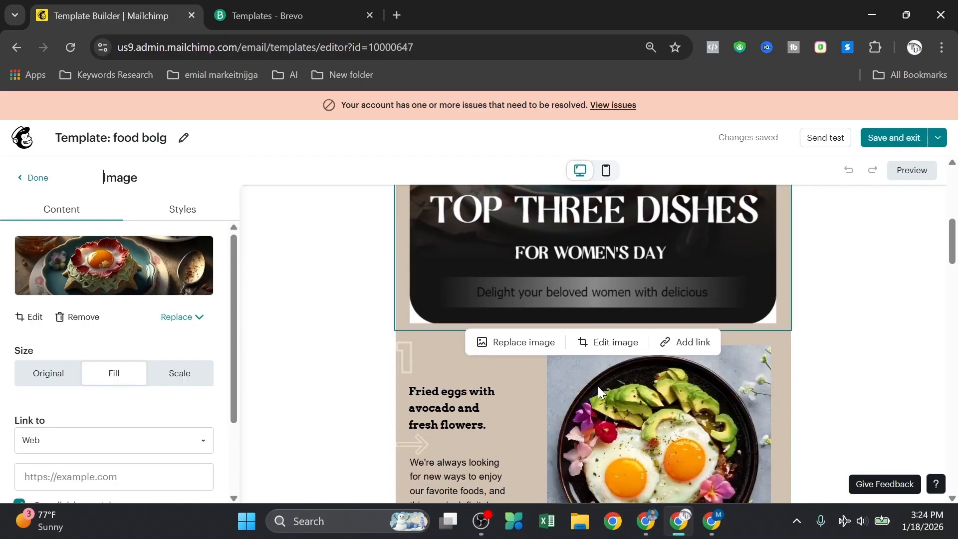
scroll(598, 386, "up", 3)
scroll(599, 349, "down", 5)
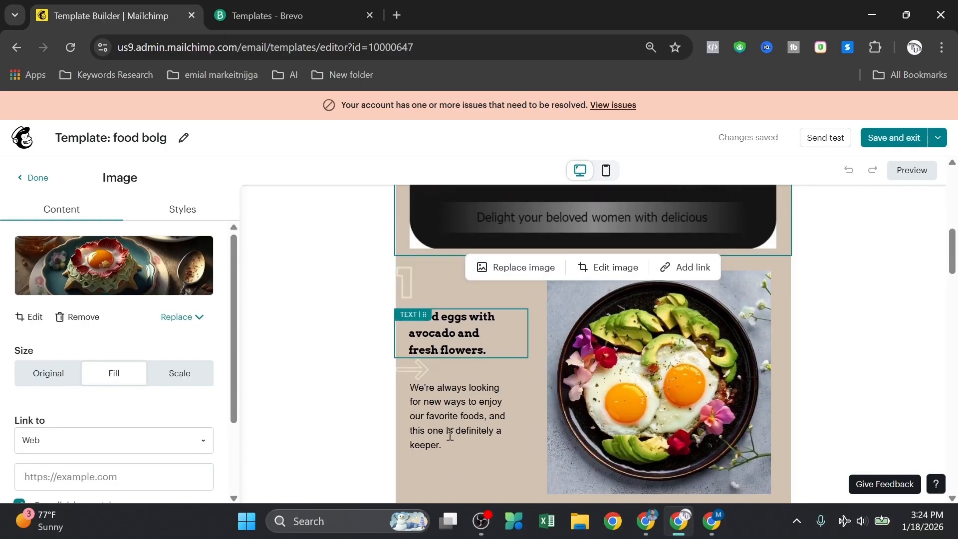
scroll(454, 341, "down", 2)
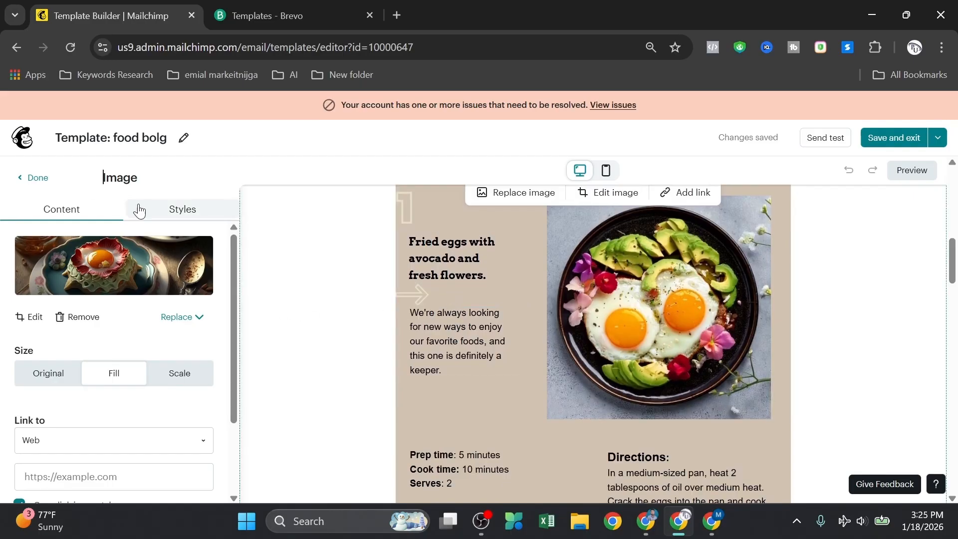
left_click(20, 178)
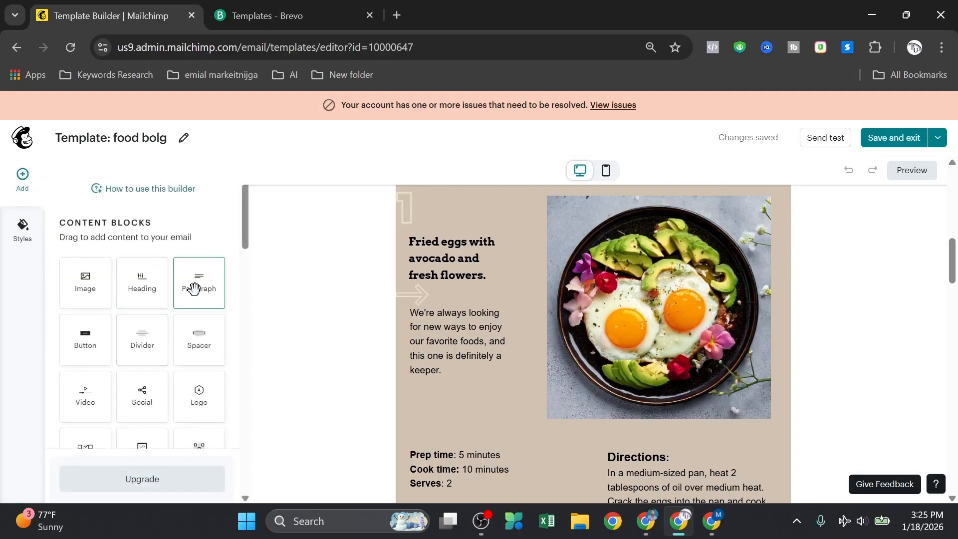
Inspect the number and arrow image blocks around the fried eggs heading, and review that recipe through its ingredients, directions and button
left_click(412, 297)
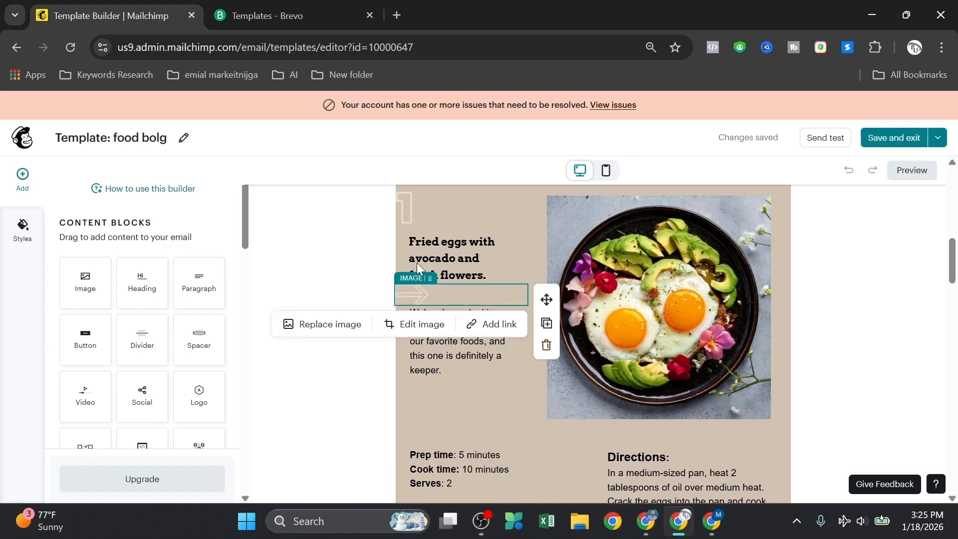
left_click(397, 215)
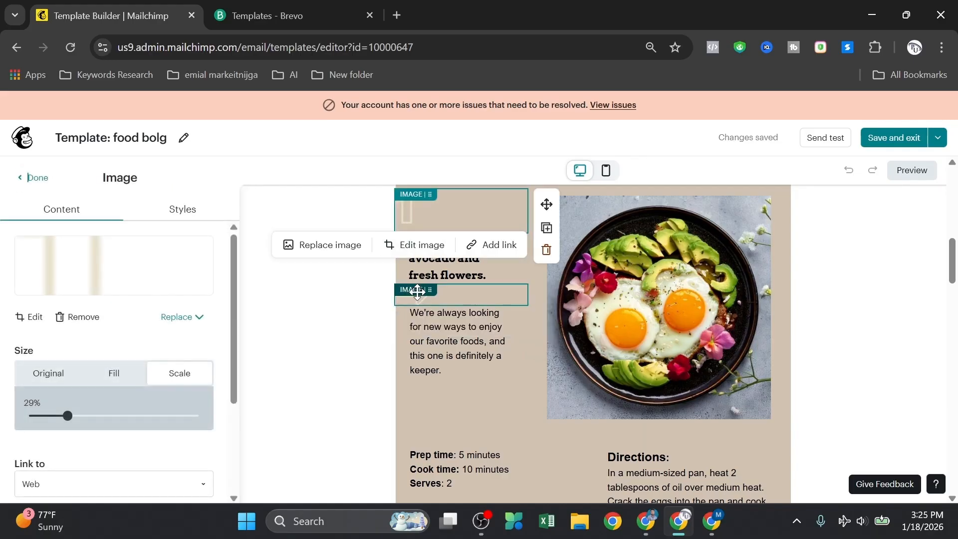
left_click(418, 292)
left_click(384, 289)
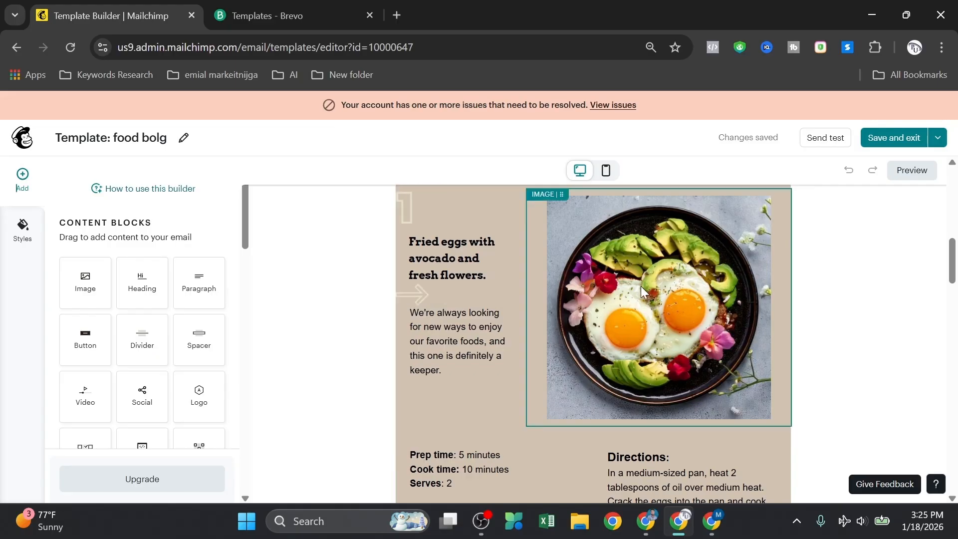
scroll(641, 286, "down", 3)
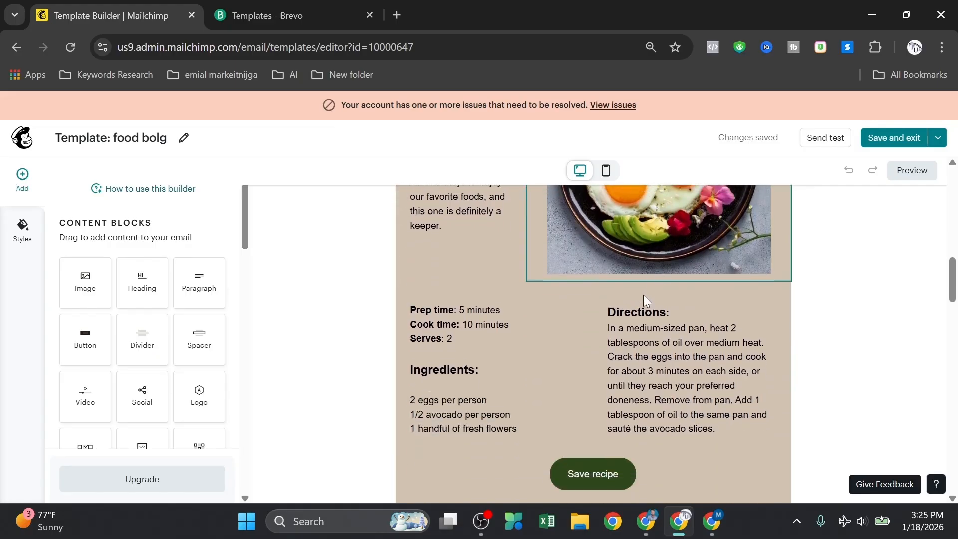
scroll(643, 295, "up", 3)
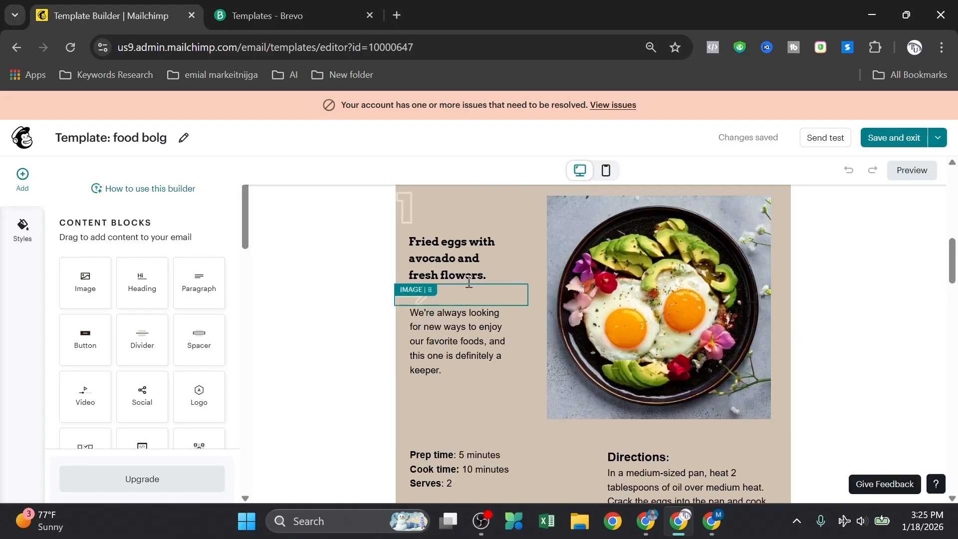
scroll(651, 345, "down", 6)
scroll(506, 381, "up", 5)
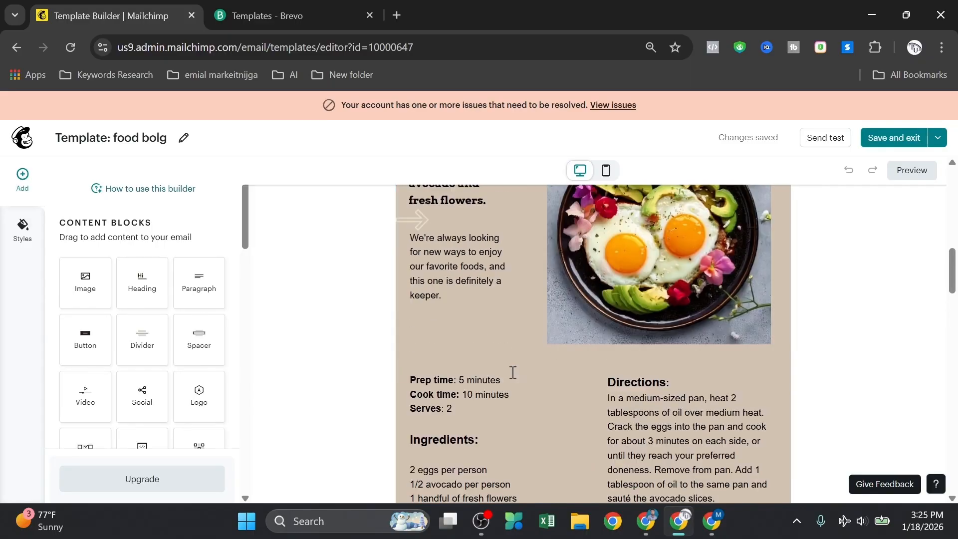
scroll(453, 414, "down", 2)
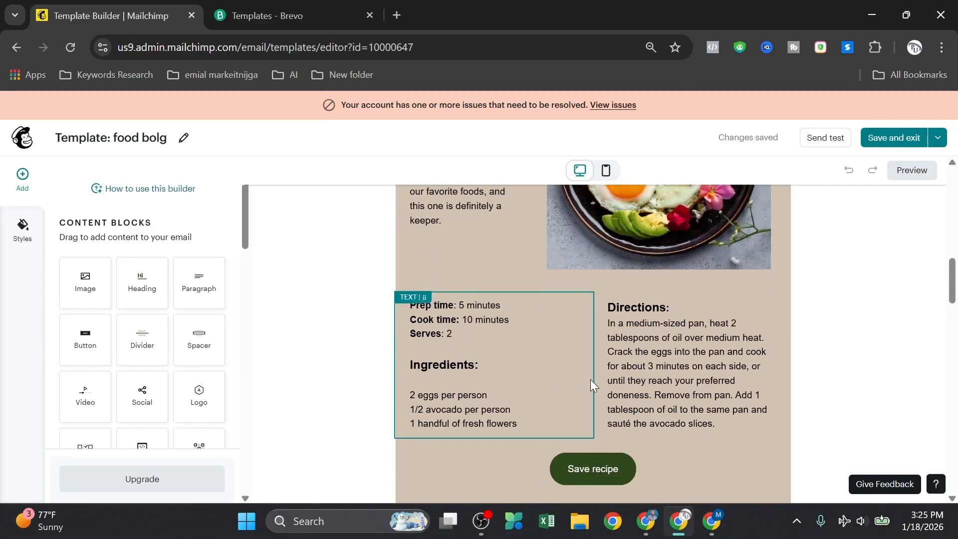
scroll(648, 352, "down", 3)
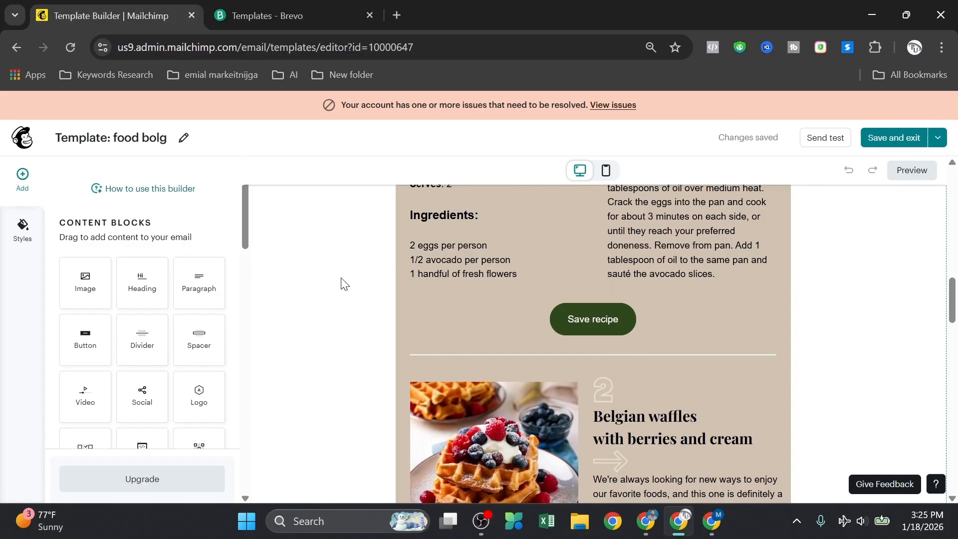
Add a Button block directly below the white divider, above the Belgian waffles section
scroll(154, 329, "down", 2)
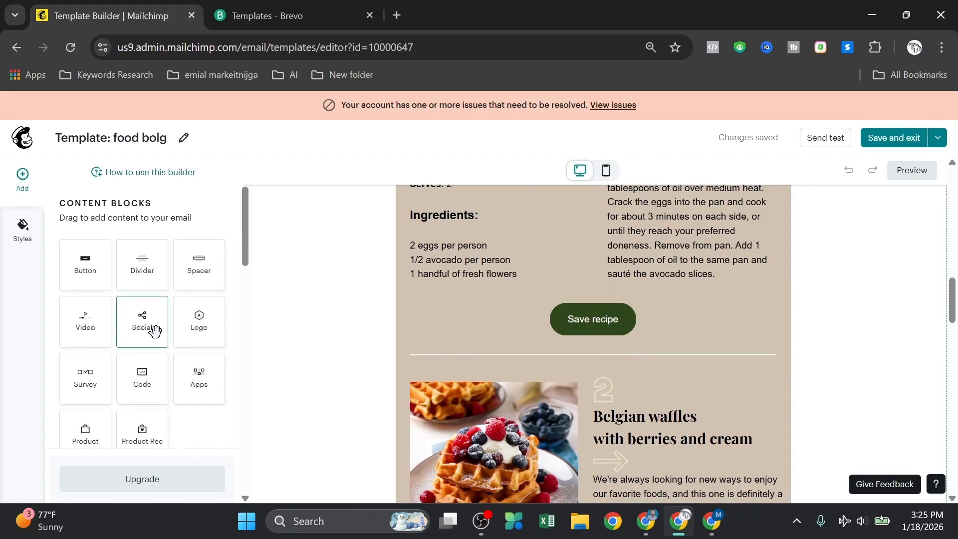
scroll(156, 338, "down", 2)
scroll(149, 349, "up", 5)
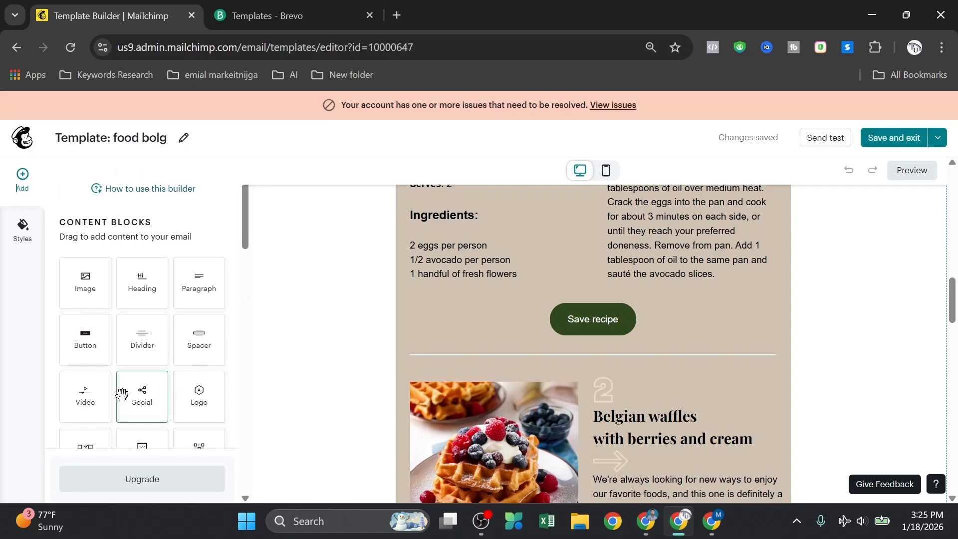
left_click_drag(83, 343, 599, 355)
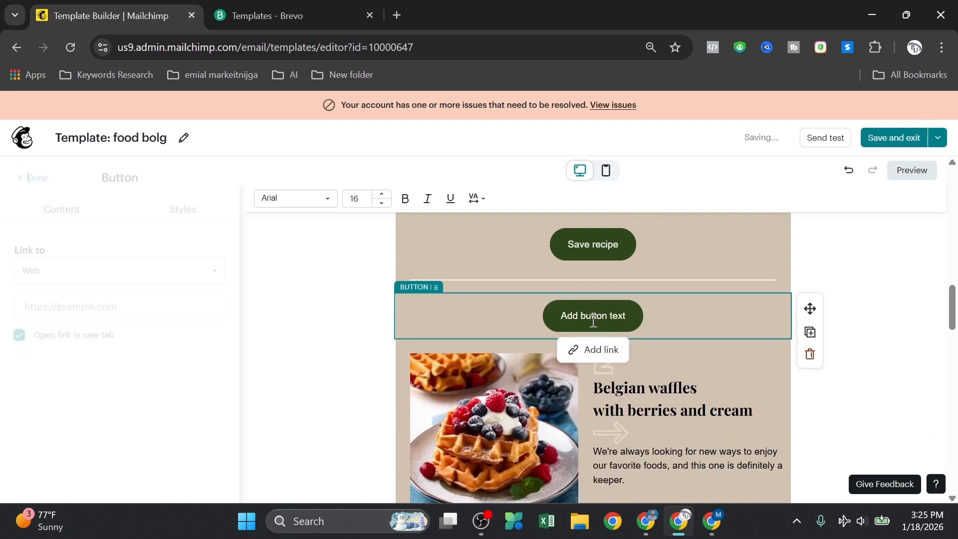
Replace the new button's placeholder text with "call now"
left_click(593, 320)
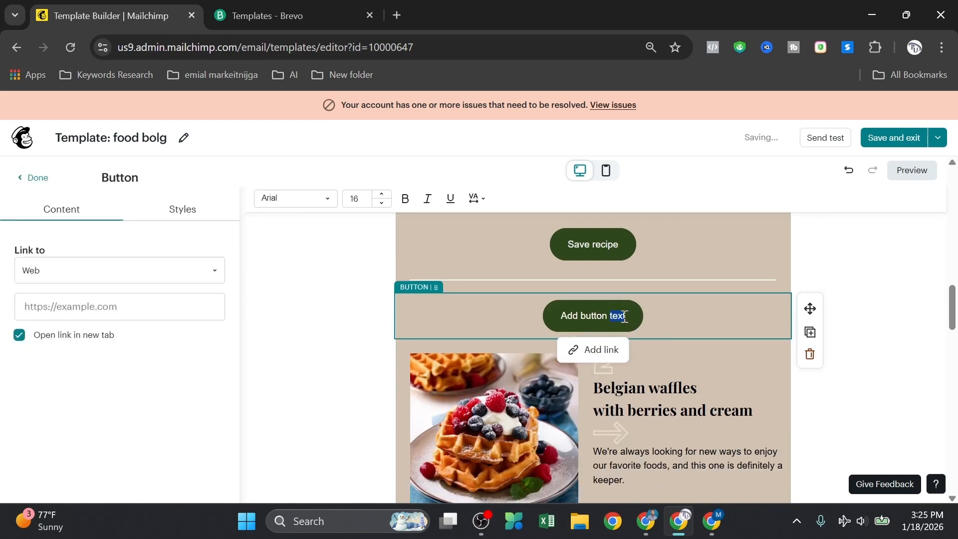
key("BackSpace")
key("BackSpace")
key("BackSpace")
key("BackSpace")
key("BackSpace")
key("BackSpace")
key("BackSpace")
key("BackSpace")
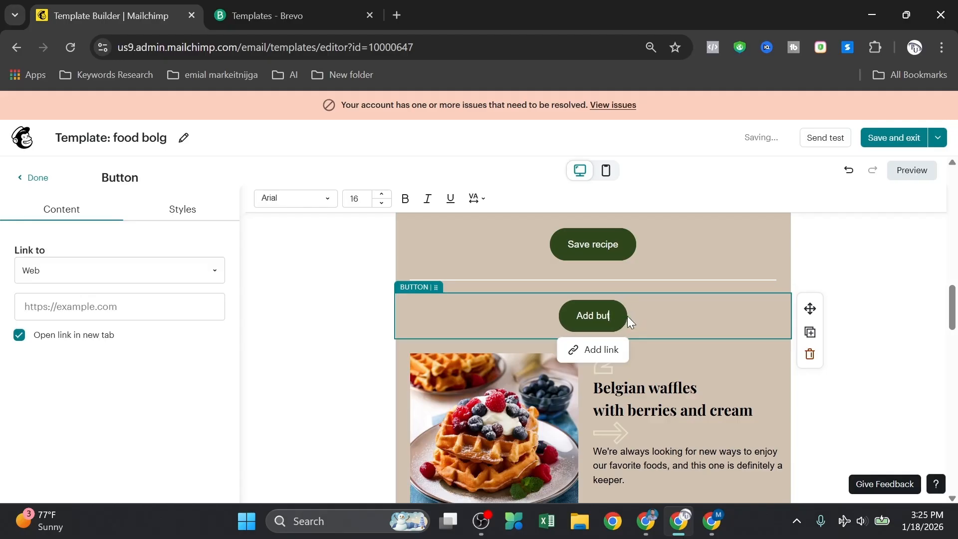
key("BackSpace")
key("BackSpace")
key("BackSpace")
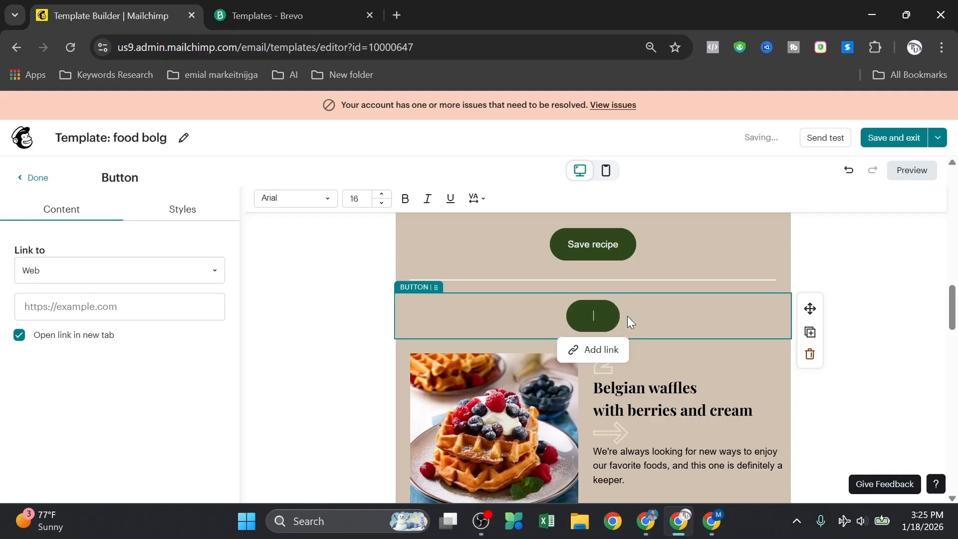
type("call now")
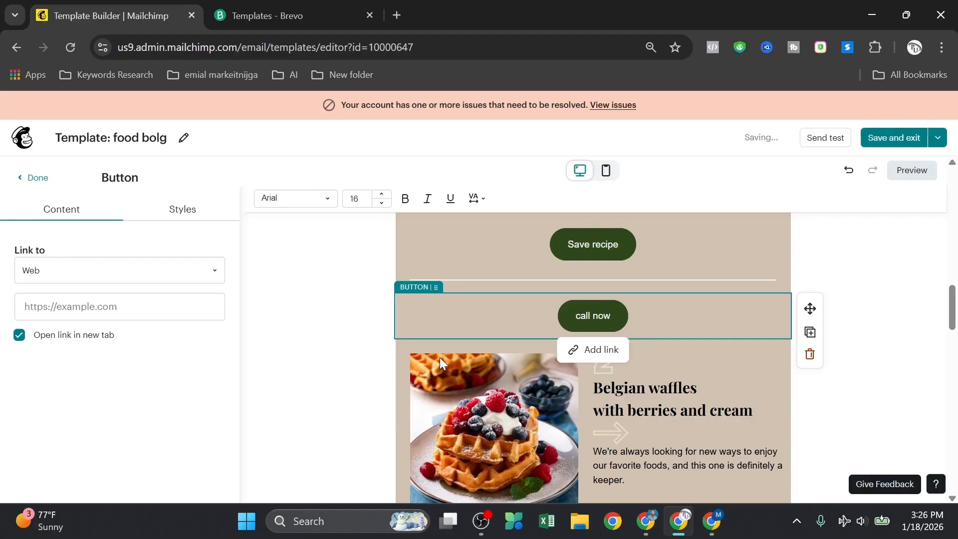
Link the "call now" button to Phone, enter a phone number, check the other link types, and close the button settings
left_click(188, 271)
left_click(79, 357)
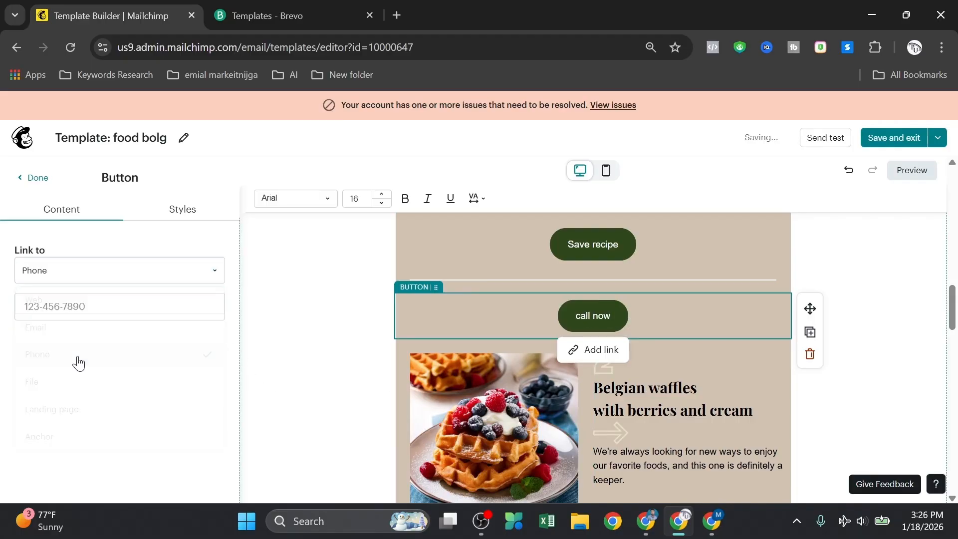
left_click(88, 308)
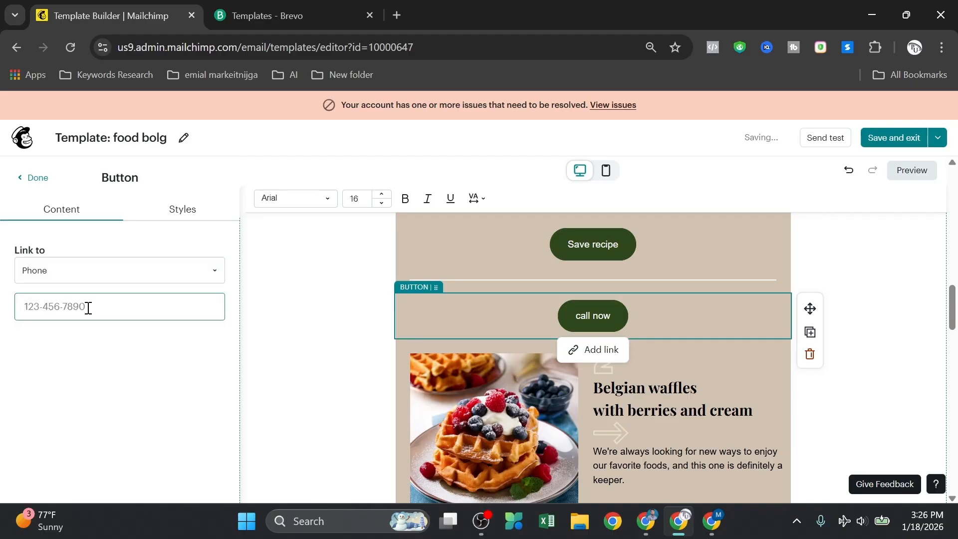
type("0189")
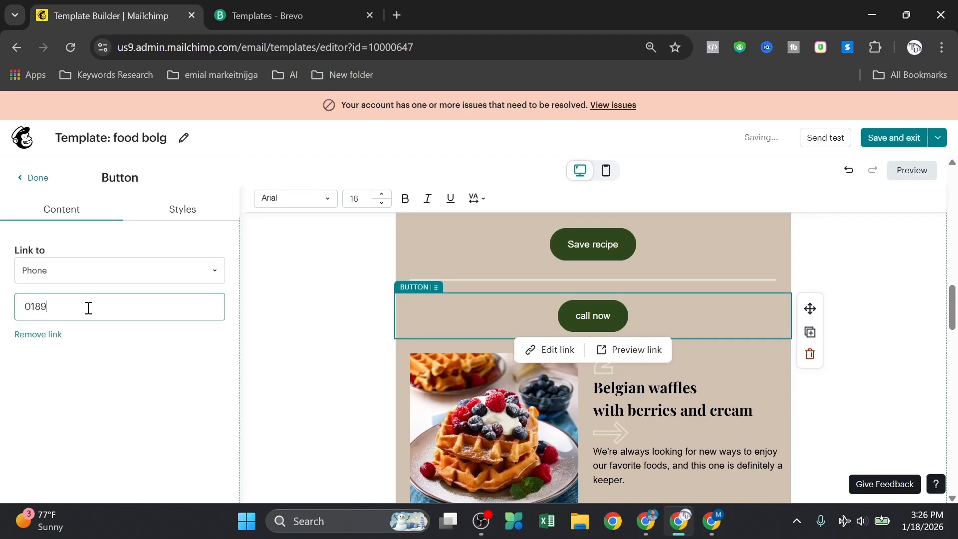
type("987")
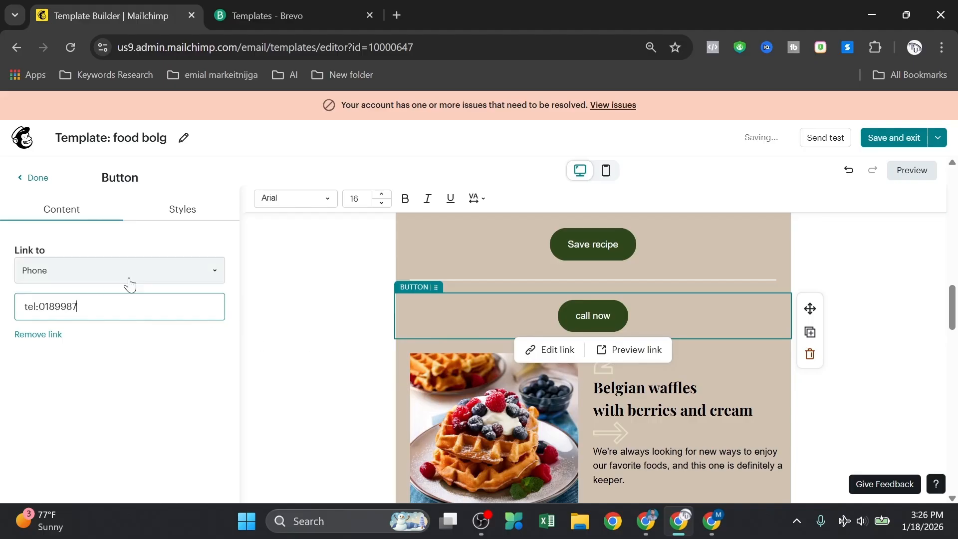
left_click(171, 266)
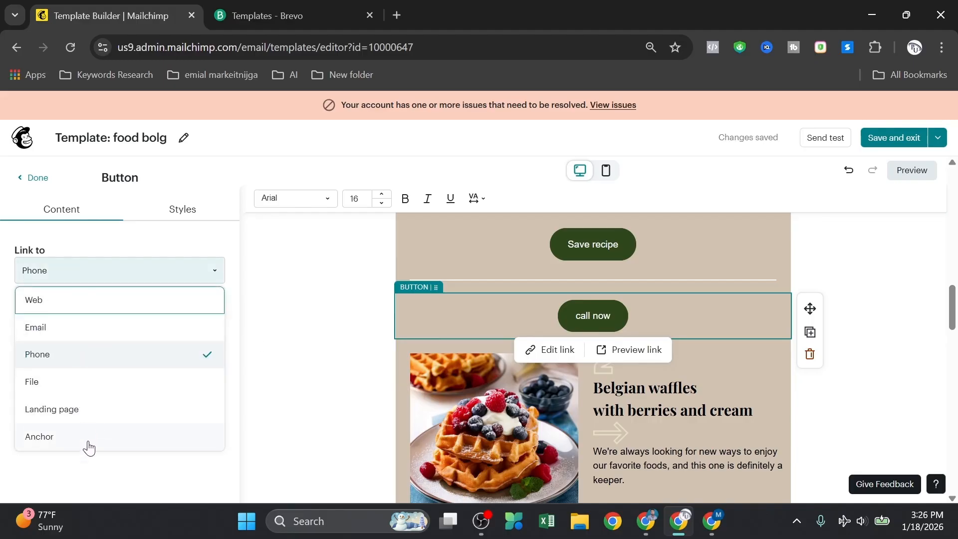
left_click(306, 391)
Review the remaining recipes down to the footer, inspect the Social block's settings, and close them
scroll(559, 329, "down", 9)
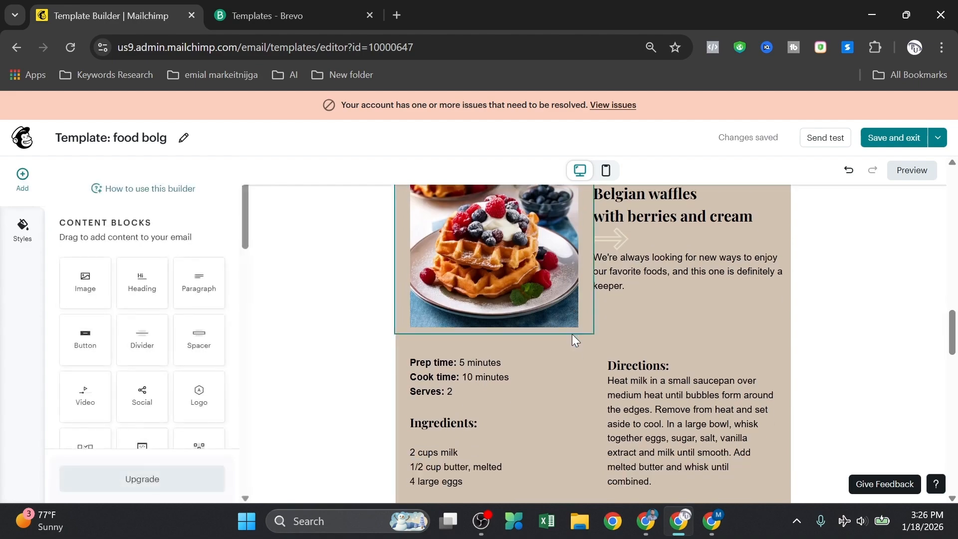
scroll(605, 391, "down", 5)
scroll(610, 379, "up", 6)
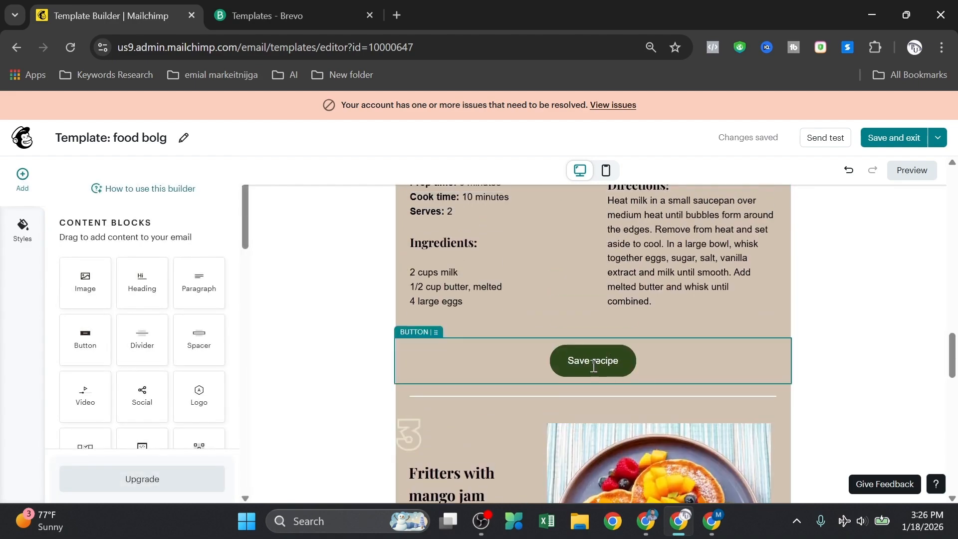
scroll(612, 361, "down", 16)
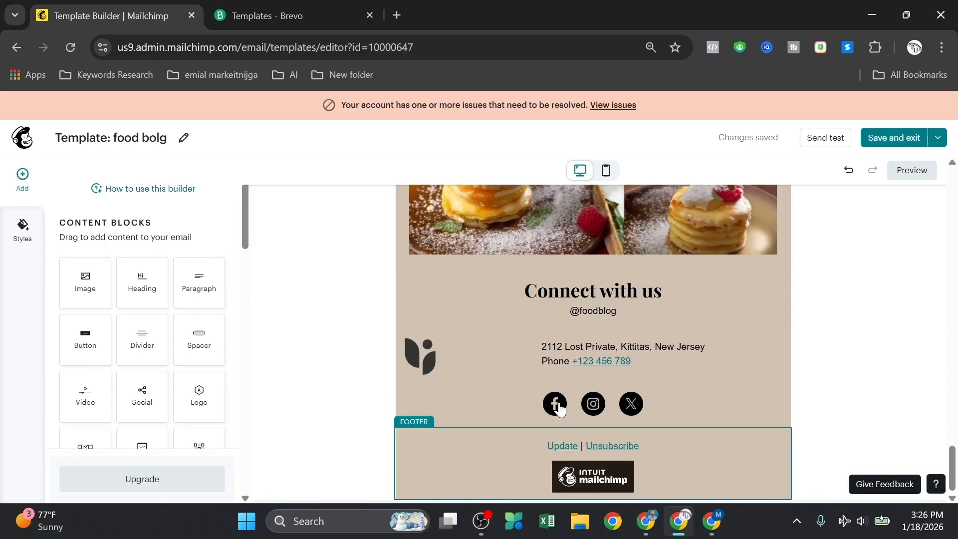
left_click(507, 404)
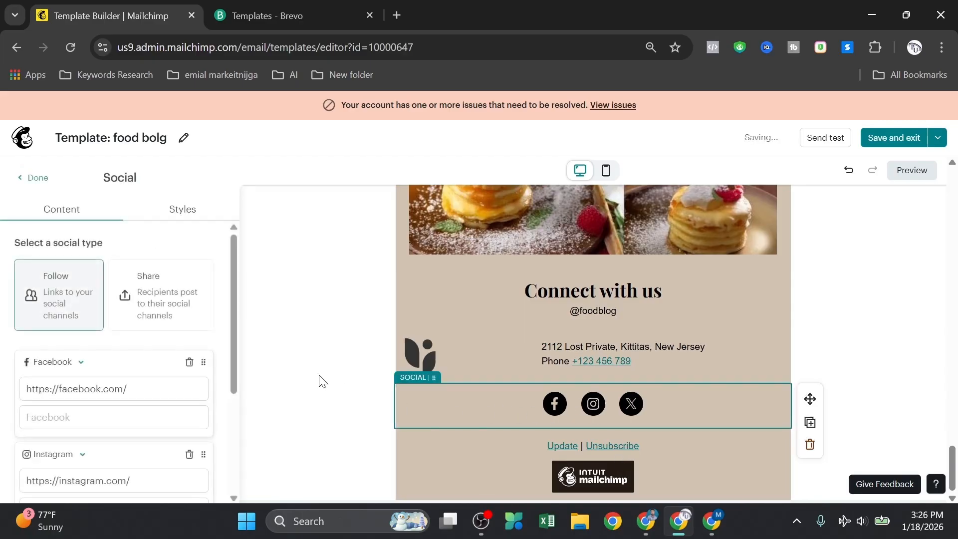
left_click(22, 179)
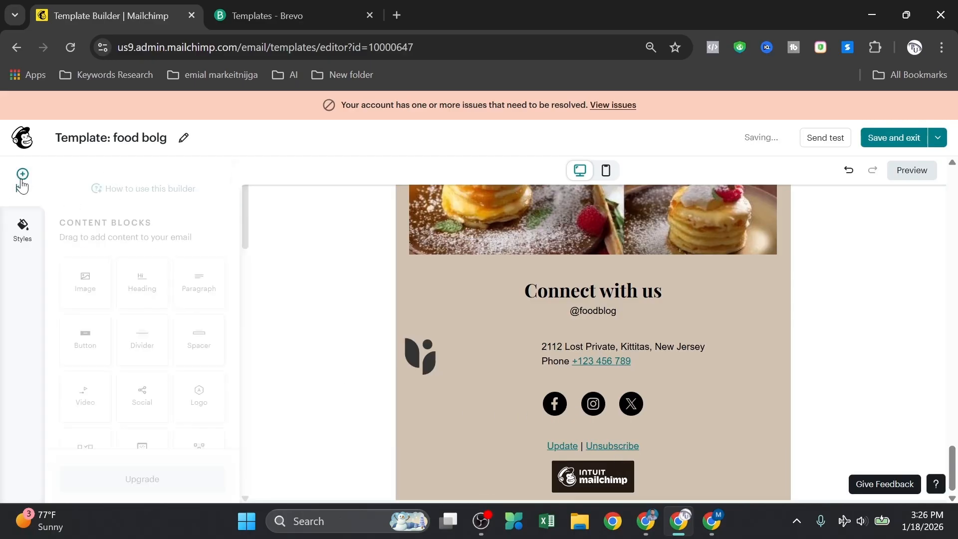
Add a second Social block directly below the footer's existing social icons and open its settings
scroll(125, 333, "down", 1)
scroll(128, 342, "up", 2)
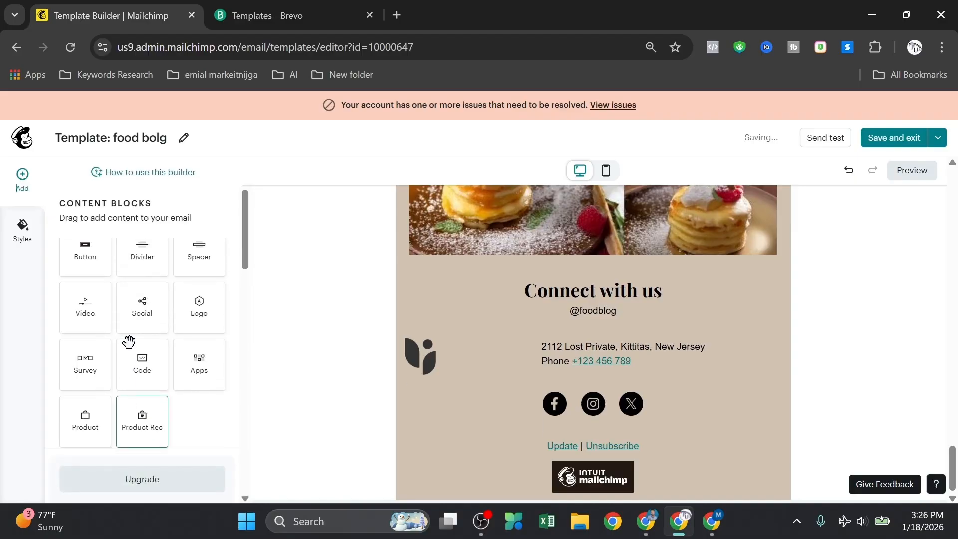
left_click_drag(142, 321, 569, 432)
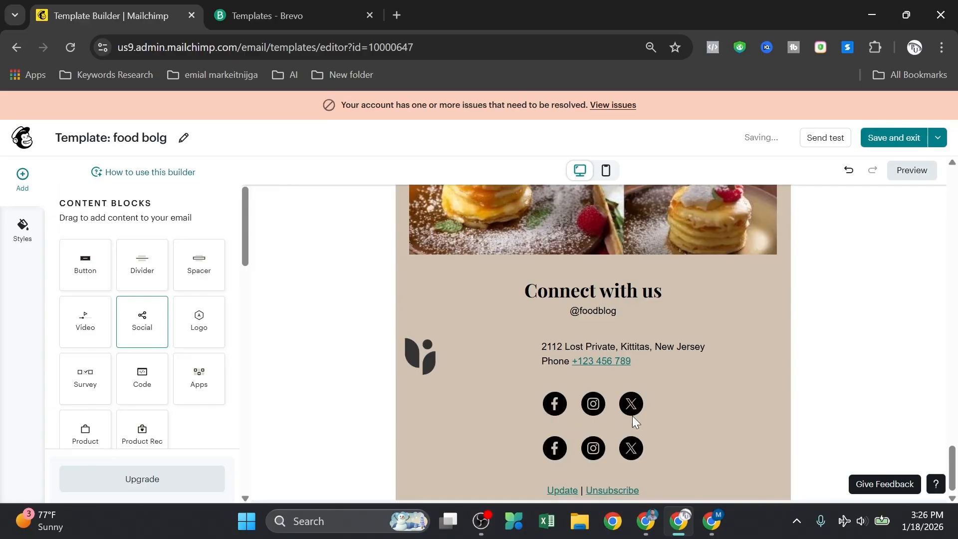
left_click(558, 458)
scroll(568, 420, "down", 1)
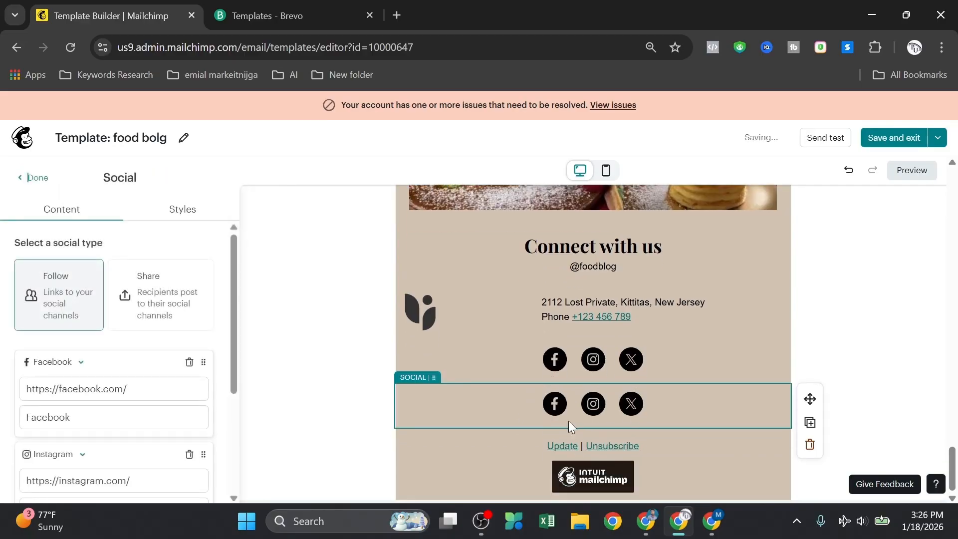
Examine the link and label fields for Facebook, Instagram and X in the new Social block
scroll(182, 412, "down", 1)
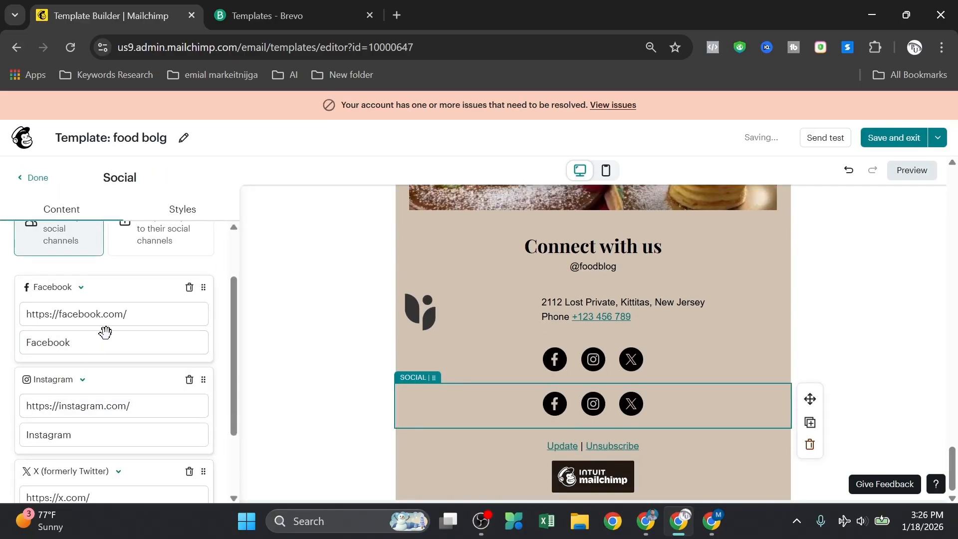
left_click(139, 316)
left_click(124, 342)
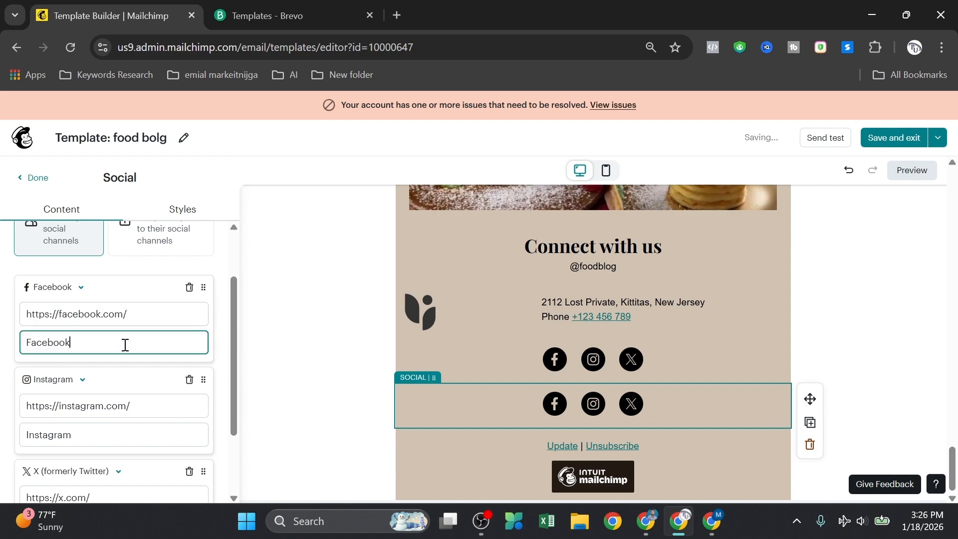
left_click(144, 315)
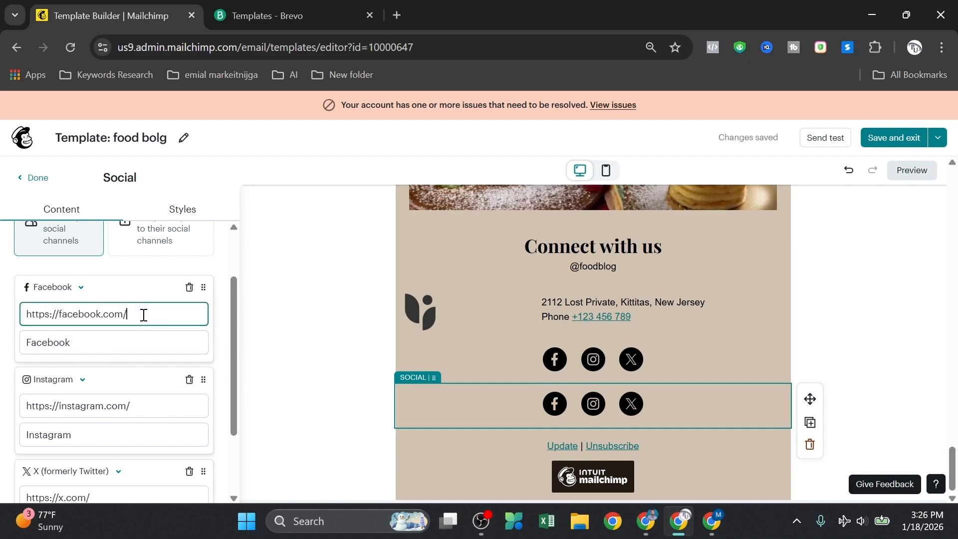
scroll(139, 385, "down", 2)
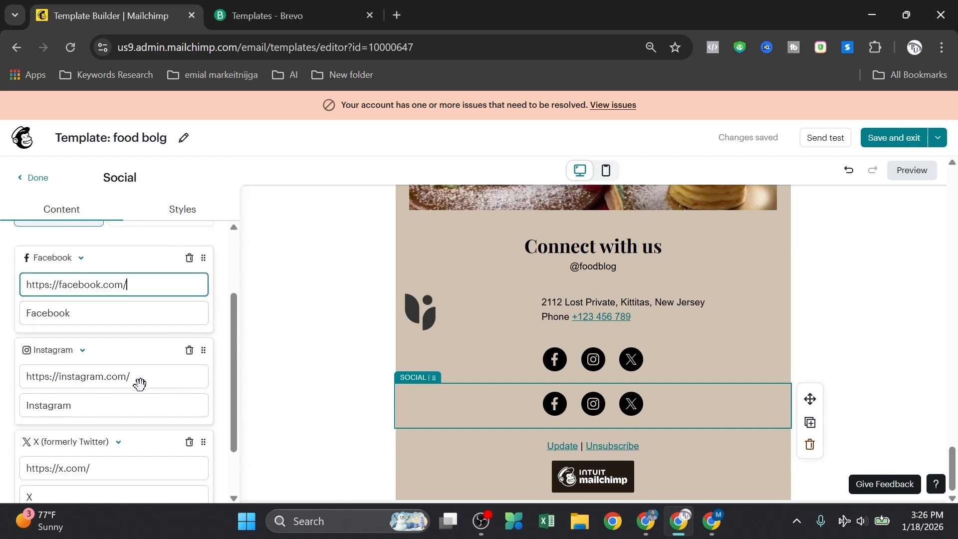
left_click(140, 336)
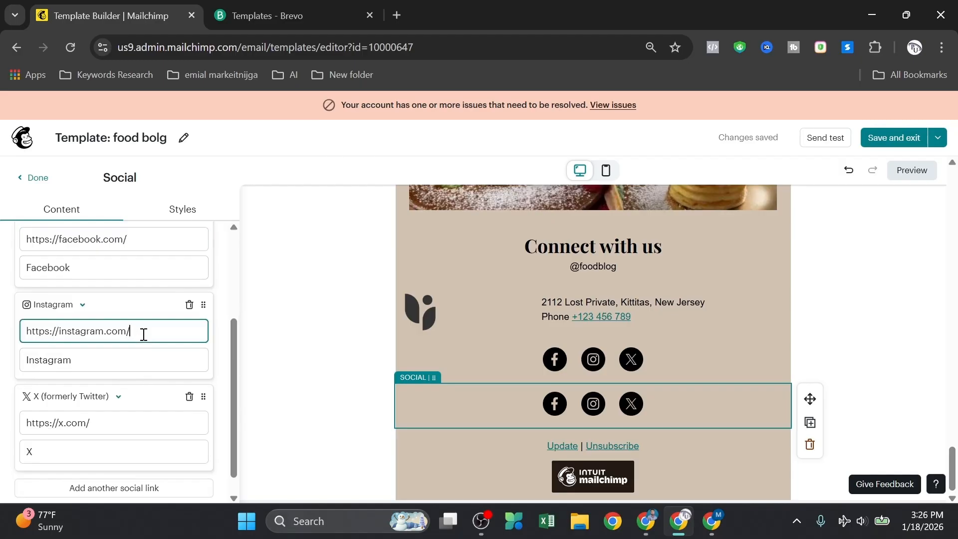
scroll(145, 349, "down", 1)
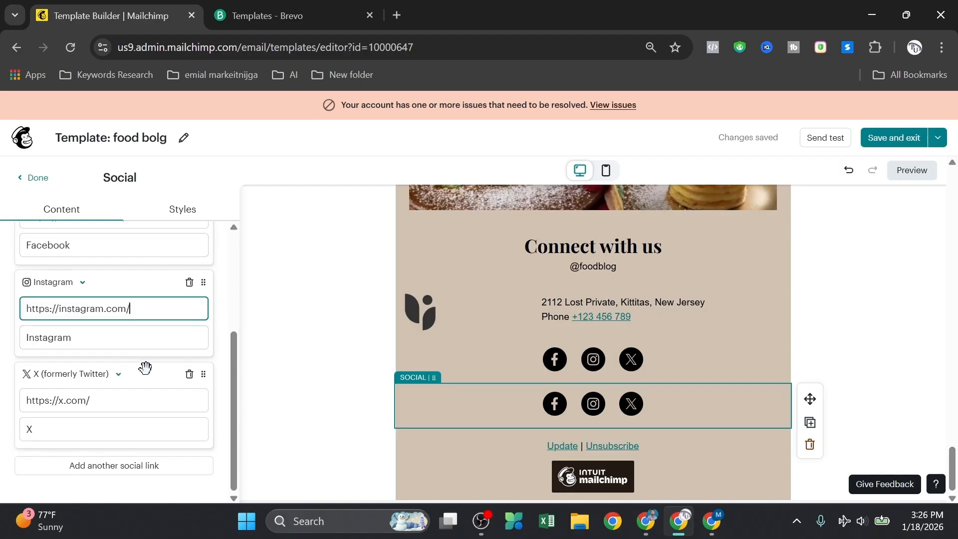
Add an Email link to the new Social block and remove its X link
left_click(143, 468)
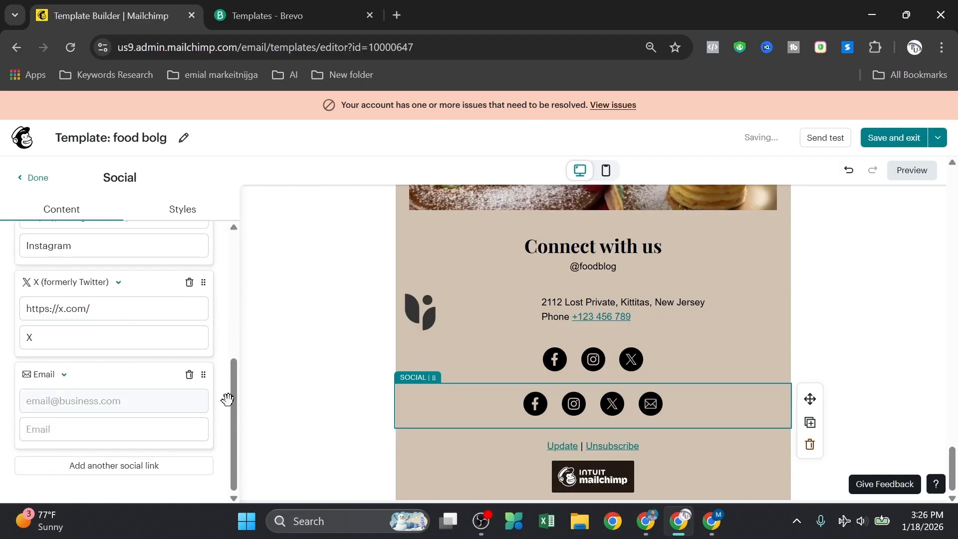
scroll(132, 395, "up", 3)
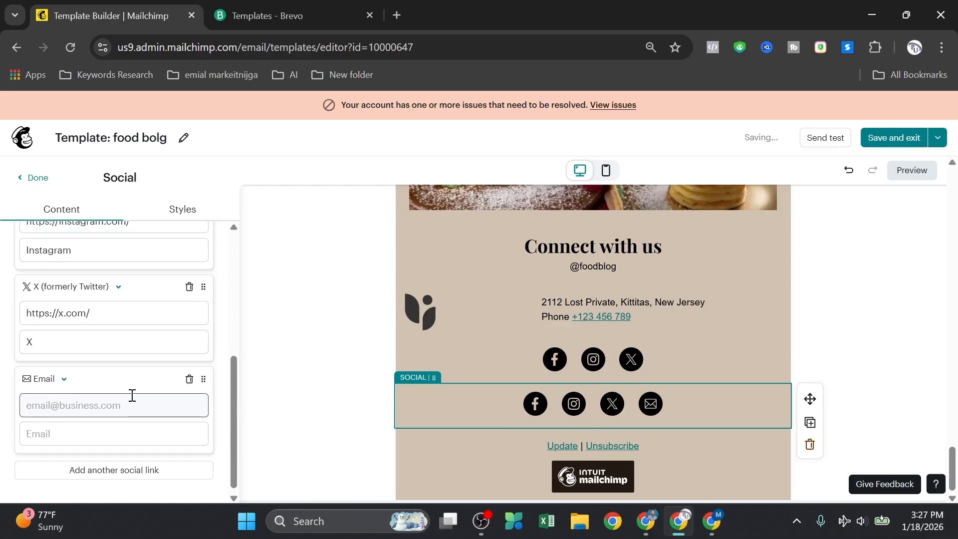
scroll(137, 394, "down", 1)
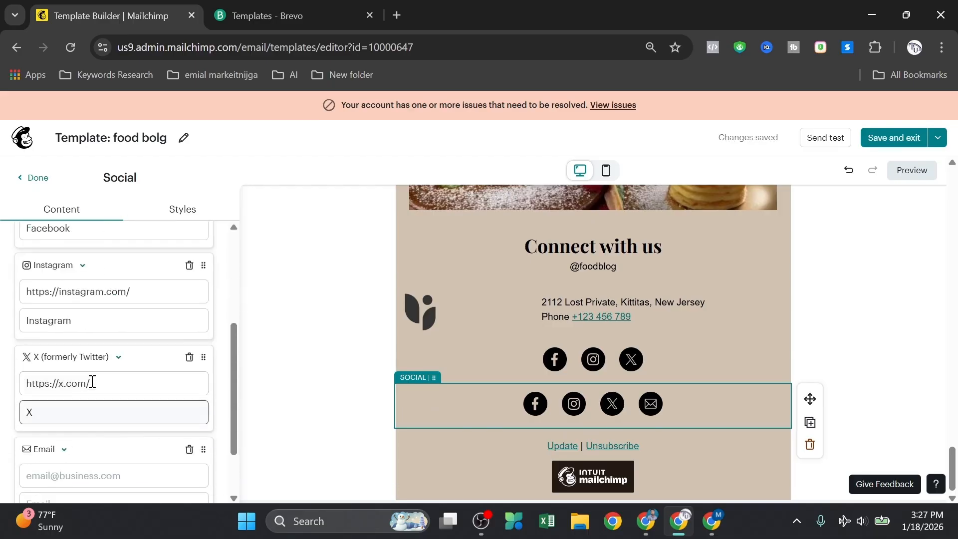
left_click(189, 357)
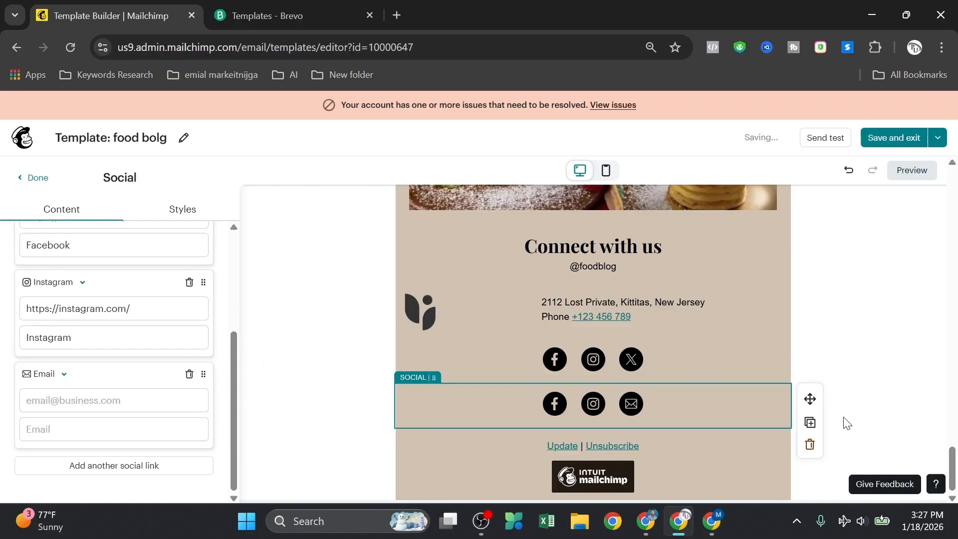
Delete the duplicate Social block from the footer and return to the start of the template
left_click(809, 444)
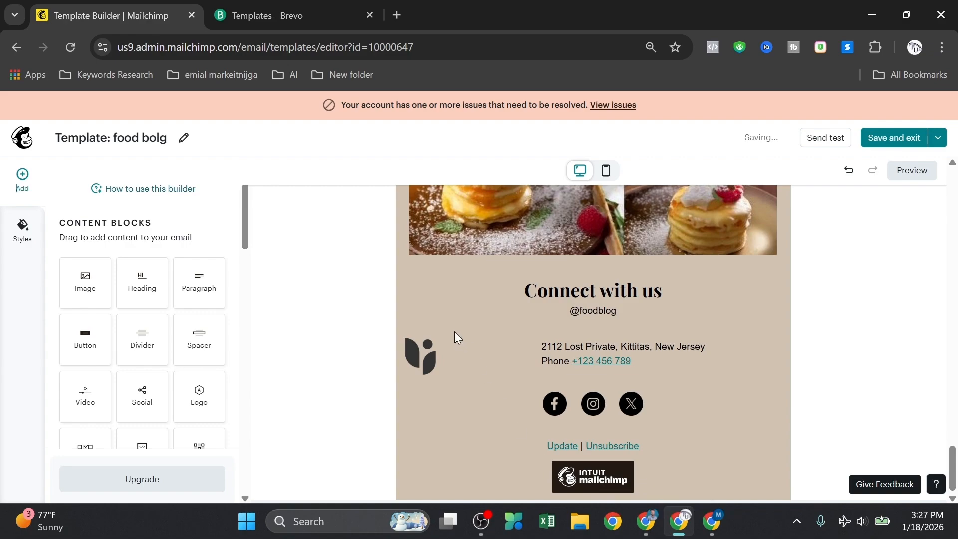
scroll(457, 337, "up", 10)
scroll(443, 331, "up", 15)
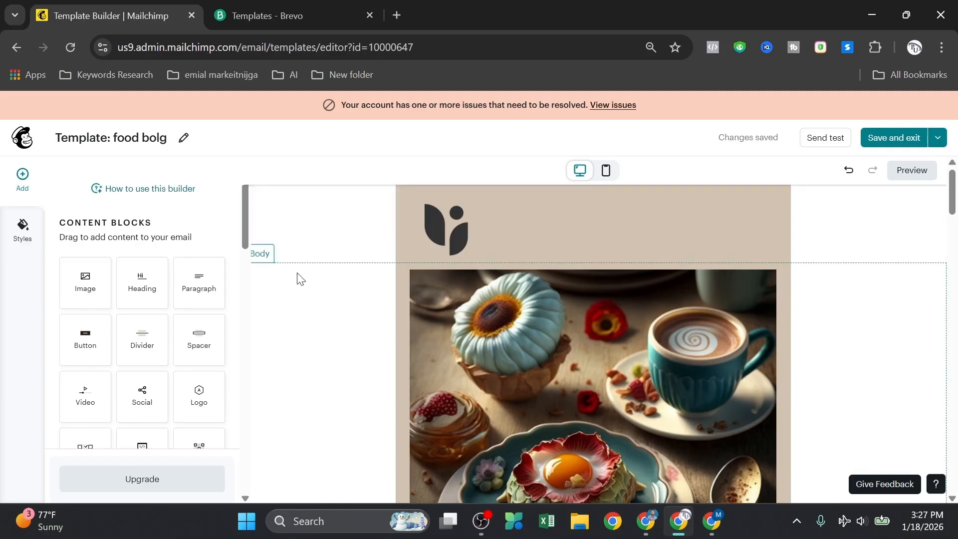
Switch to Brevo, start a new email template, and select the existing sender email
left_click(283, 6)
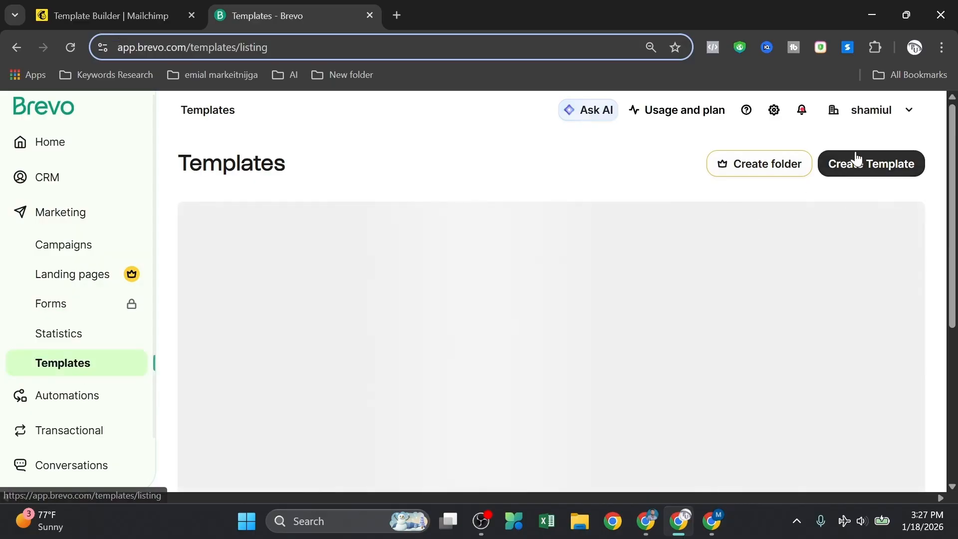
left_click(868, 166)
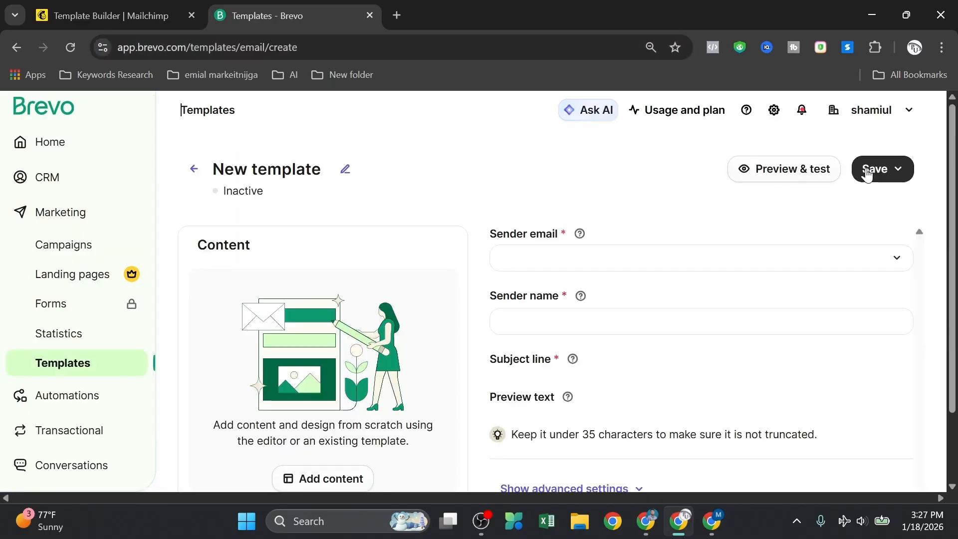
left_click(569, 257)
scroll(464, 381, "down", 2)
scroll(517, 333, "down", 3)
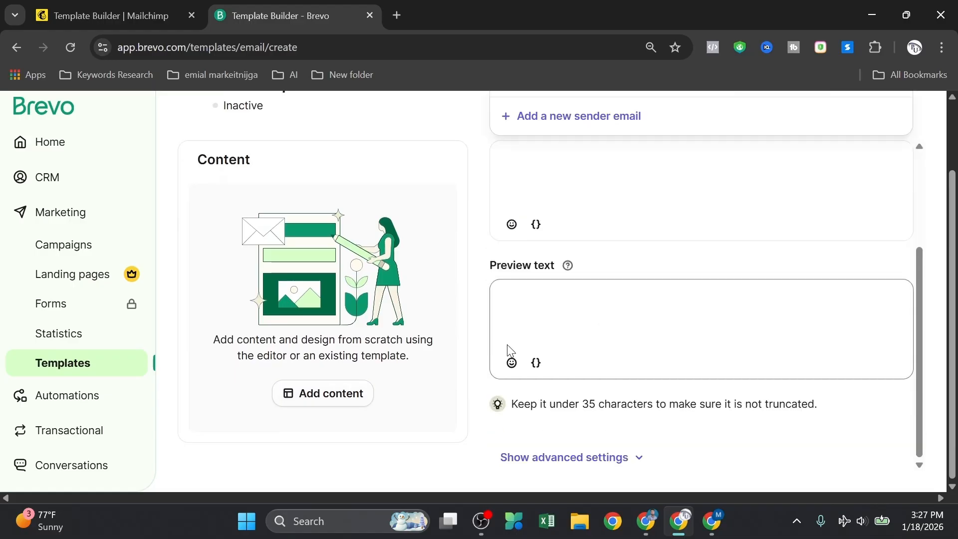
scroll(506, 357, "up", 5)
left_click(563, 290)
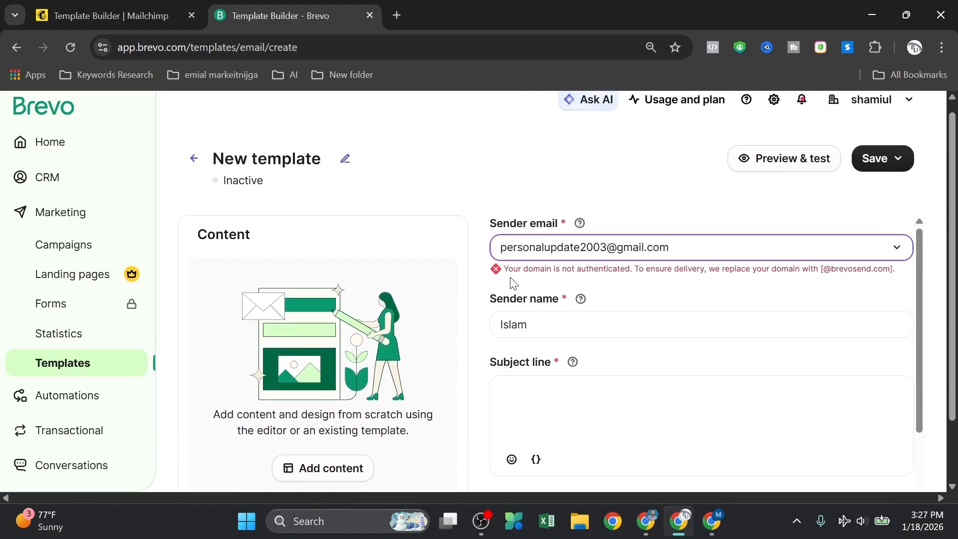
Review the selected sender email and replace the sender name with the sender's full name
left_click_drag(497, 271, 676, 264)
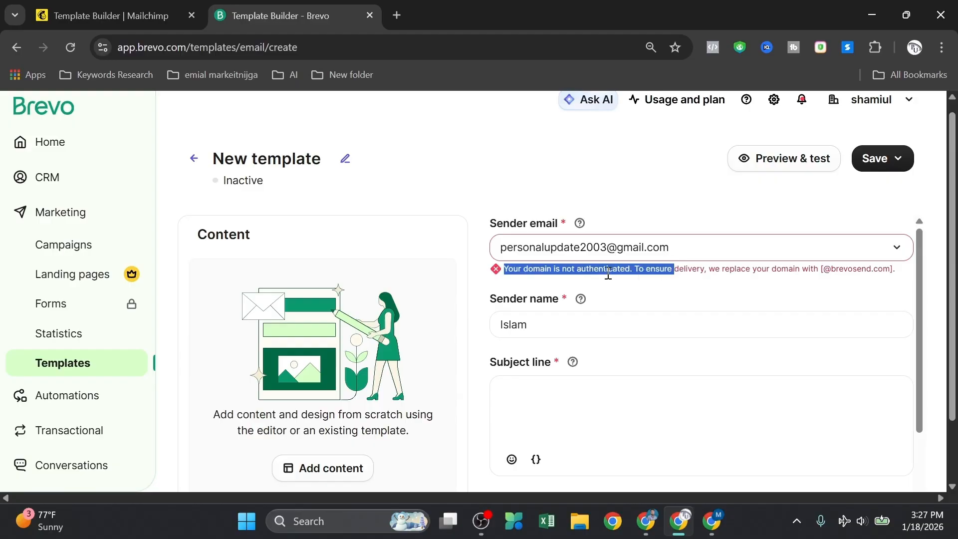
left_click_drag(522, 248, 683, 246)
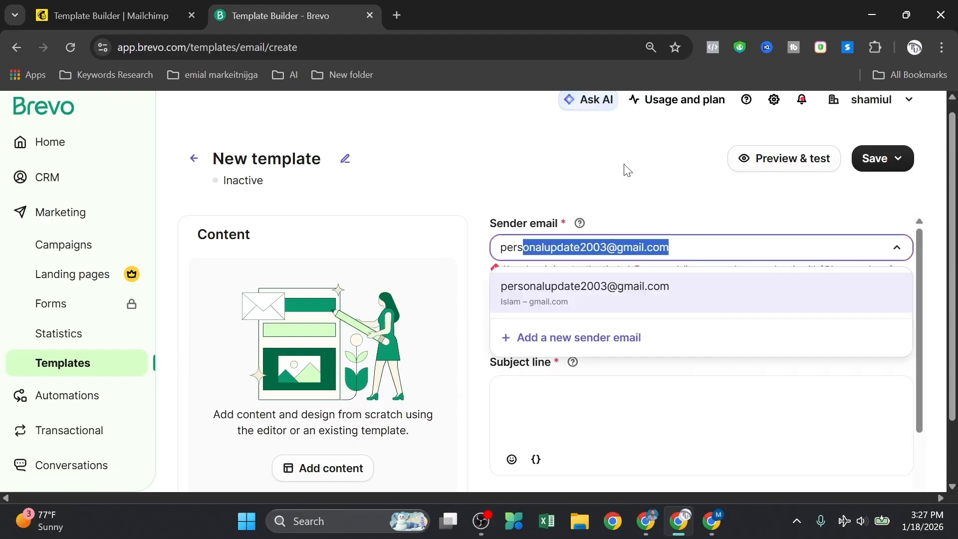
left_click(626, 169)
scroll(645, 244, "down", 3)
scroll(615, 261, "up", 3)
left_click_drag(551, 322, 446, 321)
key("BackSpace")
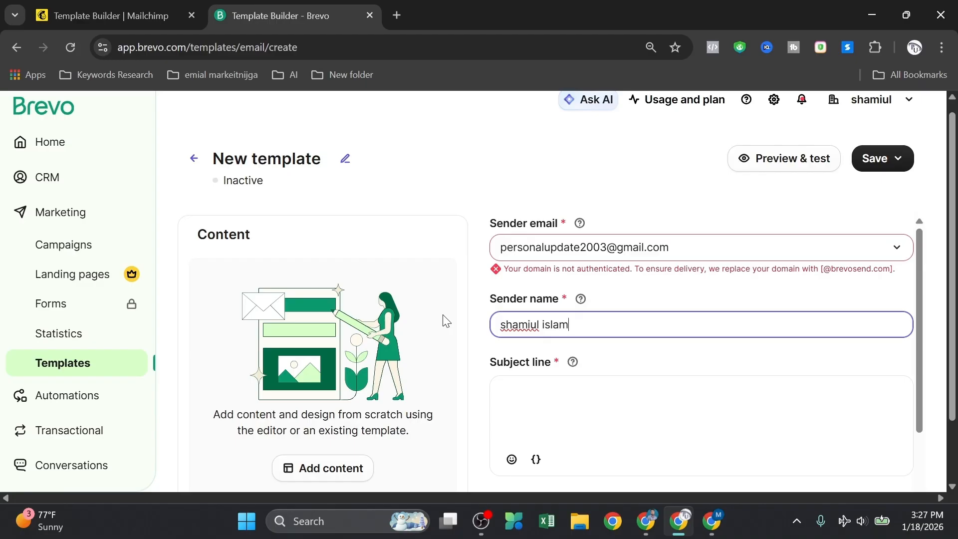
Enter "ddertyu" as the subject line and "ert" as the preview text
left_click(520, 385)
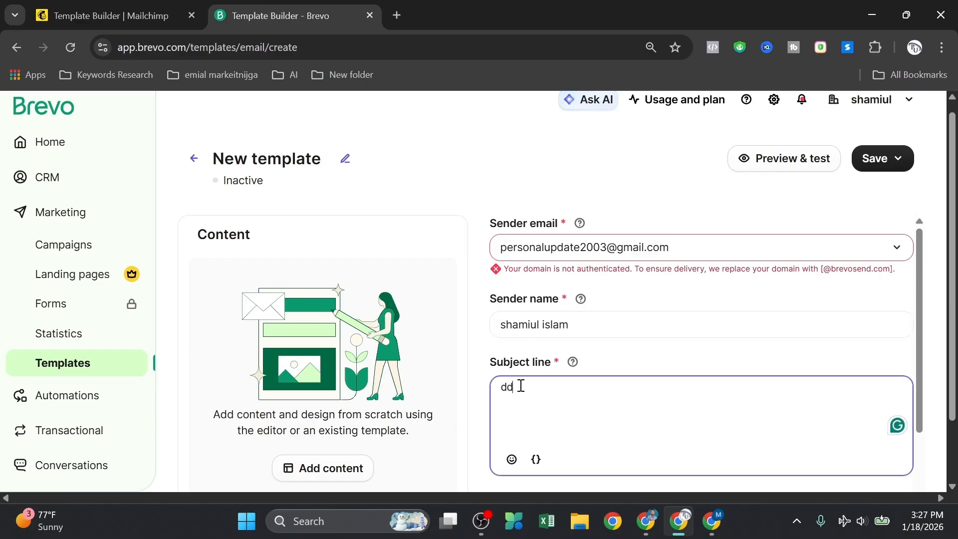
type("ddertyu")
scroll(524, 387, "down", 3)
left_click(529, 381)
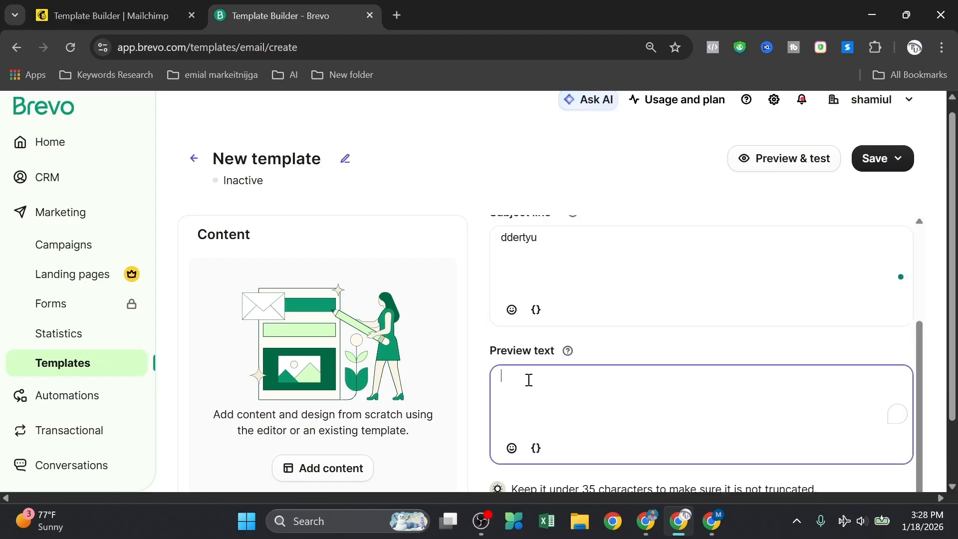
type("ert")
scroll(551, 426, "down", 2)
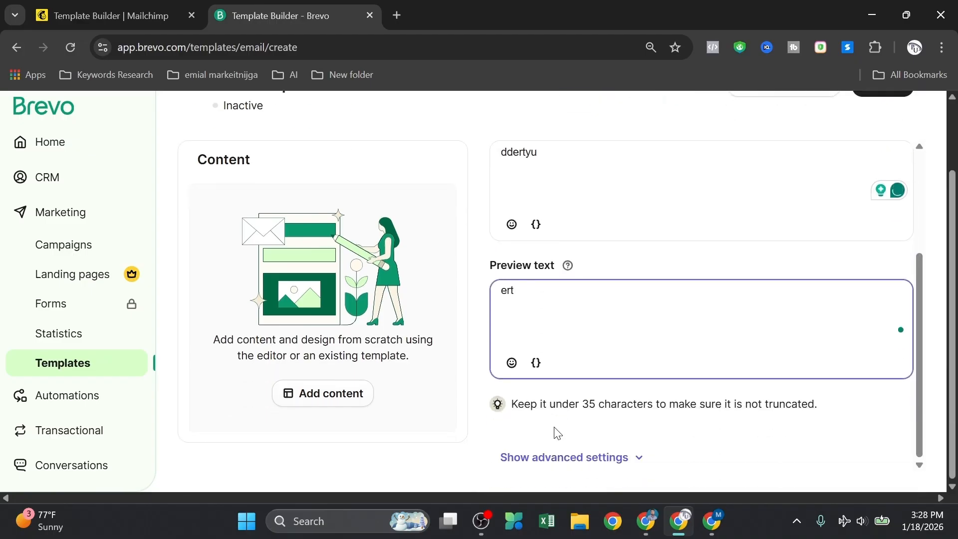
scroll(547, 441, "up", 4)
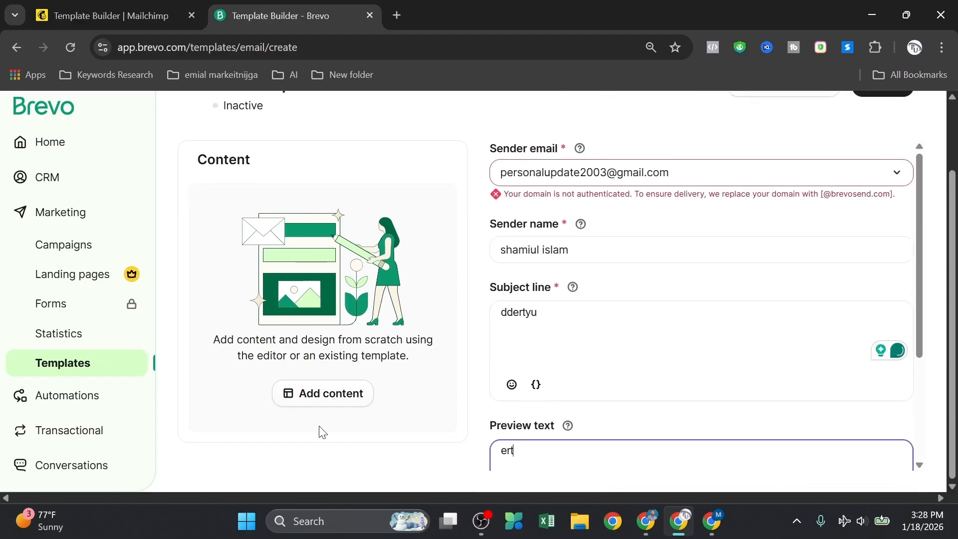
Start adding content to the new template and browse the saved and basic templates
left_click(332, 396)
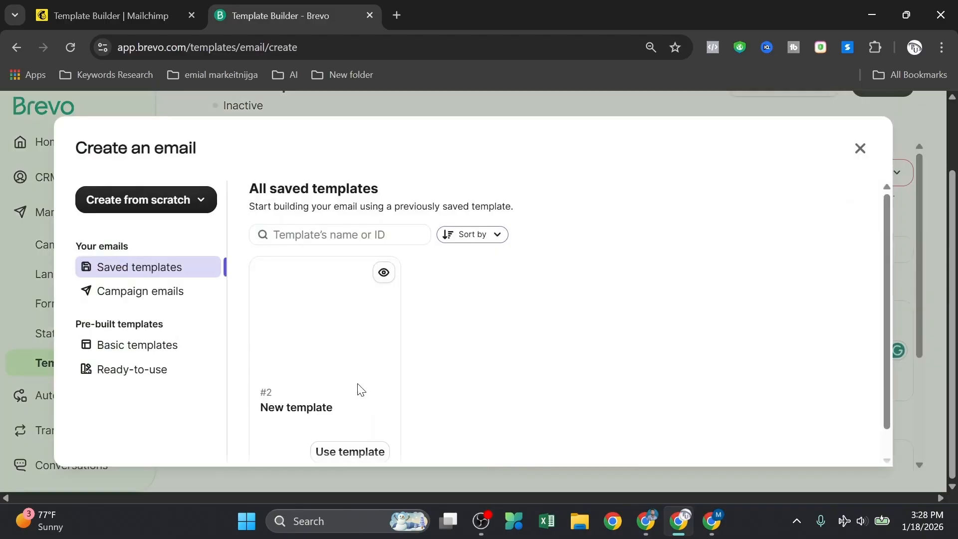
scroll(348, 335, "down", 1)
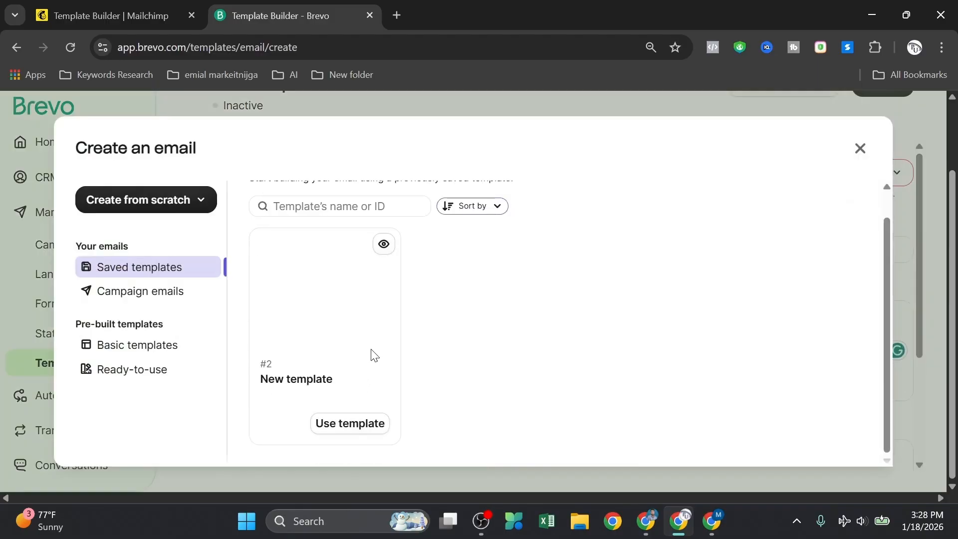
scroll(373, 352, "up", 1)
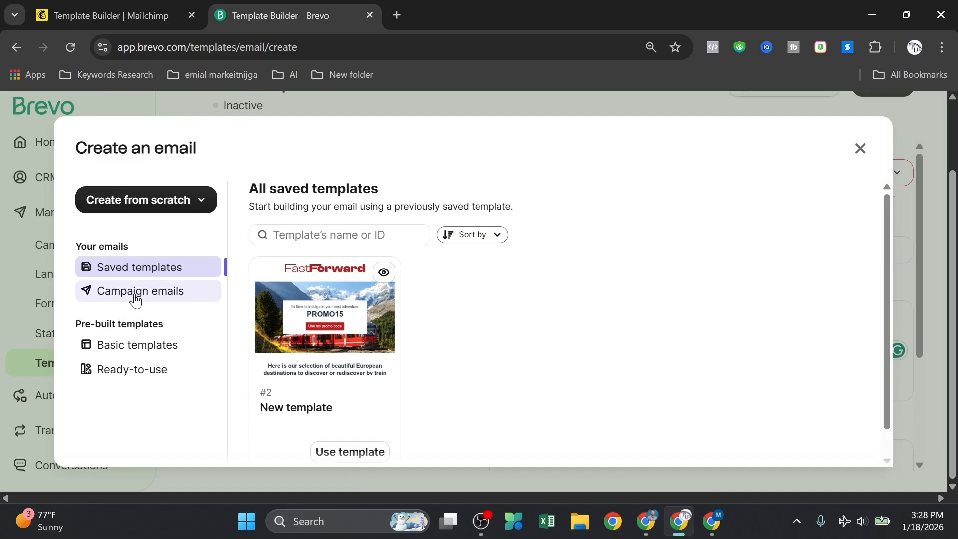
left_click(144, 354)
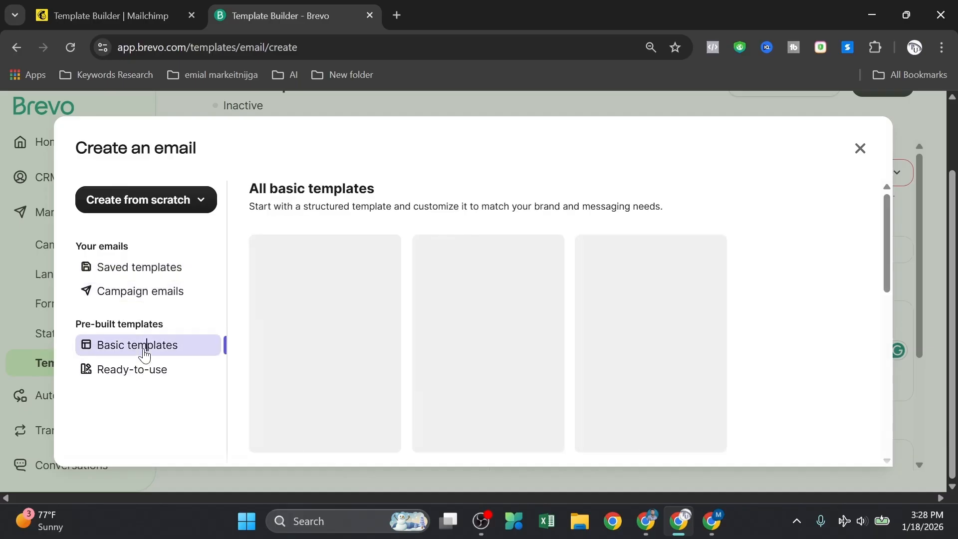
scroll(309, 309, "down", 5)
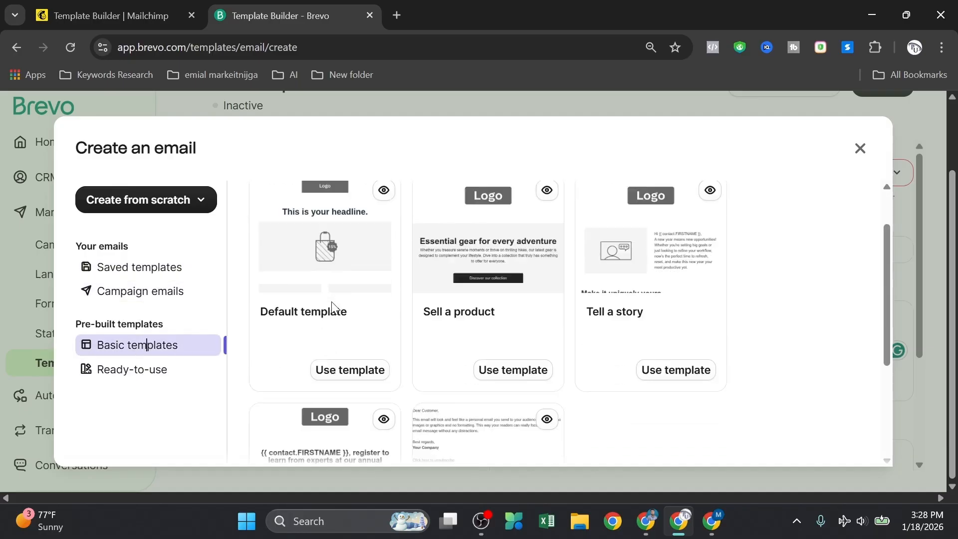
scroll(384, 329, "down", 1)
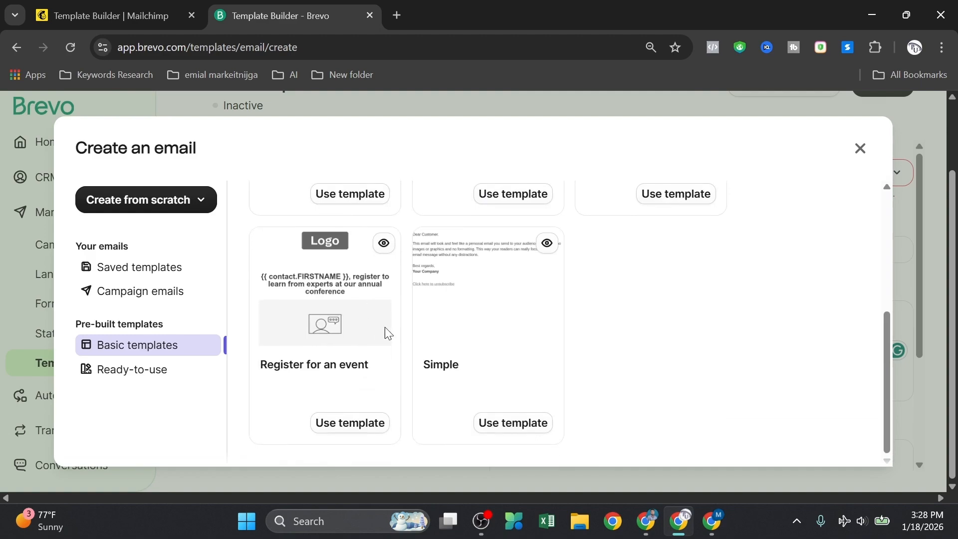
scroll(449, 364, "up", 5)
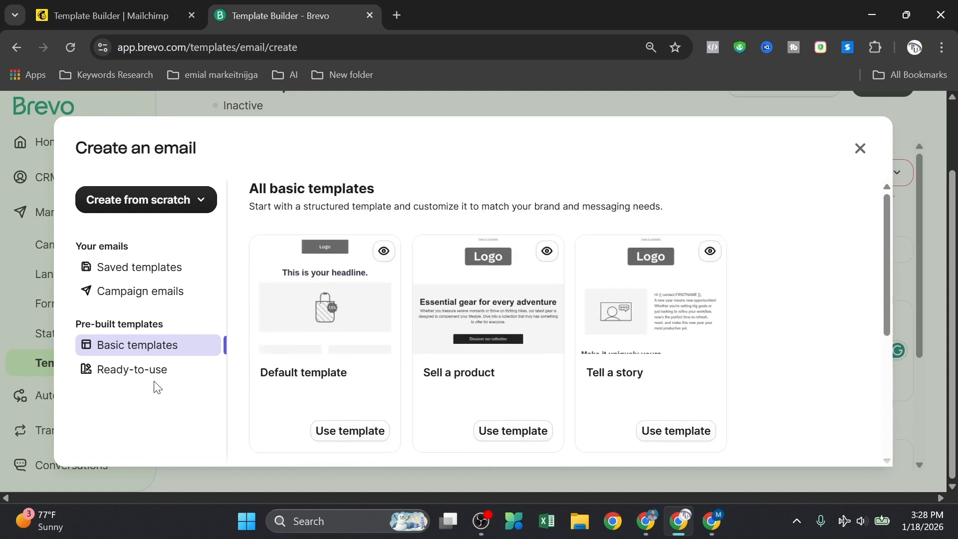
Browse the ready-to-use templates and start the email from the "Product Highlights #2" design
left_click(151, 382)
scroll(385, 331, "down", 5)
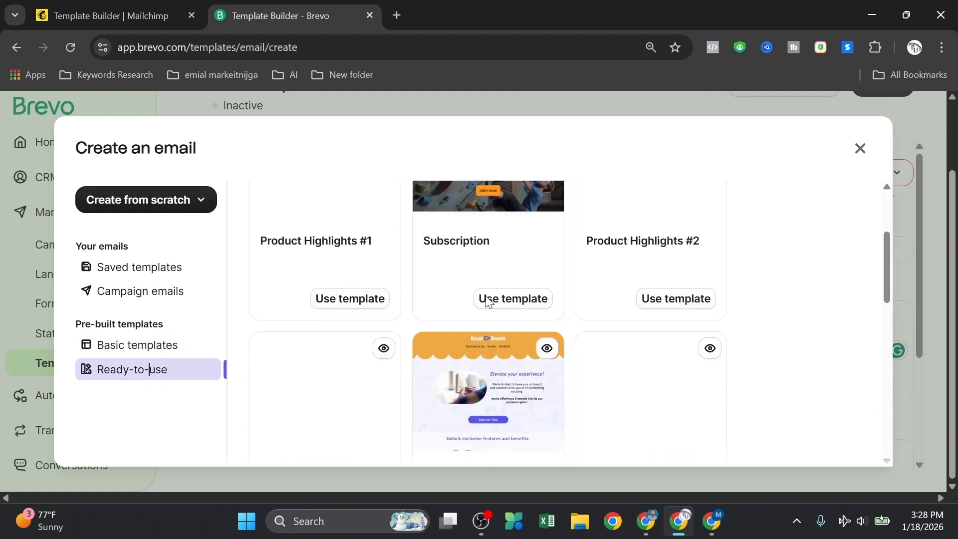
scroll(464, 299, "down", 3)
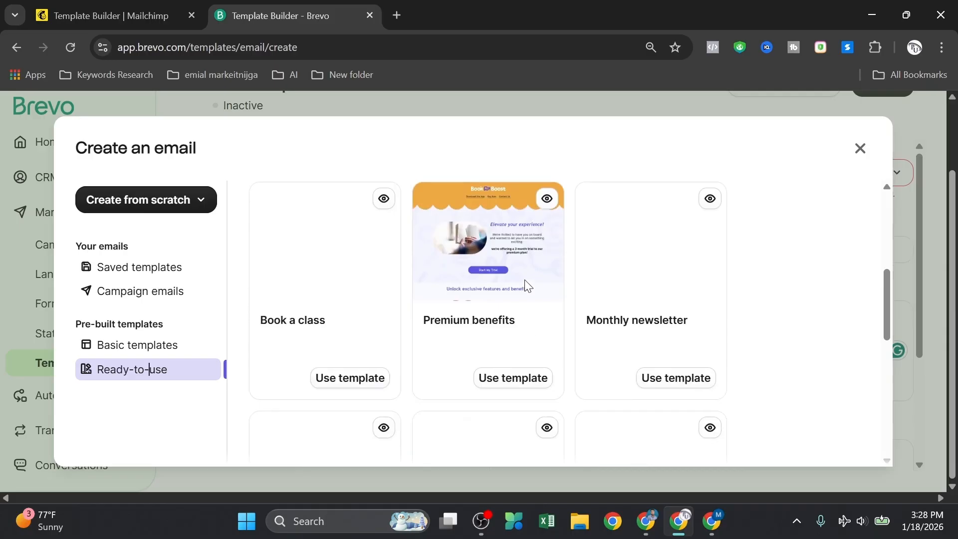
scroll(503, 299, "down", 5)
scroll(487, 312, "up", 12)
scroll(485, 307, "down", 2)
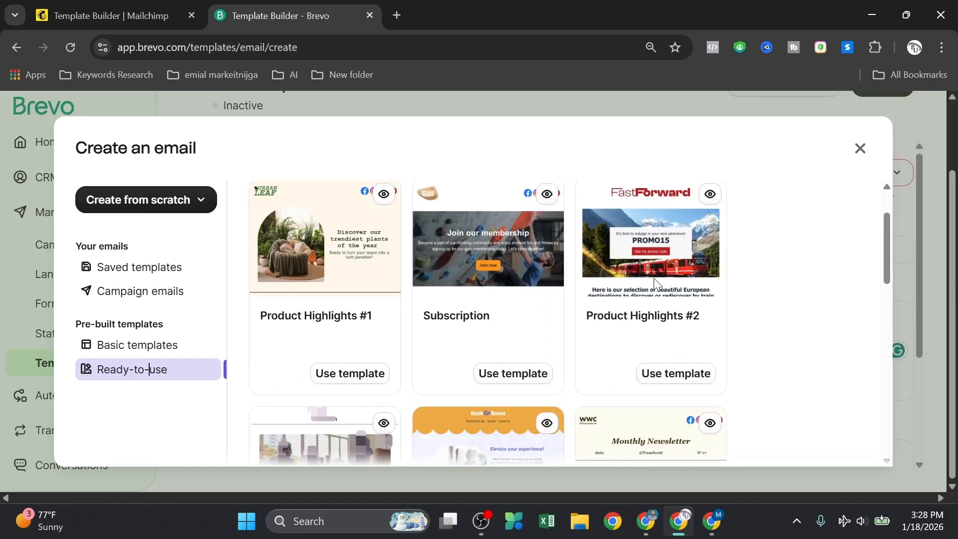
left_click(685, 381)
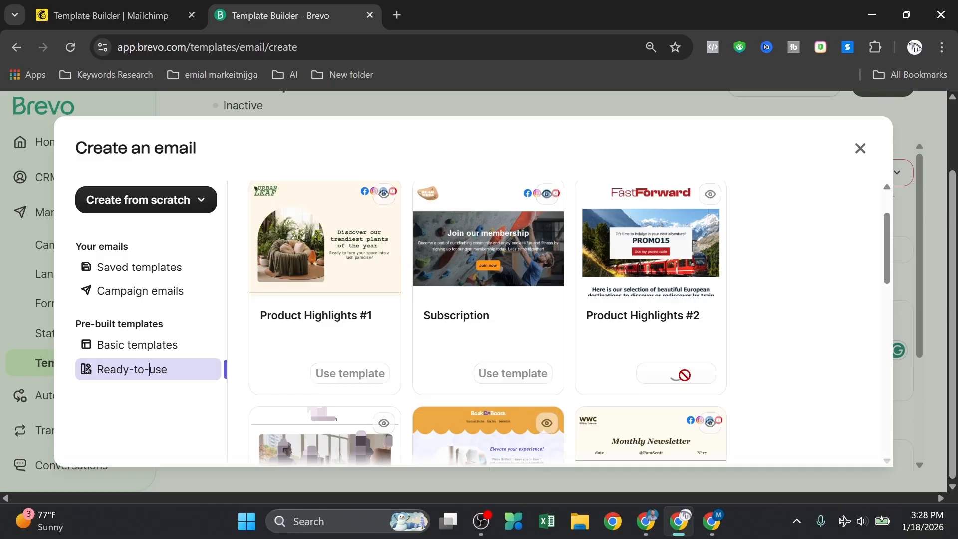
scroll(657, 337, "down", 3)
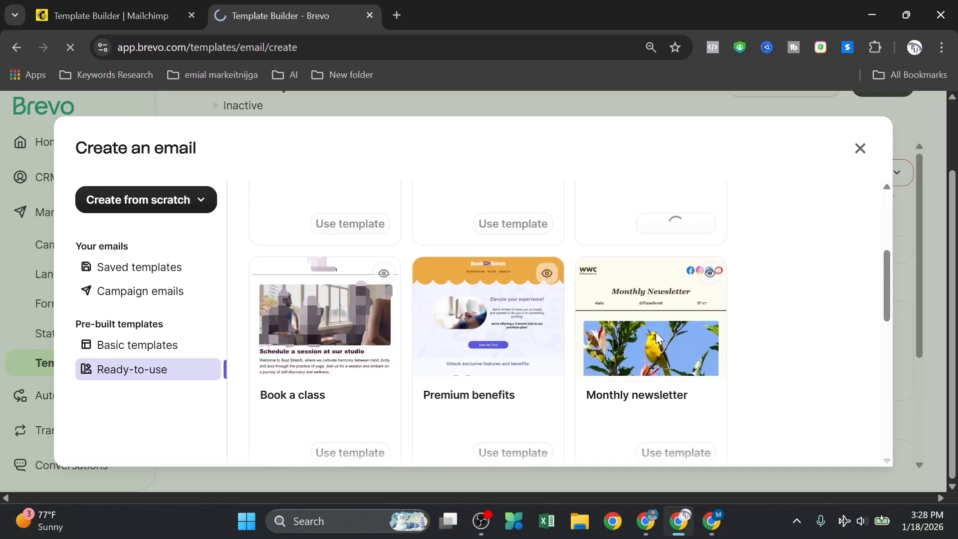
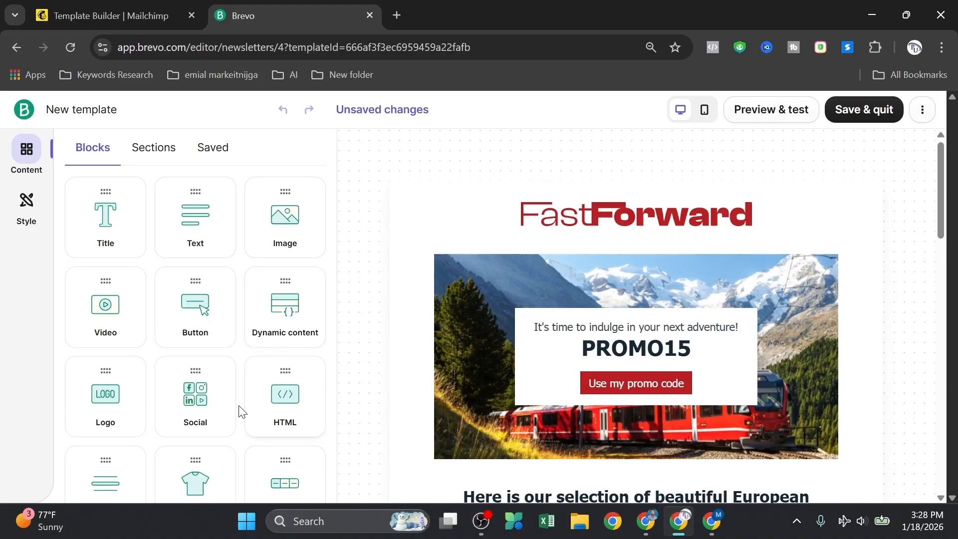
Review the FastForward email design from header to footer and open the header logo's settings
scroll(605, 338, "down", 3)
scroll(612, 325, "up", 3)
scroll(612, 320, "down", 3)
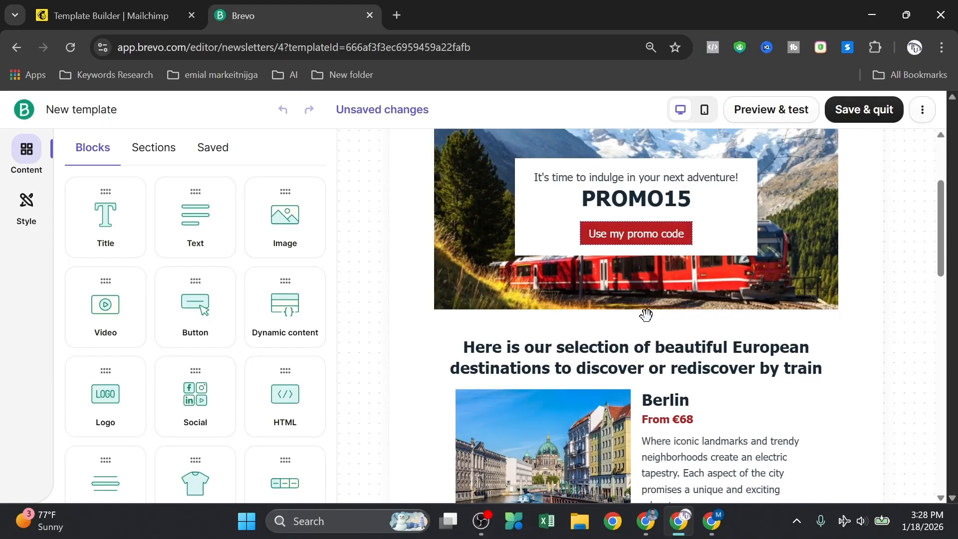
scroll(646, 314, "down", 6)
scroll(642, 321, "down", 10)
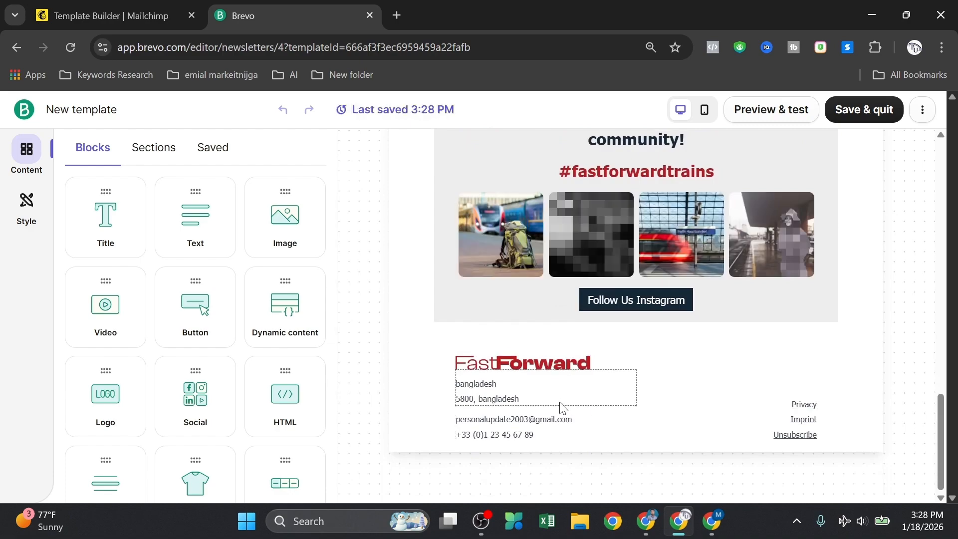
scroll(560, 403, "up", 20)
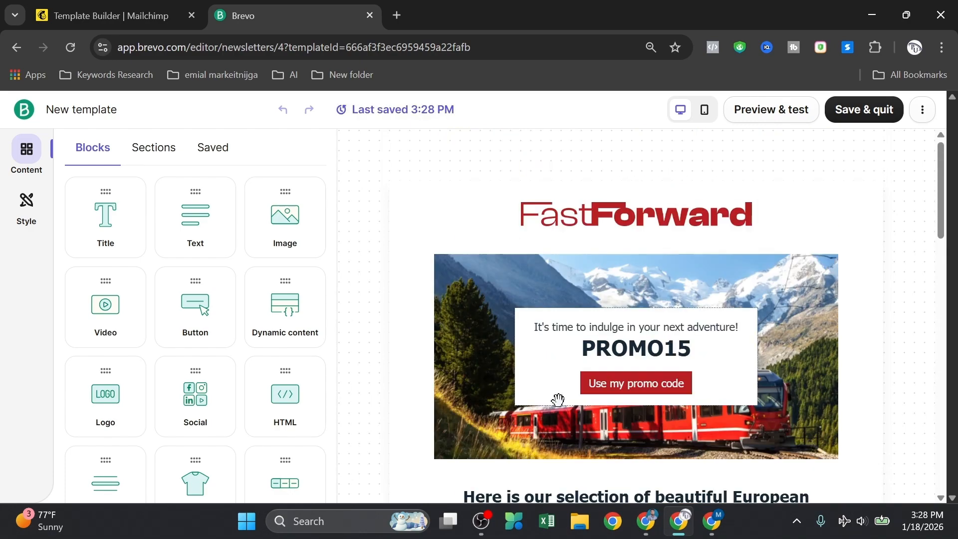
left_click(535, 227)
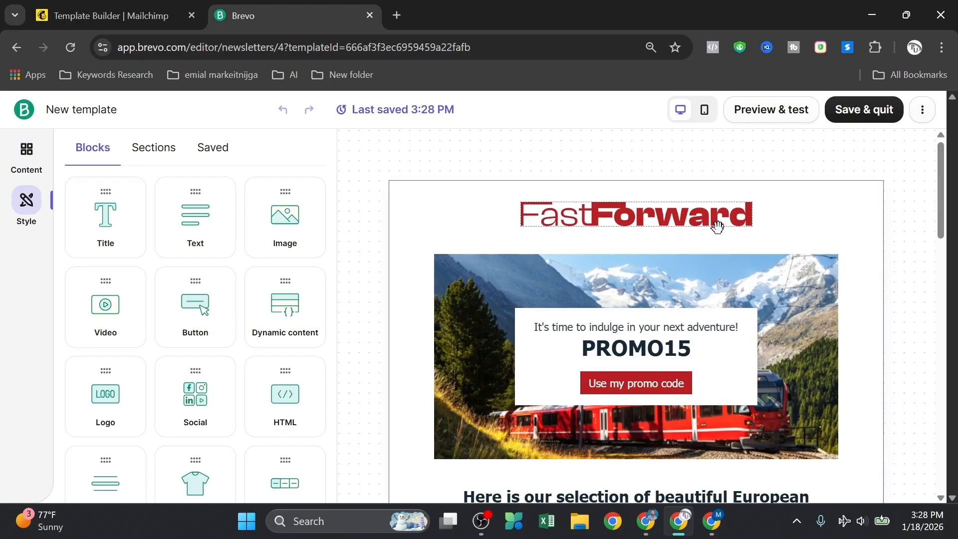
left_click(735, 220)
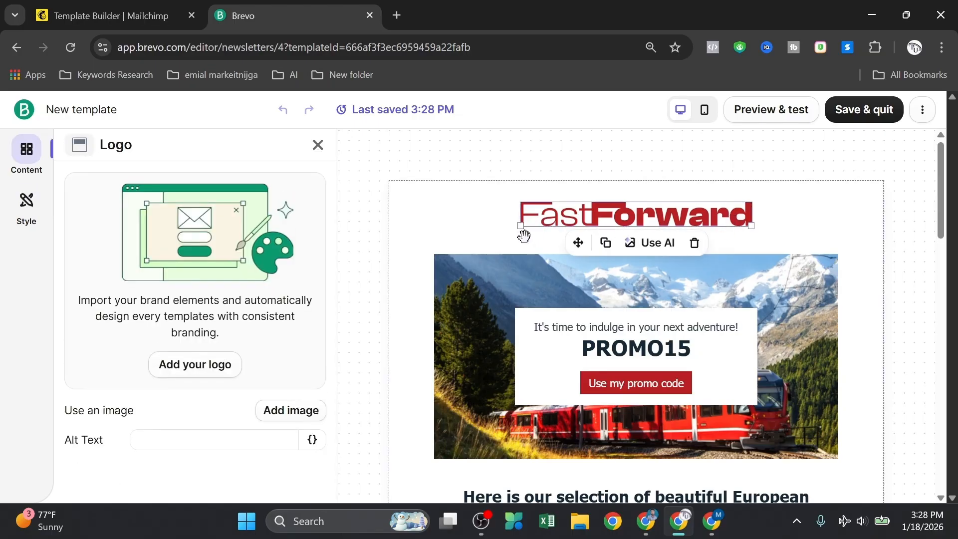
Append "jfijsjf" to the end of the Berlin description paragraph
scroll(539, 242, "down", 8)
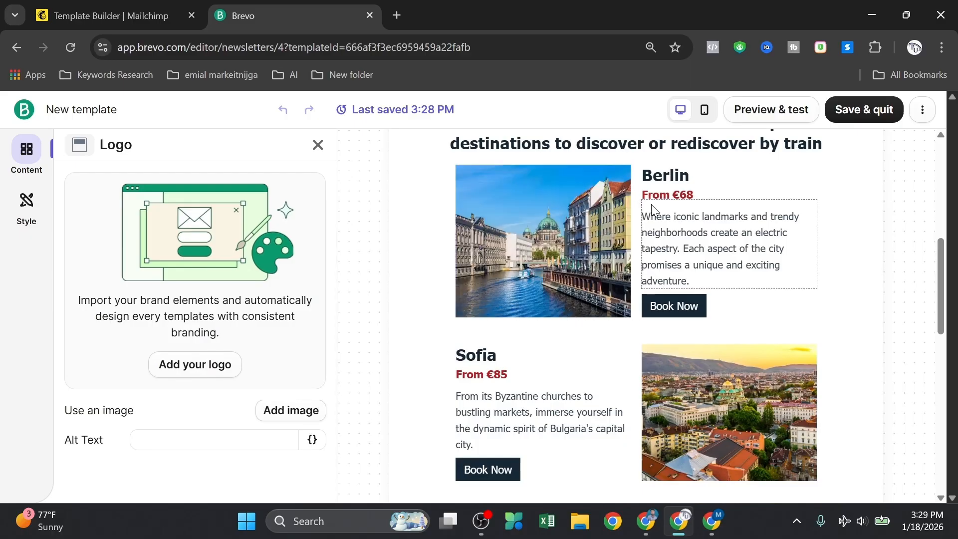
left_click(698, 222)
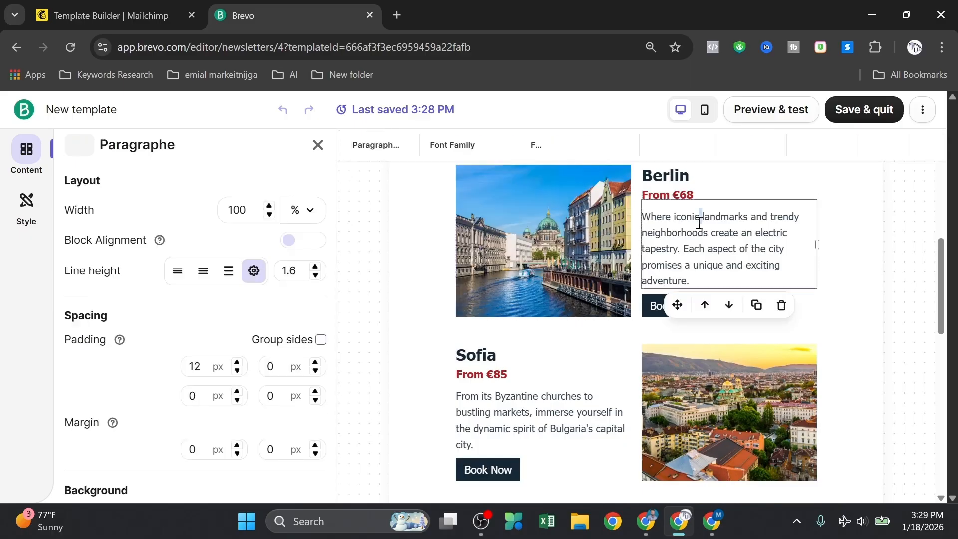
left_click(709, 279)
type("jfijsjf")
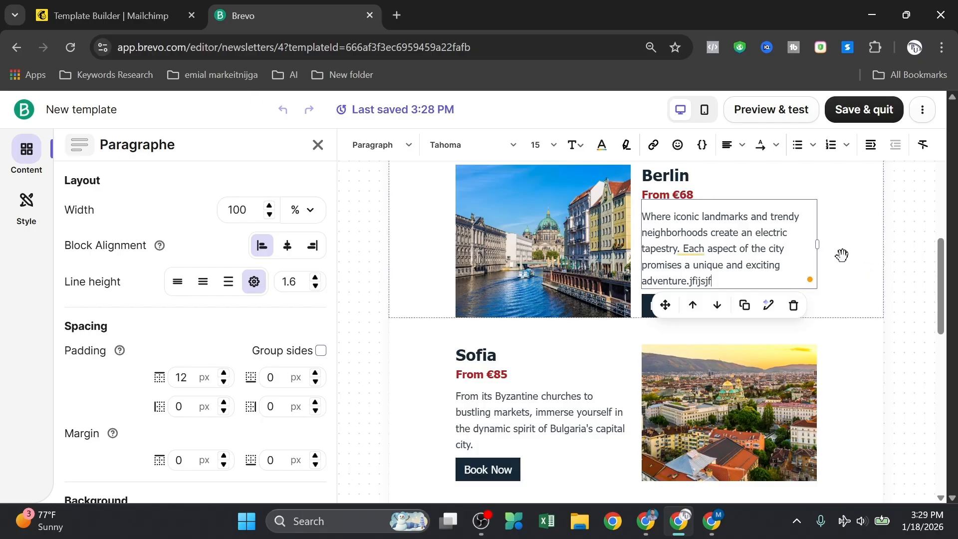
scroll(639, 320, "down", 1)
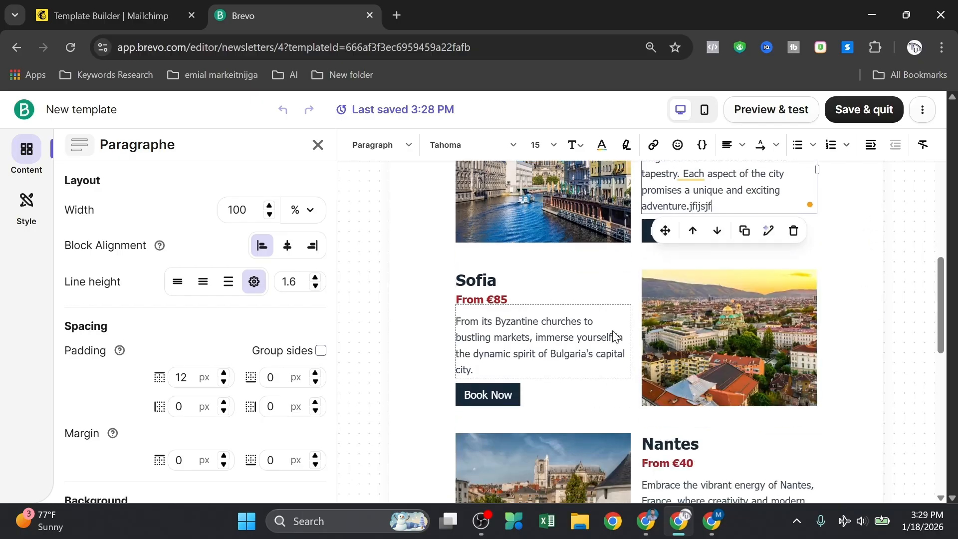
Save the design and quit the editor, then save the template without activating it
left_click(873, 108)
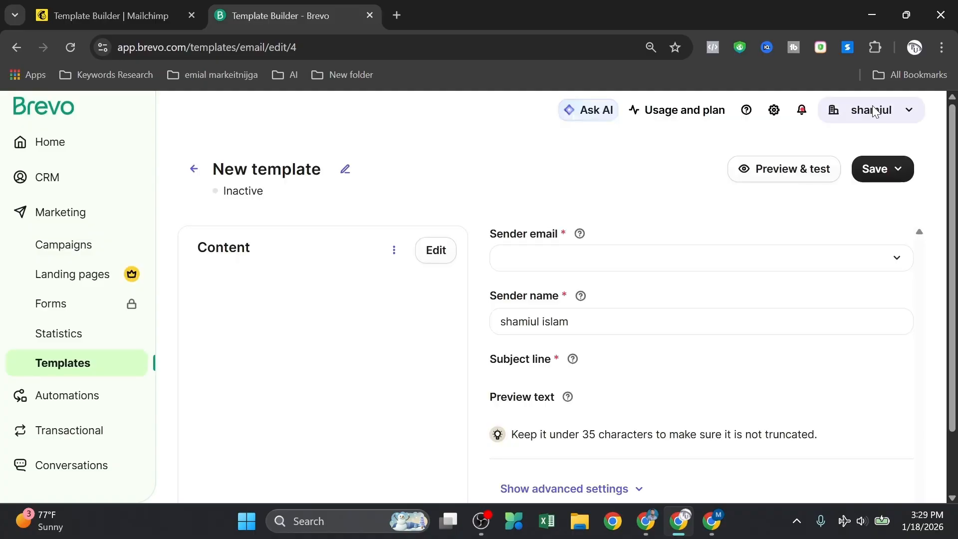
scroll(749, 200, "down", 2)
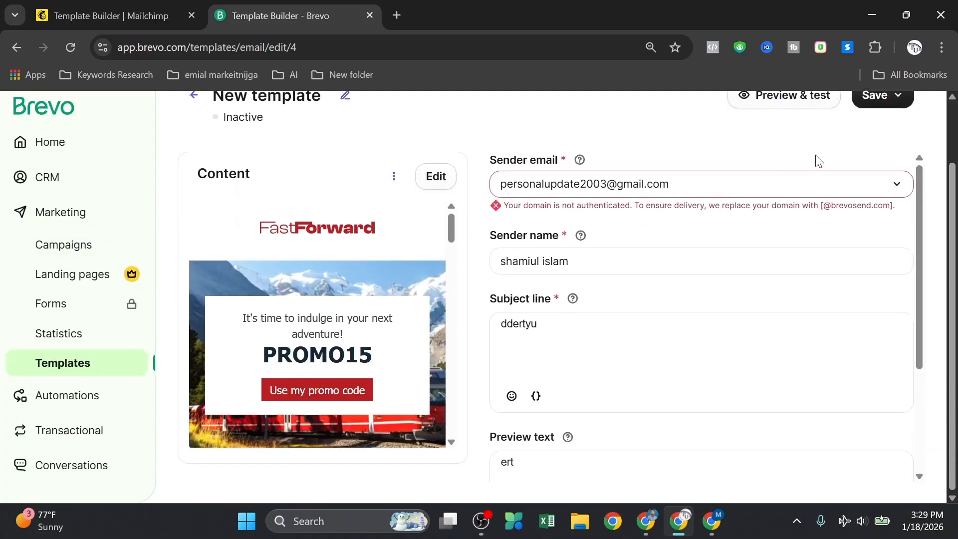
scroll(842, 174, "up", 2)
left_click(893, 169)
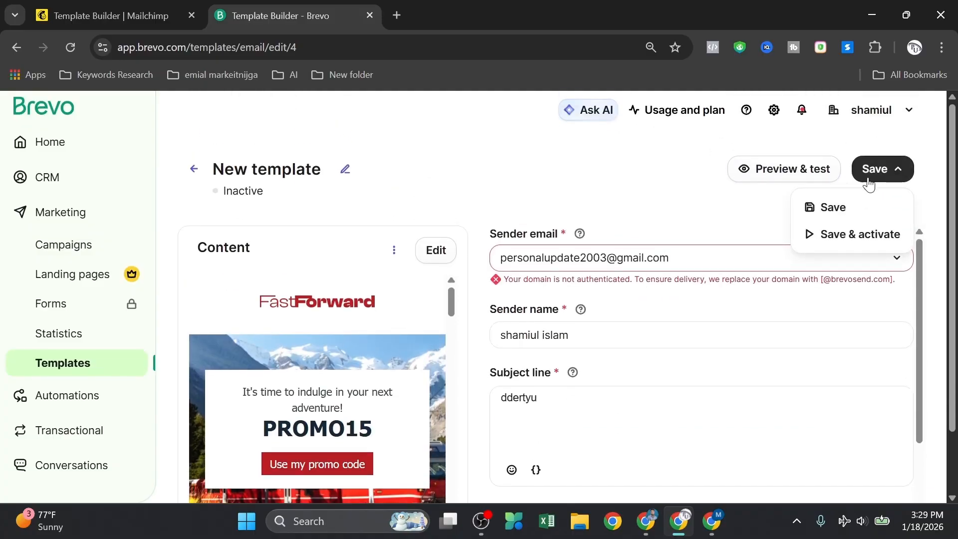
left_click(856, 207)
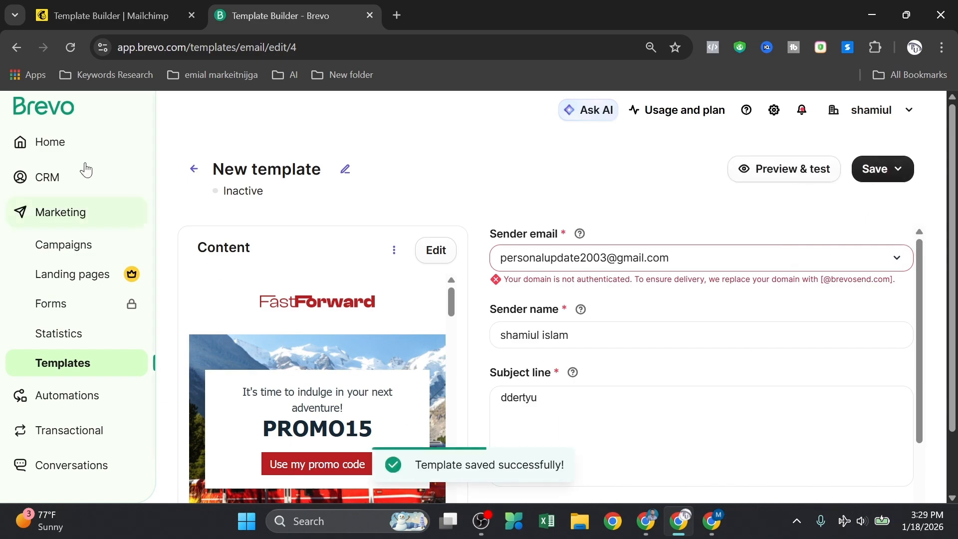
Switch to Mailchimp, save and exit the "food bolg" template, and look through the saved templates
left_click(111, 15)
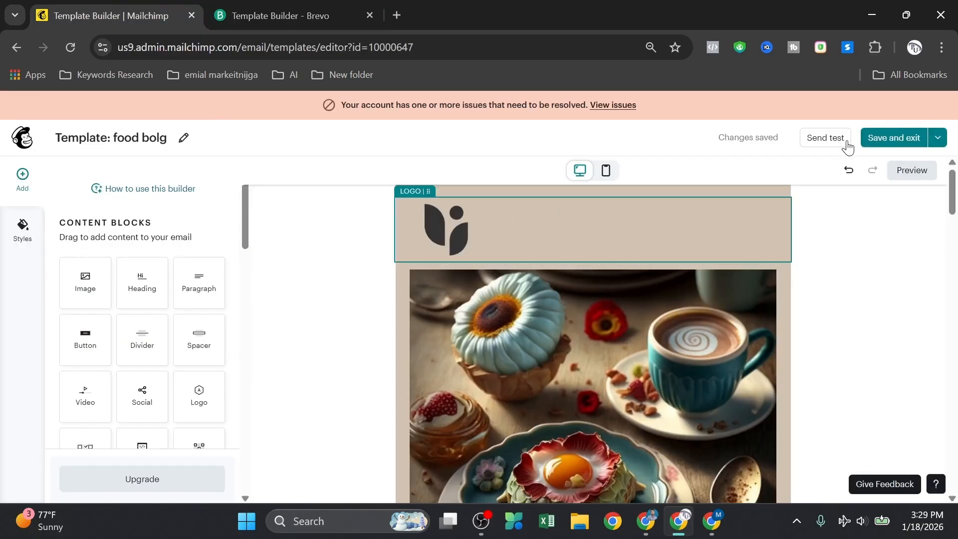
left_click(891, 138)
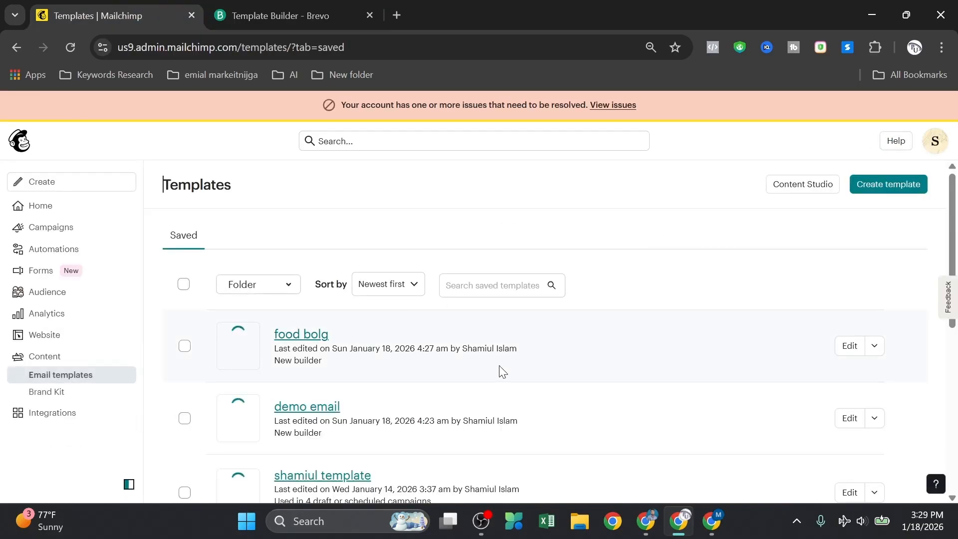
scroll(406, 404, "down", 8)
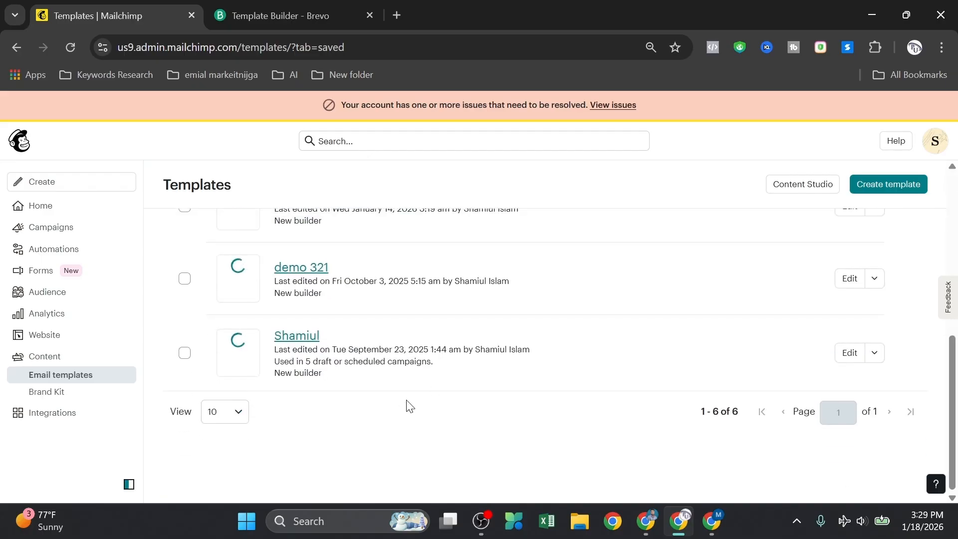
scroll(363, 397, "up", 8)
scroll(344, 366, "down", 6)
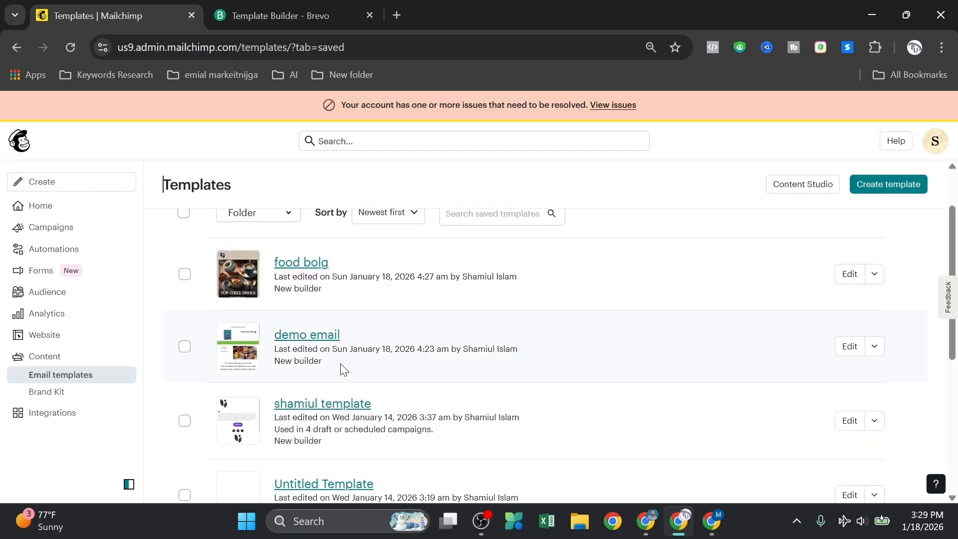
scroll(352, 399, "up", 4)
scroll(348, 369, "up", 4)
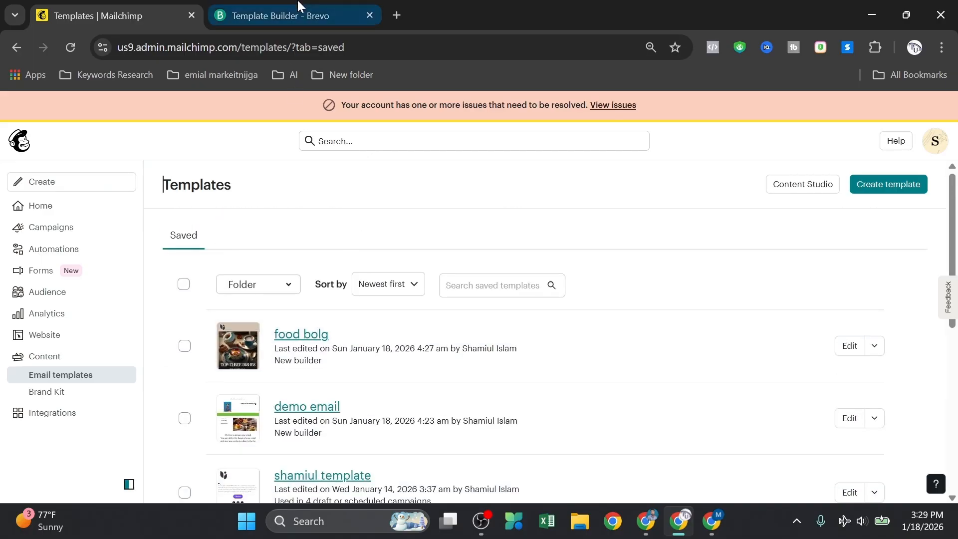
Switch back to Brevo, review the saved template's setup details, and briefly reopen its design editor before returning to the setup page
left_click(299, 10)
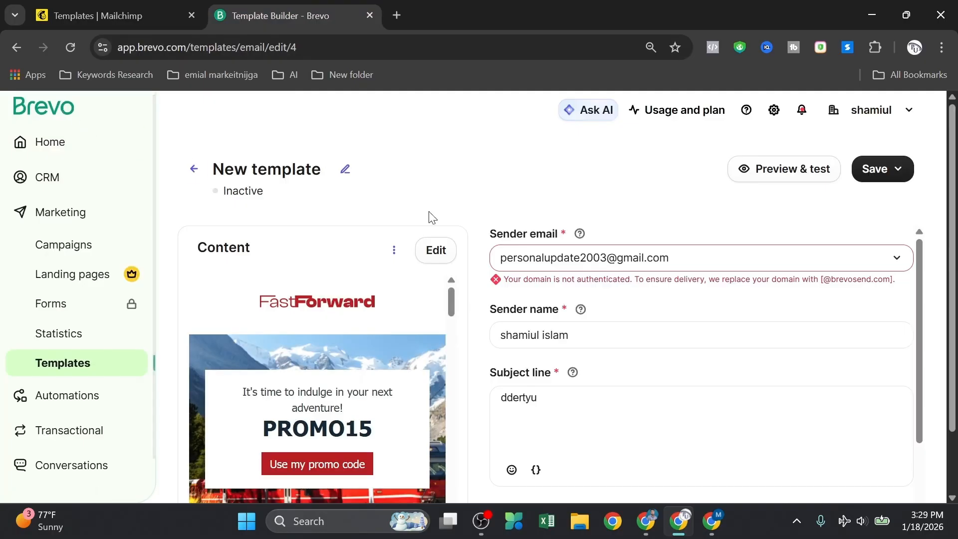
scroll(648, 278, "down", 5)
scroll(299, 252, "up", 3)
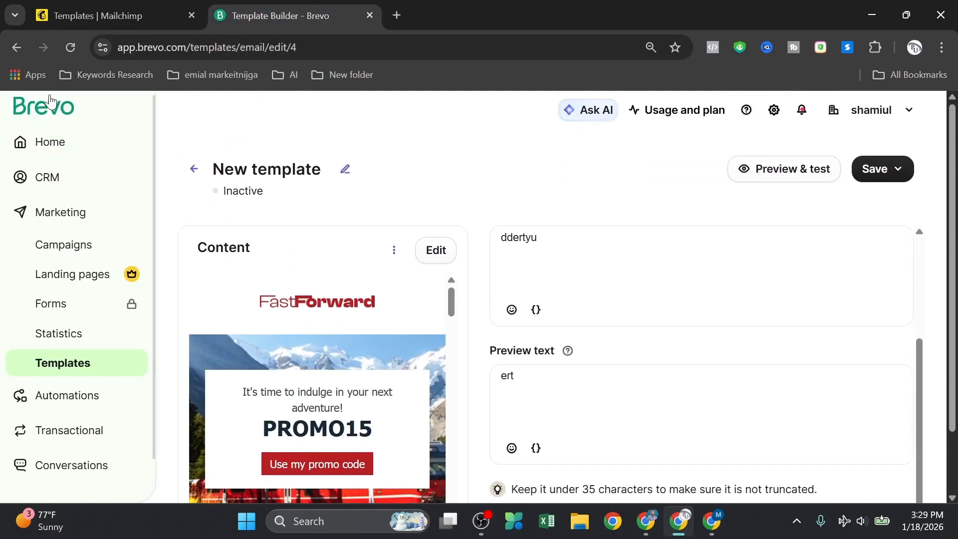
left_click(6, 52)
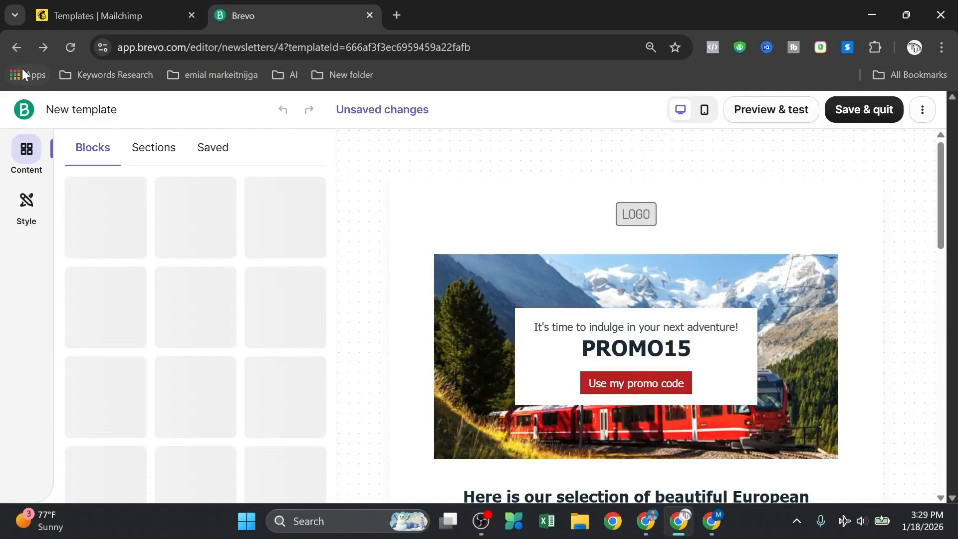
left_click(21, 109)
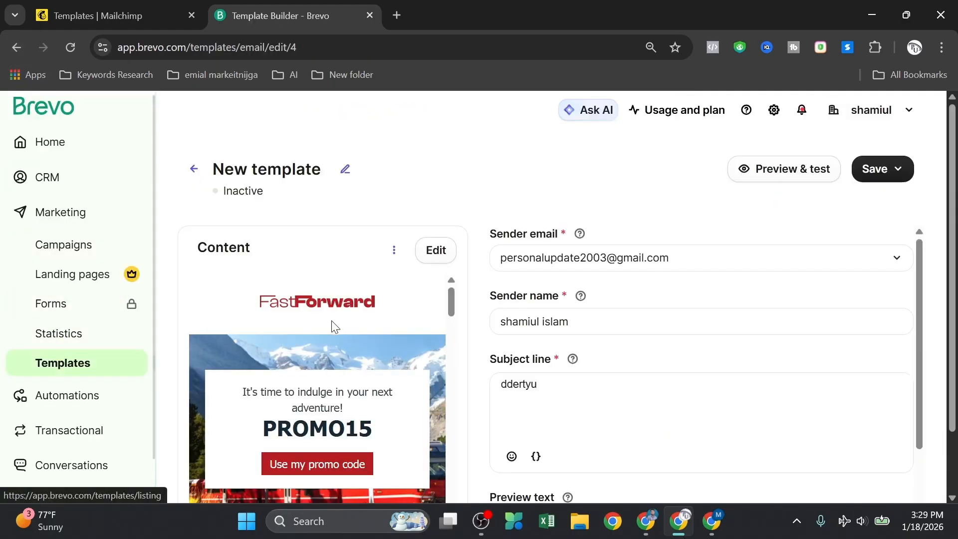
Open the Brevo templates list to look for the saved template
left_click(52, 364)
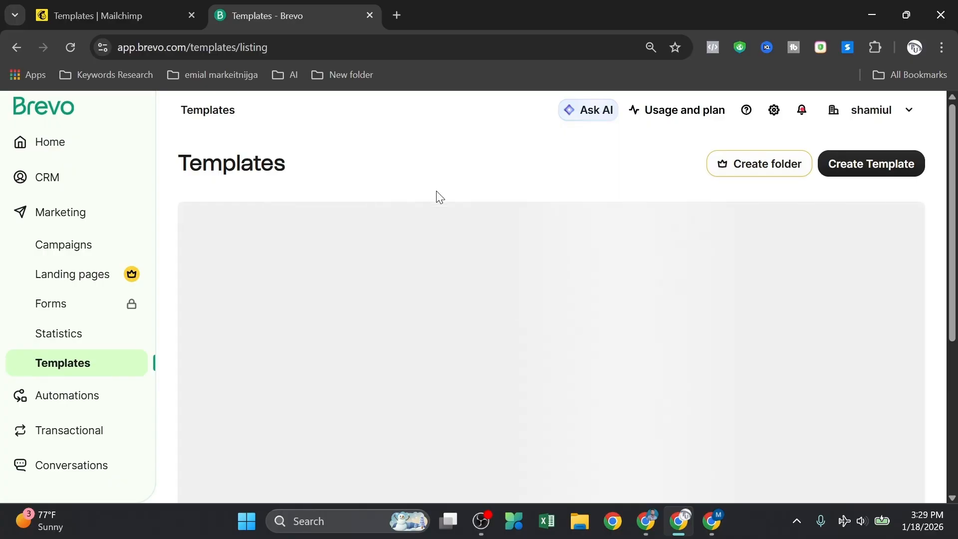
scroll(450, 270, "down", 3)
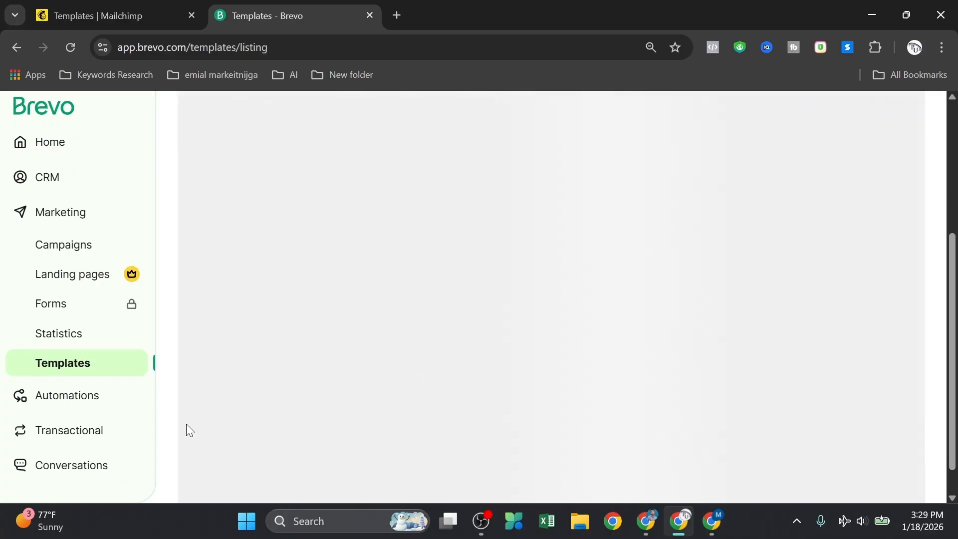
scroll(789, 241, "up", 3)
scroll(892, 168, "down", 1)
scroll(868, 146, "up", 1)
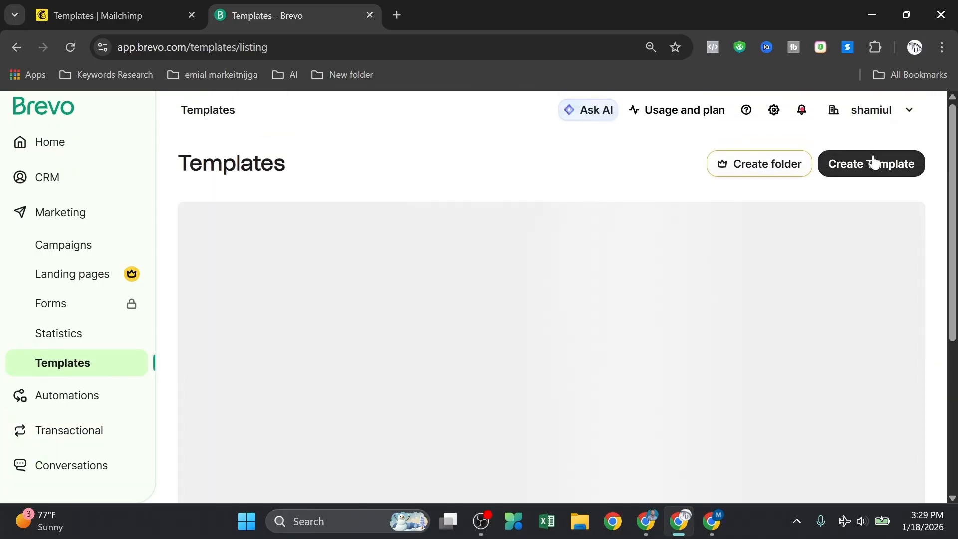
left_click(873, 158)
scroll(546, 266, "down", 2)
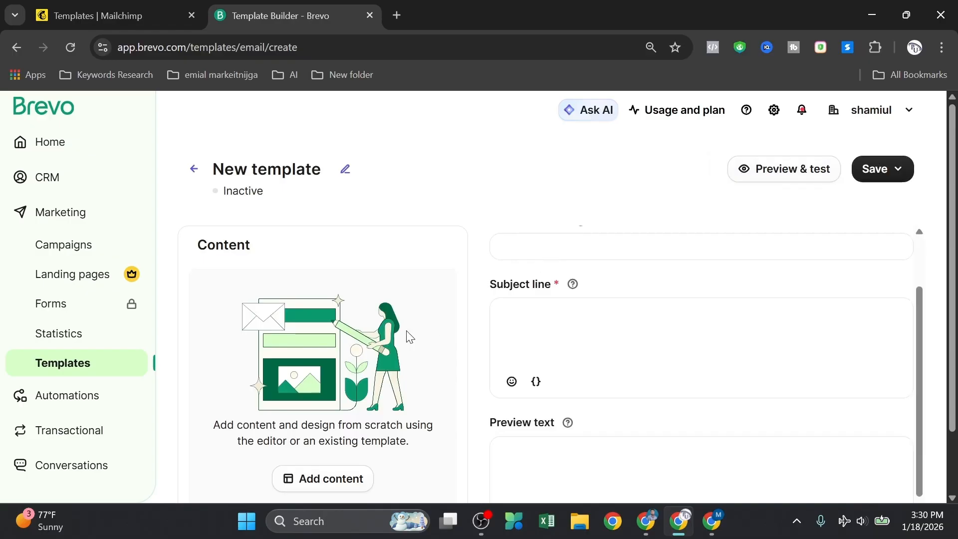
scroll(389, 349, "down", 1)
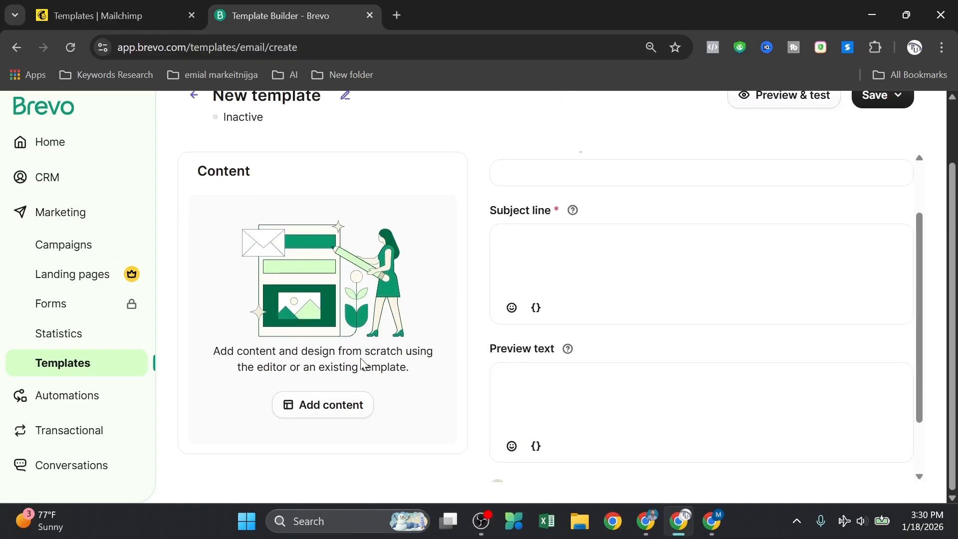
Leave the blank new template and return to the templates list to check its entries
left_click(99, 362)
scroll(344, 224, "up", 1)
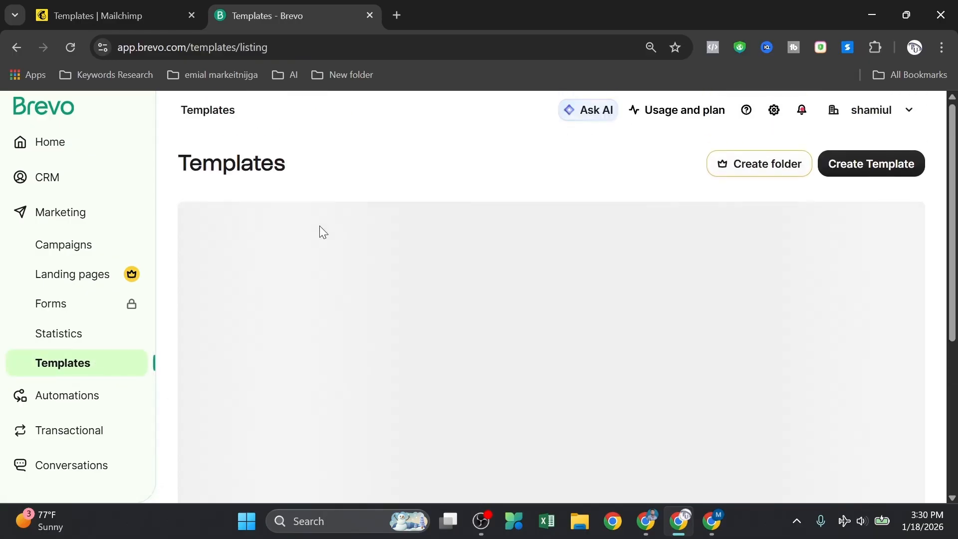
scroll(443, 320, "down", 2)
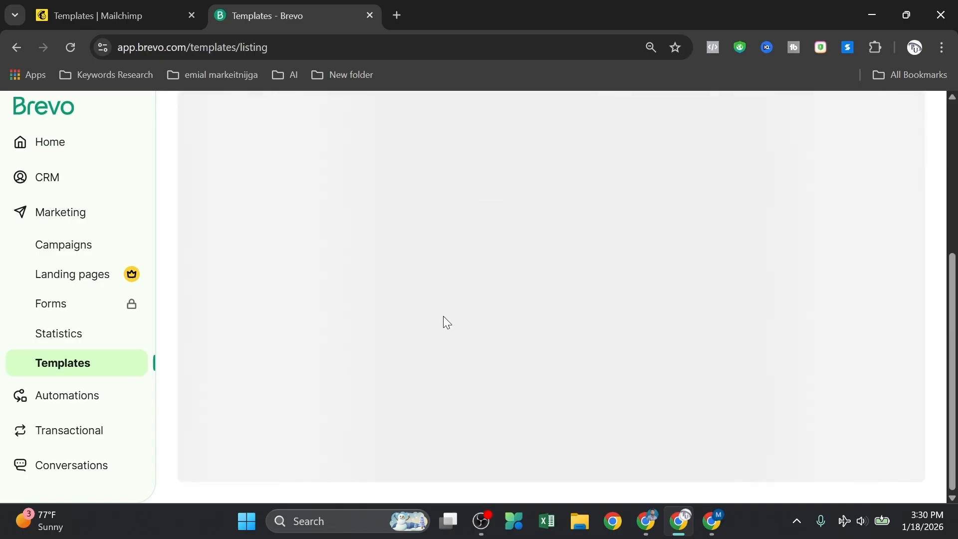
Check the Brevo templates page, switch to Mailchimp, and look through its saved templates list
scroll(365, 361, "up", 1)
scroll(370, 362, "up", 1)
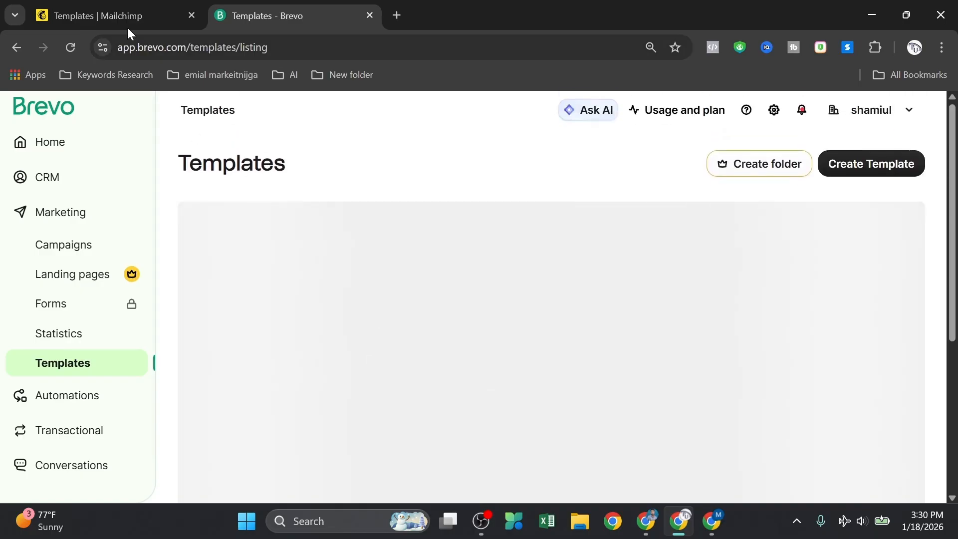
left_click(116, 9)
scroll(402, 332, "down", 1)
scroll(403, 332, "down", 5)
scroll(359, 387, "up", 5)
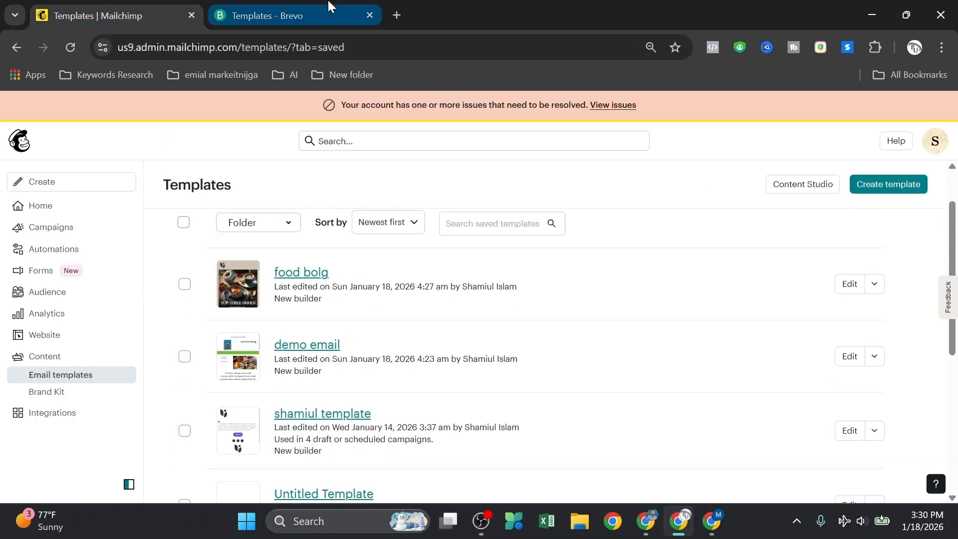
Switch back to Brevo, start a new template, and review the saved templates offered as its content
left_click(292, 15)
scroll(590, 329, "down", 2)
scroll(883, 270, "up", 3)
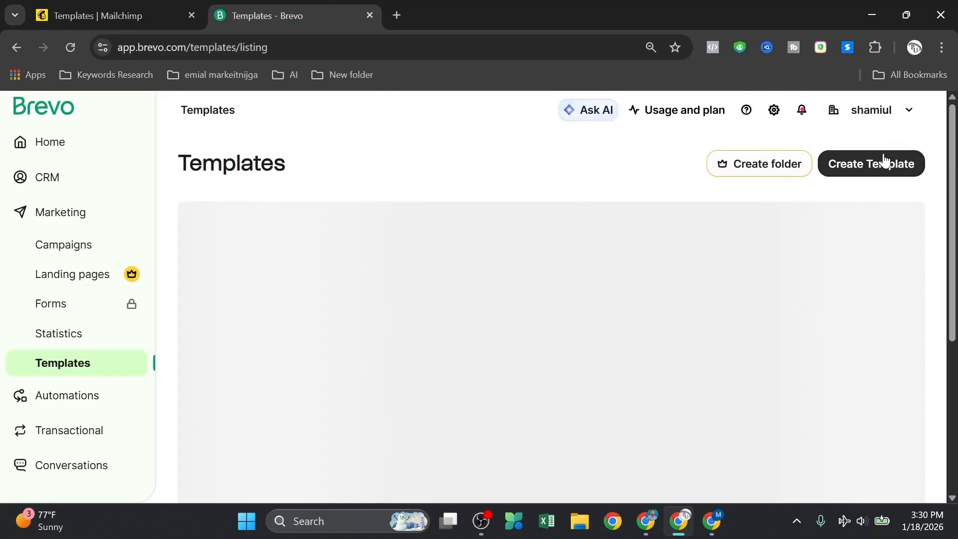
left_click(882, 164)
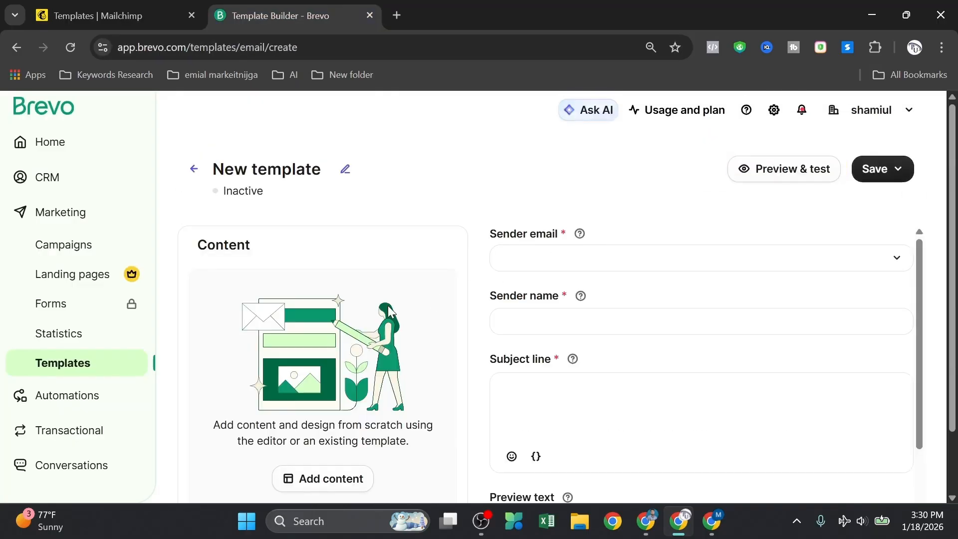
scroll(344, 349, "down", 1)
left_click(331, 417)
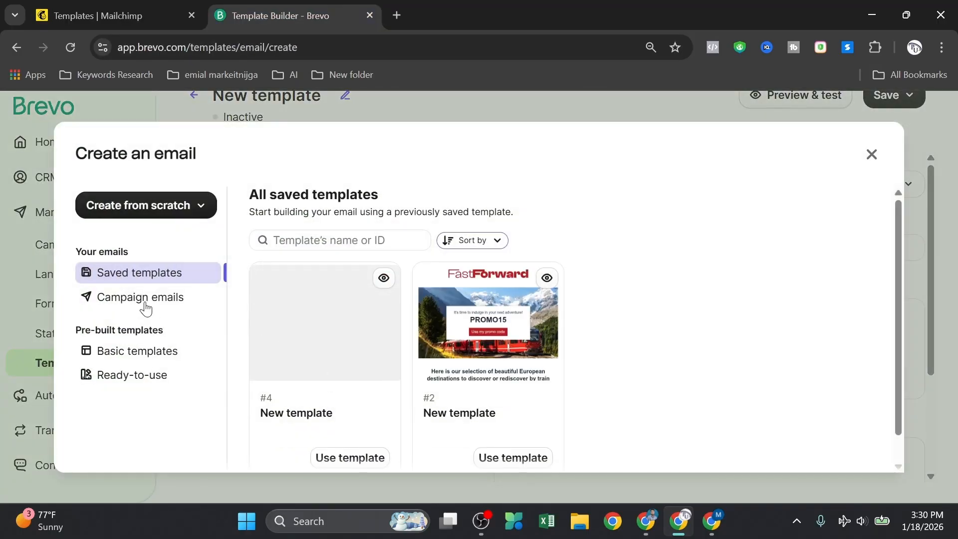
double_click(154, 280)
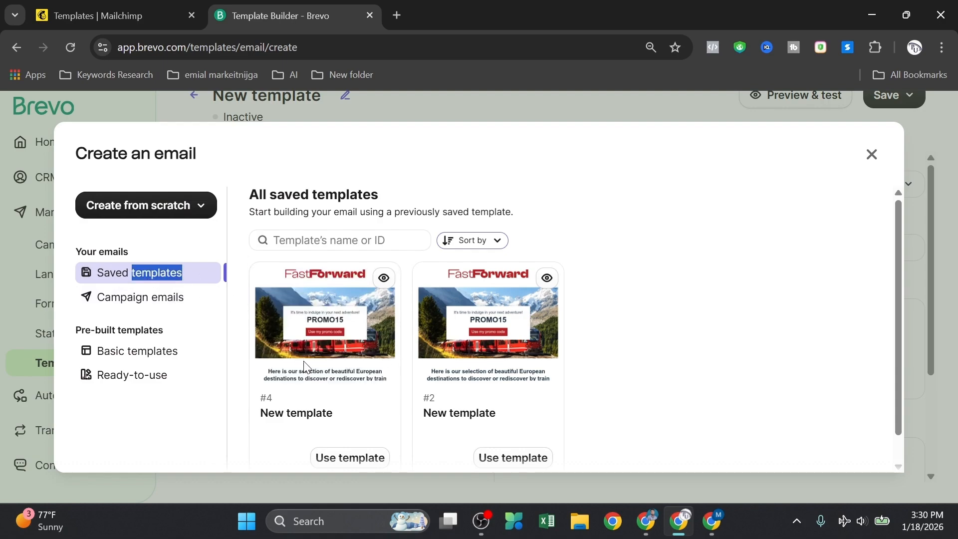
scroll(307, 367, "down", 1)
scroll(420, 340, "up", 1)
scroll(534, 310, "down", 1)
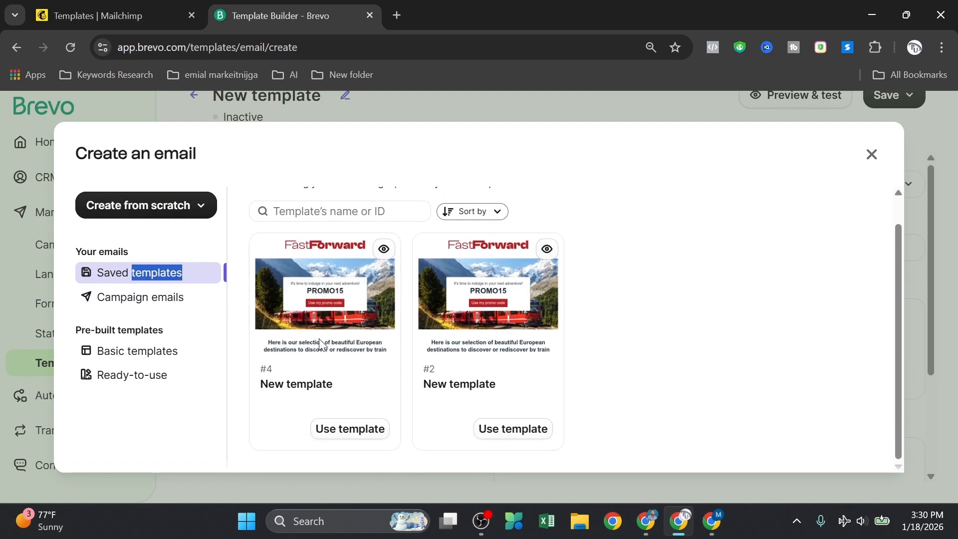
scroll(310, 343, "up", 2)
Look at the campaign emails offered as a starting point, close the email chooser, and return to the Brevo home page
left_click(135, 297)
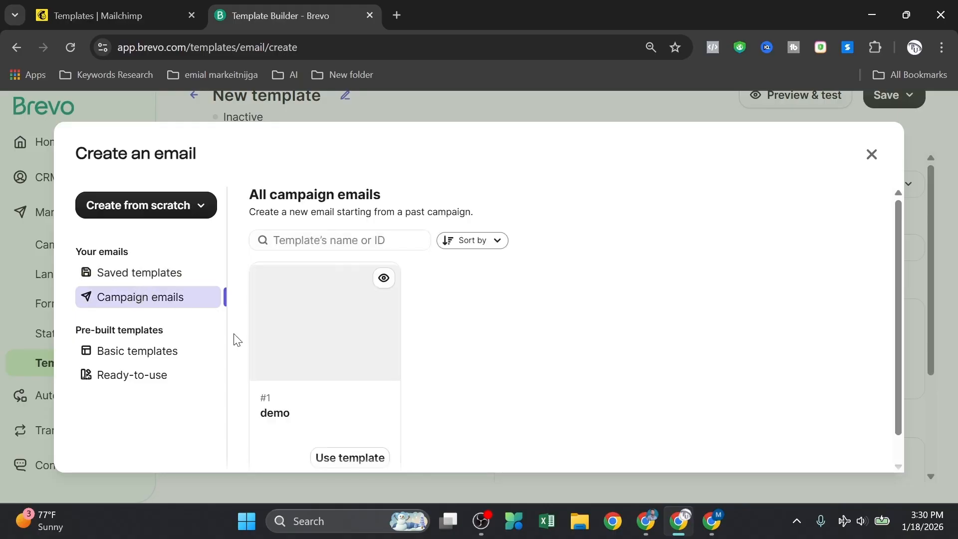
scroll(307, 339, "down", 1)
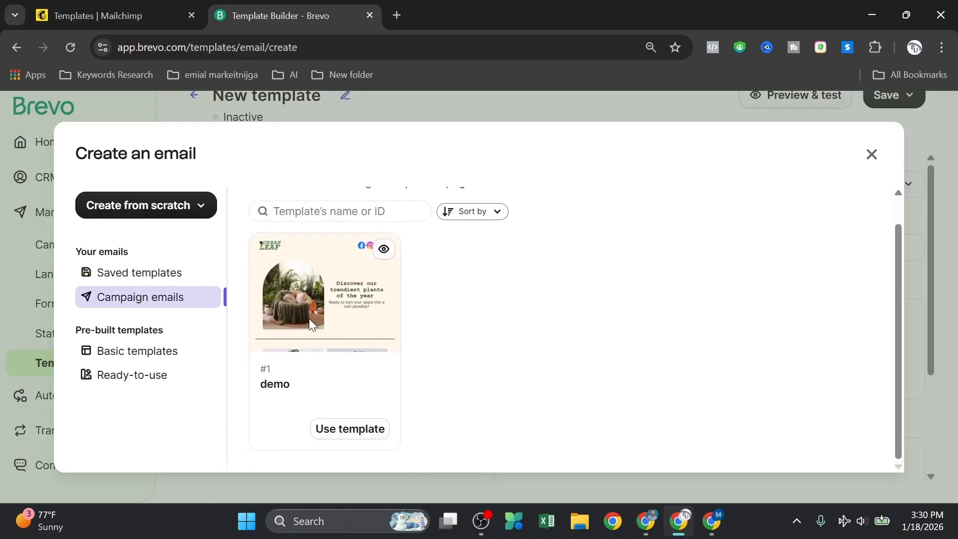
left_click(872, 156)
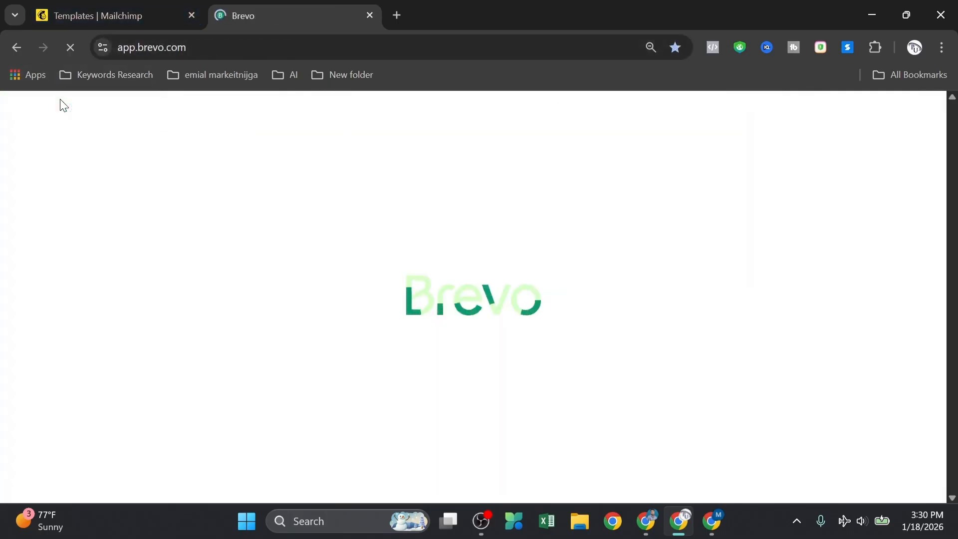
Switch to Mailchimp, open its campaigns list, and review the existing campaigns, their types and statuses
left_click(95, 14)
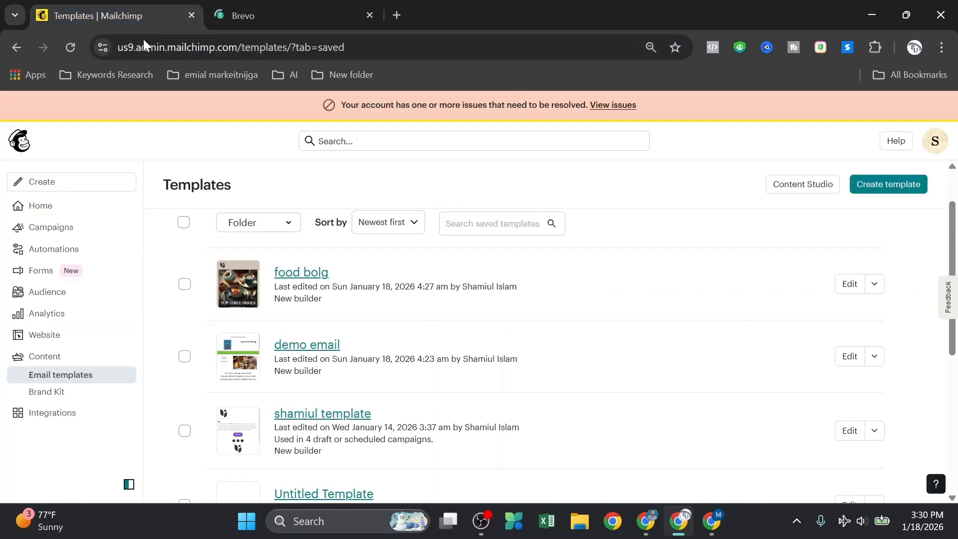
left_click(18, 141)
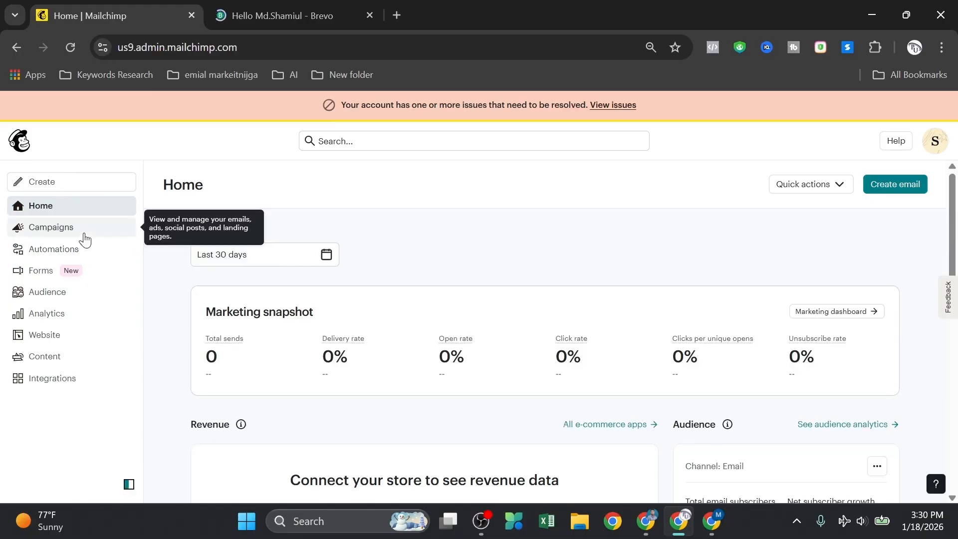
left_click(83, 231)
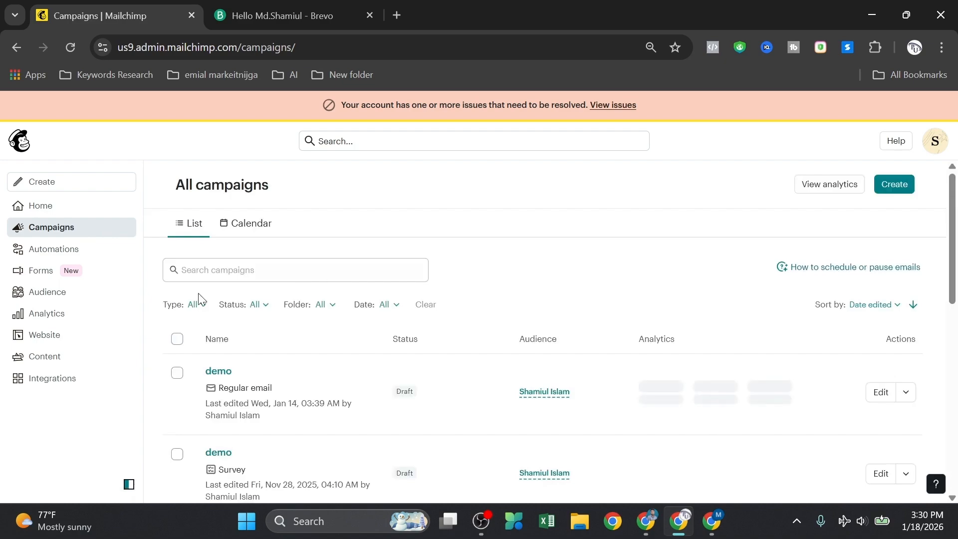
scroll(356, 404, "down", 3)
scroll(349, 399, "down", 5)
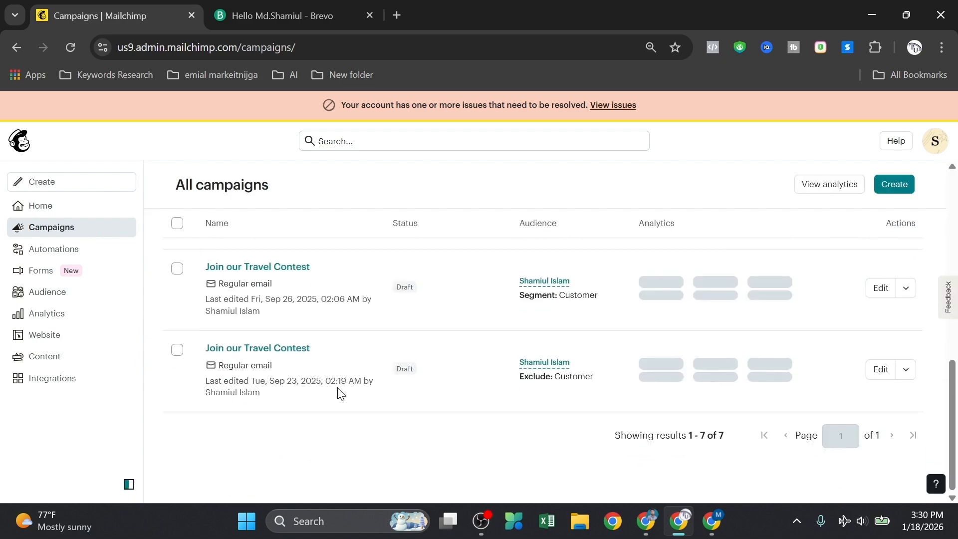
scroll(332, 394, "up", 10)
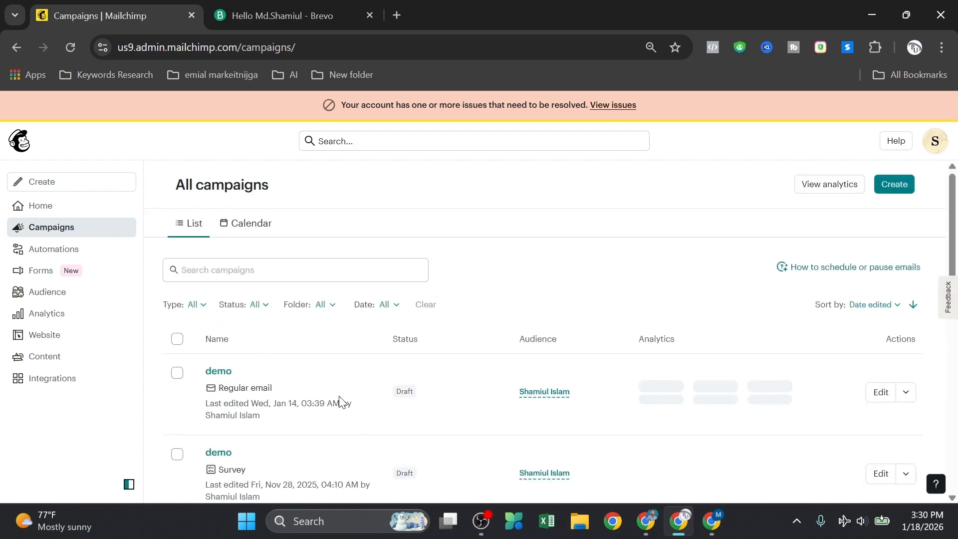
scroll(309, 386, "down", 4)
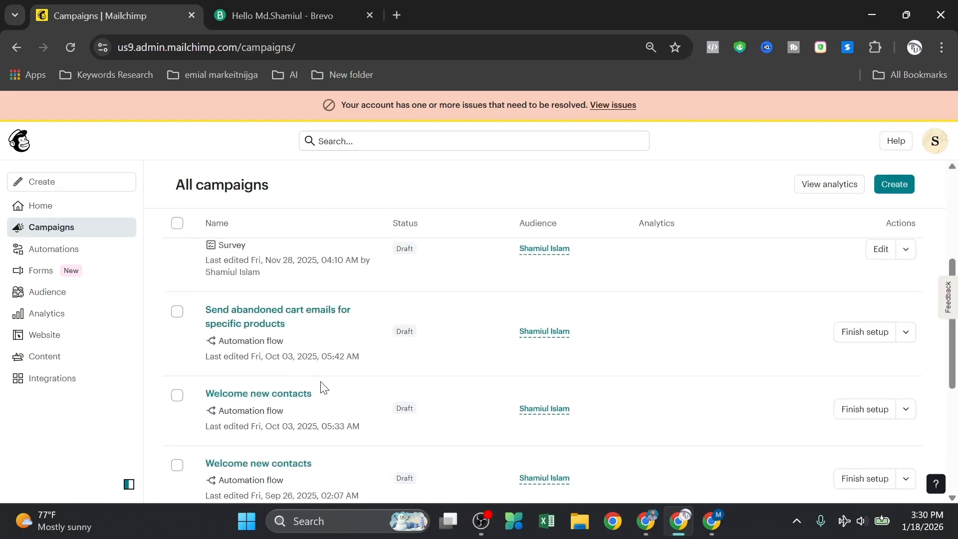
scroll(321, 384, "up", 4)
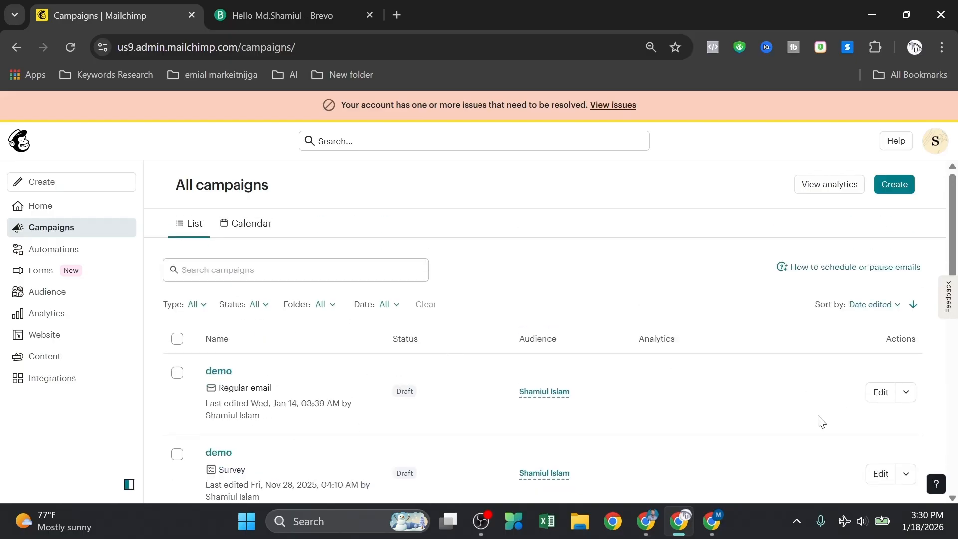
scroll(499, 419, "down", 6)
scroll(499, 359, "up", 8)
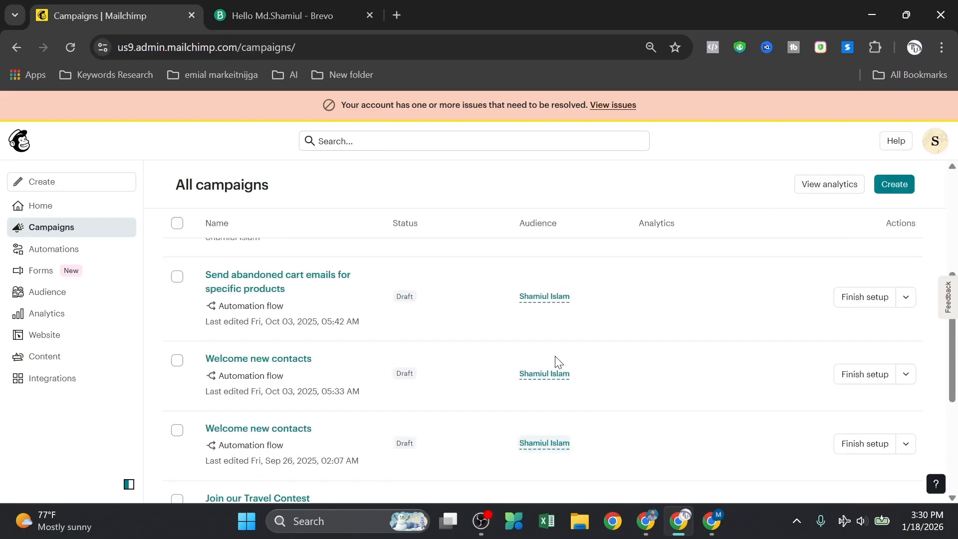
scroll(285, 376, "down", 3)
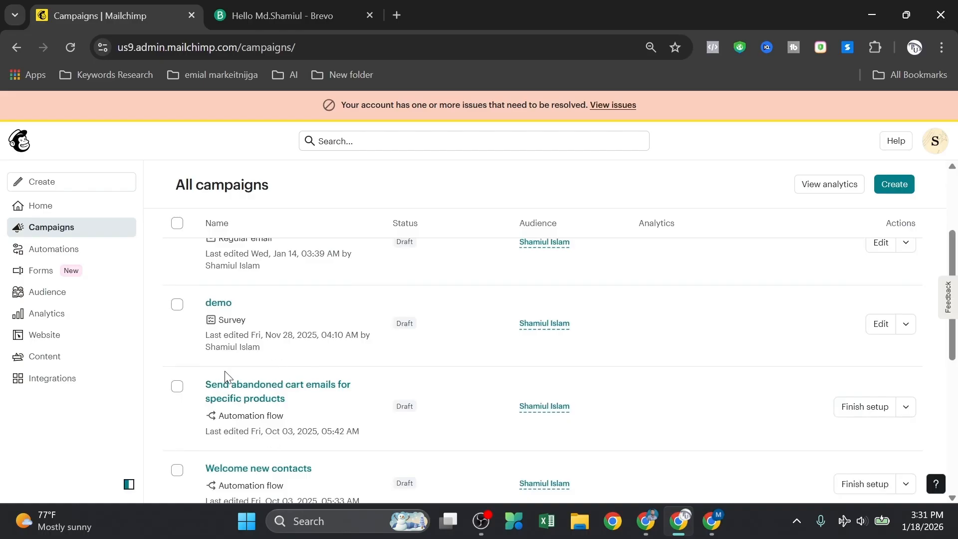
scroll(467, 390, "up", 3)
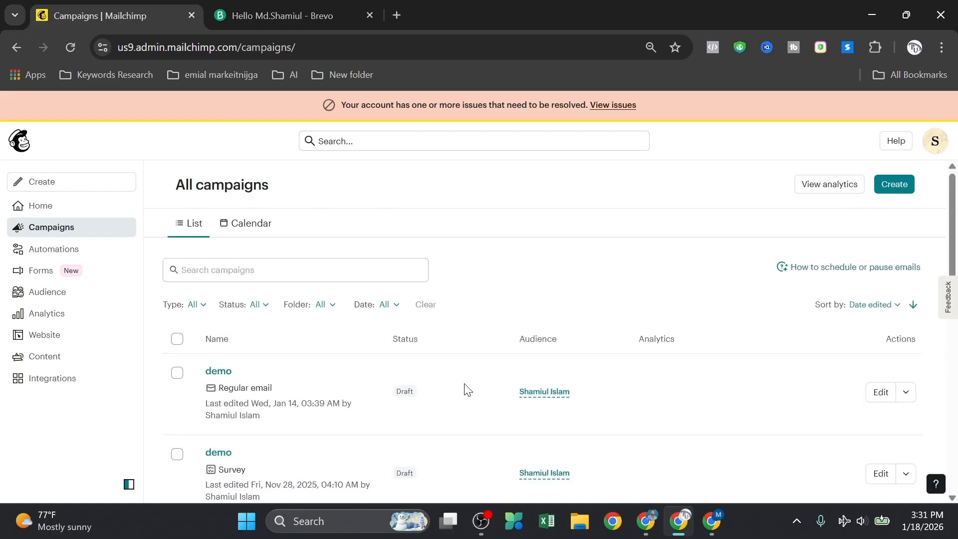
Start a new campaign, review the suggested campaign types, and choose to design a regular email
left_click(896, 193)
left_click(900, 194)
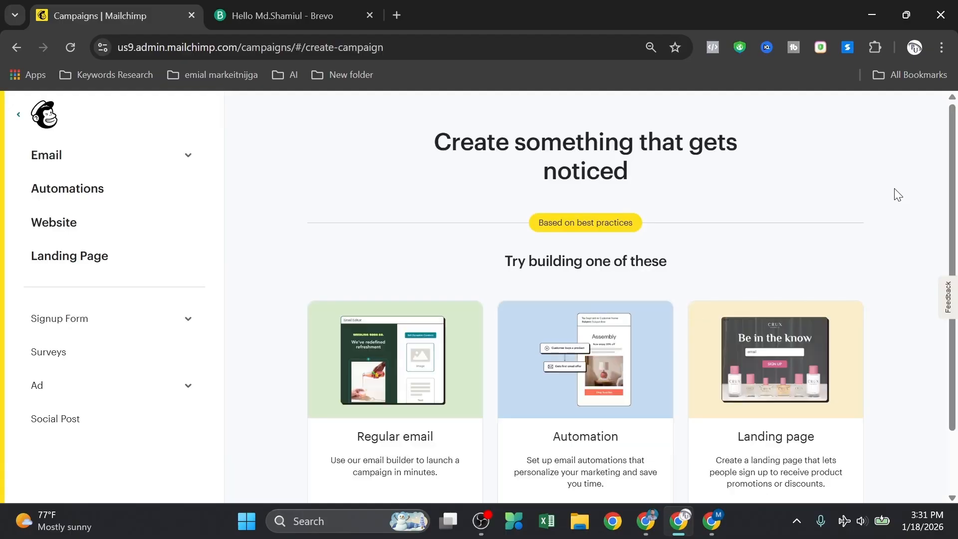
scroll(597, 232, "down", 2)
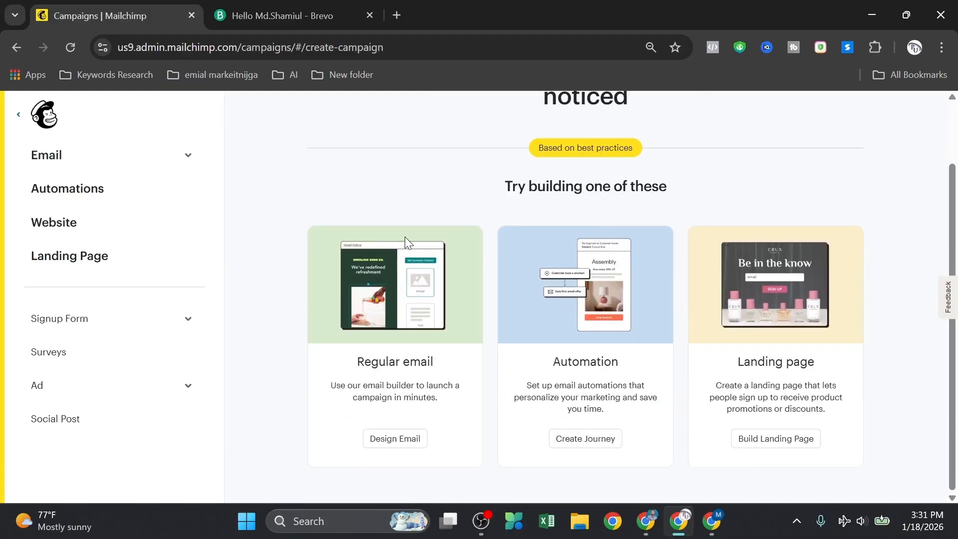
scroll(345, 305, "up", 2)
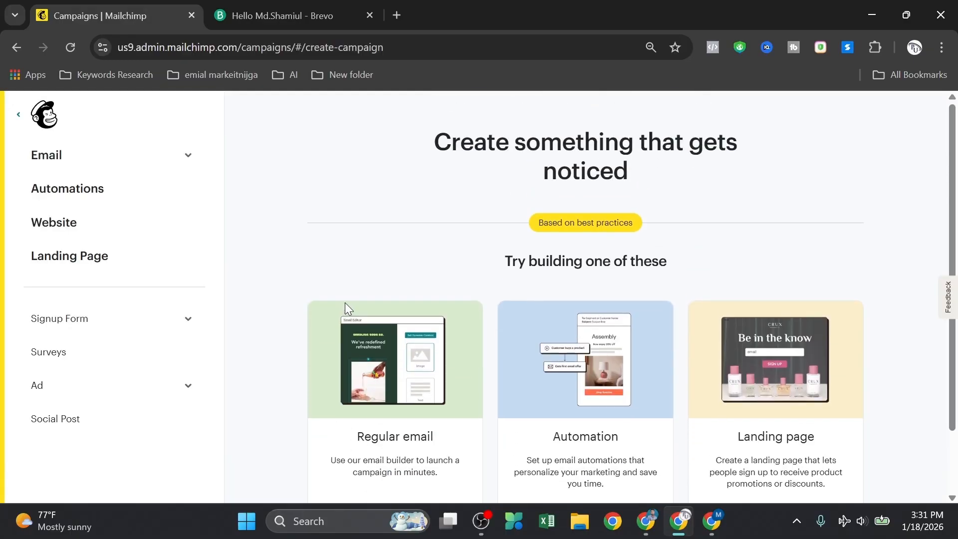
scroll(464, 362, "down", 2)
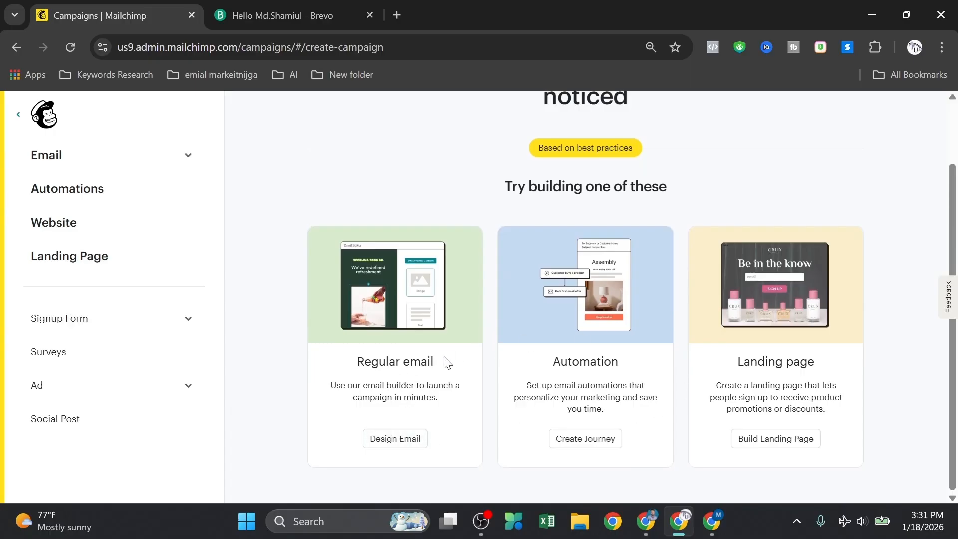
scroll(457, 329, "up", 2)
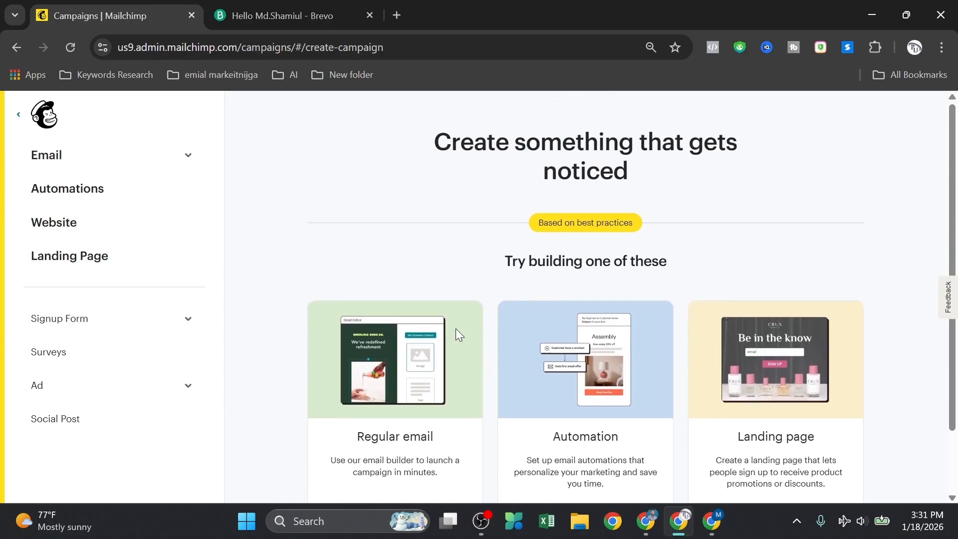
scroll(449, 334, "down", 2)
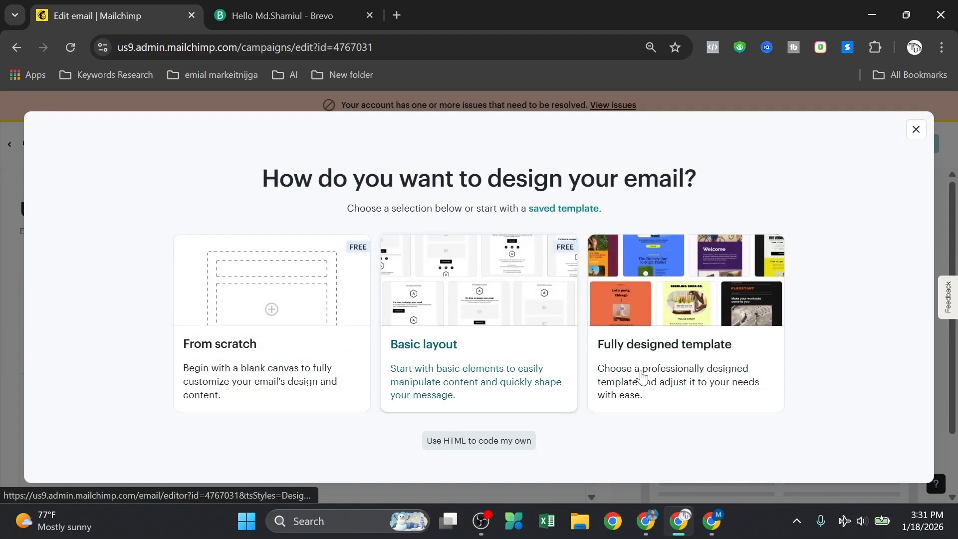
Dismiss the email design choices and review the untitled draft's recipient, sender, subject, send time, and tracking sections
left_click(917, 130)
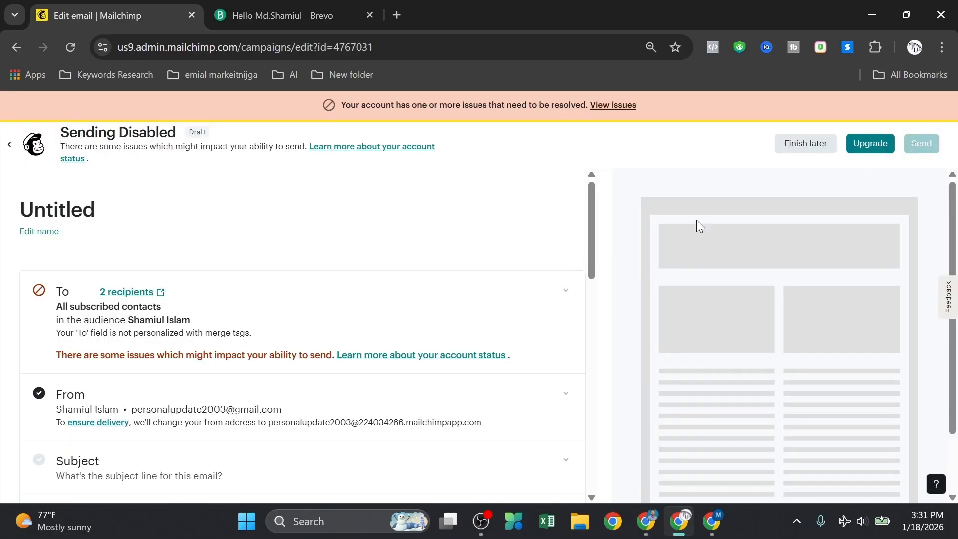
scroll(305, 325, "down", 1)
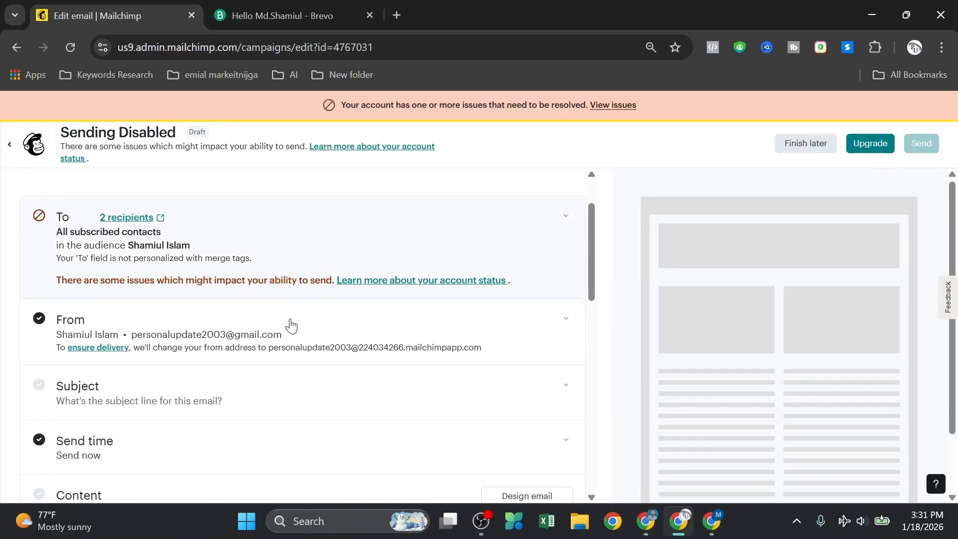
scroll(428, 295, "down", 1)
scroll(296, 335, "up", 2)
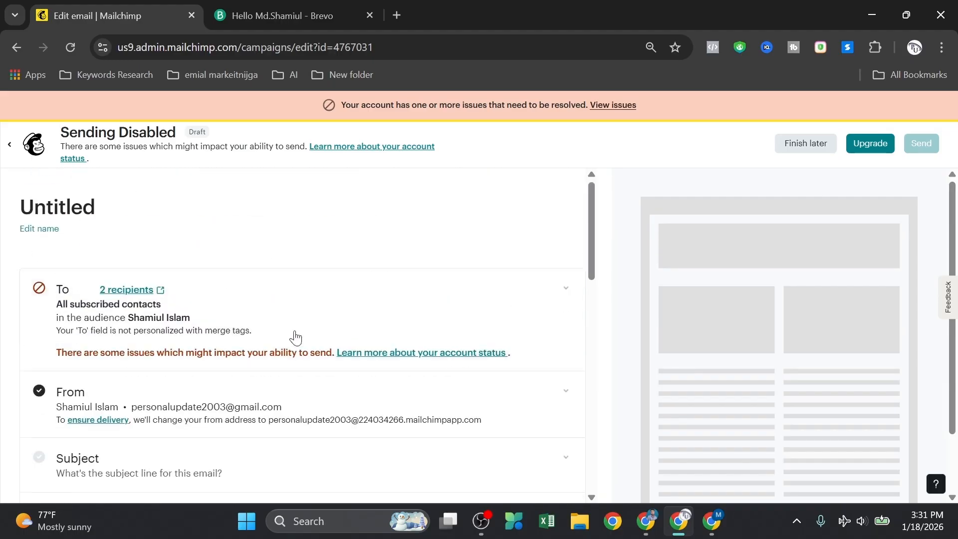
scroll(292, 333, "down", 10)
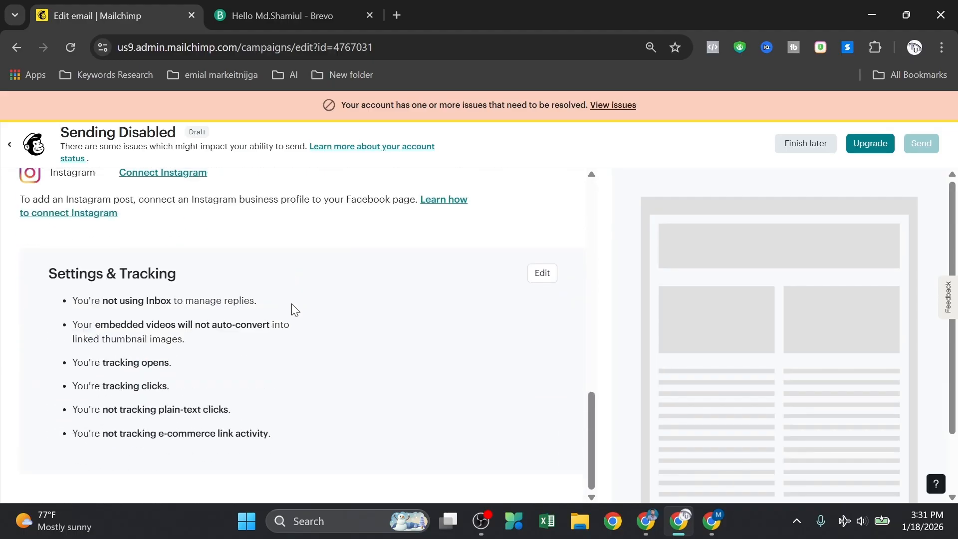
scroll(339, 332, "up", 10)
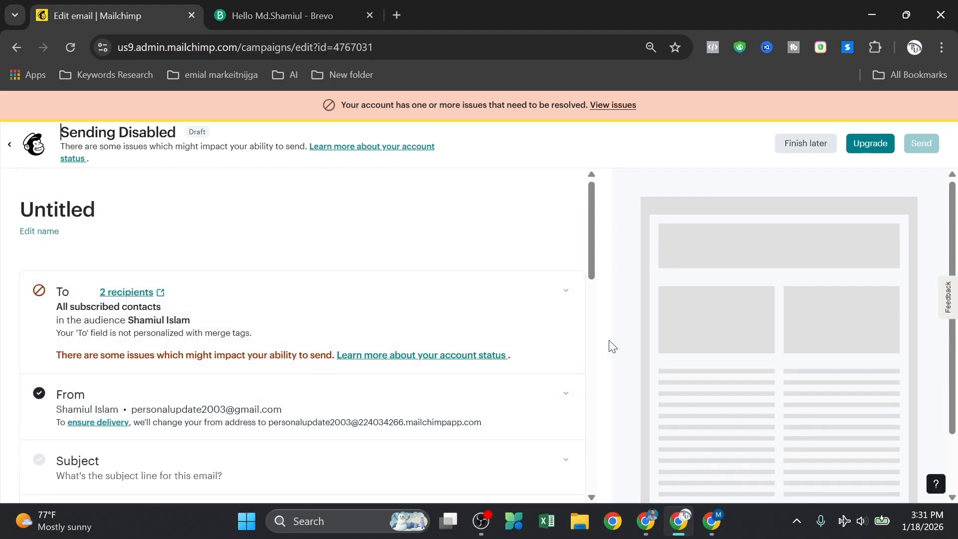
scroll(421, 310, "down", 3)
scroll(235, 246, "up", 2)
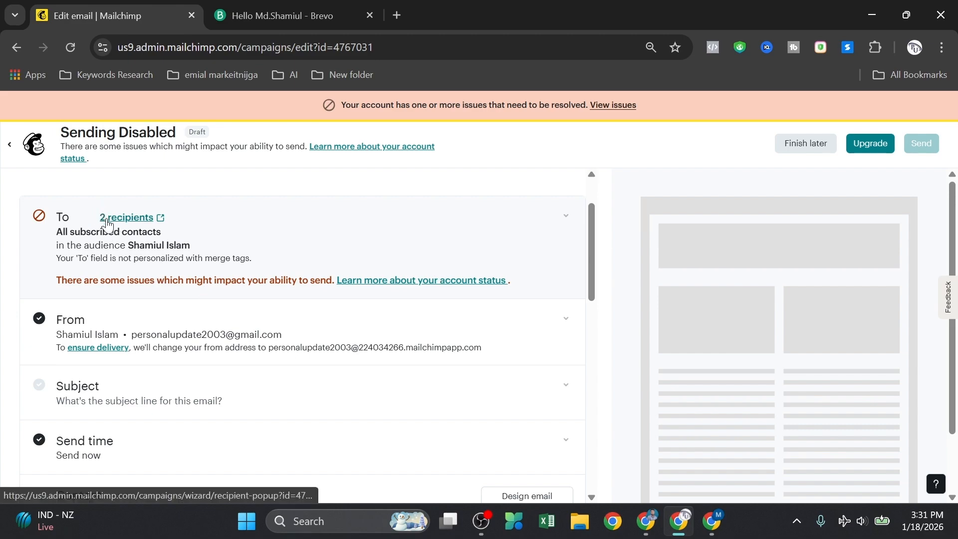
Open the draft's recipient section and check its Send to options without changing the selection
left_click(163, 247)
scroll(129, 318, "up", 1)
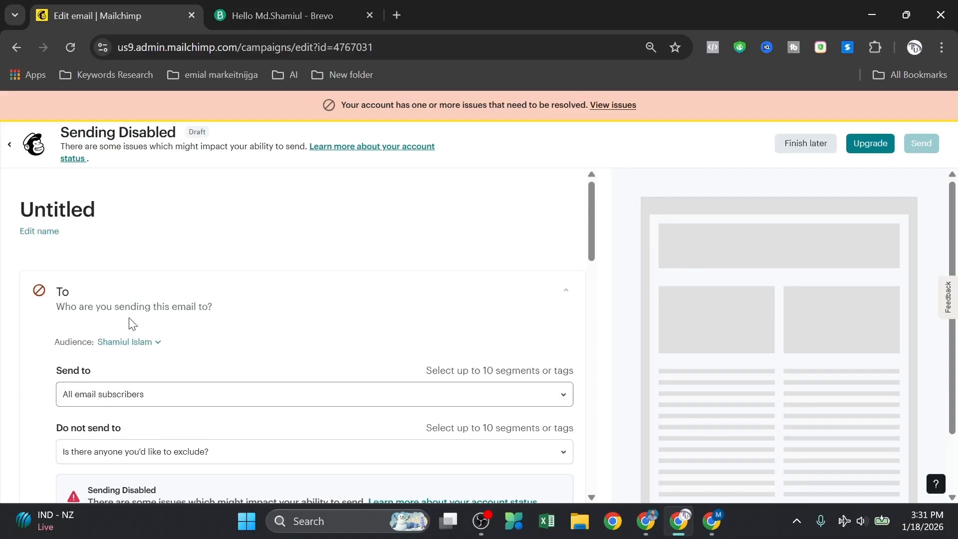
scroll(32, 321, "down", 2)
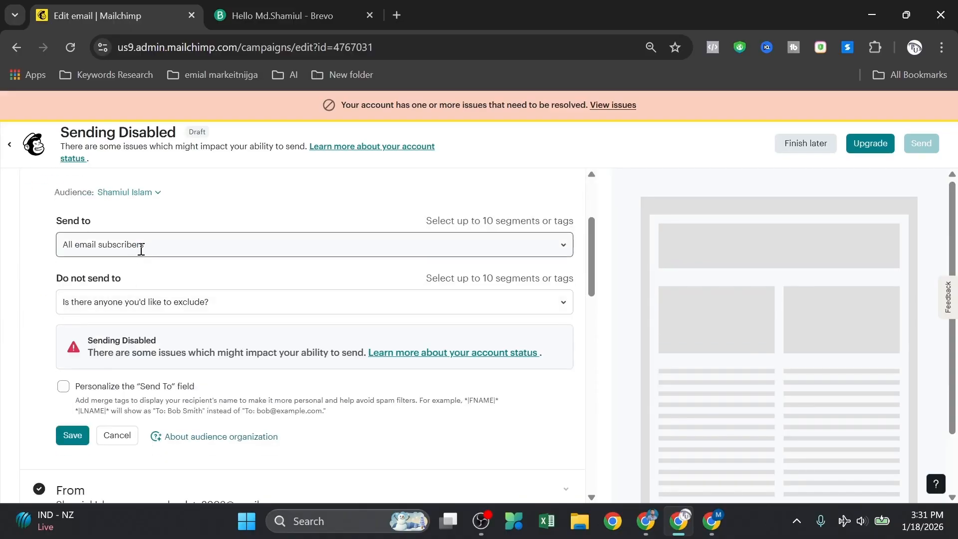
left_click(160, 244)
left_click(33, 287)
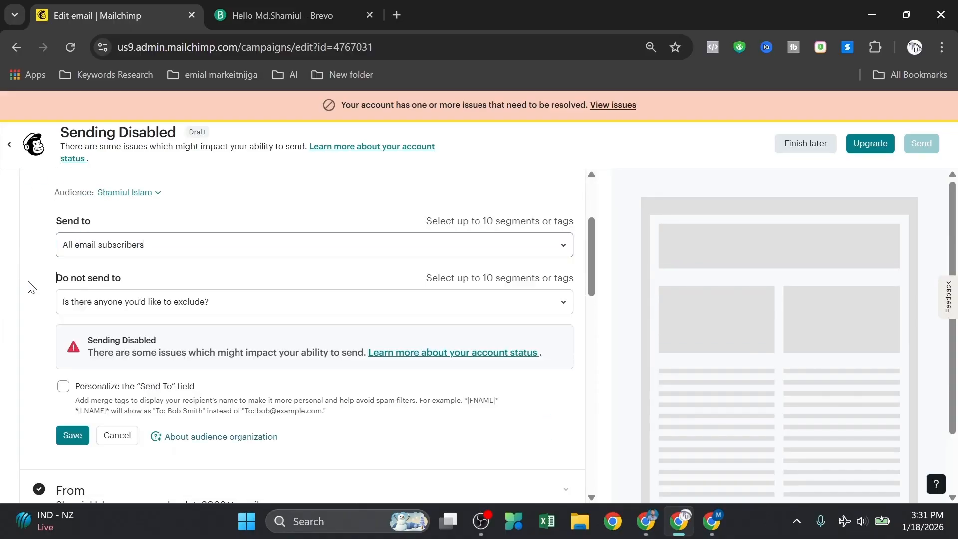
Try the demo 21 segment as the Send to recipients, remove it, and check the exclusion choices
left_click(171, 246)
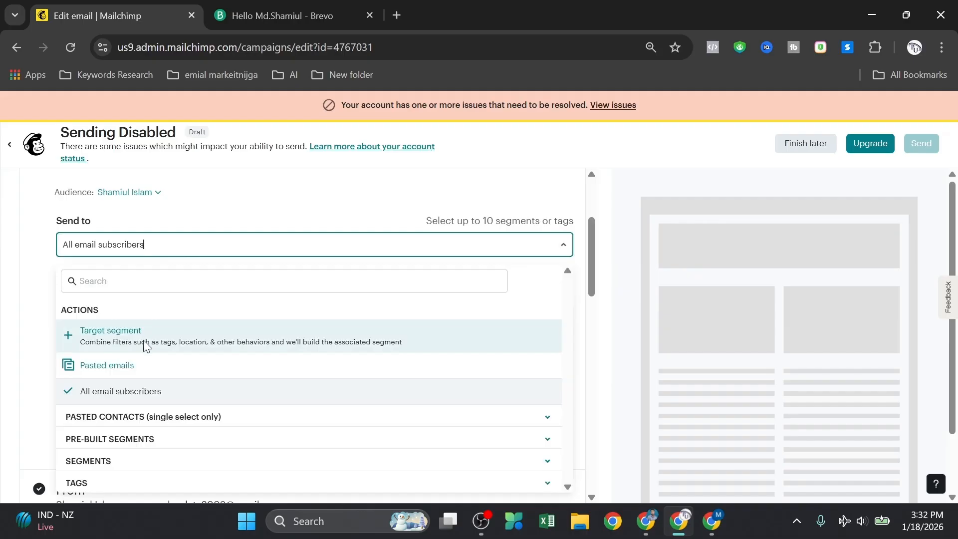
scroll(152, 375, "down", 2)
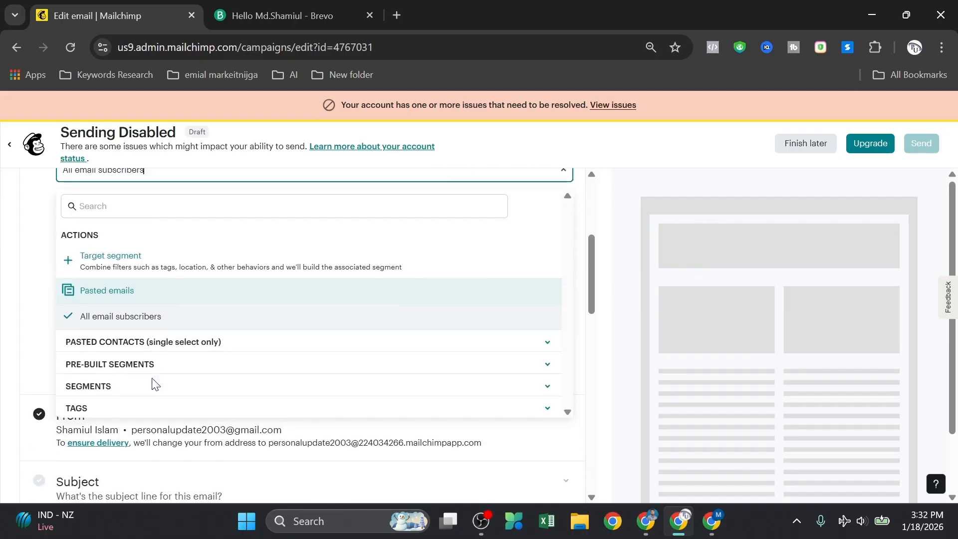
left_click(114, 387)
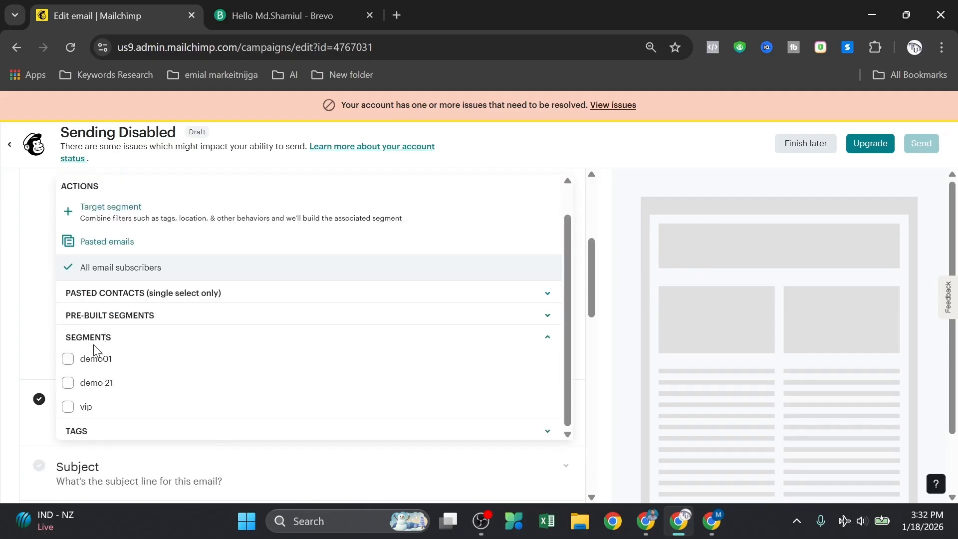
left_click(68, 384)
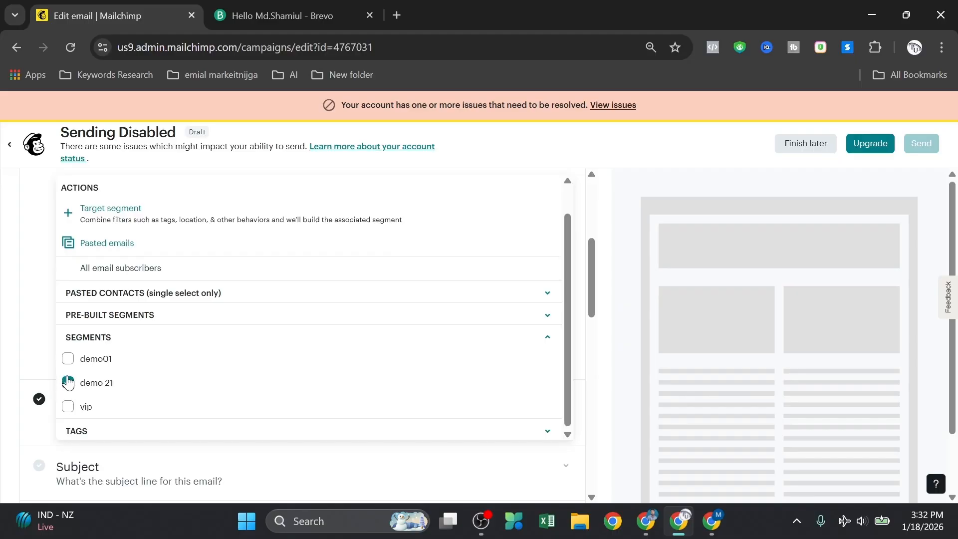
left_click(68, 406)
left_click(68, 407)
left_click(6, 351)
scroll(65, 318, "up", 3)
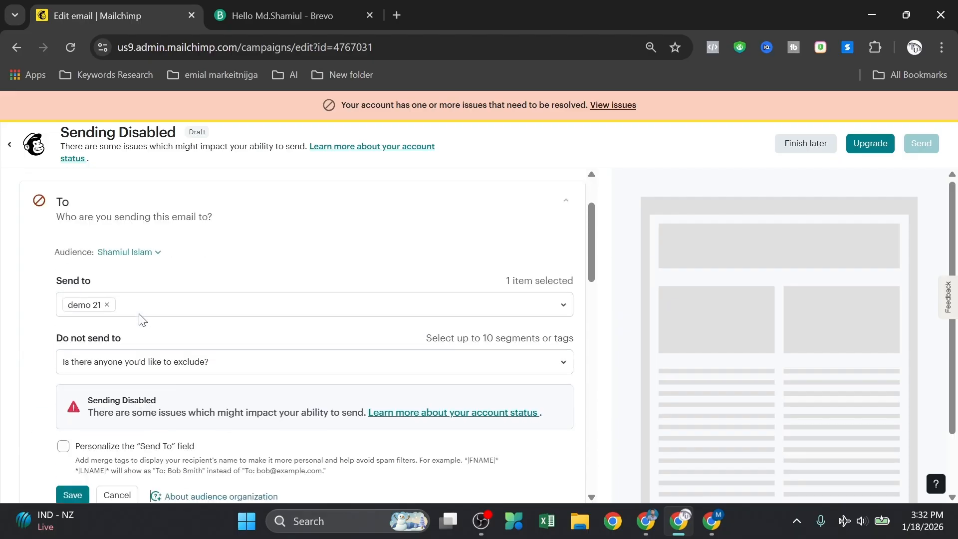
left_click(107, 305)
left_click(317, 361)
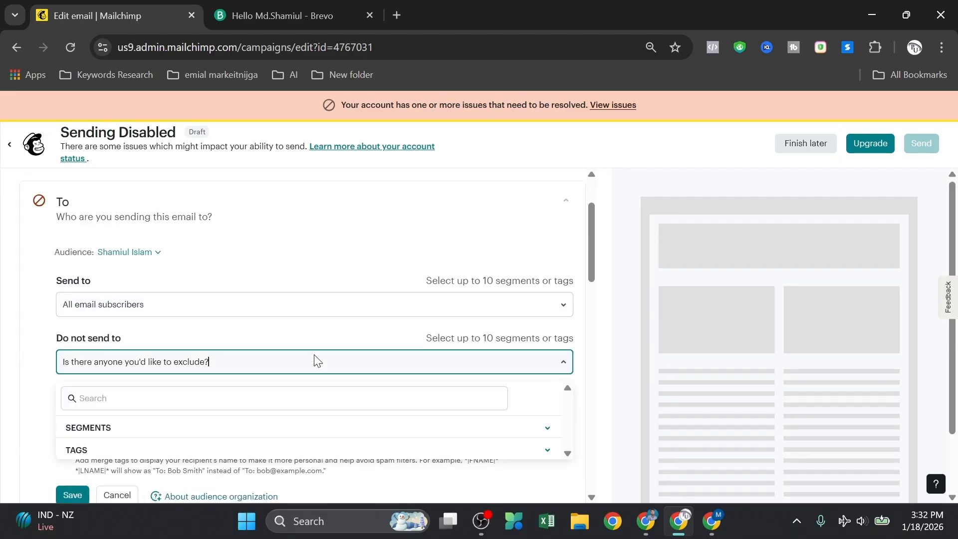
left_click(238, 304)
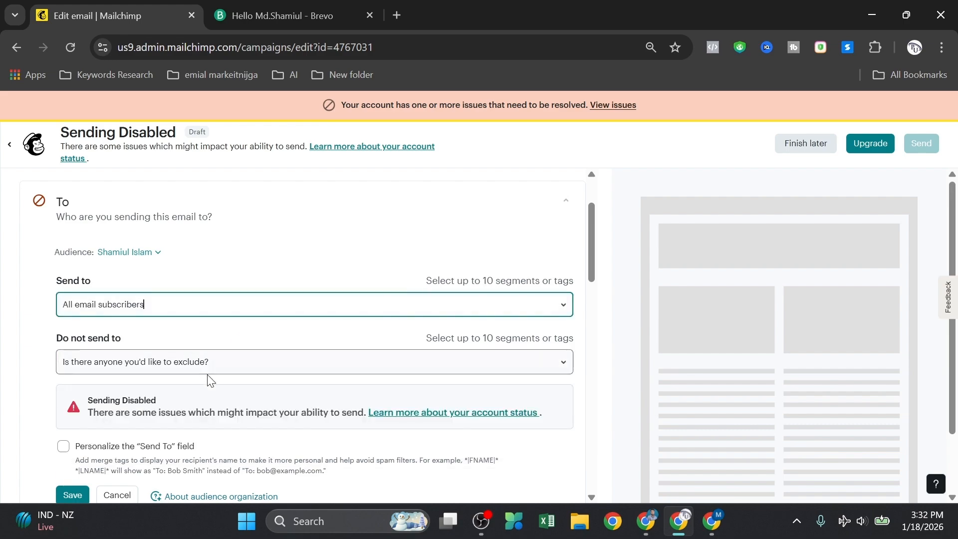
Set the draft's Send to recipients to contacts with the warm tag
scroll(168, 404, "down", 3)
scroll(225, 290, "up", 1)
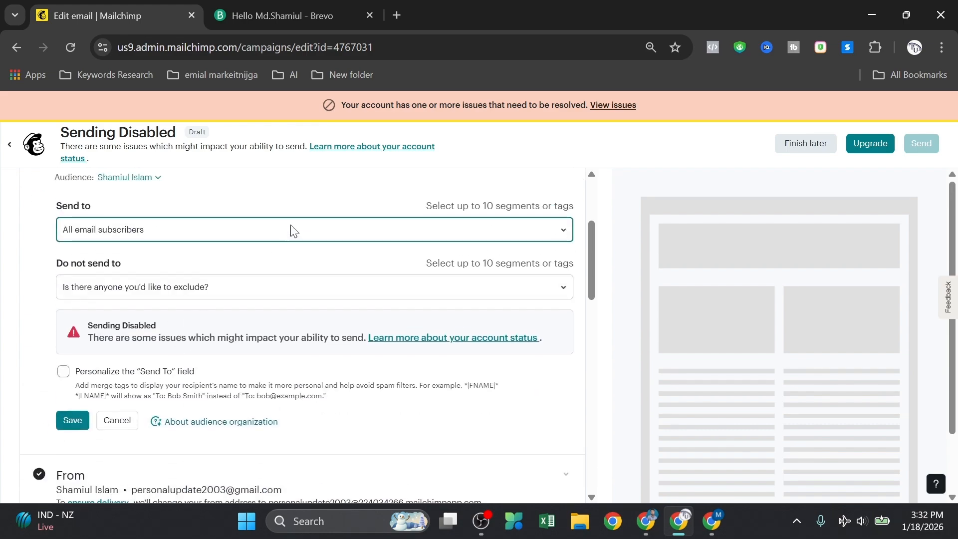
left_click(292, 230)
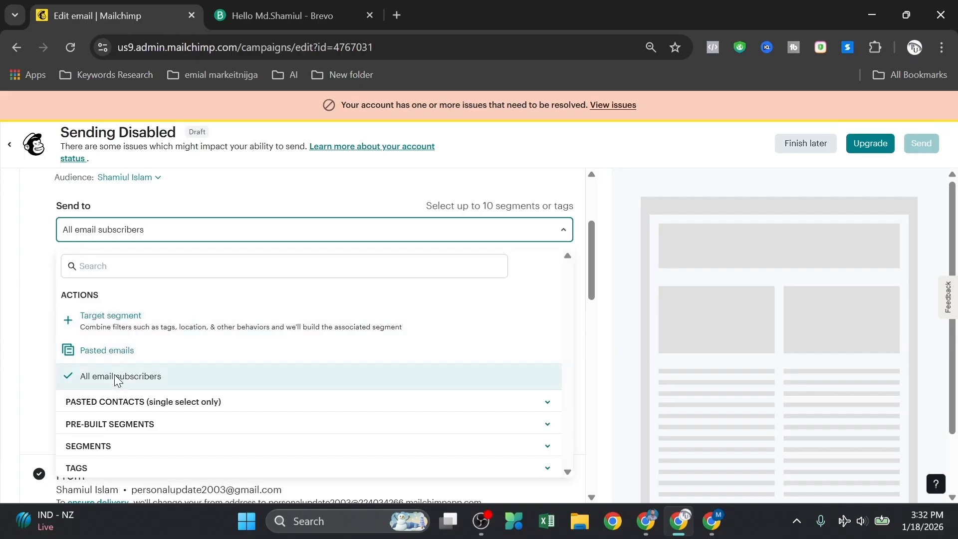
scroll(94, 458, "down", 1)
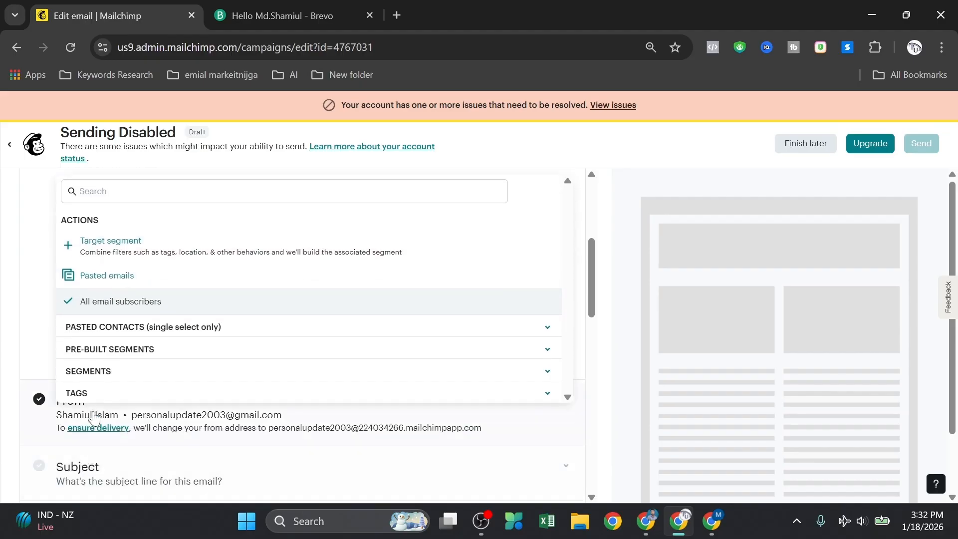
left_click(94, 391)
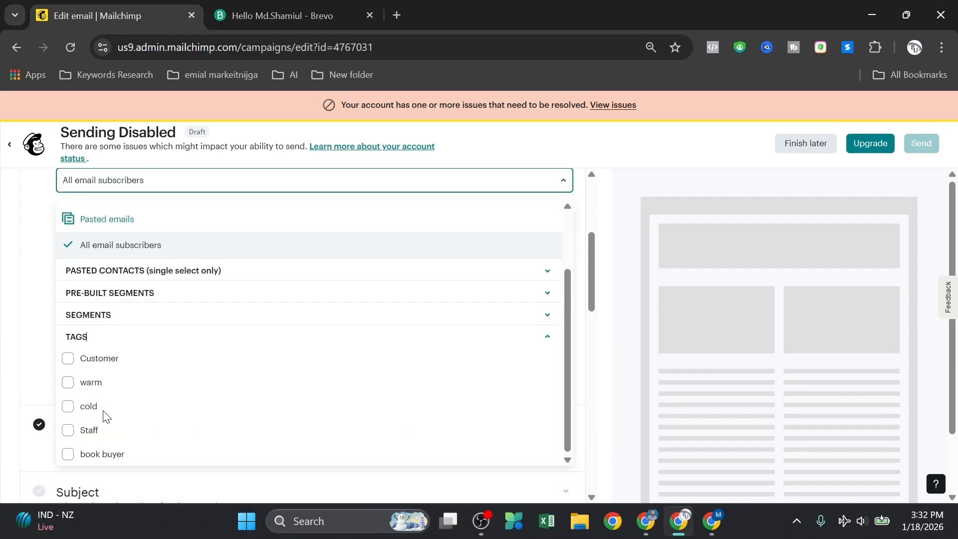
left_click(67, 384)
left_click(16, 313)
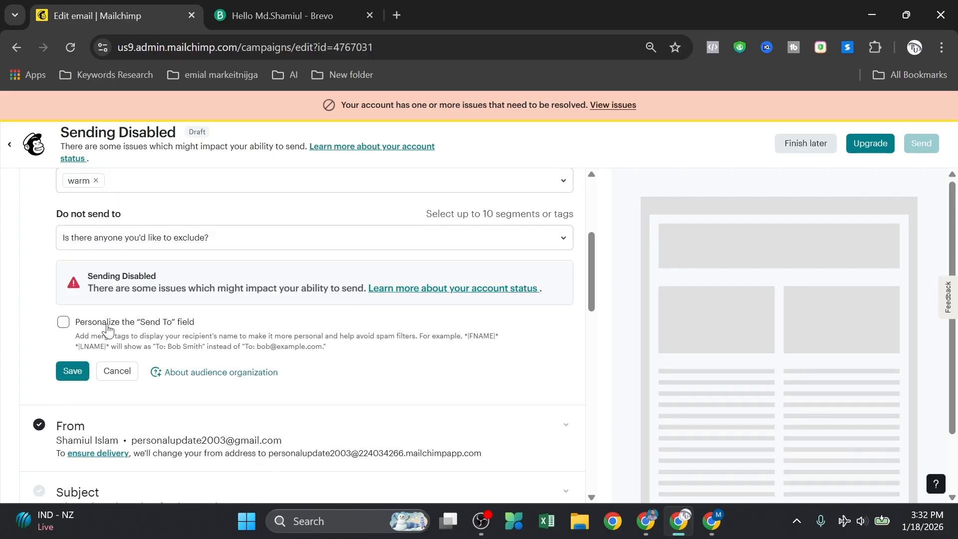
Examine the segments that can be excluded under Do not send to, without choosing any
scroll(107, 333, "up", 3)
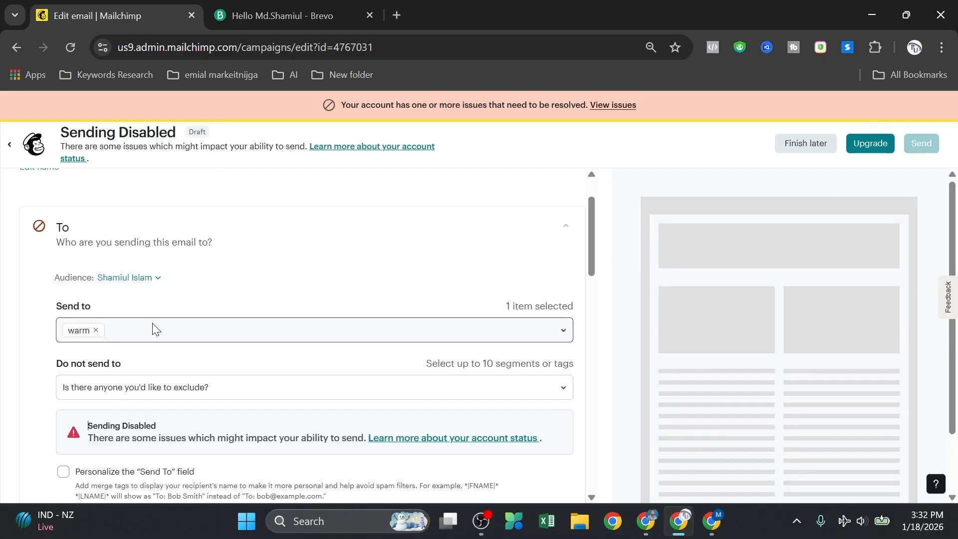
scroll(182, 328, "down", 2)
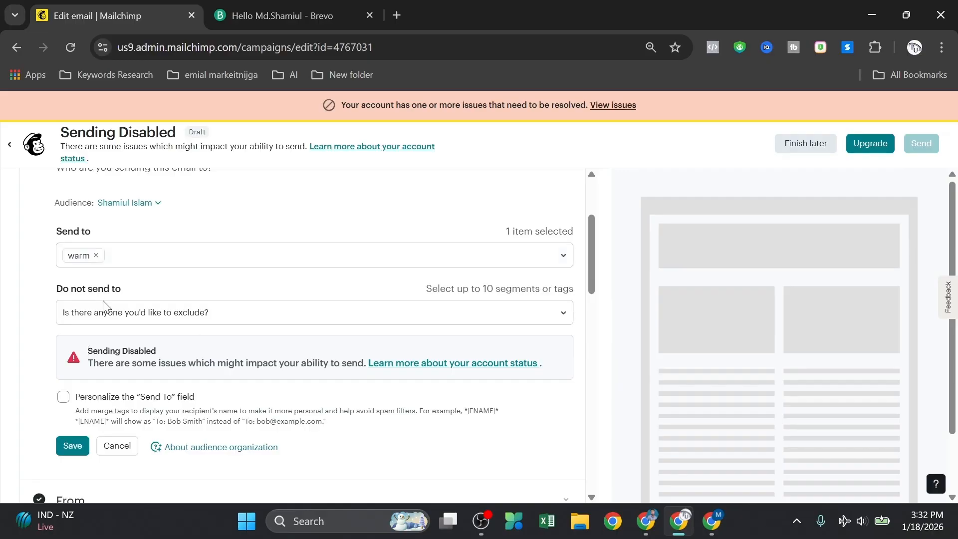
left_click(235, 314)
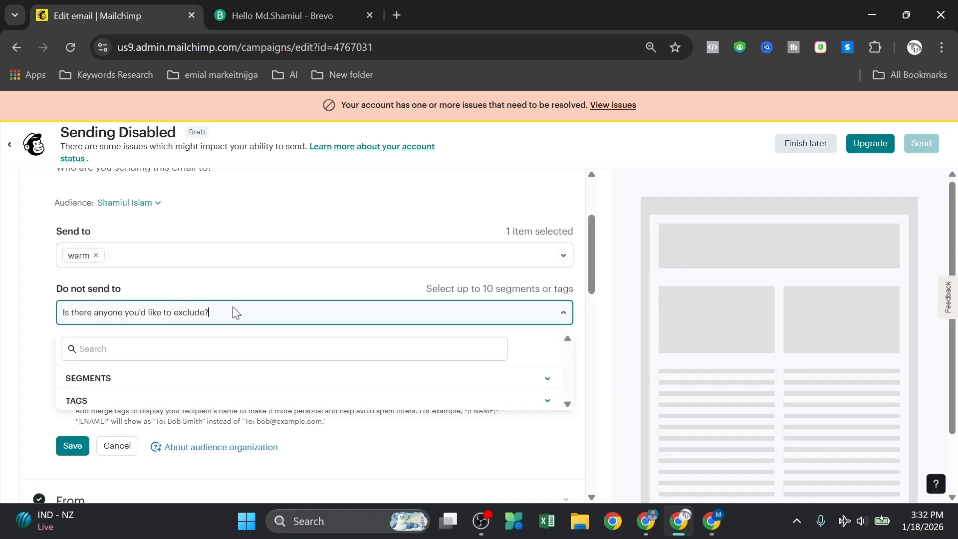
left_click(107, 379)
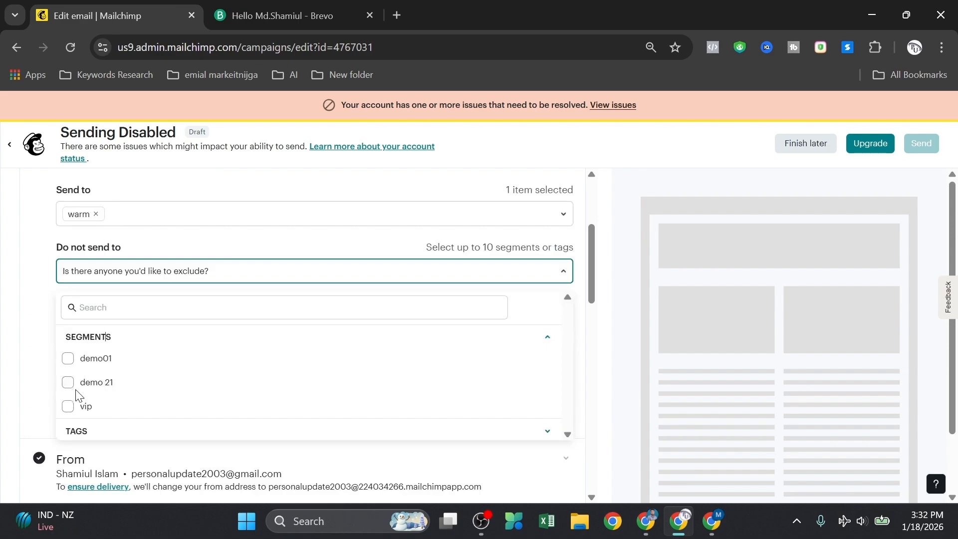
left_click(32, 348)
scroll(214, 310, "up", 2)
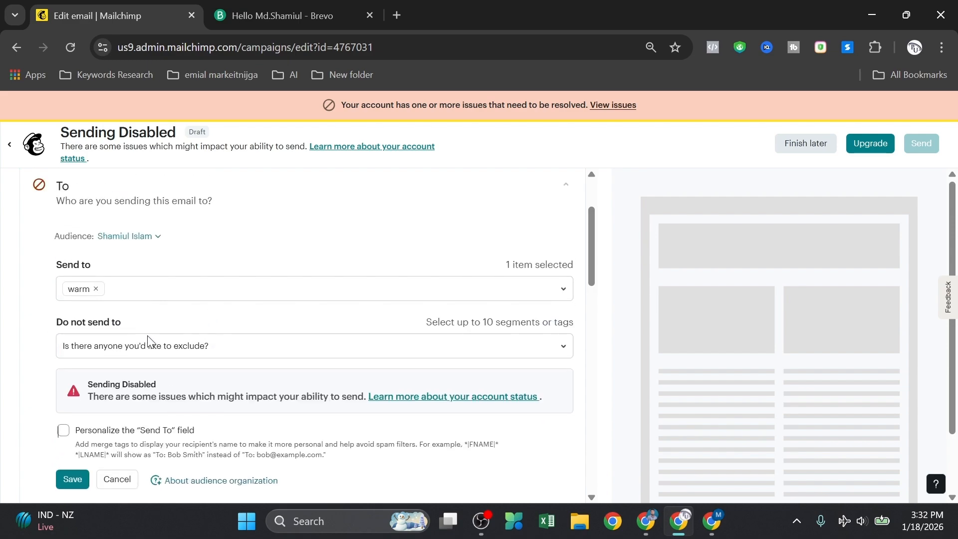
Enable personalization of the Send To field and check the available merge tags without choosing one
scroll(188, 346, "down", 3)
left_click(64, 281)
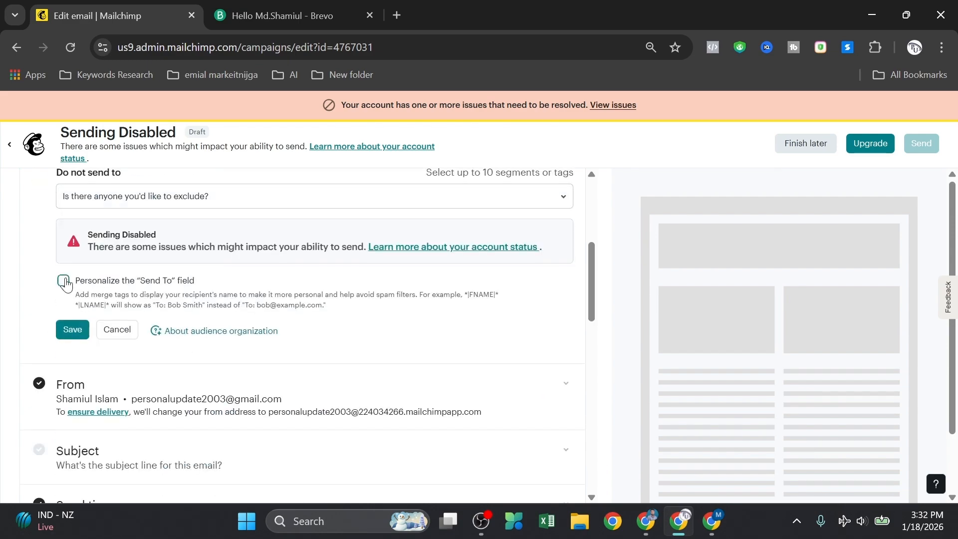
left_click(116, 344)
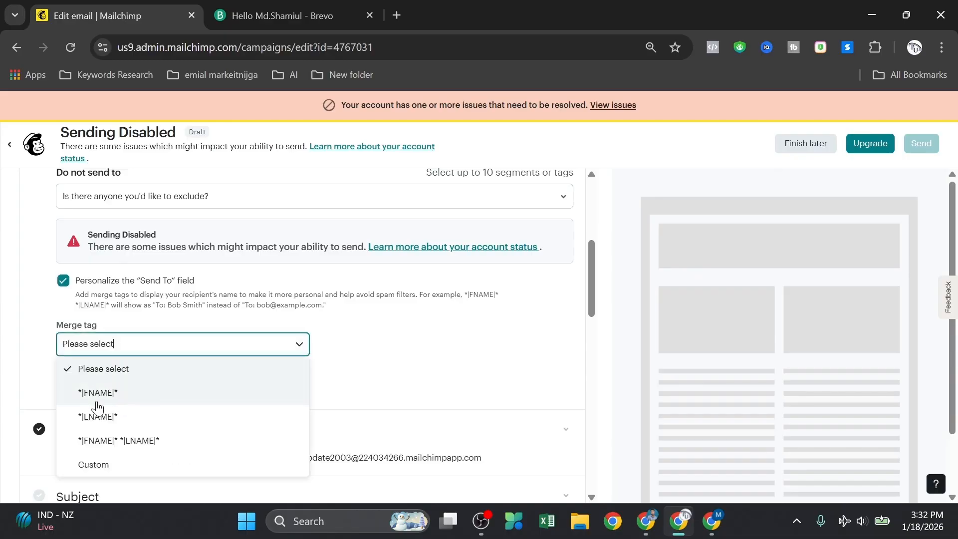
left_click(44, 354)
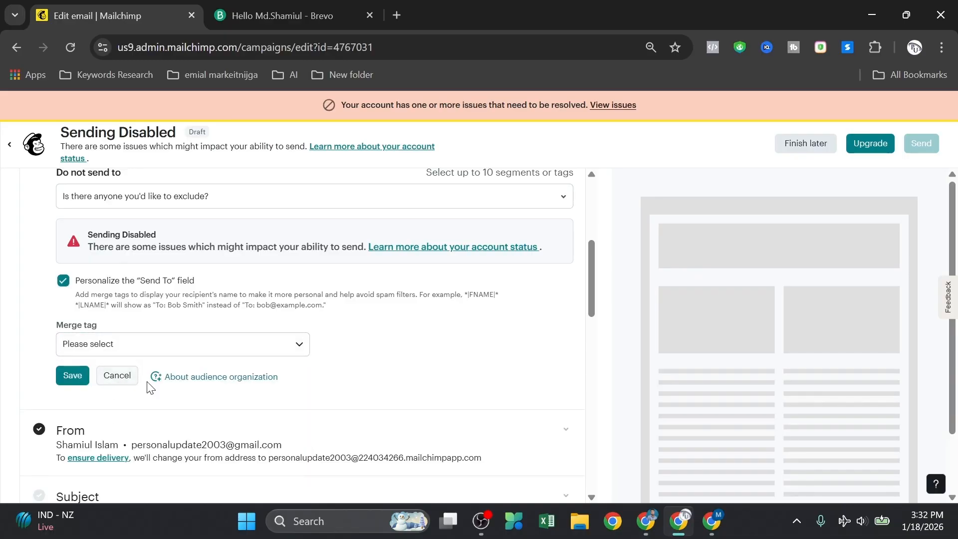
Set the email's subject to "get 30% off" and its preview text to "limited offer", and save them
scroll(150, 385, "down", 5)
scroll(133, 359, "up", 2)
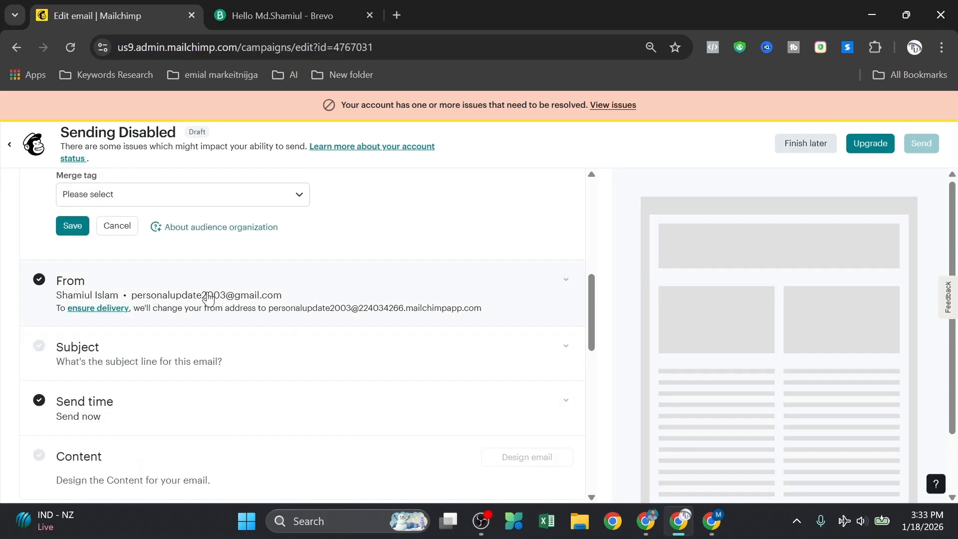
scroll(171, 349, "down", 2)
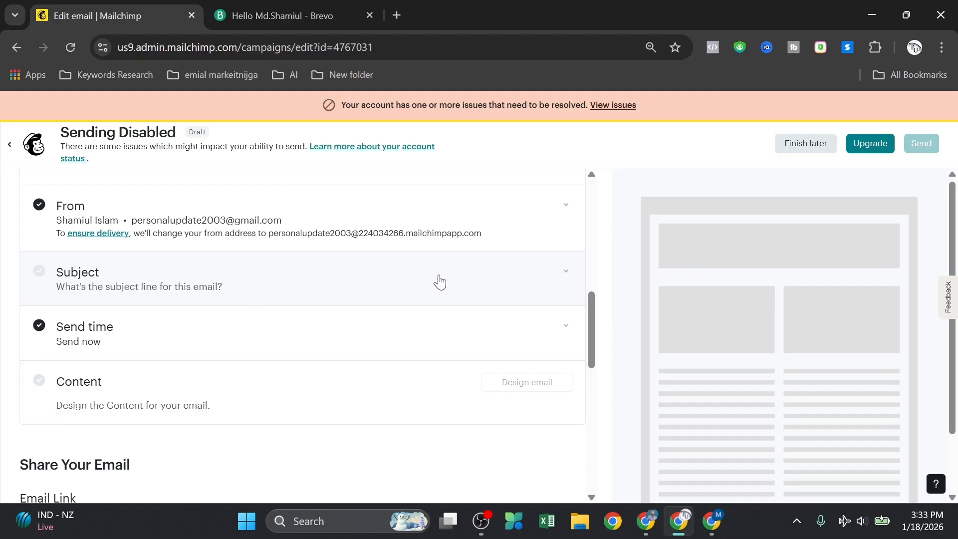
left_click(552, 270)
left_click(134, 317)
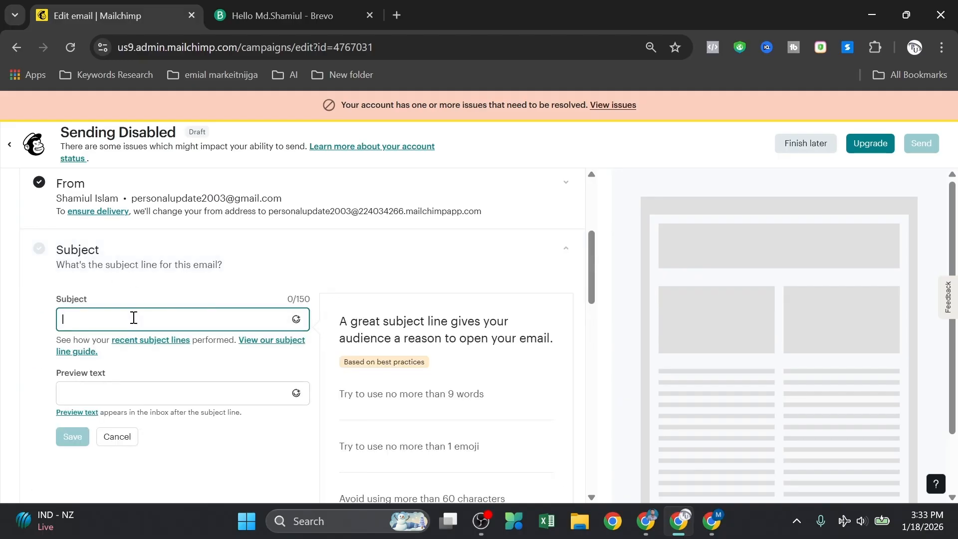
type("get 30% off")
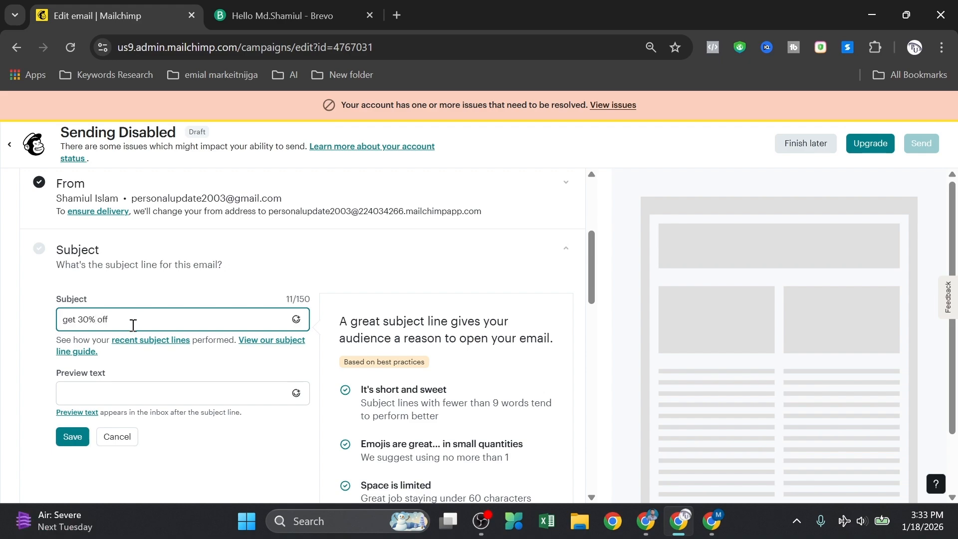
scroll(134, 326, "down", 3)
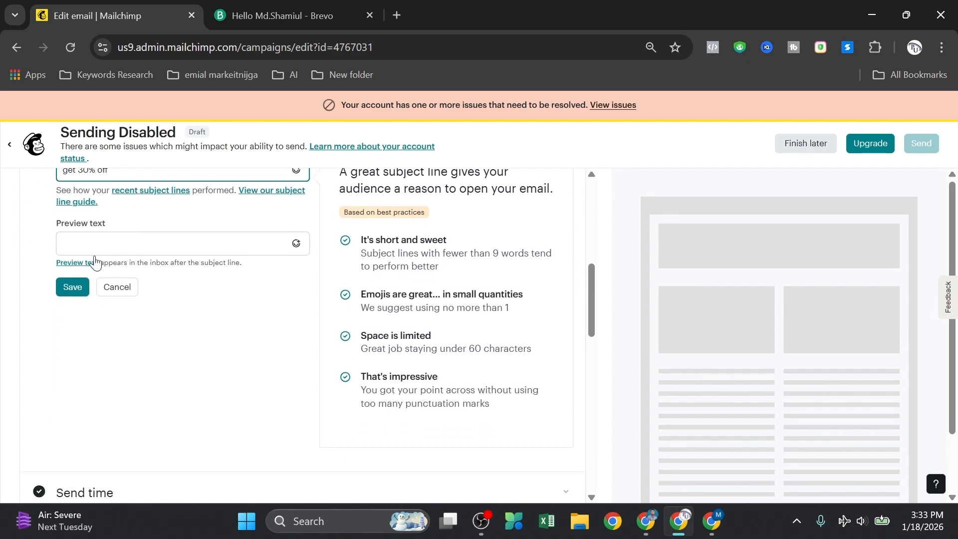
left_click(111, 244)
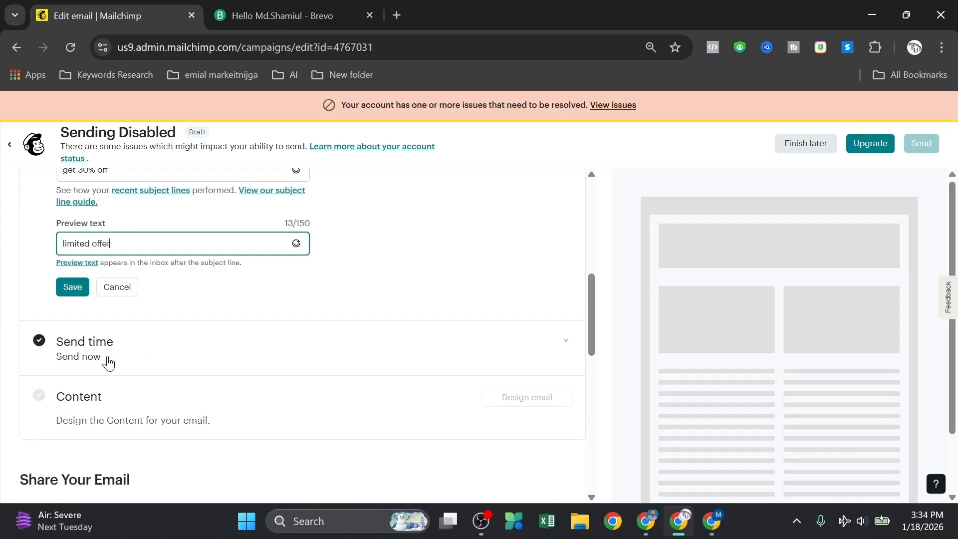
left_click(70, 293)
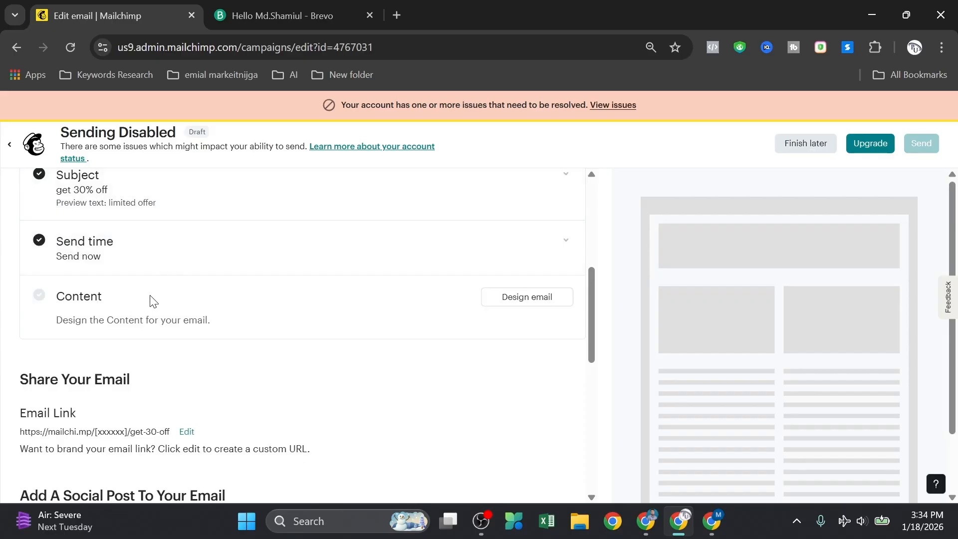
Open Gmail in a new browser tab and examine how subjects and preview texts appear in the inbox
scroll(220, 295, "up", 2)
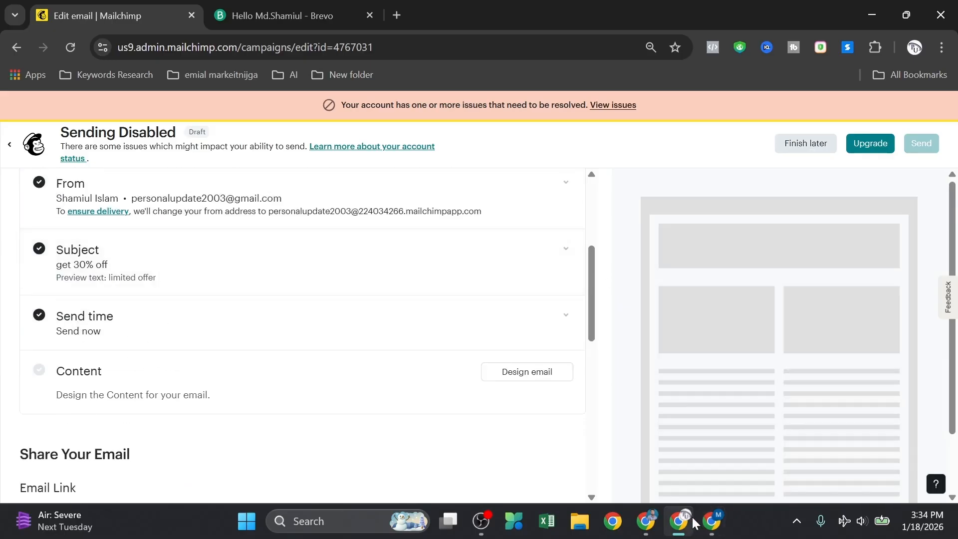
left_click(398, 14)
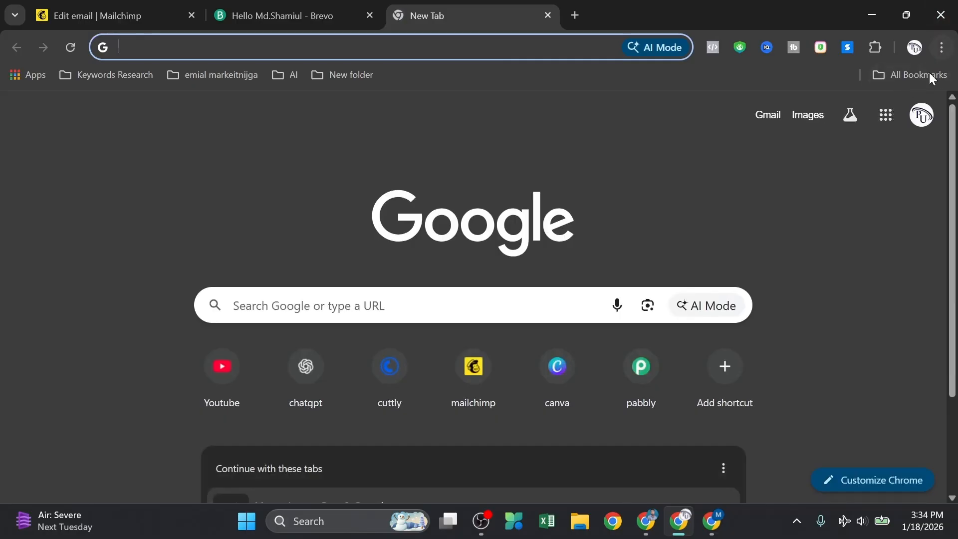
left_click(885, 115)
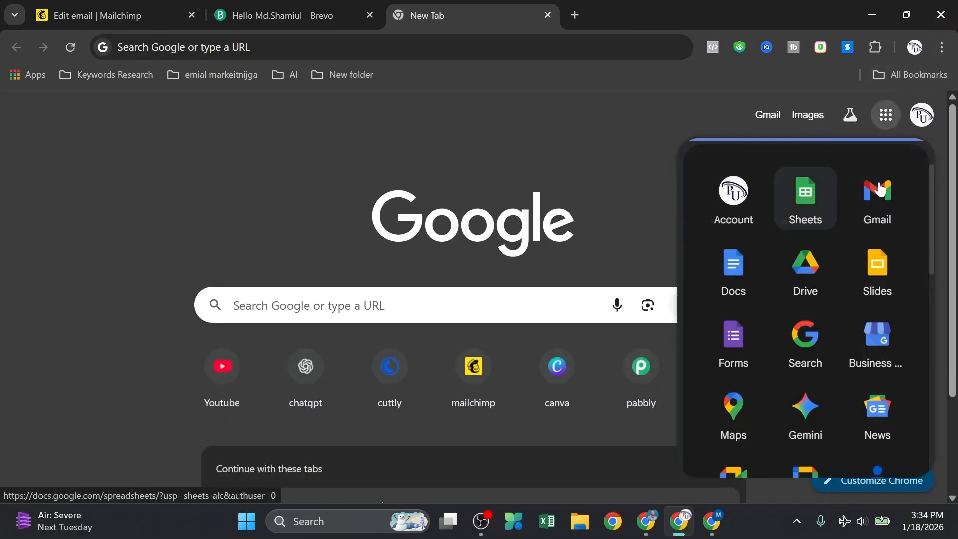
left_click(879, 189)
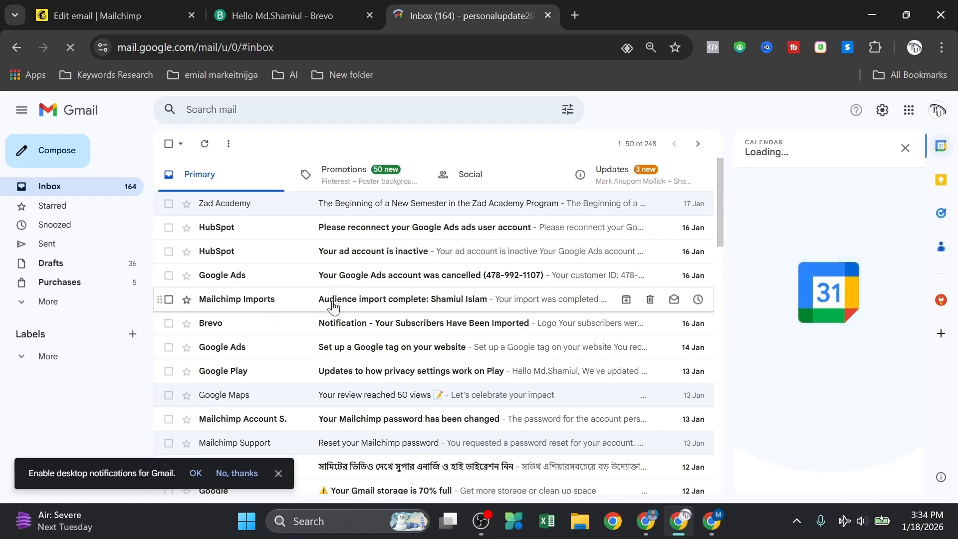
scroll(333, 303, "down", 2)
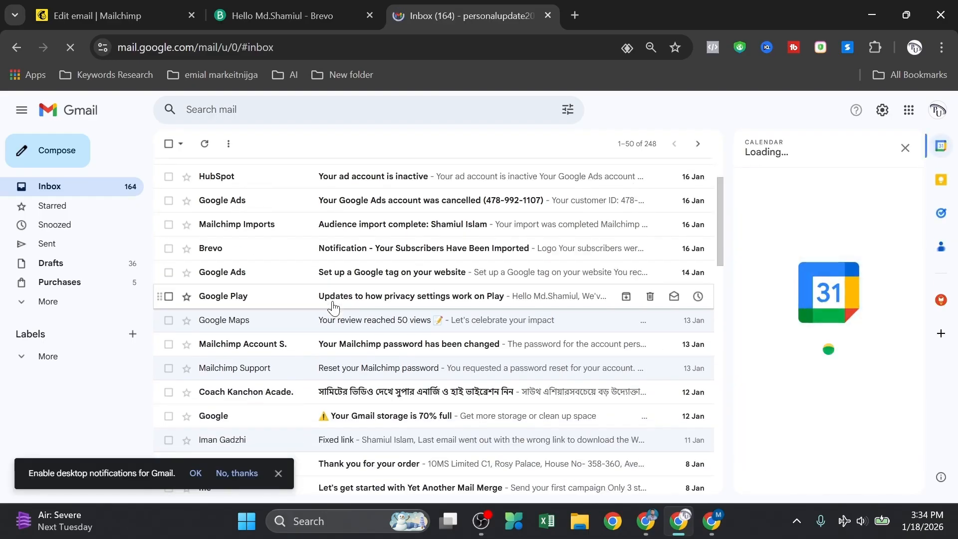
scroll(333, 307, "up", 2)
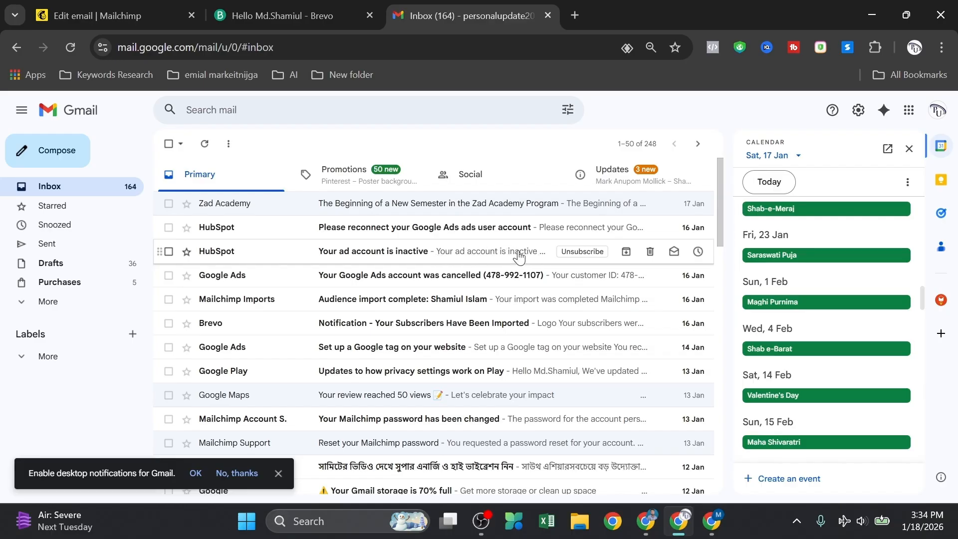
Return to the Mailchimp draft, reopen its subject section, and review the Subject and Preview text fields
left_click(71, 16)
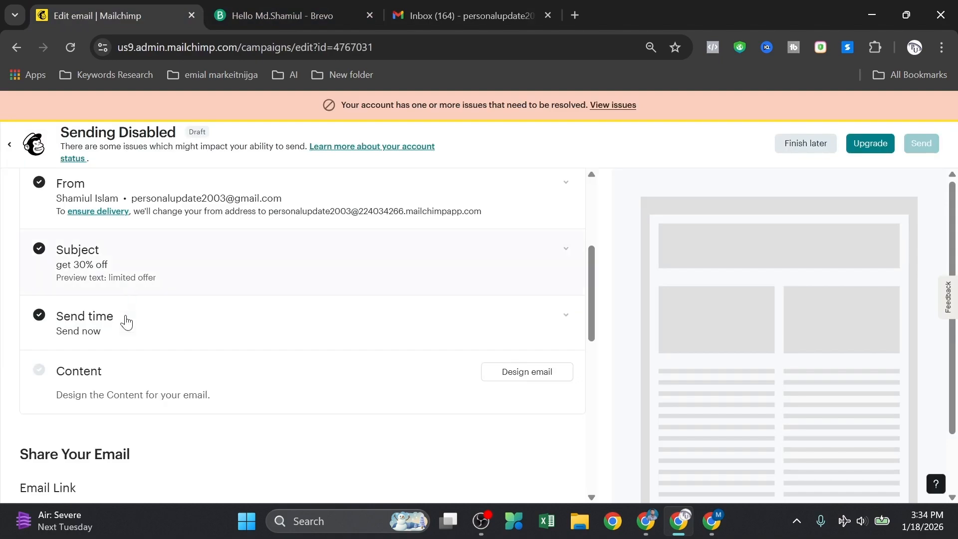
left_click(92, 278)
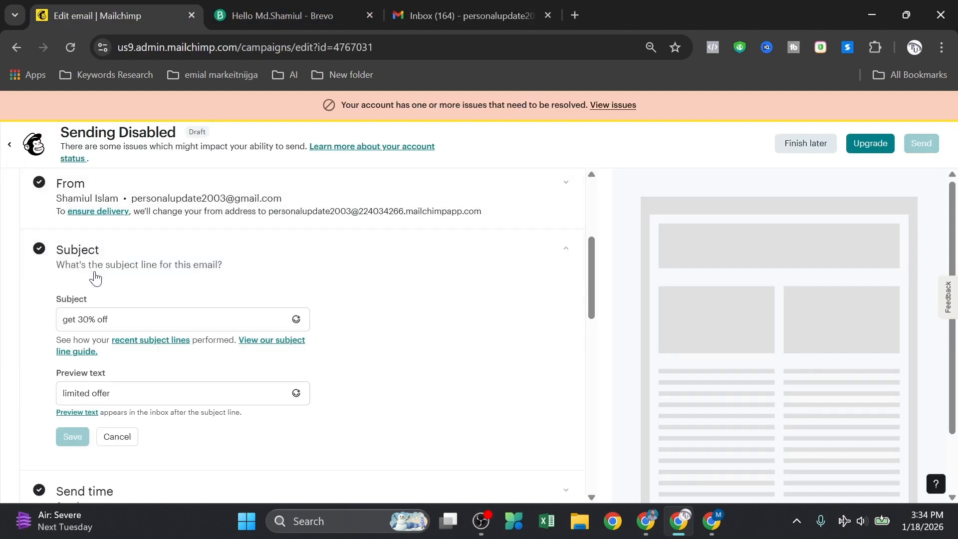
left_click_drag(56, 372, 111, 381)
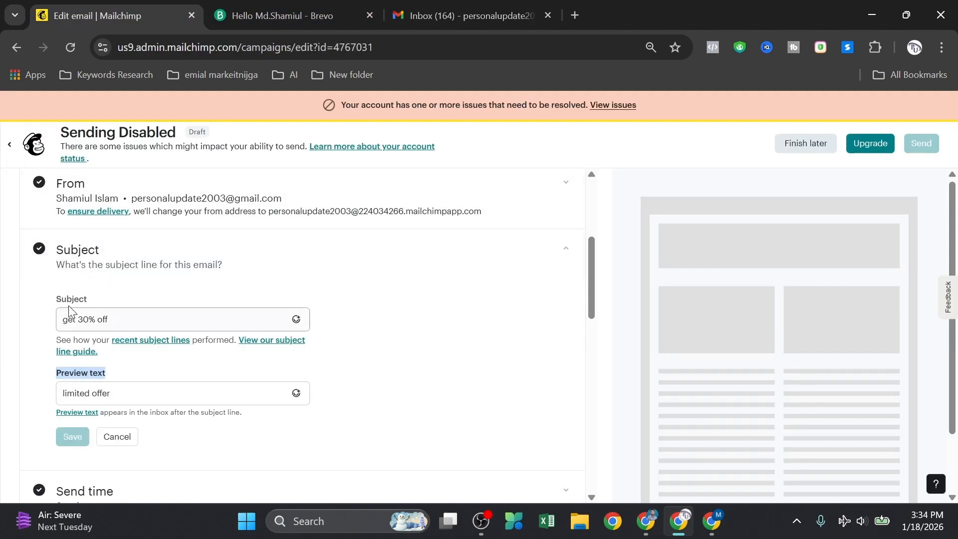
left_click_drag(56, 299, 94, 299)
left_click(393, 303)
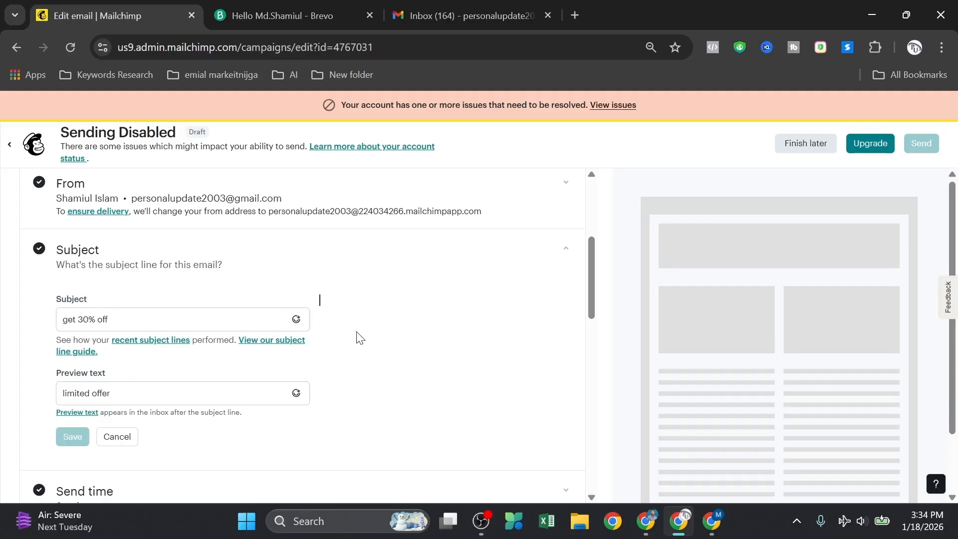
Close the subject settings and save Send now as the email's send time
scroll(357, 335, "down", 2)
scroll(484, 243, "up", 5)
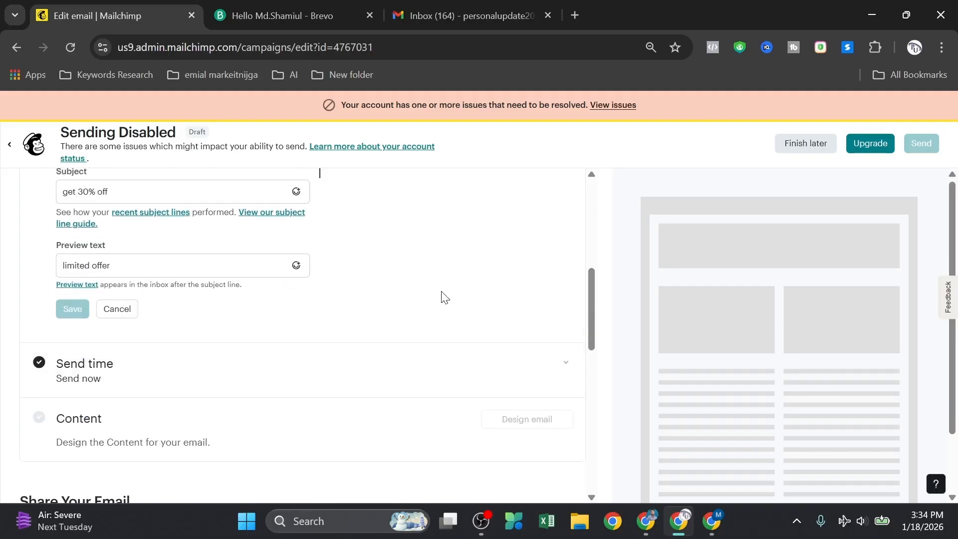
left_click(512, 333)
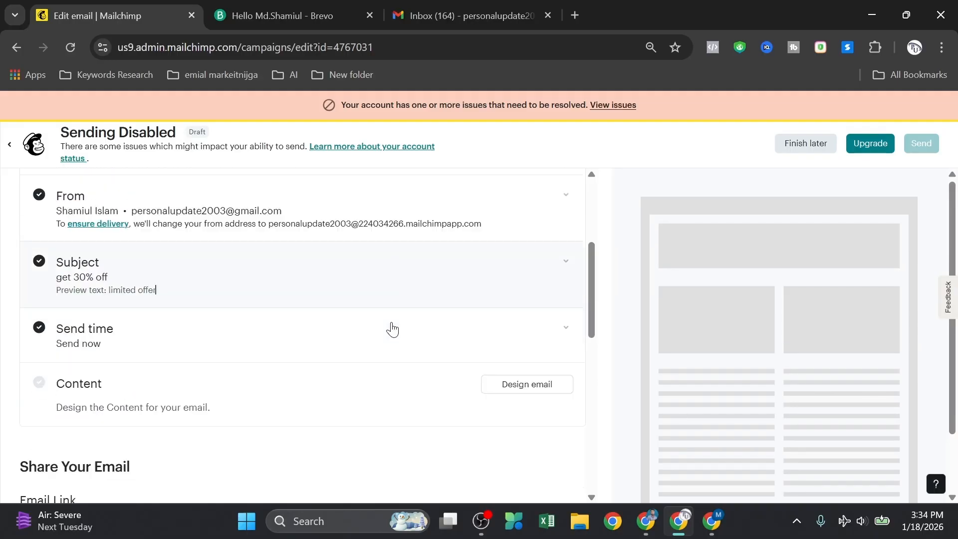
scroll(383, 331, "down", 4)
scroll(287, 318, "up", 2)
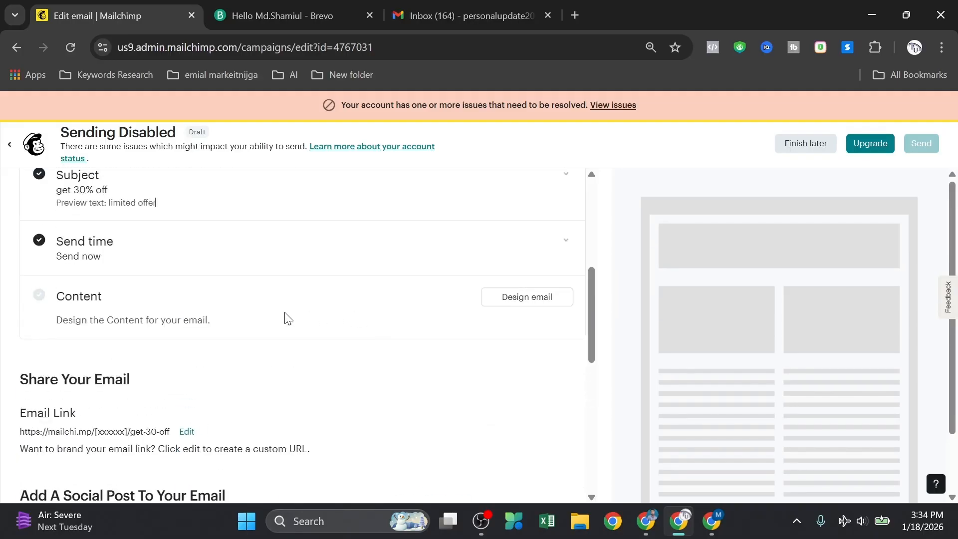
left_click(111, 257)
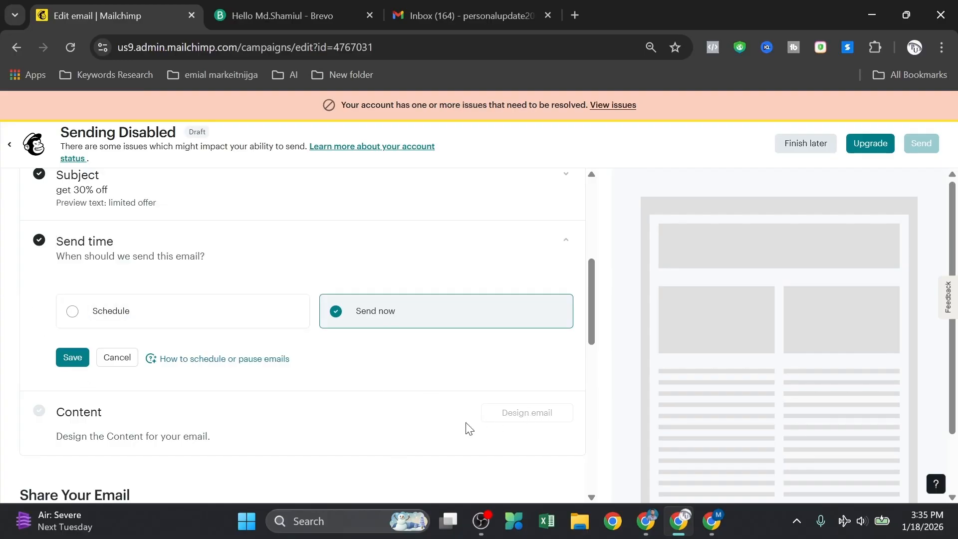
scroll(370, 409, "down", 2)
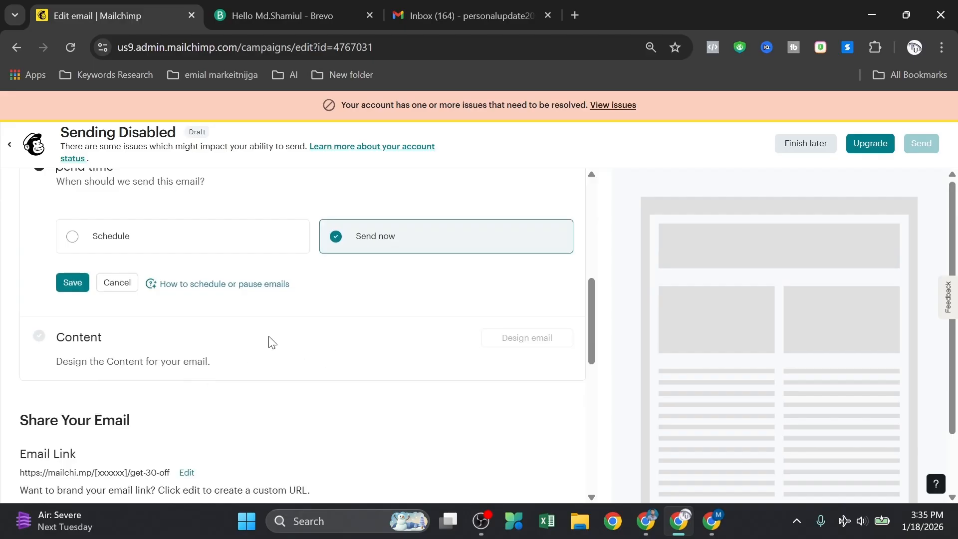
left_click(74, 282)
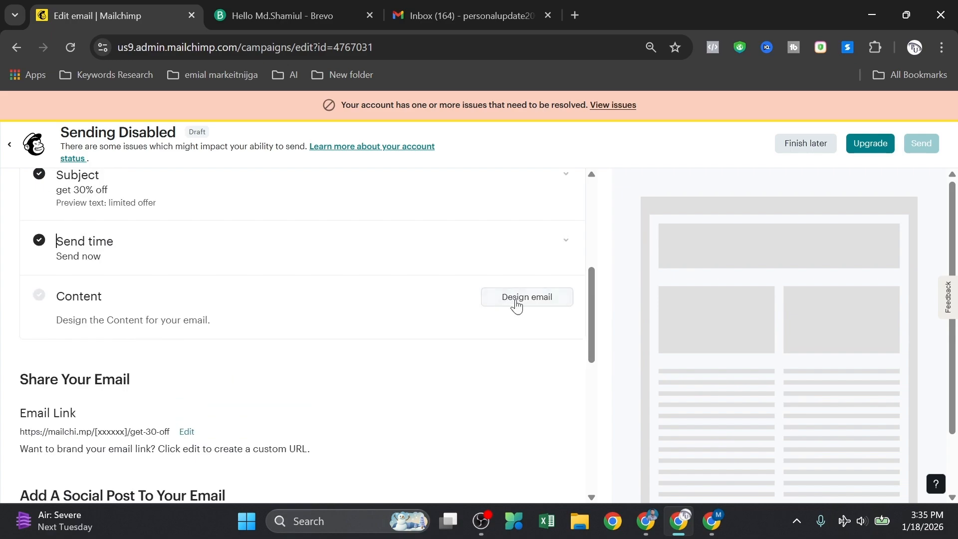
Design the email content by applying the saved "food bolg" template, check its layout, then save and exit
left_click(520, 299)
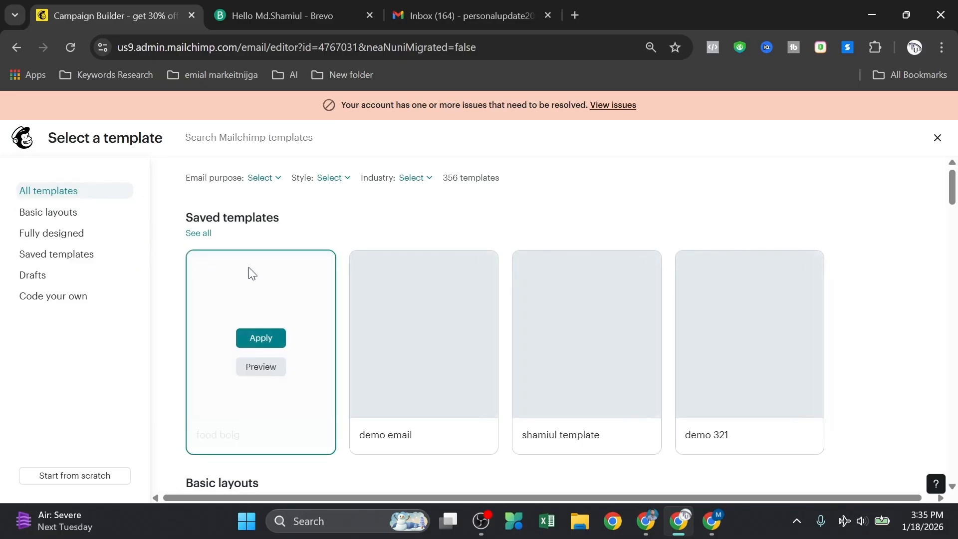
left_click(258, 339)
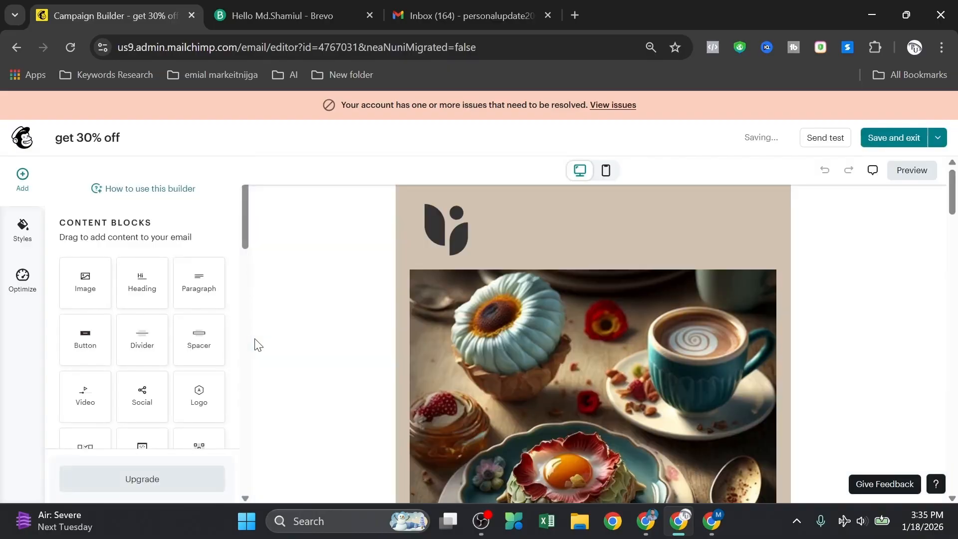
scroll(549, 351, "down", 10)
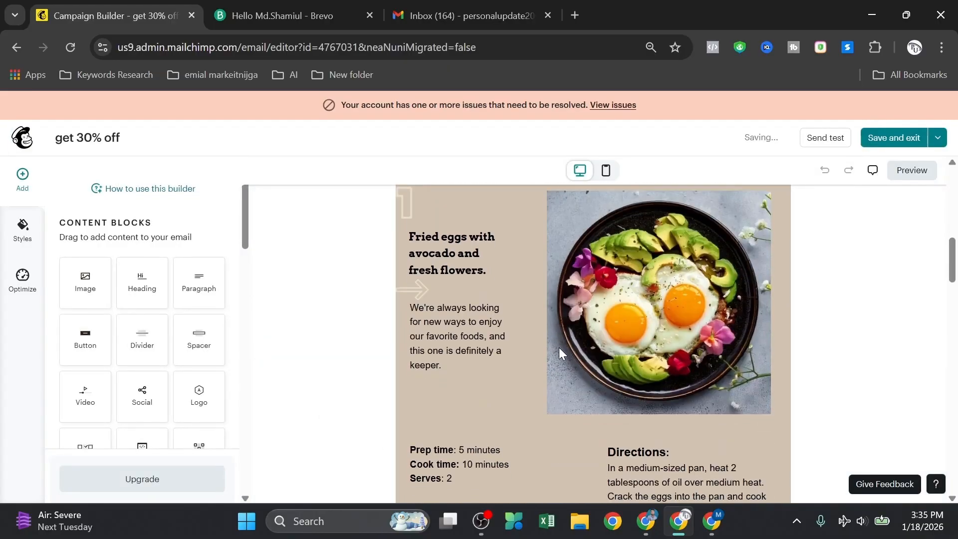
scroll(558, 351, "up", 6)
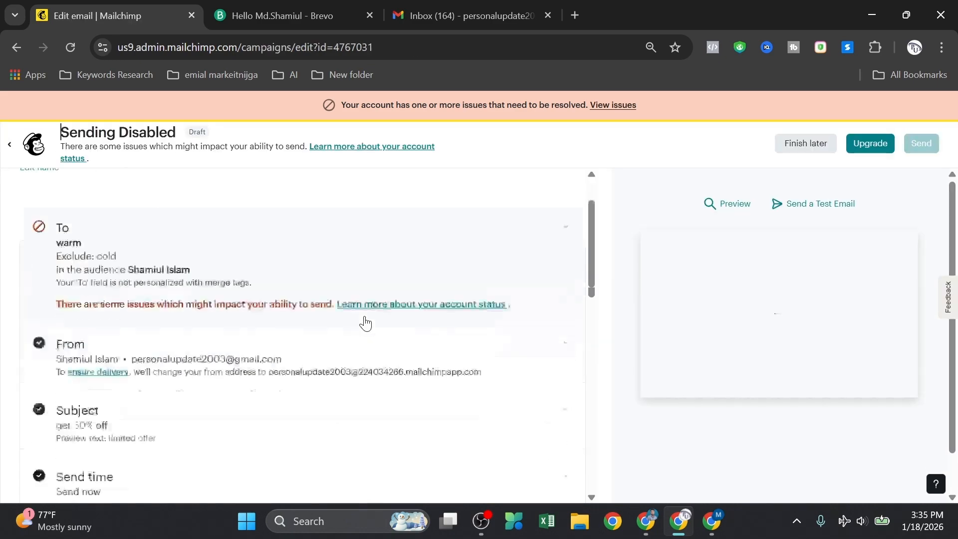
scroll(350, 332, "down", 10)
scroll(246, 329, "up", 3)
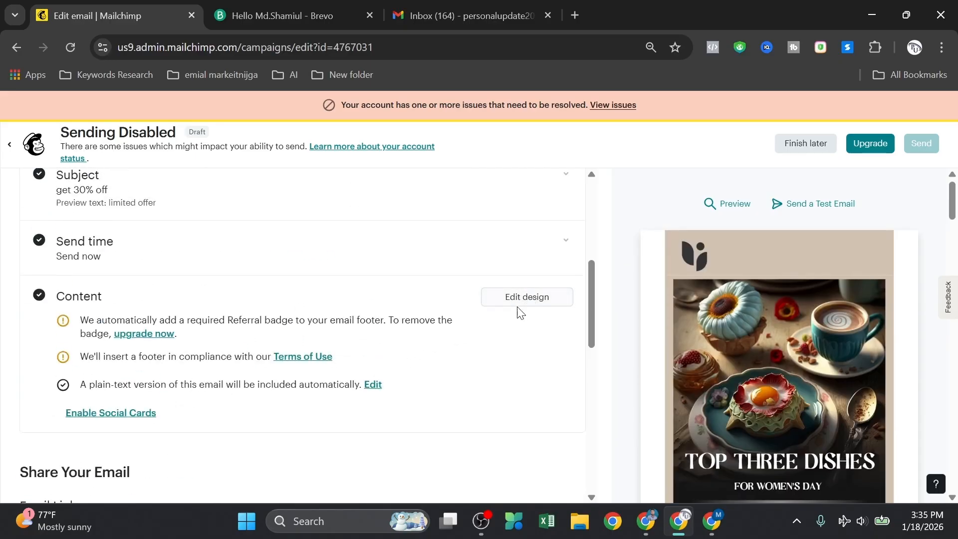
left_click(527, 299)
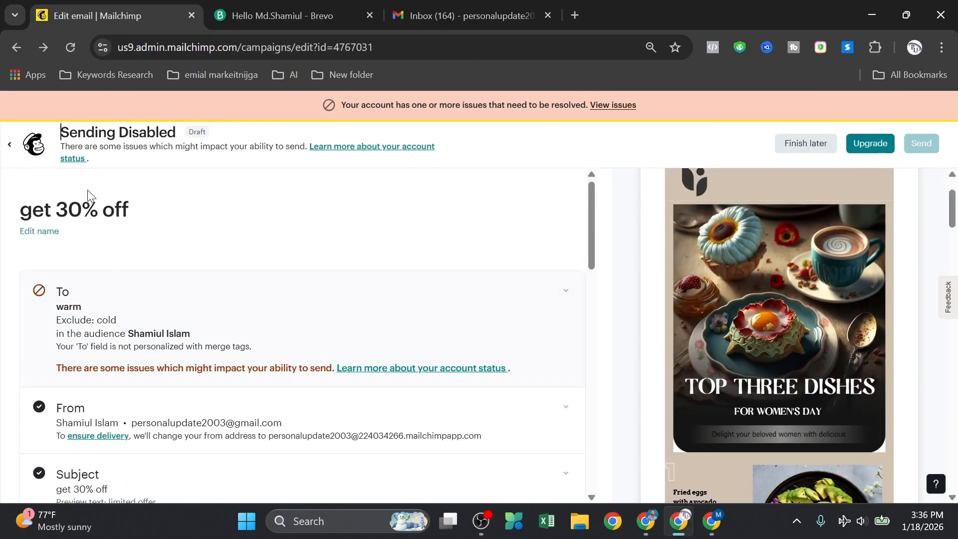
scroll(153, 310, "down", 9)
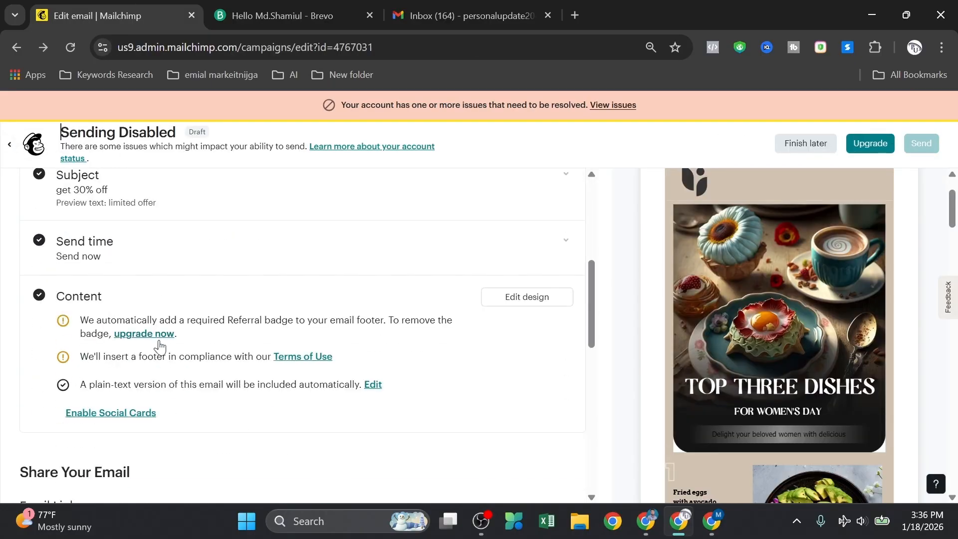
Go to all campaigns, create a new regular email, and choose to design it from scratch
left_click(33, 146)
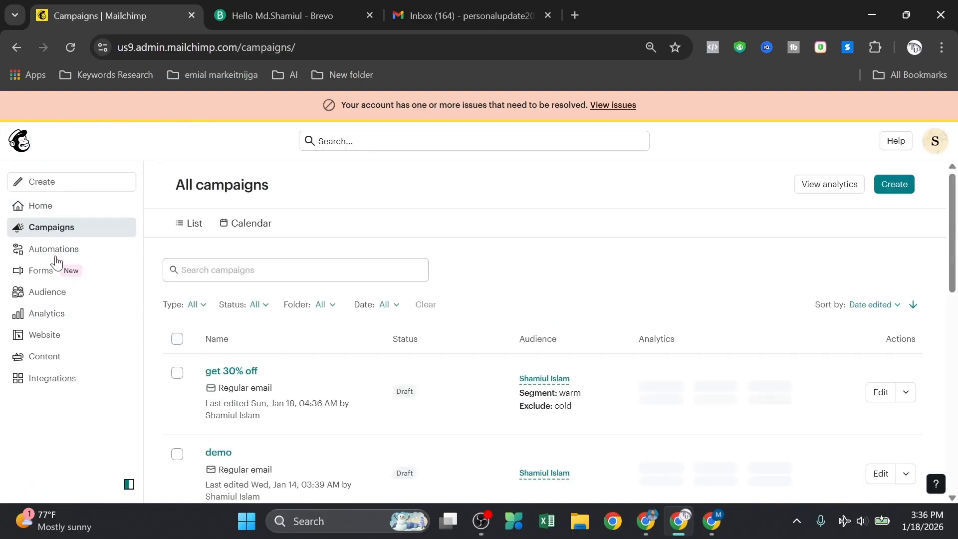
left_click(896, 185)
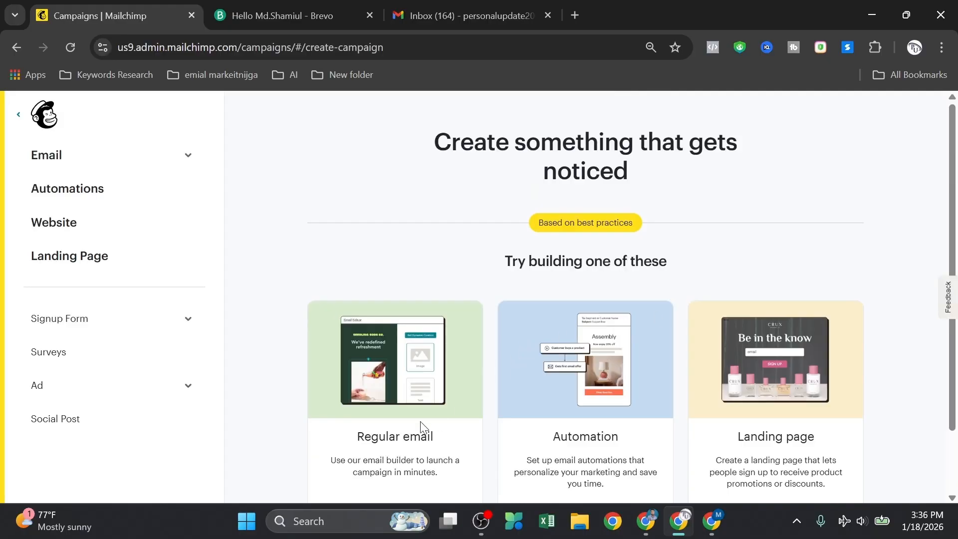
scroll(424, 428, "down", 2)
left_click(399, 441)
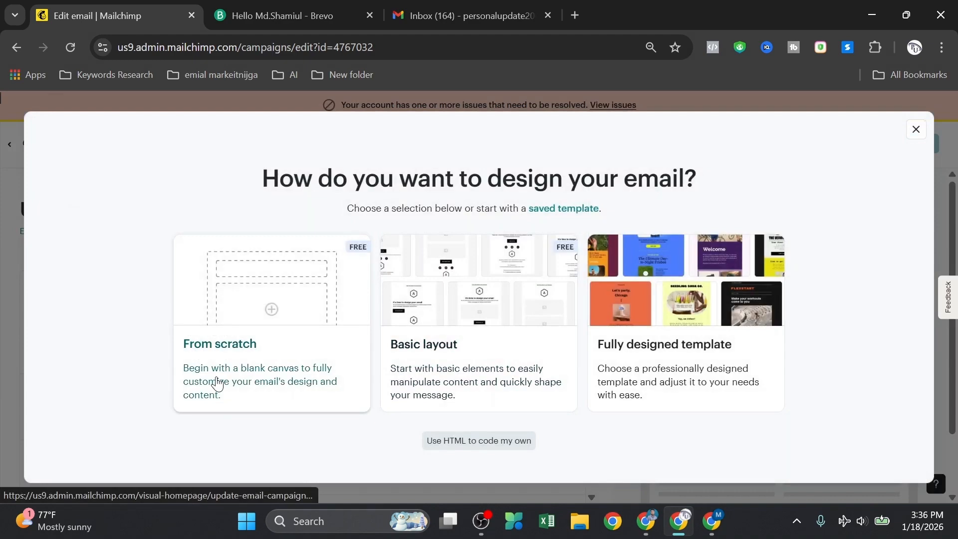
left_click(245, 358)
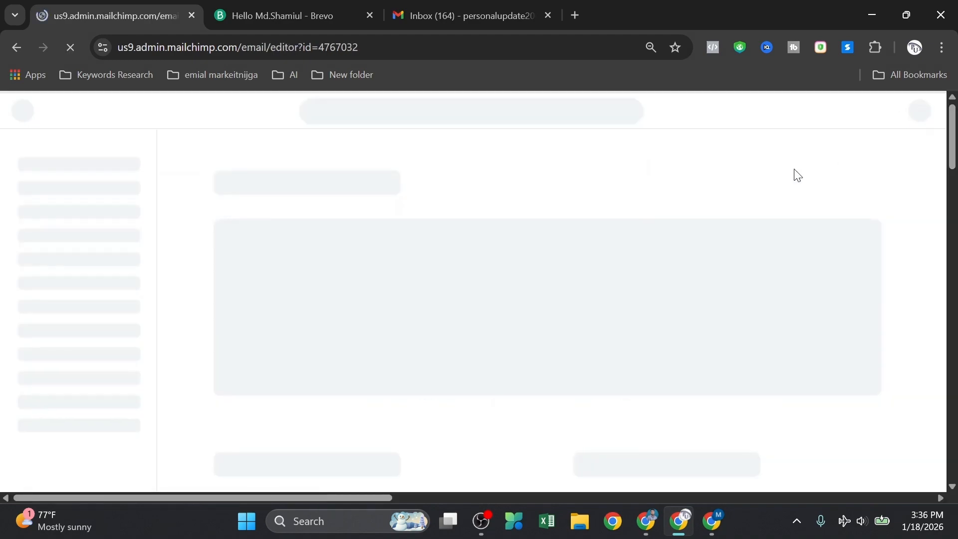
Go back from the email editor to the new campaign's setup page and dismiss the design choice dialog
left_click(23, 44)
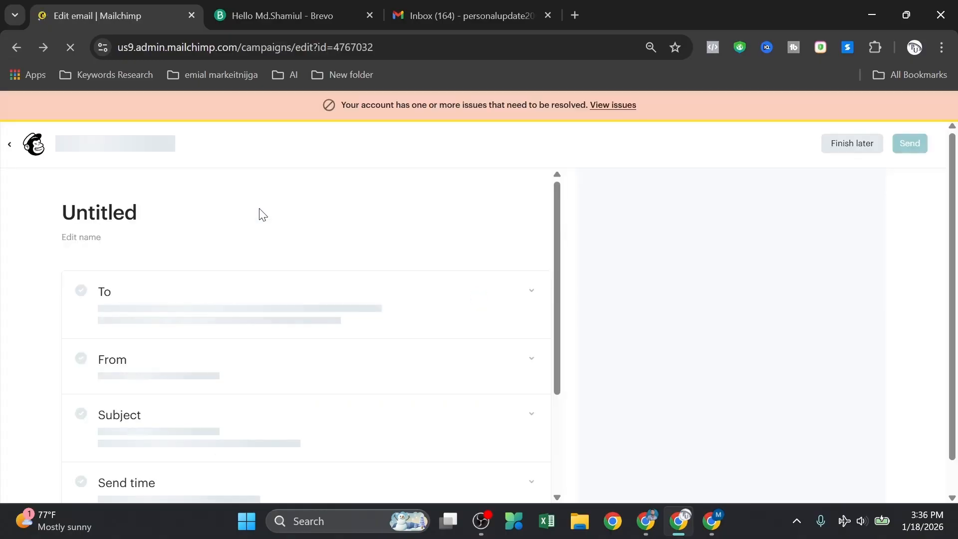
scroll(270, 258, "down", 3)
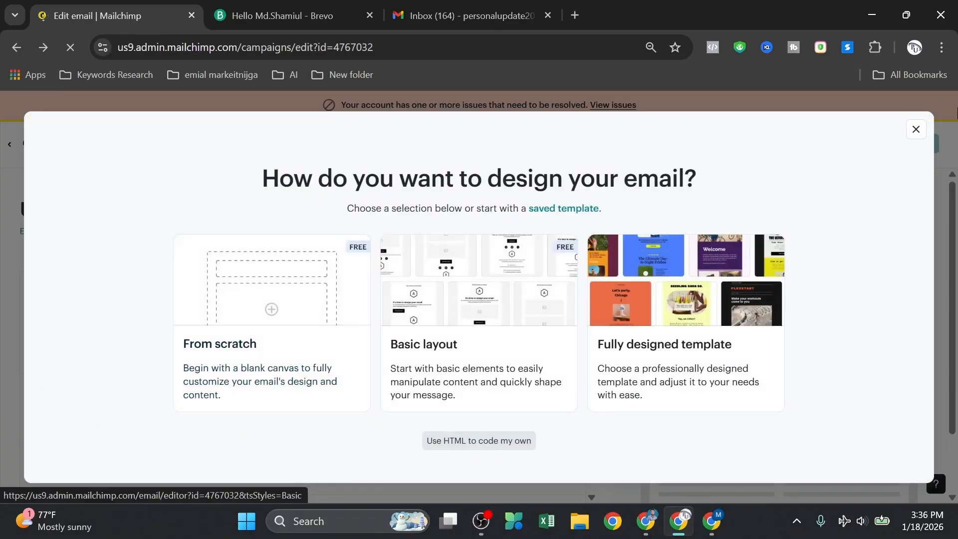
left_click(916, 130)
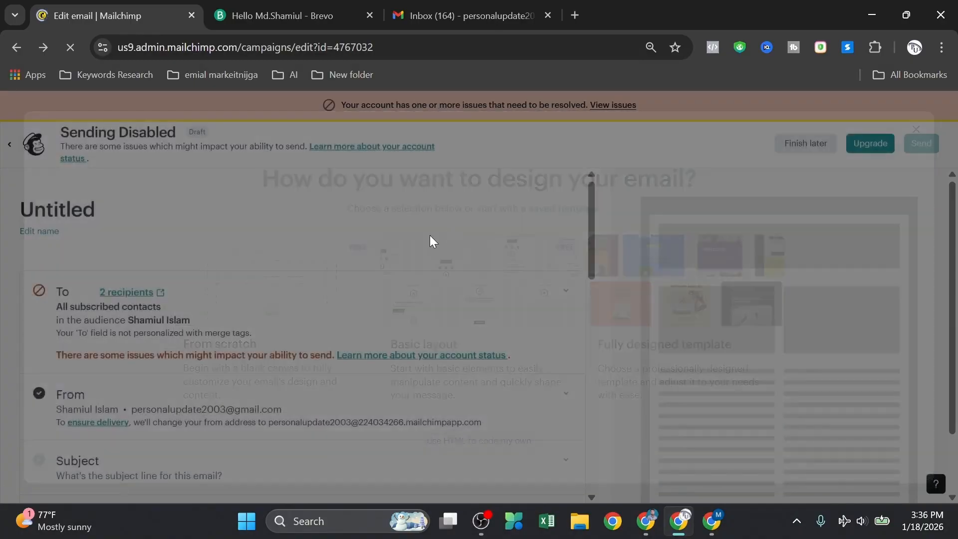
Open the From section of the new campaign and save the existing sender name and email address
scroll(274, 294, "down", 3)
scroll(249, 302, "up", 3)
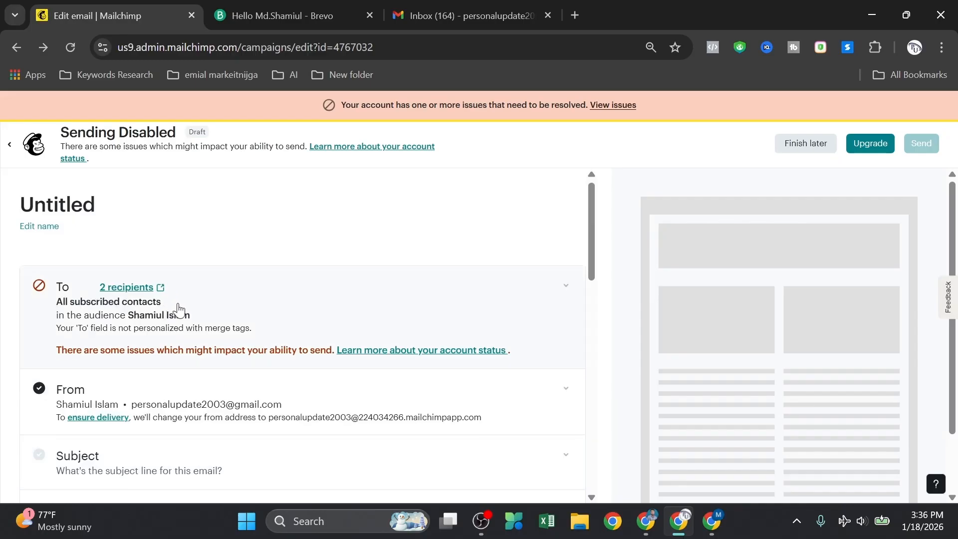
scroll(210, 275, "down", 1)
scroll(255, 269, "down", 1)
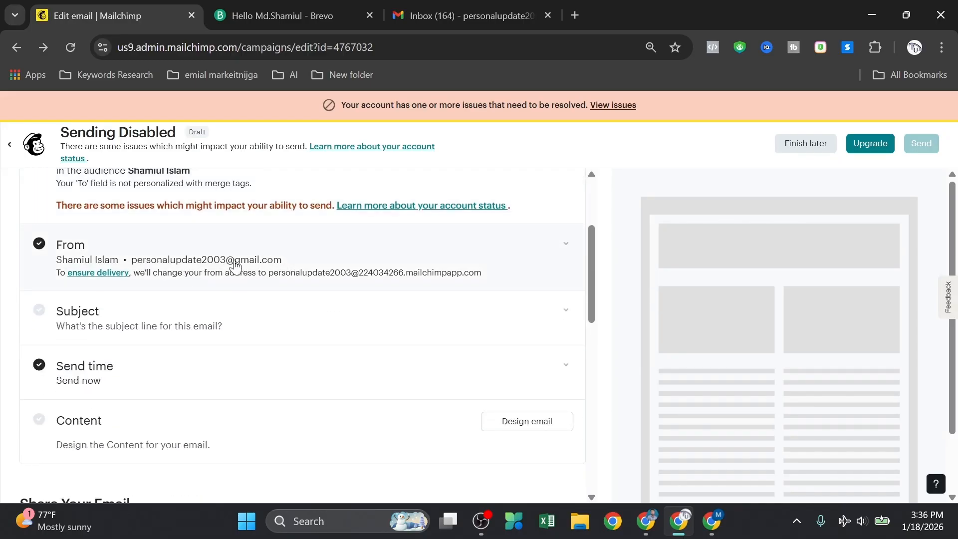
left_click(155, 267)
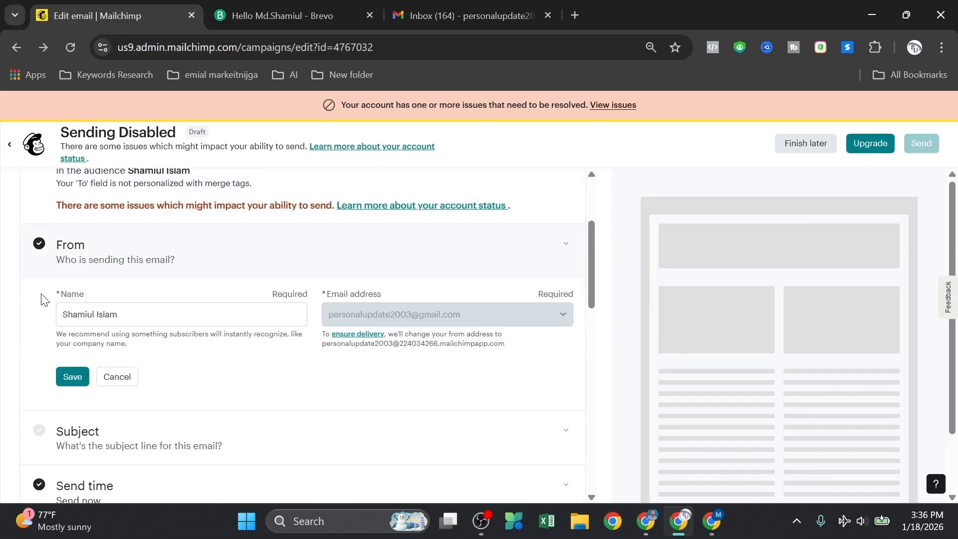
left_click(79, 378)
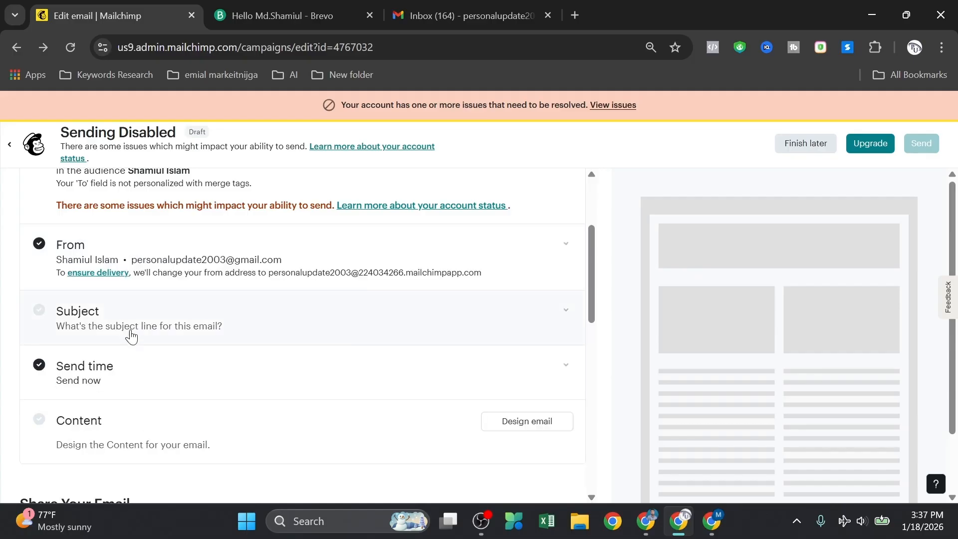
Set the email's subject to "ferg" and its preview text to "sgrs", and save them
left_click(99, 327)
left_click(108, 375)
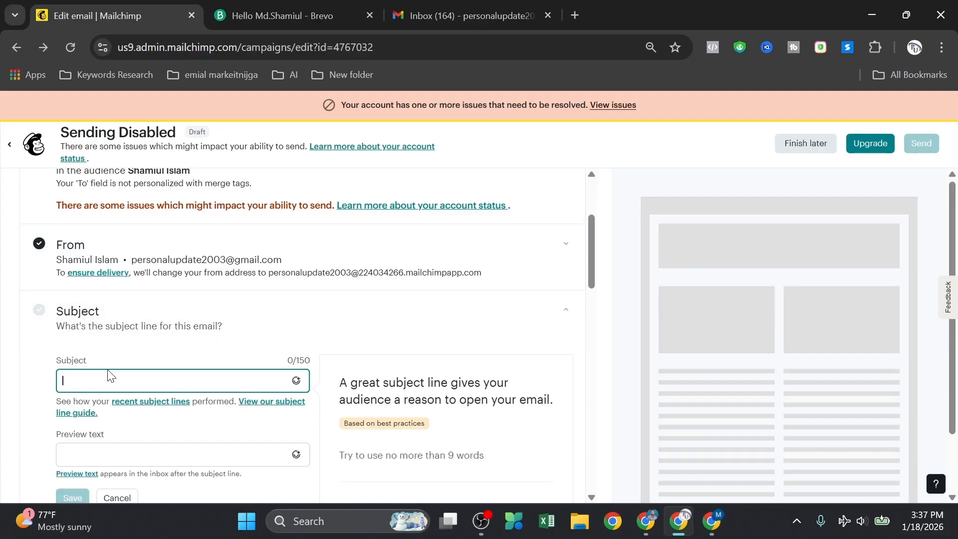
type("ferg")
left_click(105, 451)
type("s")
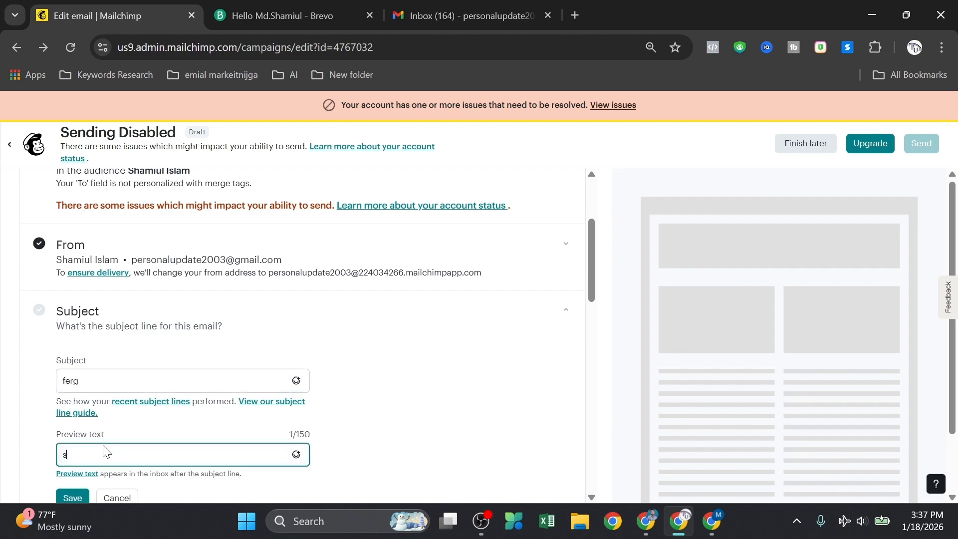
type("grs")
scroll(106, 449, "down", 2)
left_click(77, 422)
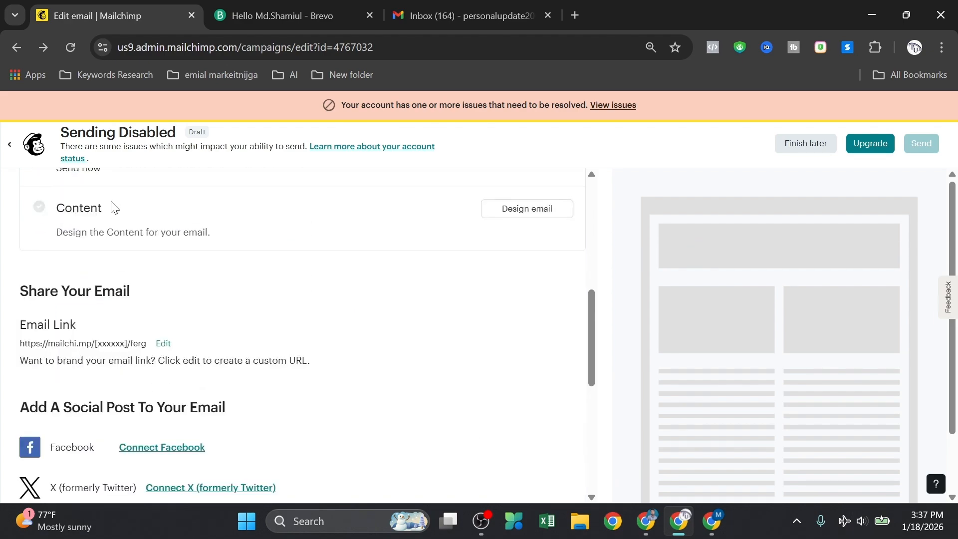
Open the email design, change its template to the saved one with the purple Sign me up button, and review the layout
left_click(535, 289)
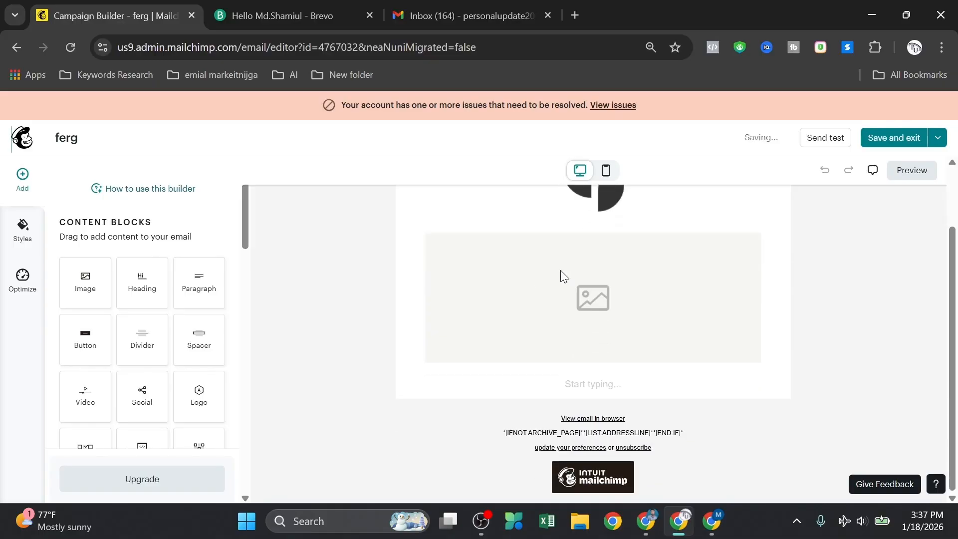
left_click(936, 138)
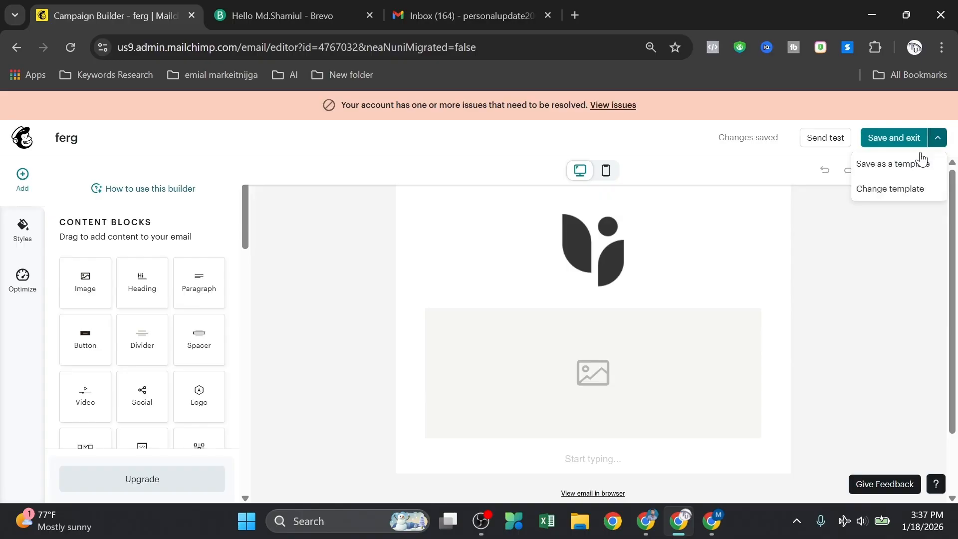
left_click(888, 193)
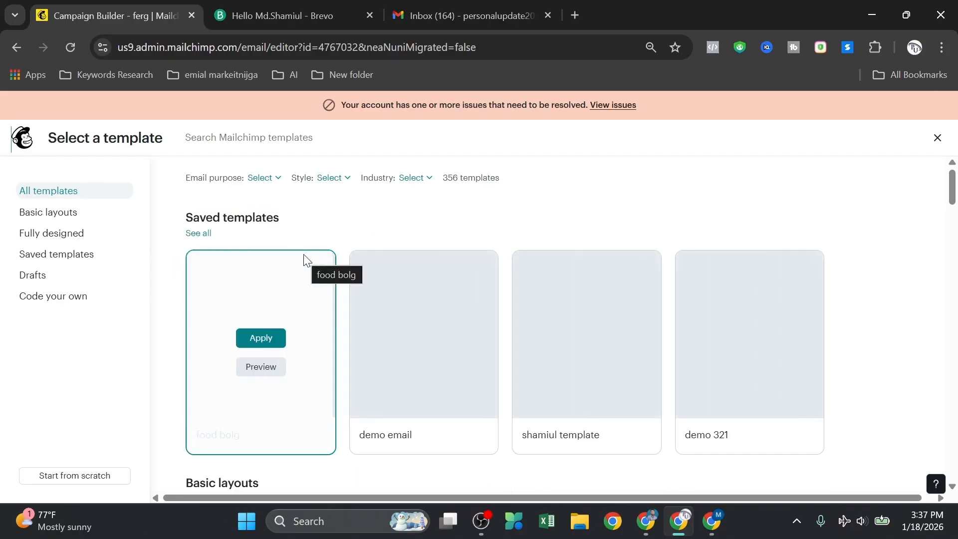
scroll(307, 272, "down", 1)
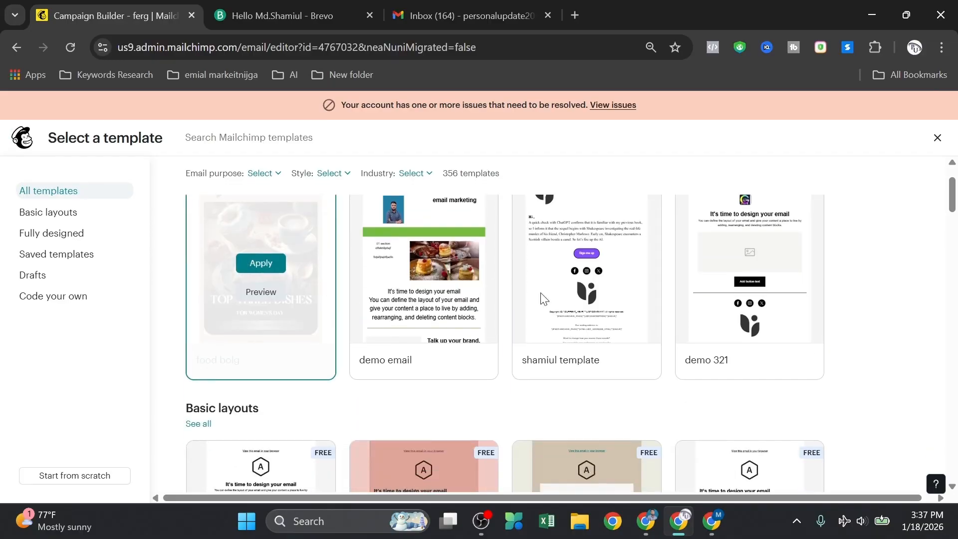
scroll(633, 323, "up", 1)
scroll(635, 329, "up", 1)
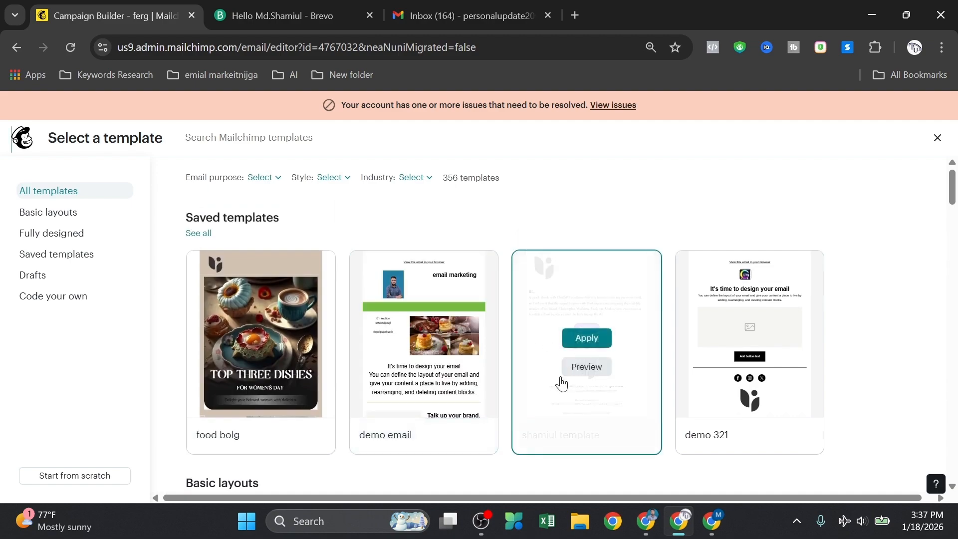
left_click(586, 344)
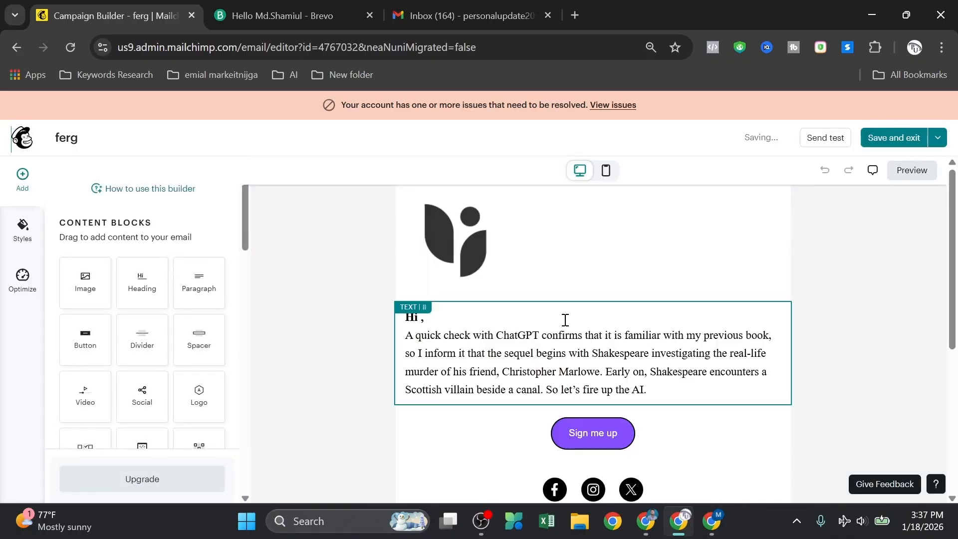
scroll(483, 271, "down", 5)
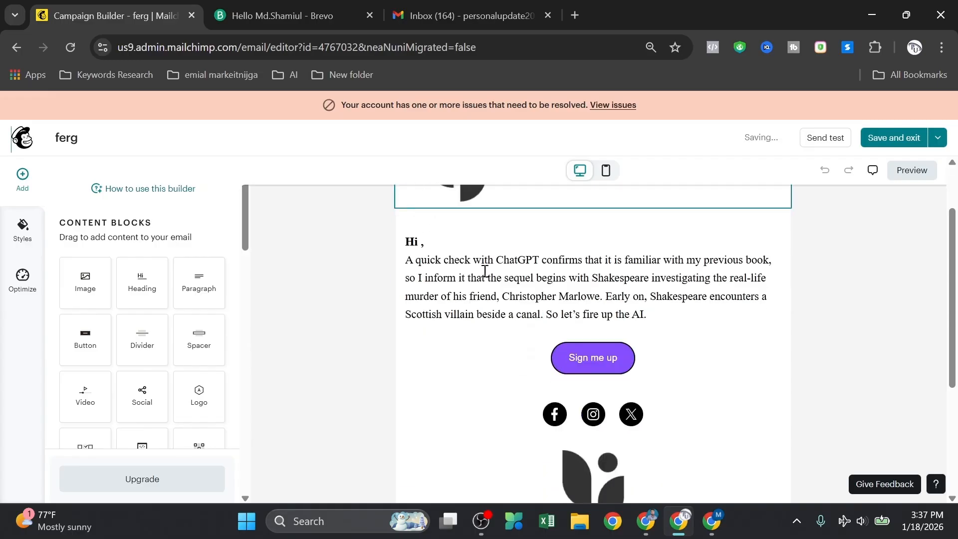
scroll(592, 395, "up", 2)
scroll(592, 394, "down", 2)
scroll(593, 395, "down", 1)
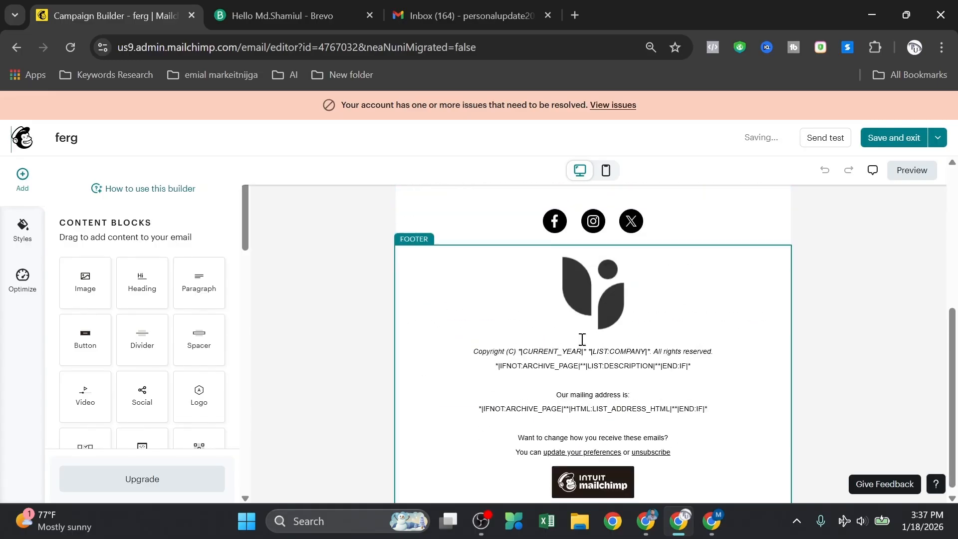
Open the merge tag list for the greeting line of the text block, with the browser in full screen to show the whole list
scroll(582, 338, "up", 5)
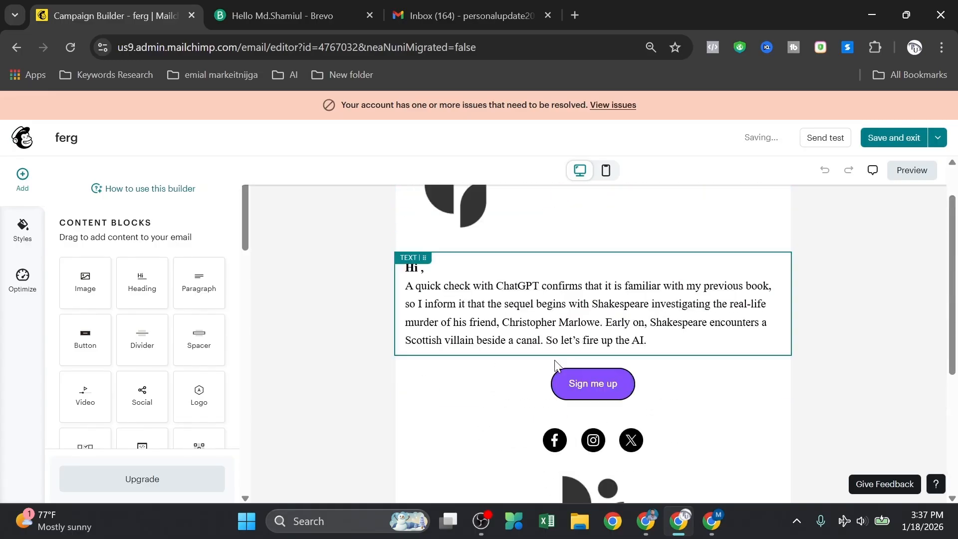
left_click(420, 268)
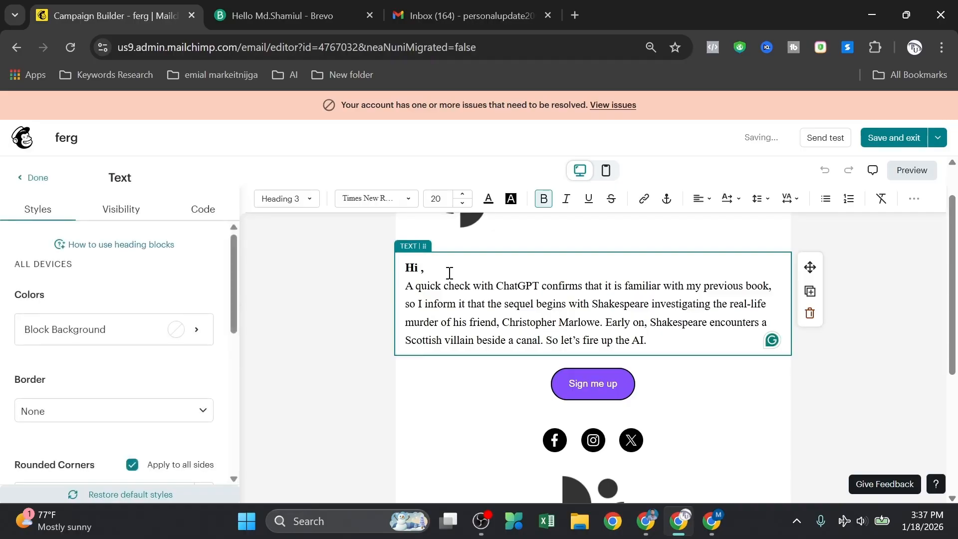
left_click(915, 200)
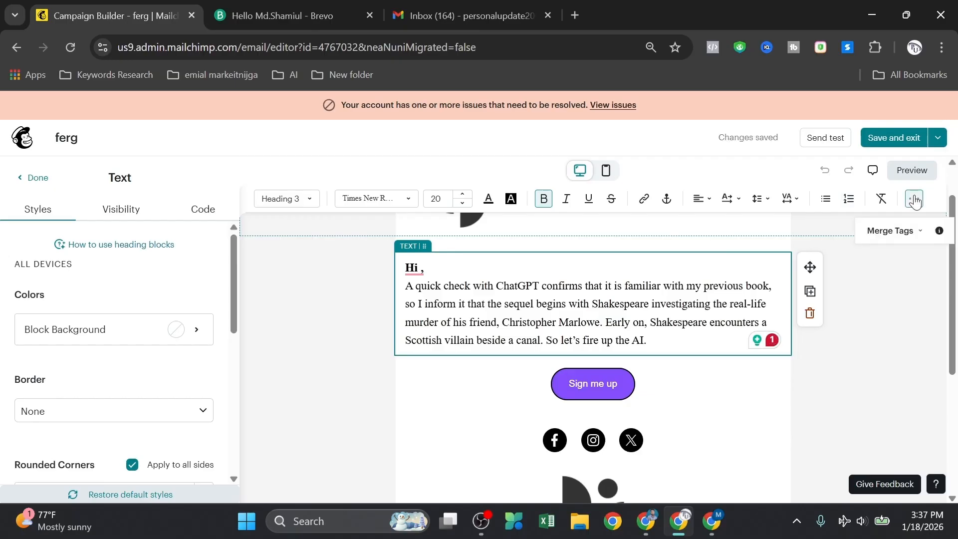
left_click(911, 234)
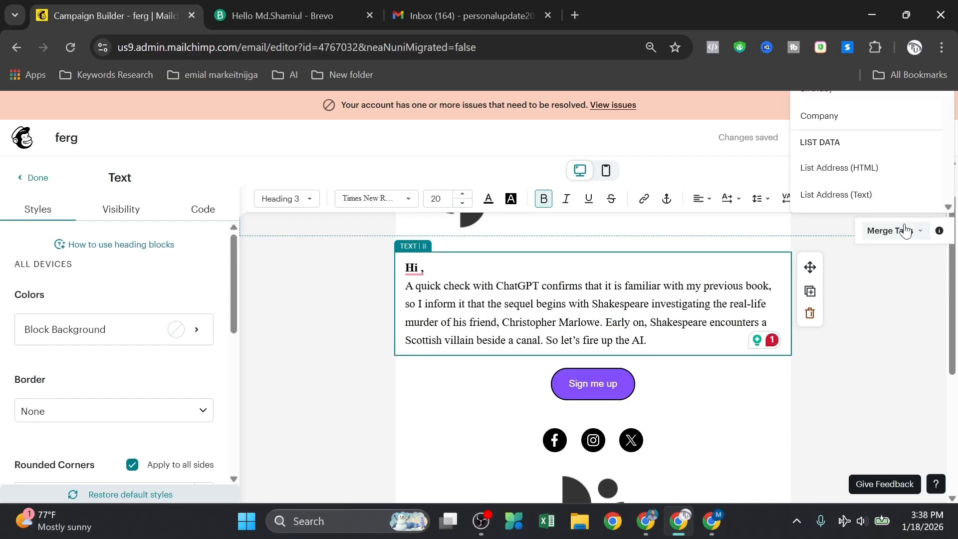
scroll(823, 300, "up", 1)
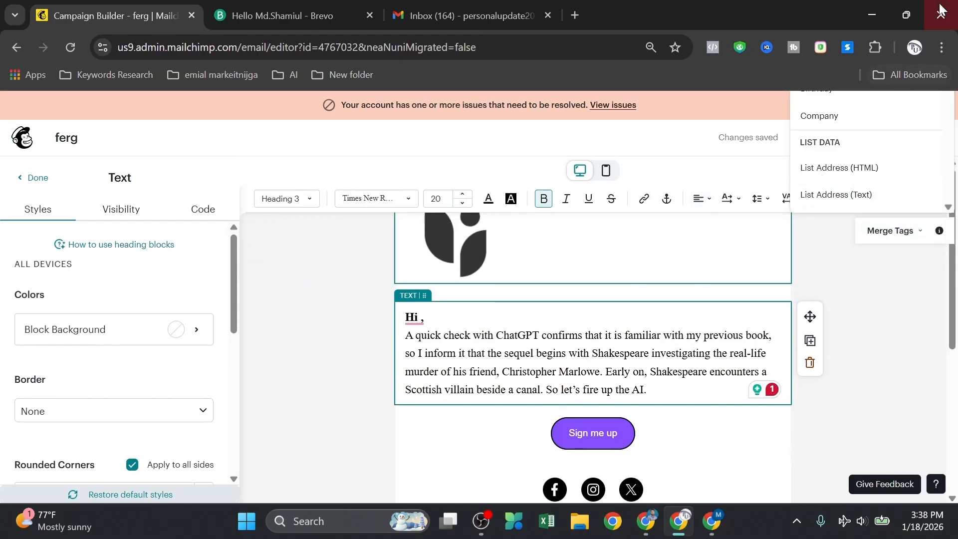
left_click(942, 47)
left_click(938, 386)
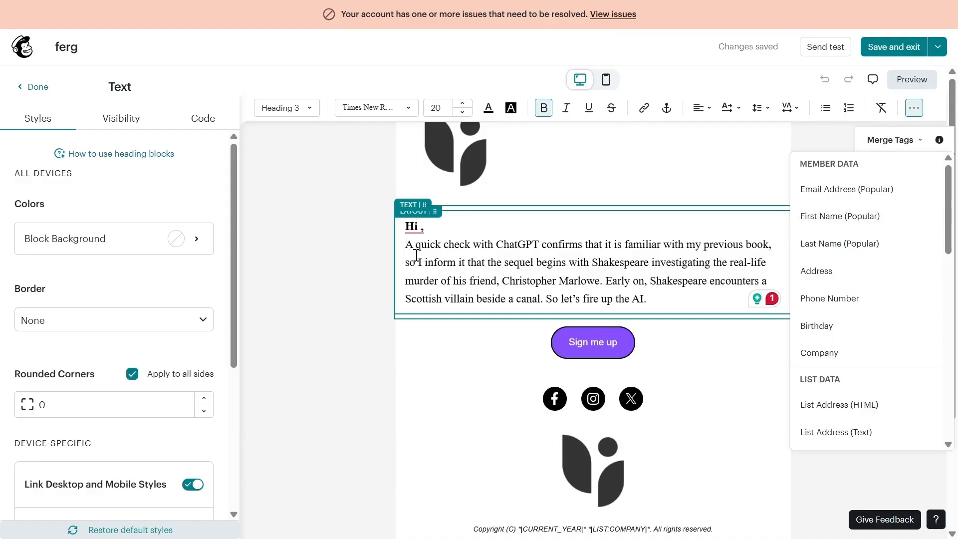
Insert the First Name merge tag after "Hi" in the greeting, check the inserted tag and leave the text block
left_click(420, 227)
key("BackSpace")
mouse_move(419, 226)
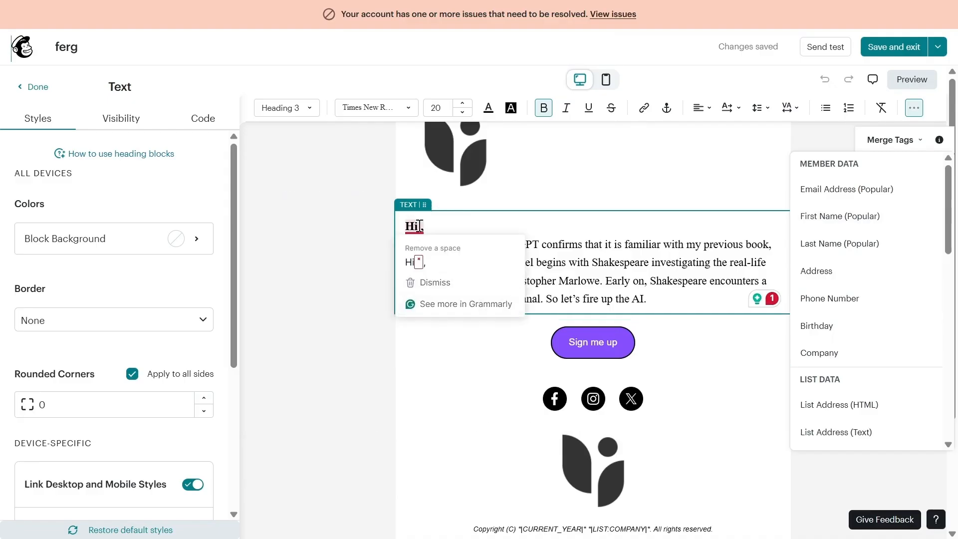
left_click(836, 220)
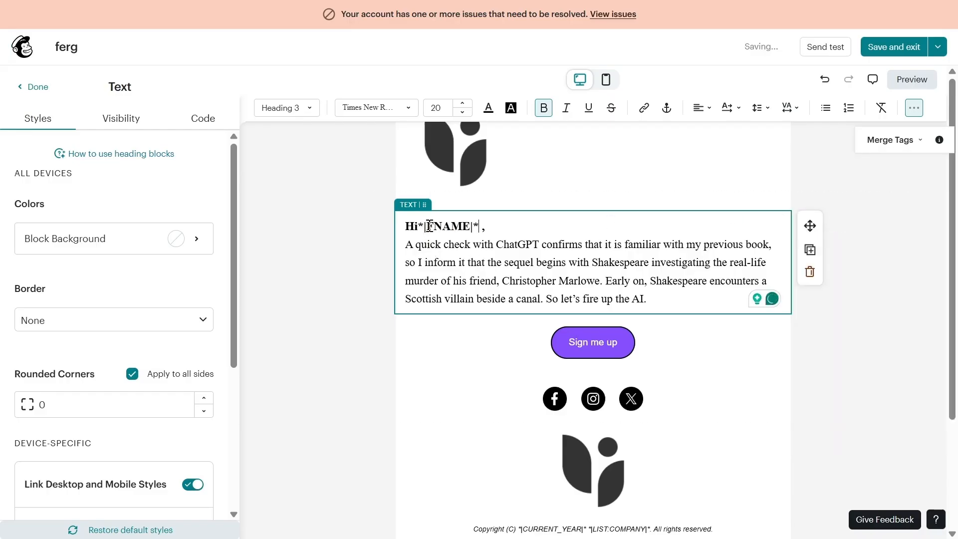
left_click_drag(424, 227, 483, 223)
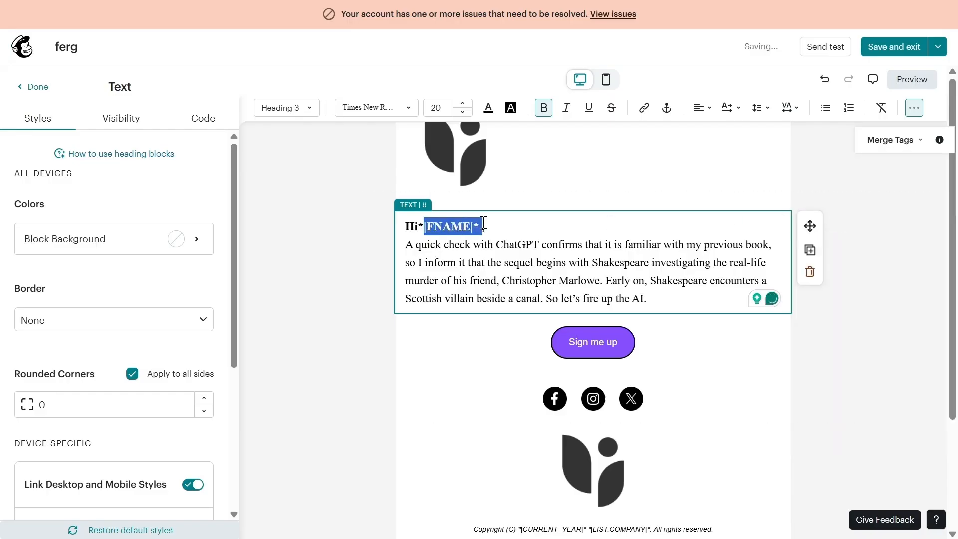
left_click(322, 257)
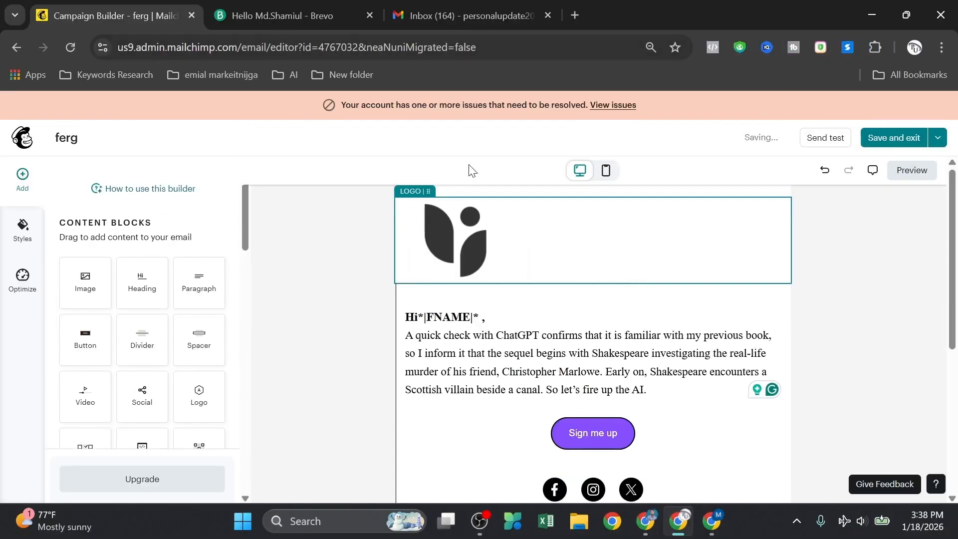
Save and exit the email design, and review the campaign's subject, send time and content on its setup page
scroll(474, 348, "down", 3)
scroll(473, 345, "up", 3)
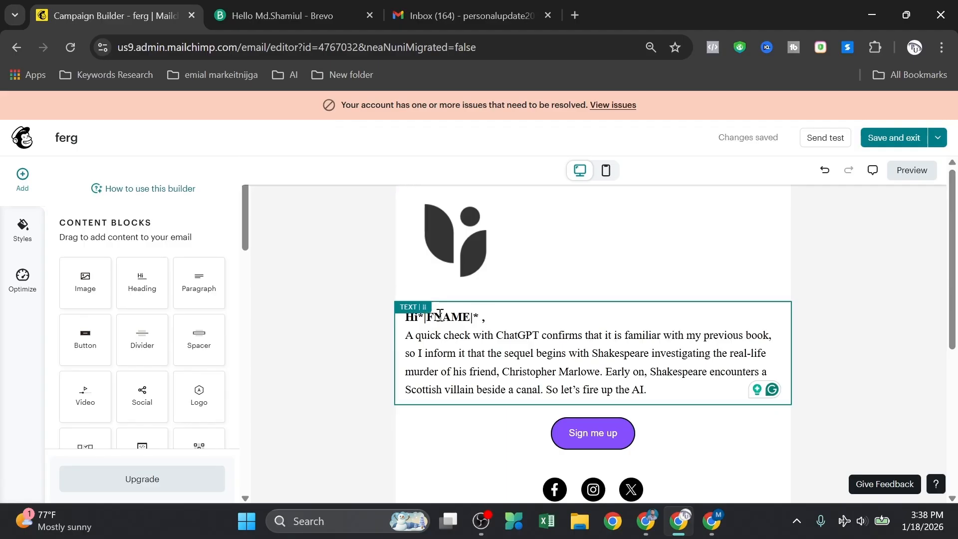
left_click(870, 140)
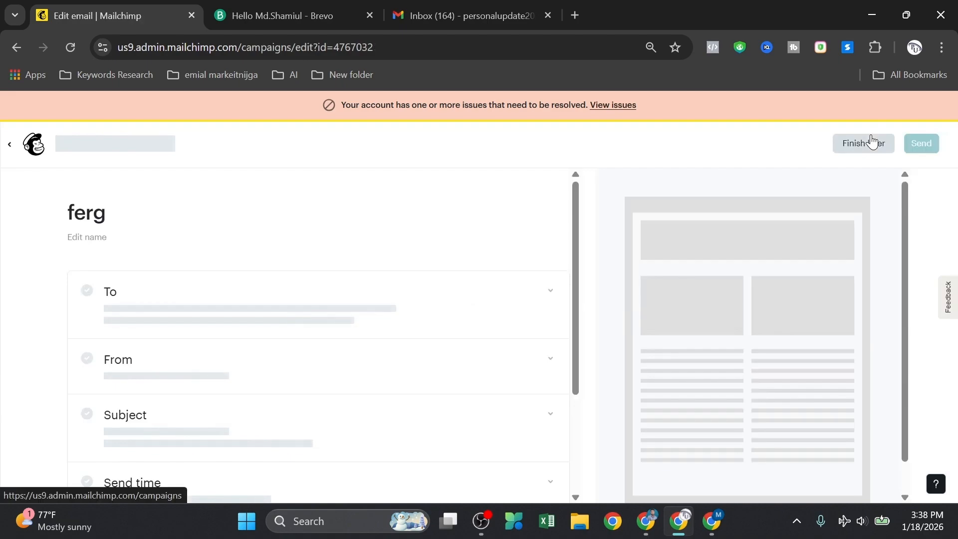
scroll(451, 321, "down", 5)
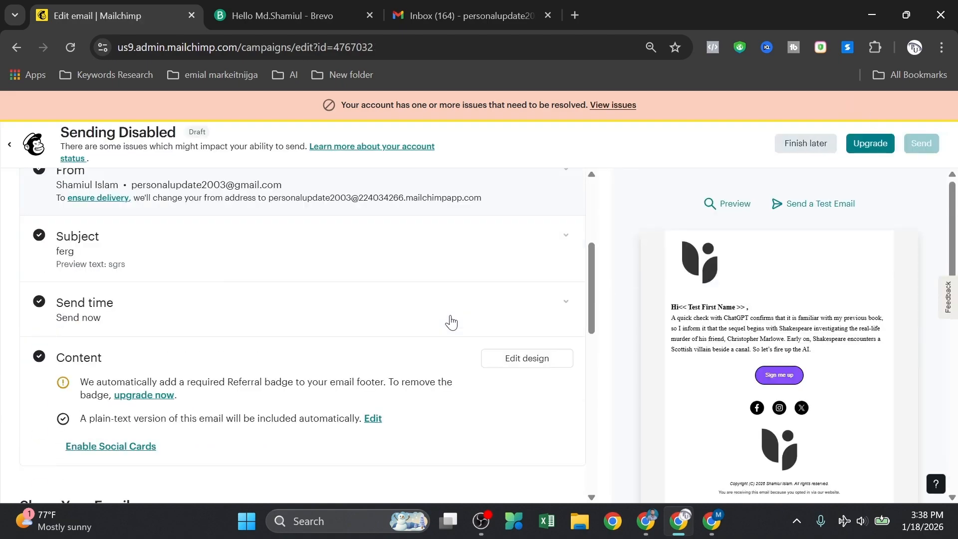
scroll(449, 322, "down", 6)
scroll(445, 327, "up", 3)
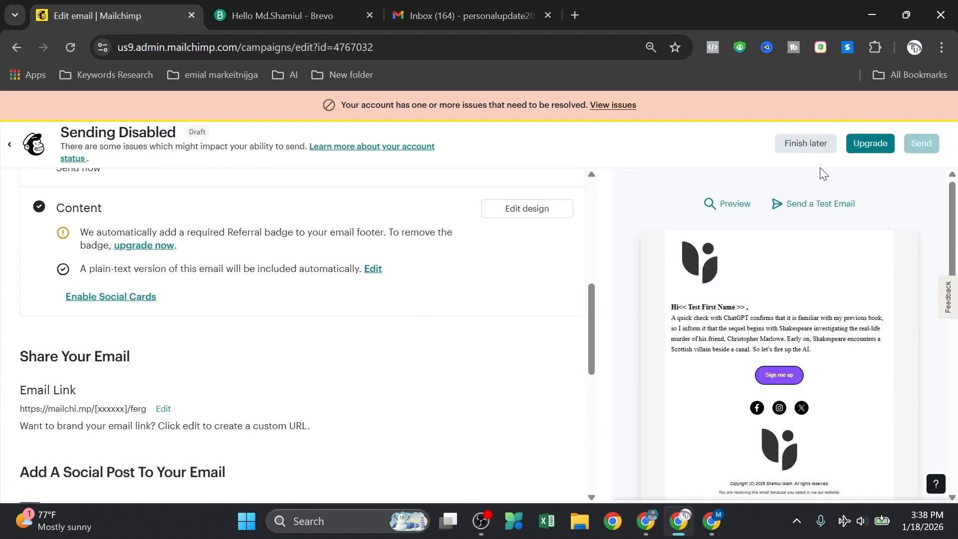
Try to send the "ferg" campaign, and look through the email link and social post options on its setup page
left_click(925, 147)
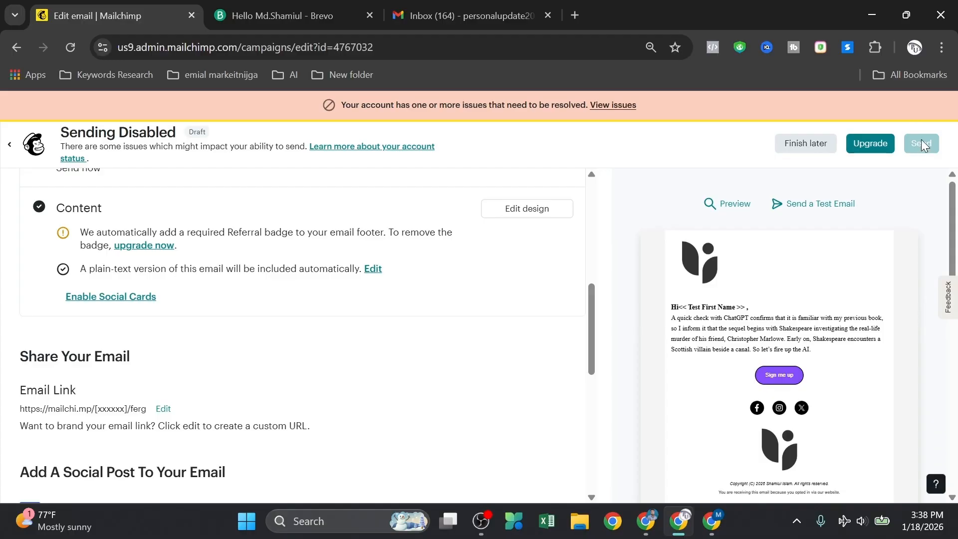
scroll(449, 316, "down", 2)
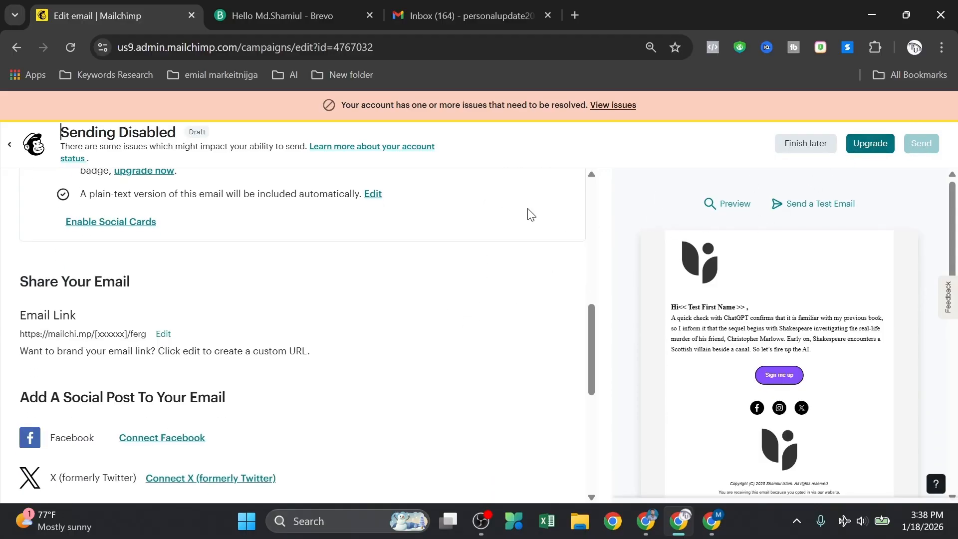
scroll(406, 222, "down", 4)
scroll(406, 222, "up", 6)
Switch to Brevo and start a new standard email campaign from the marketing campaigns list
left_click(278, 7)
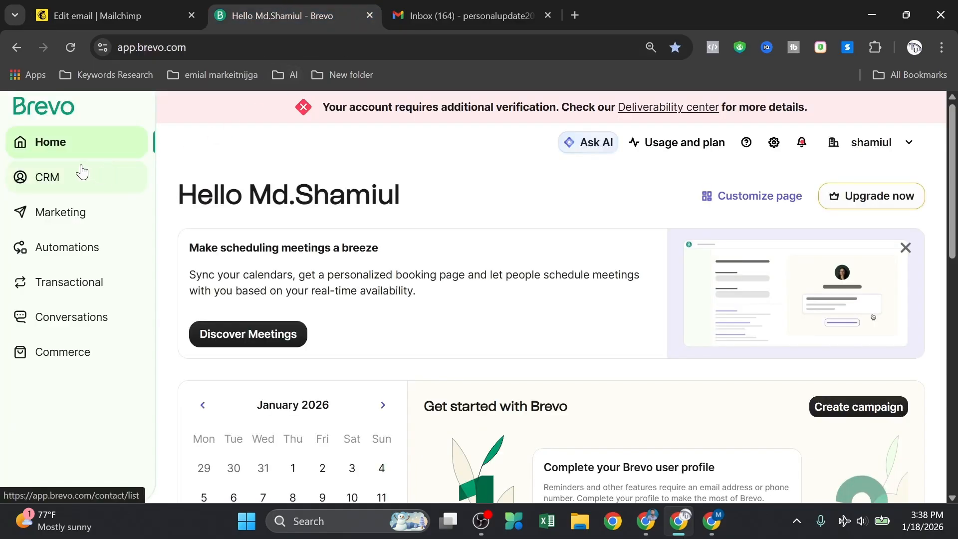
left_click(75, 213)
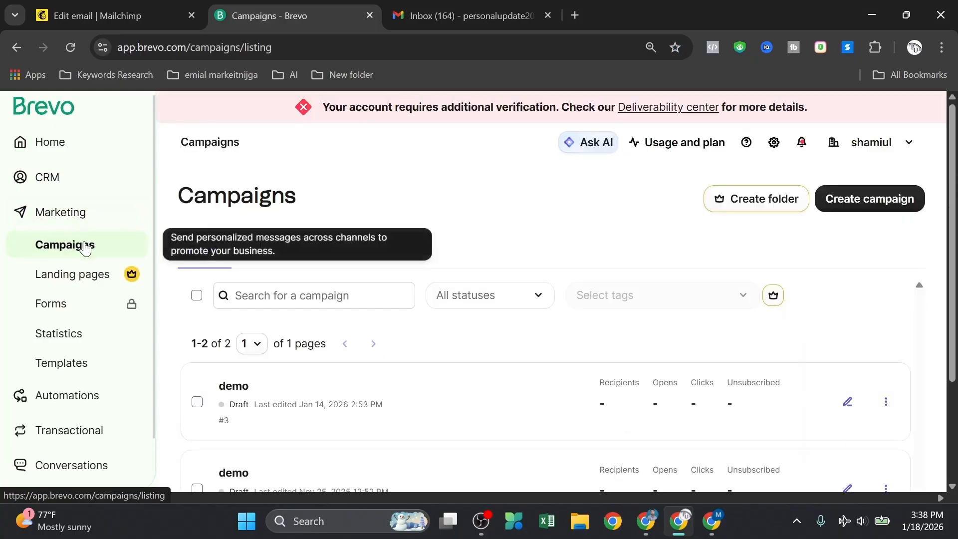
left_click(880, 204)
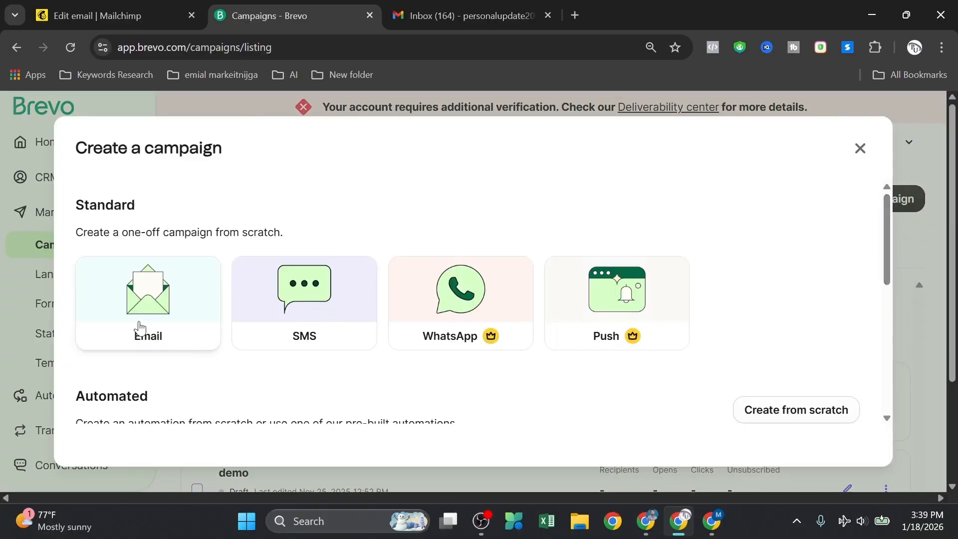
left_click(141, 318)
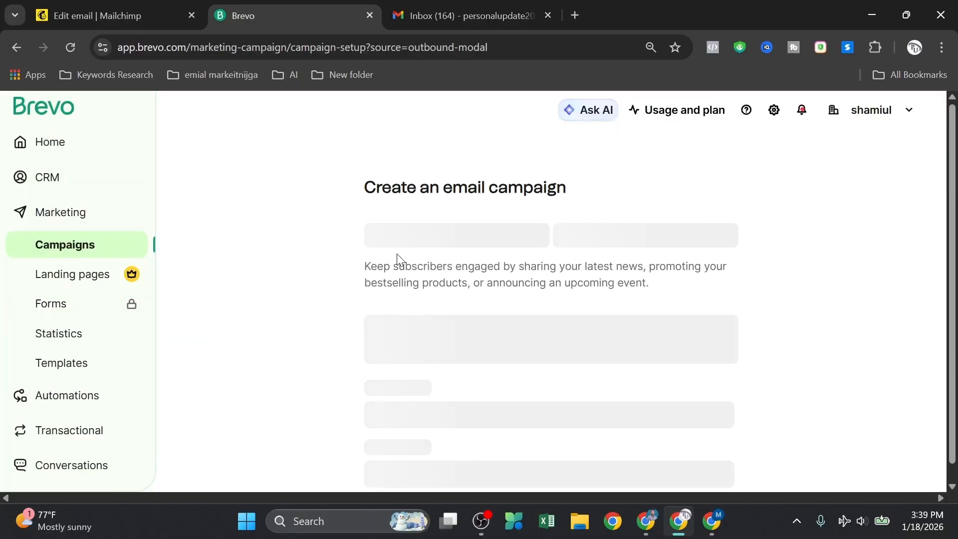
Name the regular email campaign "1st demo" and create it
scroll(403, 339, "down", 1)
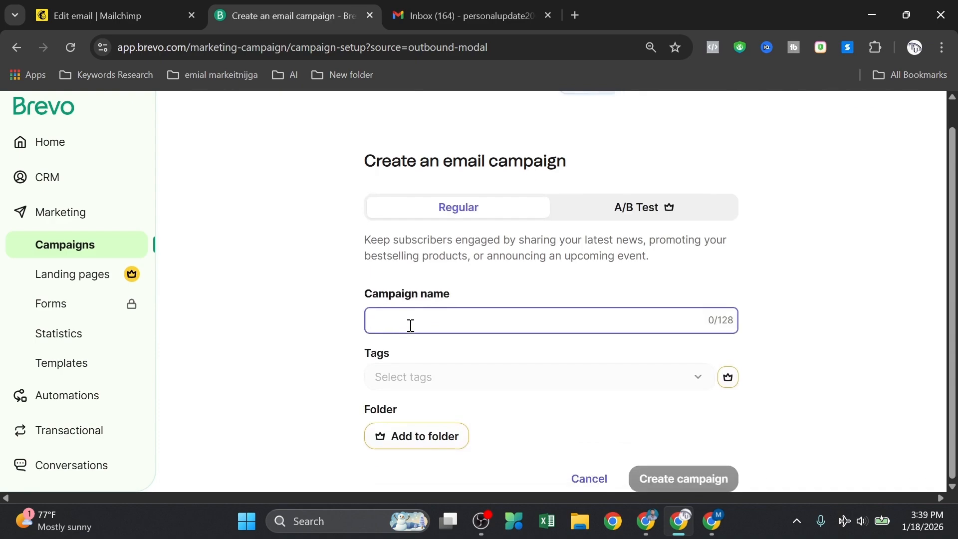
left_click(409, 320)
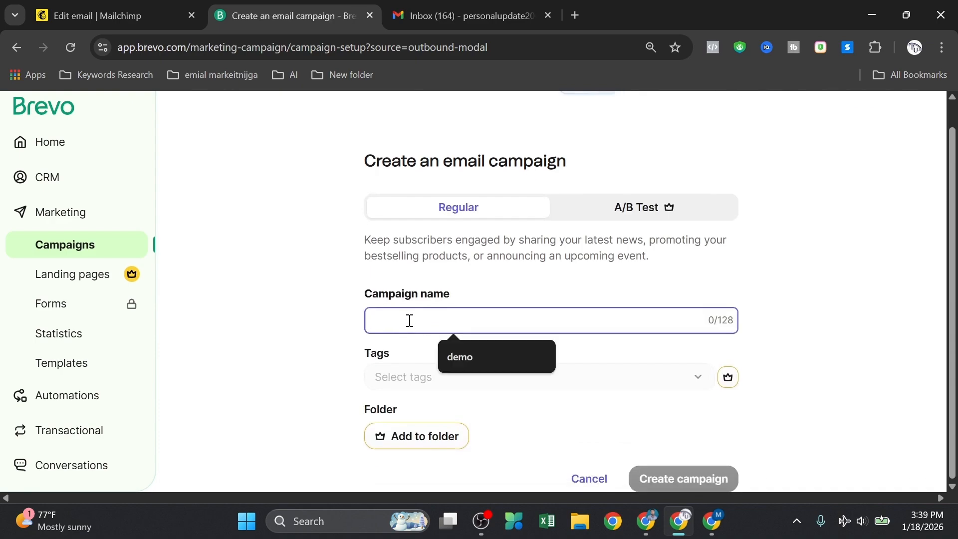
type("1st demo")
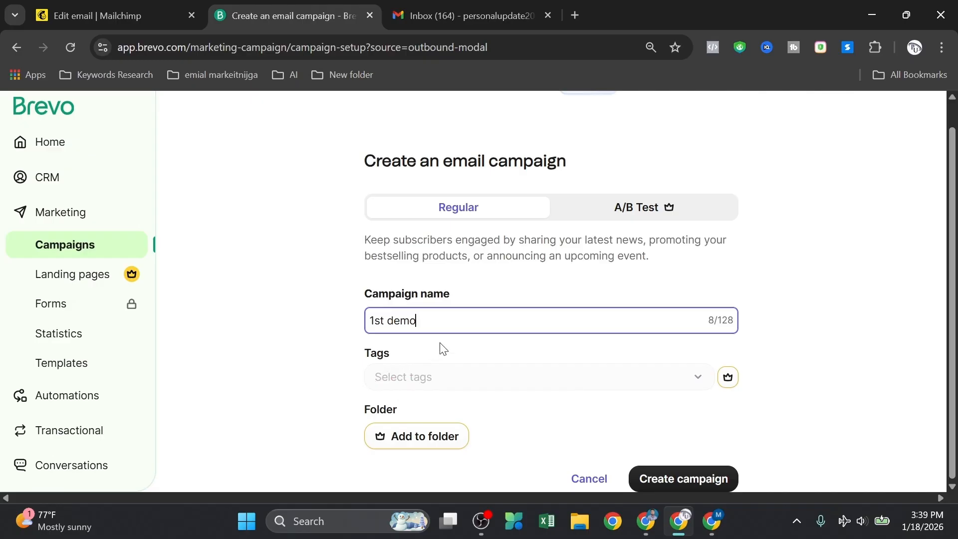
scroll(641, 401, "up", 1)
scroll(641, 400, "down", 1)
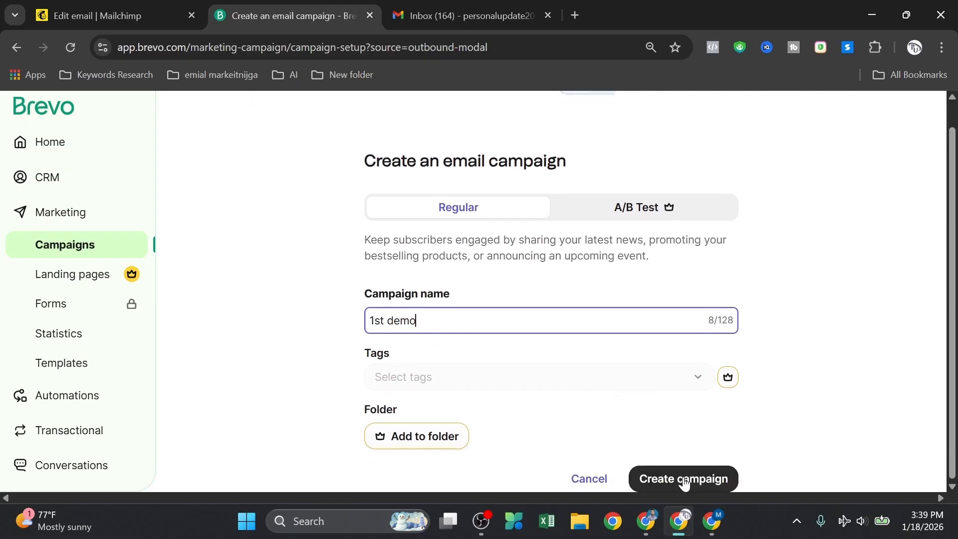
left_click(684, 480)
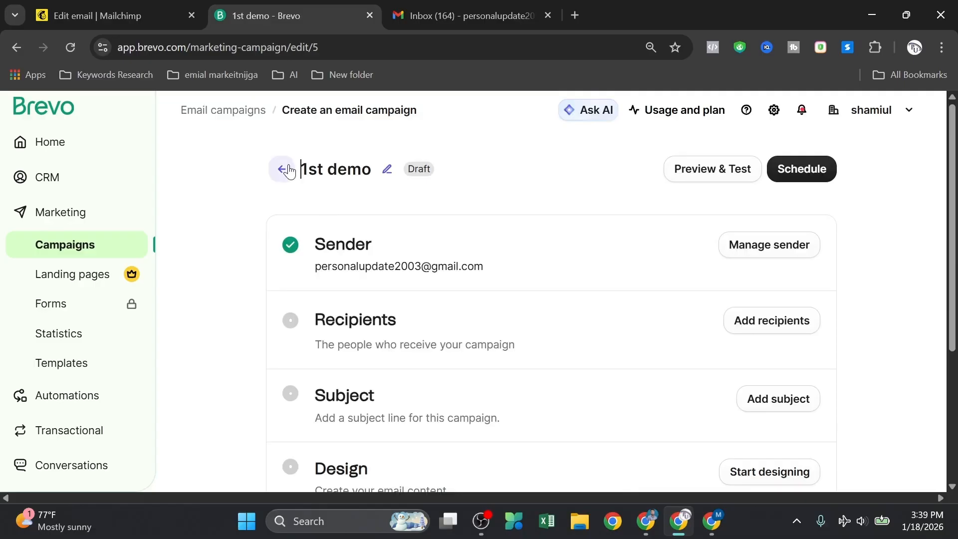
Return to the campaigns list, start another standard email campaign and enter "1st demo 21" as its name
left_click(282, 167)
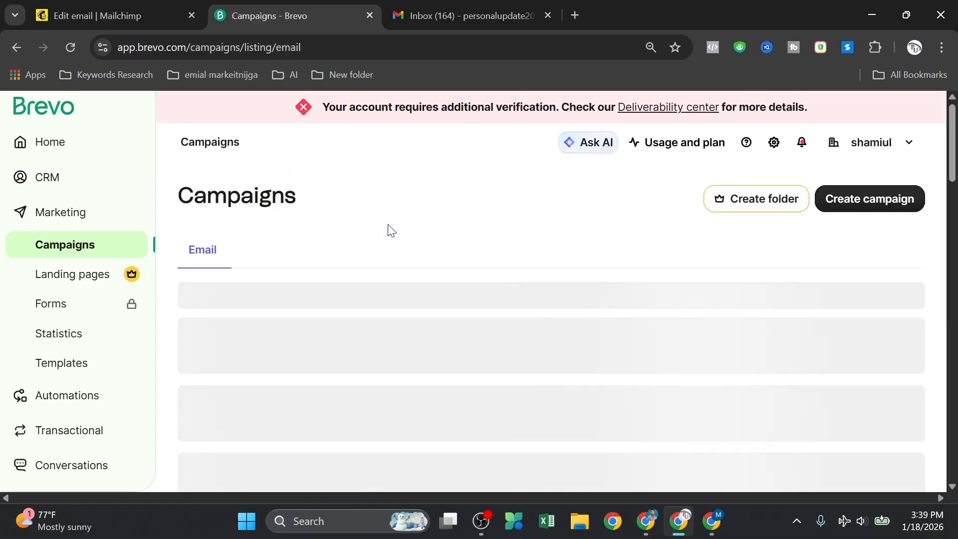
left_click(855, 199)
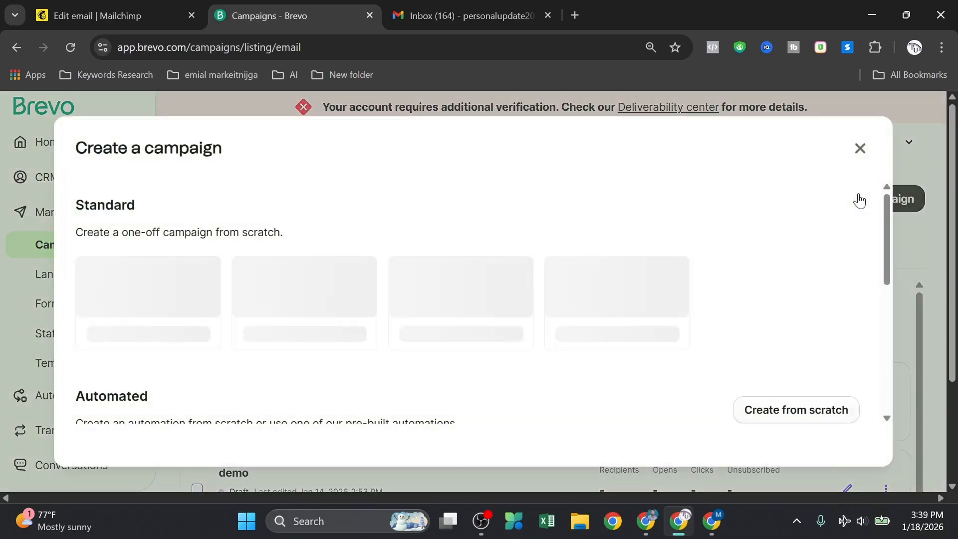
left_click(158, 333)
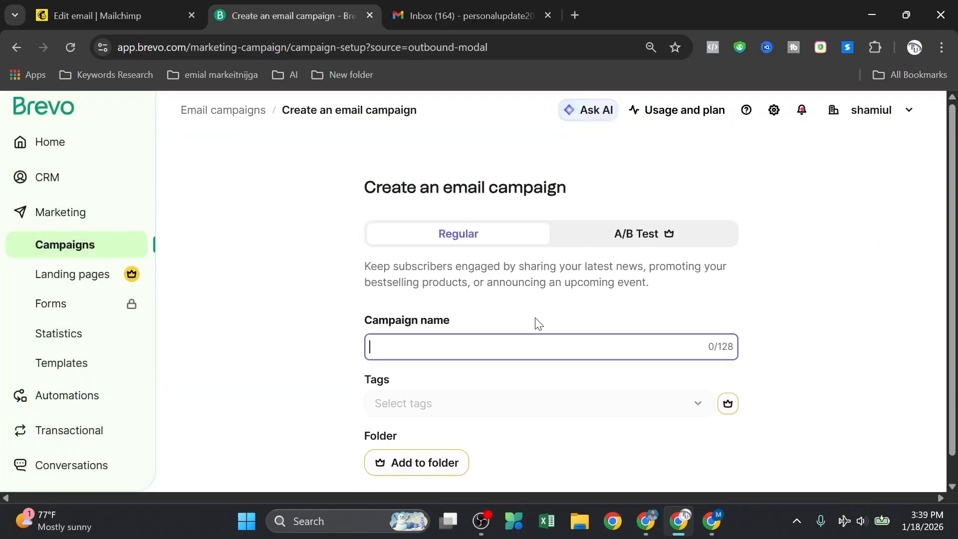
scroll(539, 324, "down", 1)
left_click(429, 319)
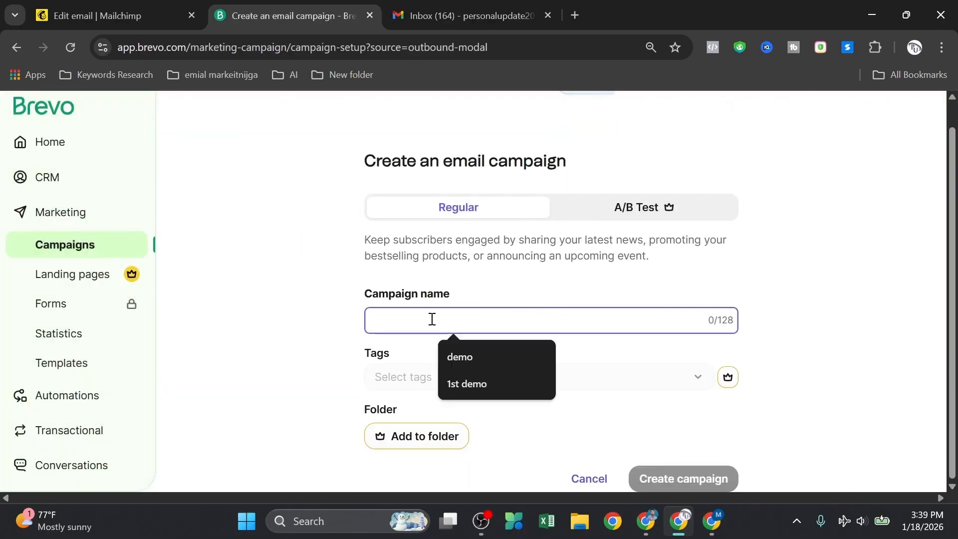
left_click(460, 383)
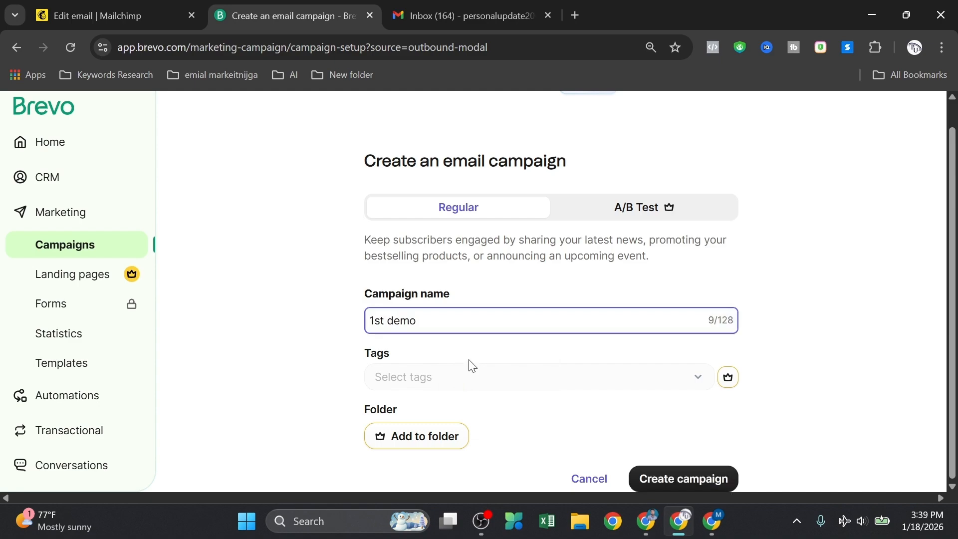
type("21")
scroll(499, 319, "up", 1)
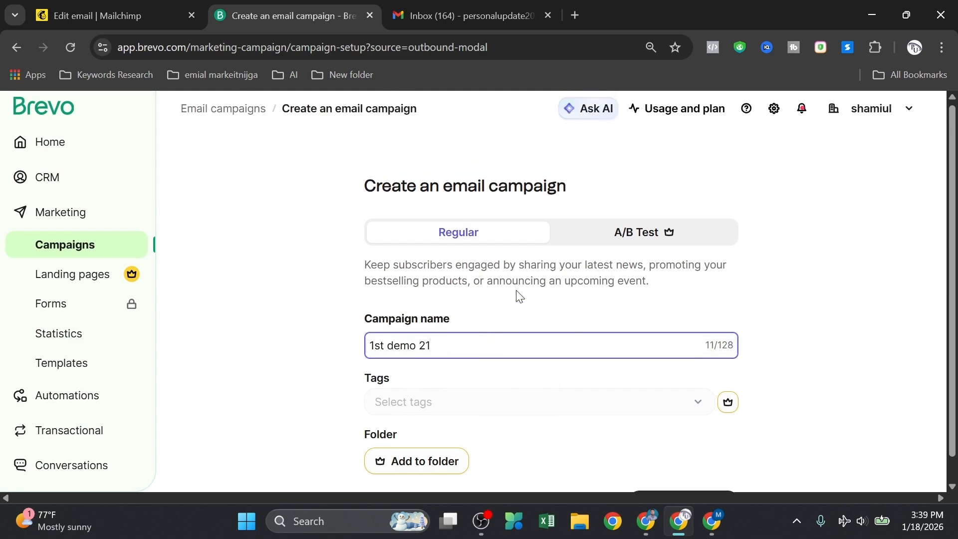
Examine the A/B Test variant of the campaign setup, compare it with Regular, and leave the campaign type on Regular
left_click(607, 233)
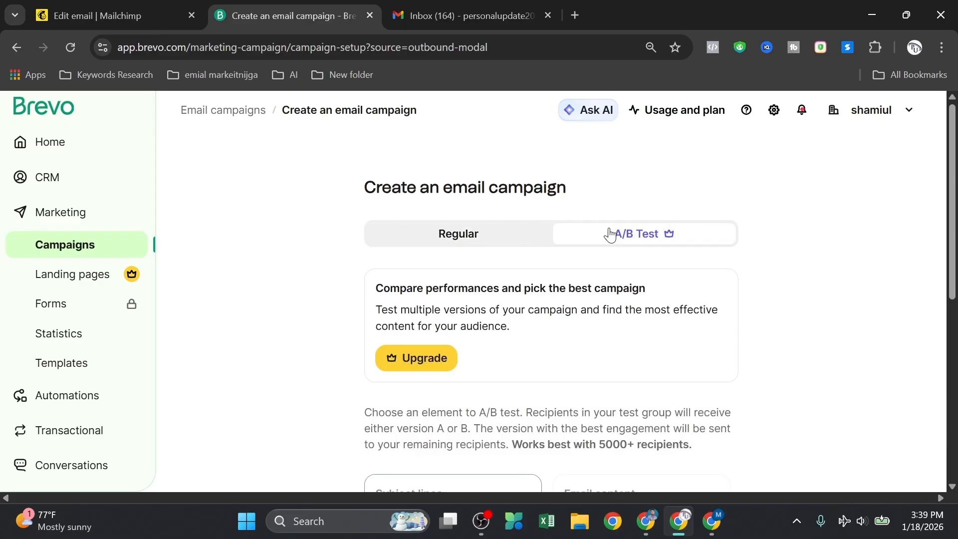
scroll(564, 278, "down", 3)
scroll(565, 278, "down", 2)
scroll(516, 336, "up", 5)
left_click(452, 234)
scroll(452, 359, "down", 1)
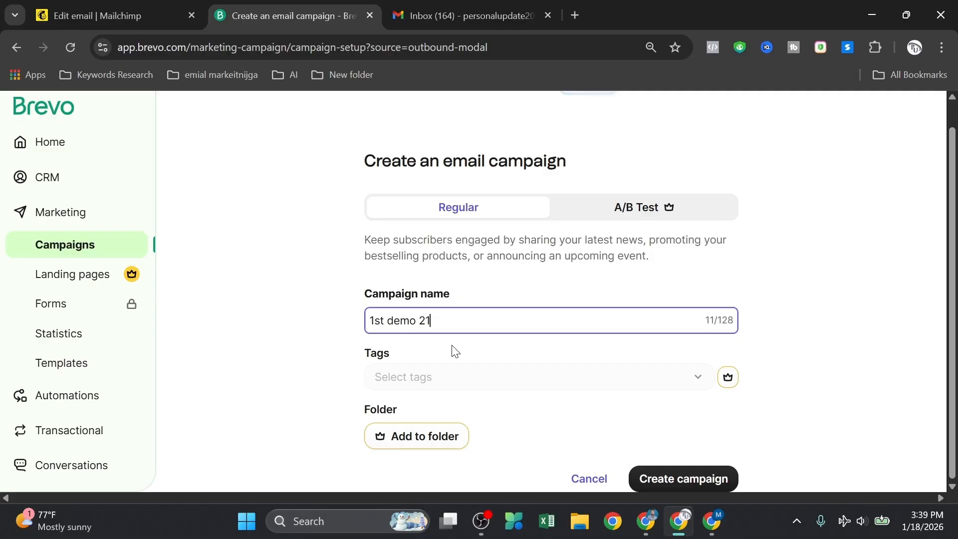
left_click(694, 210)
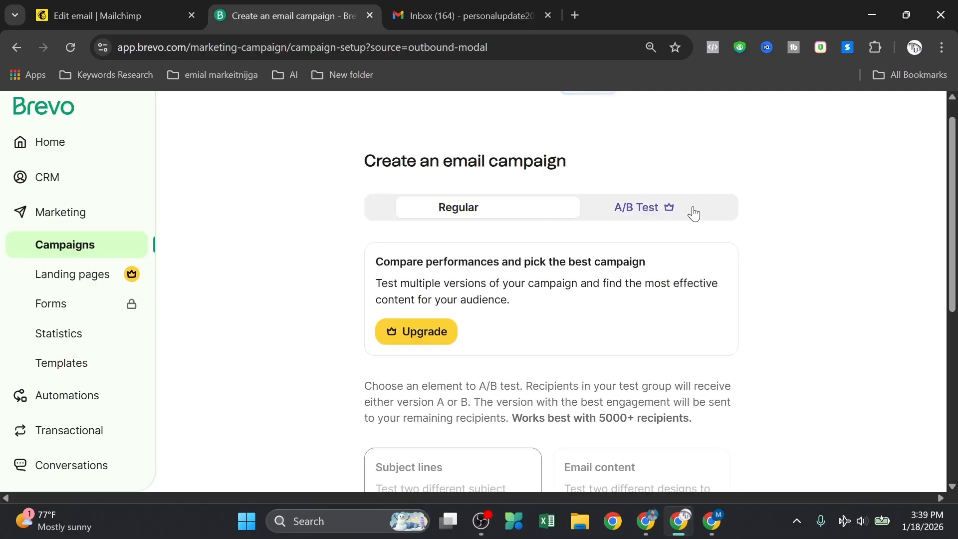
left_click(505, 213)
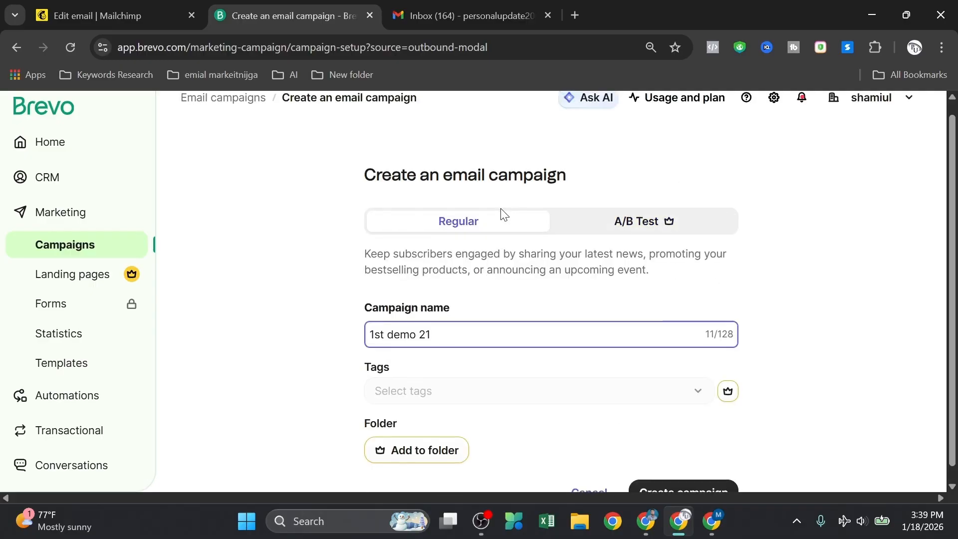
Create the regular email campaign with the entered name "1st demo 21"
scroll(503, 214, "down", 1)
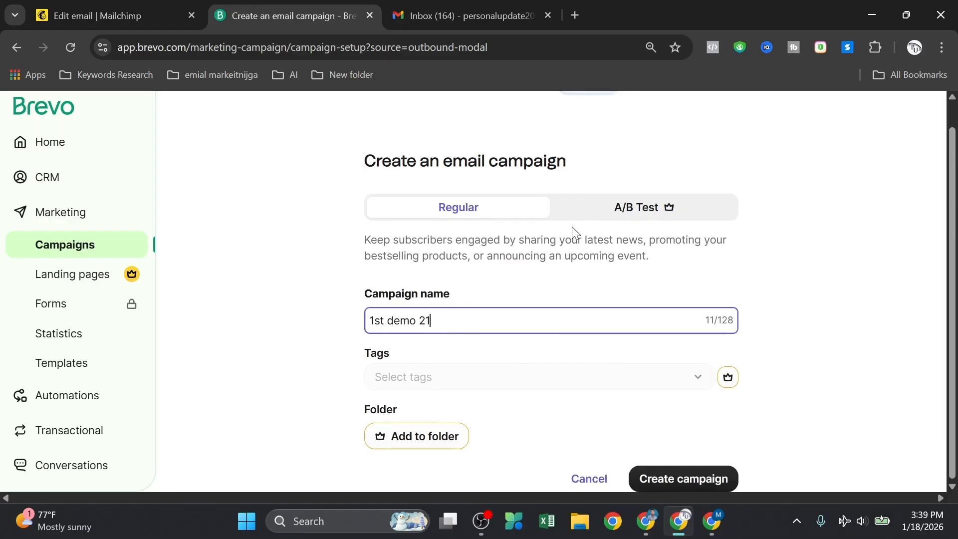
left_click(703, 478)
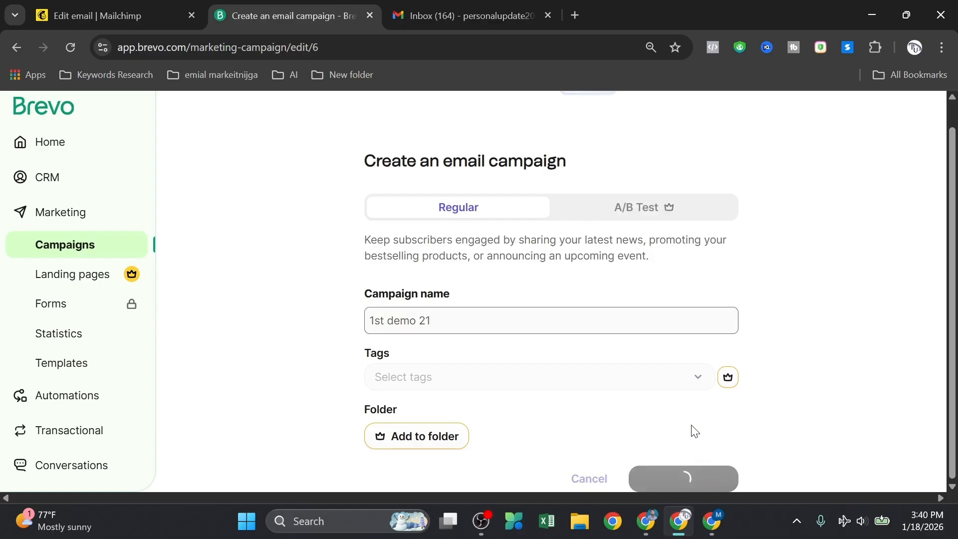
Examine the new campaign's setup sections, from the sender address through recipients, subject, design and additional settings
scroll(369, 207, "down", 2)
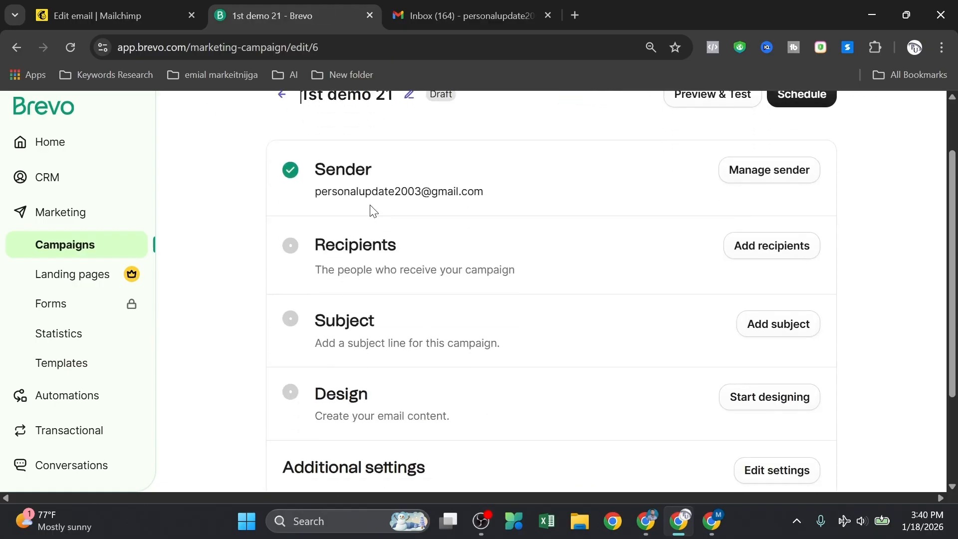
scroll(369, 208, "up", 2)
scroll(378, 255, "down", 3)
scroll(377, 249, "down", 1)
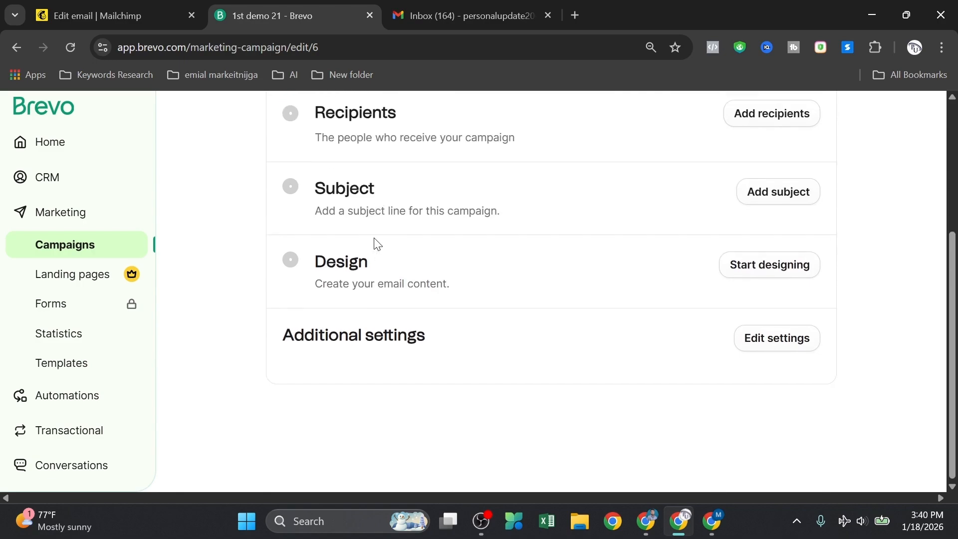
scroll(471, 324, "up", 4)
scroll(538, 281, "down", 4)
scroll(497, 284, "up", 3)
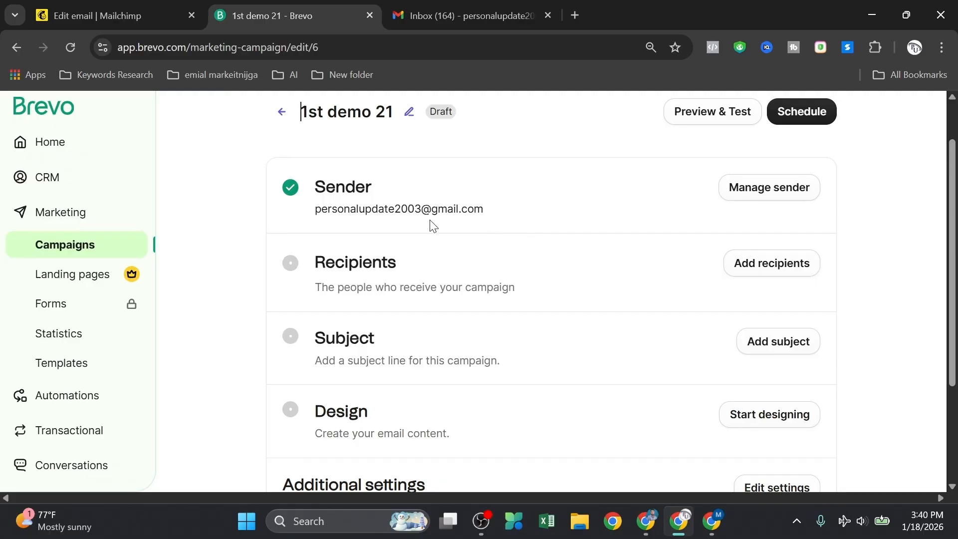
left_click_drag(320, 210, 493, 208)
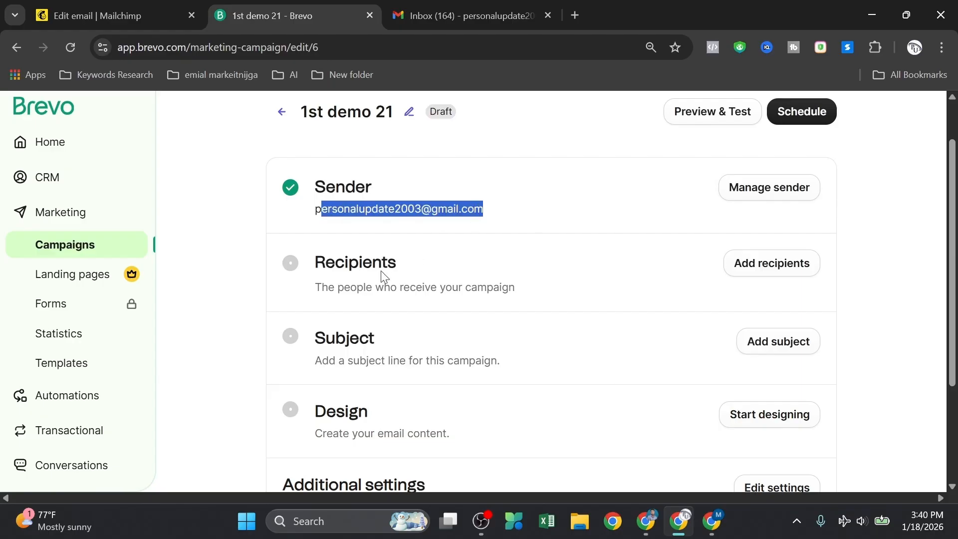
Set the campaign's recipients to the list "Your first list #2" from "Your First Folder" and save them
left_click(773, 270)
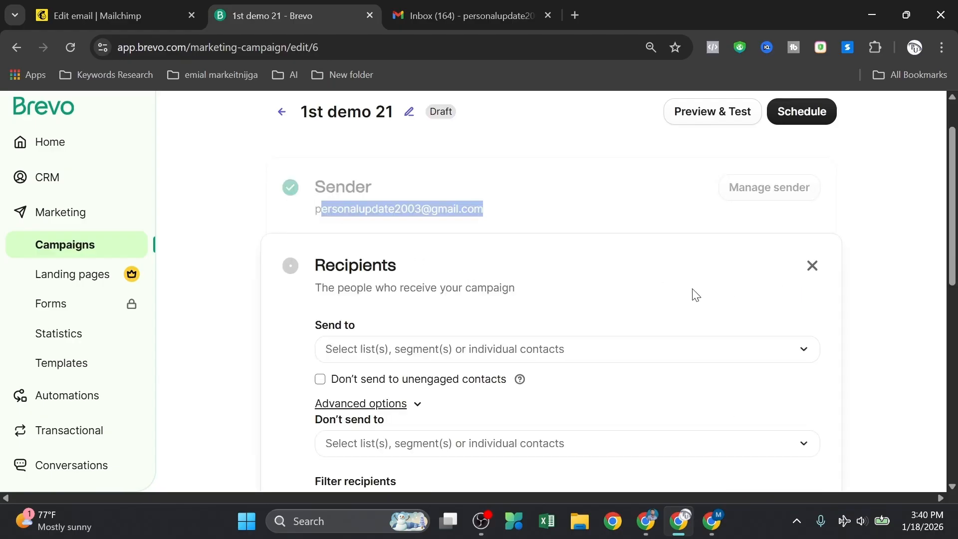
left_click(378, 350)
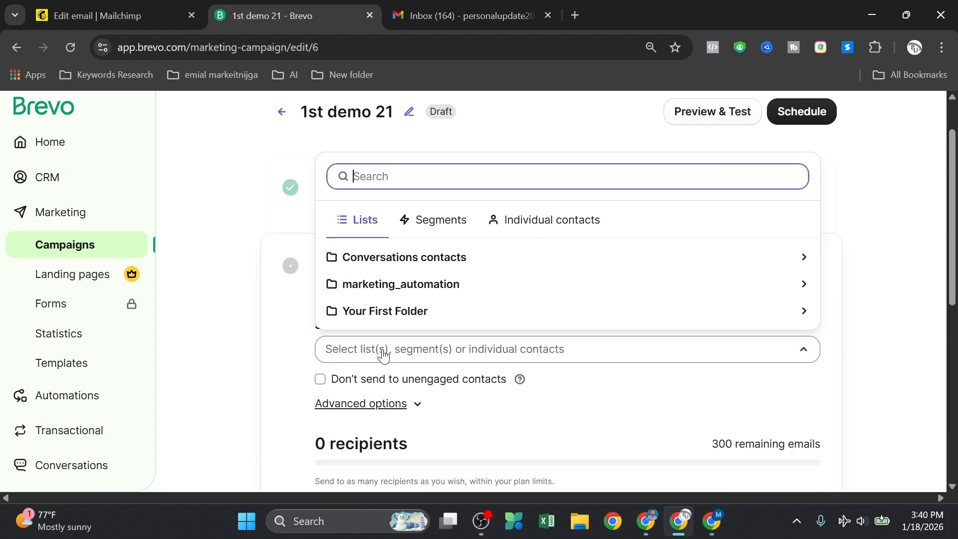
left_click(379, 314)
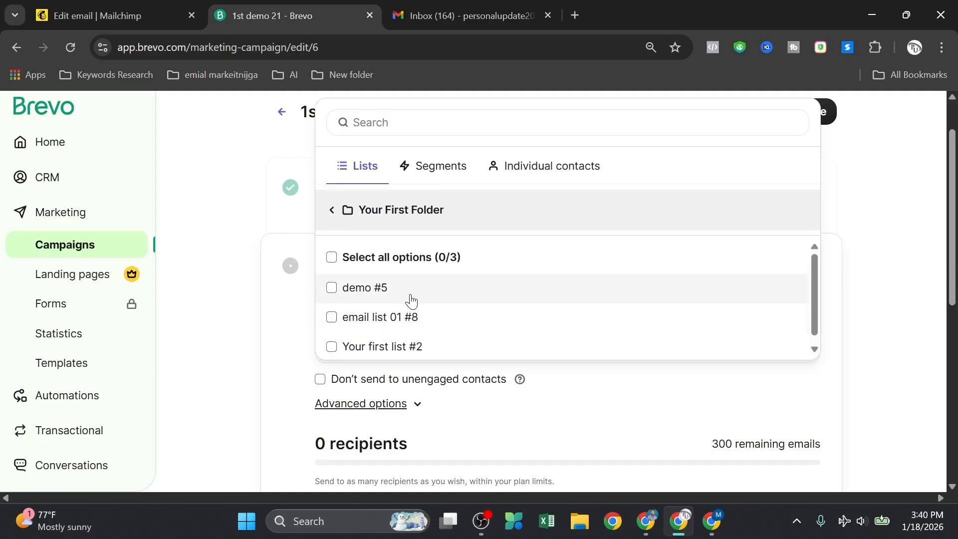
scroll(411, 295, "down", 1)
left_click(368, 337)
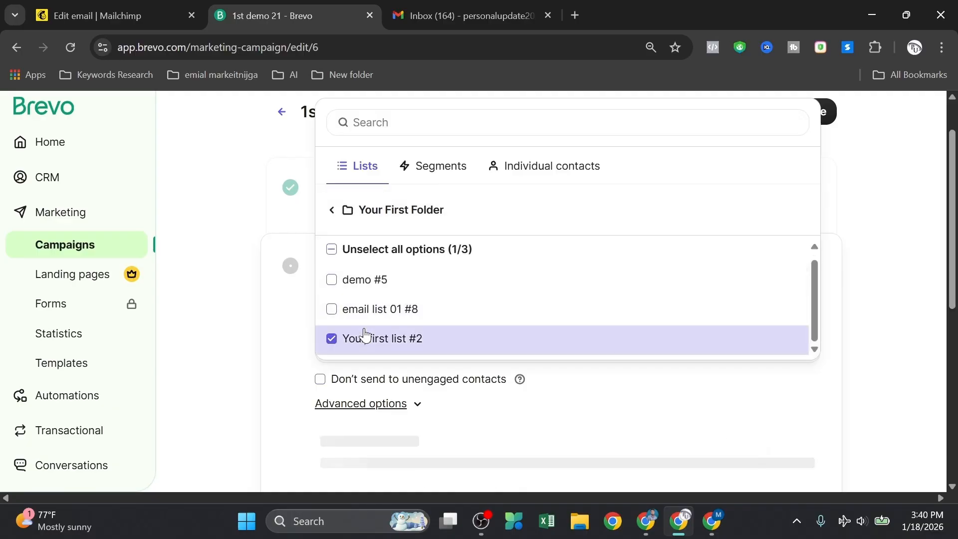
scroll(435, 303, "up", 1)
left_click(283, 314)
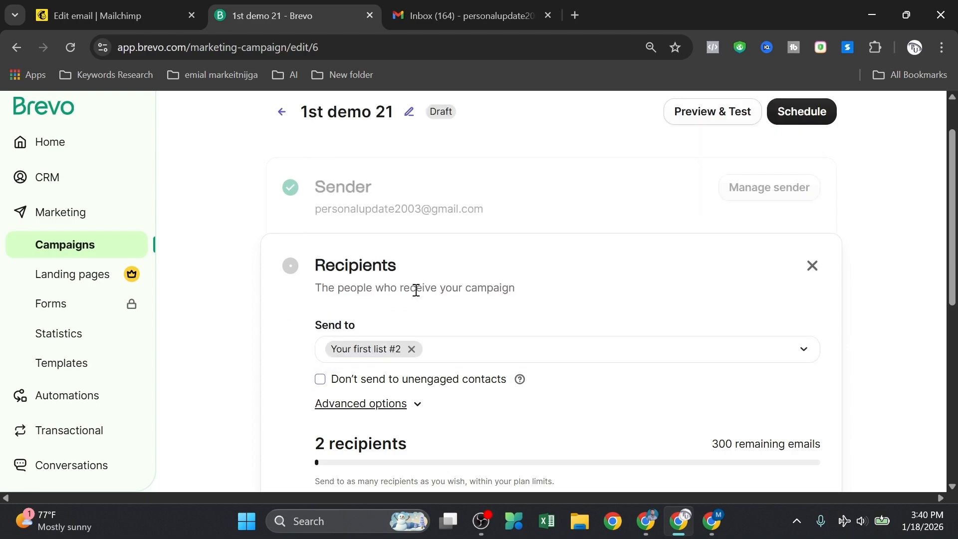
scroll(464, 309, "down", 2)
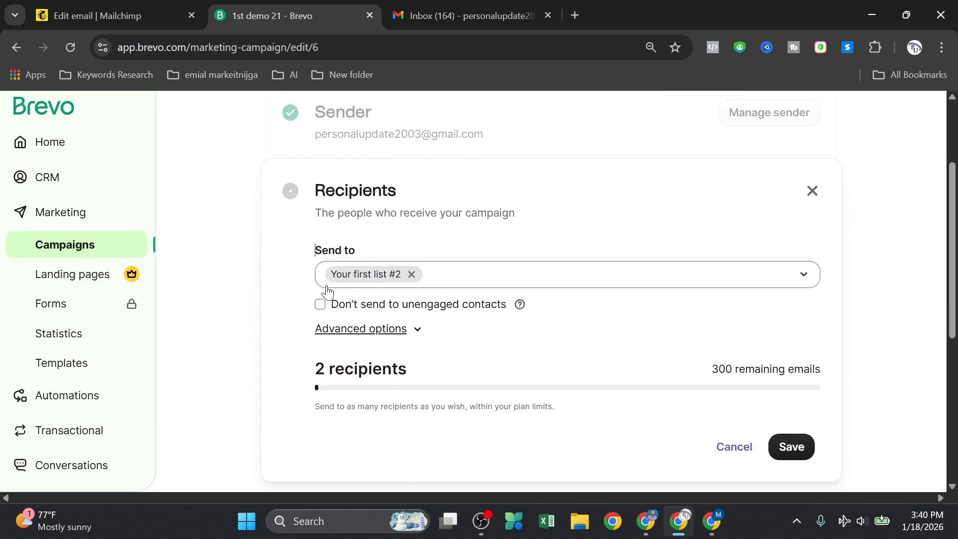
scroll(335, 321, "down", 3)
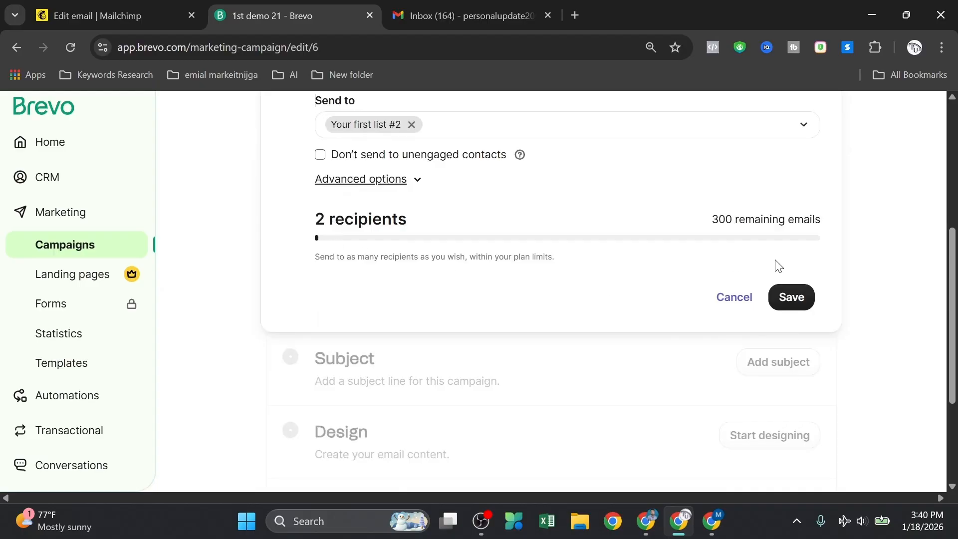
left_click(799, 297)
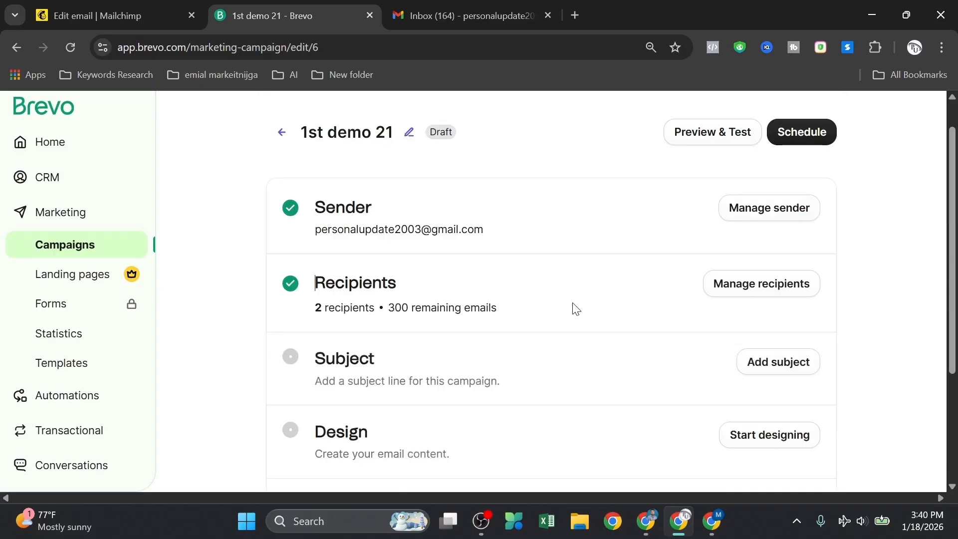
Enter the subject line "get 15% off" and the preview text "limited offer for new year", and check them in the inbox preview
left_click(774, 290)
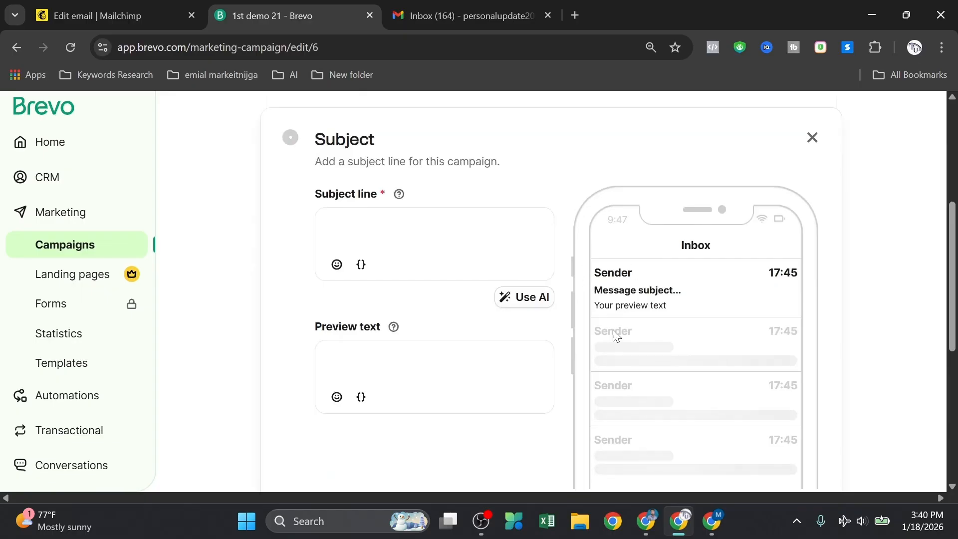
left_click(363, 220)
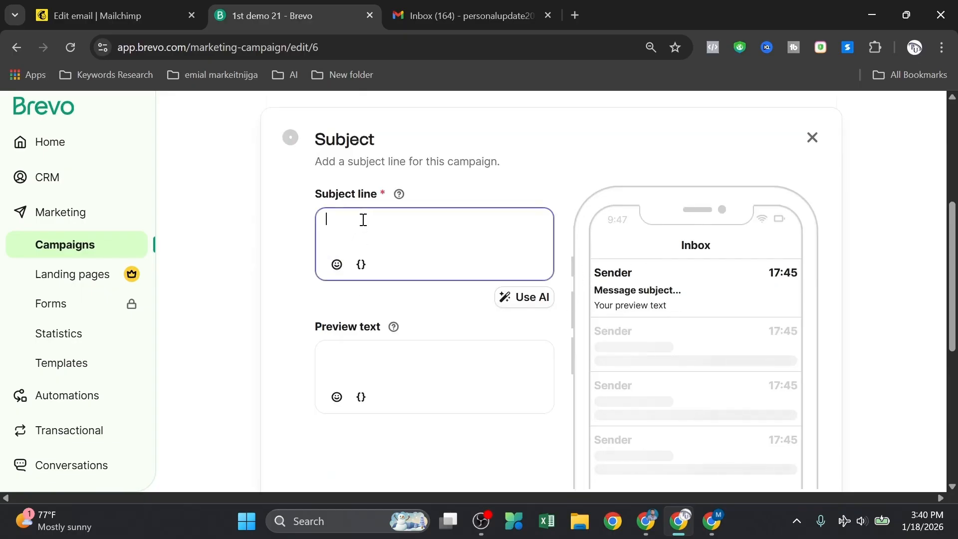
type("get 15% off")
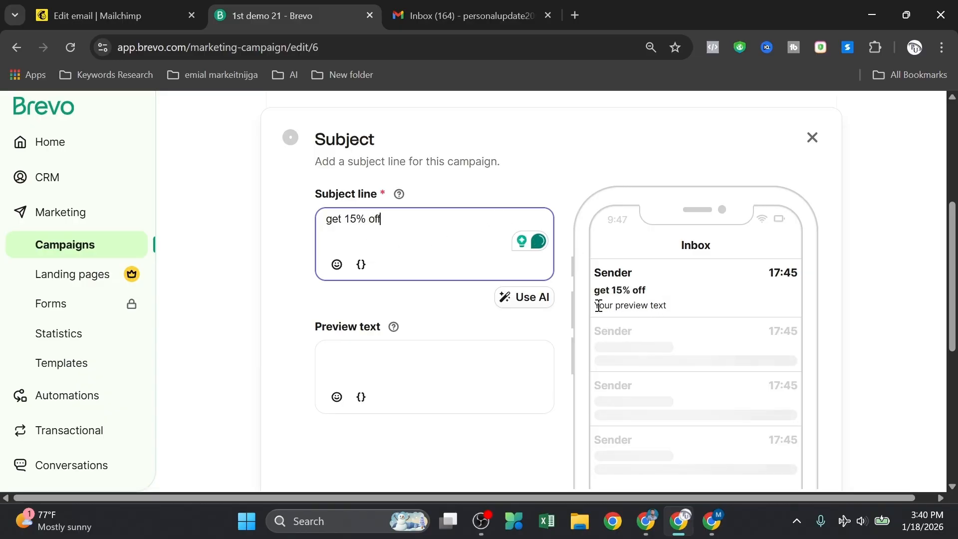
left_click(353, 348)
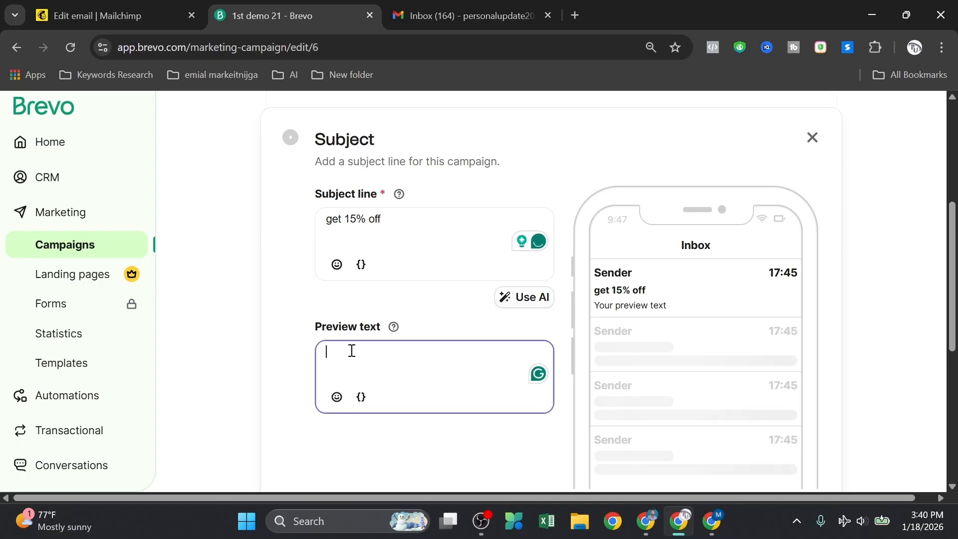
type("limited offer fo")
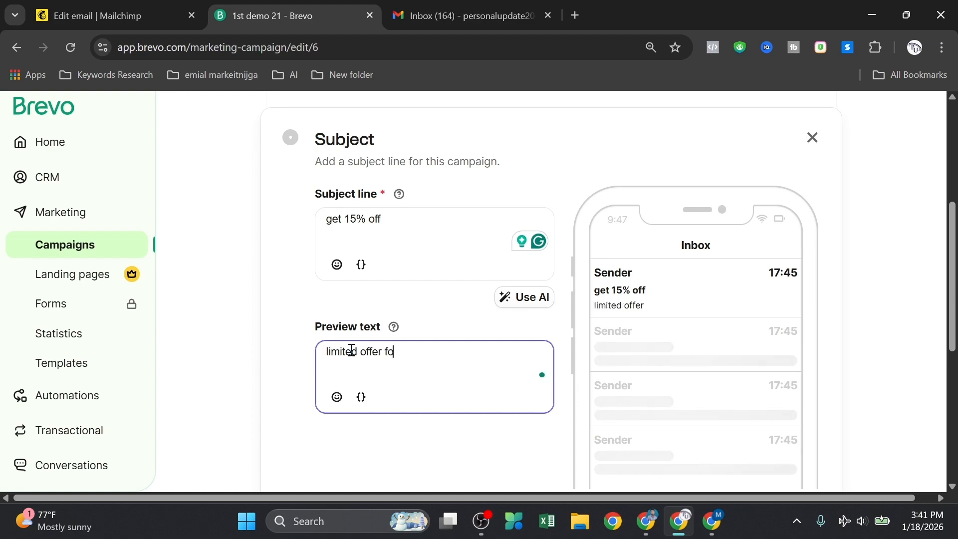
type("w year")
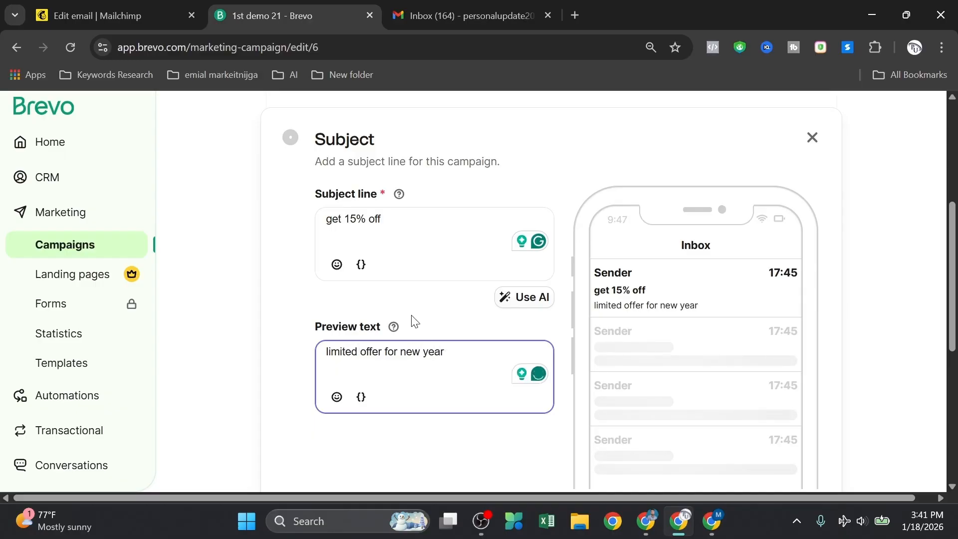
left_click_drag(605, 305, 804, 311)
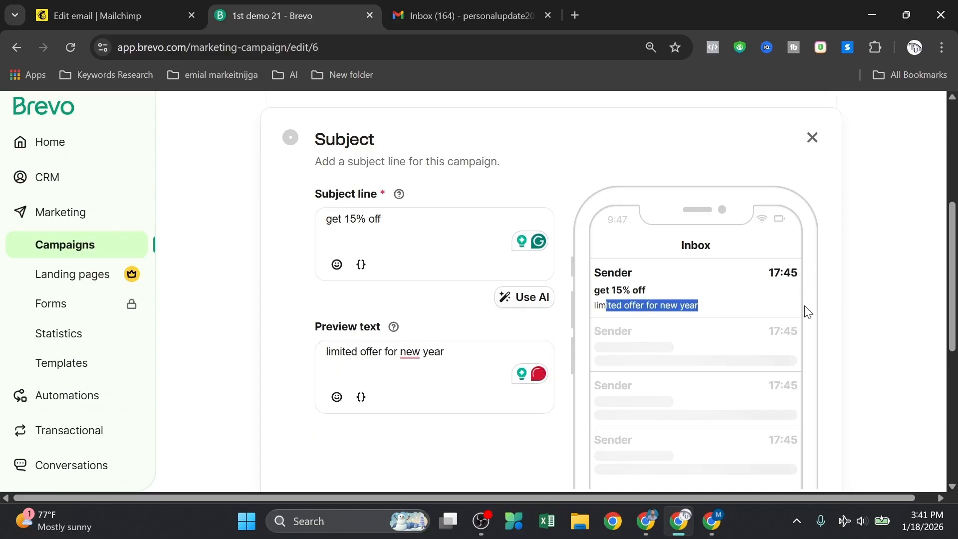
left_click(851, 305)
scroll(489, 305, "down", 2)
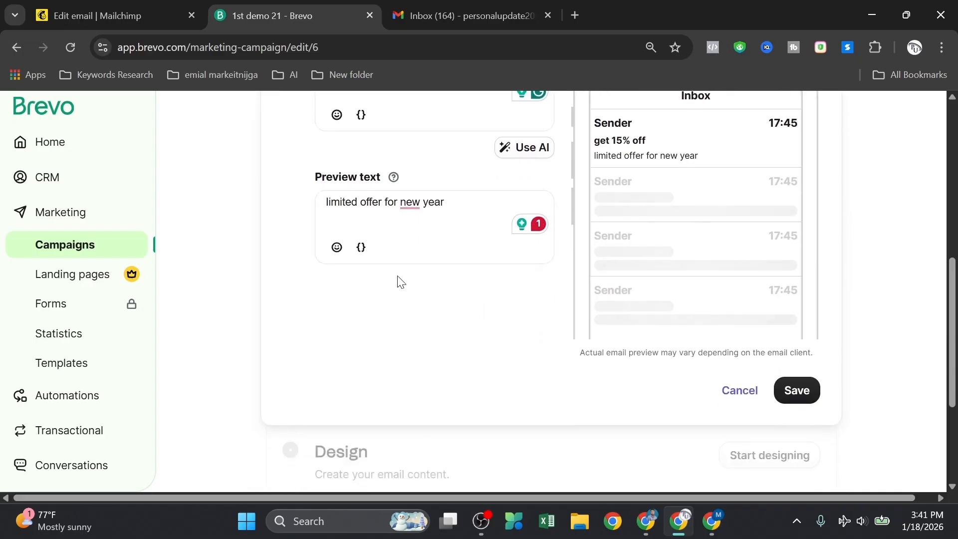
Insert the FIRSTNAME contact attribute at the beginning of the preview text
scroll(398, 279, "up", 2)
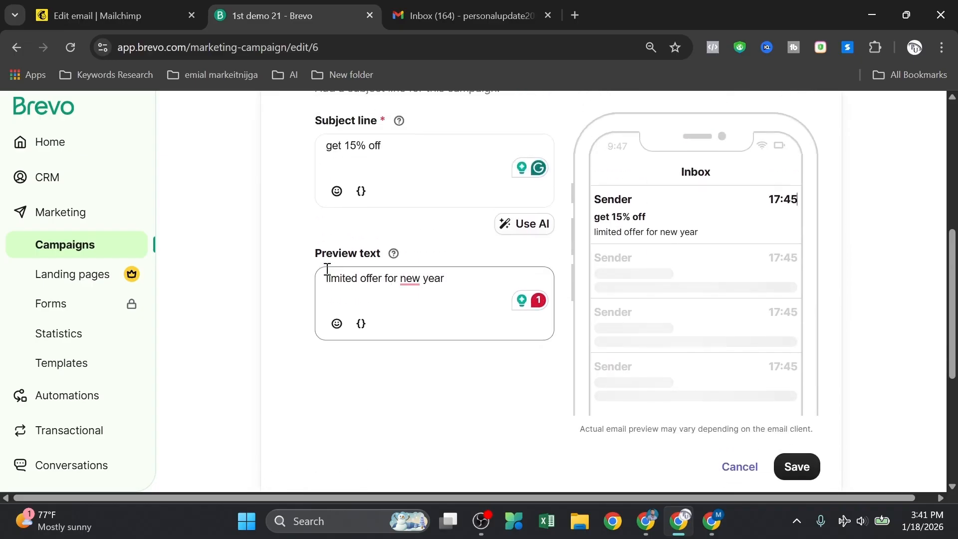
scroll(324, 274, "up", 2)
left_click(327, 350)
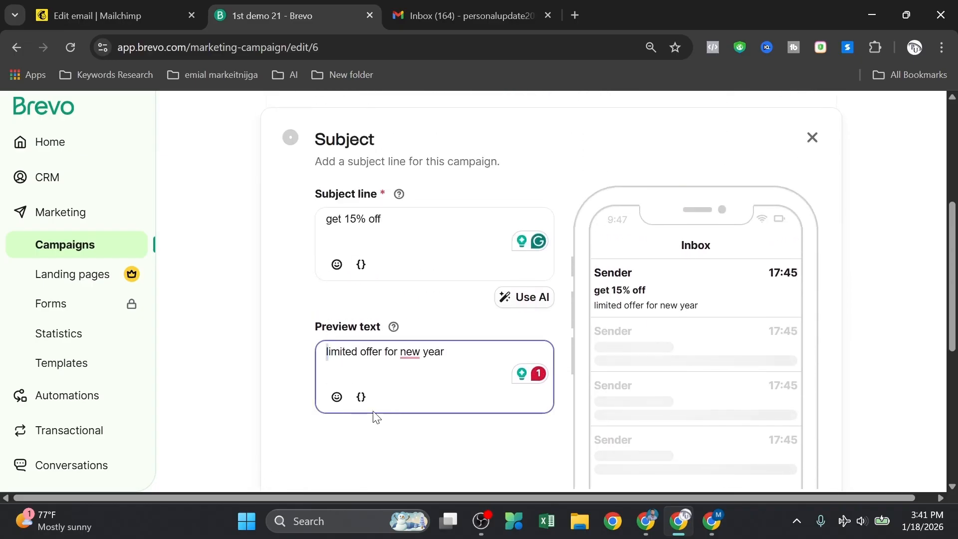
left_click(303, 365)
left_click(329, 350)
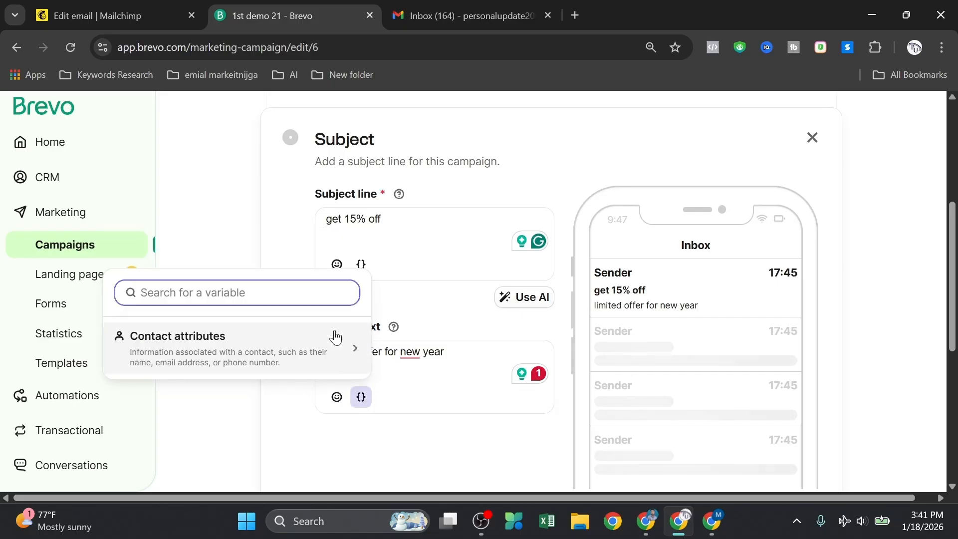
left_click(315, 344)
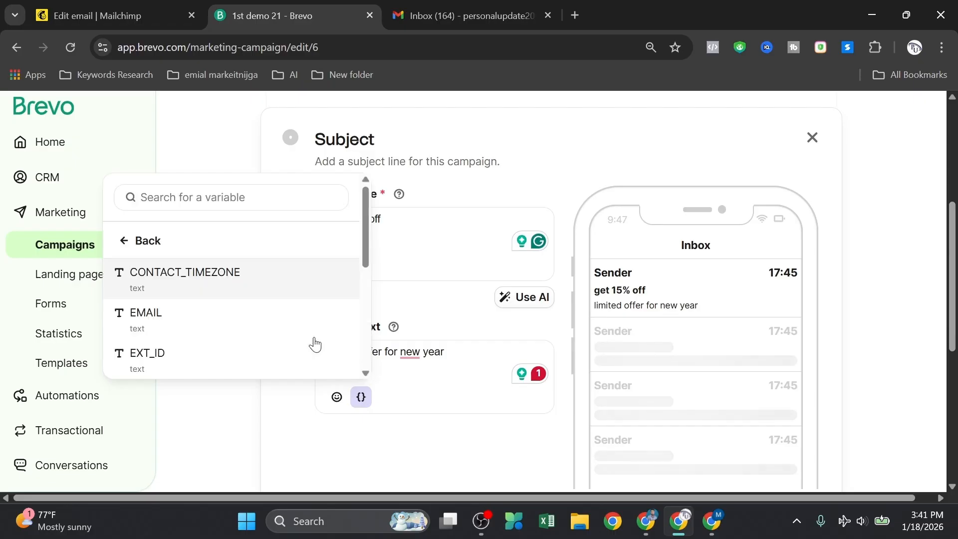
scroll(216, 292, "down", 2)
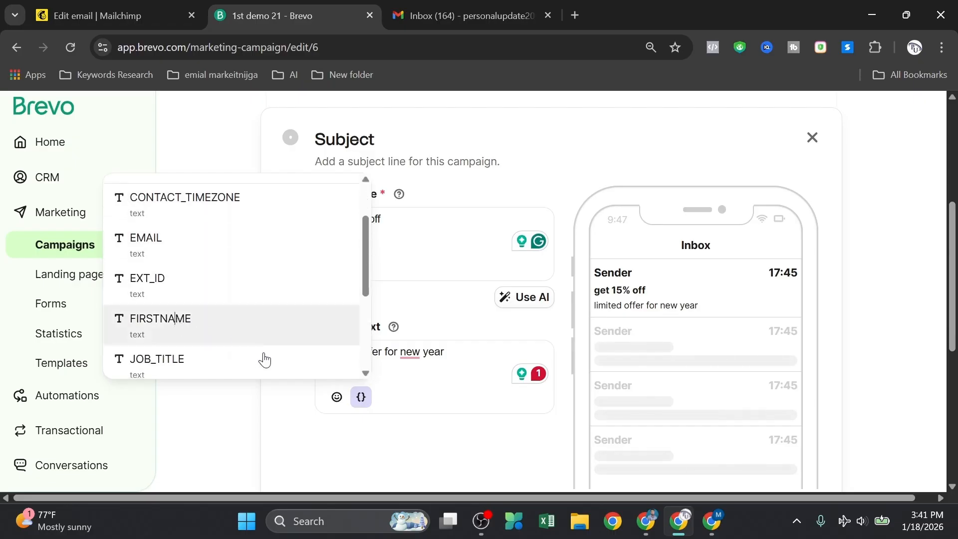
left_click(293, 340)
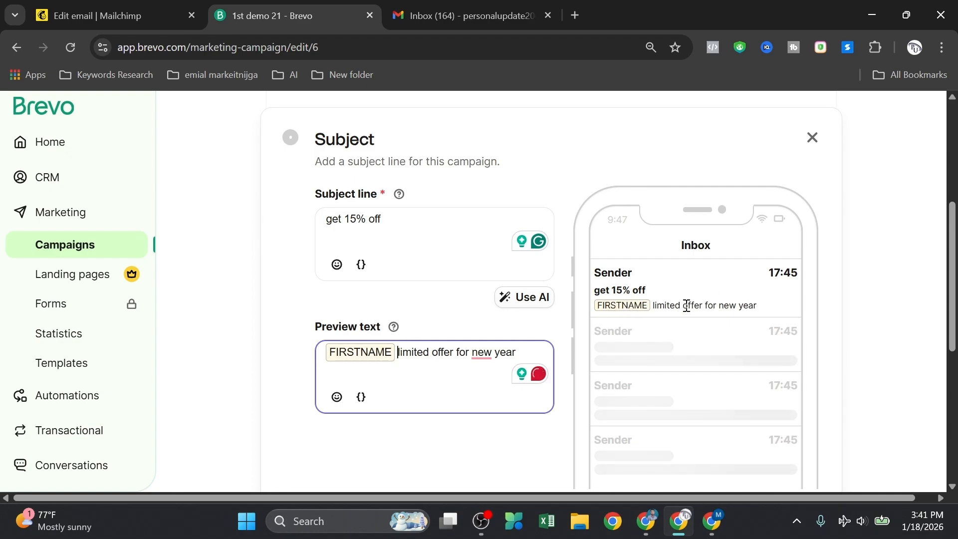
Review the subject section of the campaign and save the subject line and preview text
scroll(615, 319, "down", 1)
scroll(615, 319, "down", 3)
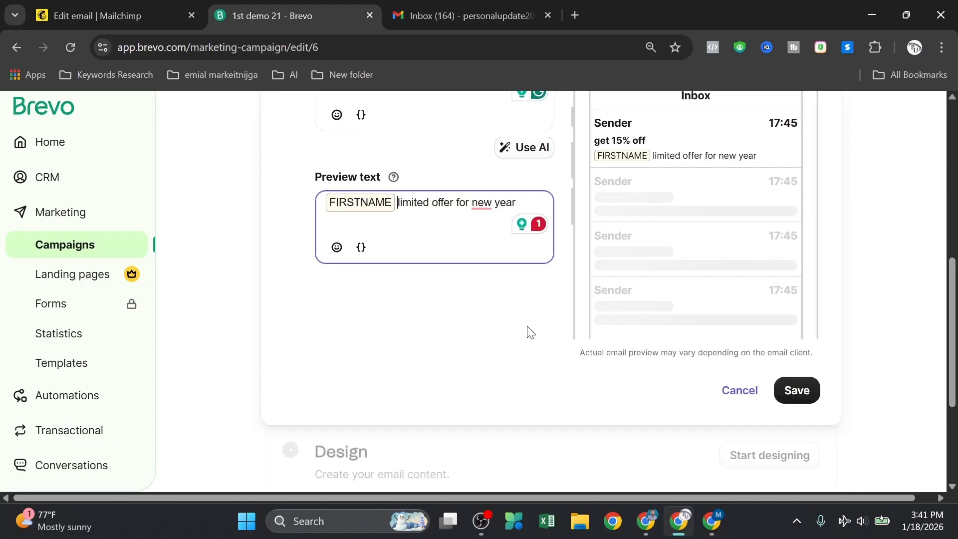
scroll(530, 332, "up", 8)
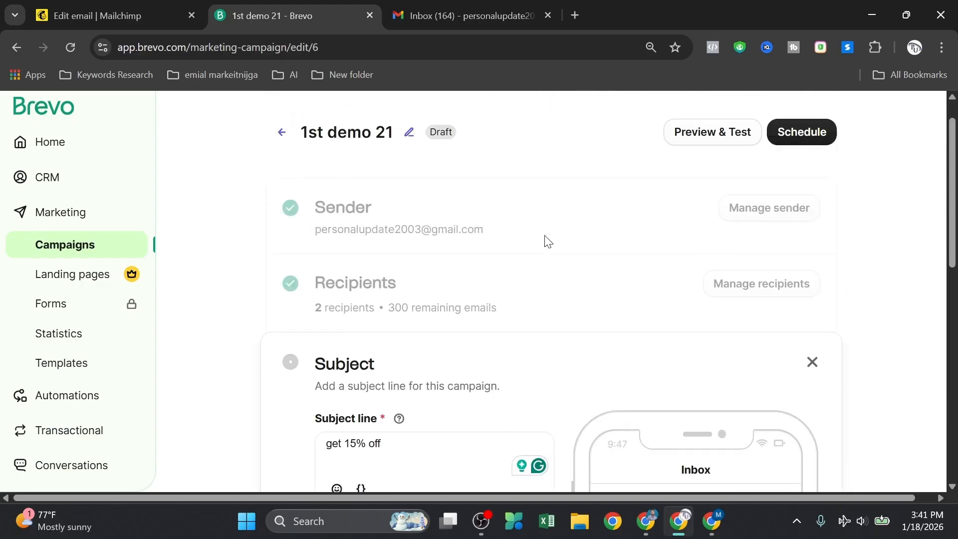
scroll(578, 361, "down", 8)
left_click(797, 200)
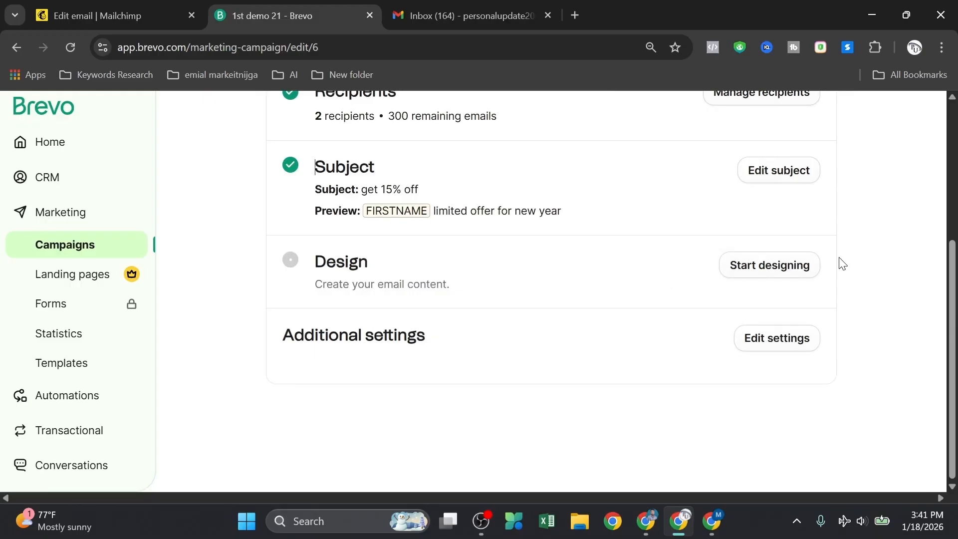
Start the email design from saved template #2 "New template", then save it and quit the editor
left_click(783, 267)
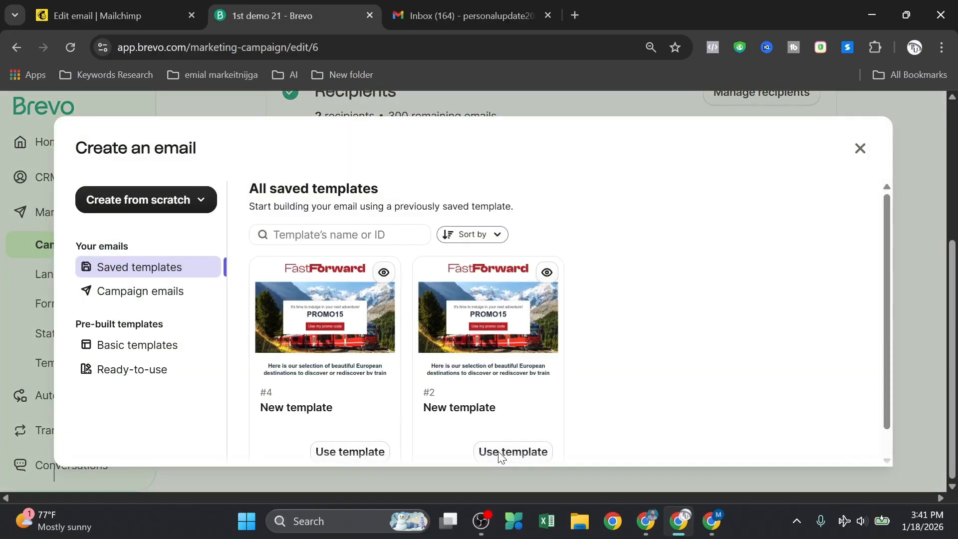
scroll(500, 455, "down", 1)
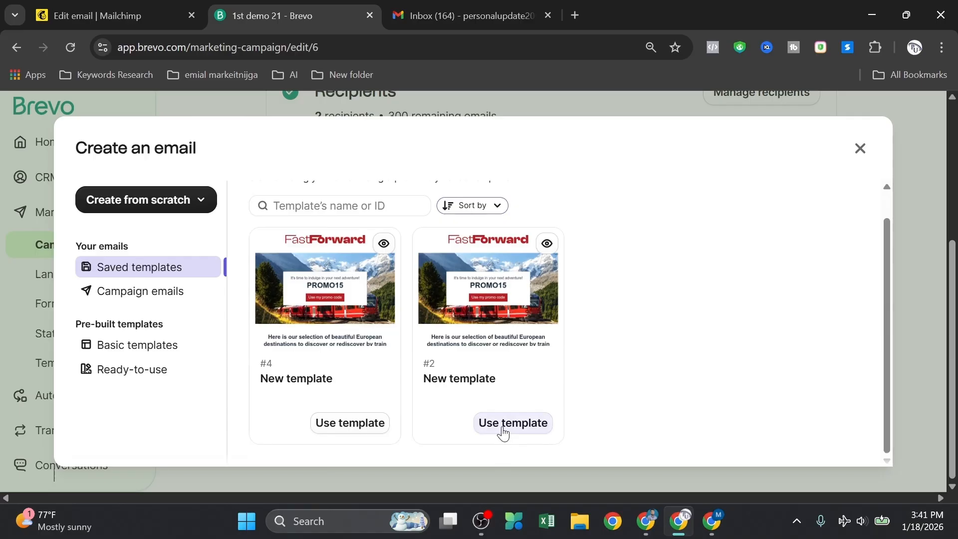
left_click(502, 429)
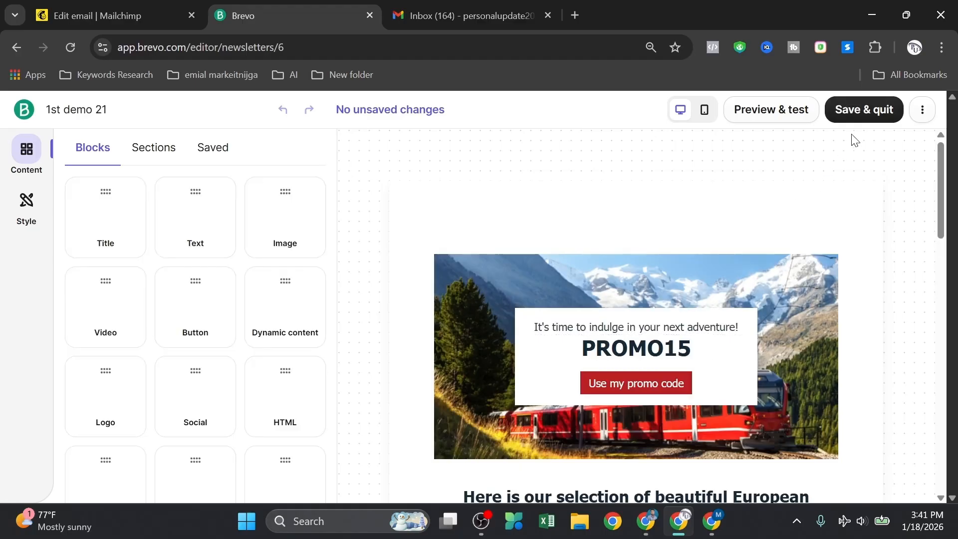
left_click(860, 111)
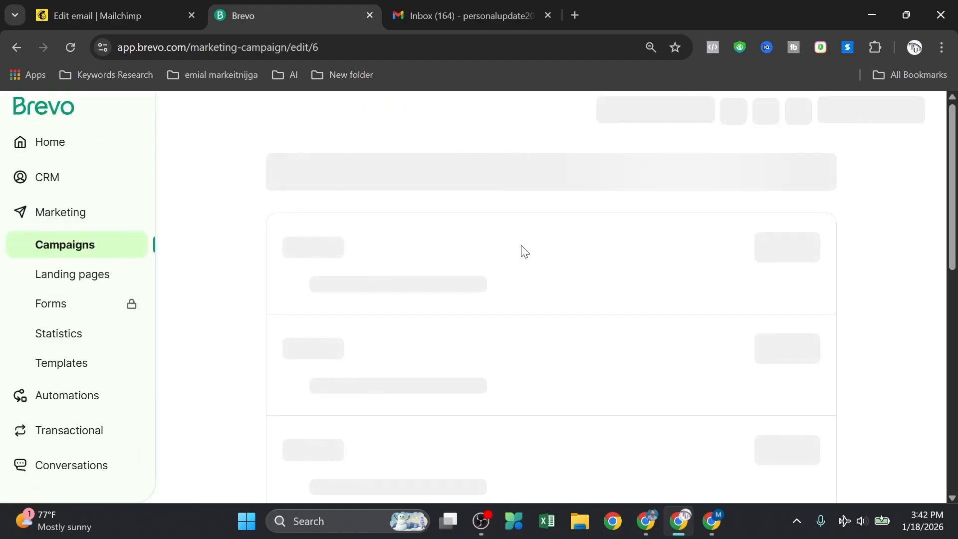
Check the design and additional settings of the "1st demo 21" campaign and try to schedule it
scroll(479, 320, "down", 10)
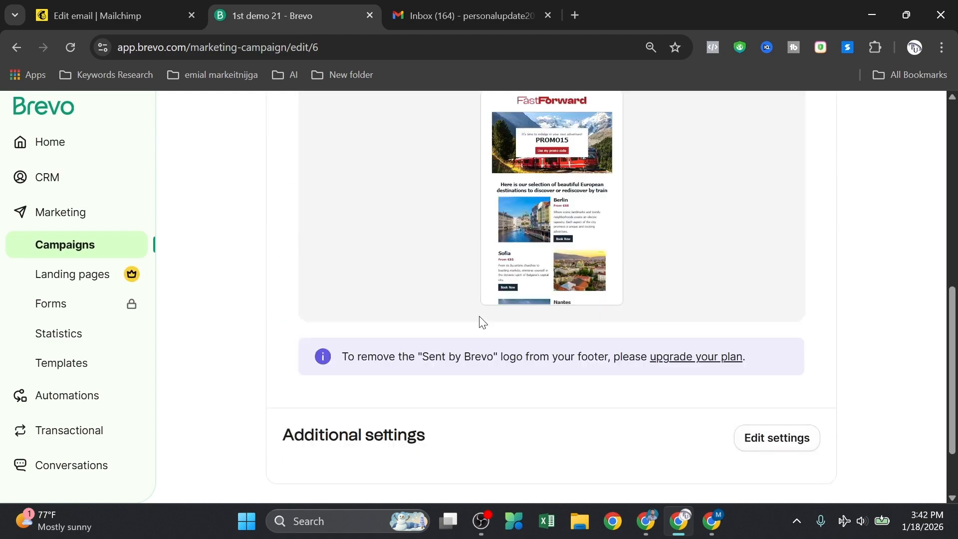
scroll(509, 327, "up", 4)
scroll(511, 325, "down", 4)
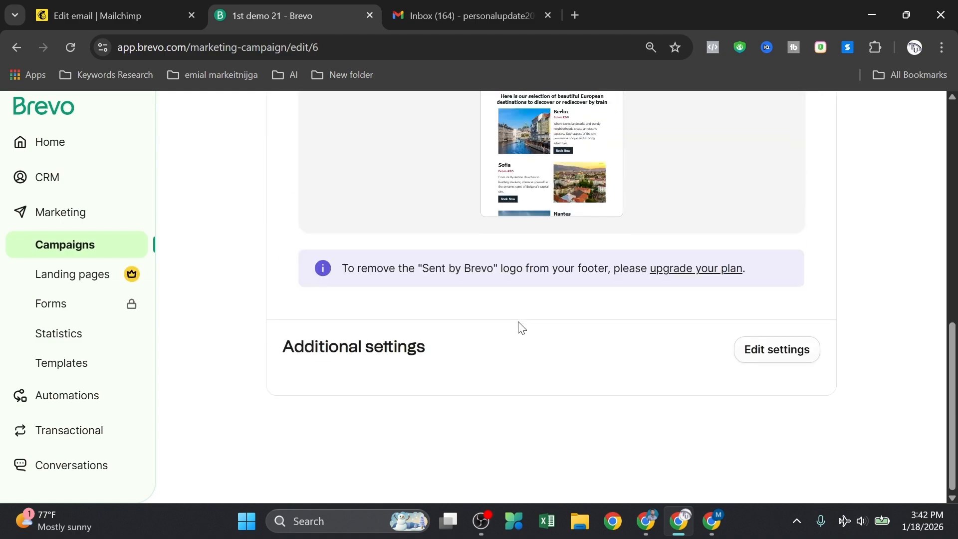
scroll(499, 344, "up", 10)
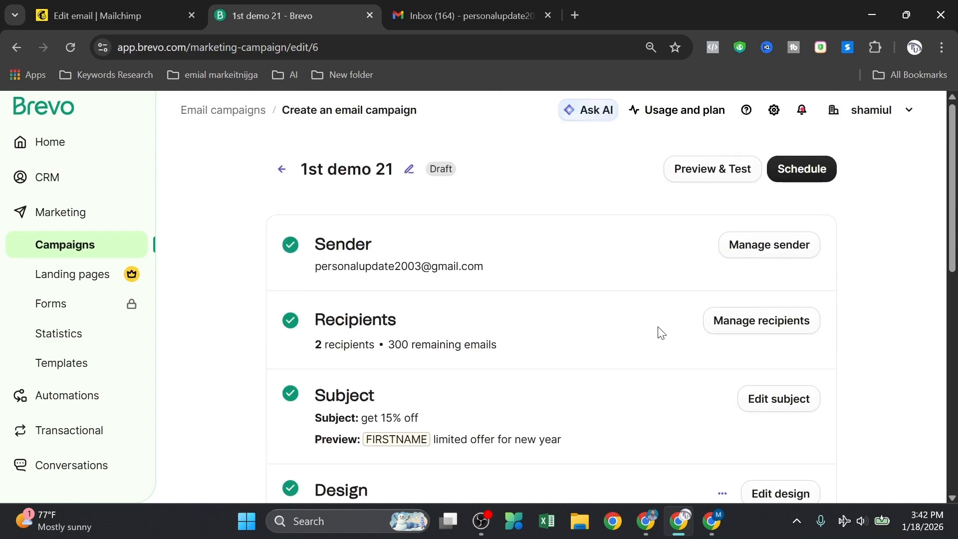
left_click(801, 172)
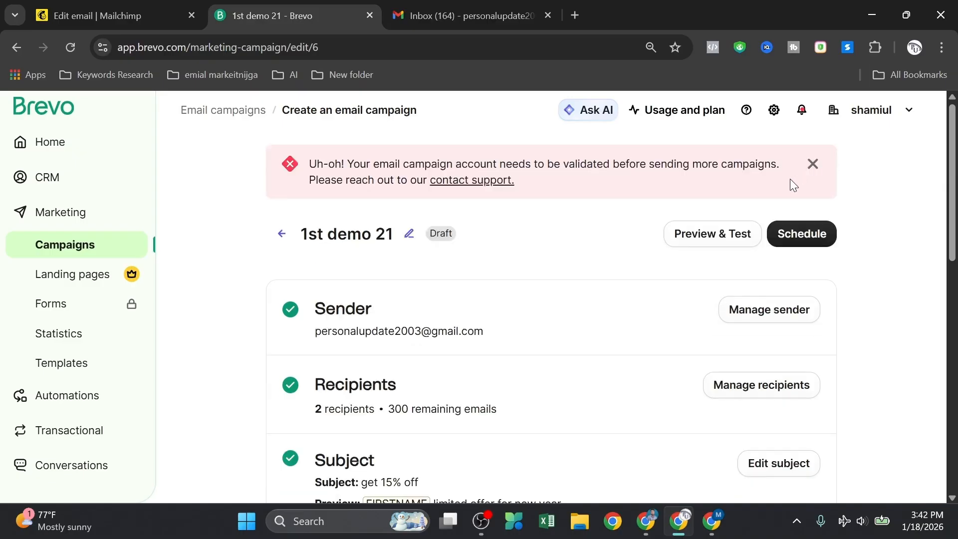
Examine the campaign's sender, recipients, subject, design preview and additional settings sections
scroll(495, 196, "down", 1)
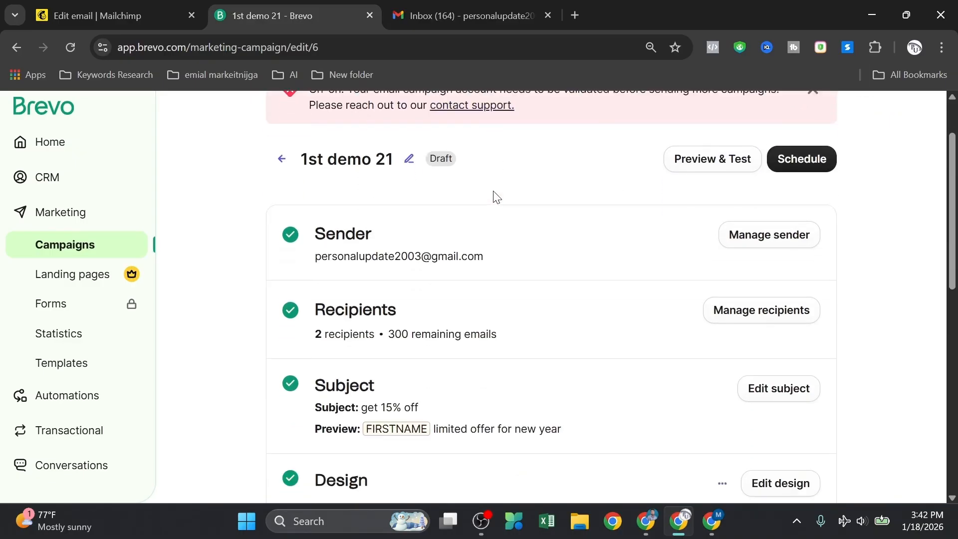
scroll(567, 231, "down", 4)
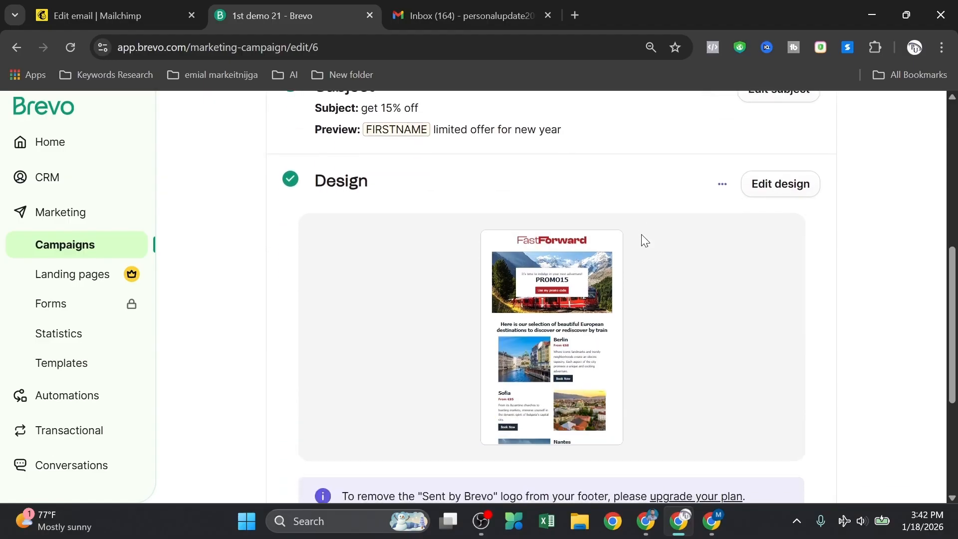
scroll(478, 300, "down", 2)
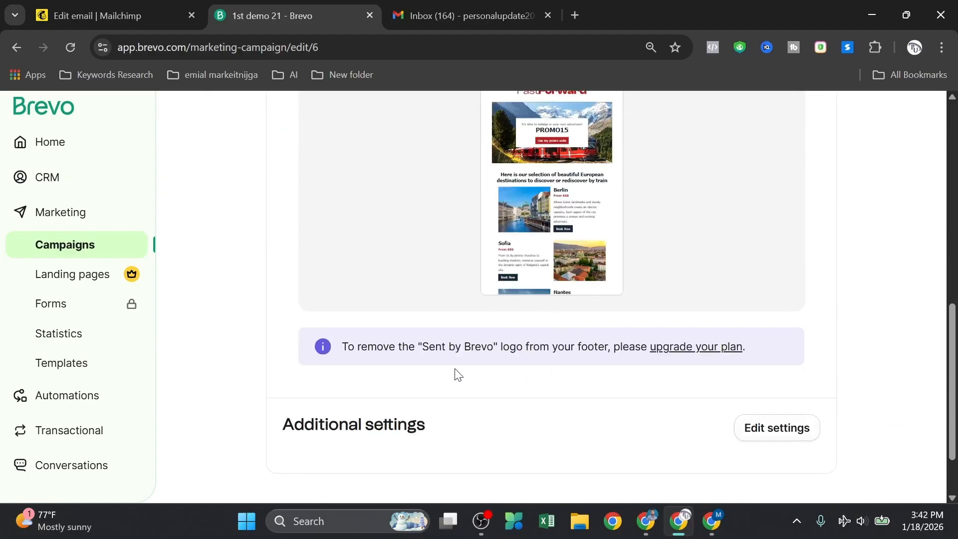
mouse_move(545, 283)
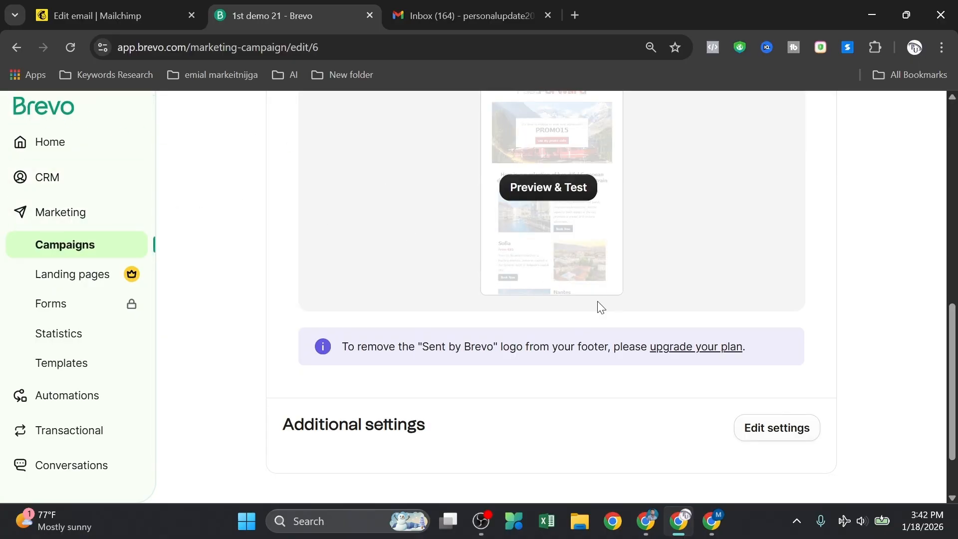
scroll(613, 337, "down", 2)
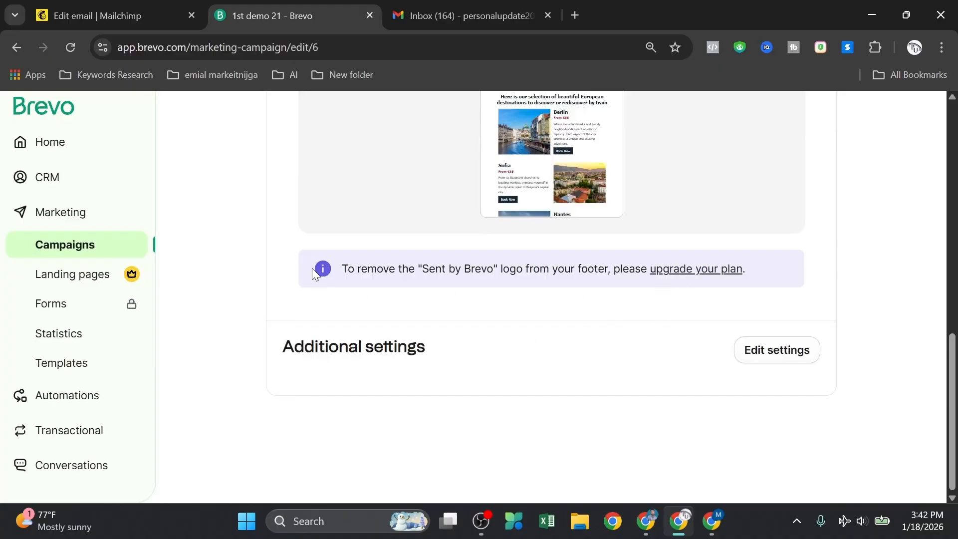
scroll(709, 266, "up", 10)
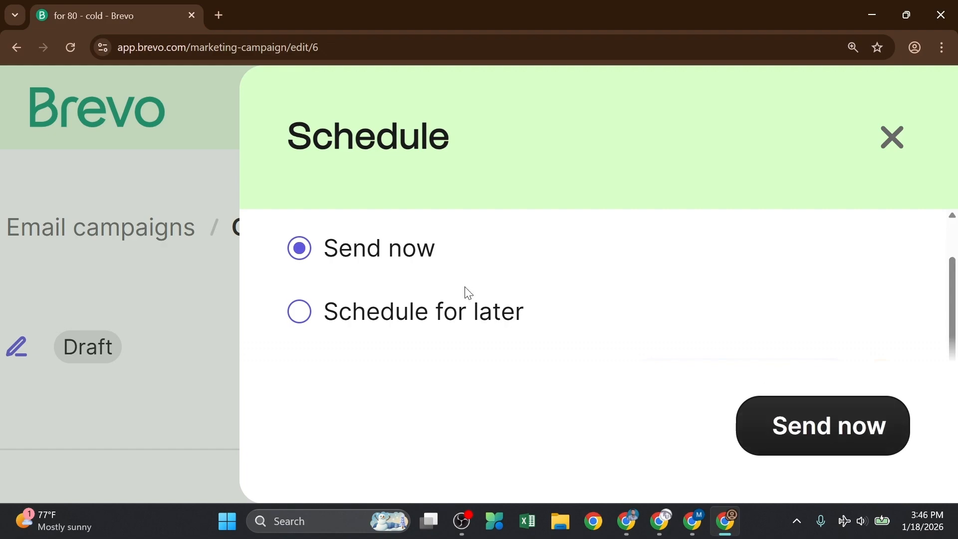
View the send-time options of the "for 80 - cold" campaign, and try again to schedule the "1st demo 21" campaign
scroll(434, 216, "up", 2)
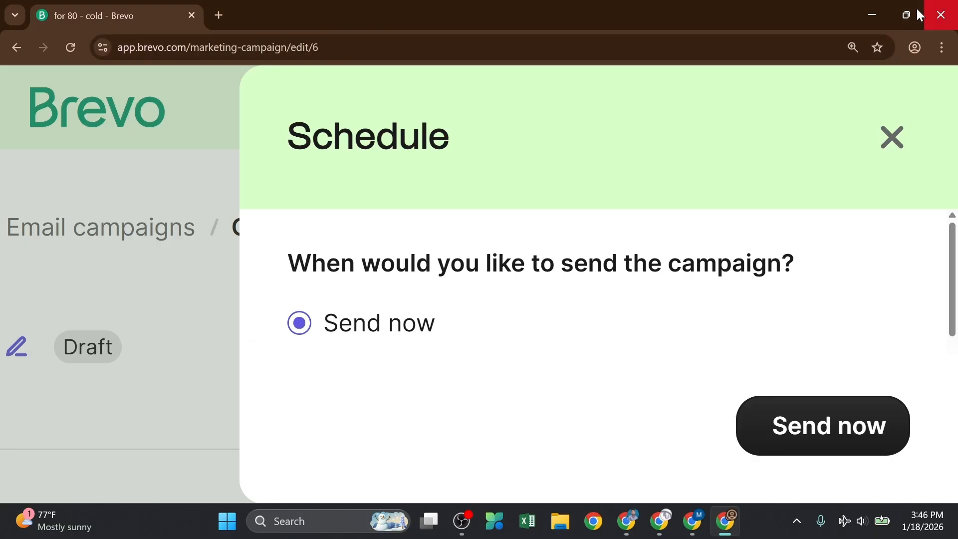
left_click(872, 15)
scroll(590, 232, "up", 7)
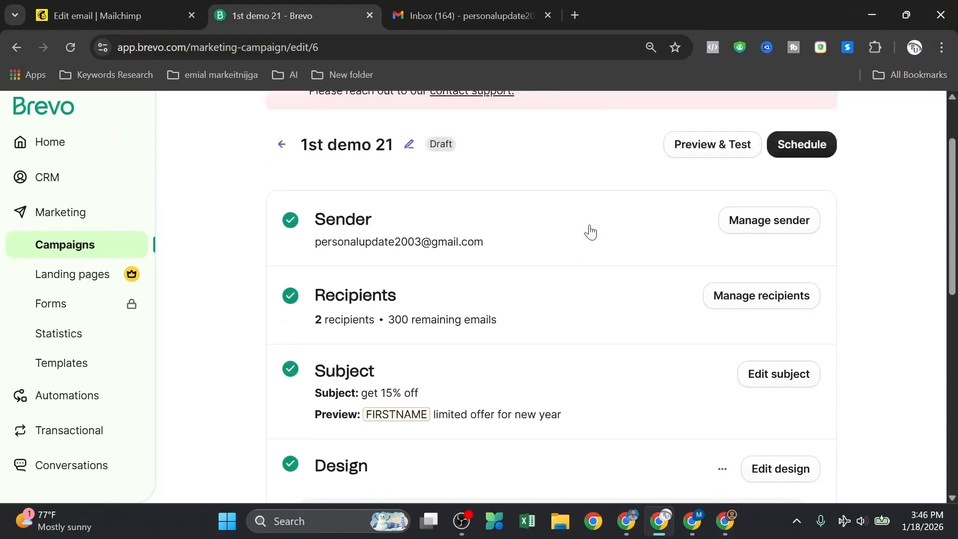
scroll(590, 232, "up", 2)
left_click(804, 235)
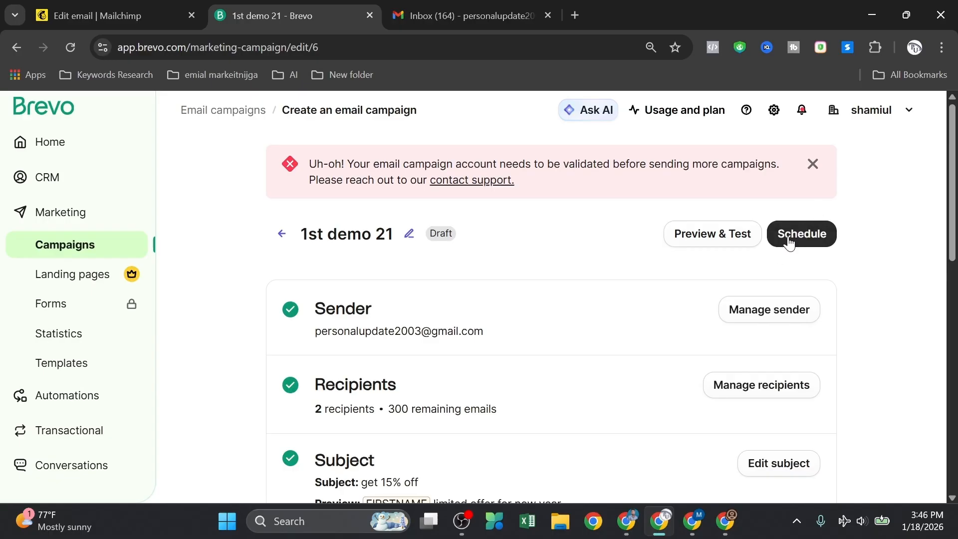
scroll(501, 202, "down", 1)
scroll(501, 202, "down", 1)
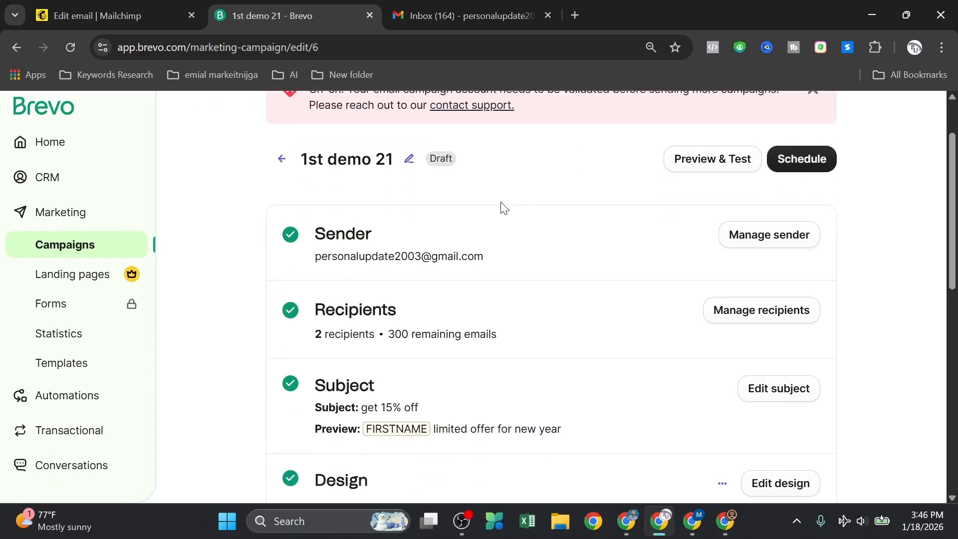
scroll(502, 208, "down", 1)
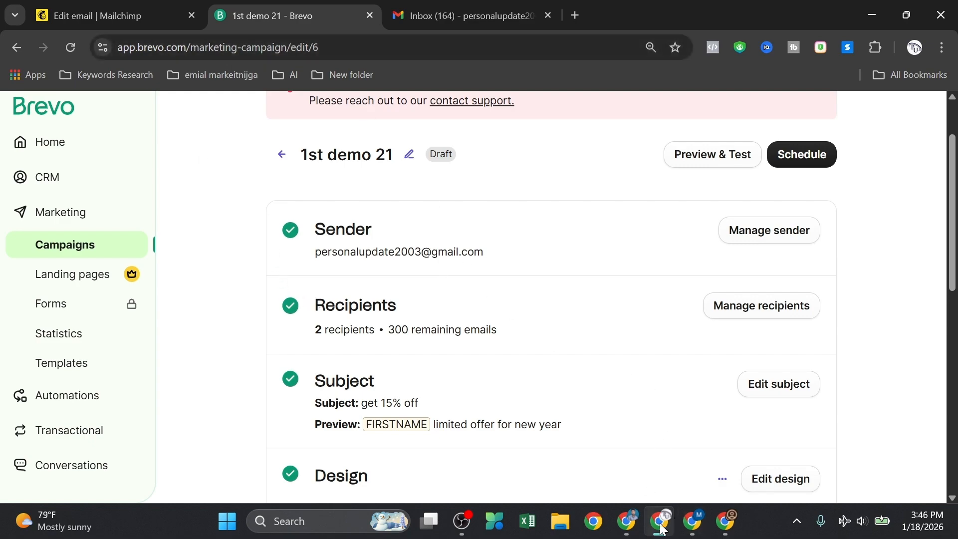
Switch to the "module" document in Google Docs and mark the "a/b testing" and "email automation ( work flow)" topics by selecting their text
left_click(629, 530)
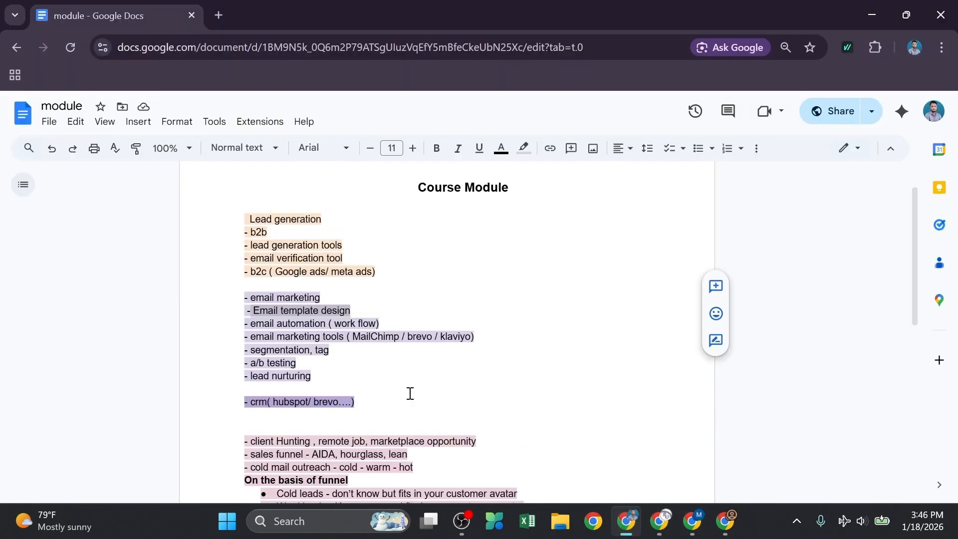
left_click(277, 335)
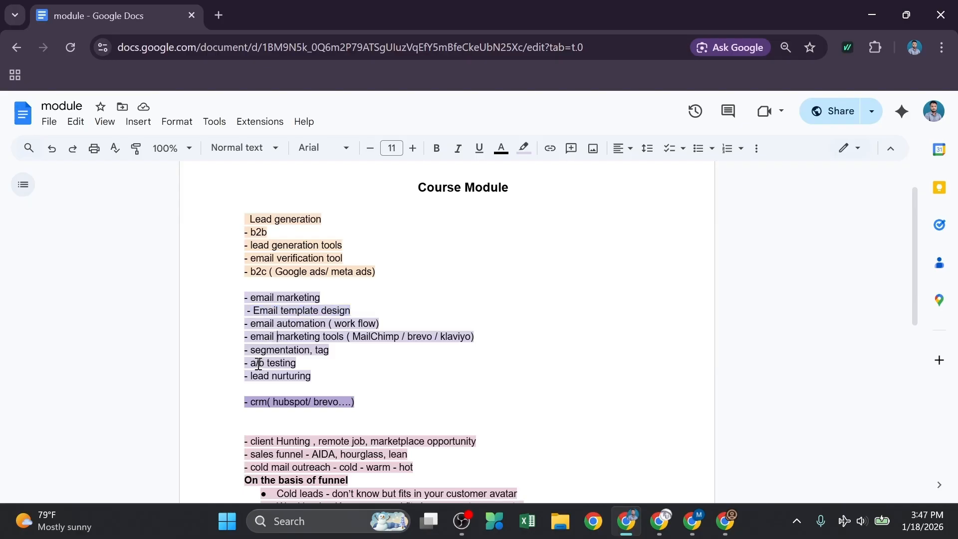
left_click_drag(251, 363, 290, 363)
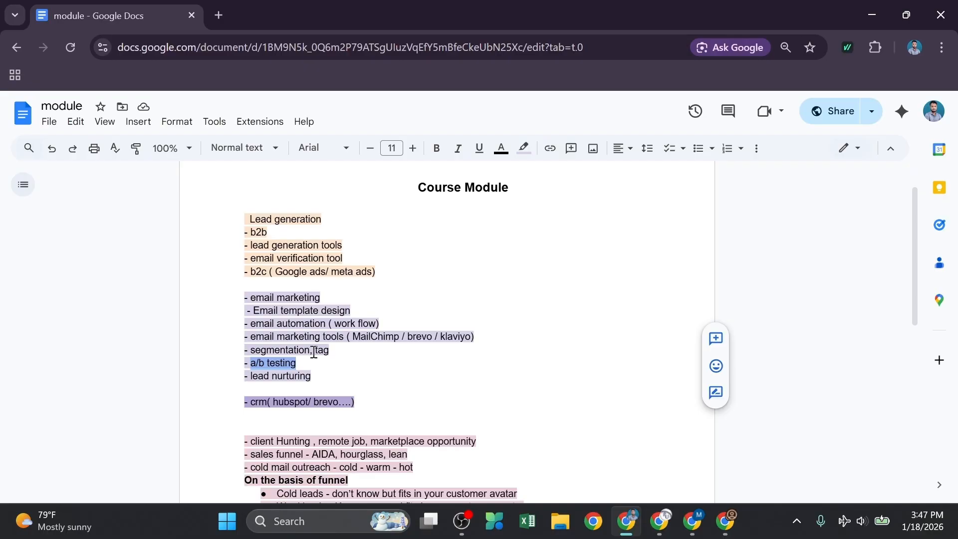
left_click(312, 349)
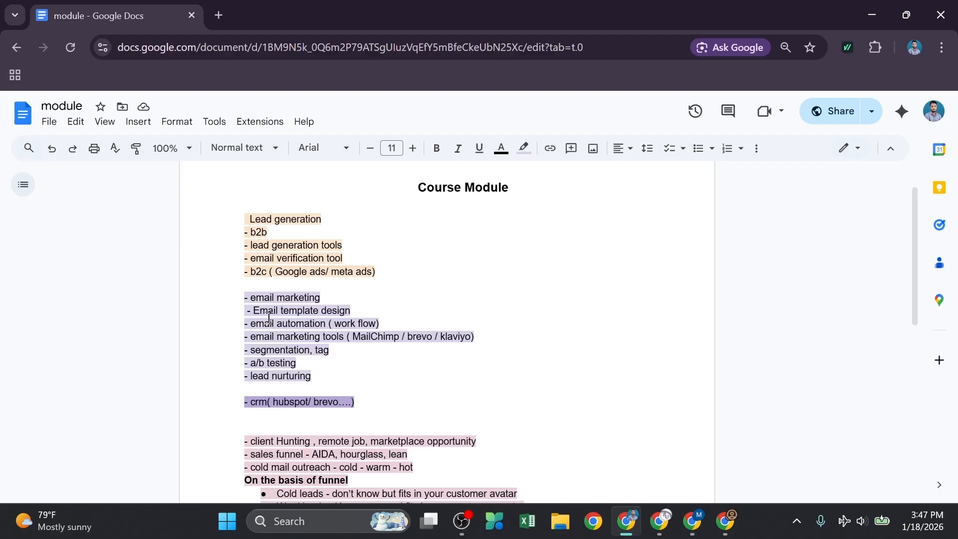
left_click_drag(252, 327, 359, 324)
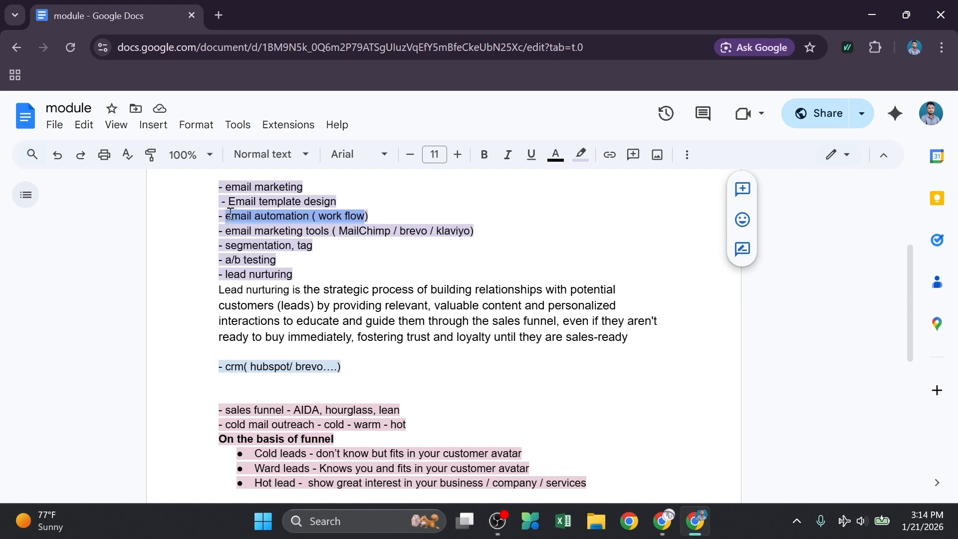
left_click(292, 215)
left_click_drag(319, 216, 367, 216)
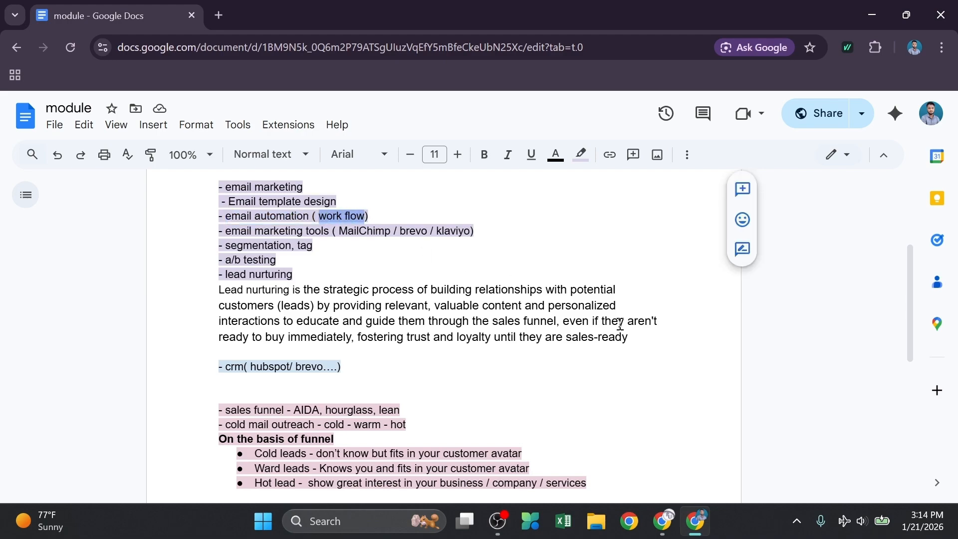
Switch to Brevo and Mailchimp and compare Brevo's automation workflows page with Mailchimp's automation flows page
left_click(662, 520)
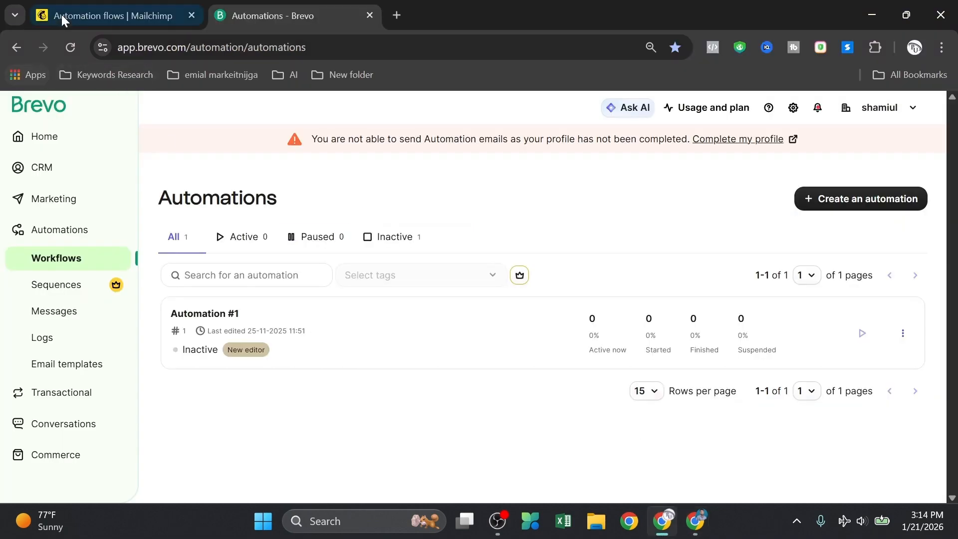
left_click(61, 14)
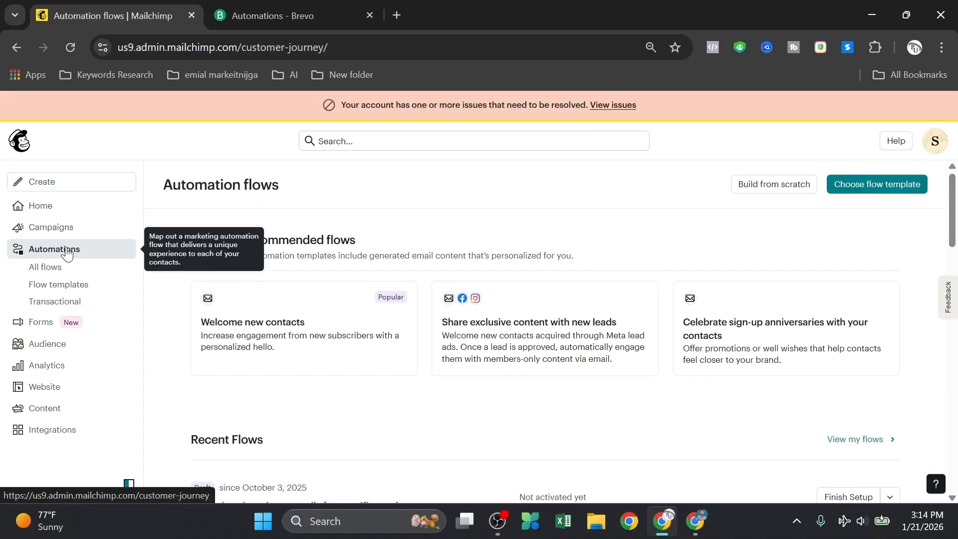
left_click(246, 11)
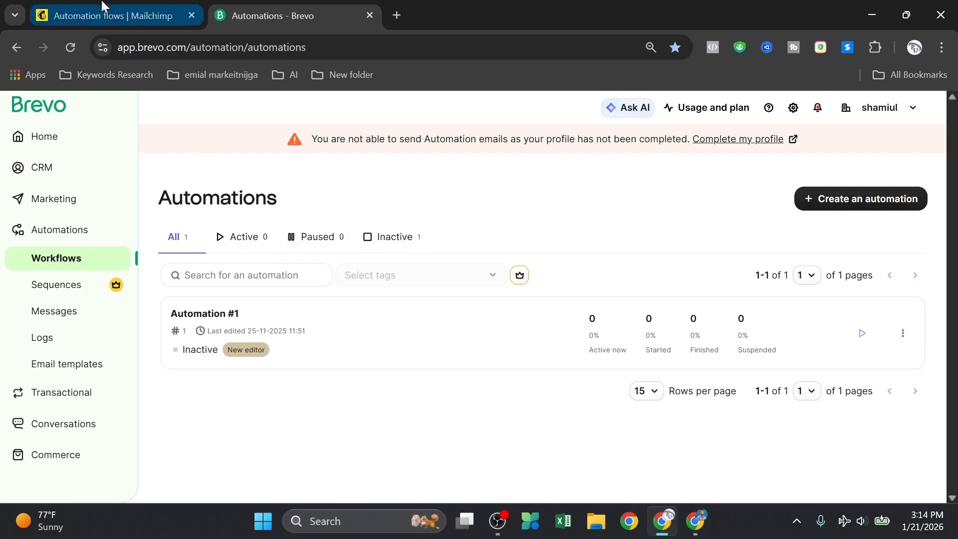
left_click(109, 16)
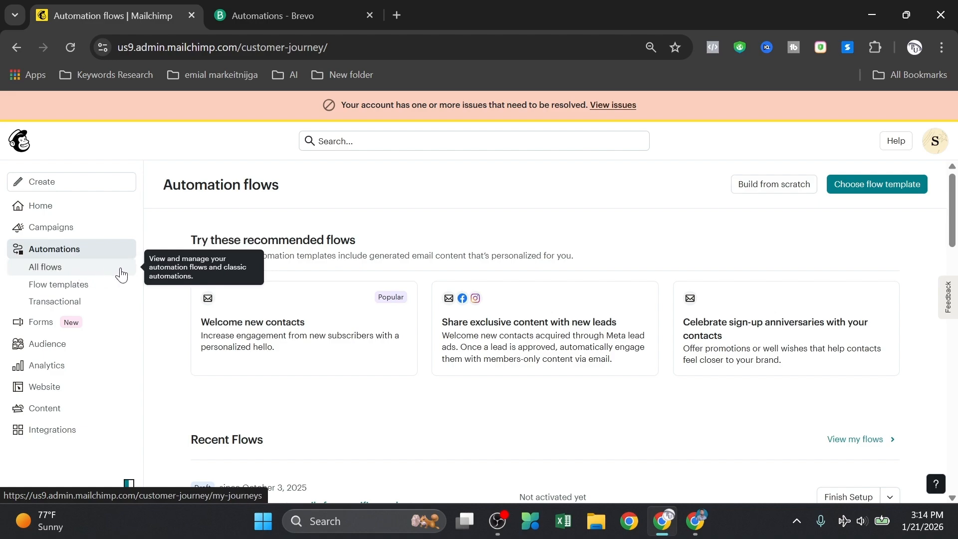
Look through Mailchimp's recommended flows, recent flows and popular flow templates, and open the list of all flows
scroll(278, 414, "down", 4)
scroll(274, 394, "up", 1)
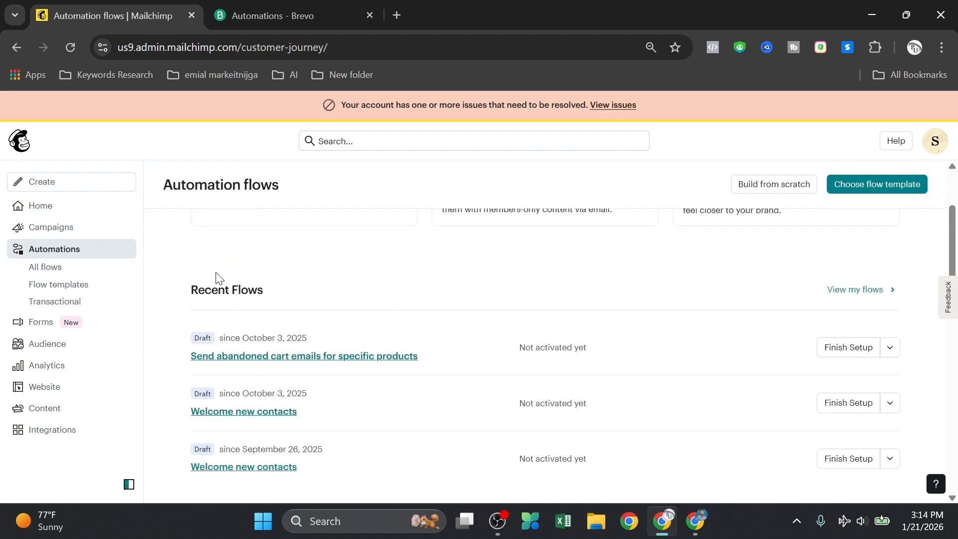
scroll(269, 359, "down", 2)
scroll(284, 410, "down", 3)
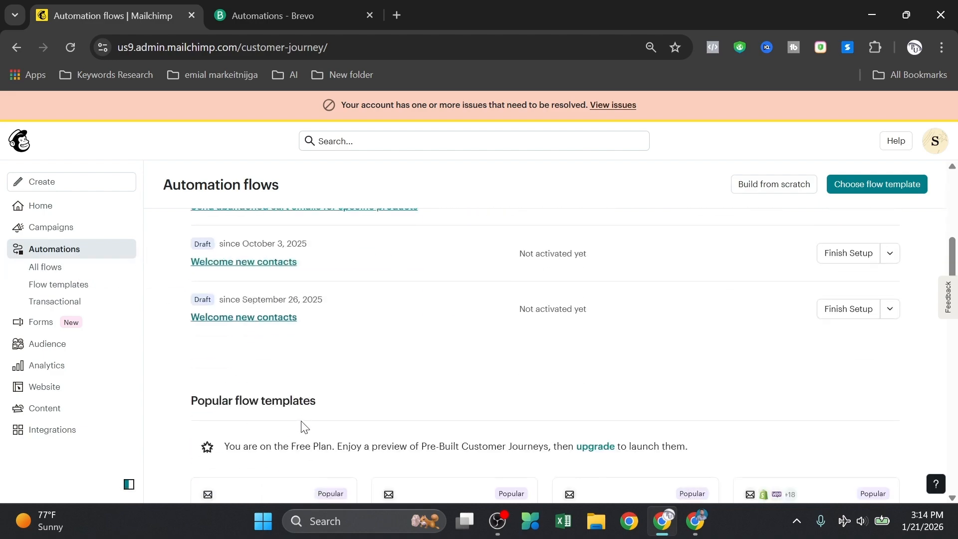
scroll(290, 379, "up", 5)
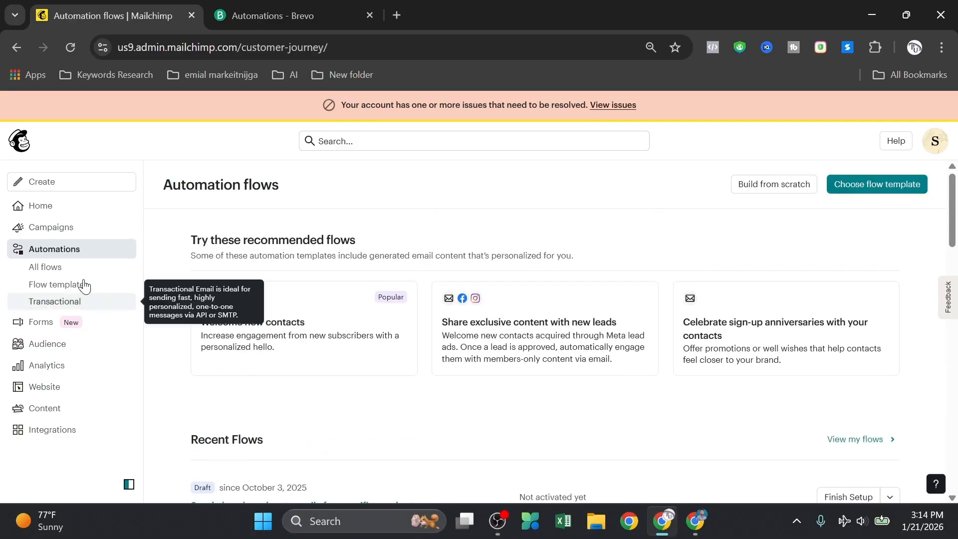
left_click(53, 269)
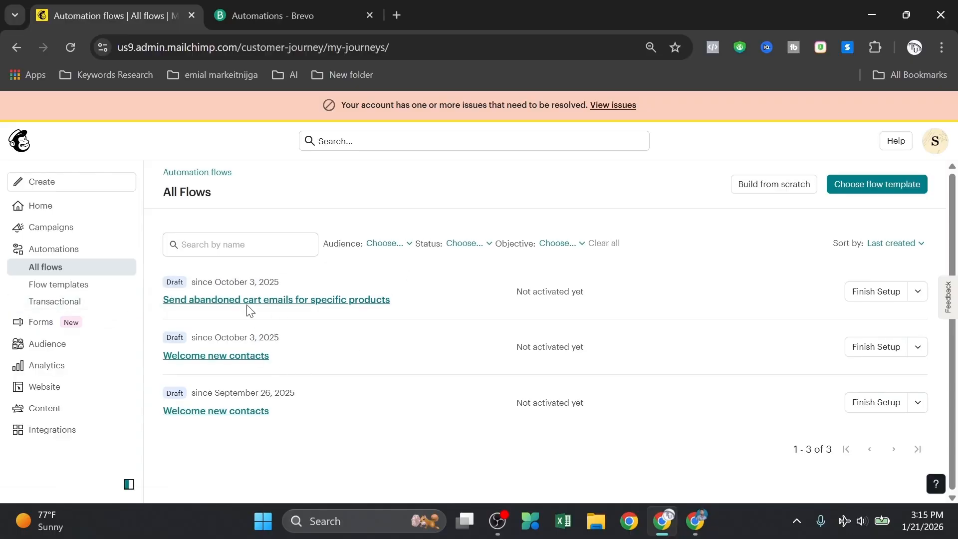
Open the flow templates and browse the ones for finding and welcoming new contacts
left_click(56, 284)
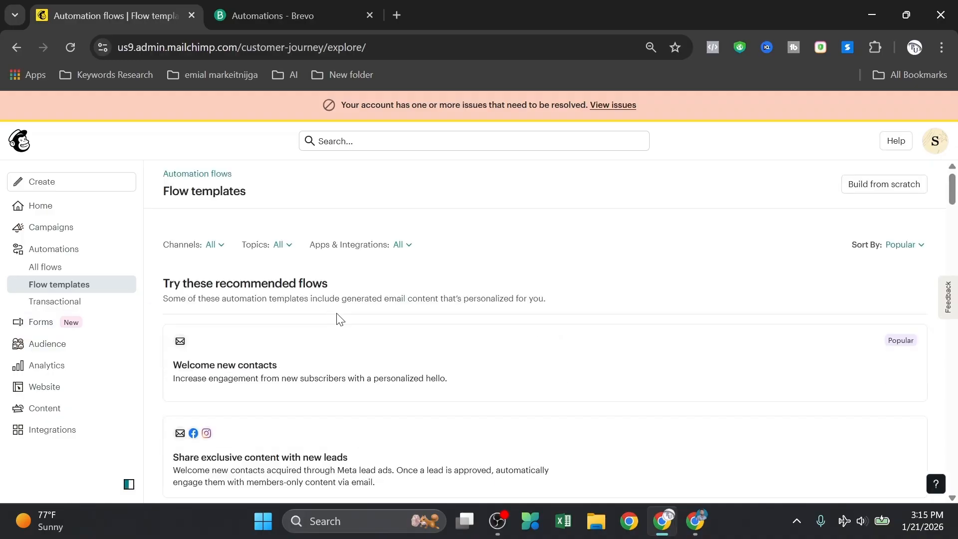
scroll(368, 325, "down", 3)
scroll(365, 322, "up", 3)
scroll(360, 337, "down", 6)
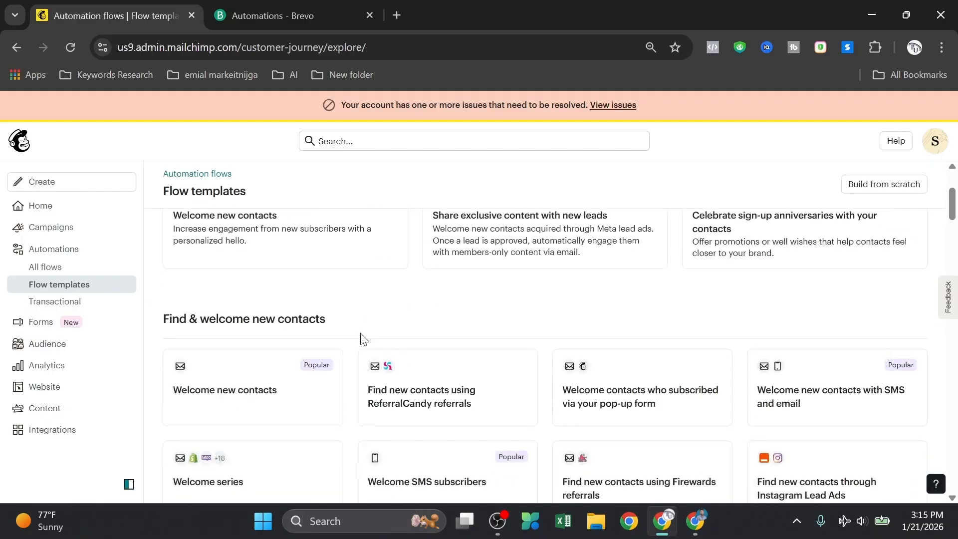
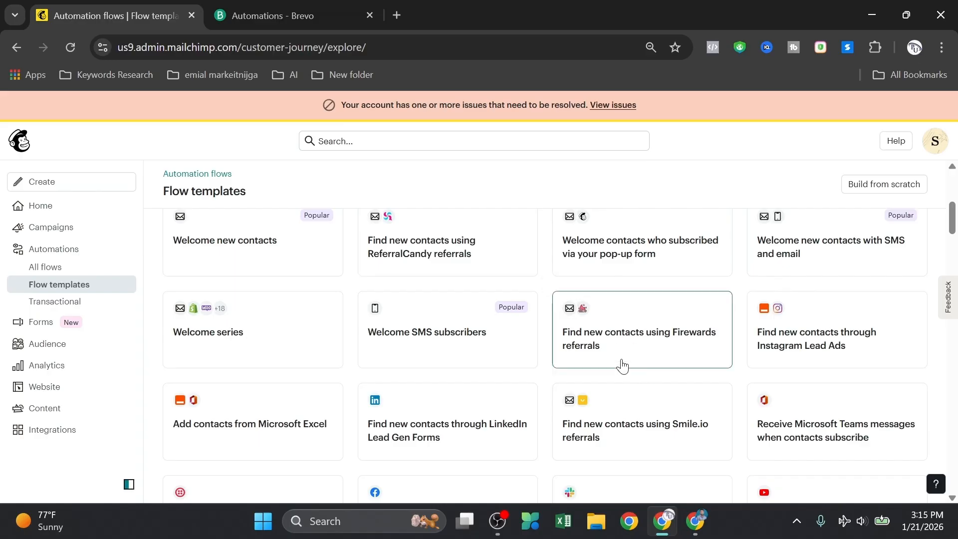
scroll(622, 366, "down", 2)
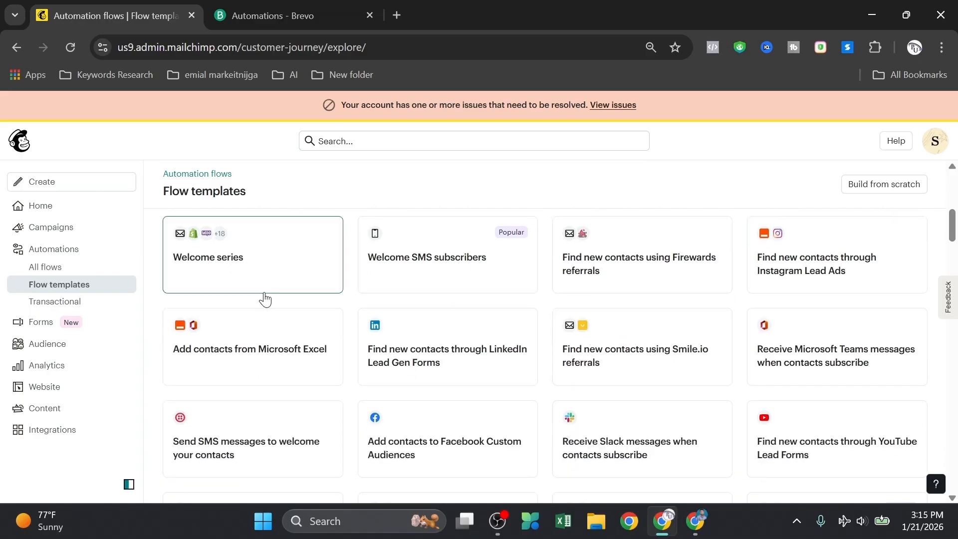
scroll(242, 314, "up", 2)
scroll(252, 325, "down", 5)
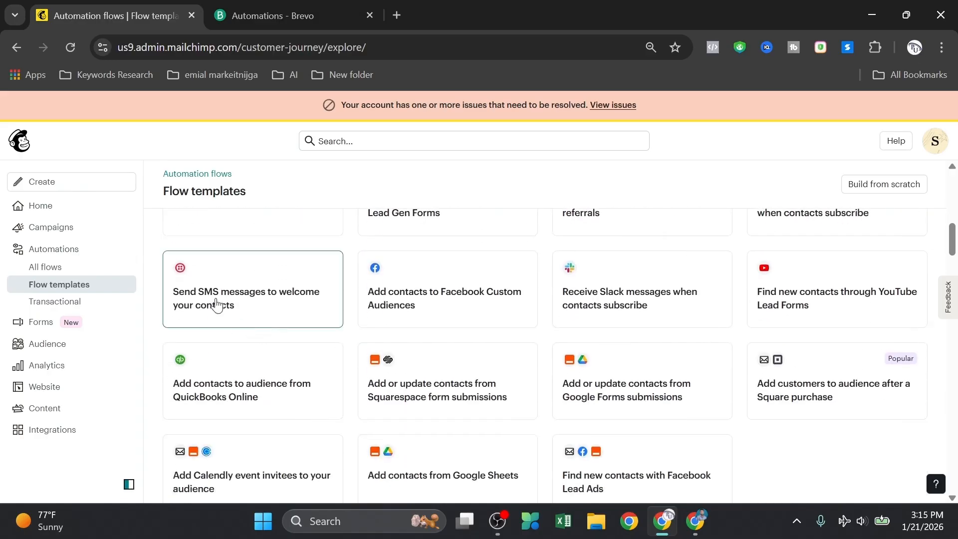
scroll(220, 306, "up", 2)
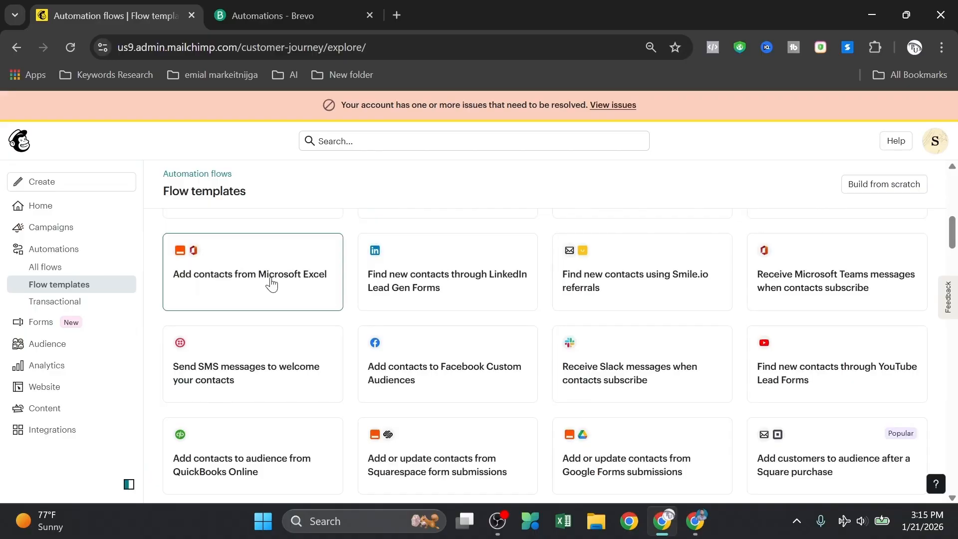
Browse the flow templates for recommended flows, finding new contacts and recovering abandoned carts
scroll(294, 295, "up", 2)
scroll(280, 263, "down", 13)
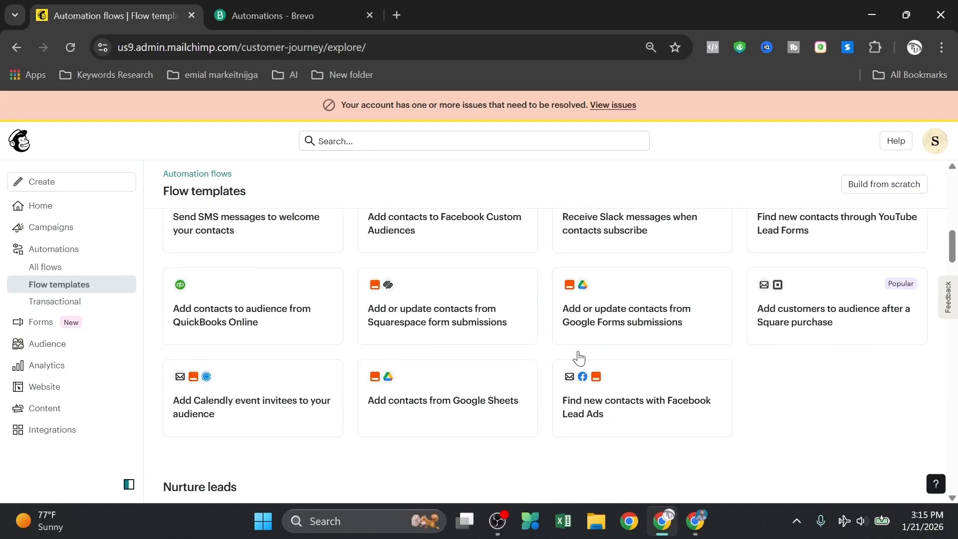
scroll(452, 384, "down", 6)
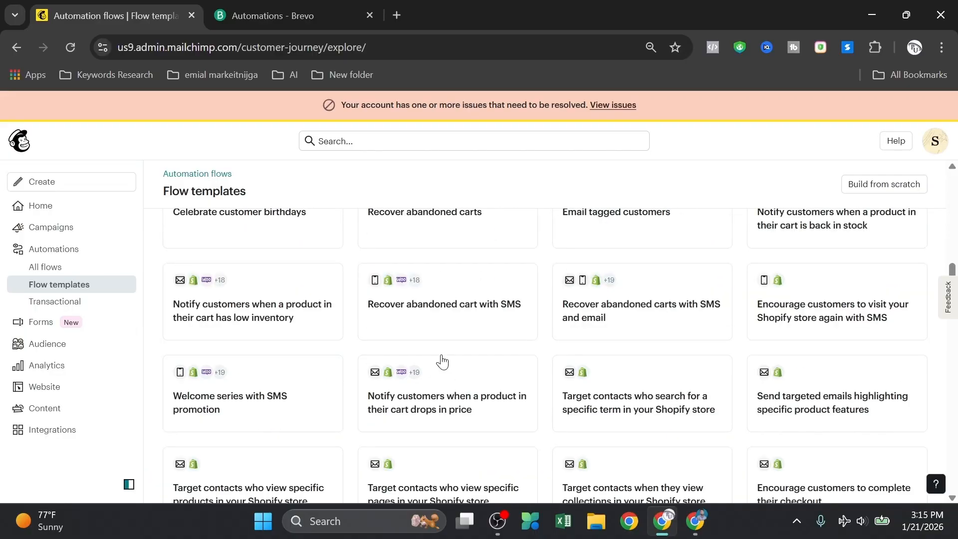
scroll(442, 368, "up", 9)
scroll(441, 369, "up", 4)
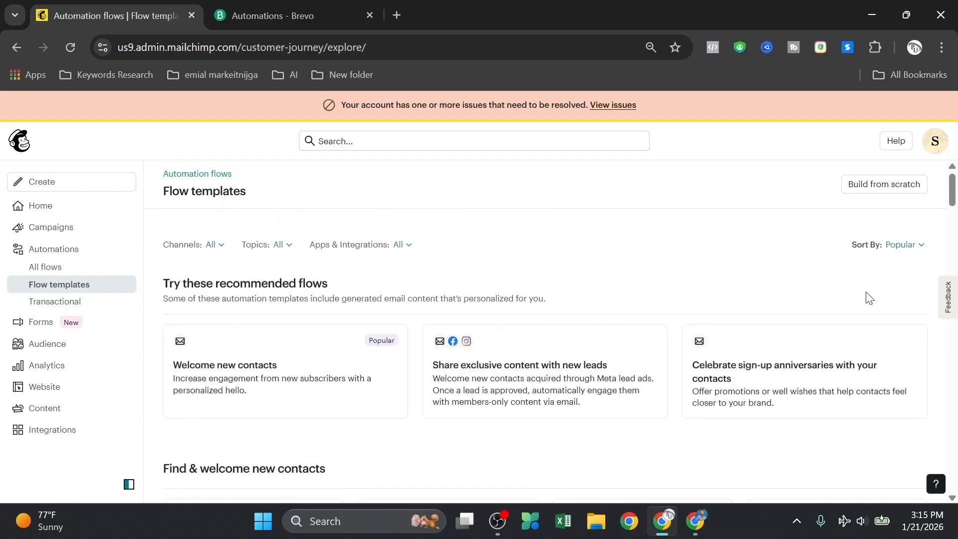
scroll(444, 316, "down", 6)
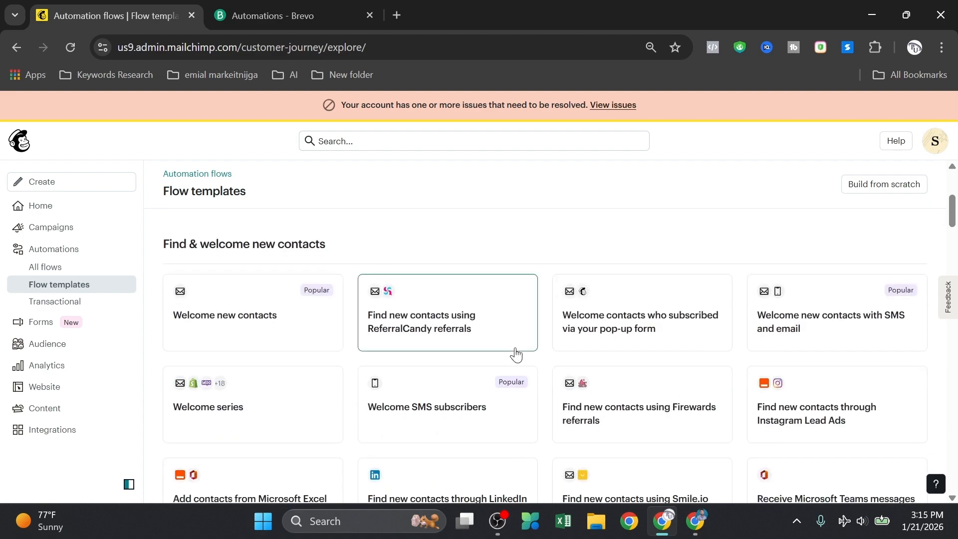
scroll(421, 366, "up", 7)
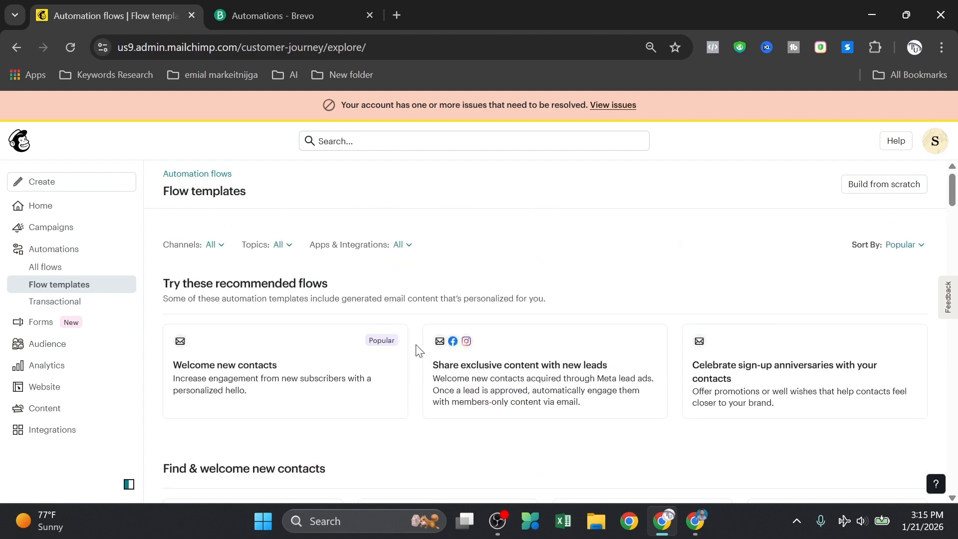
Open the "Welcome new contacts" template in the find and welcome section and start a flow from it
scroll(242, 329, "down", 5)
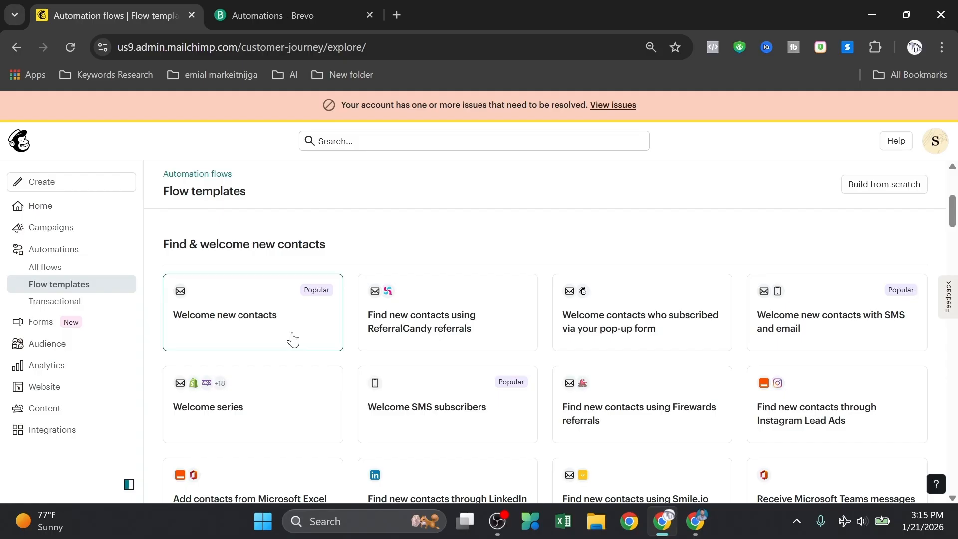
left_click(254, 319)
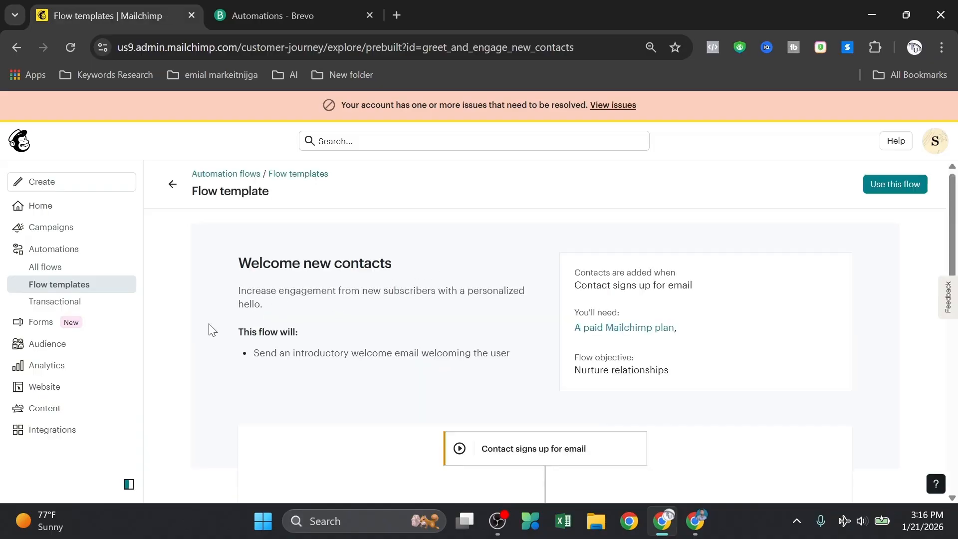
left_click(886, 188)
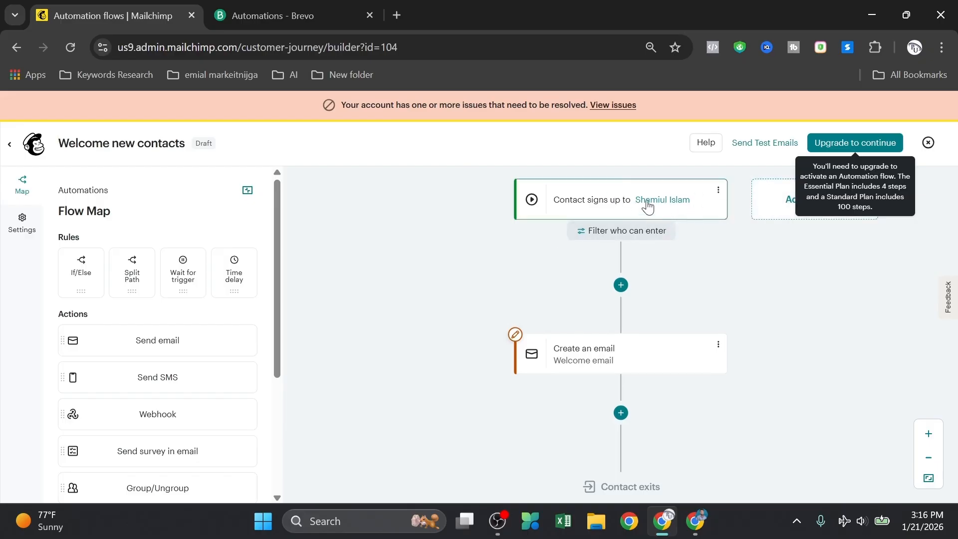
Examine the welcome flow's map and the rules and actions available as a step before the welcome email
scroll(639, 245, "down", 2)
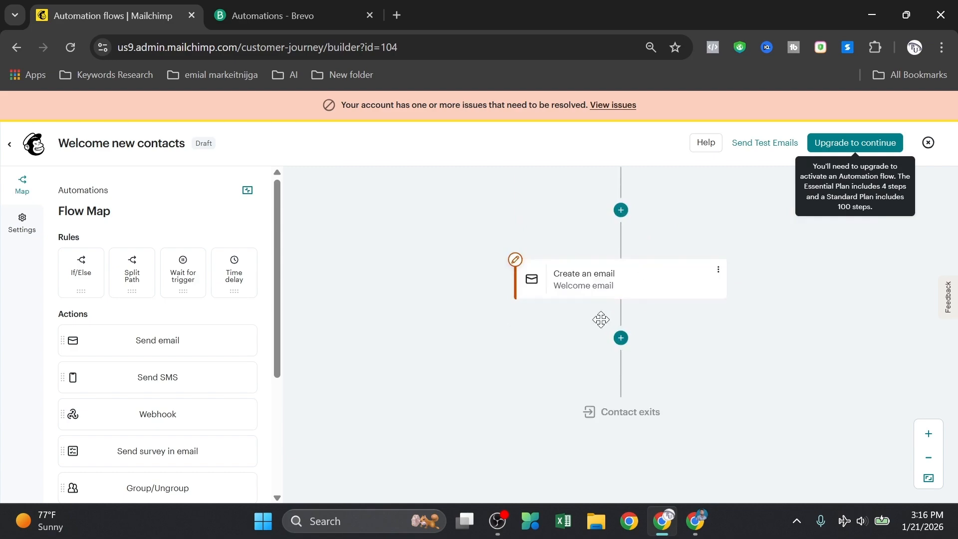
scroll(601, 316, "up", 2)
scroll(684, 289, "down", 2)
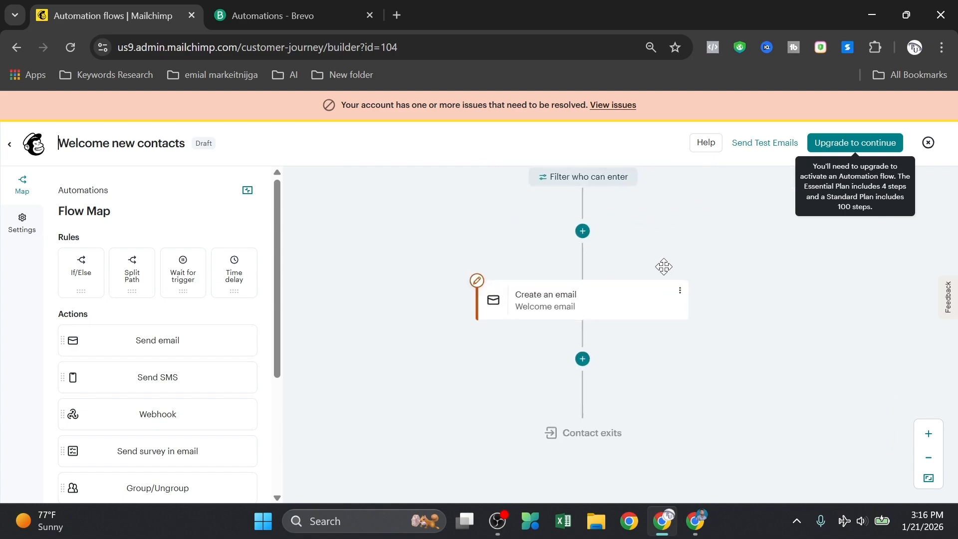
scroll(659, 369, "up", 1)
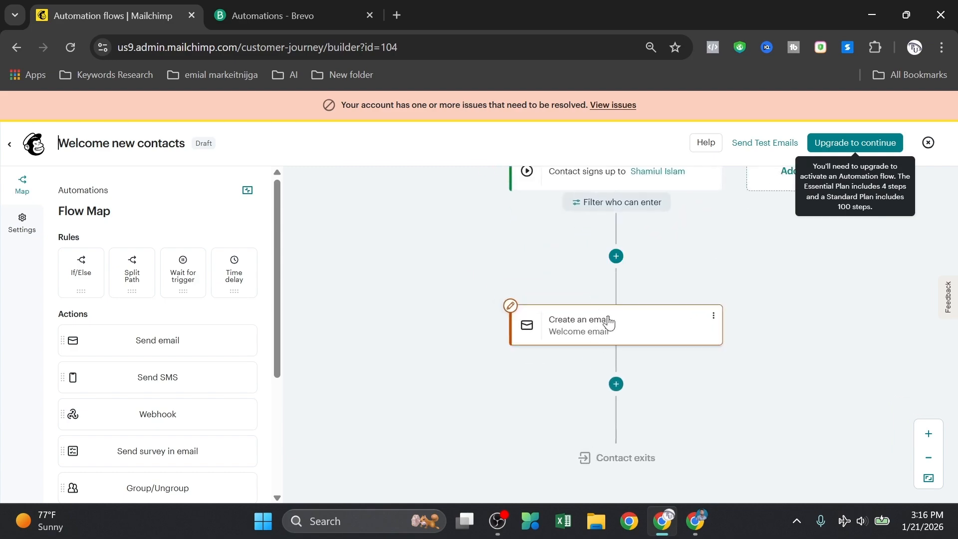
scroll(645, 302, "up", 1)
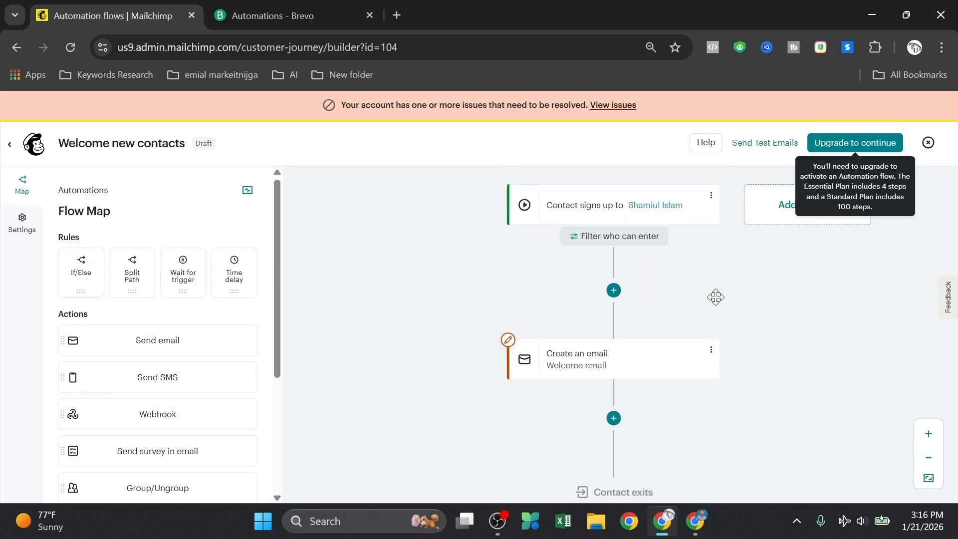
left_click(616, 299)
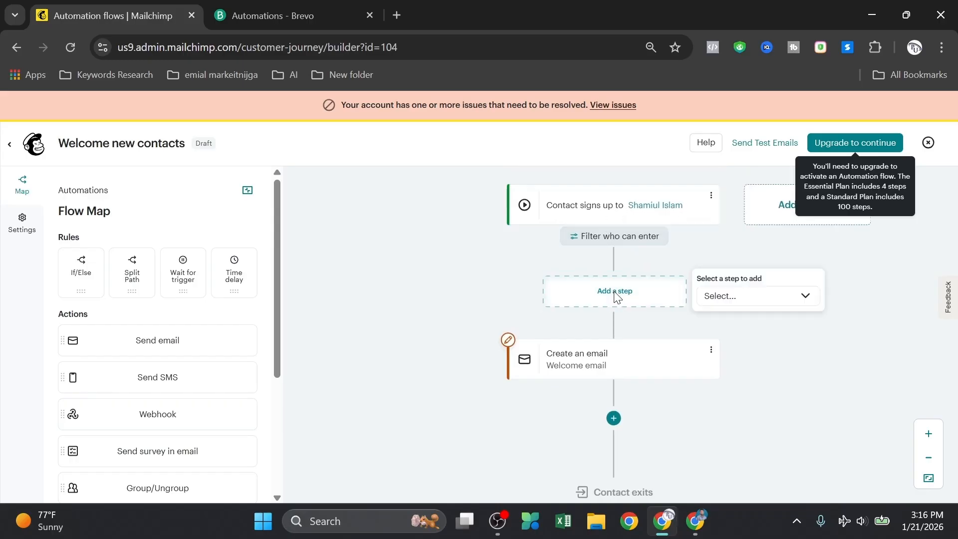
left_click(759, 297)
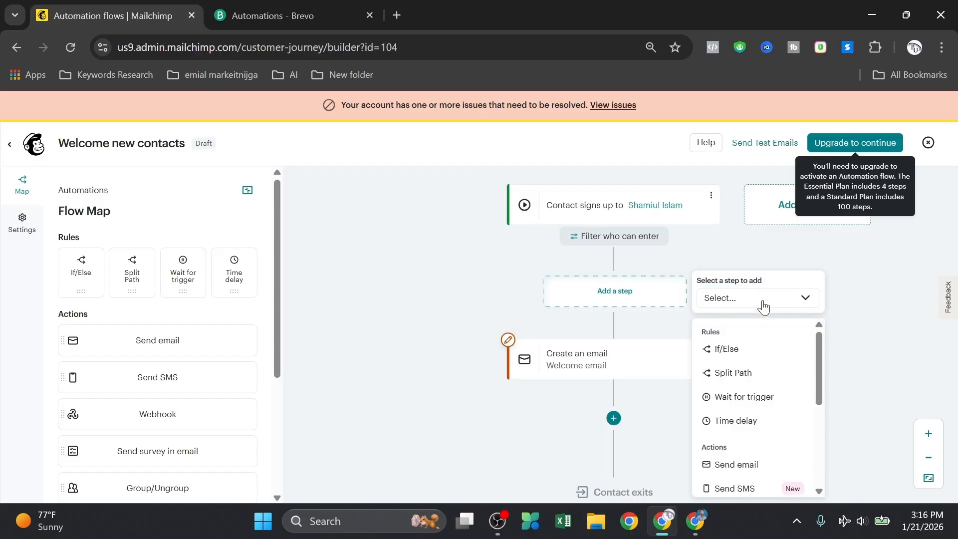
scroll(753, 394, "down", 2)
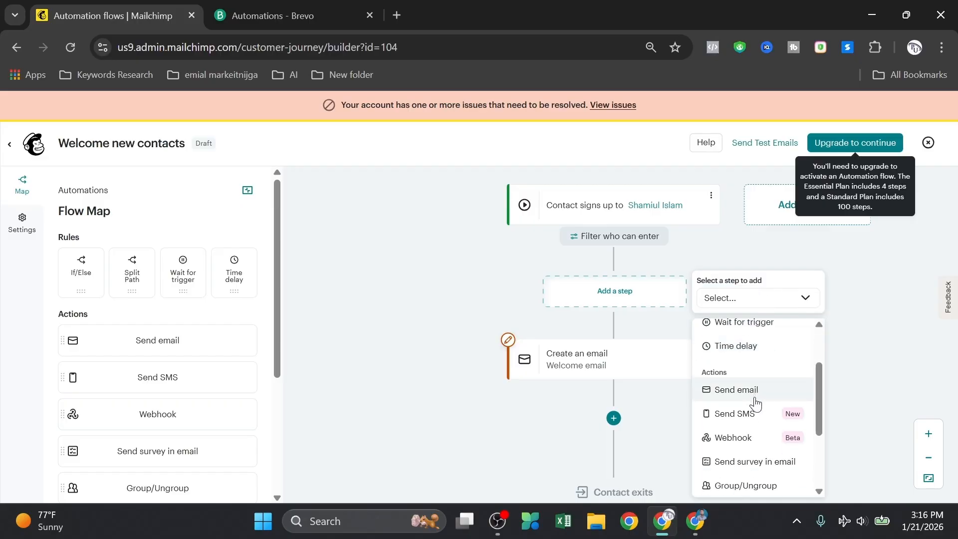
scroll(756, 405, "down", 2)
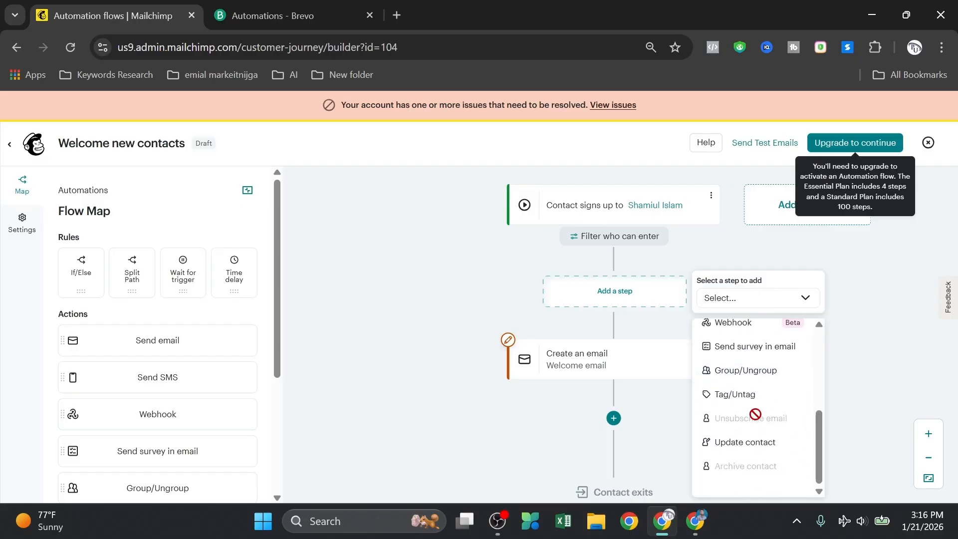
scroll(754, 414, "up", 3)
scroll(752, 422, "up", 1)
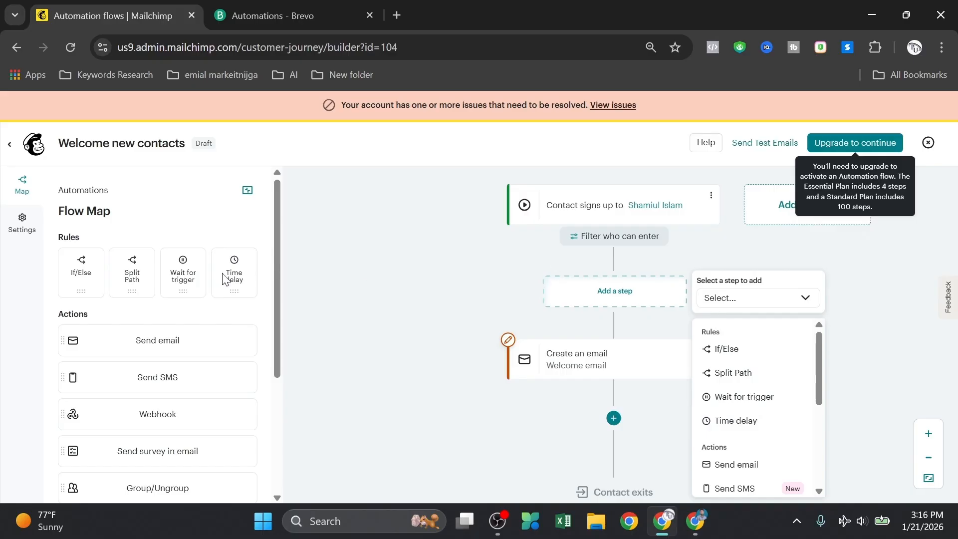
left_click(27, 221)
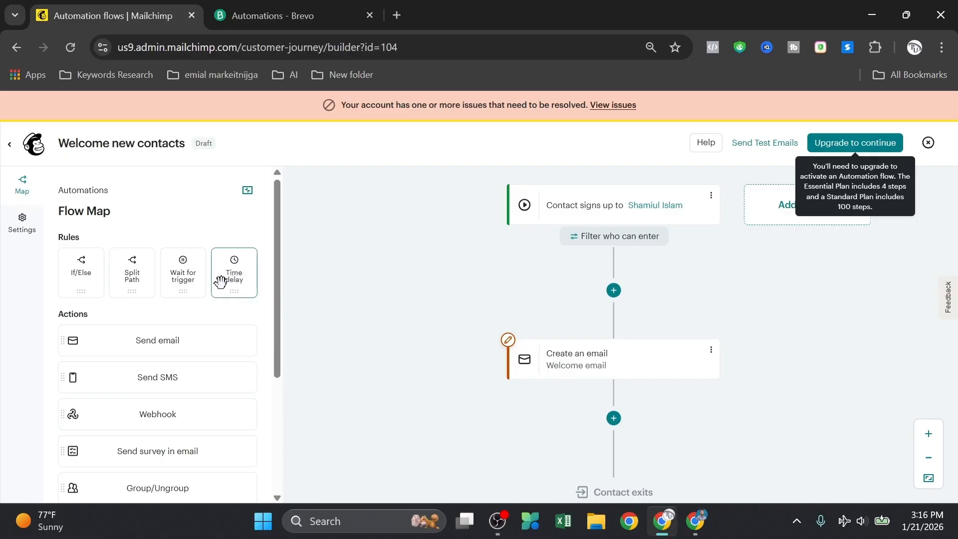
Insert a time delay between the sign-up trigger and the welcome email, set to 2 hours, and save it
left_click_drag(220, 282, 618, 305)
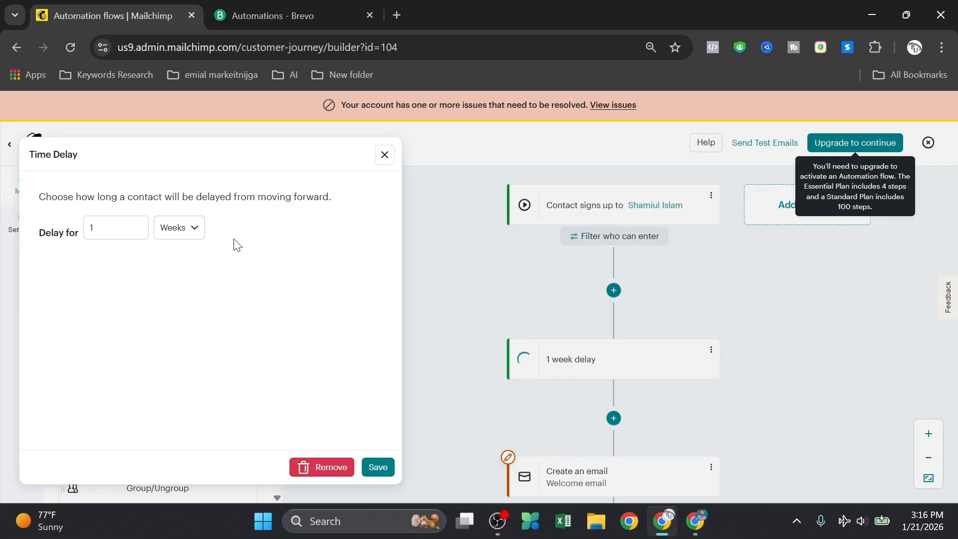
left_click(195, 230)
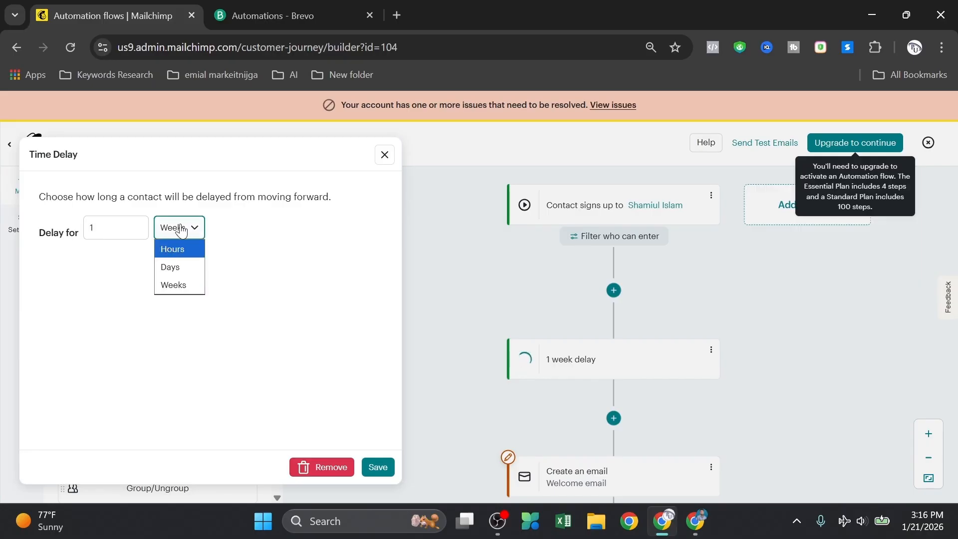
left_click(178, 252)
left_click(129, 232)
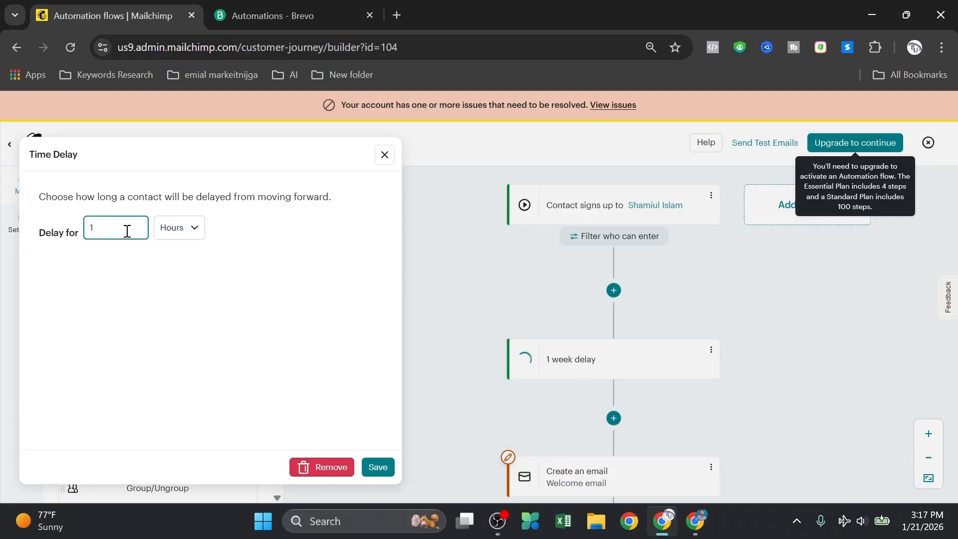
left_click(192, 227)
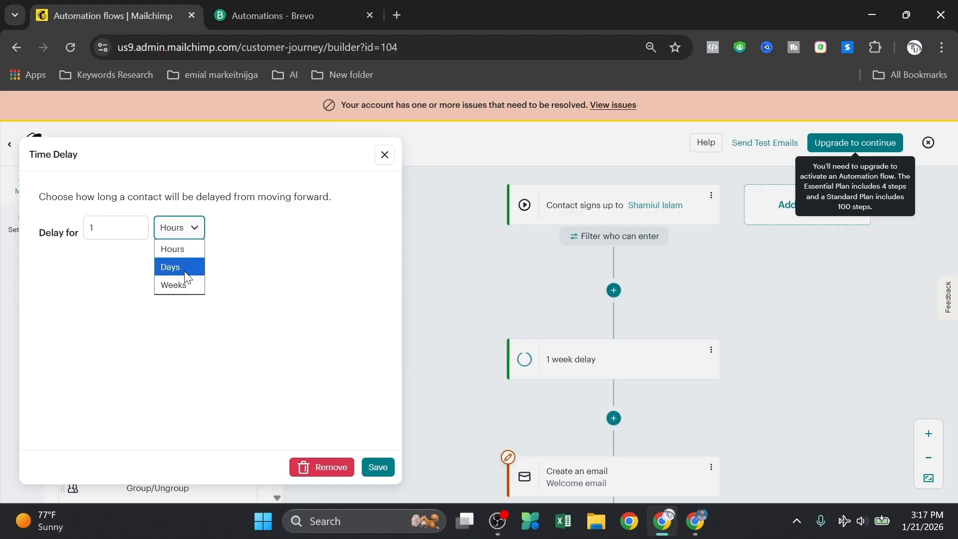
left_click(125, 226)
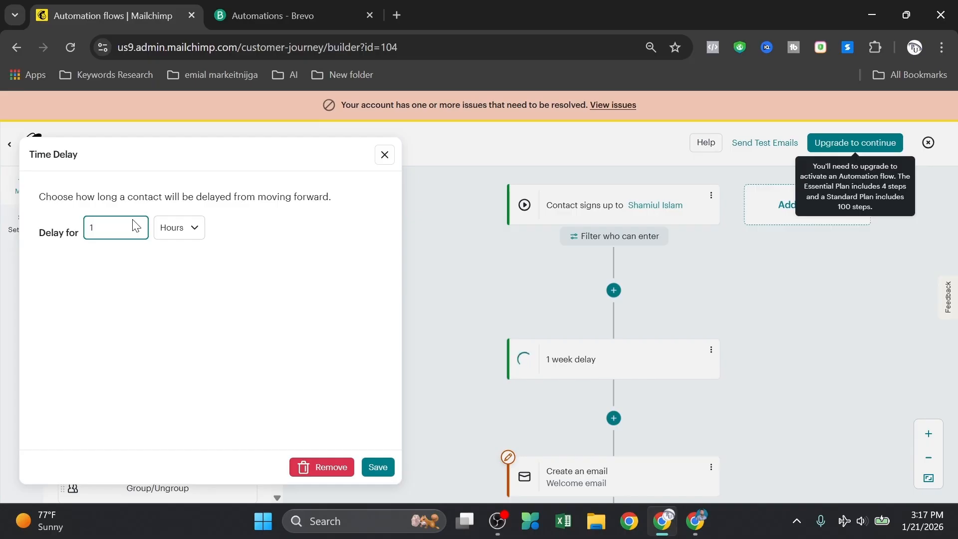
key("BackSpace")
type("2")
left_click(384, 469)
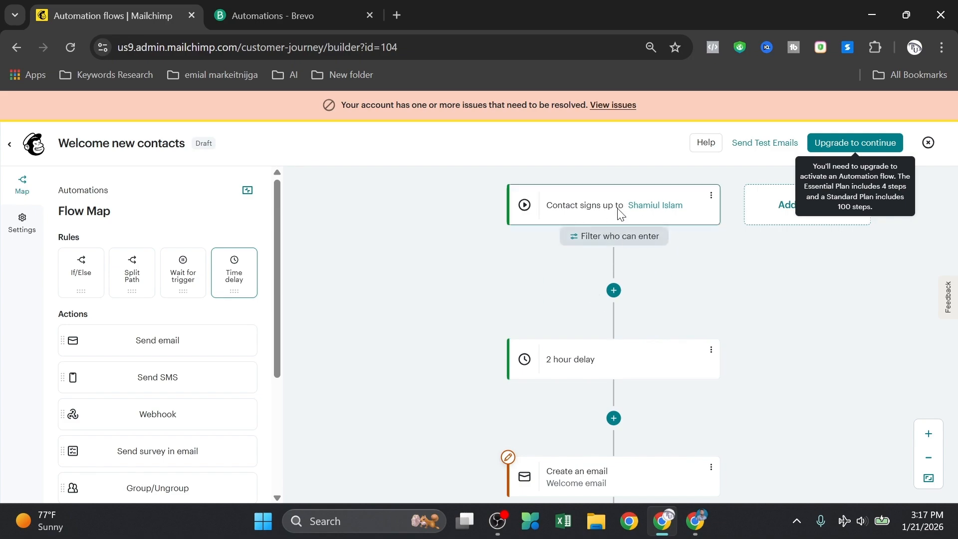
Open the welcome email step, set its To field to "Their First Name" and save the sender and recipient settings
scroll(609, 368, "down", 2)
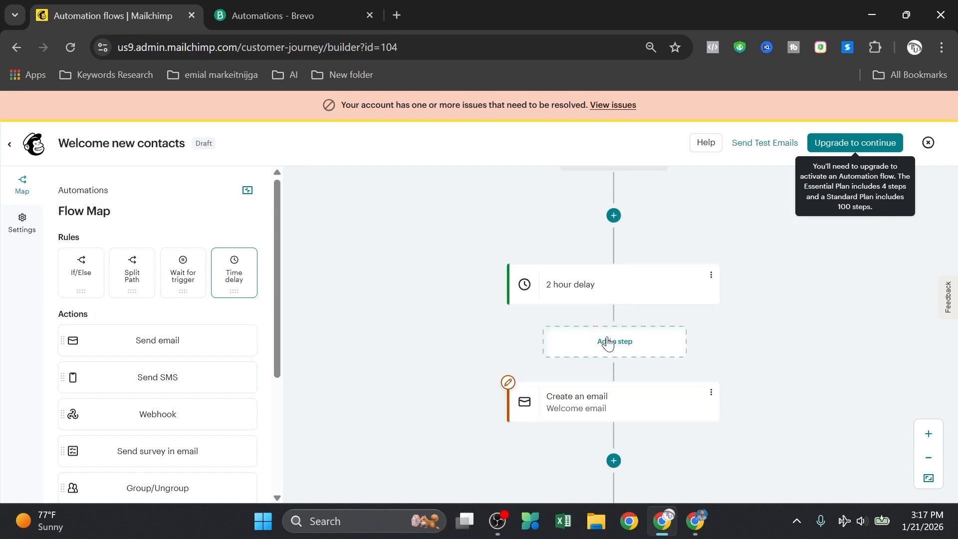
scroll(608, 344, "down", 2)
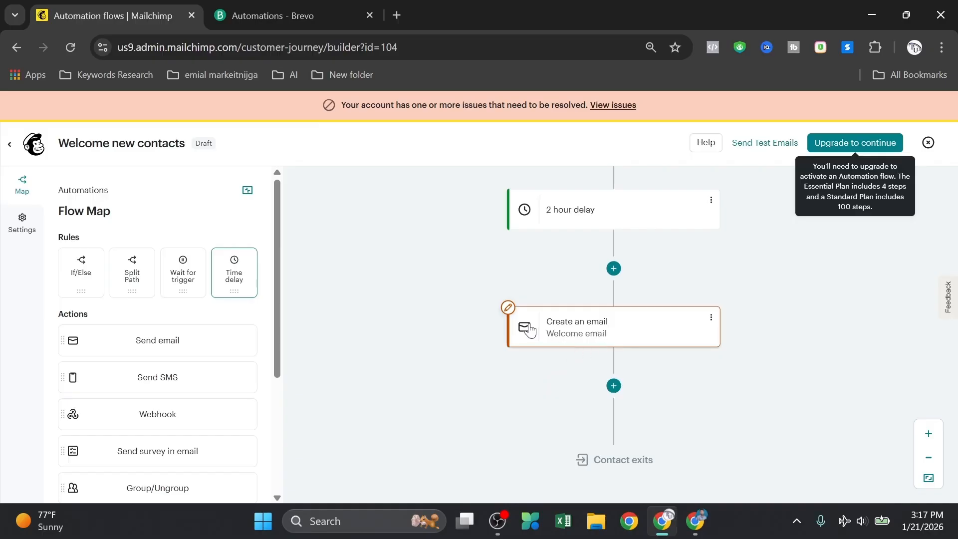
left_click(603, 338)
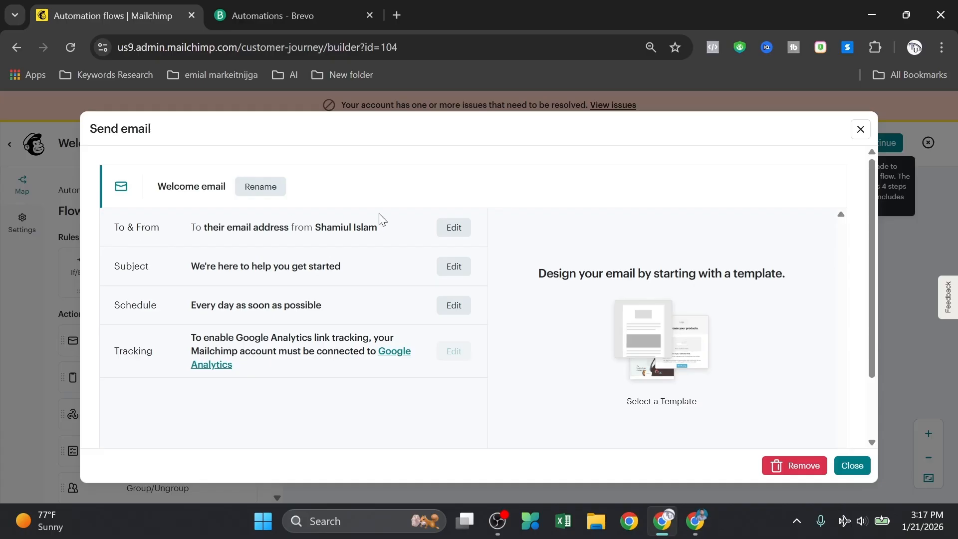
left_click(454, 228)
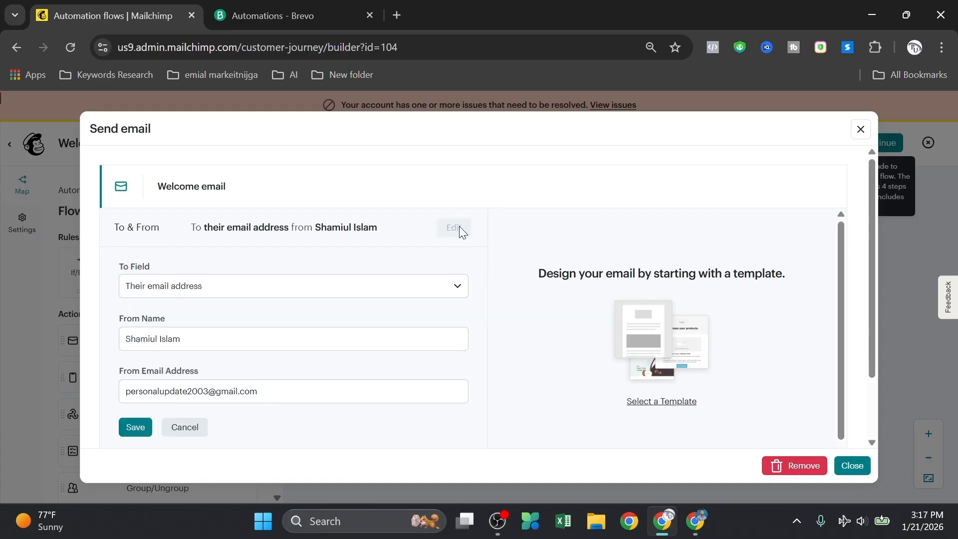
left_click(297, 294)
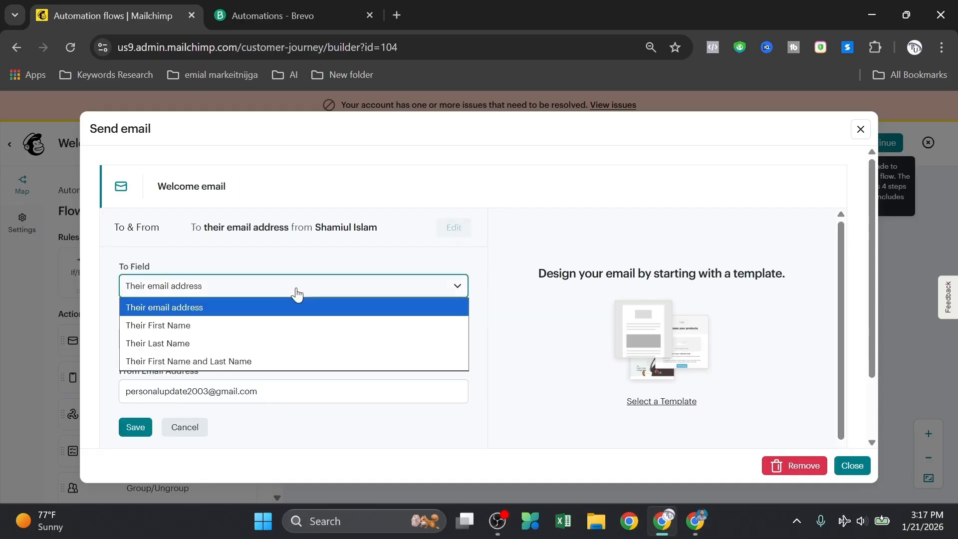
left_click(228, 333)
scroll(240, 302, "down", 2)
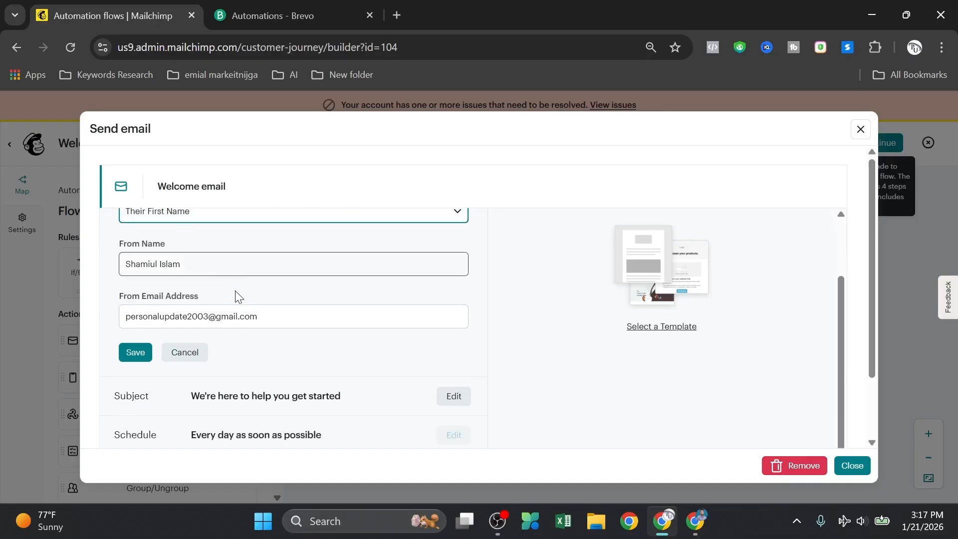
left_click(144, 316)
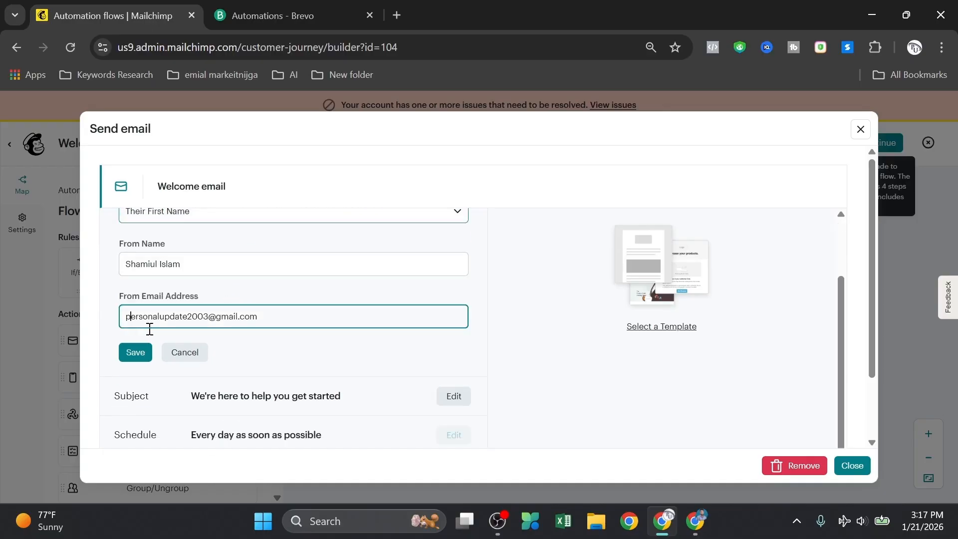
left_click_drag(118, 324, 223, 346)
left_click(144, 358)
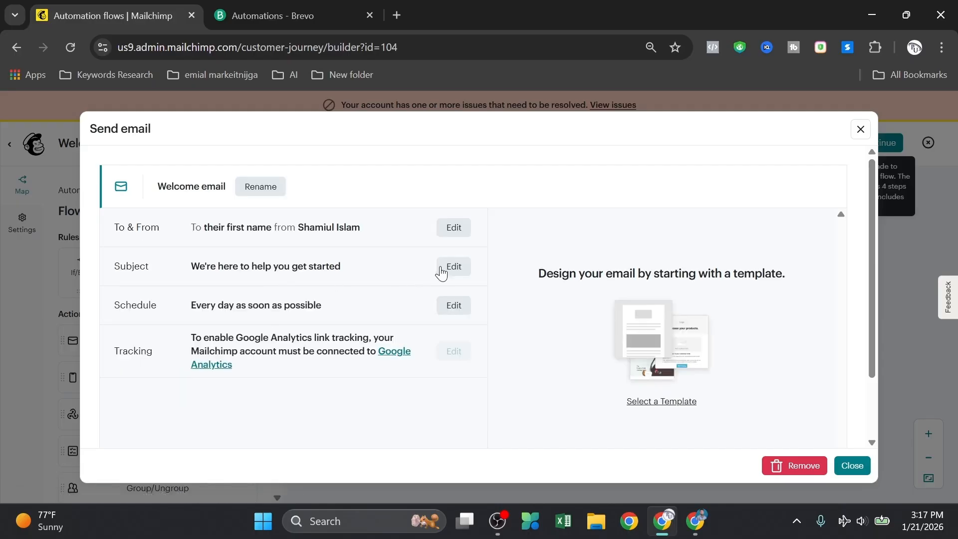
Set the welcome email's subject to "thank you for sign up" and its preview text to "welcome to our website", and save them
left_click(452, 267)
left_click_drag(276, 325, 120, 335)
key("BackSpace")
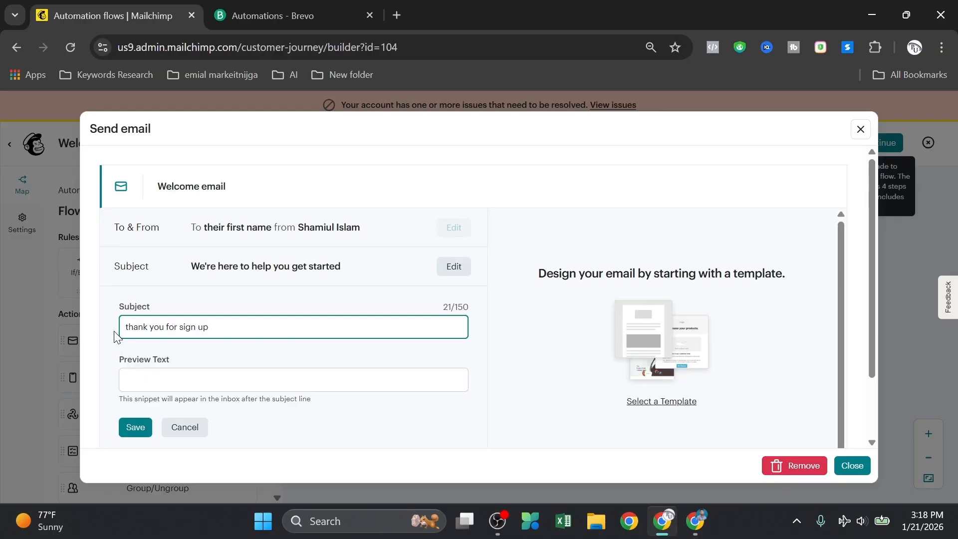
scroll(174, 367, "down", 1)
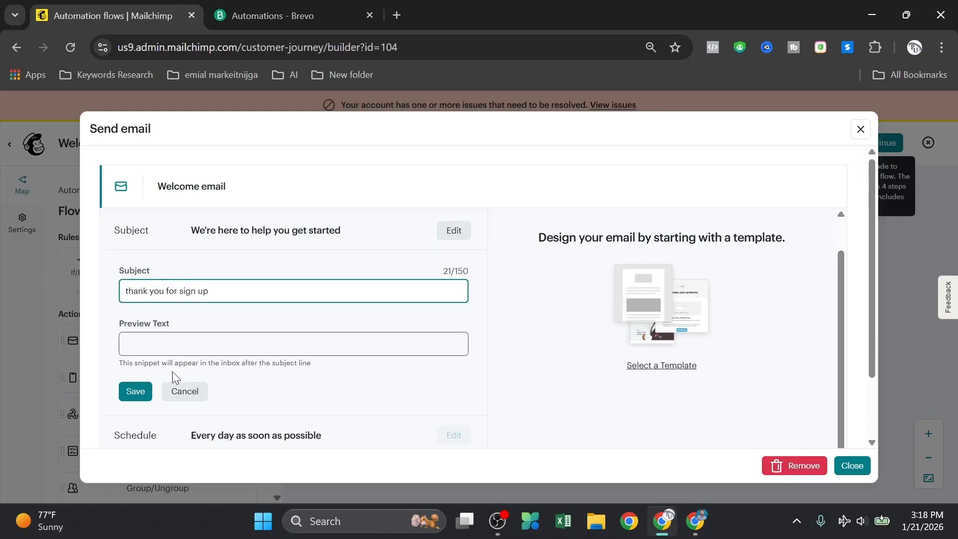
left_click(172, 343)
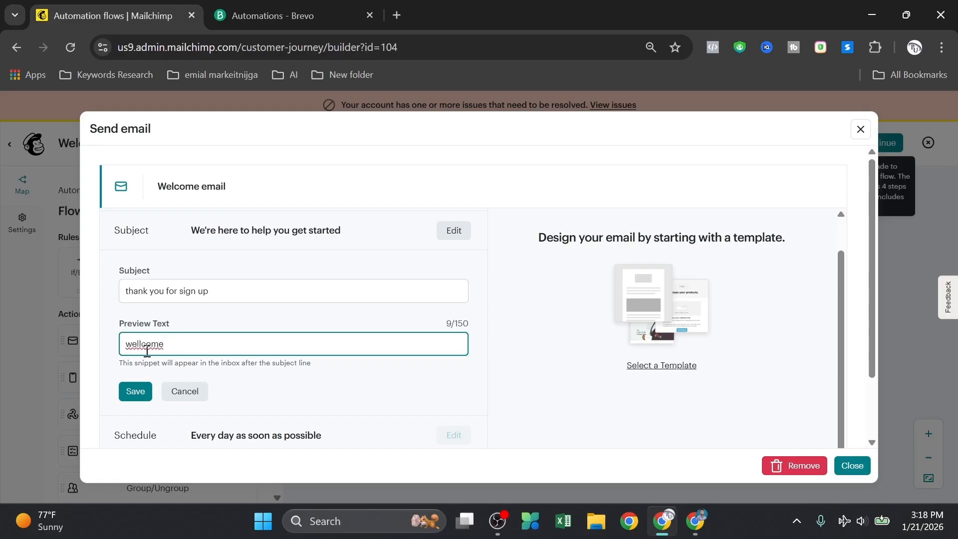
right_click(147, 345)
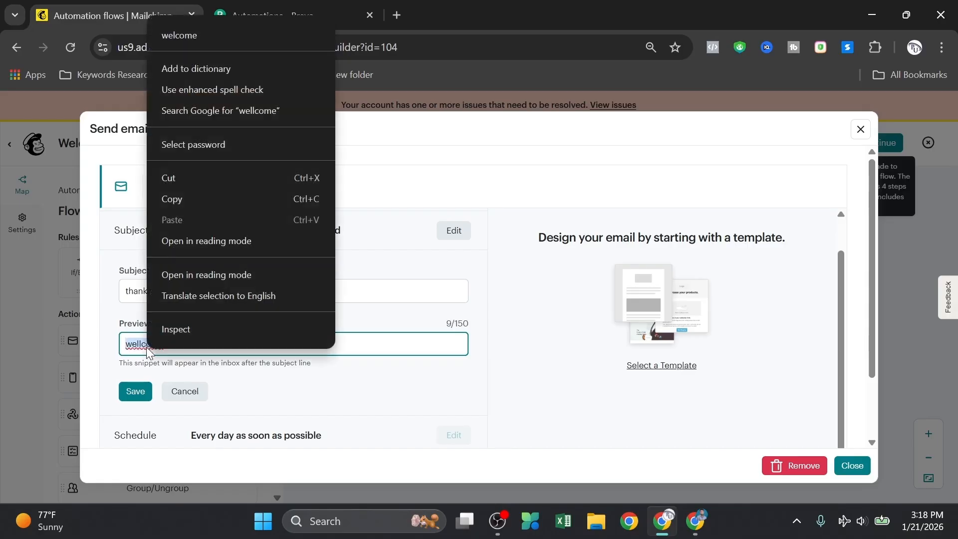
left_click(214, 33)
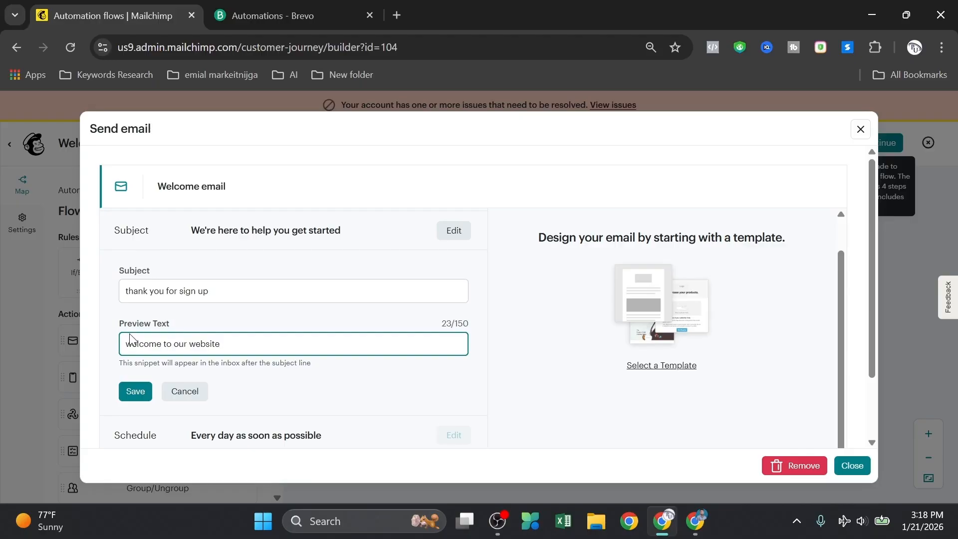
scroll(169, 312, "up", 1)
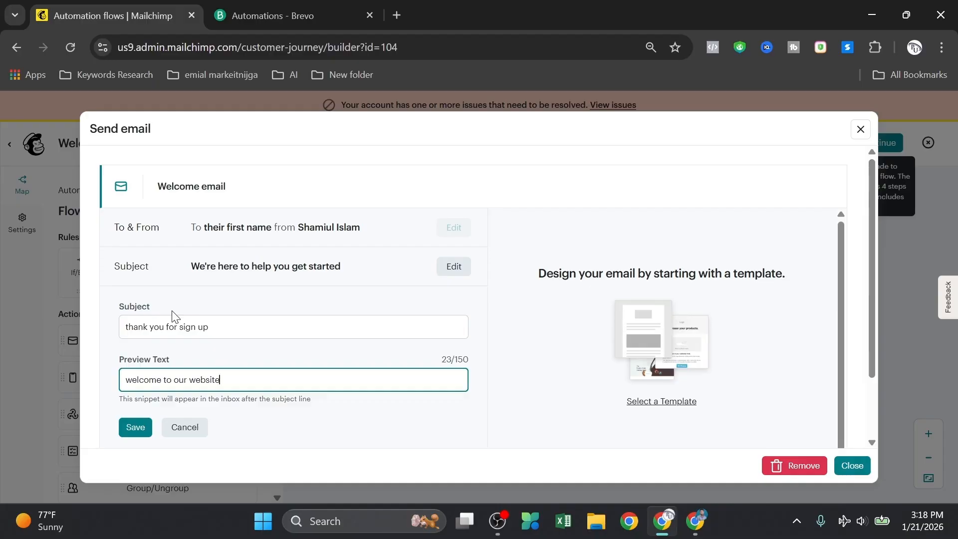
left_click(138, 428)
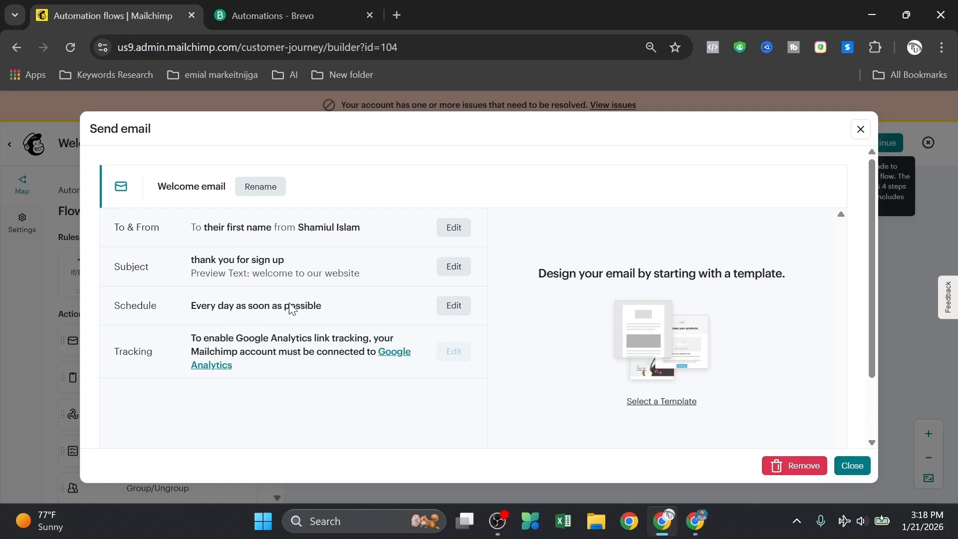
Open the template selection for the welcome email and apply the saved template "demo email"
scroll(497, 327, "down", 2)
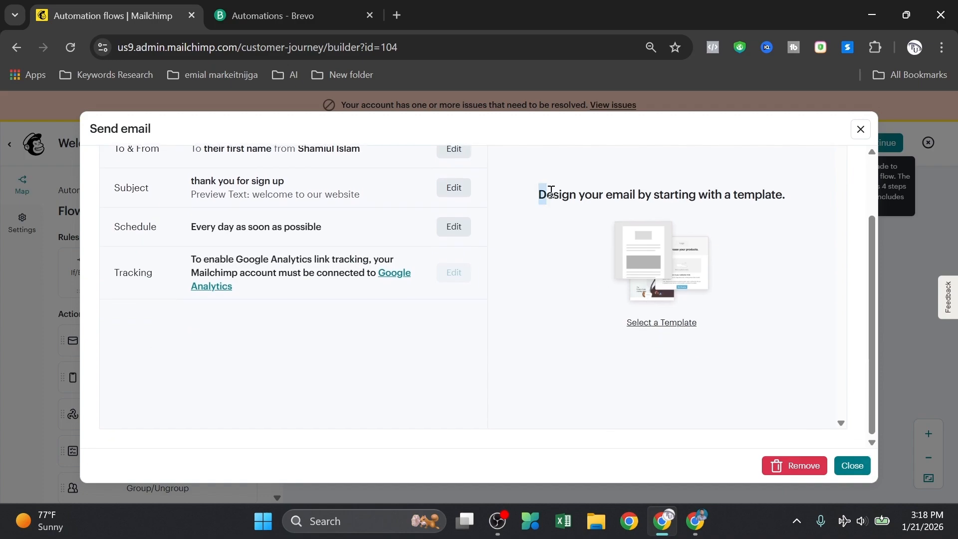
left_click_drag(551, 192, 762, 194)
left_click(776, 229)
left_click(661, 324)
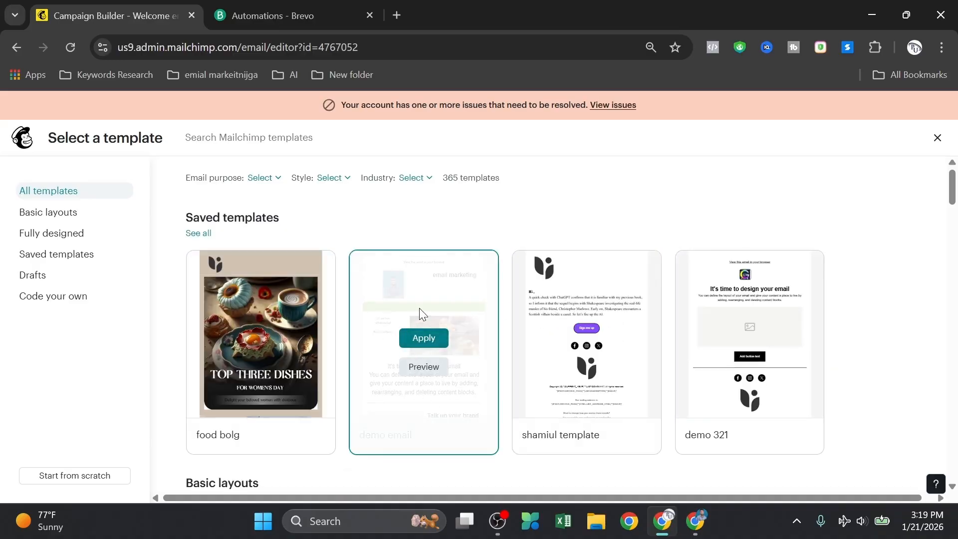
left_click(431, 337)
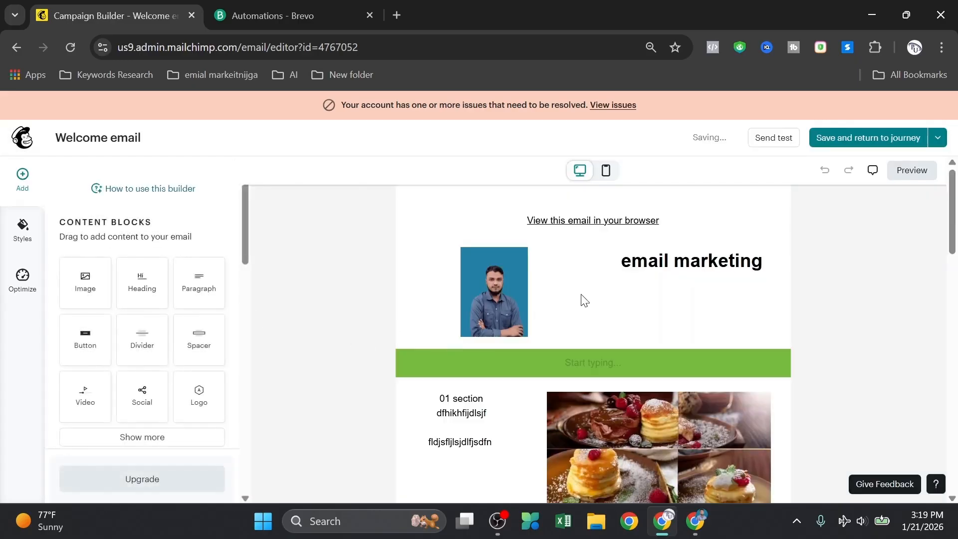
Review the welcome email's design down to the footer, save it and return to the journey
scroll(601, 315, "down", 15)
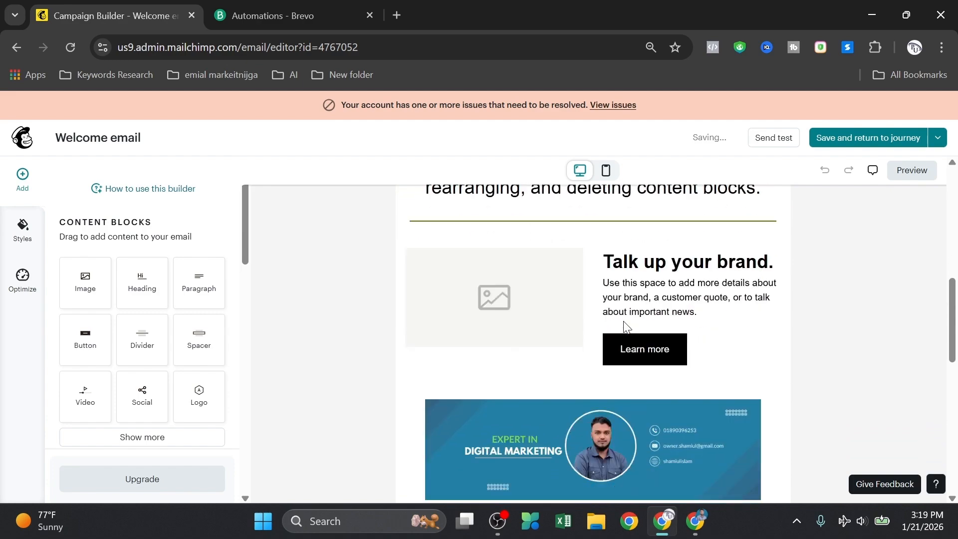
scroll(634, 329, "down", 5)
scroll(637, 328, "up", 9)
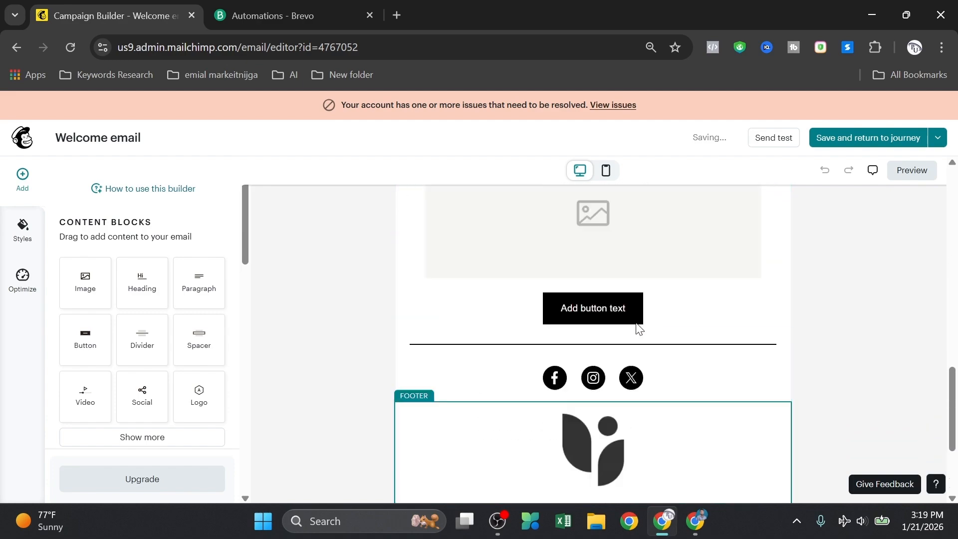
scroll(614, 339, "up", 6)
scroll(531, 402, "down", 2)
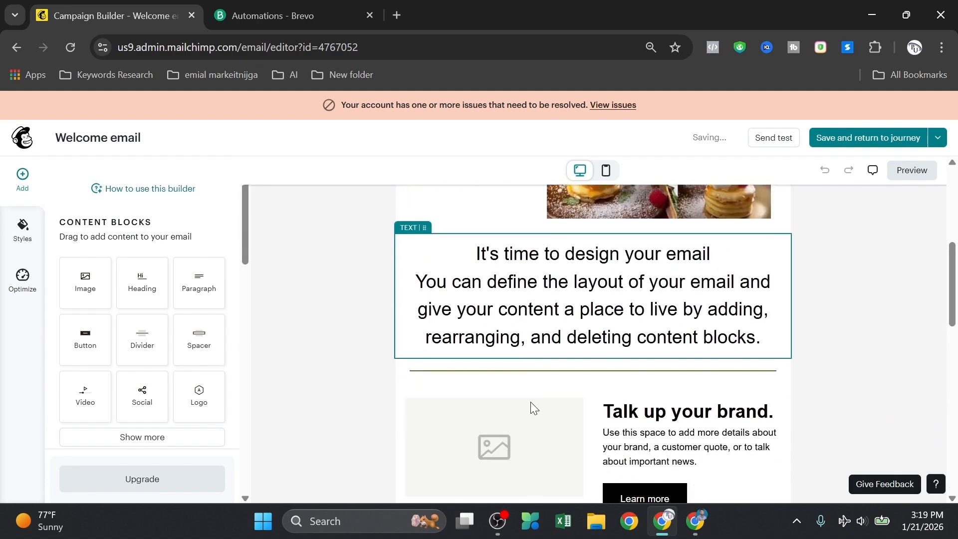
scroll(550, 392, "up", 5)
scroll(550, 392, "up", 2)
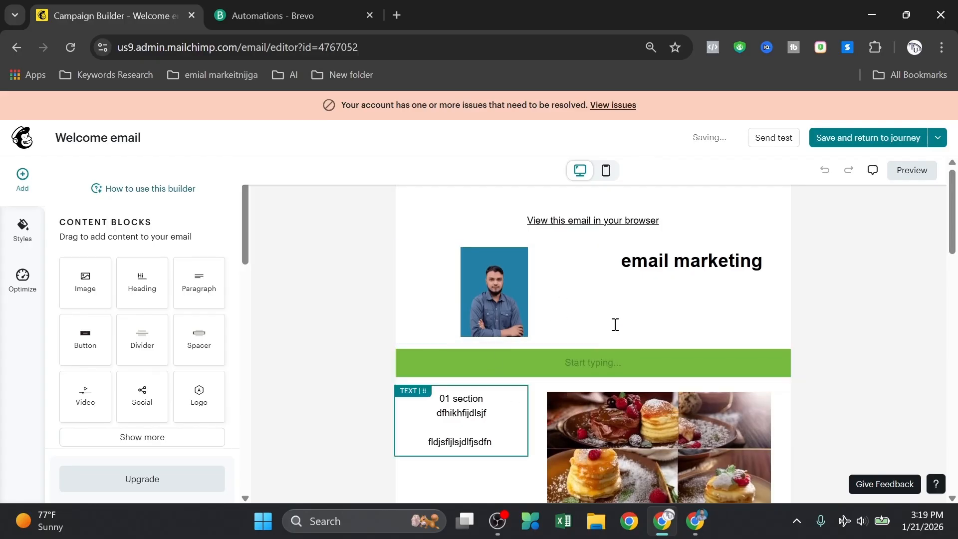
scroll(604, 319, "down", 6)
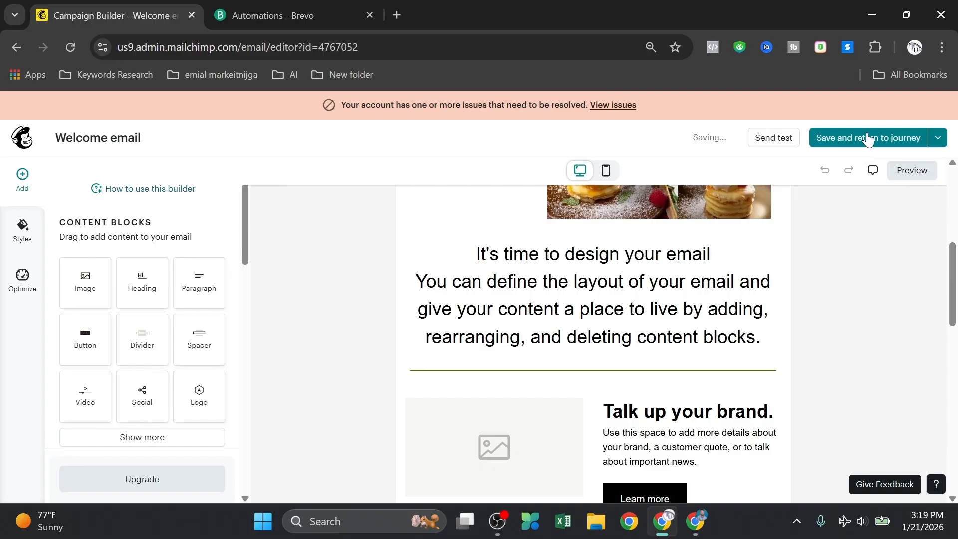
left_click(867, 134)
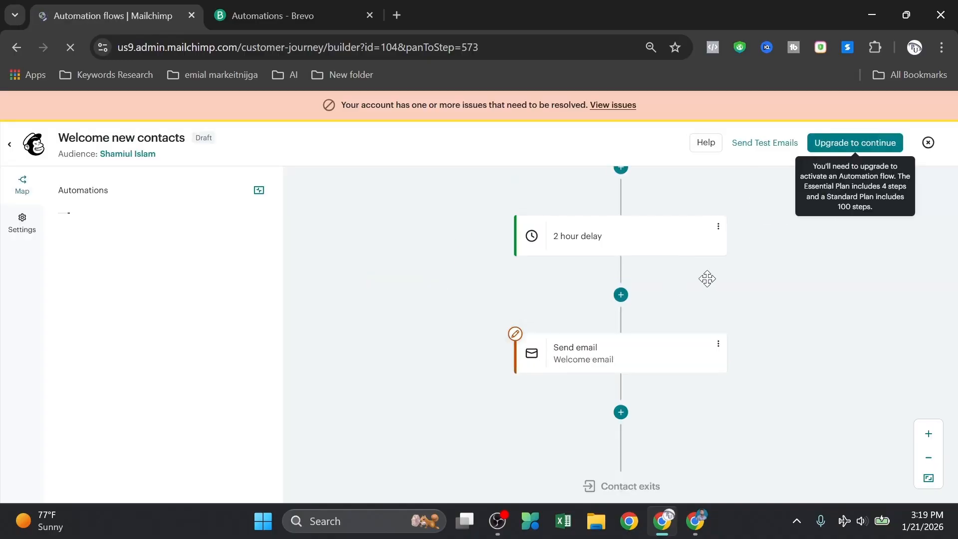
Review the welcome flow's map from the sign-up trigger through the delay and welcome email to the contact exit
scroll(367, 326, "down", 7)
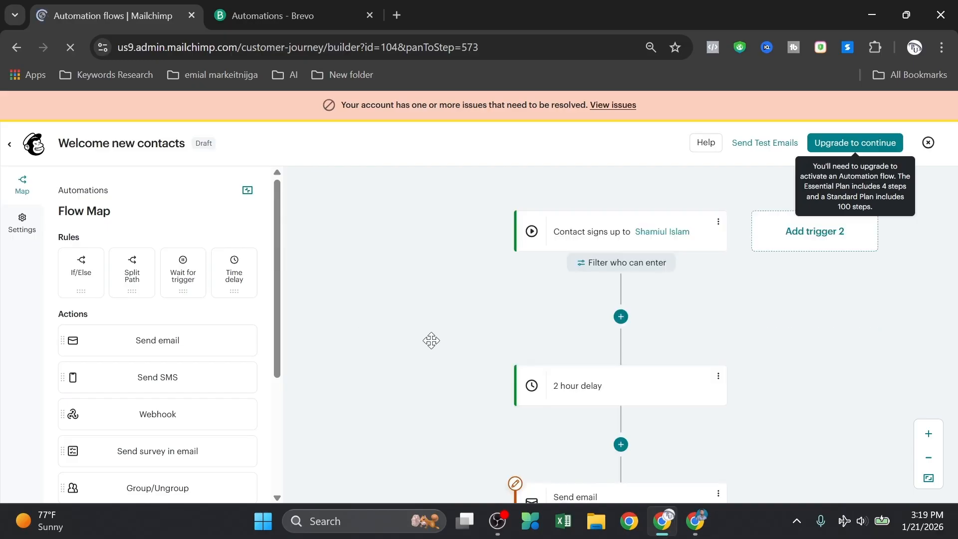
scroll(642, 315, "up", 2)
scroll(501, 364, "up", 7)
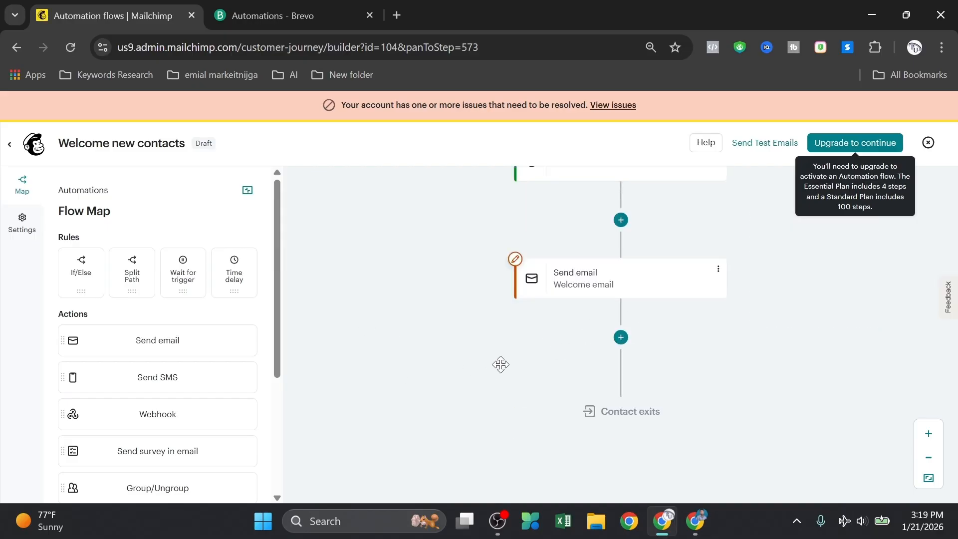
scroll(589, 360, "down", 2)
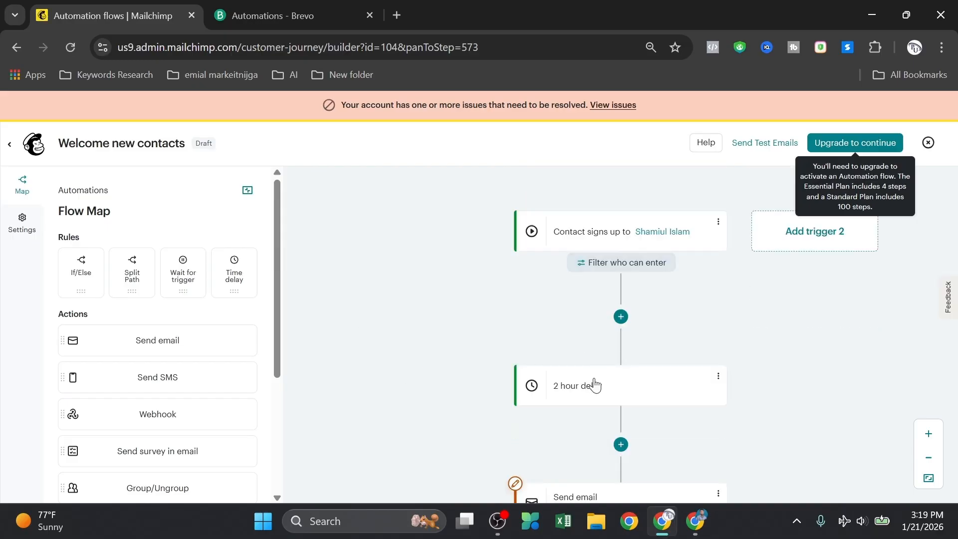
left_click_drag(708, 335, 694, 253)
scroll(729, 274, "down", 3)
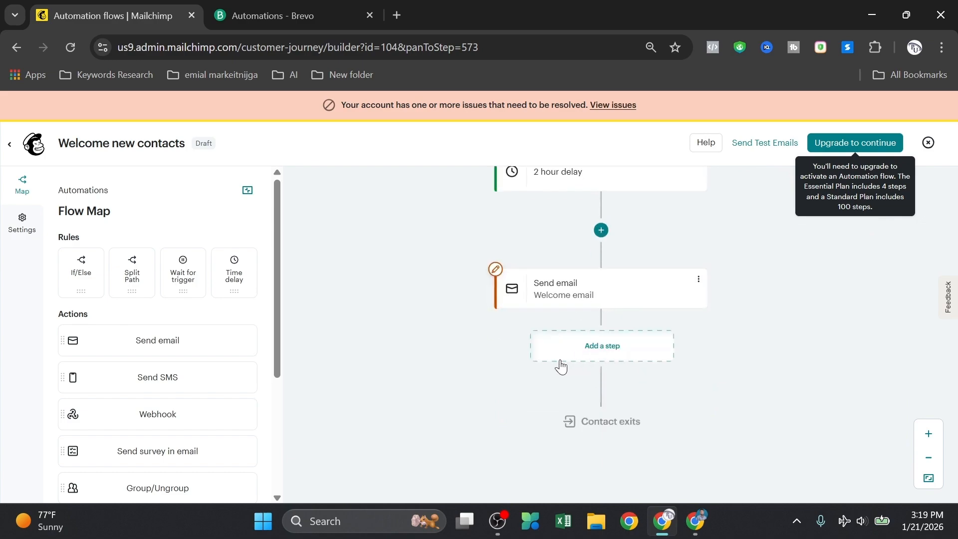
Examine the rules and actions available as a step after the welcome email
left_click(614, 350)
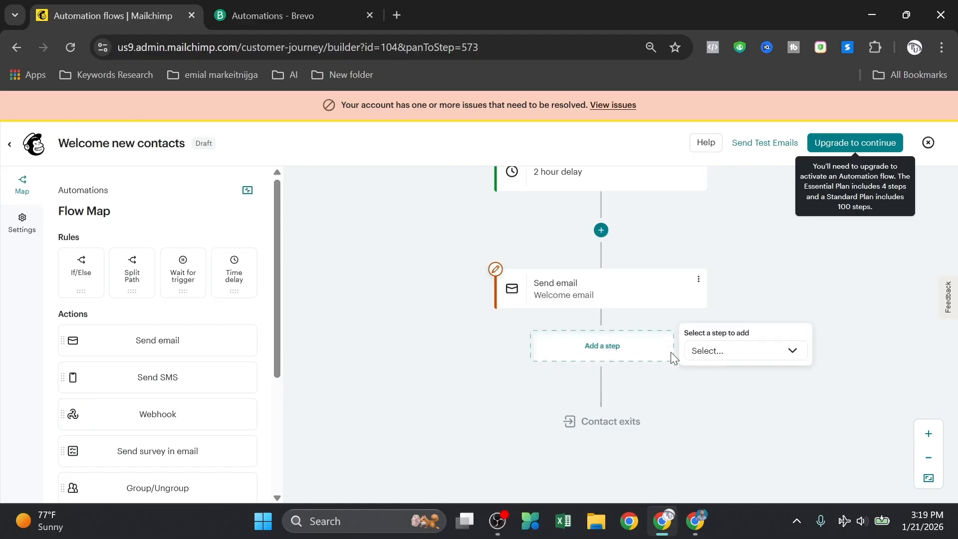
left_click(732, 351)
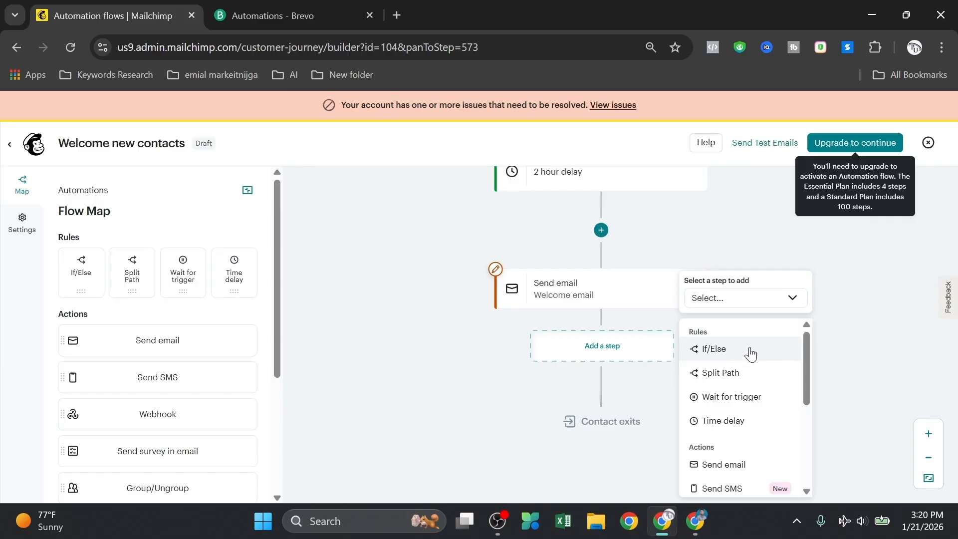
scroll(737, 367, "down", 4)
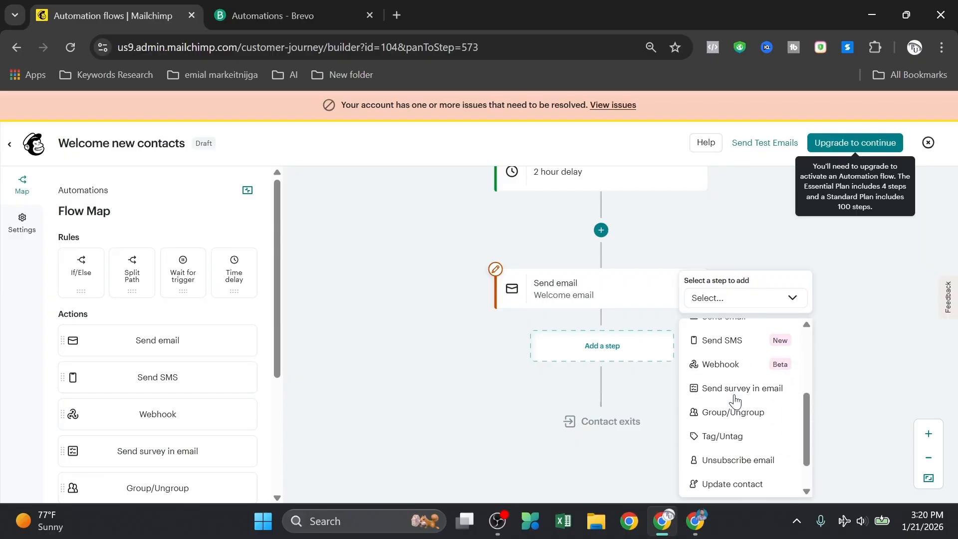
scroll(736, 400, "up", 4)
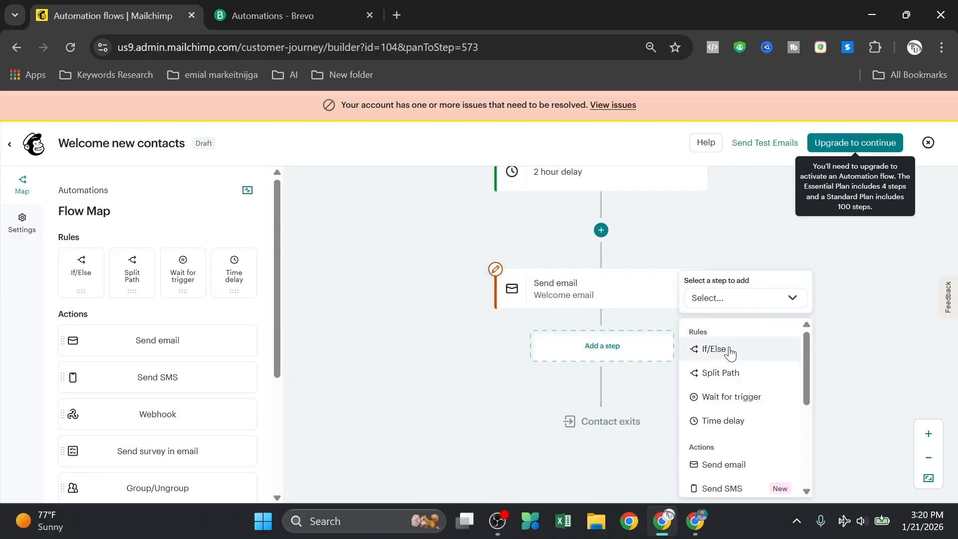
left_click(483, 372)
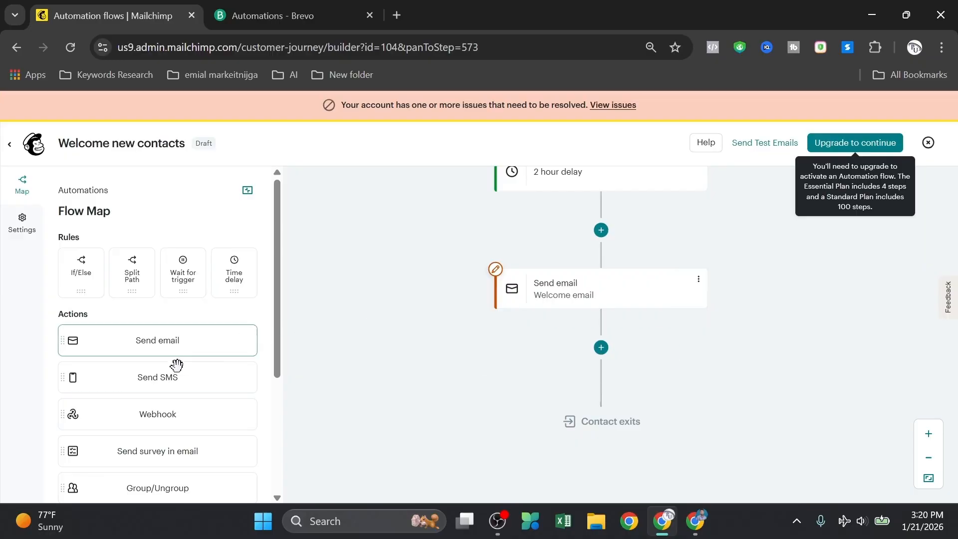
scroll(176, 364, "down", 2)
scroll(143, 320, "up", 2)
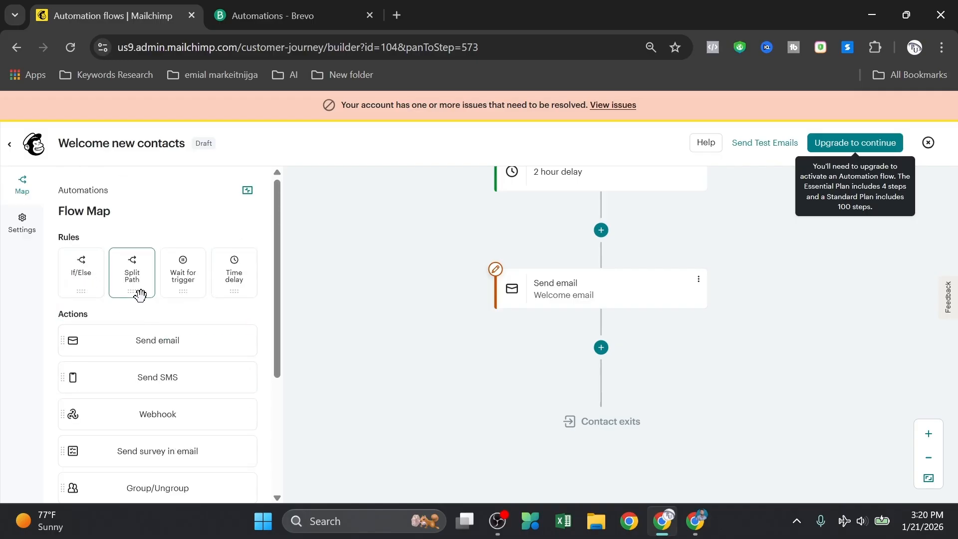
scroll(229, 314, "down", 2)
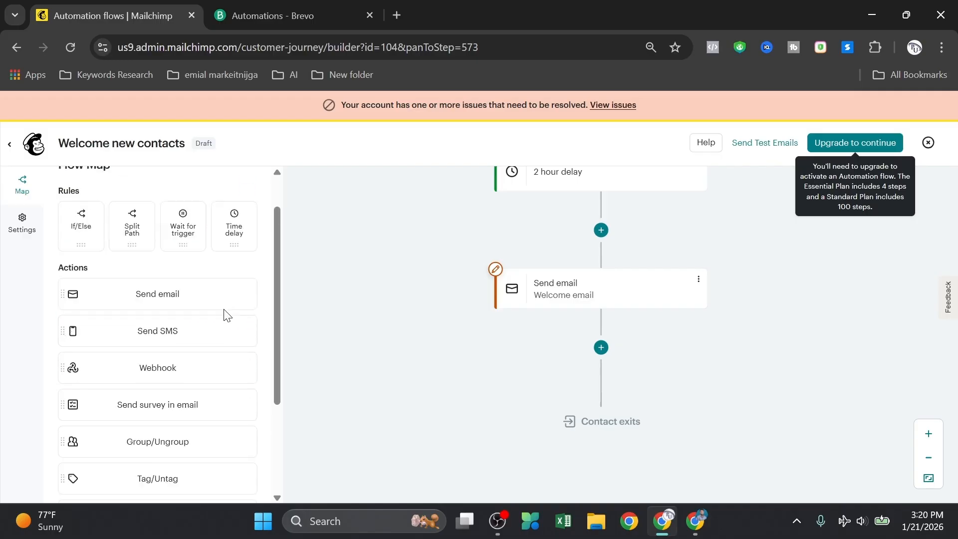
scroll(183, 315, "down", 2)
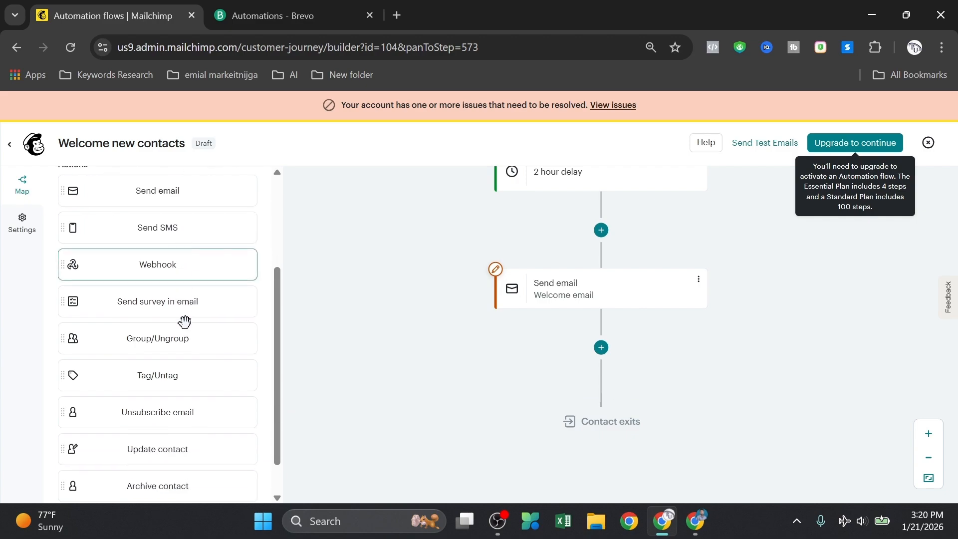
scroll(177, 284, "down", 1)
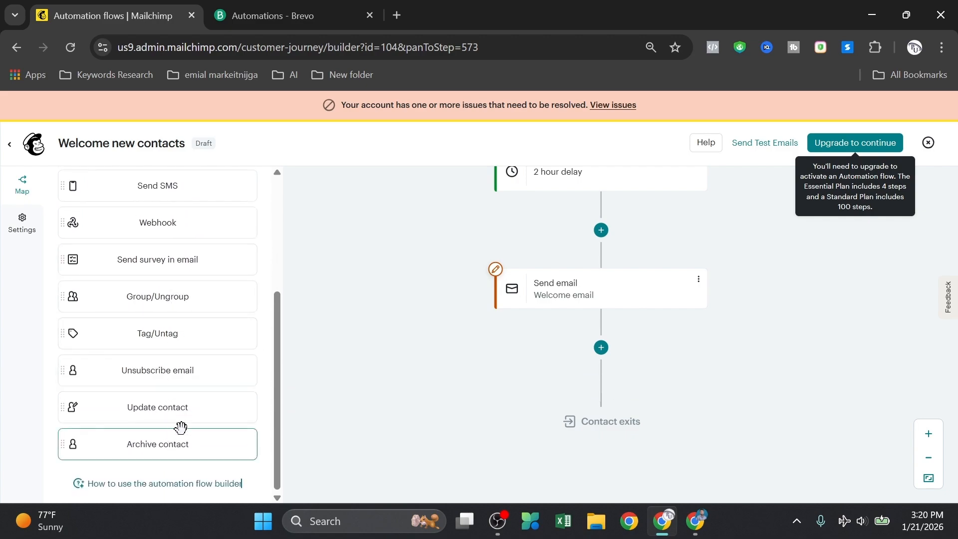
scroll(167, 454, "up", 5)
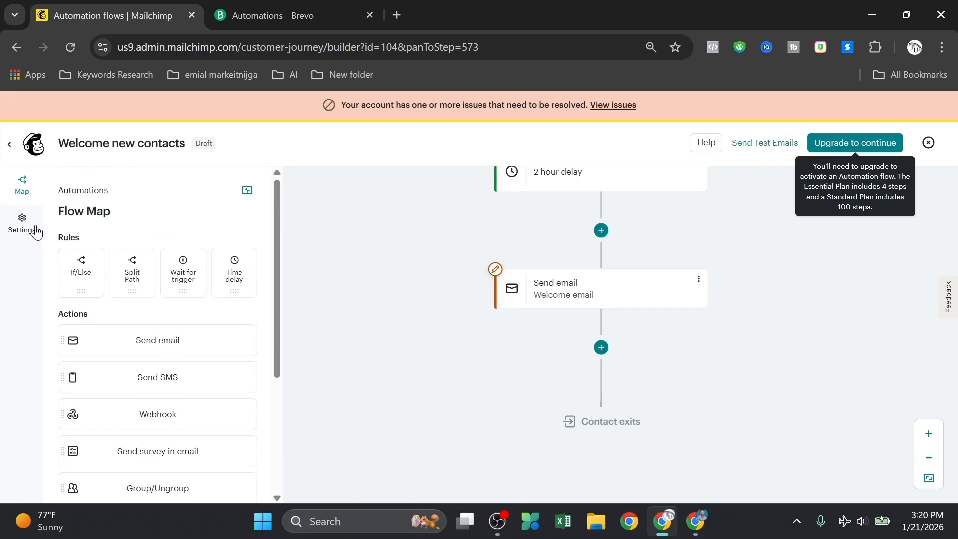
Add an If/Else rule after the welcome email with the segment filter fiction book, one of, fiction book 11
left_click_drag(69, 274, 617, 351)
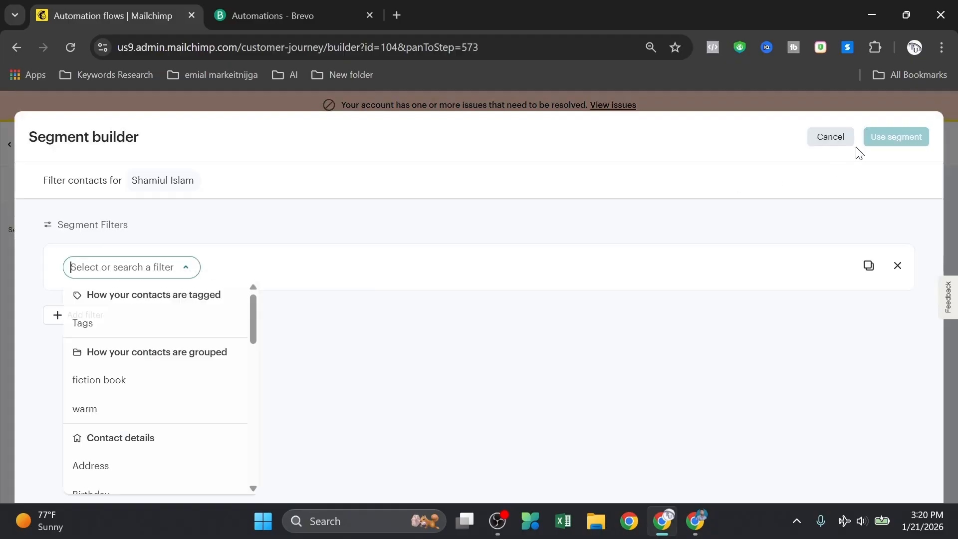
left_click(125, 384)
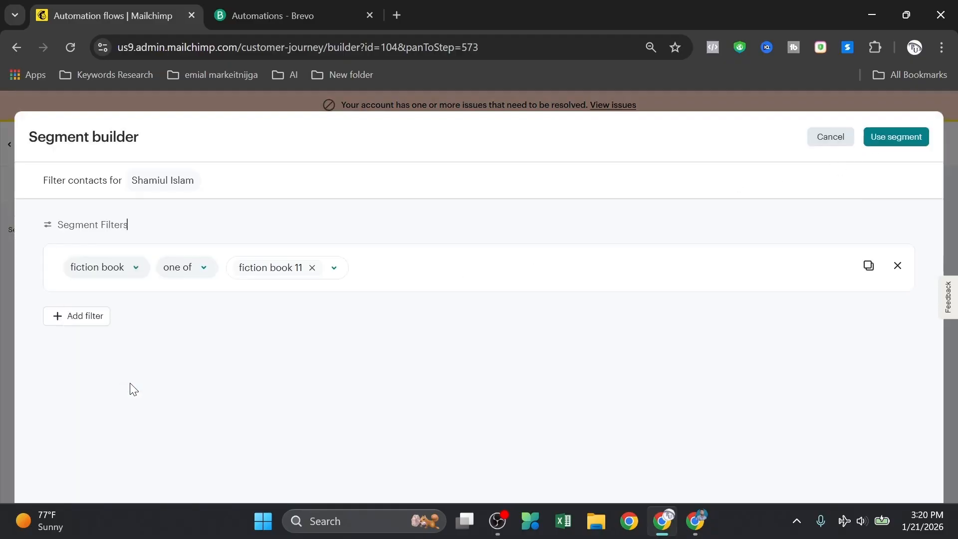
left_click(897, 143)
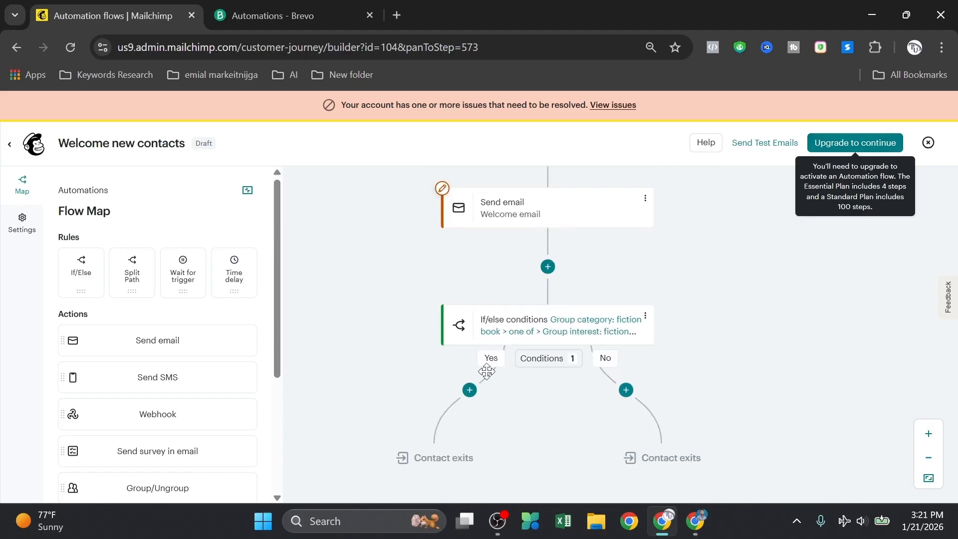
Insert a time delay of 1 day between the welcome email and the If/Else rule
left_click(548, 268)
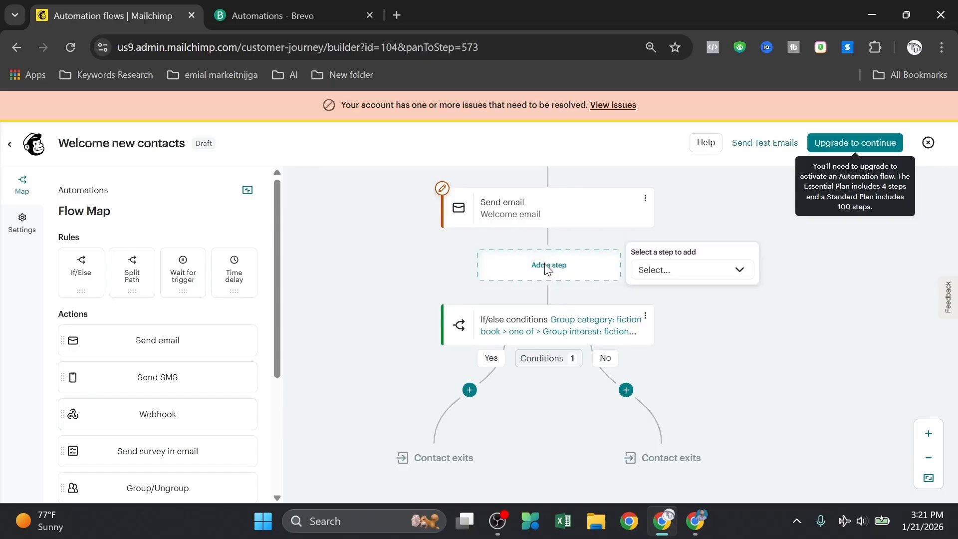
left_click(687, 272)
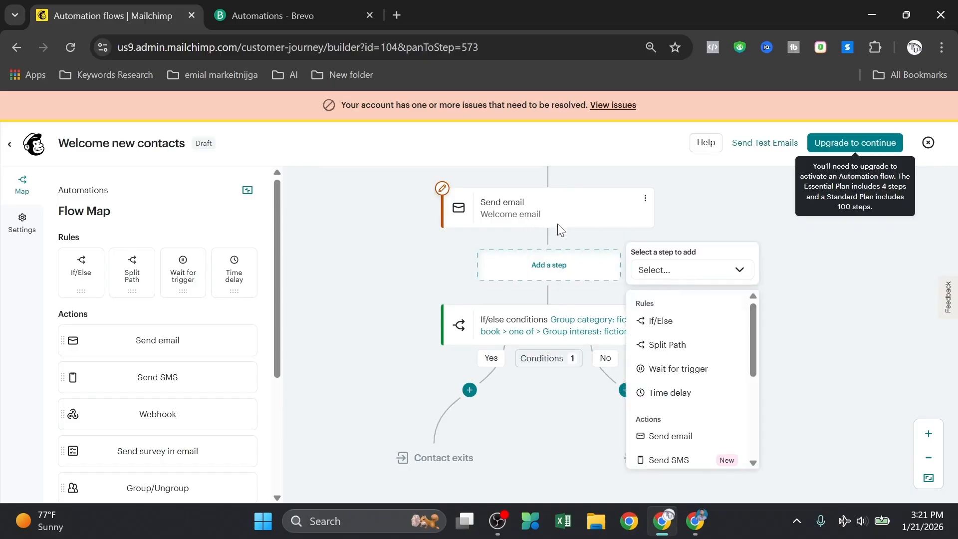
left_click(676, 392)
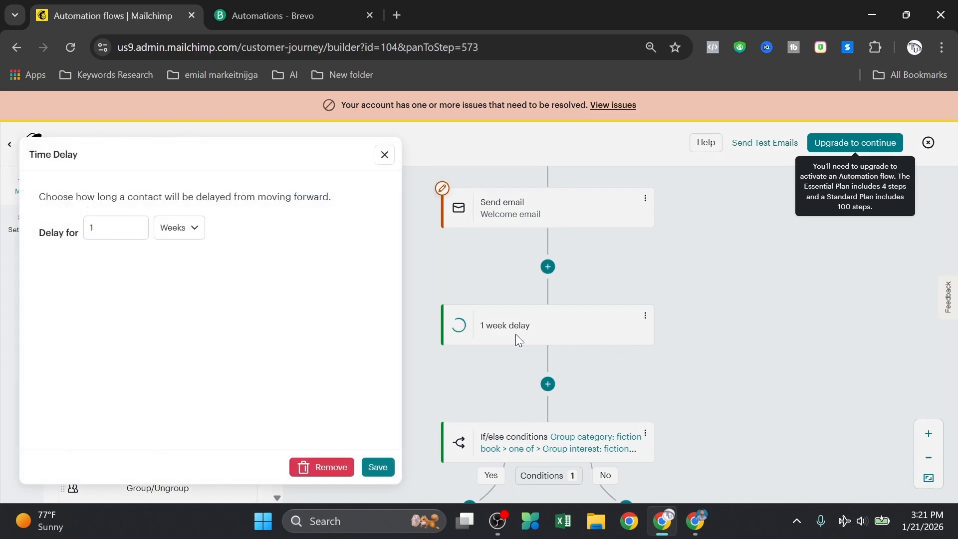
left_click(189, 227)
left_click(186, 269)
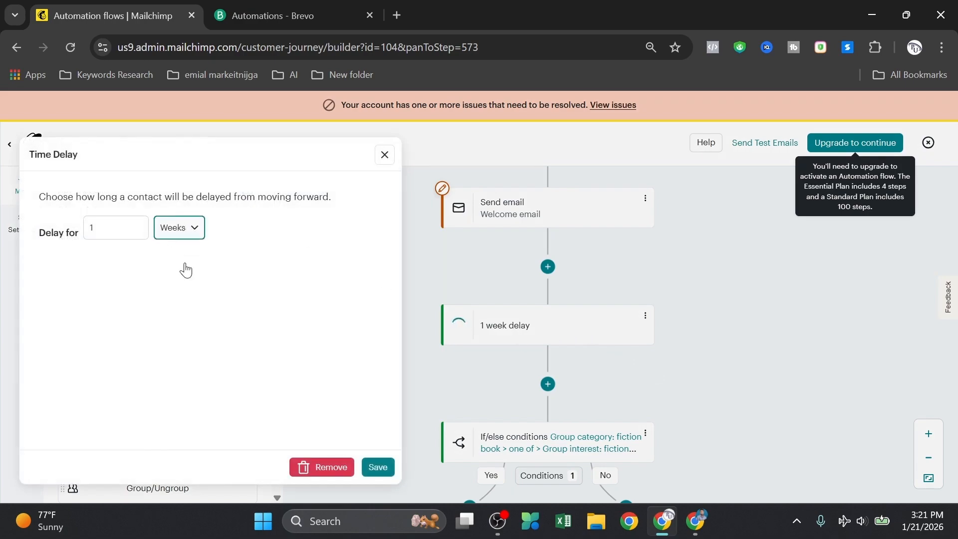
left_click(382, 468)
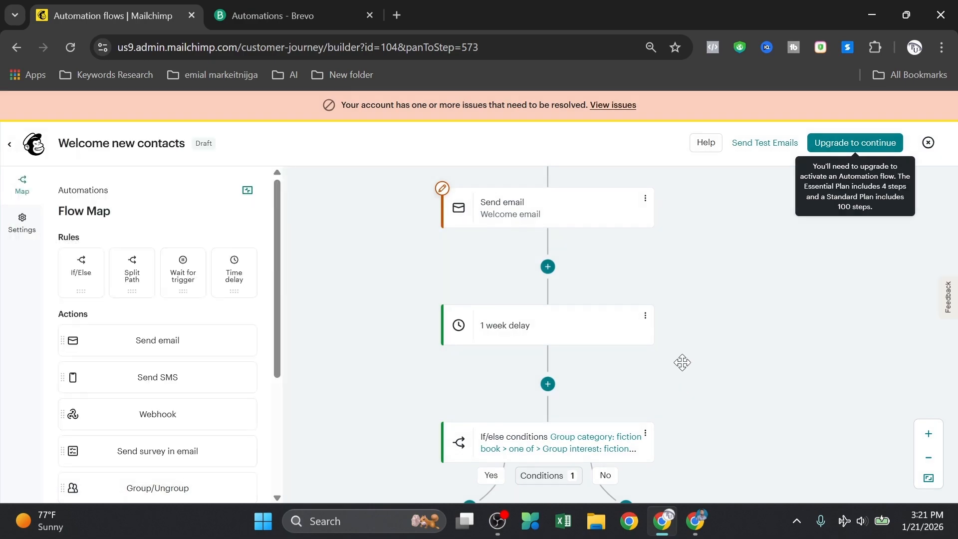
Add a Send email action to the Yes branch of the If/Else rule
scroll(686, 352, "down", 5)
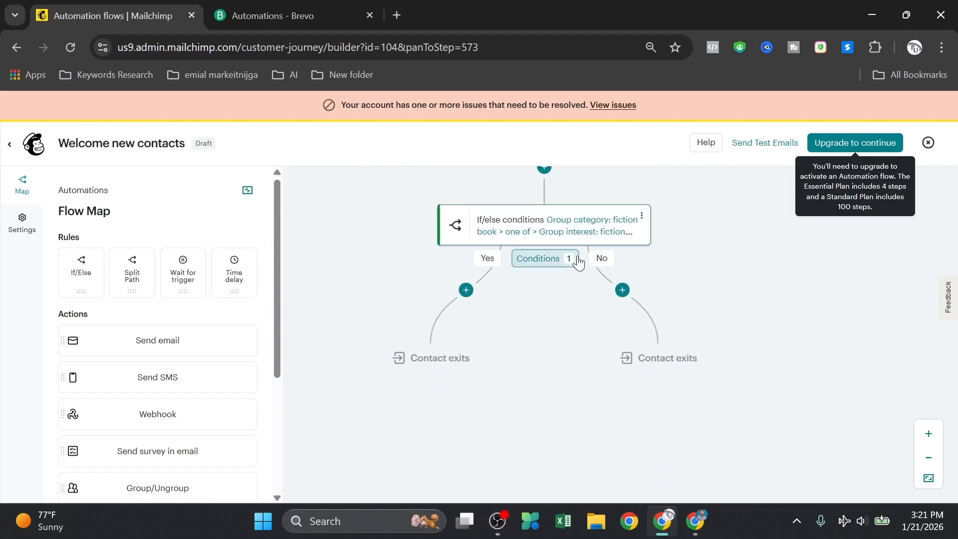
left_click_drag(567, 316, 557, 364)
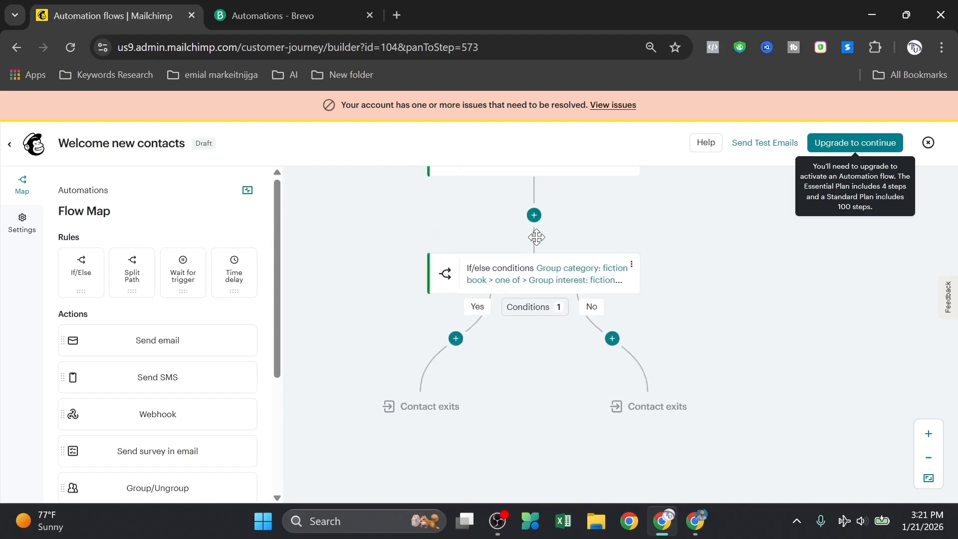
left_click_drag(617, 236, 618, 264)
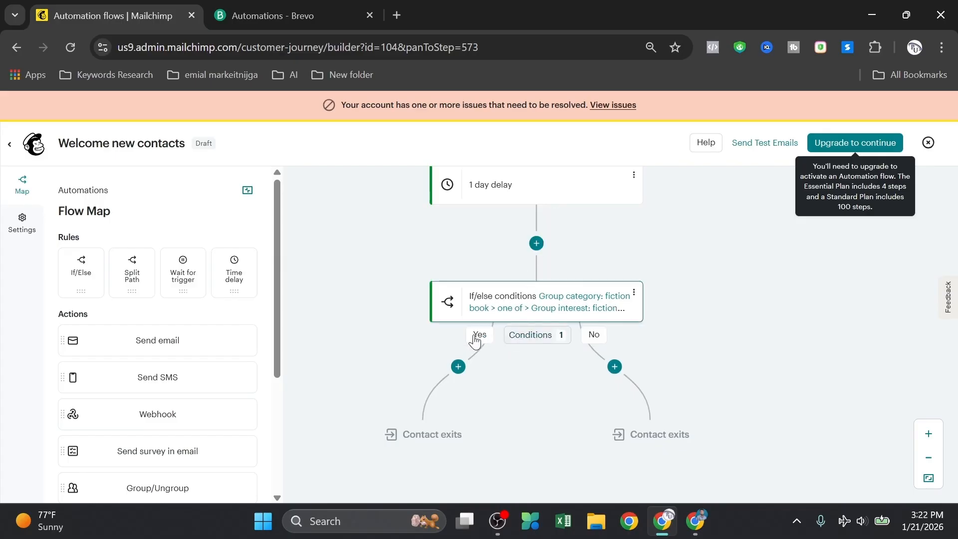
left_click_drag(522, 377, 524, 361)
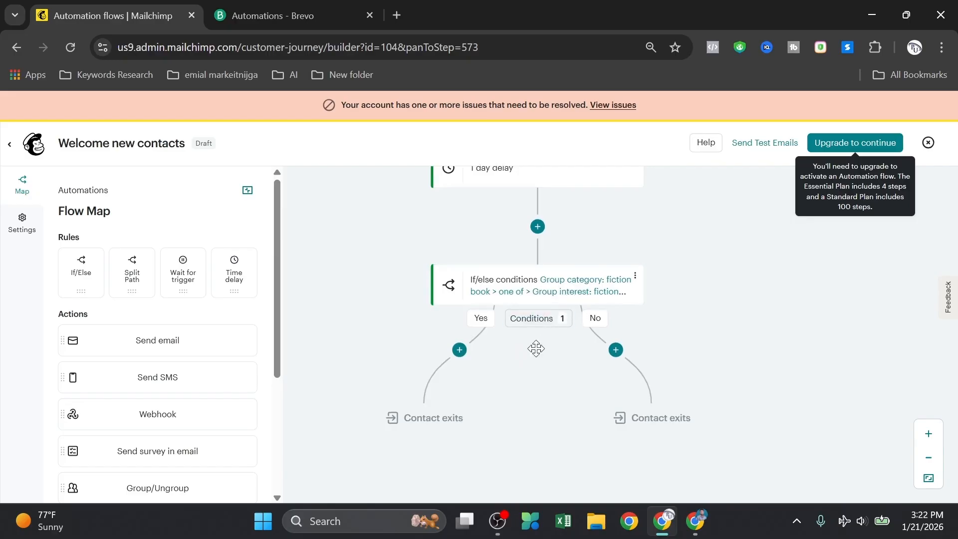
left_click_drag(537, 385, 535, 351)
left_click(463, 318)
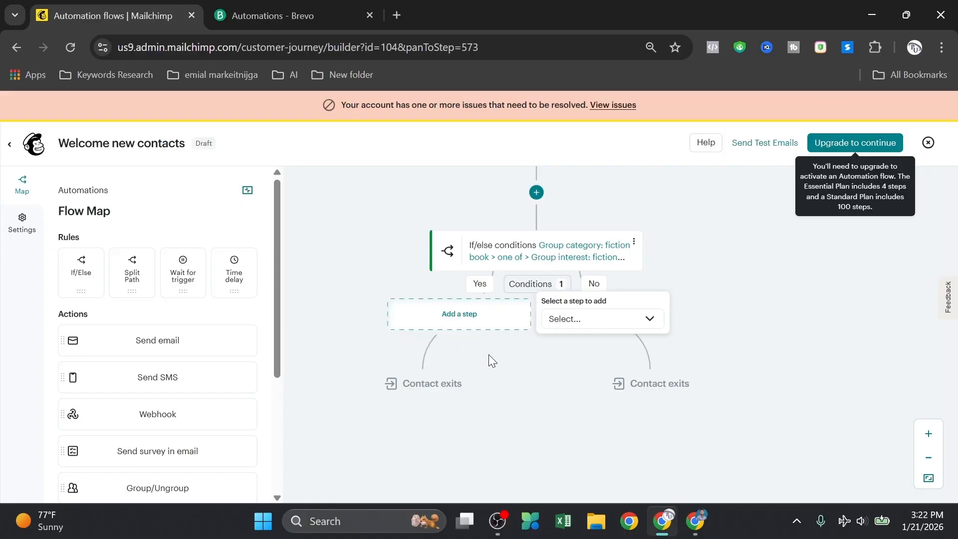
left_click(415, 389)
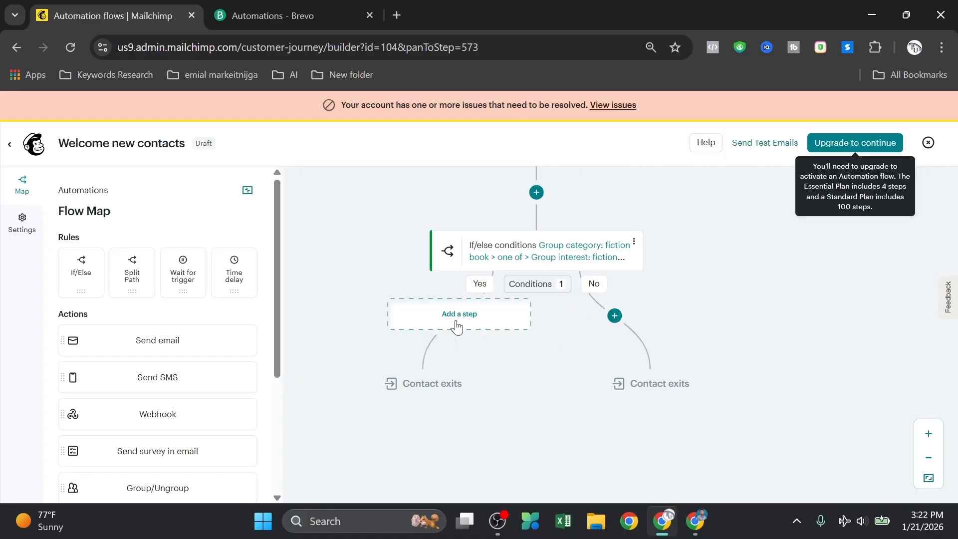
left_click_drag(139, 349, 457, 335)
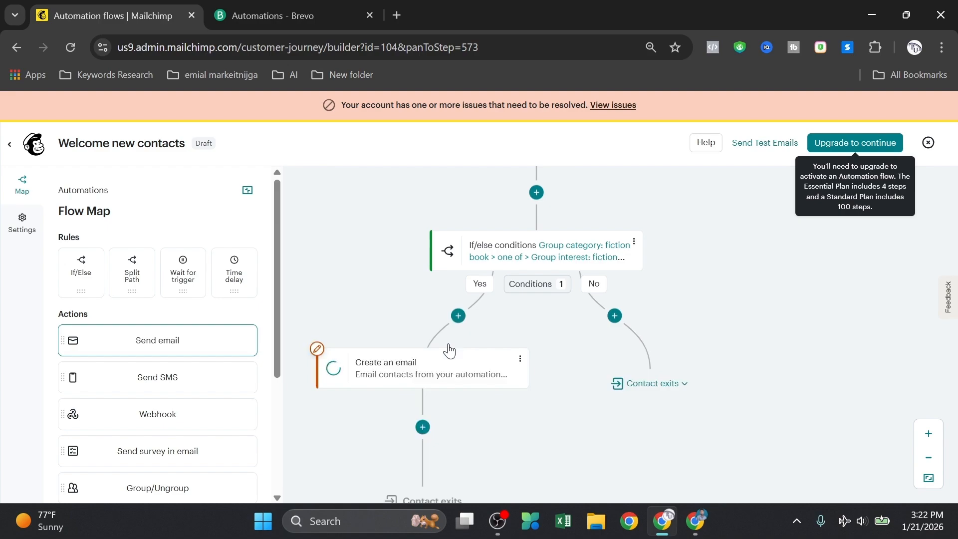
Apply the saved book-text template with the Sign me up button to the Yes branch's email, save it and return to the journey
left_click(447, 351)
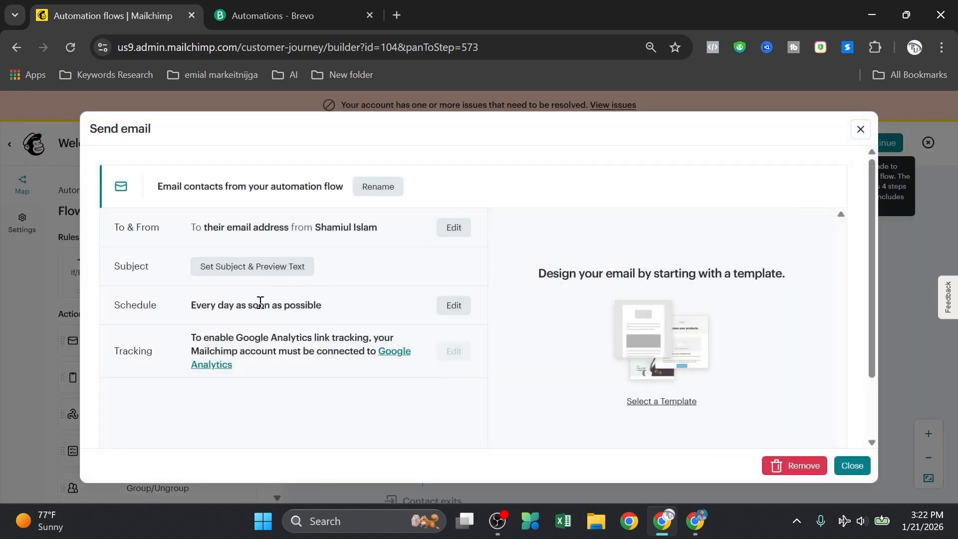
left_click(664, 400)
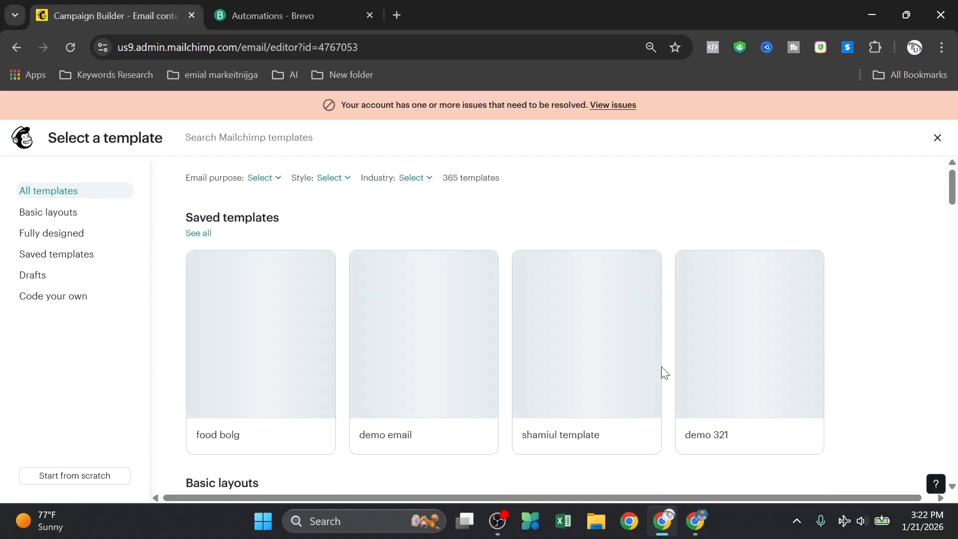
mouse_move(623, 382)
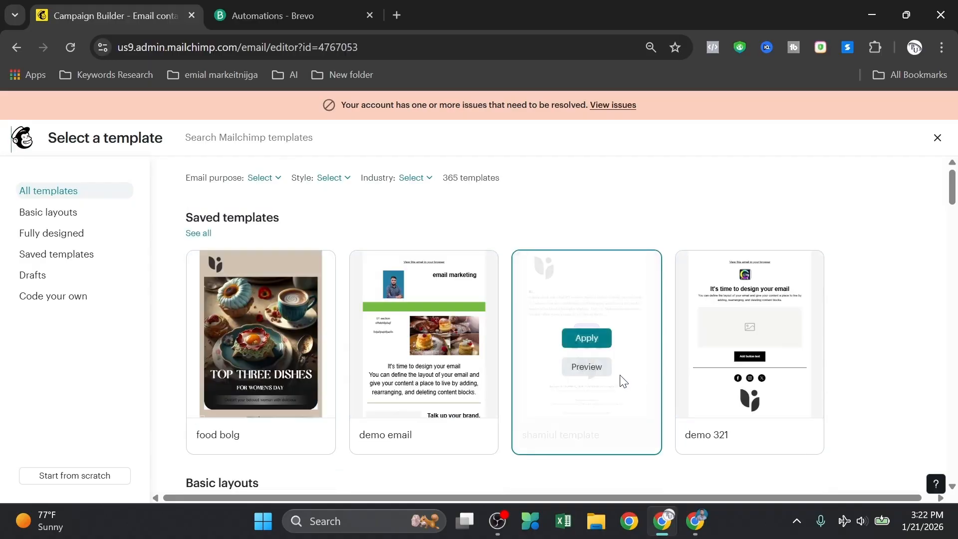
left_click(595, 340)
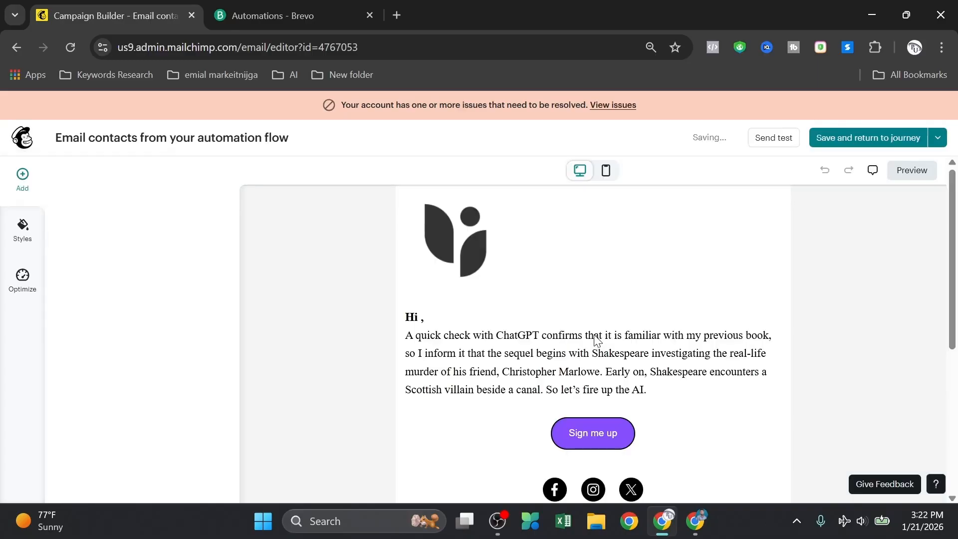
left_click(842, 145)
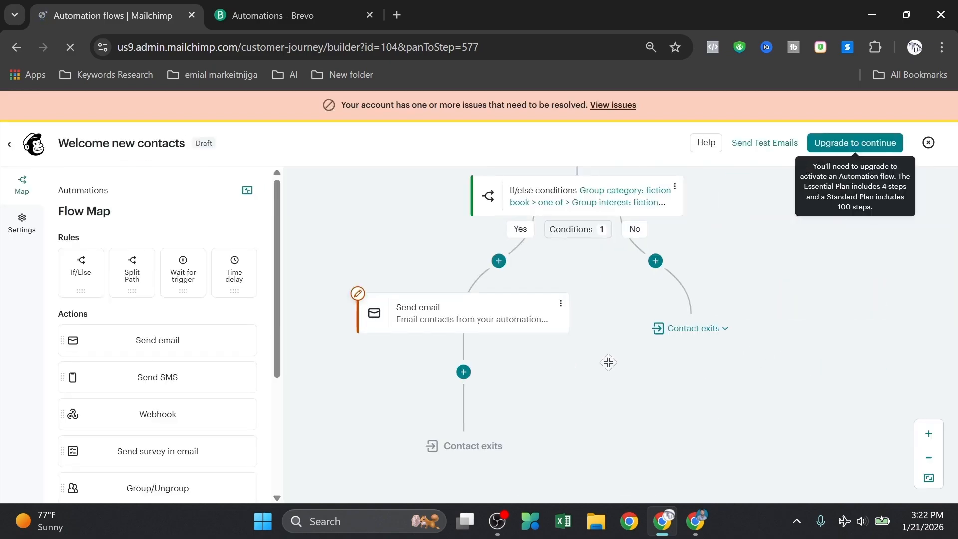
Review the flow map around the delay, If/Else rule and both branches, and look through the available actions
left_click_drag(585, 276, 595, 316)
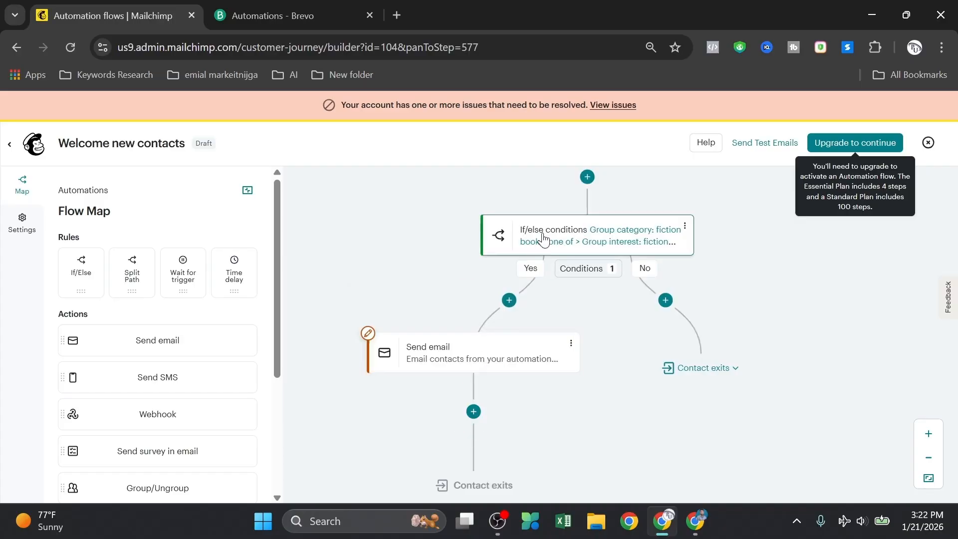
mouse_move(556, 410)
left_mouse_down()
mouse_move(575, 331)
mouse_move(571, 420)
left_mouse_up()
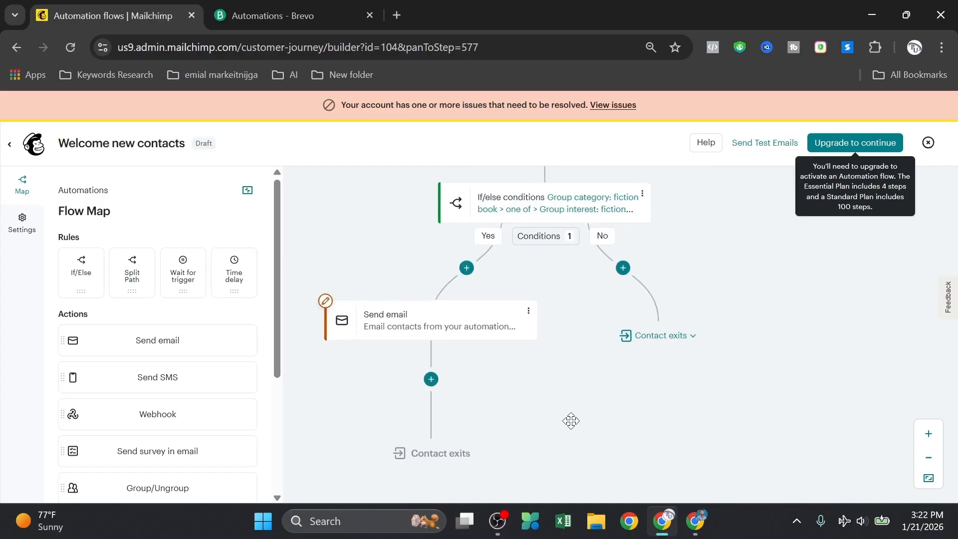
left_click_drag(578, 365, 605, 352)
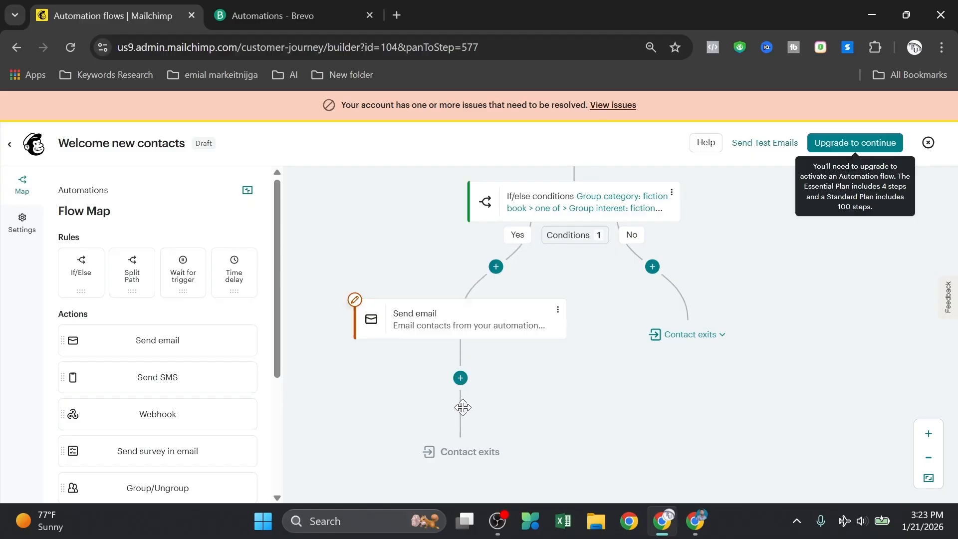
scroll(593, 360, "up", 5)
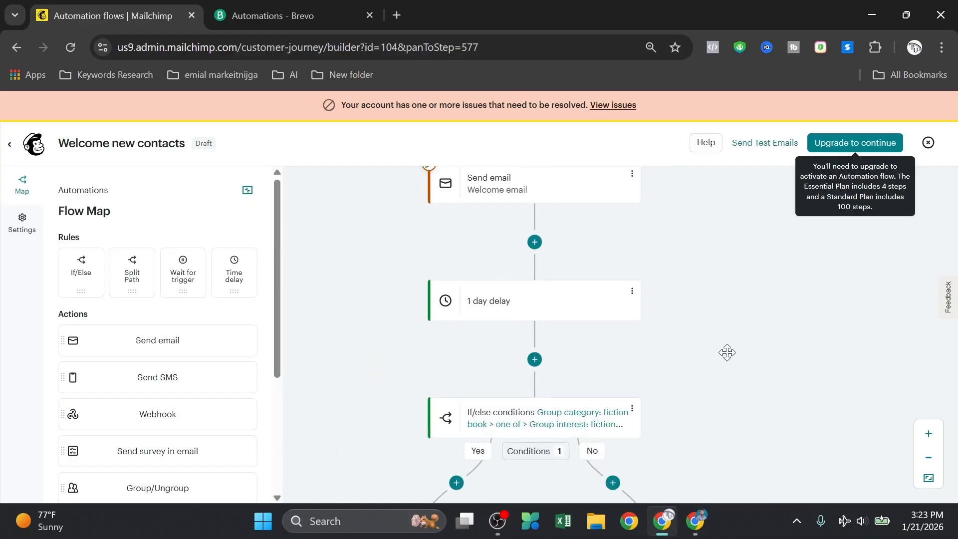
left_click_drag(700, 331, 718, 264)
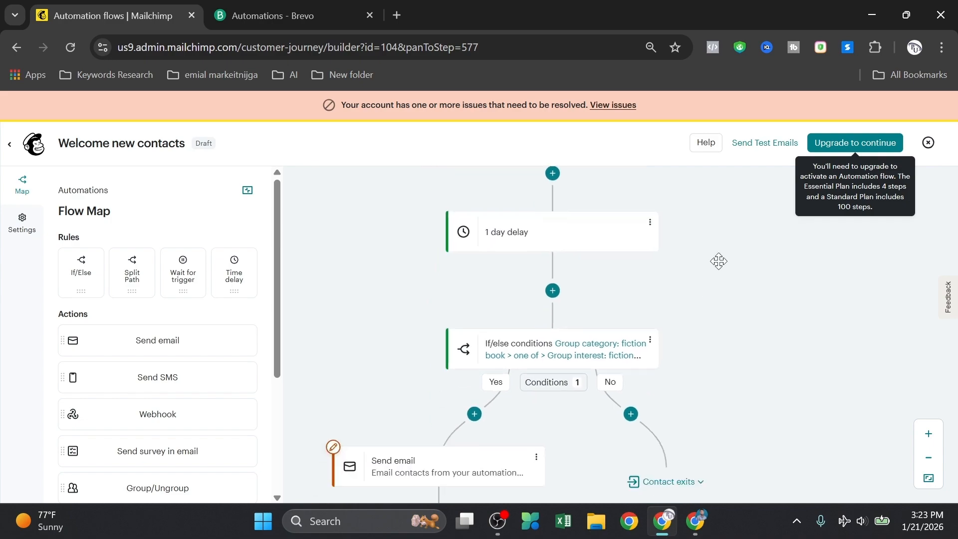
left_click_drag(721, 297, 722, 269)
scroll(192, 349, "down", 4)
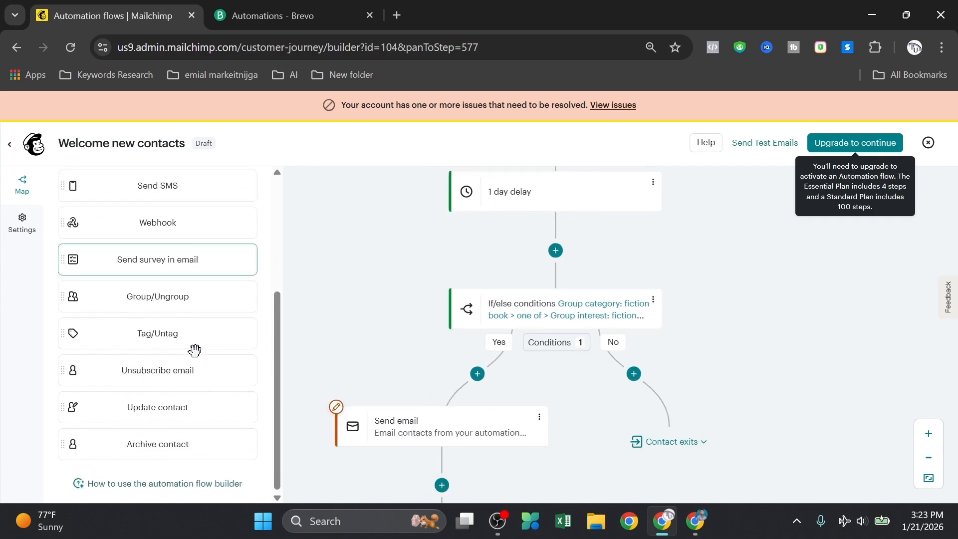
scroll(190, 353, "up", 4)
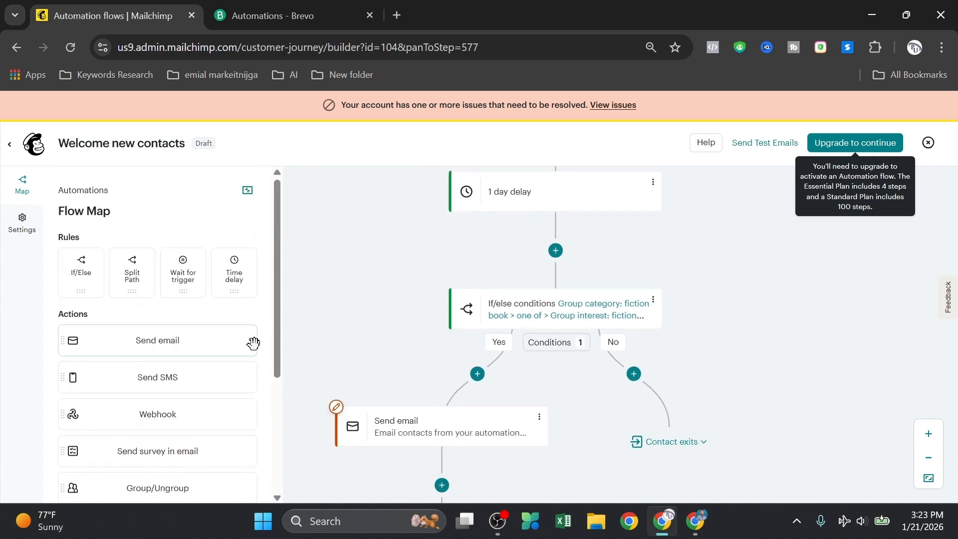
Leave the welcome flow and open the automation flow templates
left_click(17, 48)
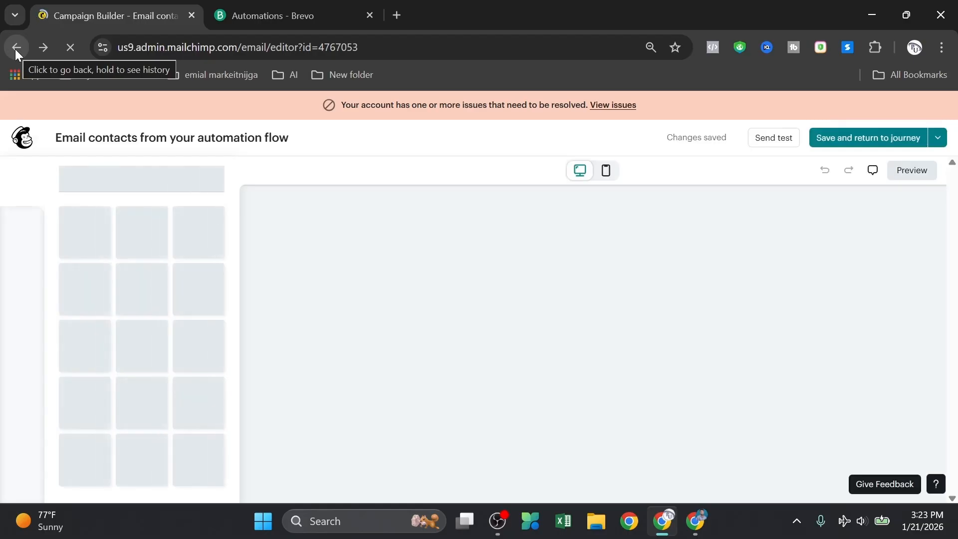
left_click(16, 48)
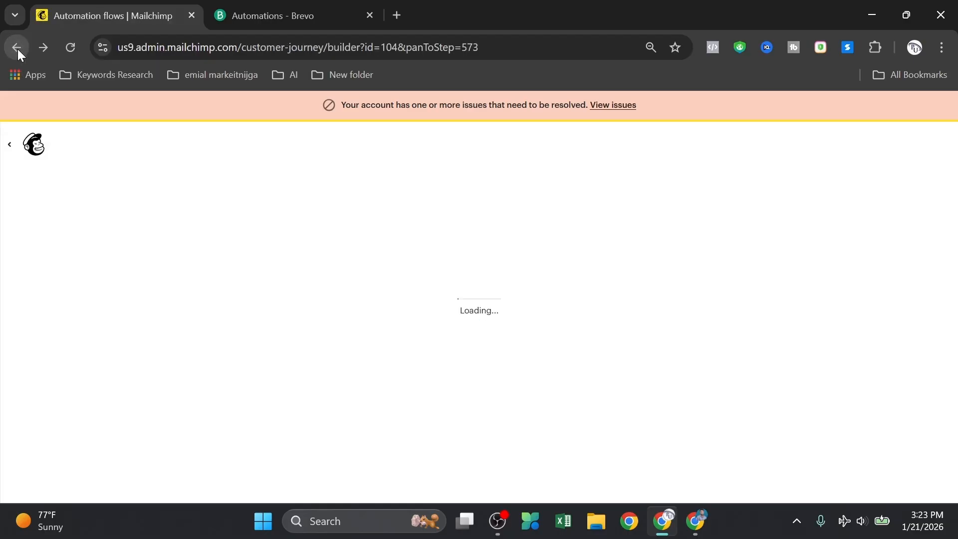
left_click(29, 148)
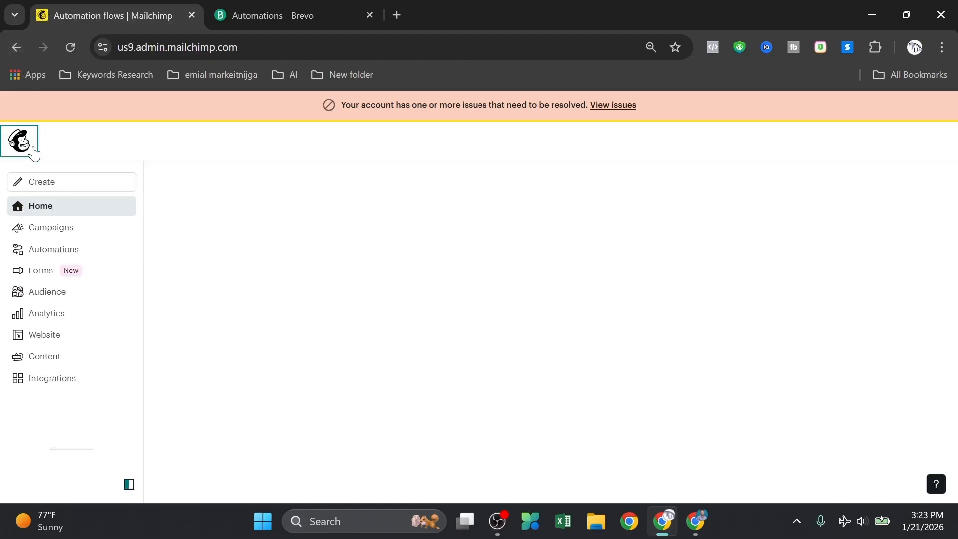
left_click(69, 251)
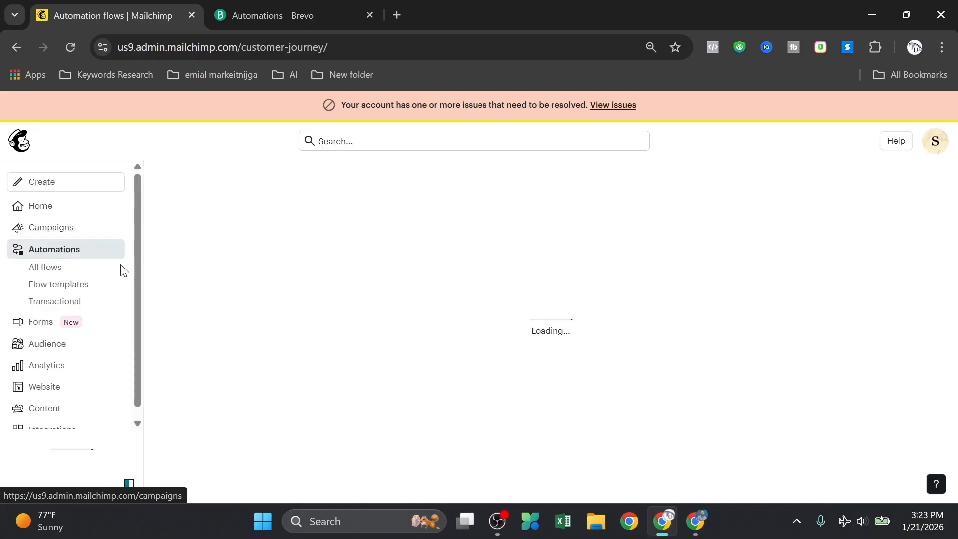
left_click(78, 287)
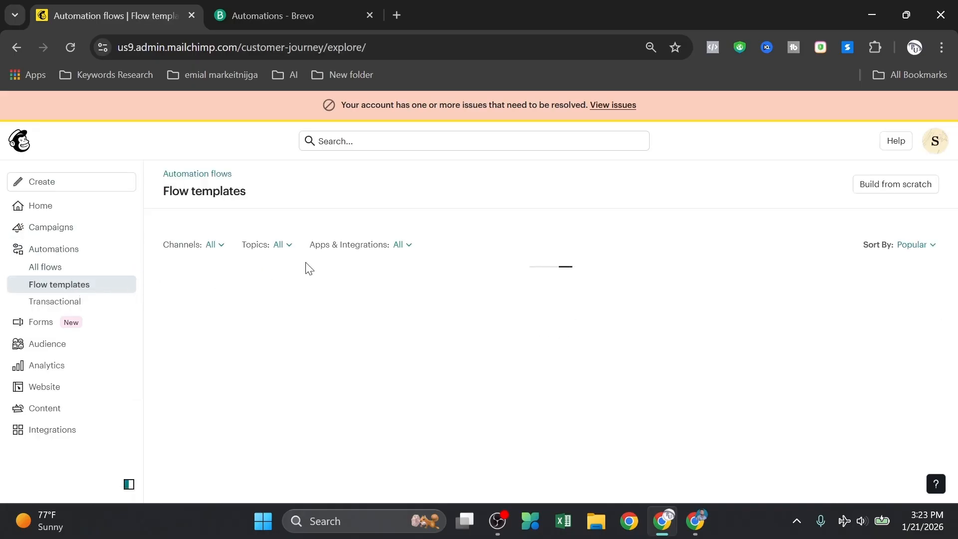
Create a flow from scratch named demo and proceed to choosing its trigger
left_click(886, 192)
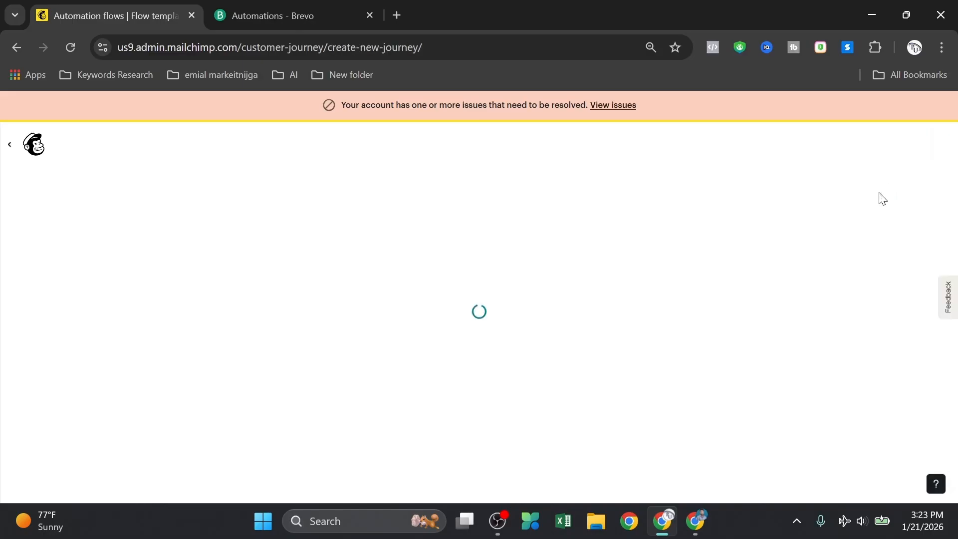
scroll(674, 259, "down", 3)
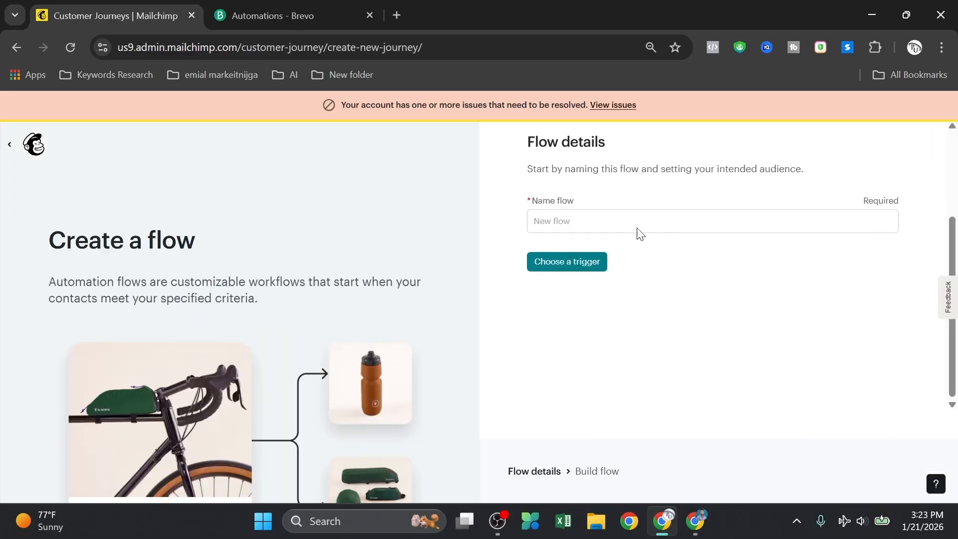
left_click(636, 220)
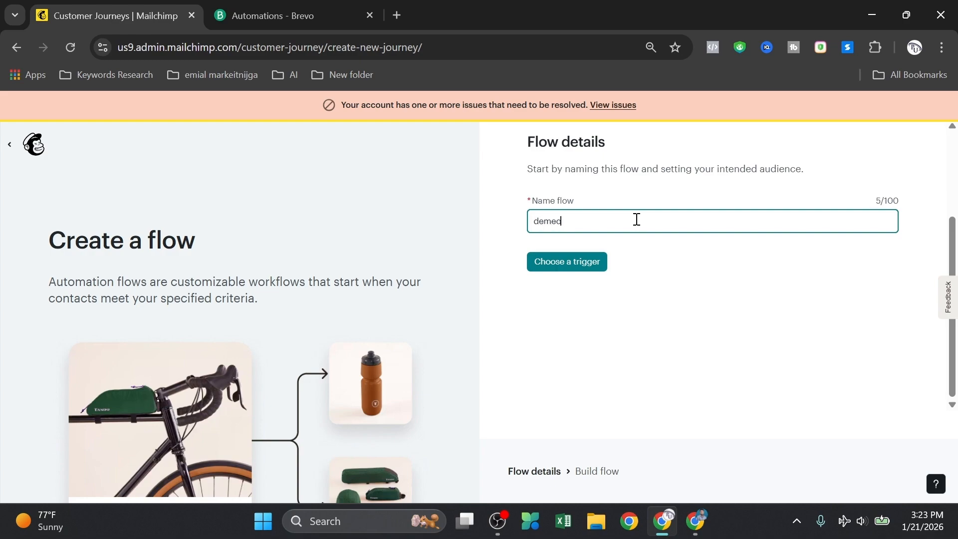
type("demeo")
key("BackSpace")
type("d")
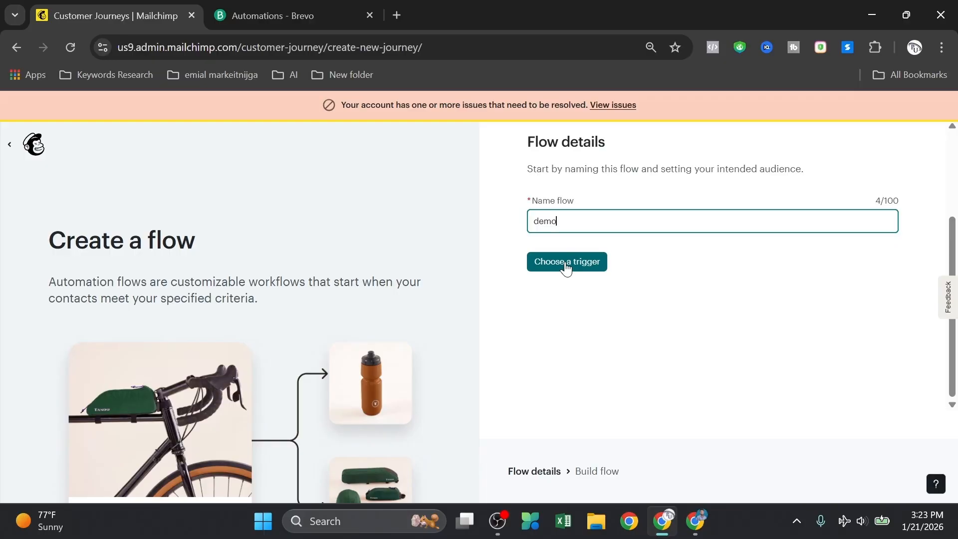
left_click(566, 264)
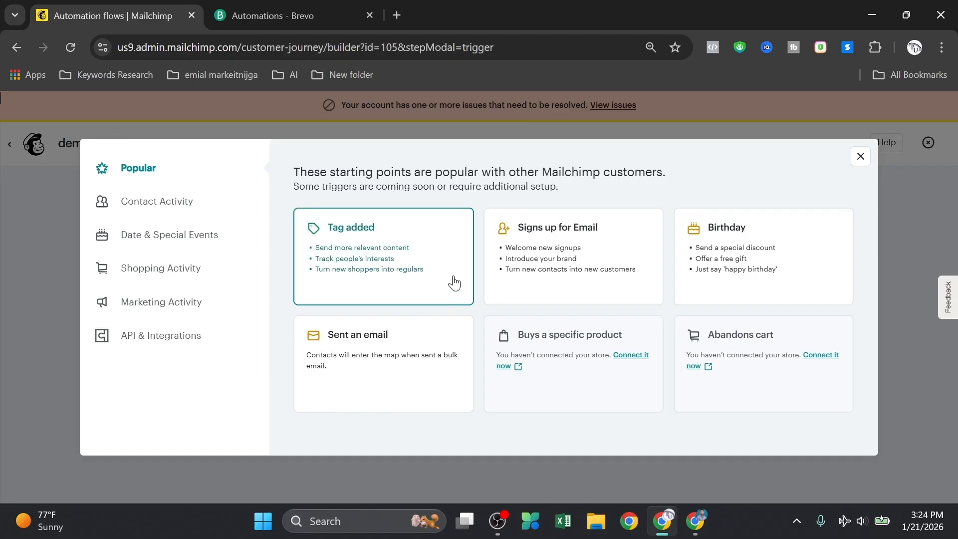
Look through the trigger categories for contact activity, dates and special events, shopping and marketing activity, returning to the popular ones
left_click(165, 208)
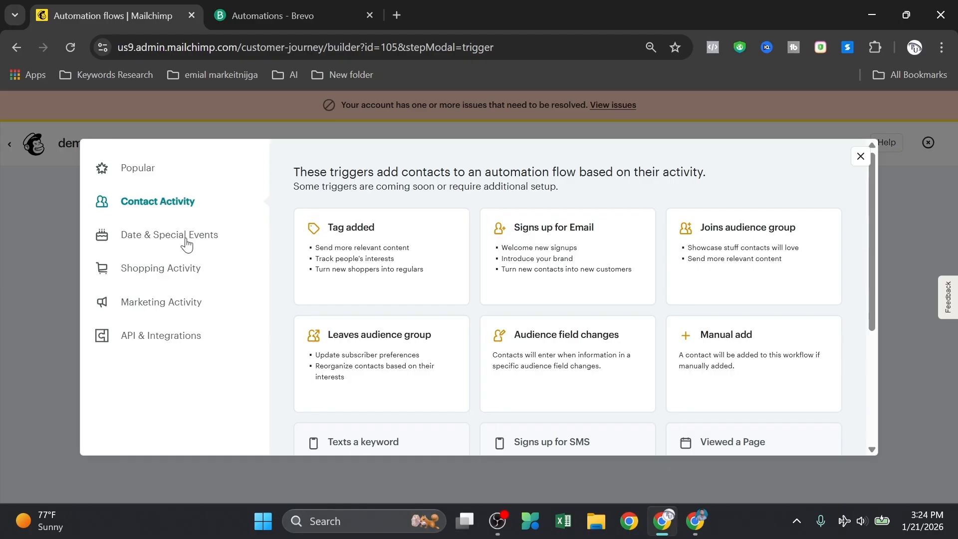
scroll(540, 299, "down", 3)
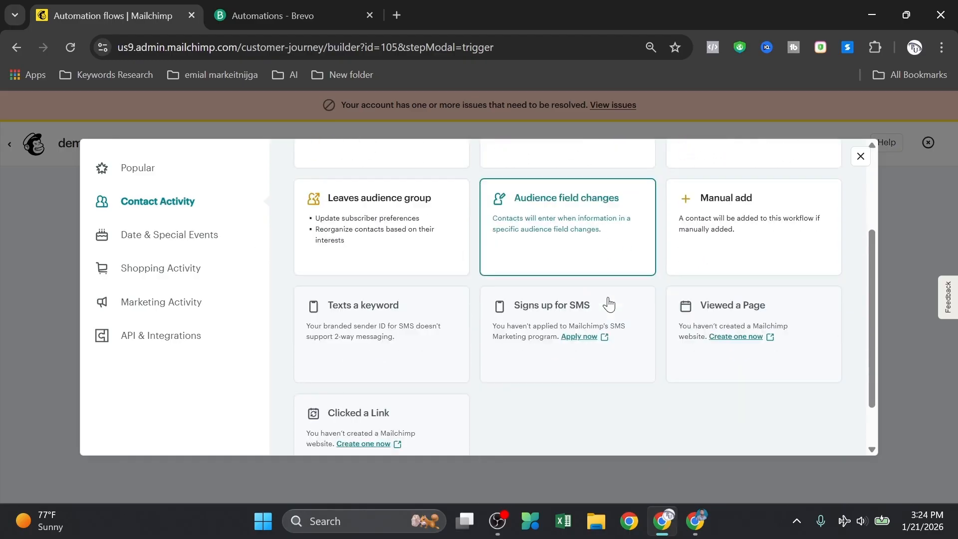
scroll(609, 304, "down", 2)
scroll(541, 324, "up", 4)
left_click(198, 241)
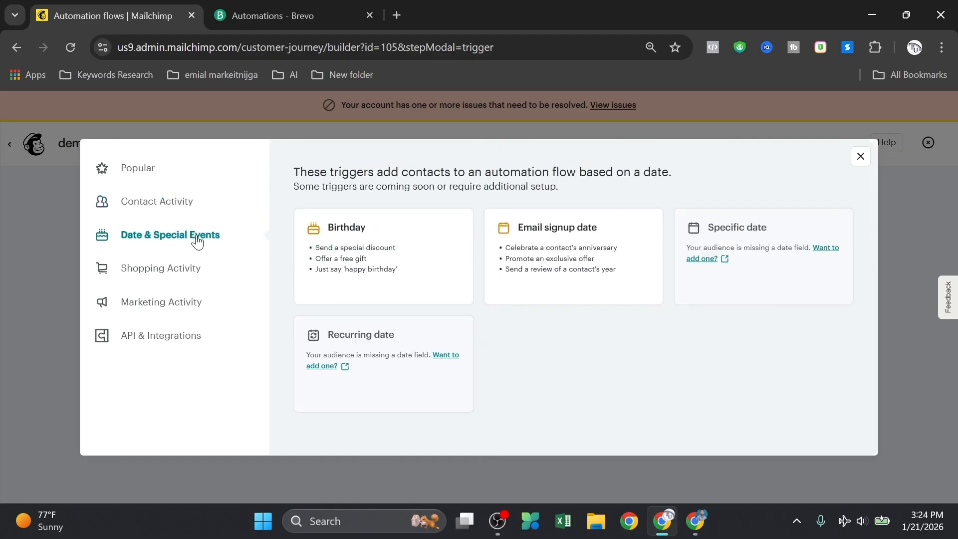
left_click(190, 270)
scroll(465, 299, "down", 6)
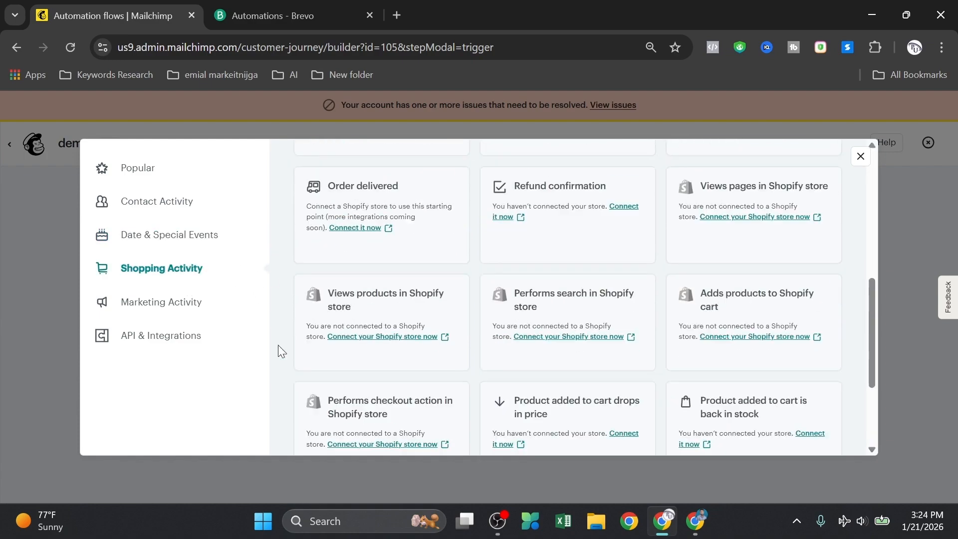
scroll(278, 347, "up", 5)
left_click(154, 302)
scroll(464, 306, "up", 3)
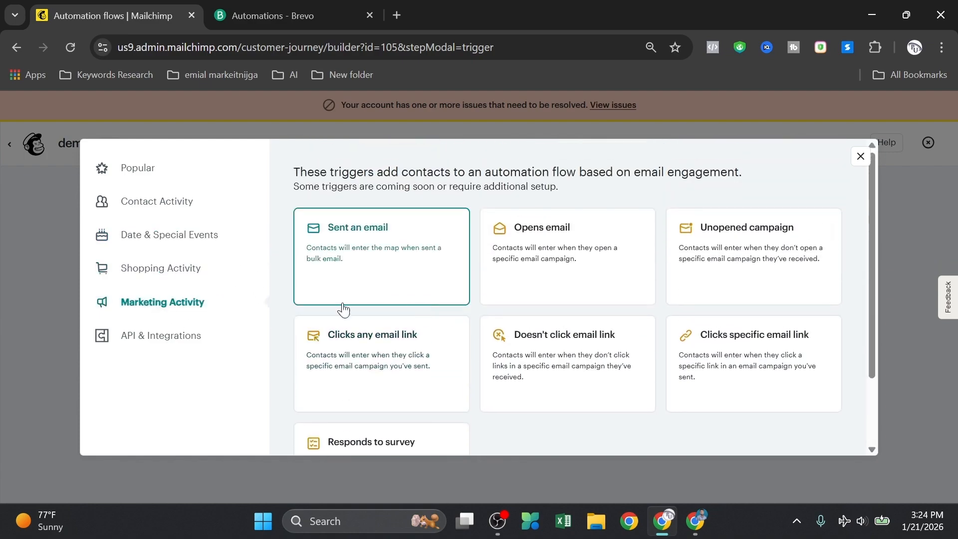
left_click(162, 187)
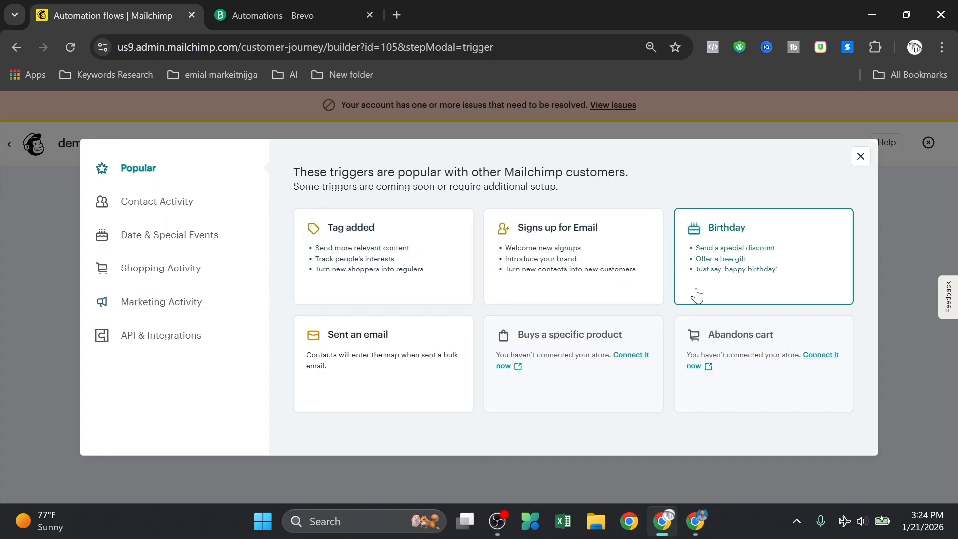
Open the Birthday trigger's settings and leave the demo flow for the automation flow templates
left_click(713, 273)
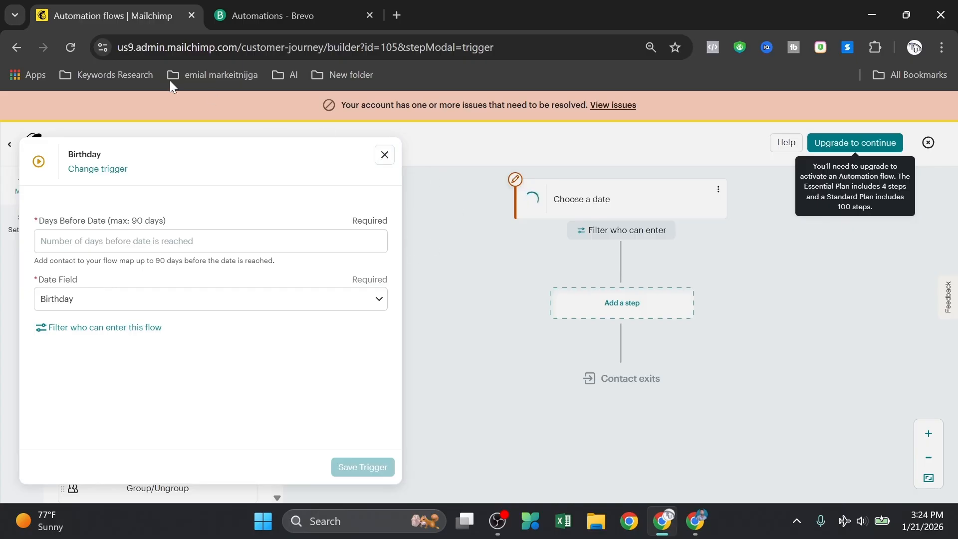
left_click(15, 50)
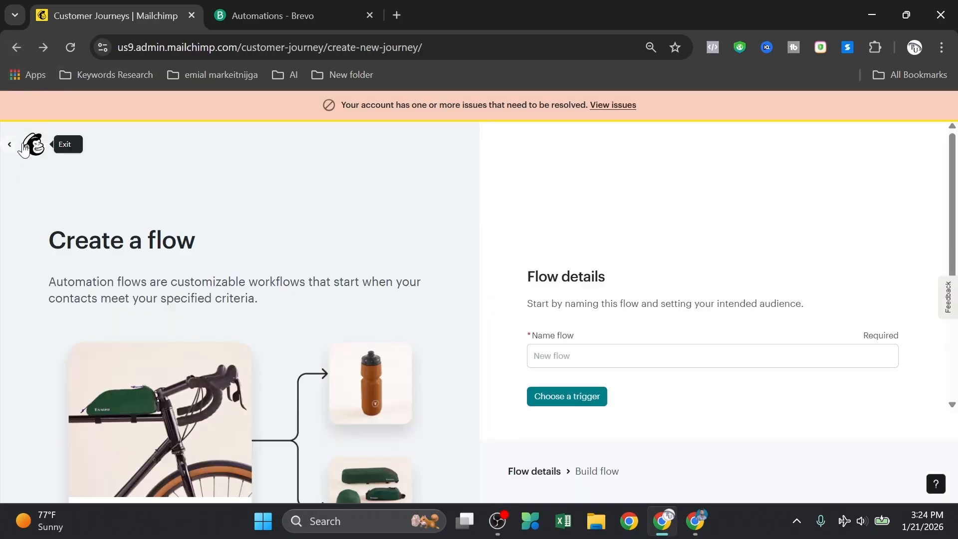
left_click(24, 146)
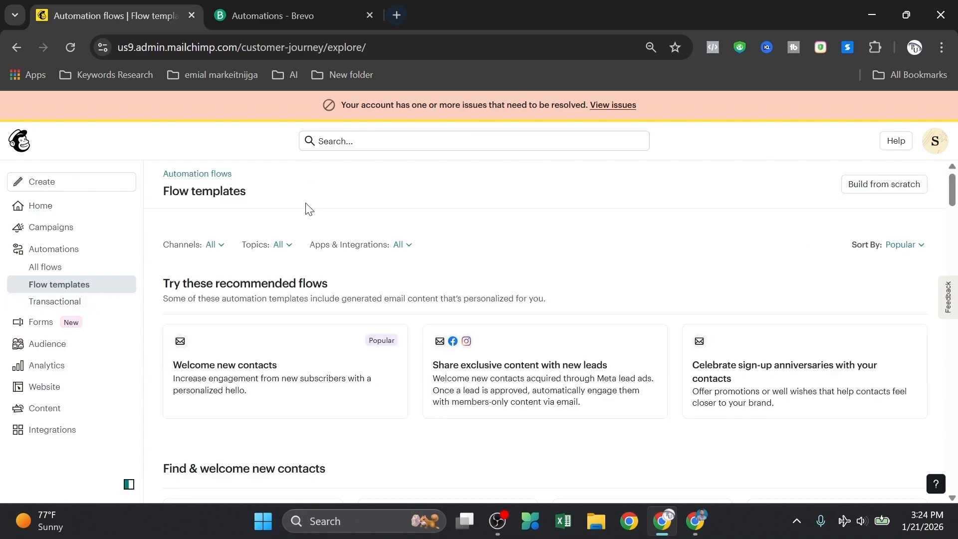
Switch to Brevo and create a new automation from scratch
left_click(291, 12)
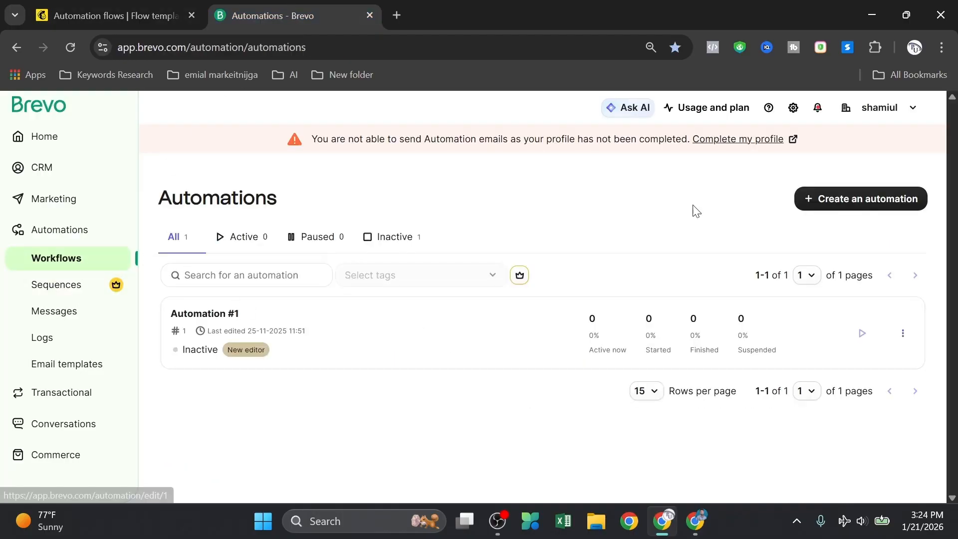
left_click(870, 200)
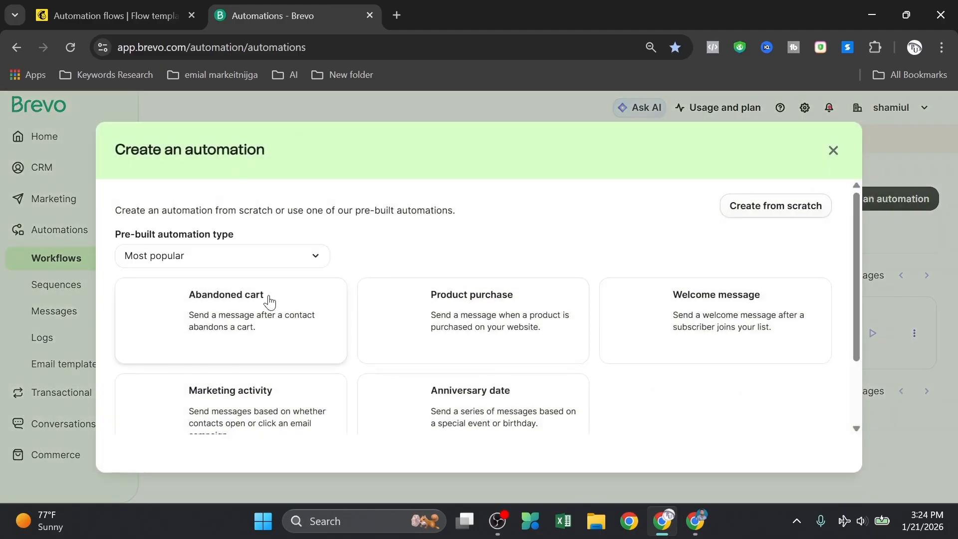
scroll(268, 305, "down", 1)
scroll(466, 367, "up", 1)
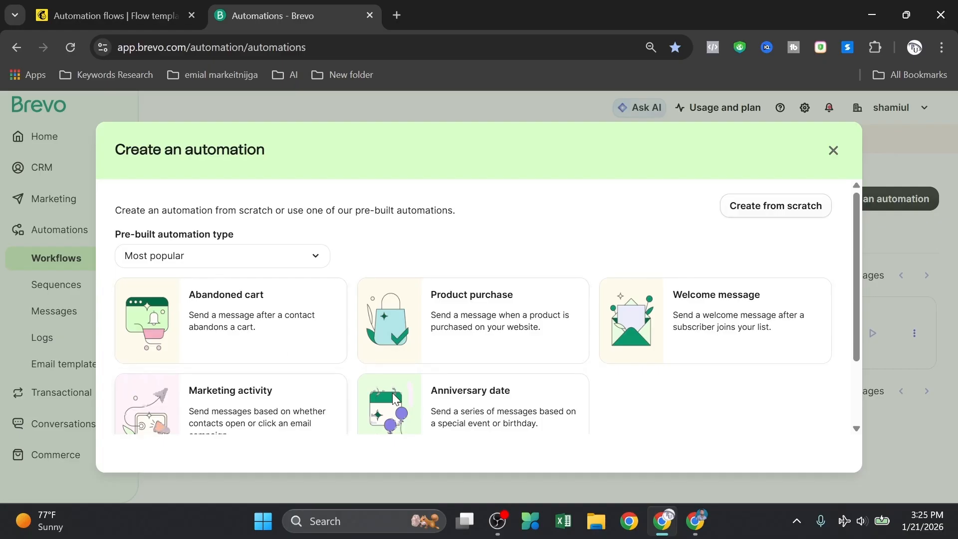
left_click(776, 212)
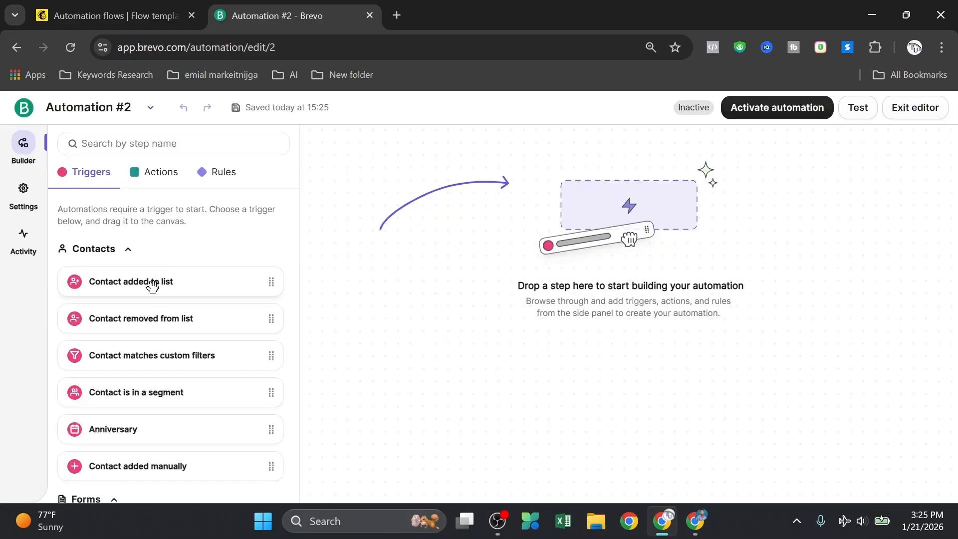
Add a Contact added to list trigger using the demo #5 list from Your First Folder and save it
left_click_drag(151, 288, 607, 286)
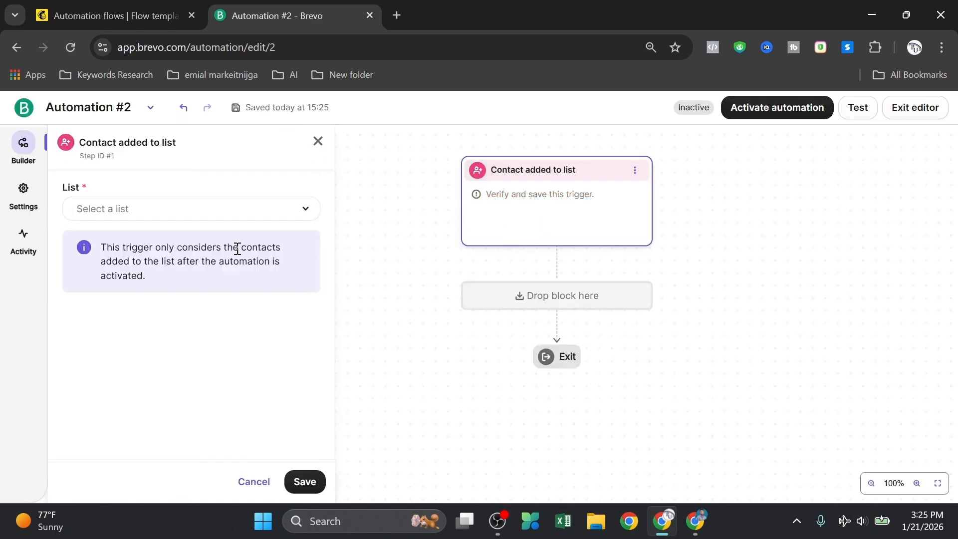
left_click(244, 216)
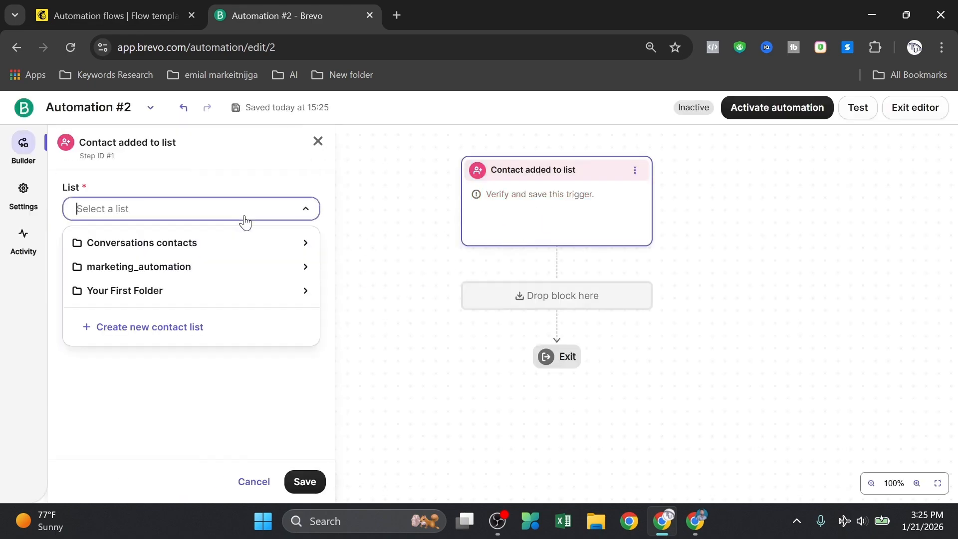
left_click(164, 291)
left_click(131, 348)
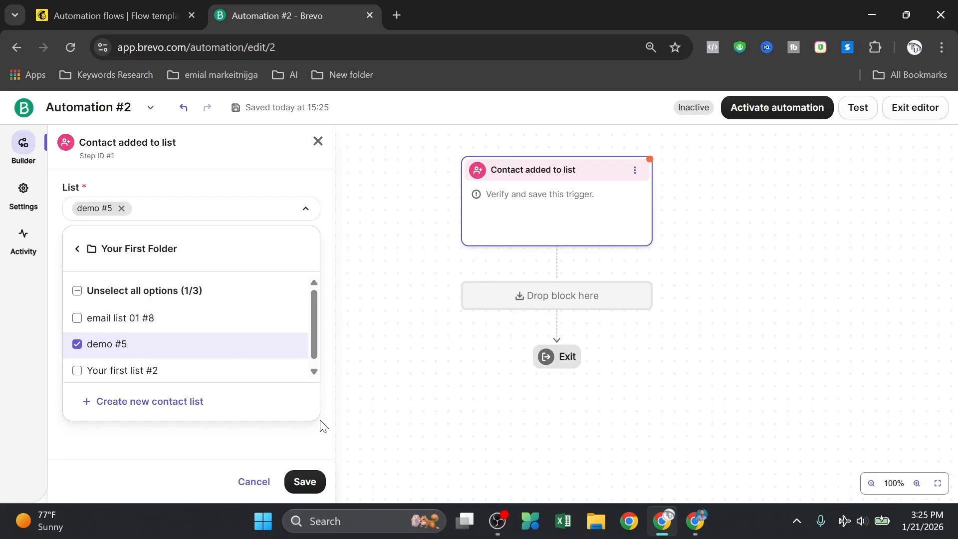
left_click(305, 481)
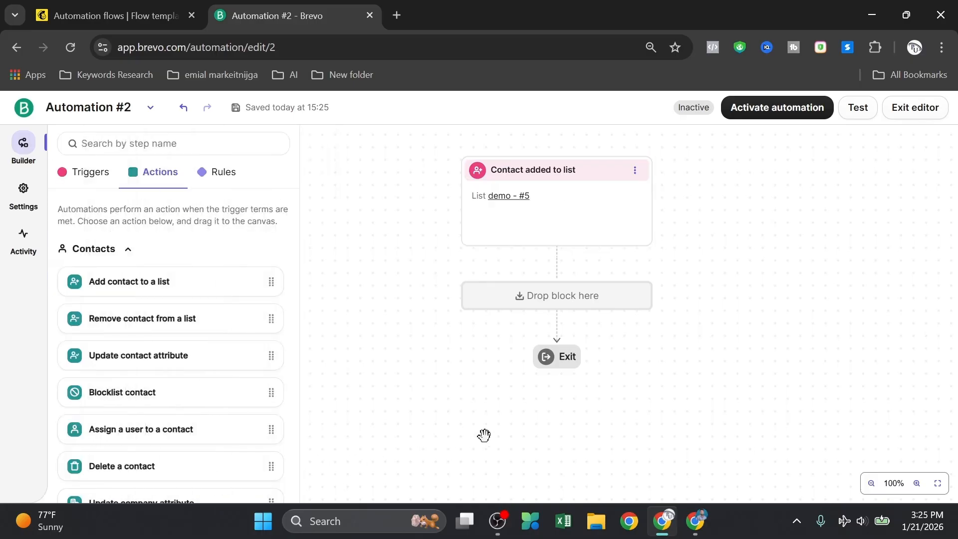
Add a Time delay of 1 day below the Contact added to list trigger and save it
scroll(435, 446, "up", 1)
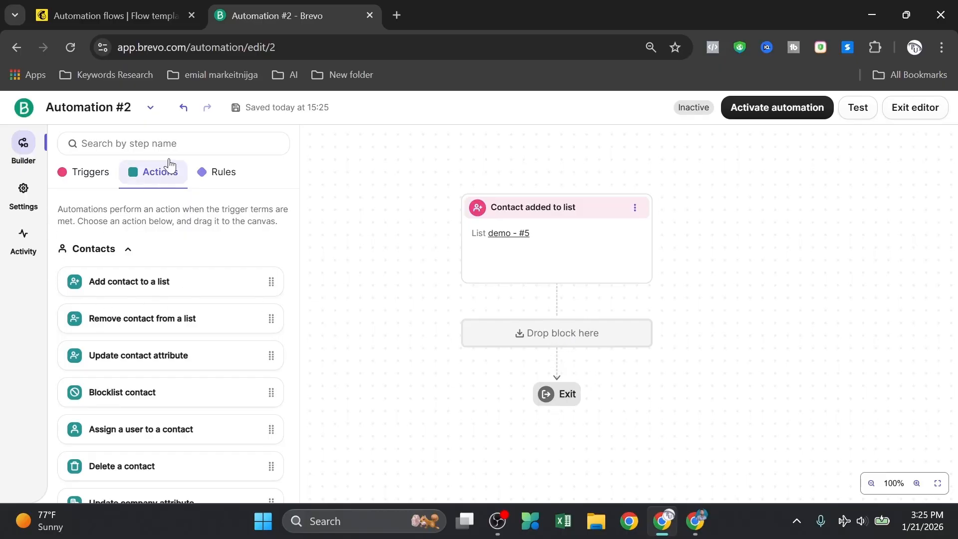
left_click(100, 183)
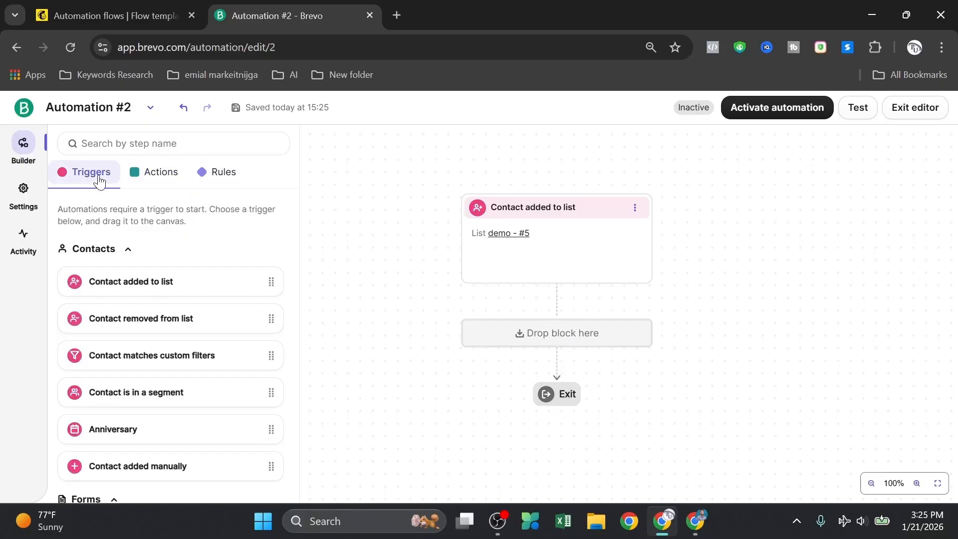
left_click(211, 181)
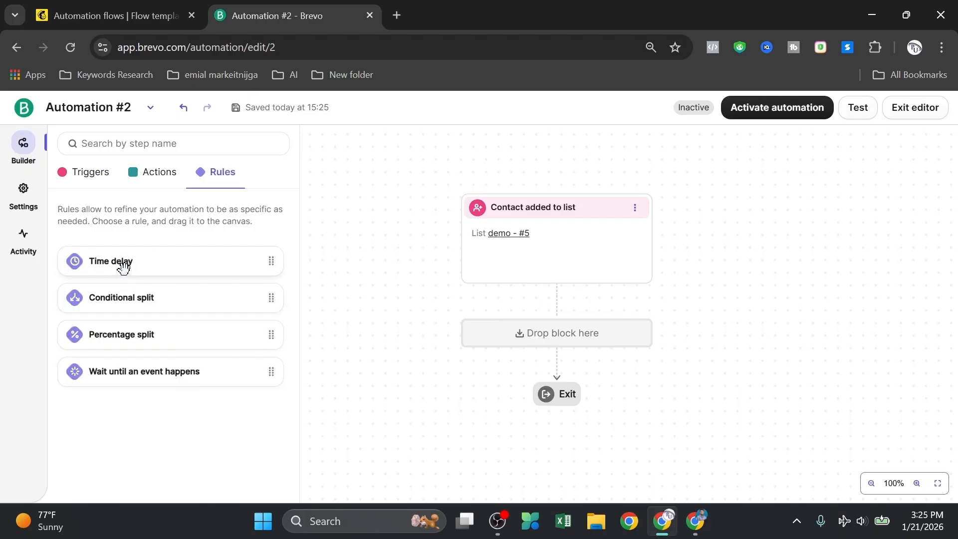
left_click_drag(123, 268, 582, 345)
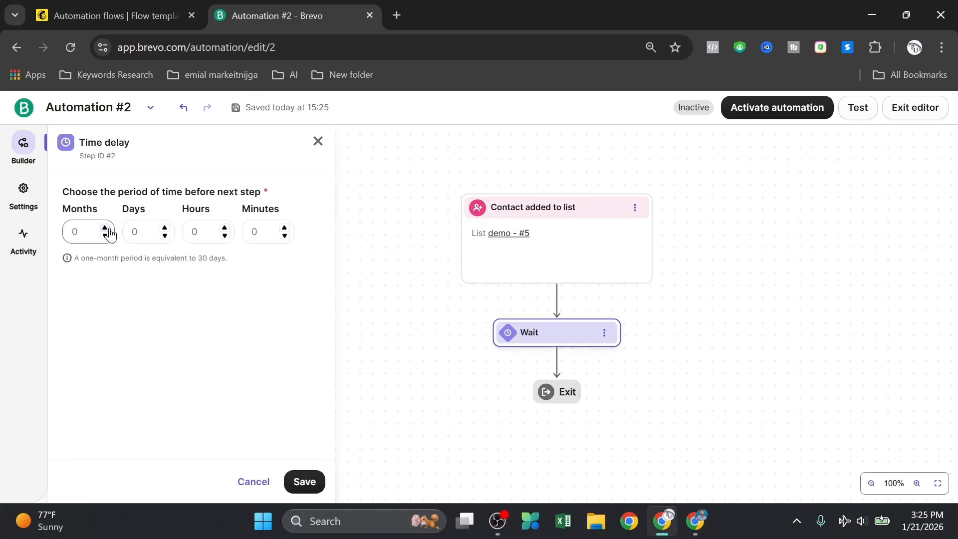
left_click(165, 228)
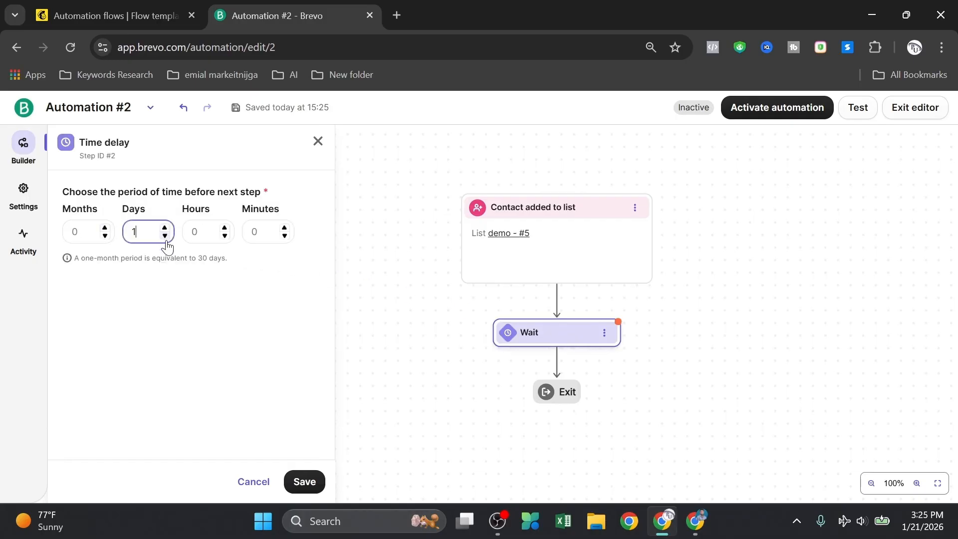
left_click(300, 479)
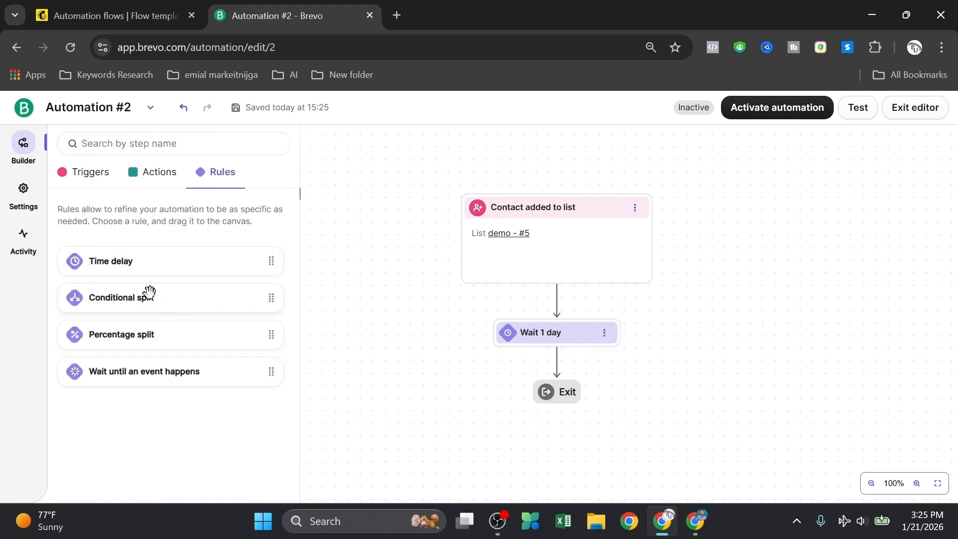
Add a Send an email action between the 1-day wait and the exit
left_click(156, 190)
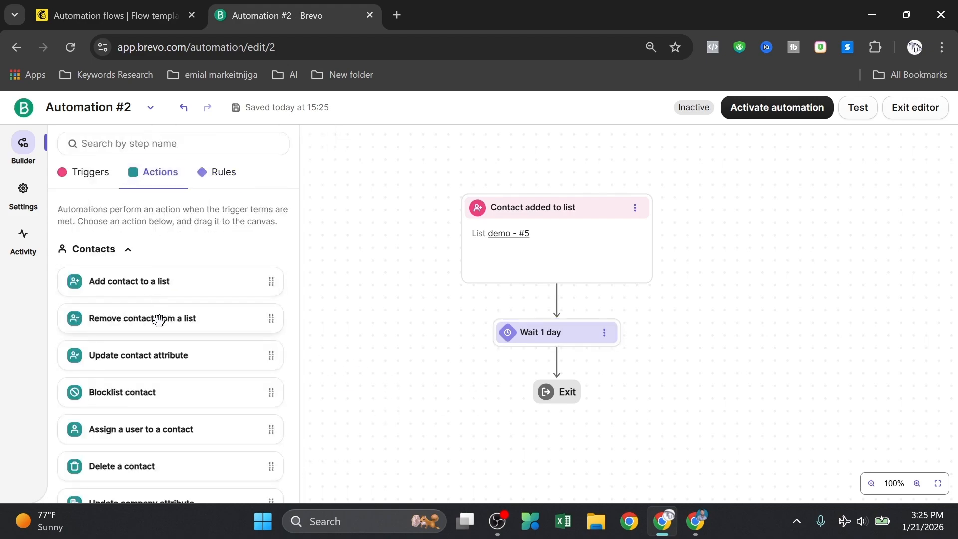
scroll(150, 406, "down", 2)
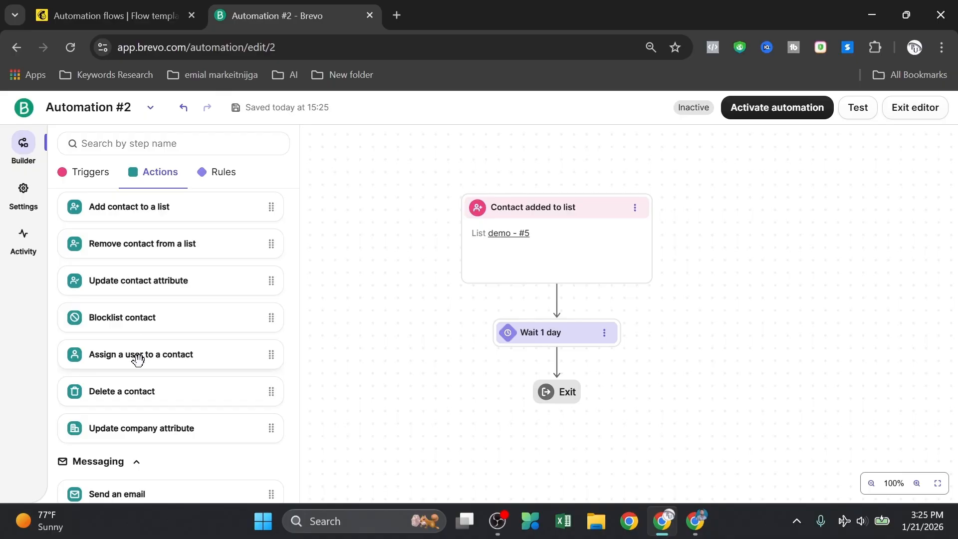
scroll(137, 358, "down", 3)
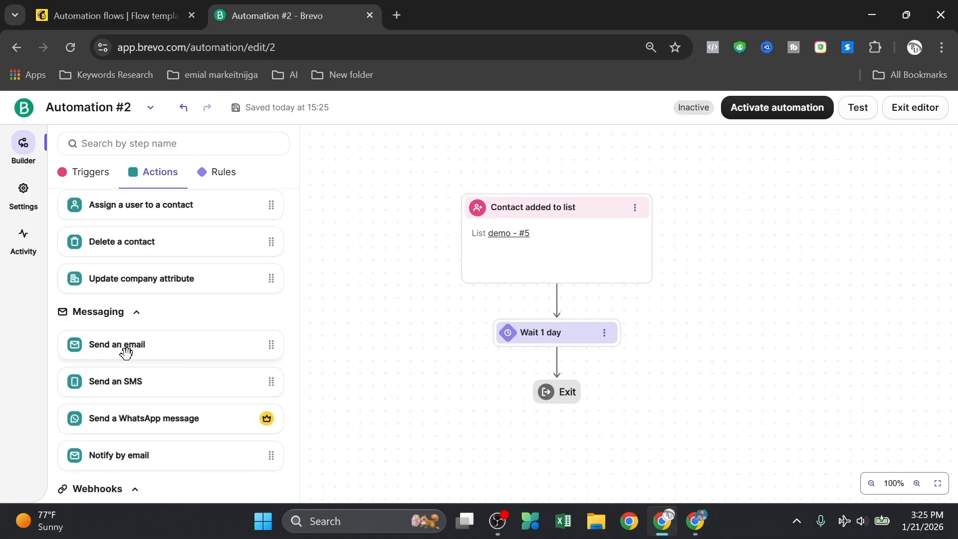
left_click_drag(125, 349, 570, 370)
scroll(653, 369, "down", 2)
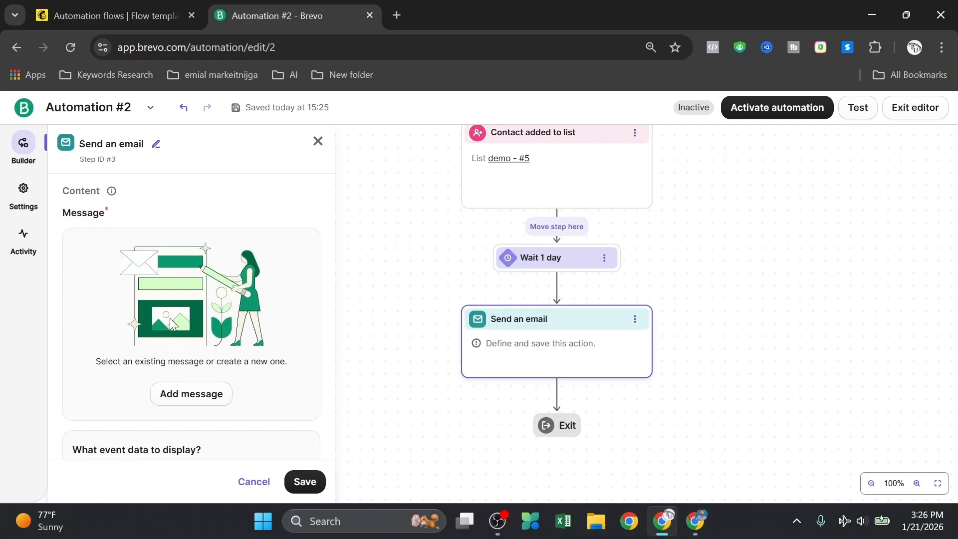
Add a message to the email step from saved template #2 and use its design in the automation
scroll(176, 320, "down", 2)
scroll(184, 267, "up", 1)
scroll(184, 269, "up", 2)
scroll(183, 285, "down", 2)
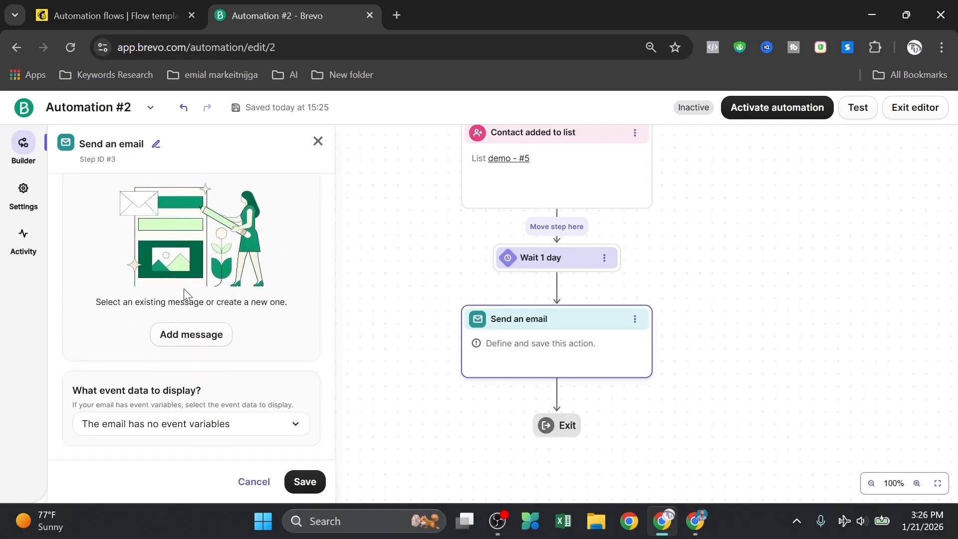
left_click(192, 323)
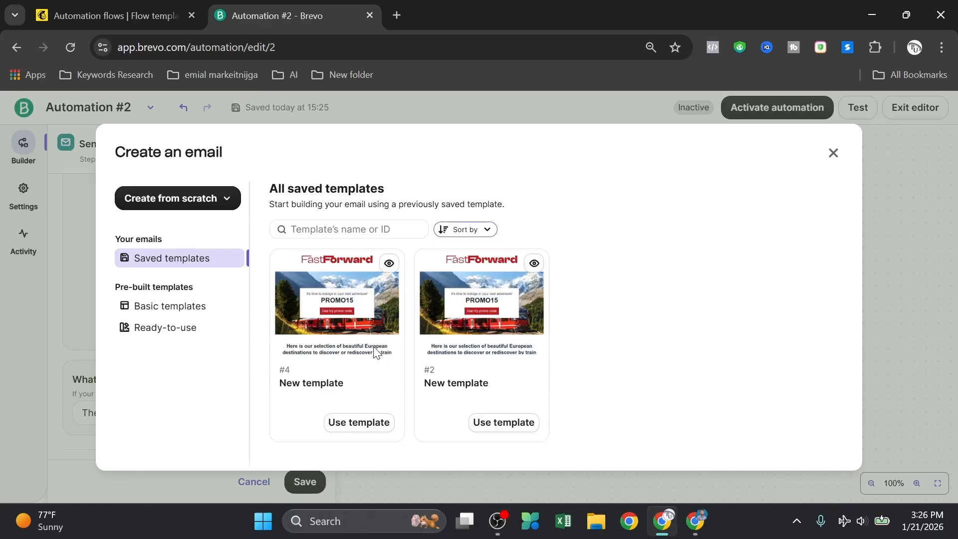
left_click(515, 421)
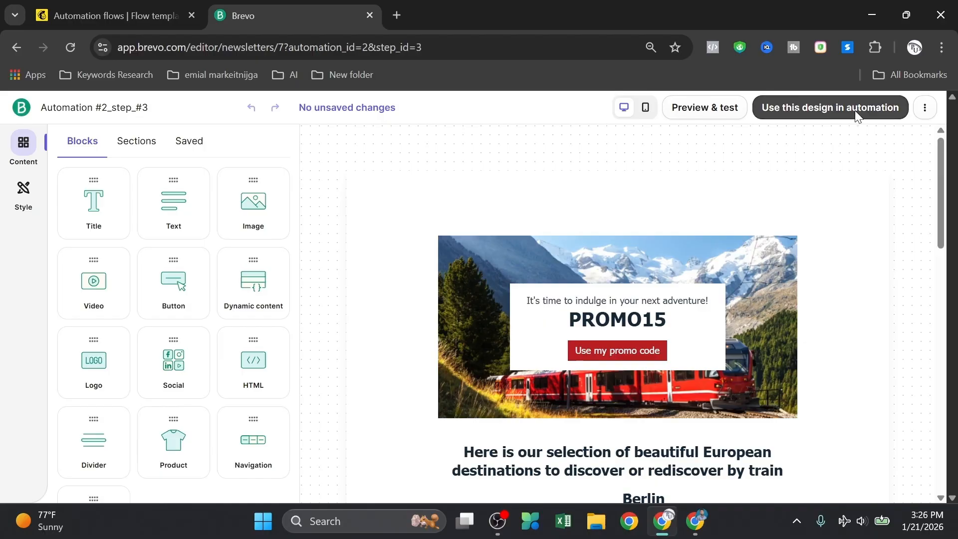
left_click(854, 110)
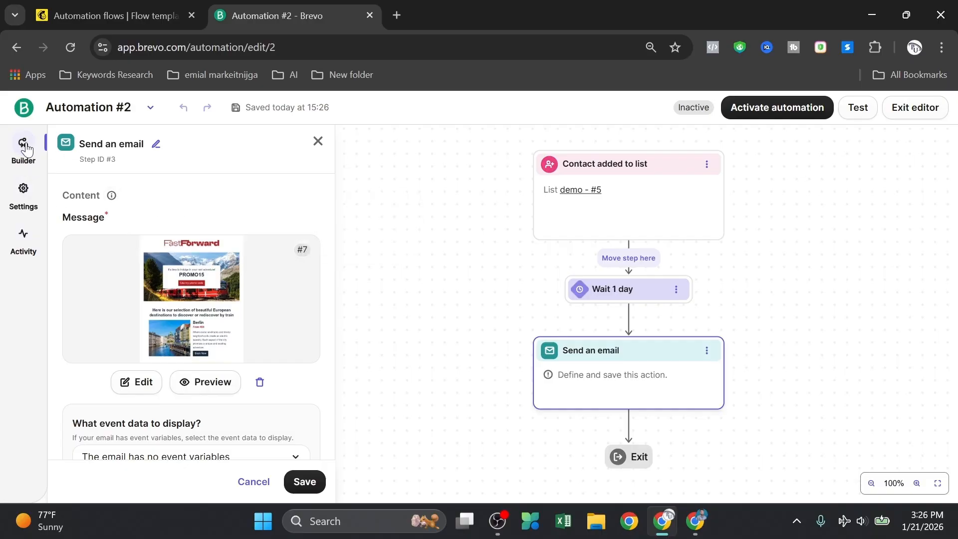
Leave the email step's settings and look through the available contact, form, email and conversation triggers
left_click(17, 202)
left_click(22, 152)
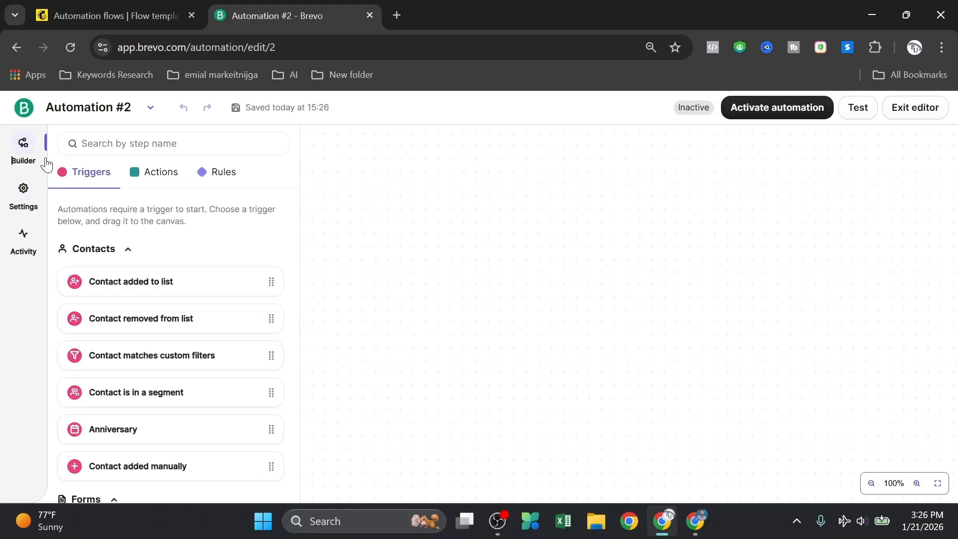
scroll(154, 281, "down", 3)
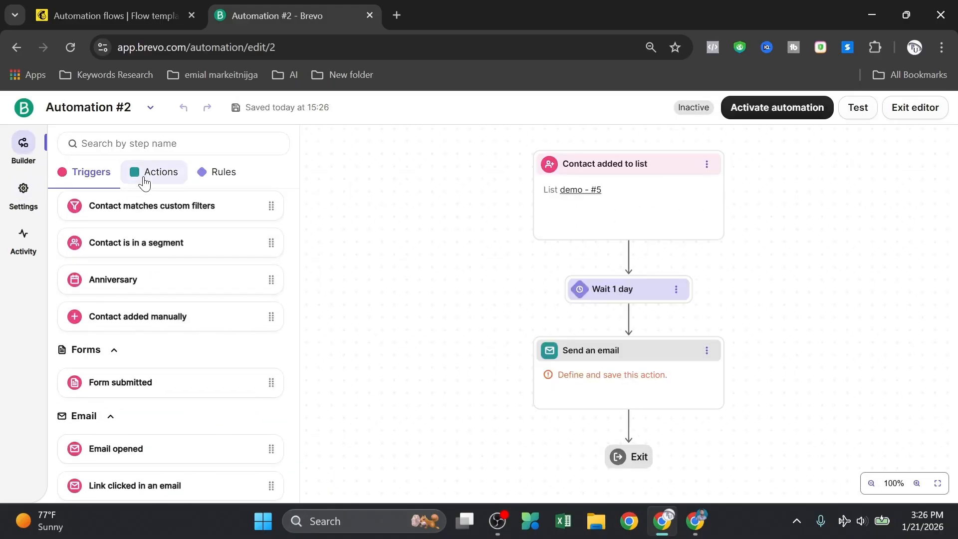
scroll(135, 296, "down", 3)
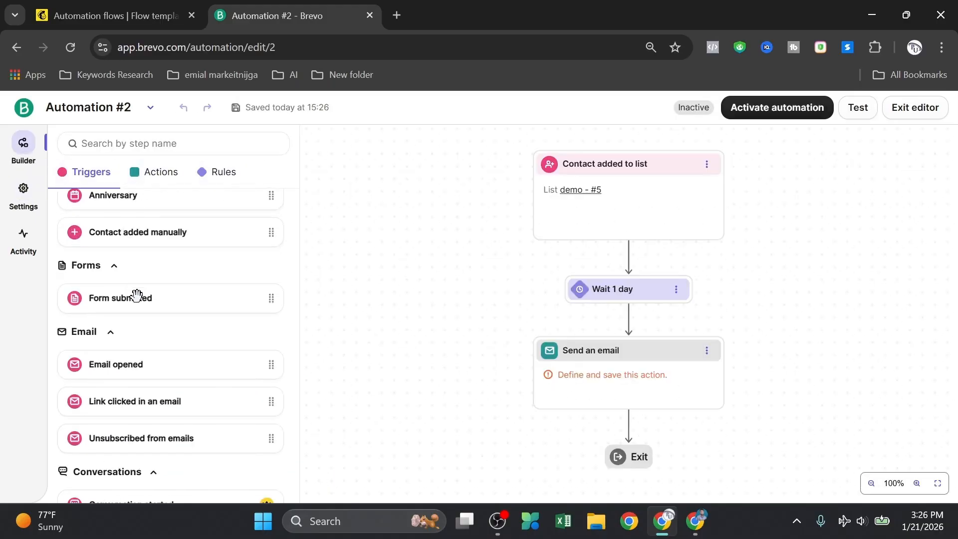
scroll(125, 364, "down", 5)
scroll(124, 372, "up", 6)
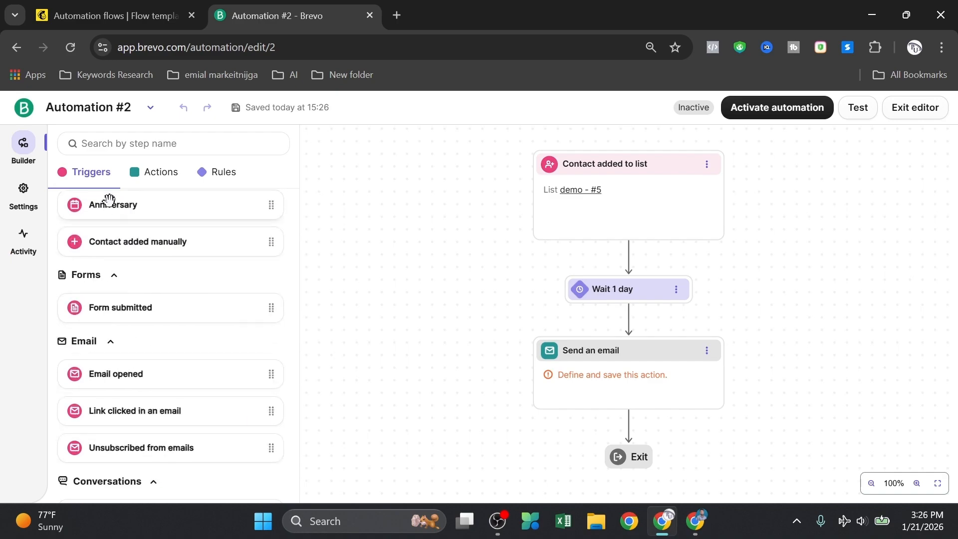
Add a Conditional split rule between the Send an email step and the exit, and leave its settings
left_click(148, 172)
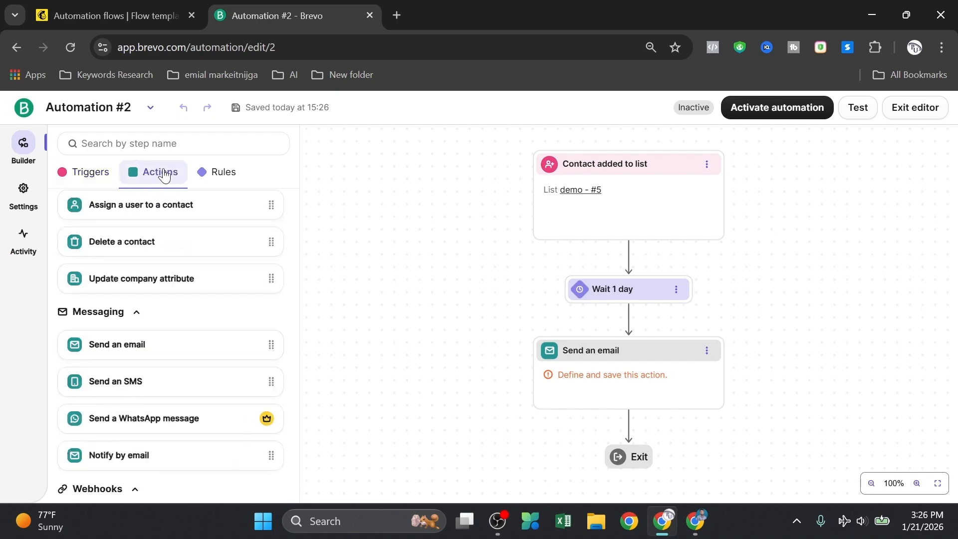
left_click(241, 172)
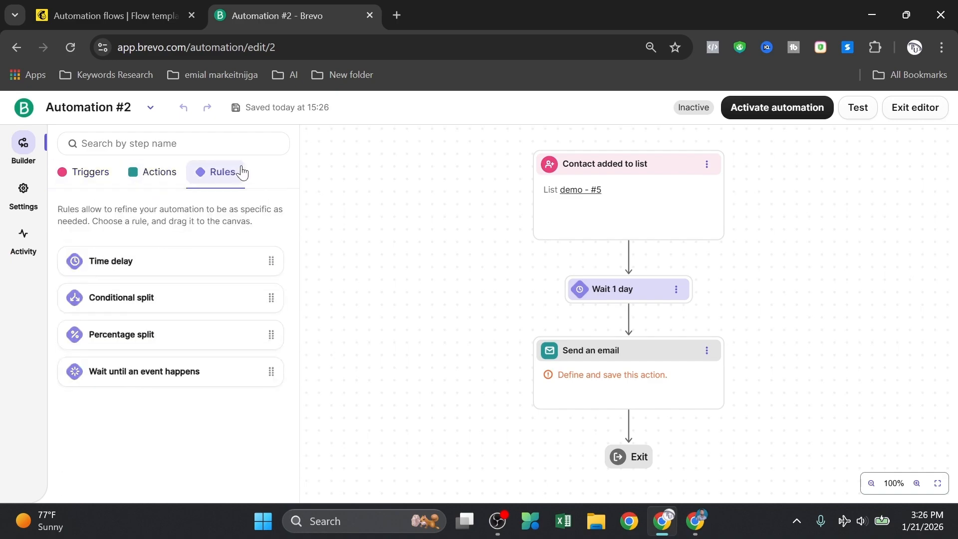
left_click(149, 301)
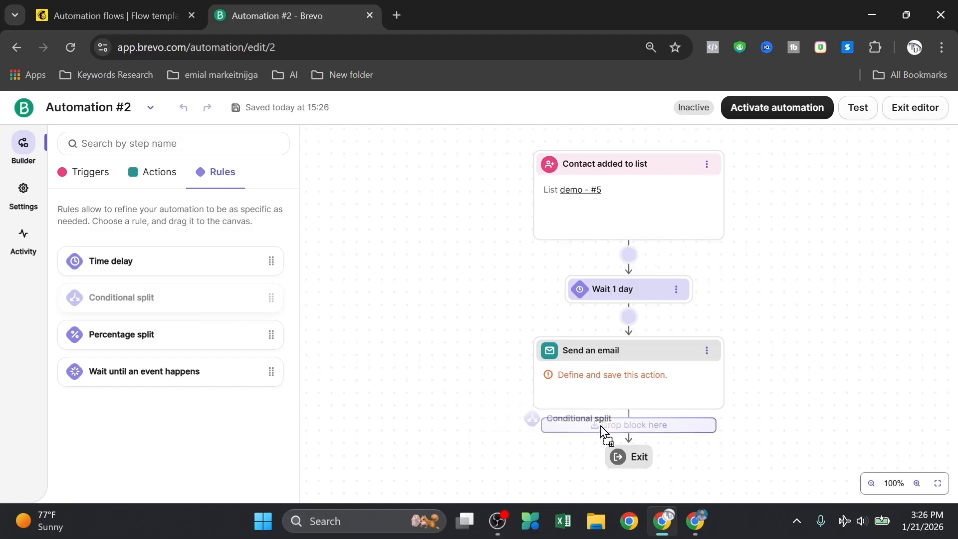
left_click(633, 435)
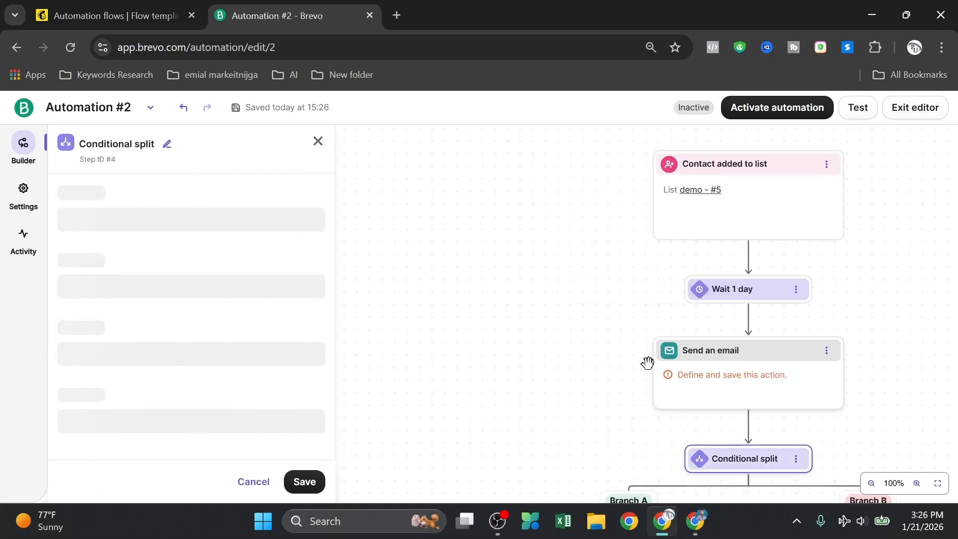
left_click_drag(578, 357, 650, 345)
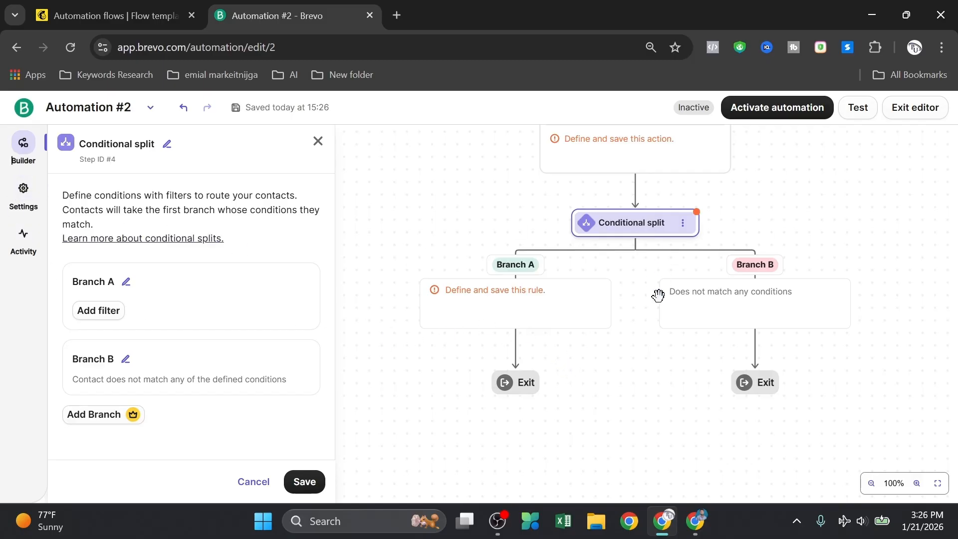
scroll(626, 375, "up", 1)
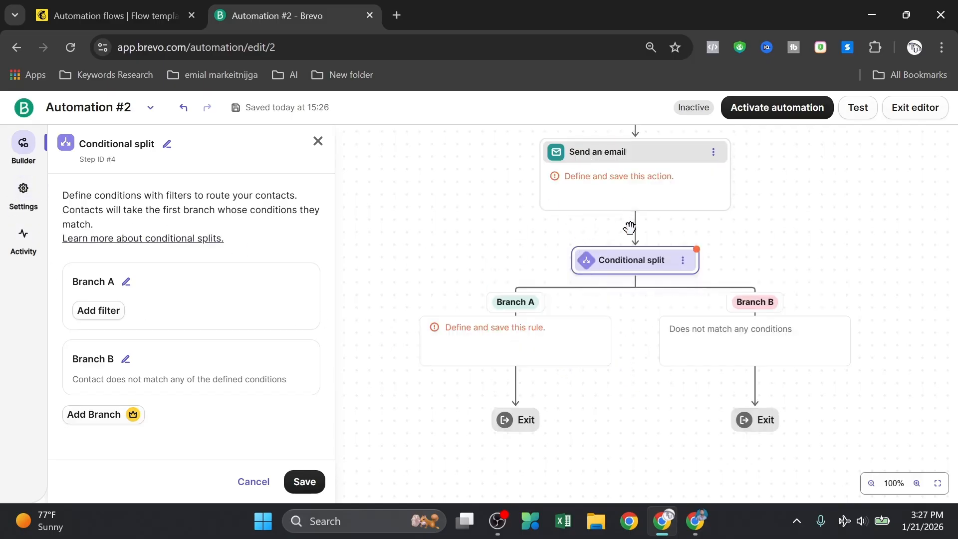
left_click(23, 189)
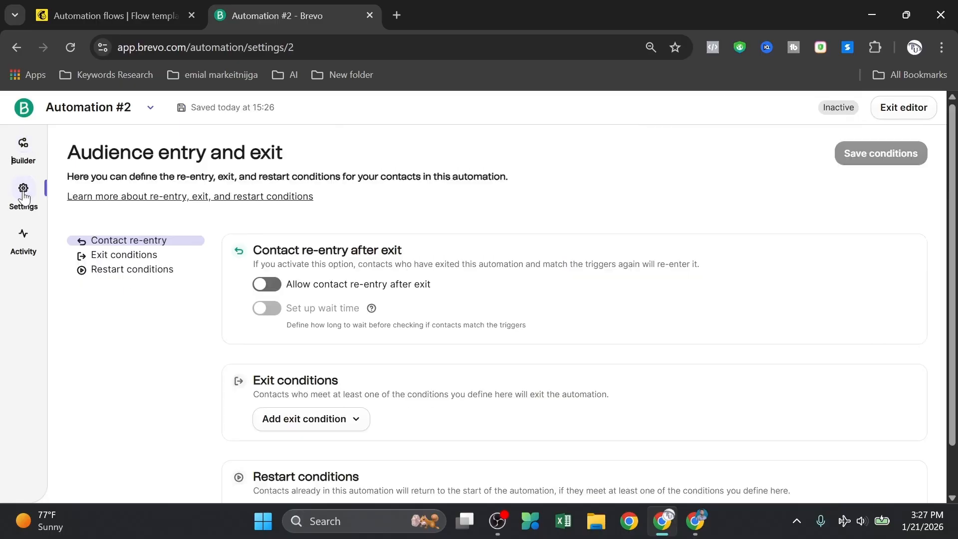
left_click(23, 146)
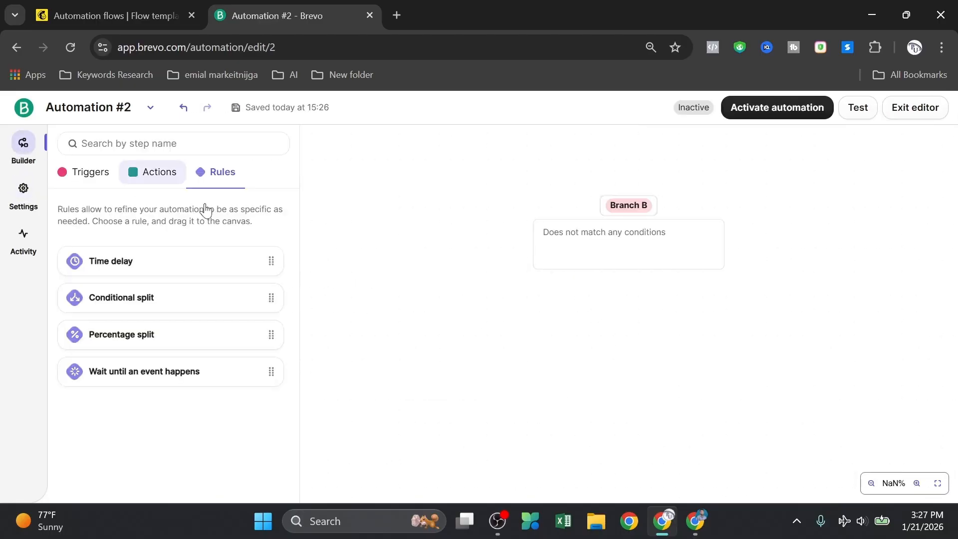
Add a Time delay of 2 days between the Send an email step and the conditional split, and save it
left_click(917, 485)
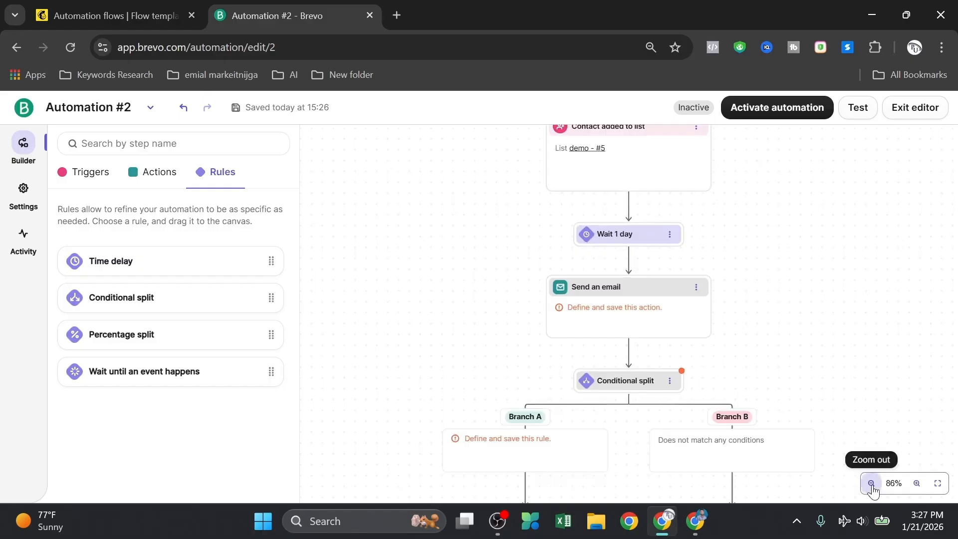
left_click(872, 485)
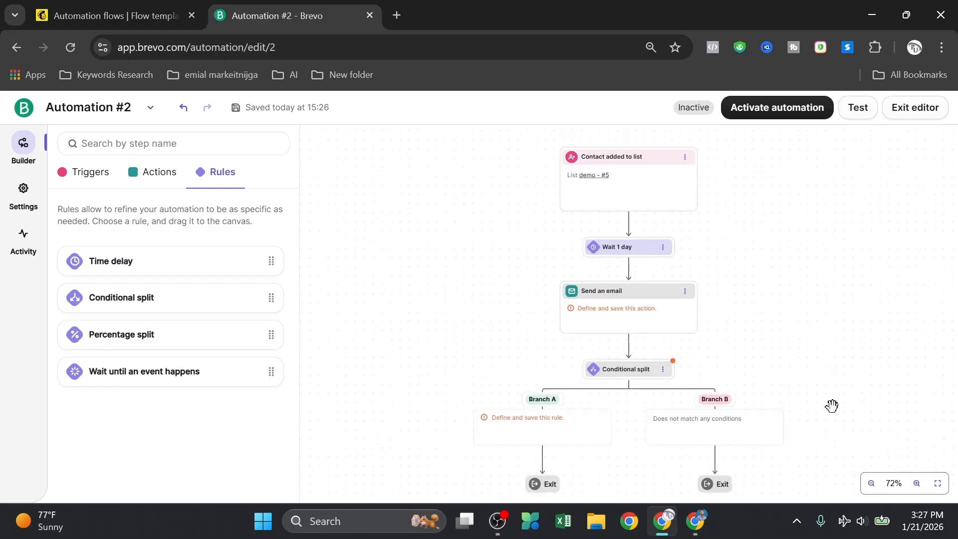
left_click_drag(718, 346, 629, 166)
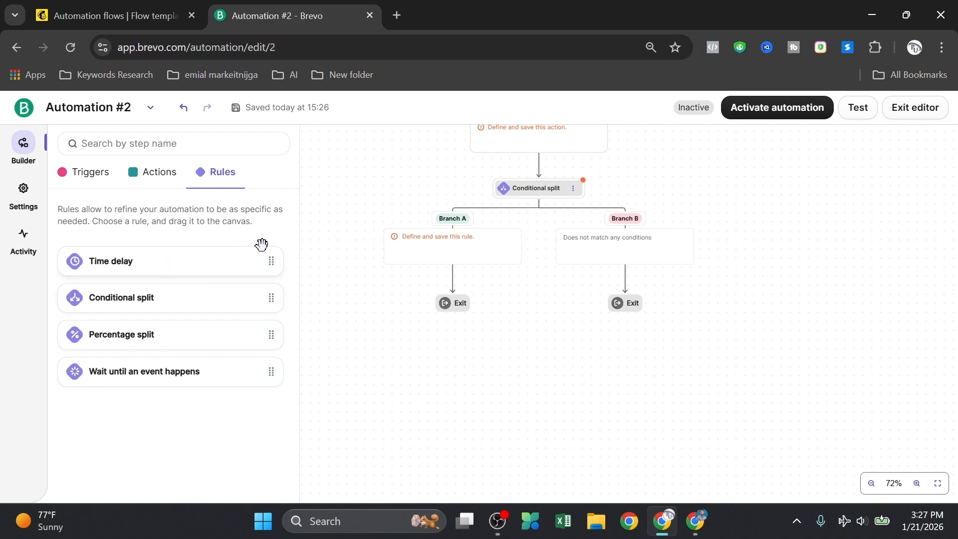
scroll(541, 327, "up", 2)
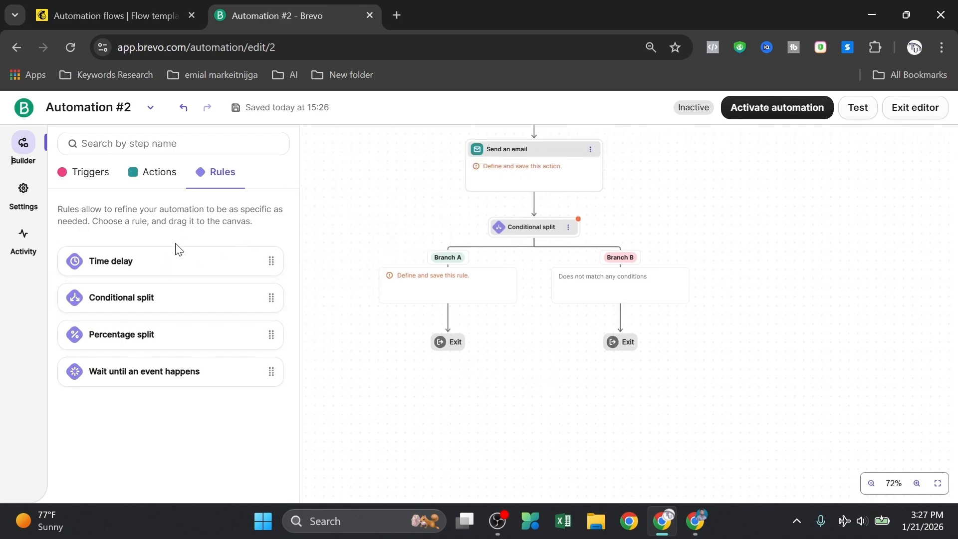
left_click_drag(181, 260, 569, 199)
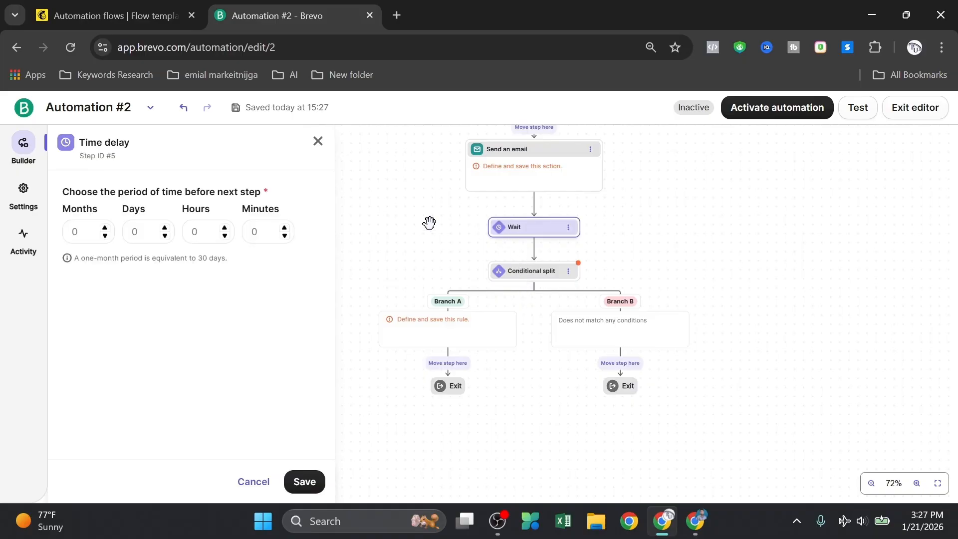
left_click(165, 229)
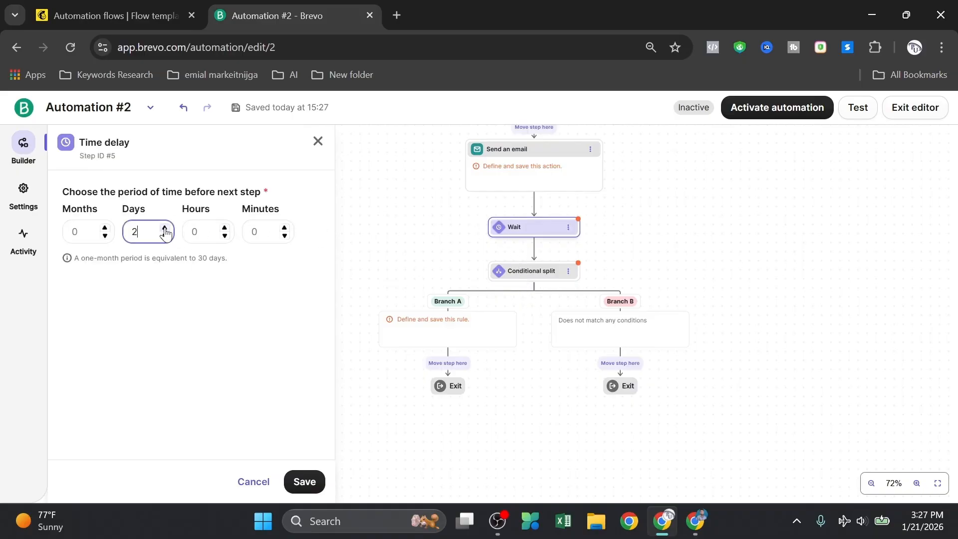
left_click(303, 479)
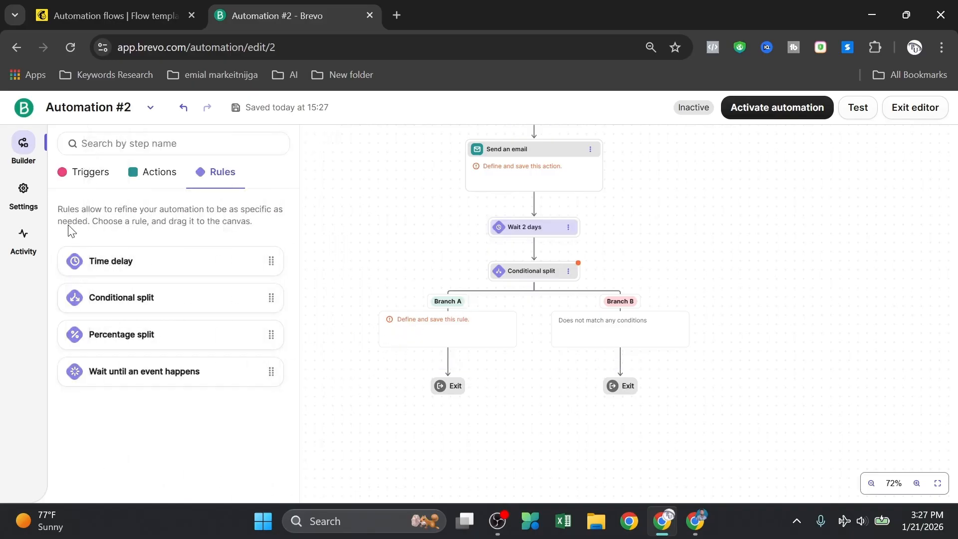
Add a Send an email action between Branch A and its exit, and leave the new step's settings
left_click(164, 174)
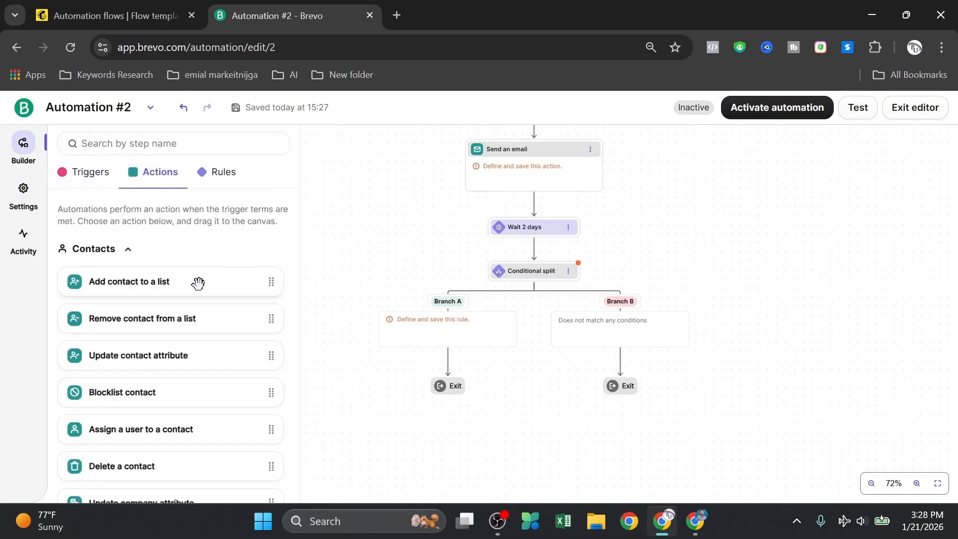
scroll(181, 327, "down", 6)
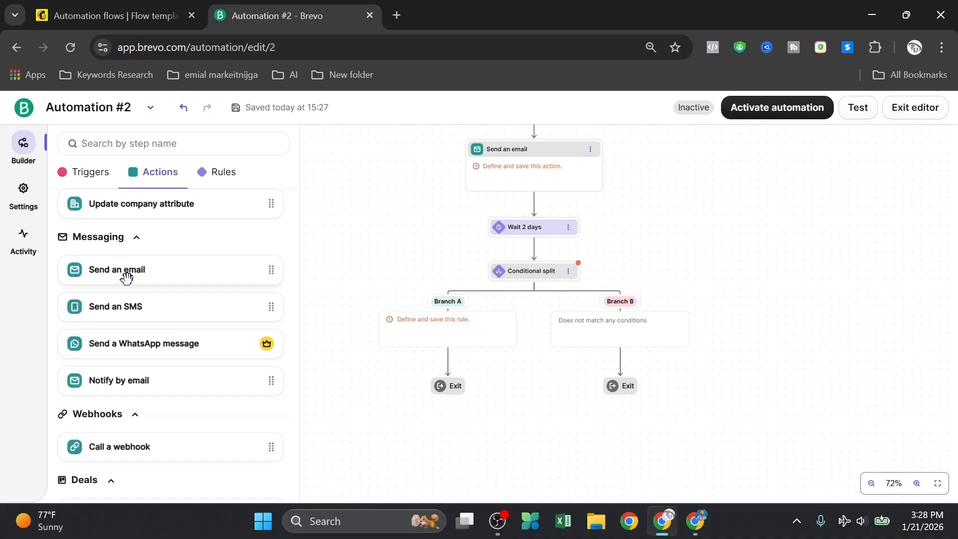
left_click_drag(127, 278, 401, 369)
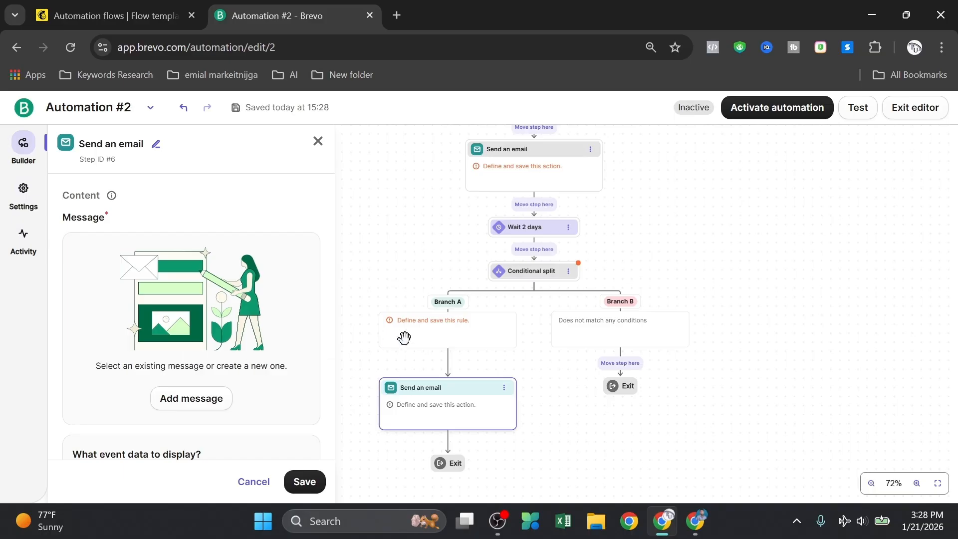
left_click(23, 191)
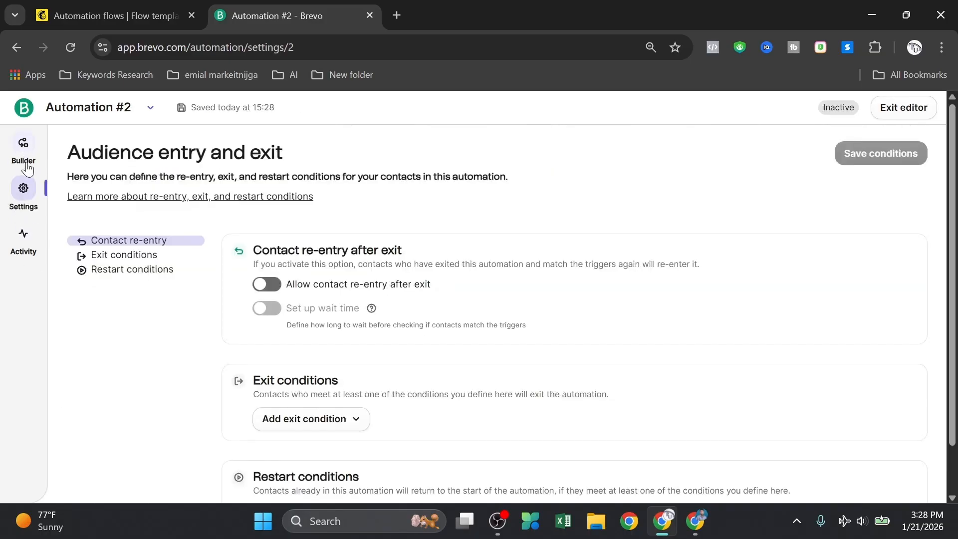
left_click(26, 166)
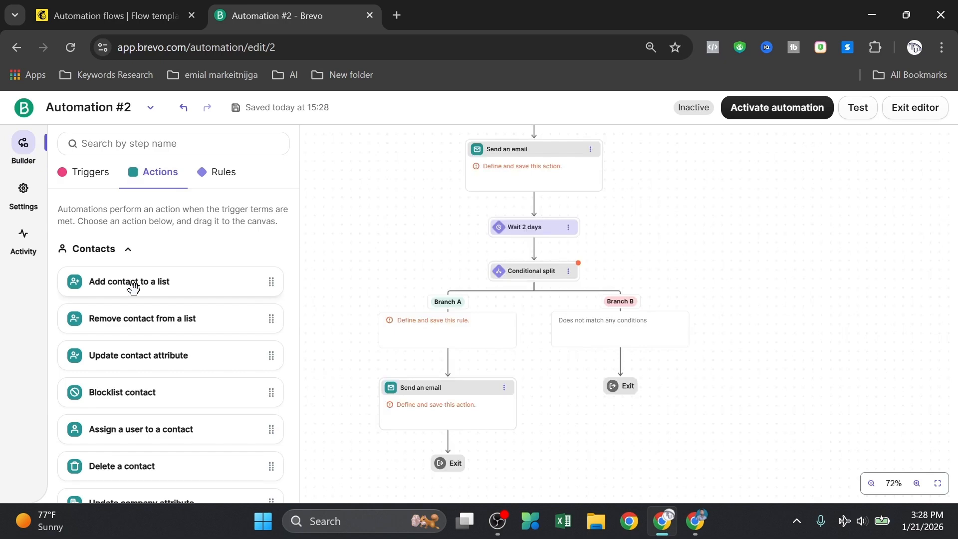
Add a Send an email action between Branch B and its exit, and return to the automations list
scroll(138, 339, "down", 6)
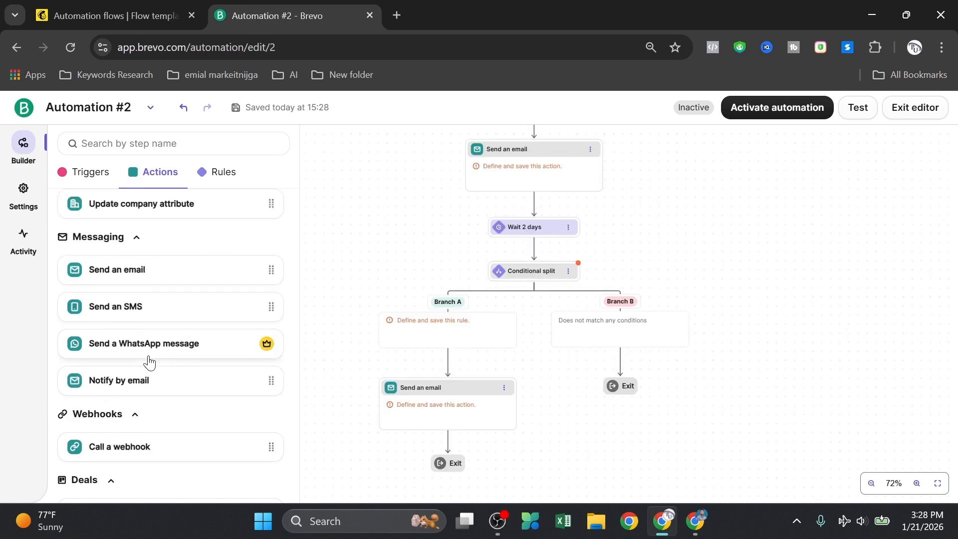
left_click_drag(128, 274, 619, 382)
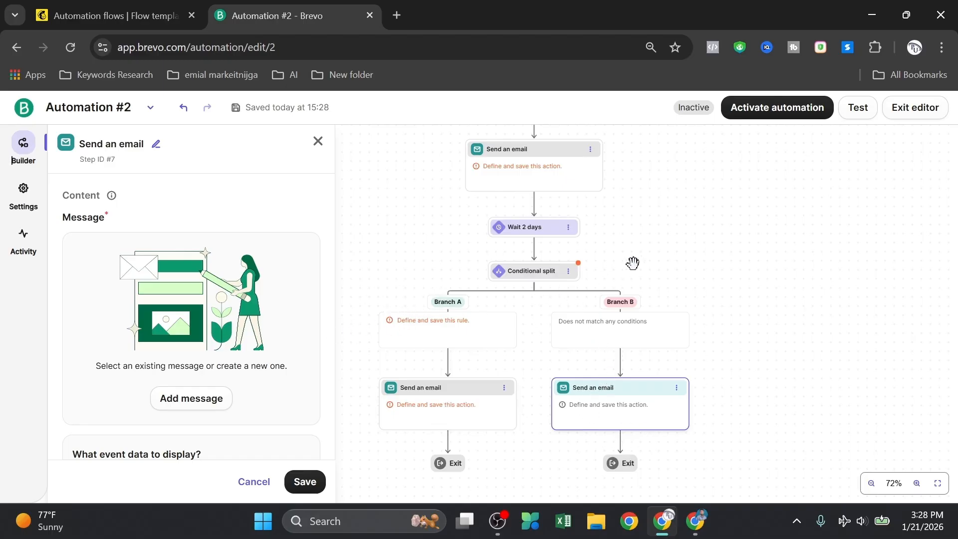
left_click(778, 114)
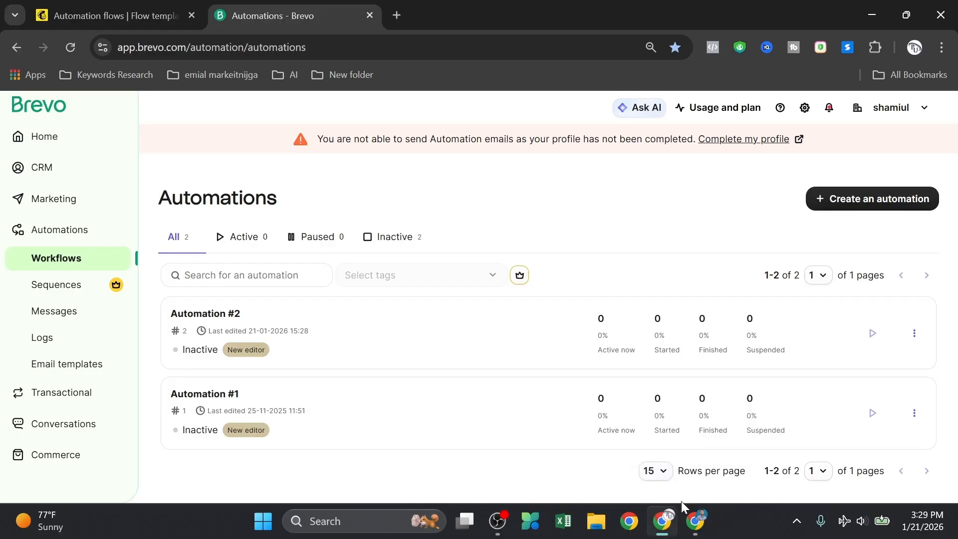
Check the CRM topic in the Google Docs module document, glance at Mailchimp's flow templates, and return to Brevo
left_click(695, 520)
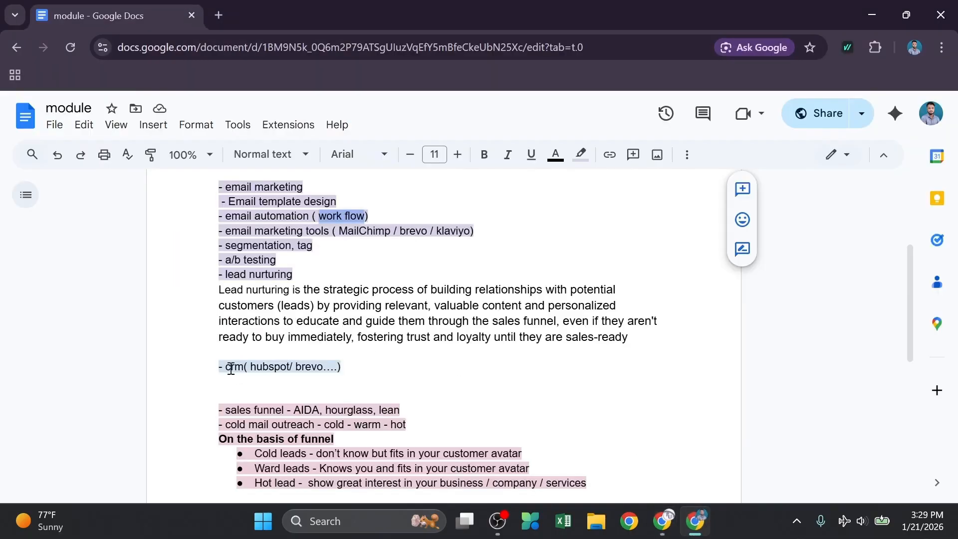
left_click_drag(231, 369, 292, 371)
left_click(662, 520)
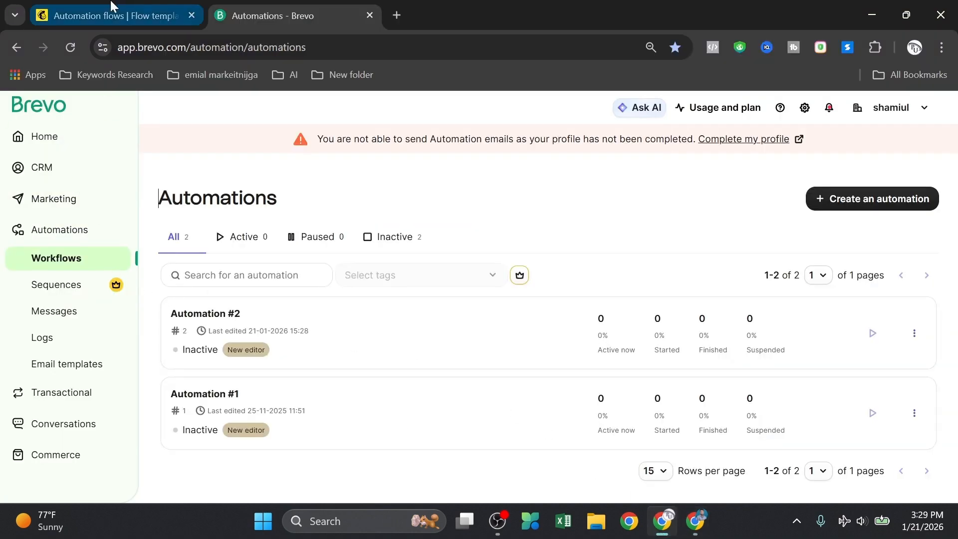
left_click(109, 15)
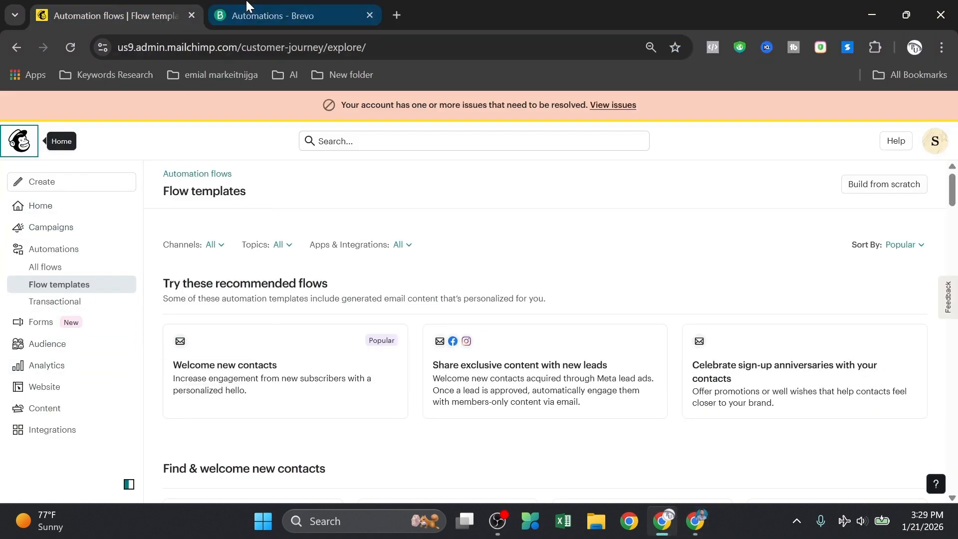
left_click(279, 15)
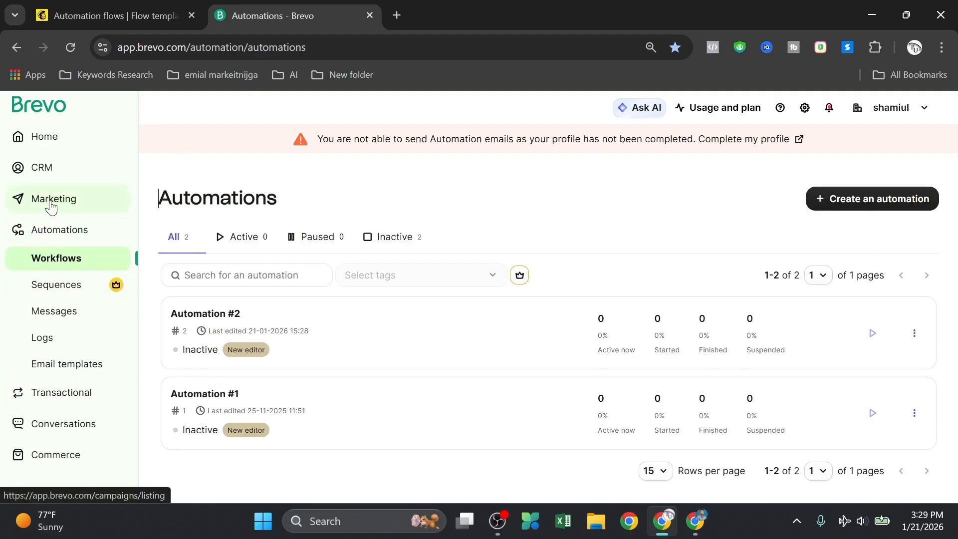
Open the CRM contacts, select the second contact, and review the additional actions available for it
left_click(44, 167)
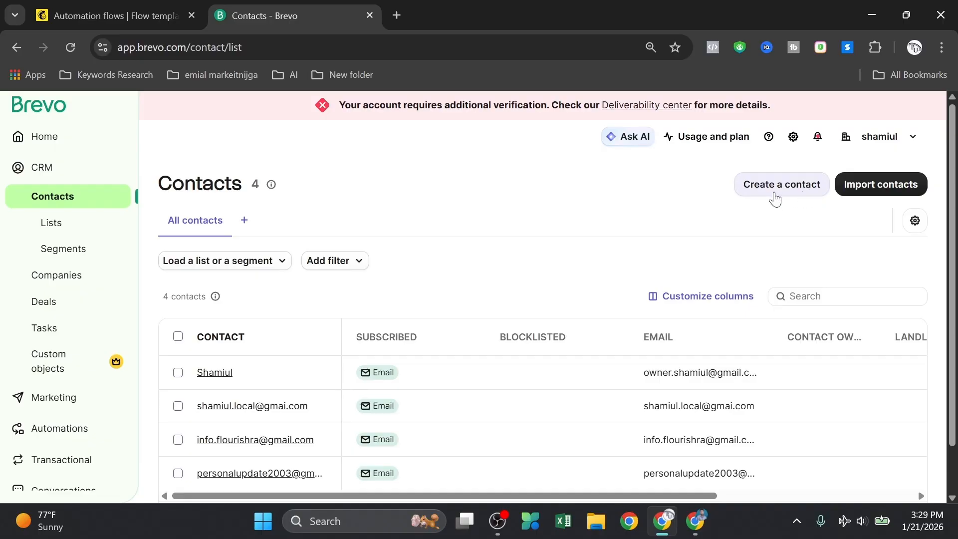
scroll(774, 199, "down", 1)
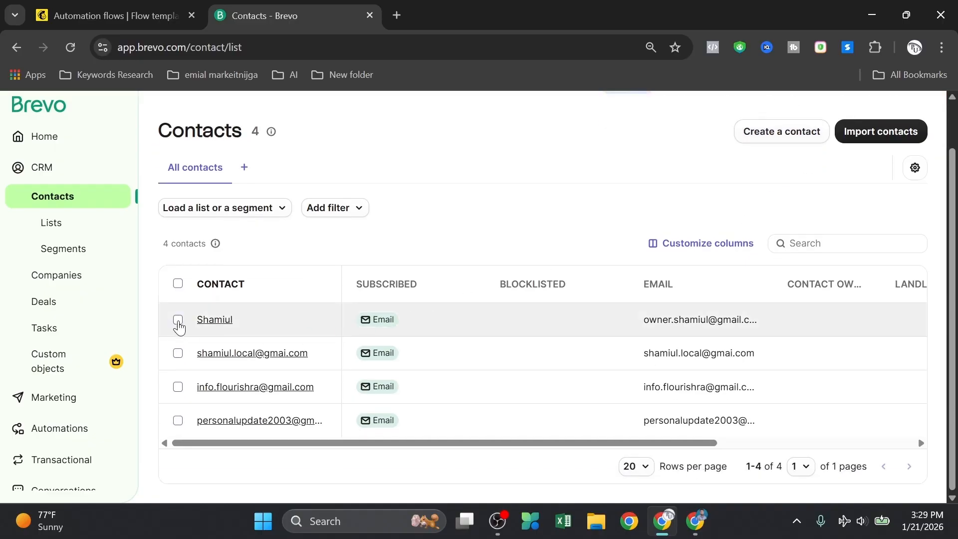
left_click(178, 320)
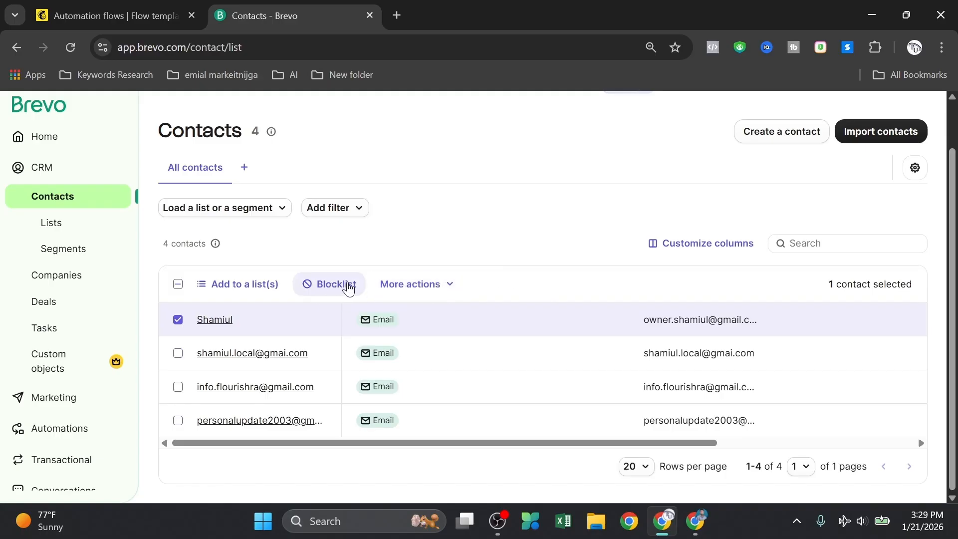
left_click(179, 354)
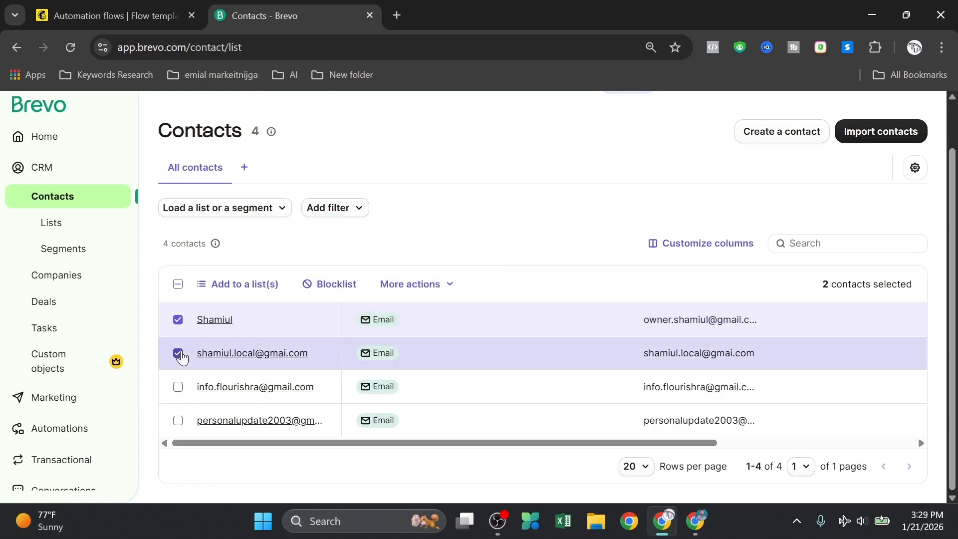
left_click(178, 320)
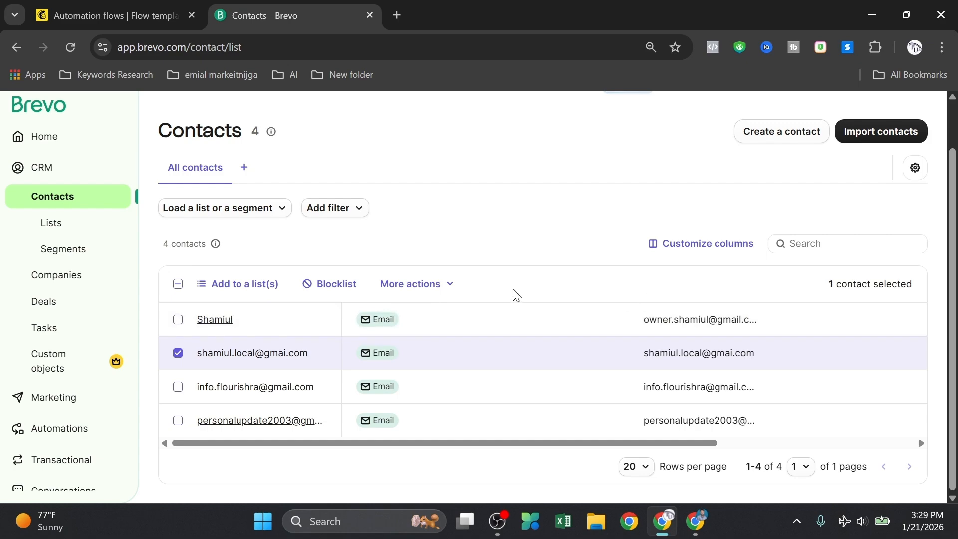
left_click(438, 286)
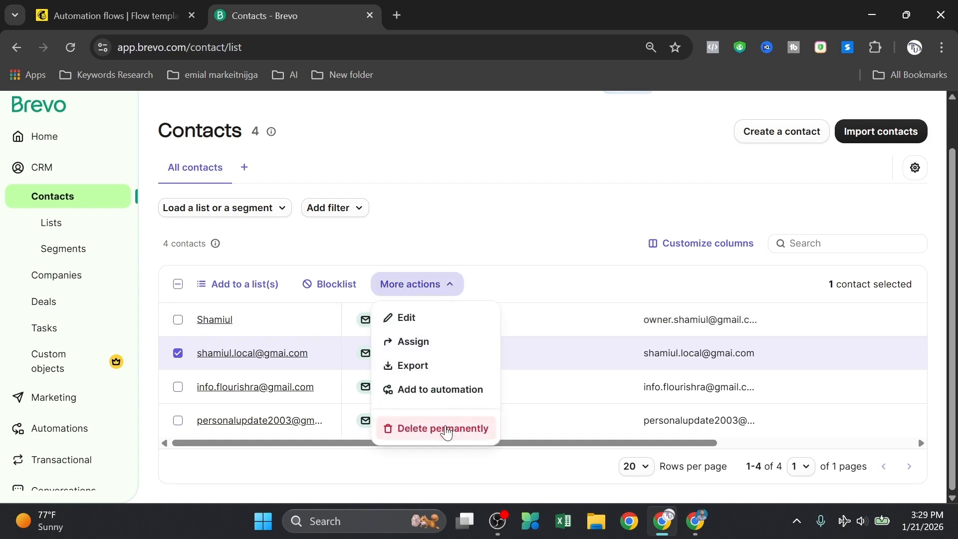
left_click(475, 205)
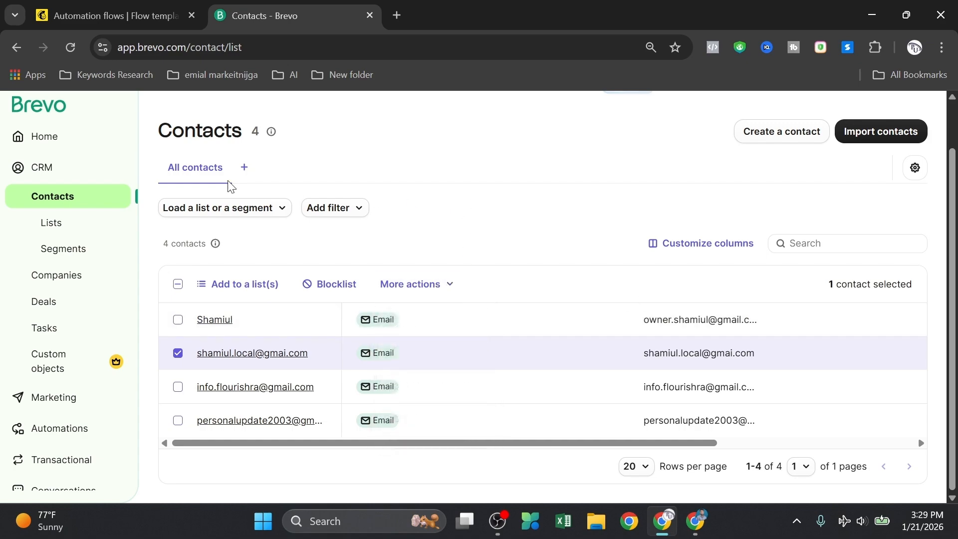
View the CRM's contact lists and open the segments overview
left_click(79, 225)
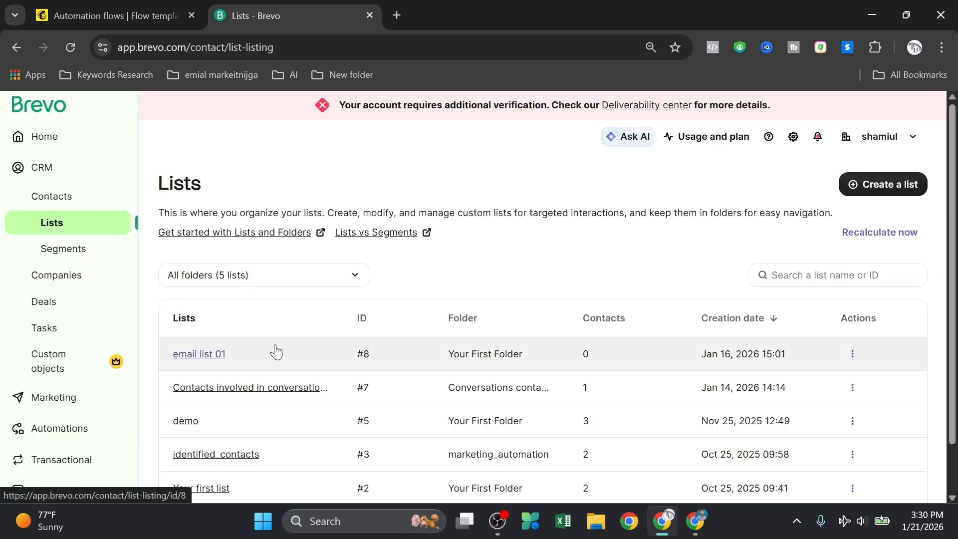
left_click(82, 252)
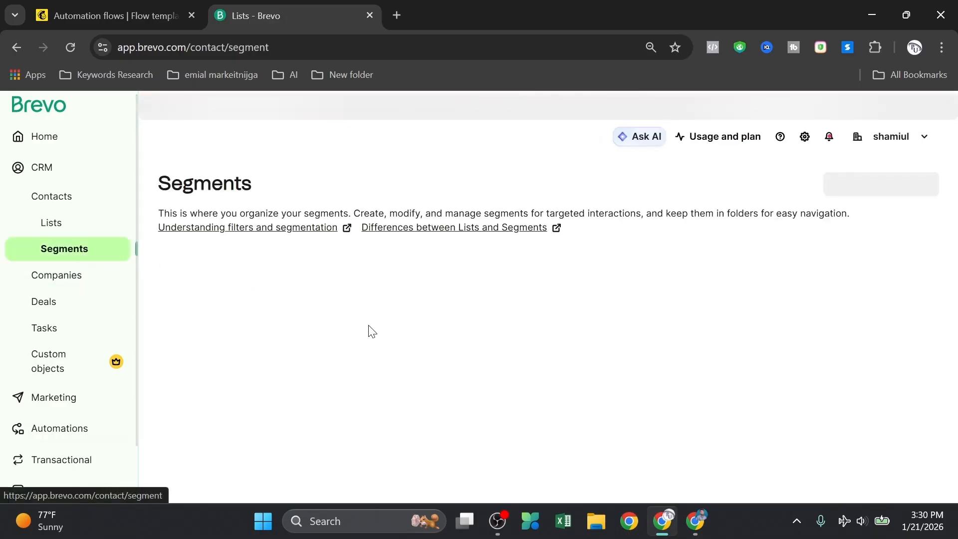
Start a new company in the Companies section and associate it with the third contact in the contact list
left_click(80, 278)
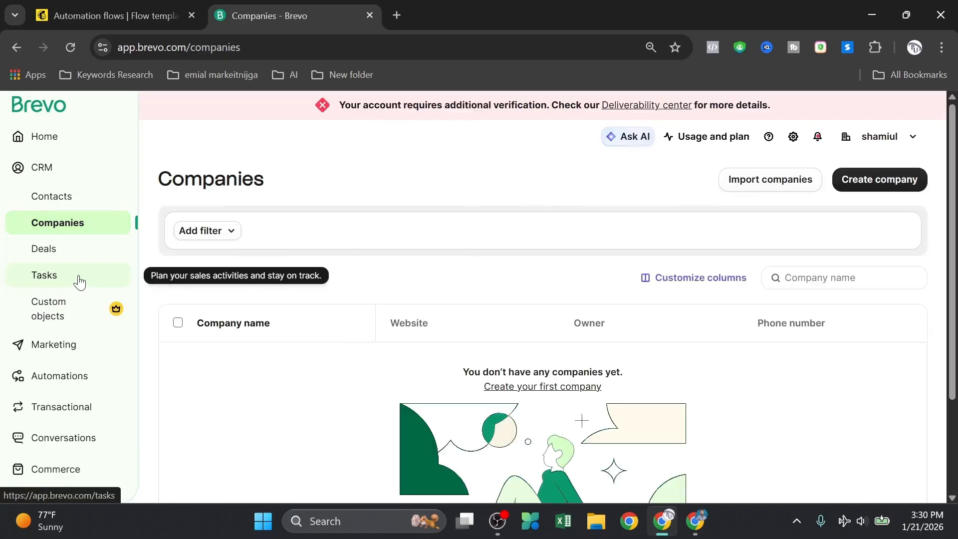
left_click(865, 186)
left_click(782, 194)
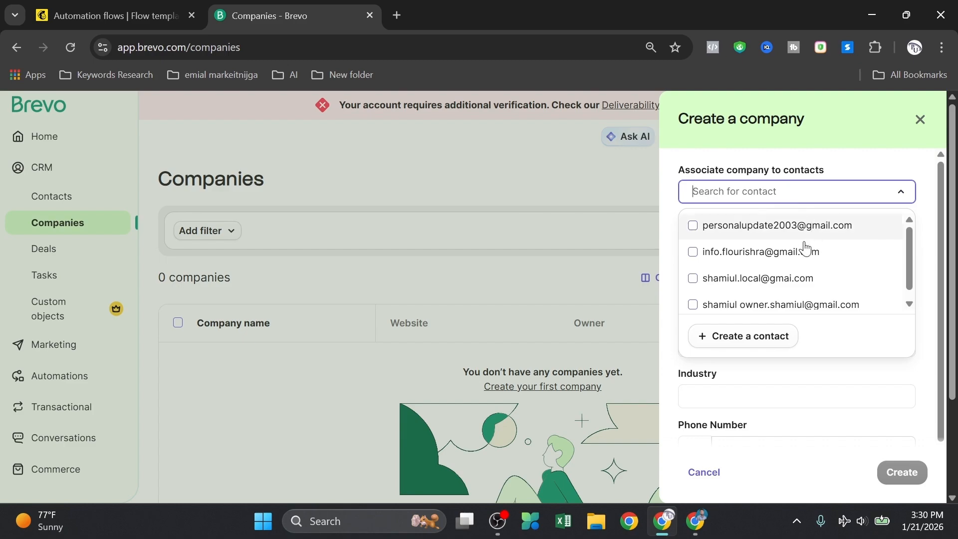
left_click(781, 274)
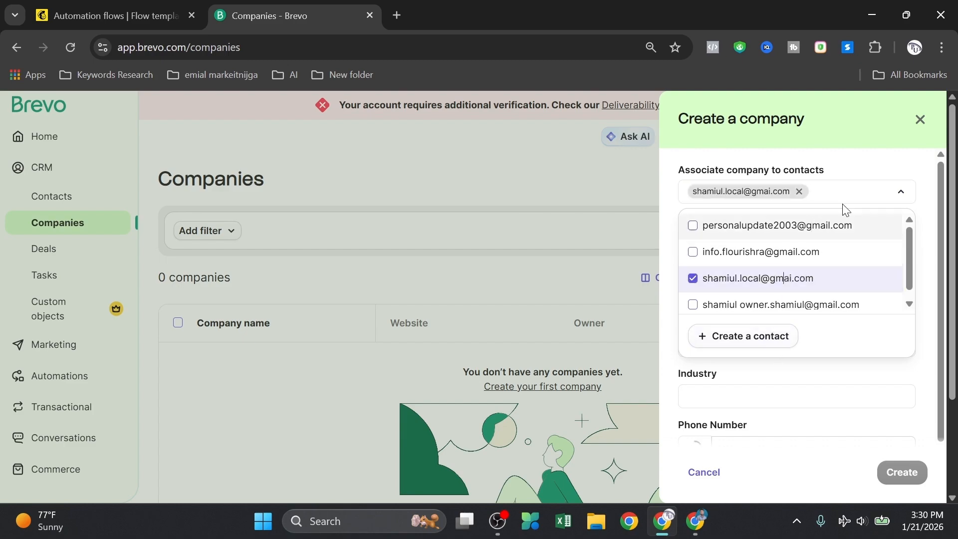
left_click(857, 161)
Enter demo 22 as the company name
left_click(757, 285)
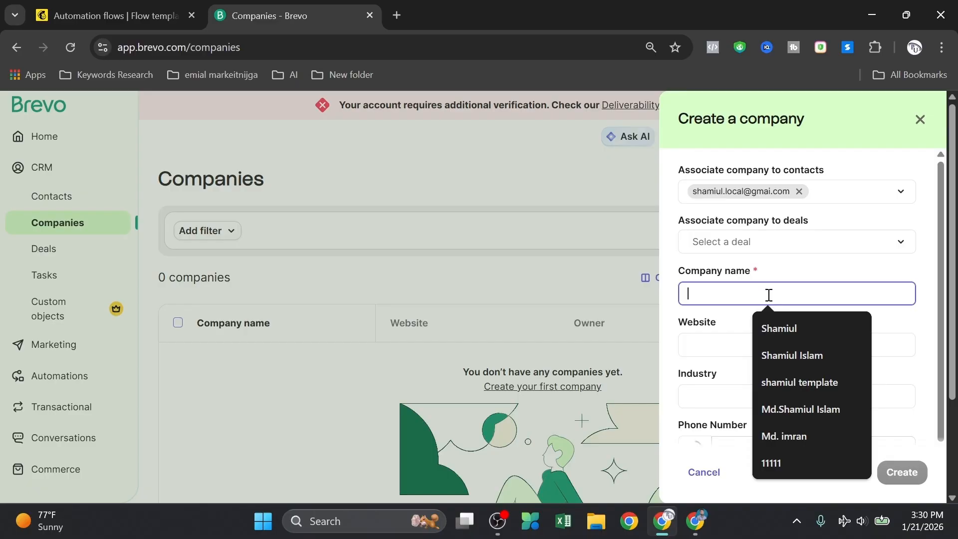
type("deo")
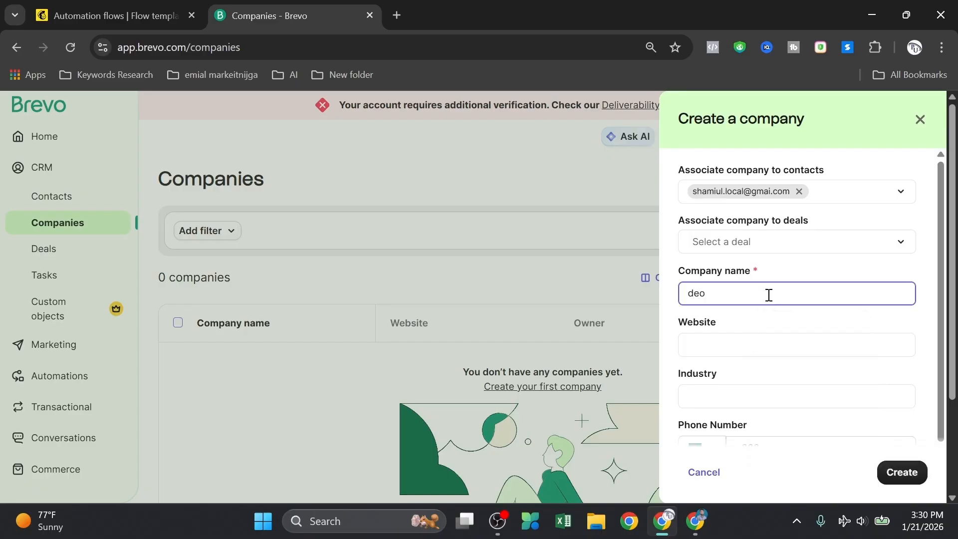
key("BackSpace")
type("mo 2")
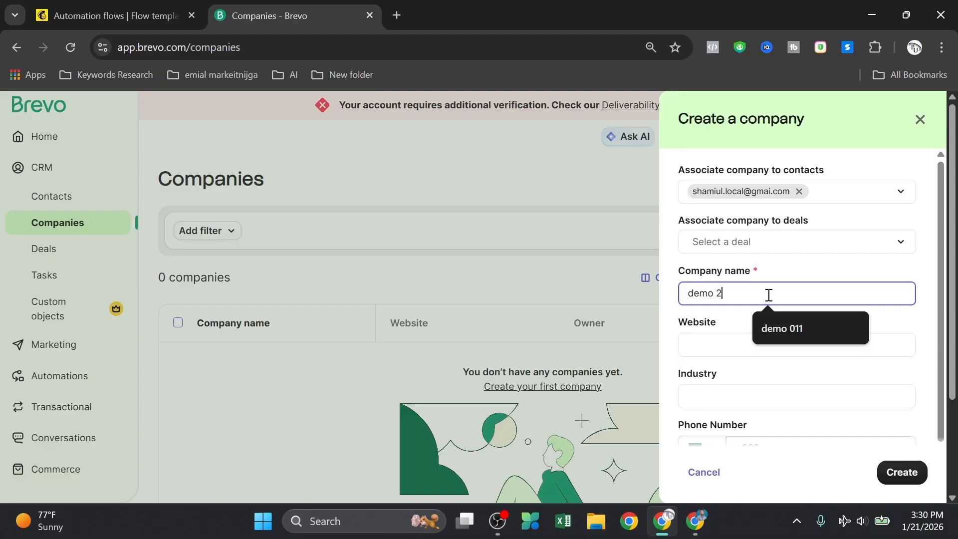
type("2")
Create the company with website, industry and phone number left unfilled, and dismiss the creation summary
left_click(707, 343)
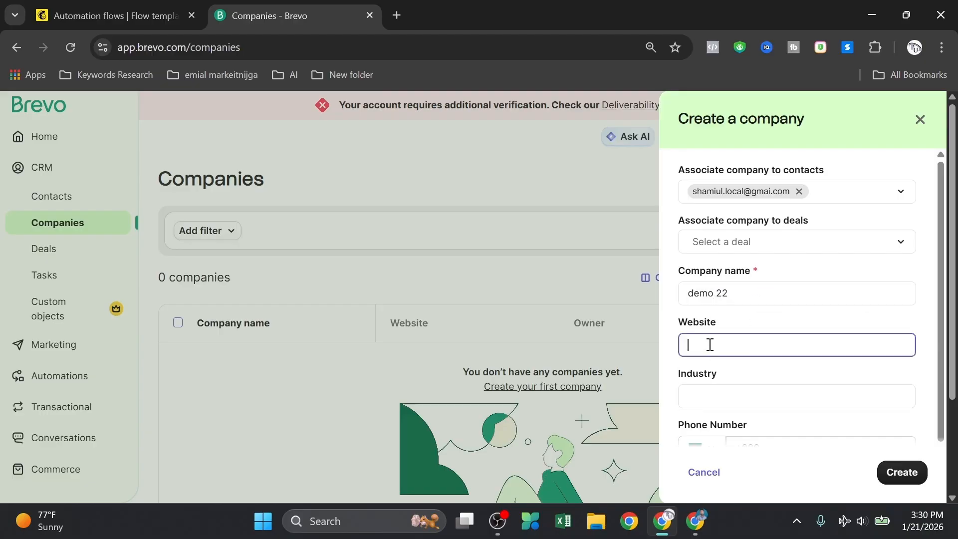
scroll(709, 344, "down", 1)
left_click(713, 359)
scroll(714, 359, "down", 1)
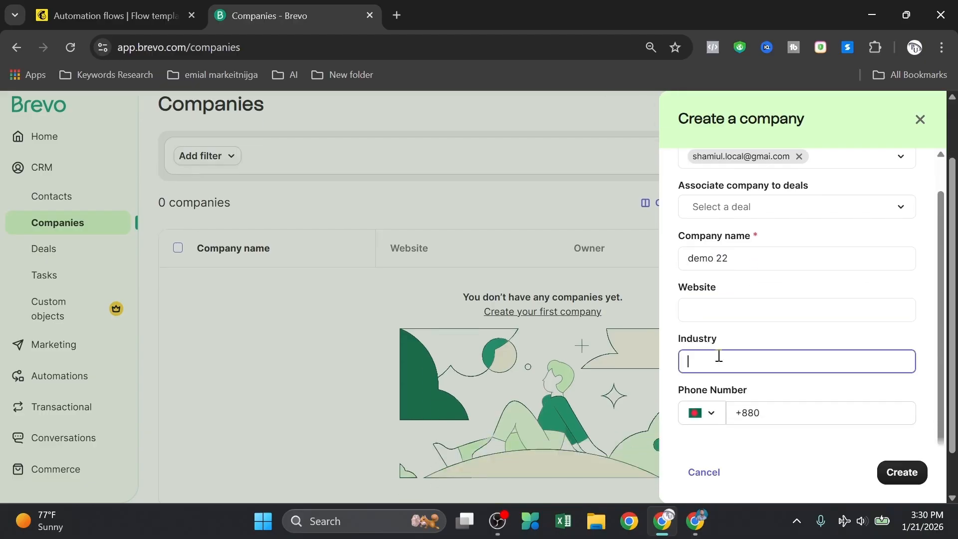
left_click(753, 411)
scroll(784, 426, "down", 1)
left_click(905, 469)
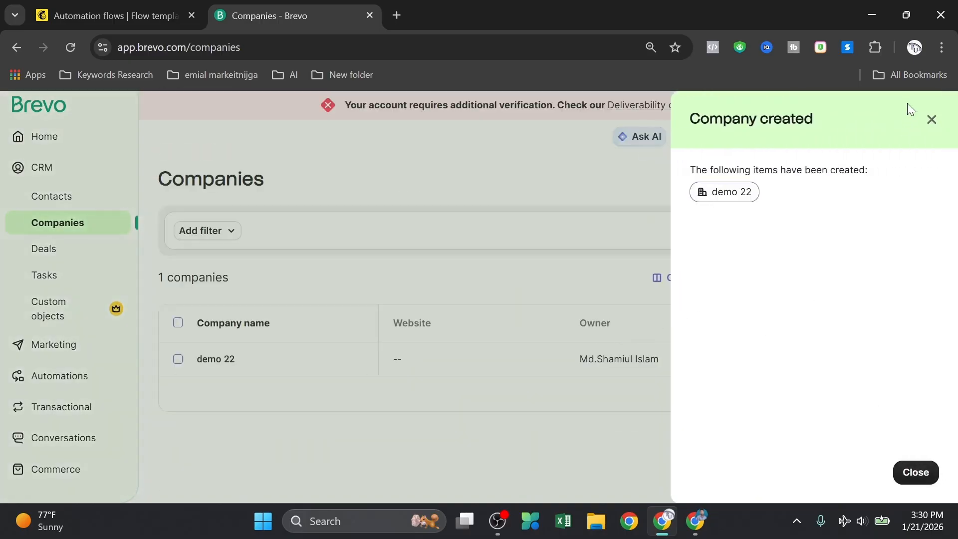
left_click(929, 120)
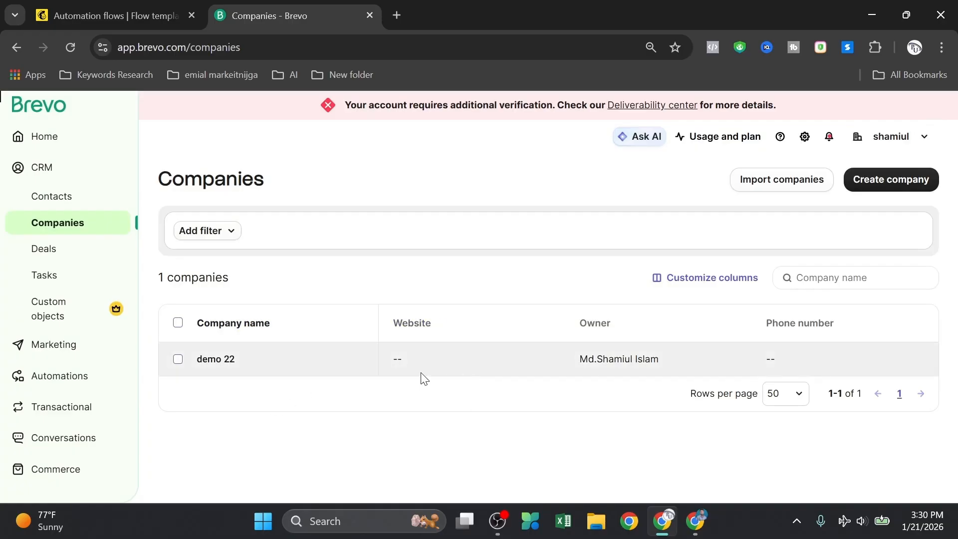
Open the Deals pipeline and examine its stages in card and list views, ending in card view
left_click(81, 249)
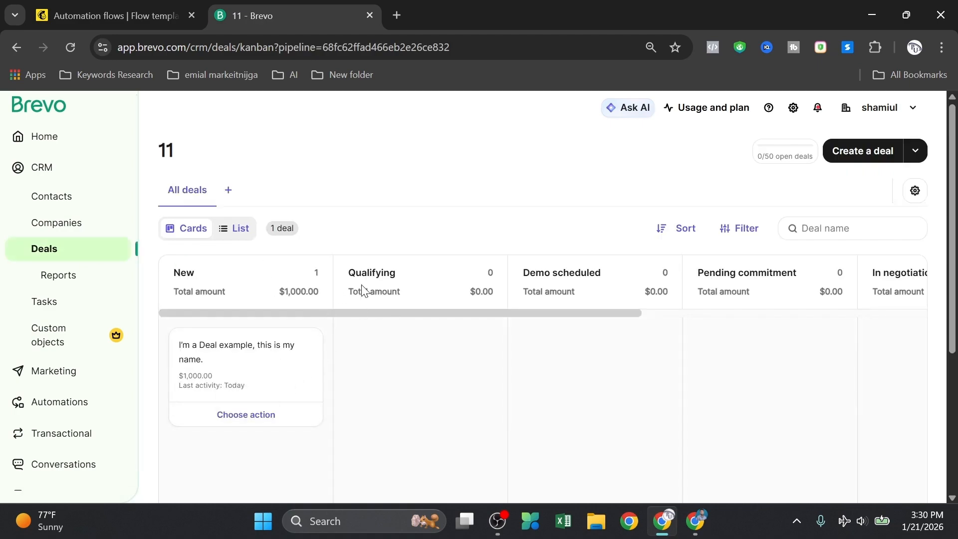
left_click_drag(387, 315, 360, 347)
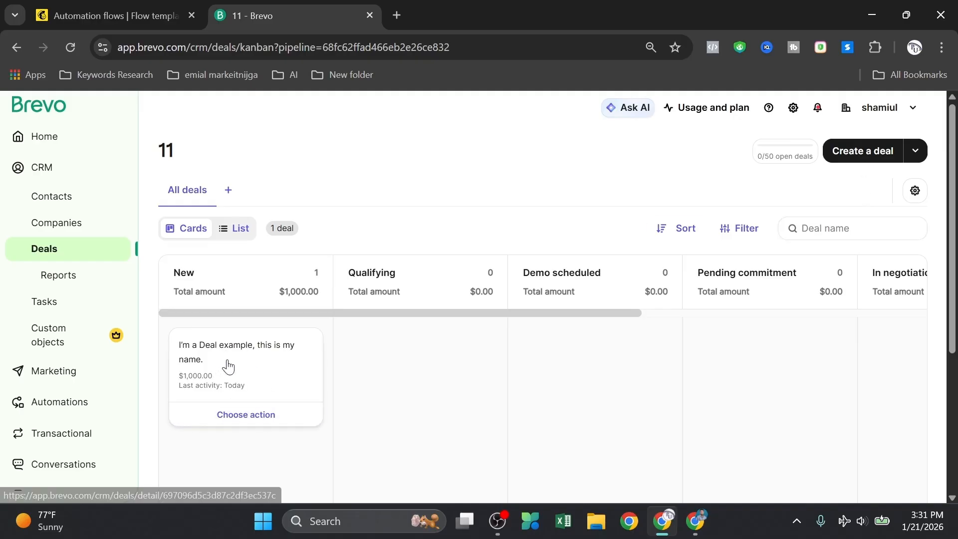
left_click_drag(229, 378, 294, 374)
left_click(240, 238)
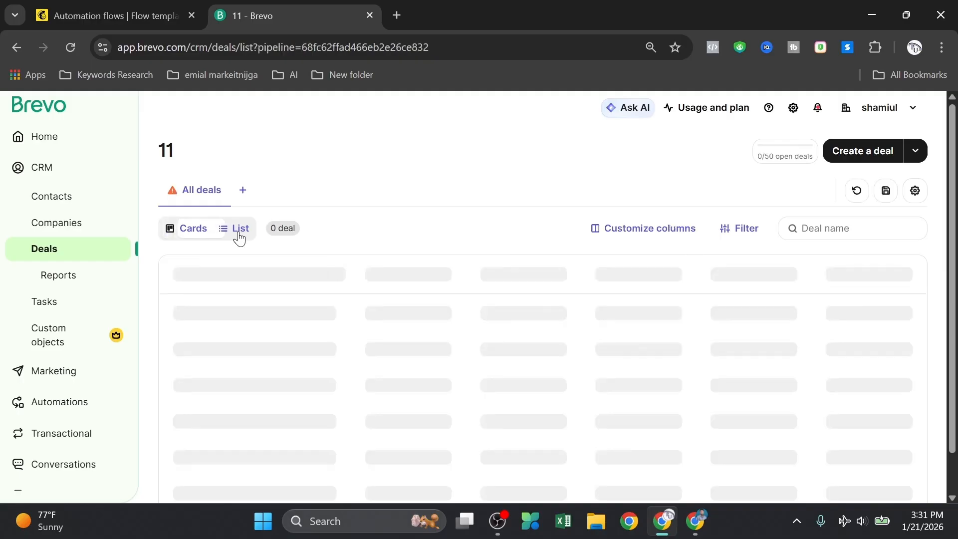
left_click(180, 234)
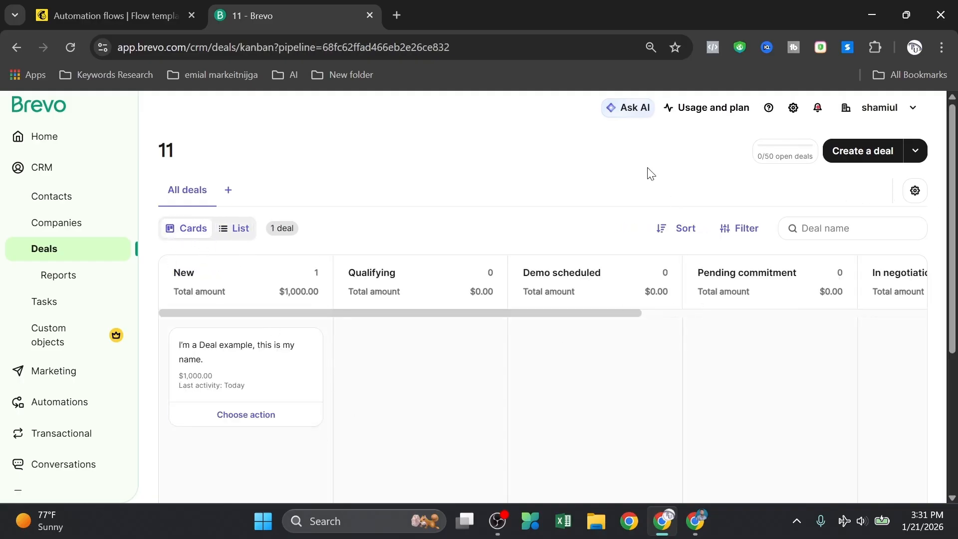
scroll(866, 224, "down", 2)
scroll(837, 257, "up", 2)
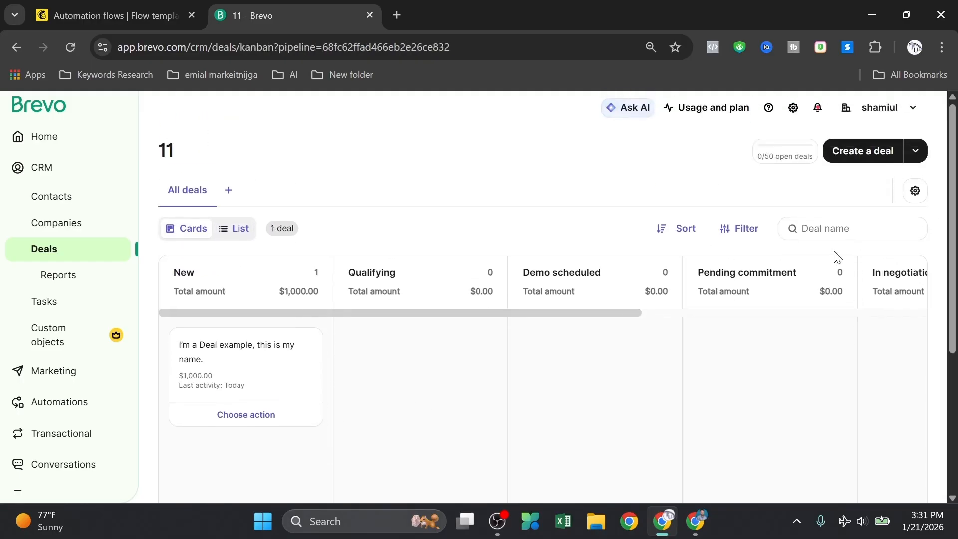
Start a new deal and associate it with the second contact in the contact list
left_click(865, 158)
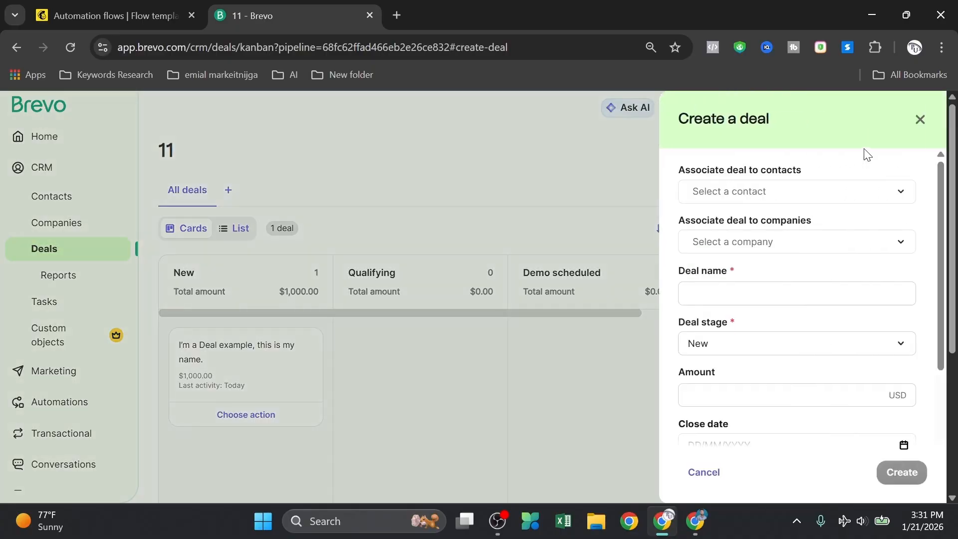
left_click(777, 193)
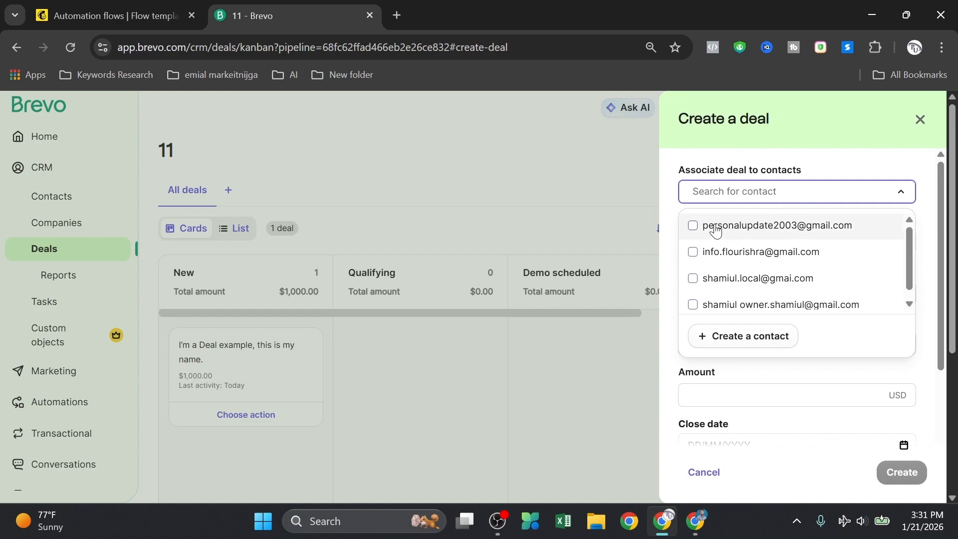
left_click(706, 251)
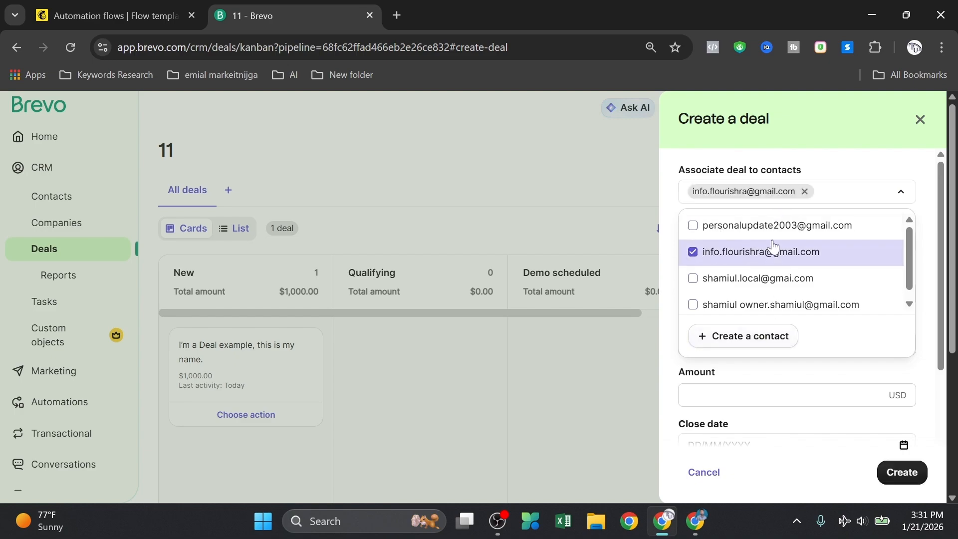
left_click(851, 164)
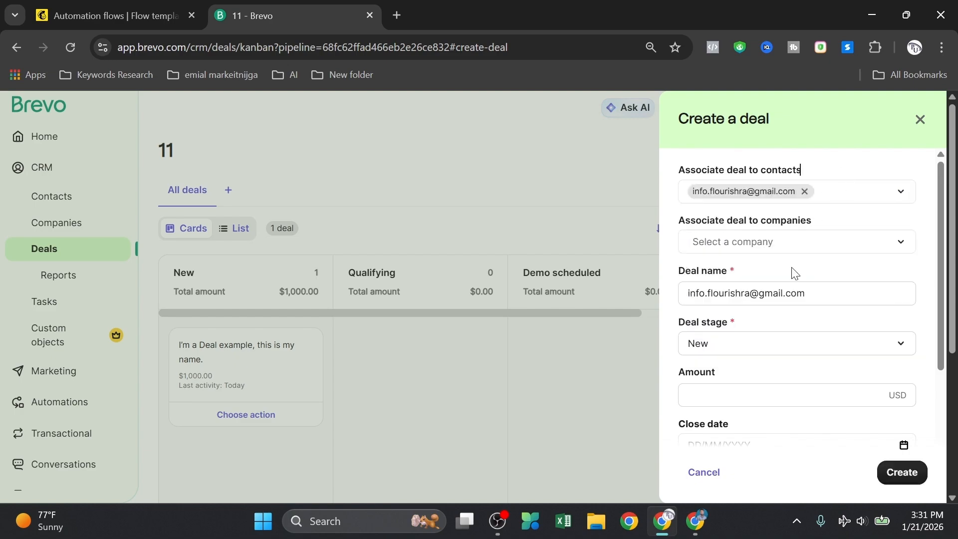
Keep the deal stage at New and set the deal amount to 500 USD
left_click(752, 346)
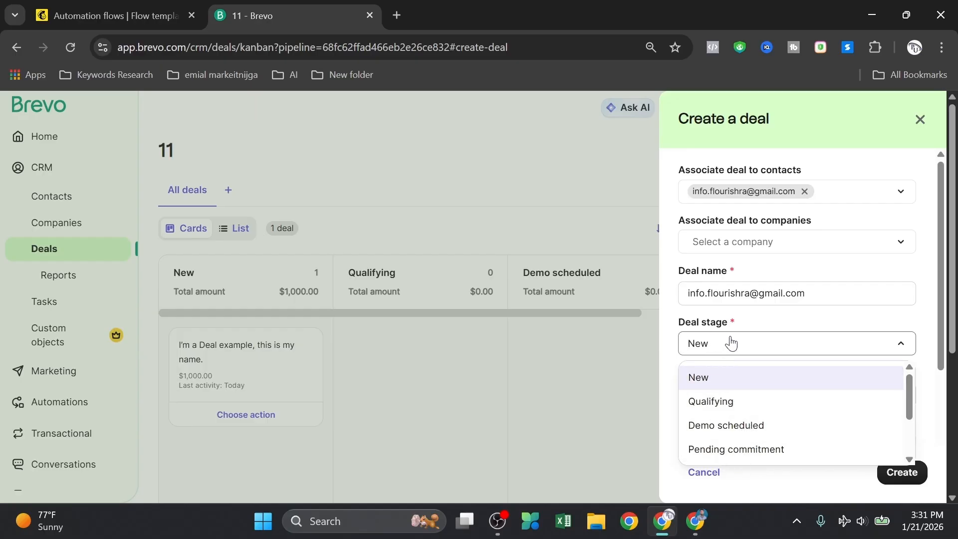
left_click(728, 383)
left_click(728, 394)
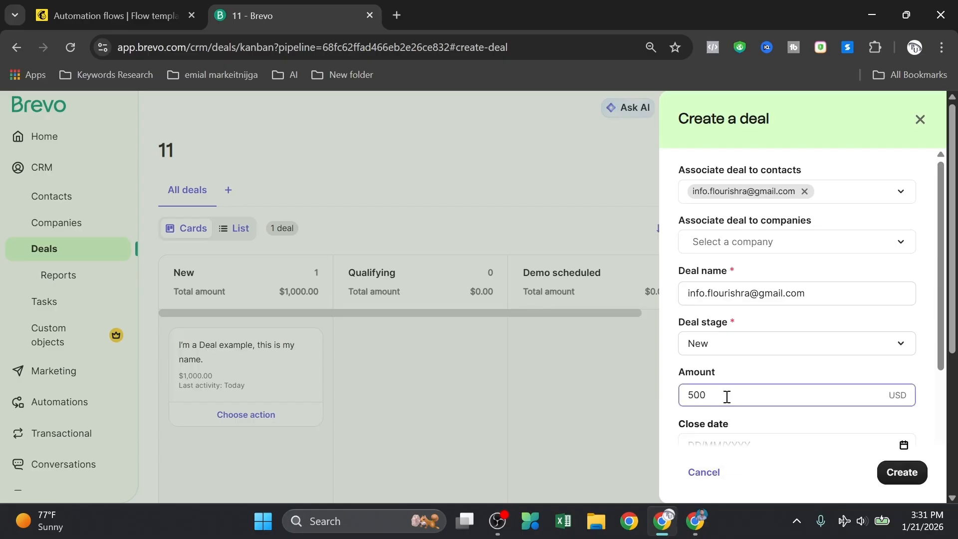
Set the close date to 02/01/2026, create the deal with its To do follow-up task, and dismiss the creation summary
scroll(732, 391, "down", 2)
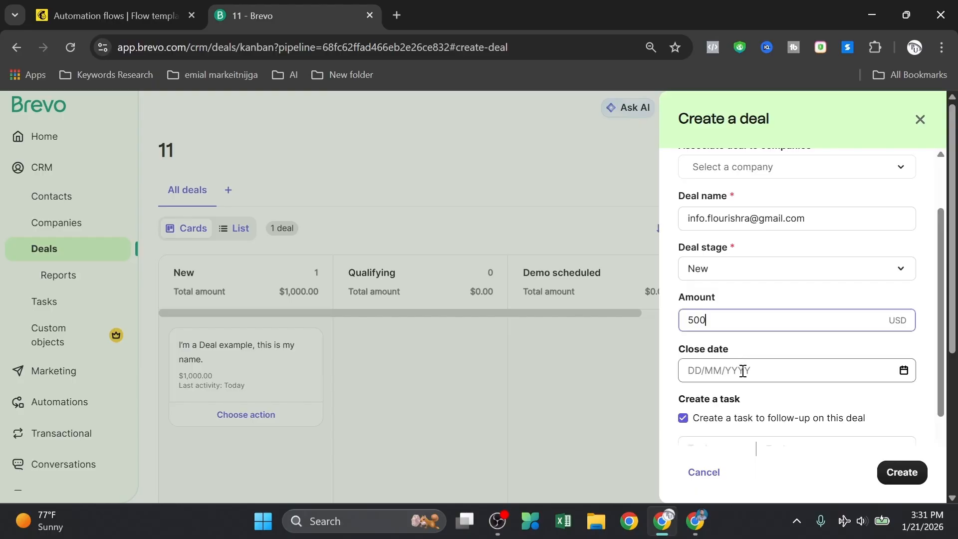
left_click(743, 371)
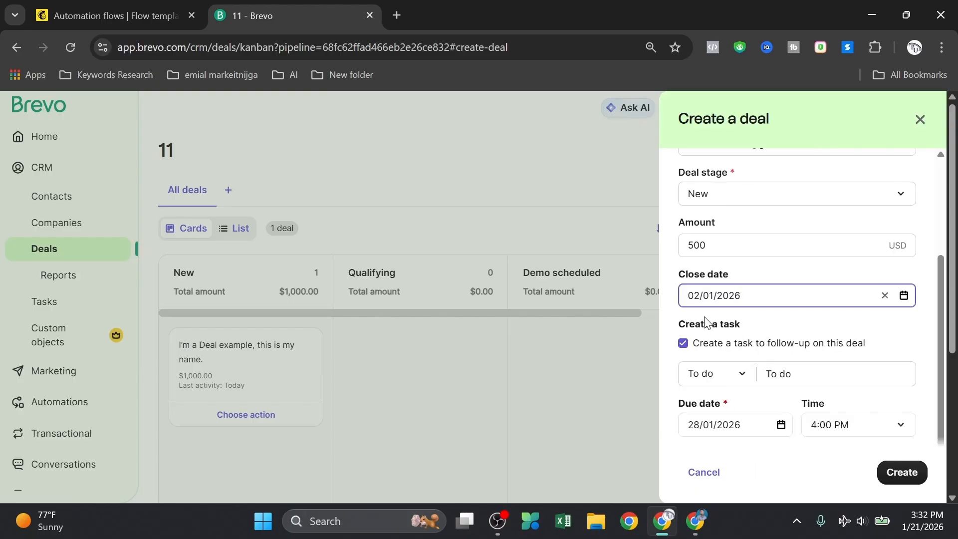
scroll(748, 370, "down", 1)
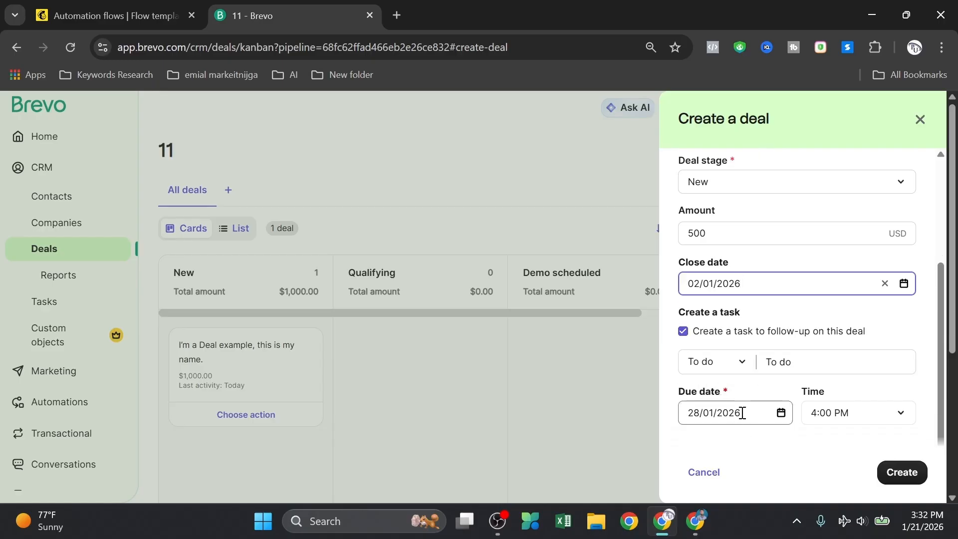
left_click(903, 474)
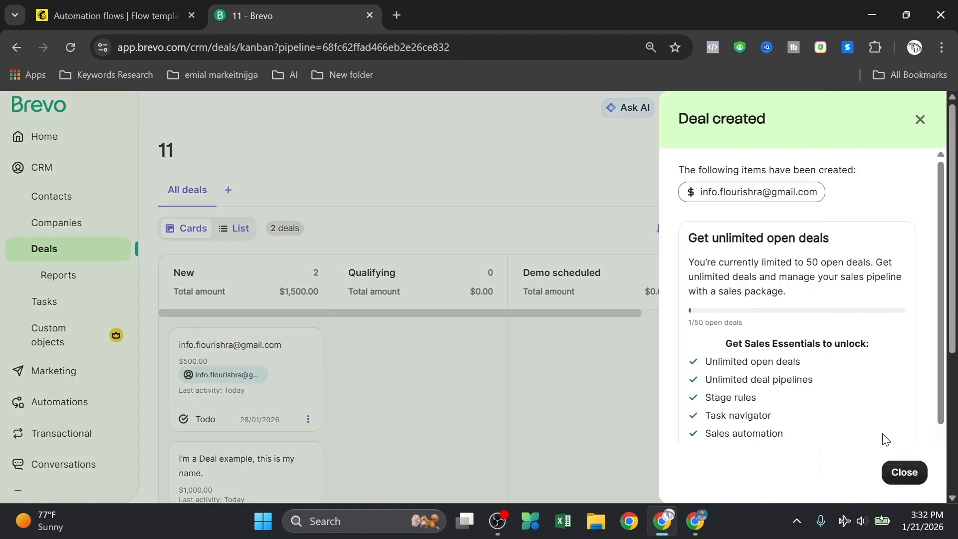
scroll(868, 441, "down", 2)
left_click(903, 472)
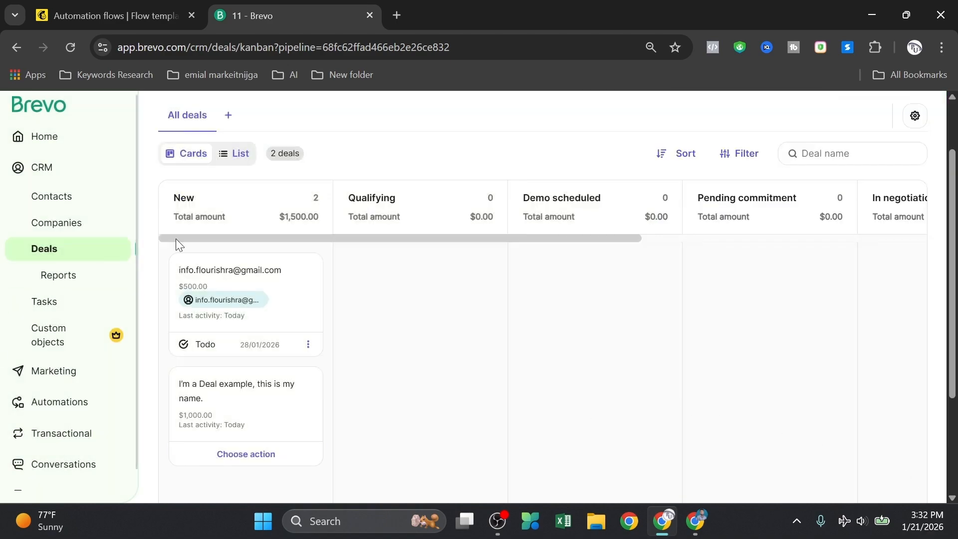
Move the $500 deal from New through Qualifying, Demo scheduled and Pending commitment to the In negotiation stage
mouse_move(248, 280)
left_mouse_down()
mouse_move(252, 293)
mouse_move(265, 285)
left_mouse_up()
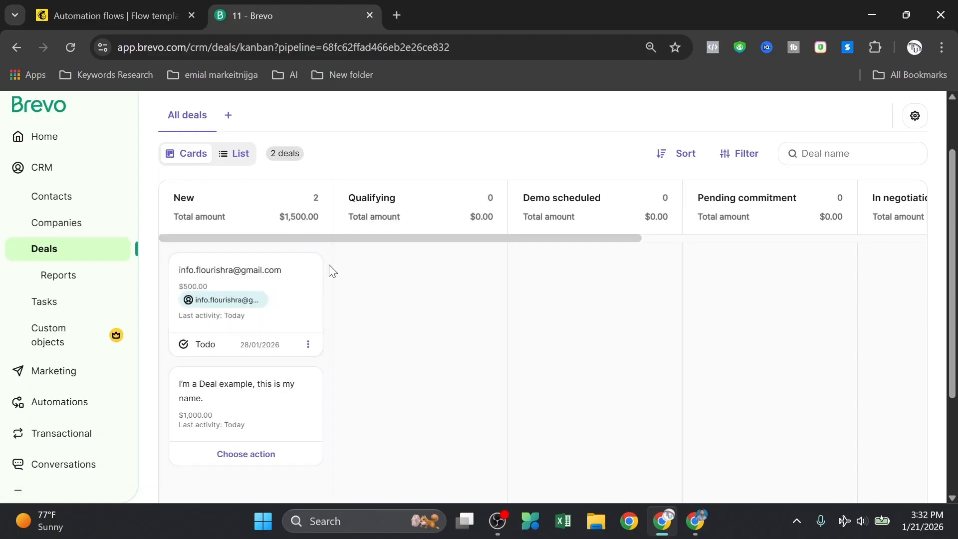
left_click_drag(278, 295, 426, 290)
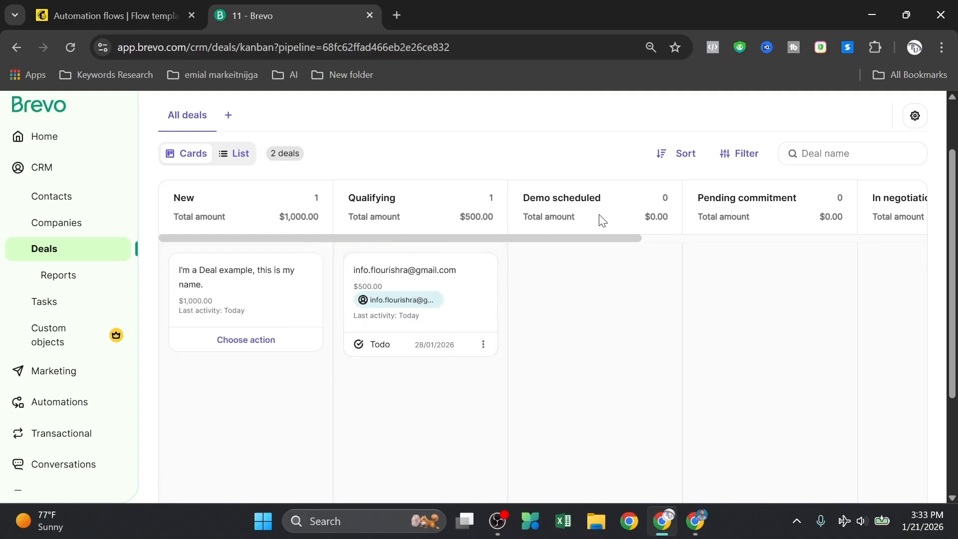
left_click_drag(453, 284, 616, 305)
left_click_drag(493, 239, 598, 243)
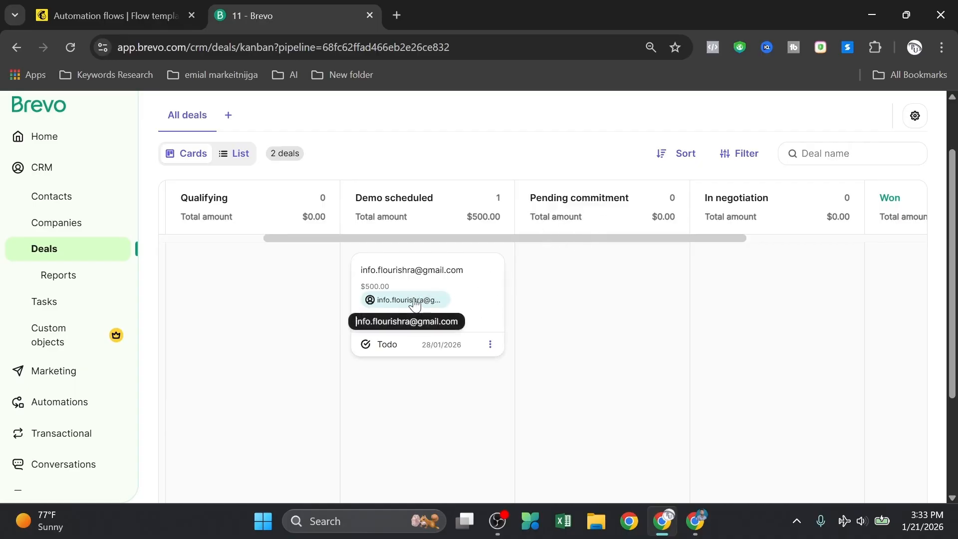
left_click_drag(470, 284, 740, 239)
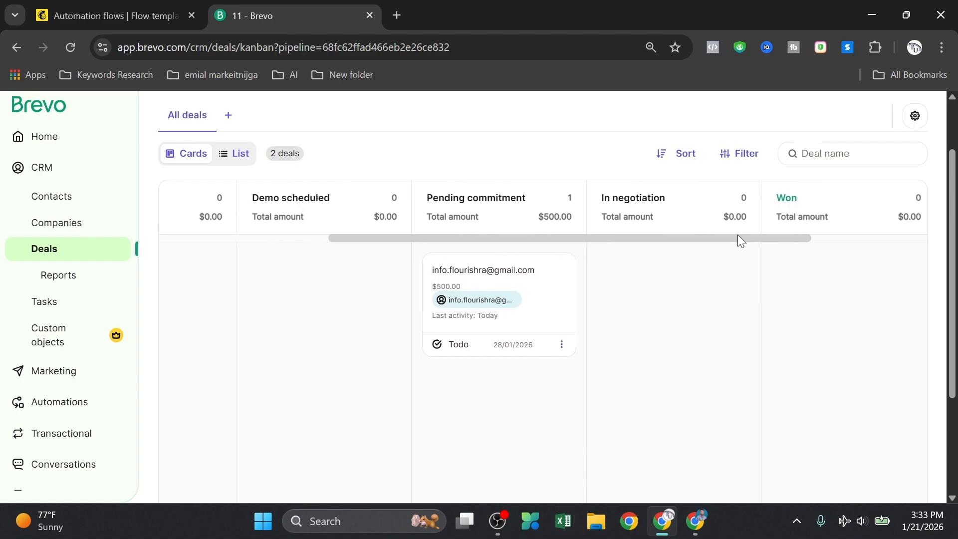
left_click_drag(541, 288, 800, 239)
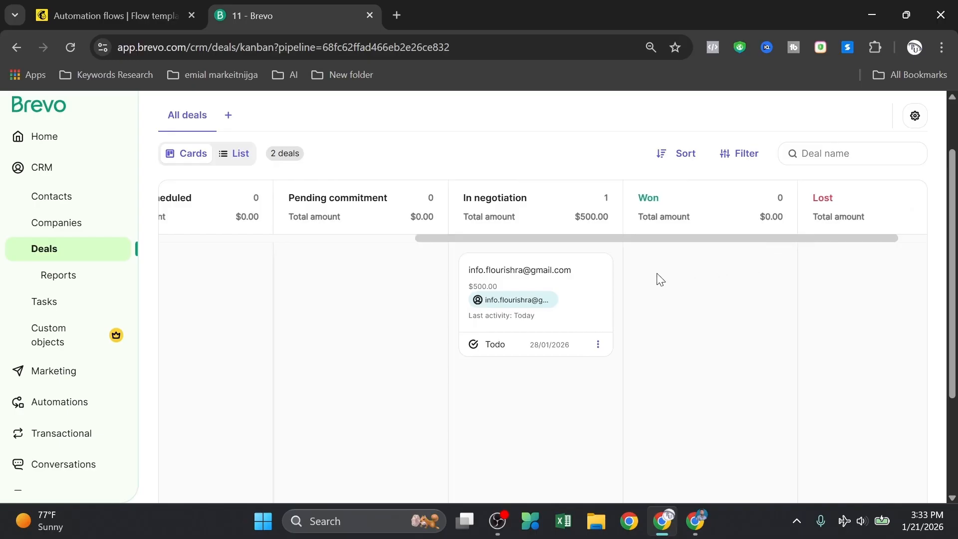
Move the $500 deal to the Won stage, keeping its close date and amount and leaving the closed won reason blank
left_click_drag(584, 295, 749, 276)
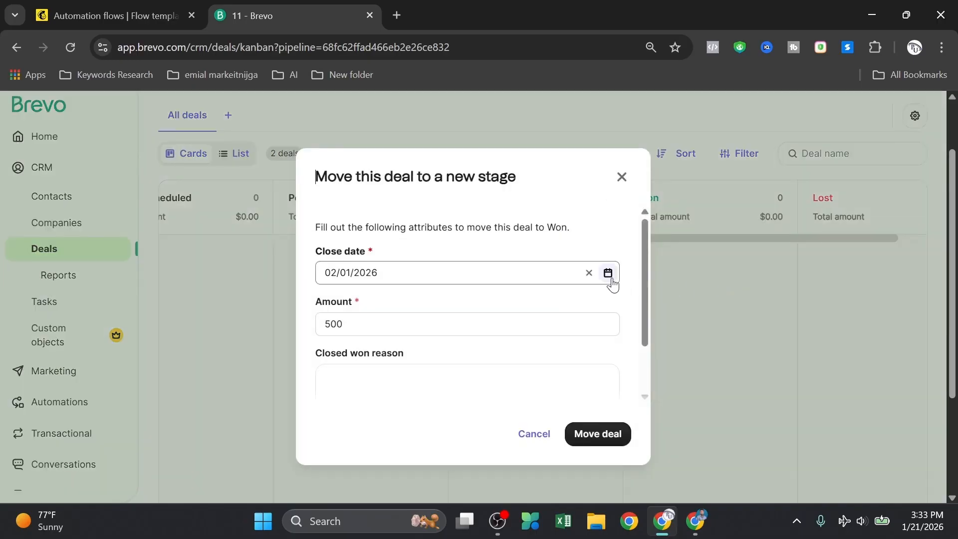
scroll(567, 395, "down", 2)
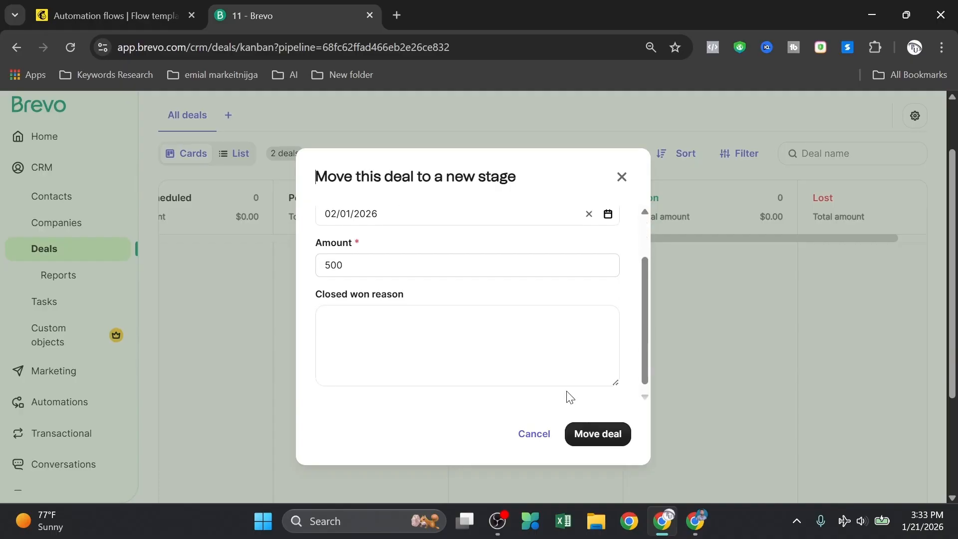
left_click(588, 432)
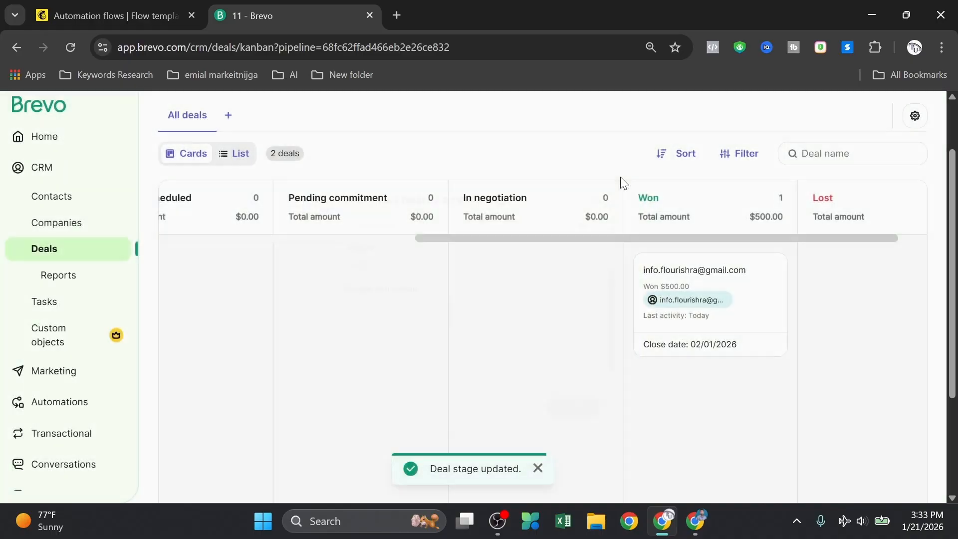
Try to move the $500 deal from the Won stage to Lost, then cancel the move
left_click_drag(750, 301, 857, 289)
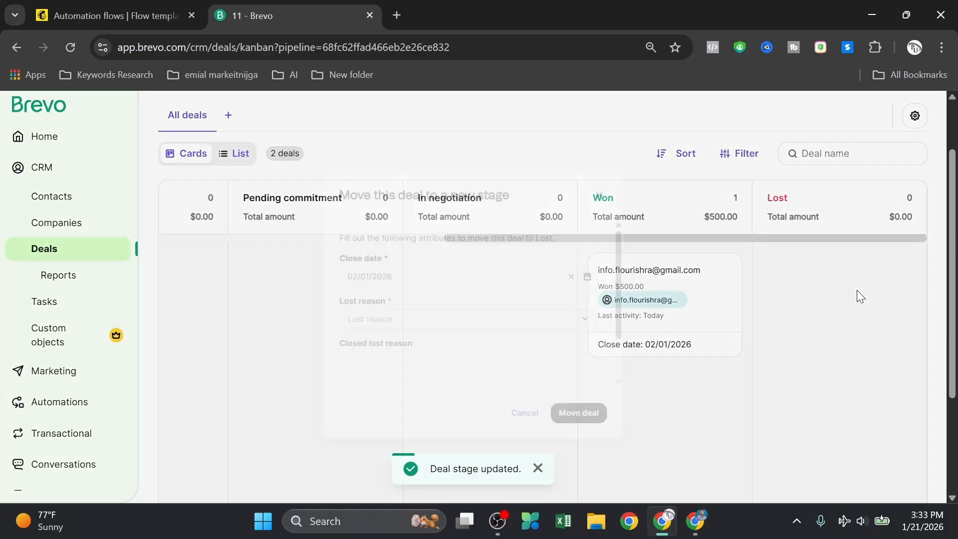
left_click(622, 176)
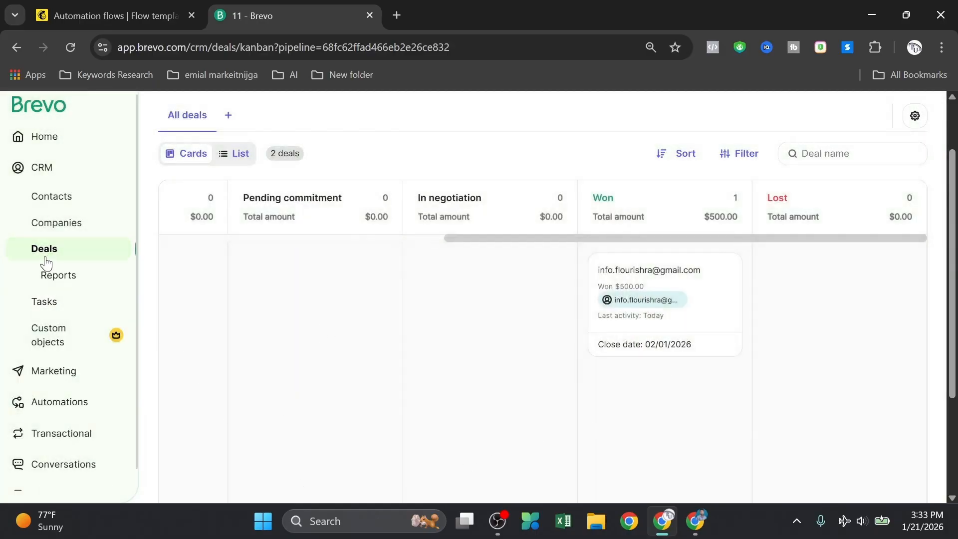
Open the CRM reports and examine the won revenue and the revenue chart
left_click(62, 285)
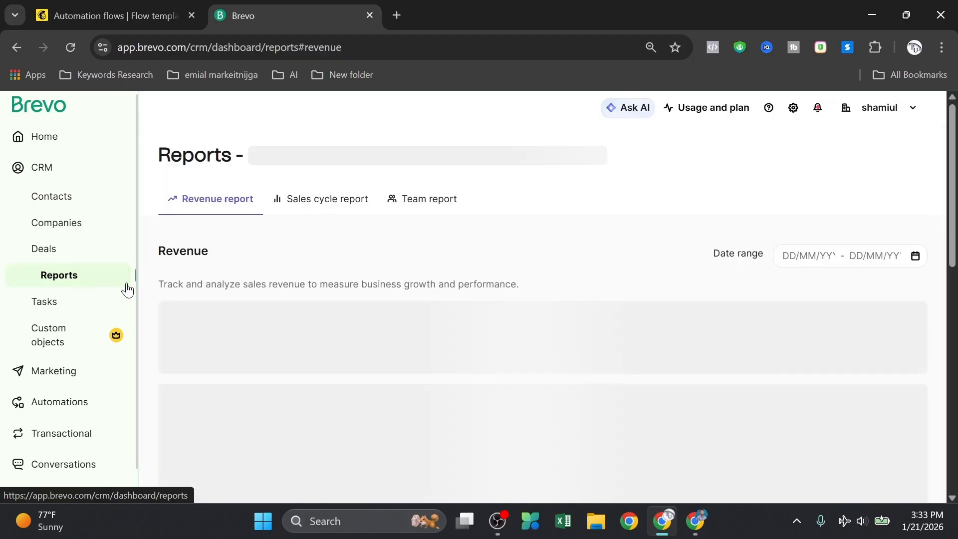
scroll(268, 286, "down", 3)
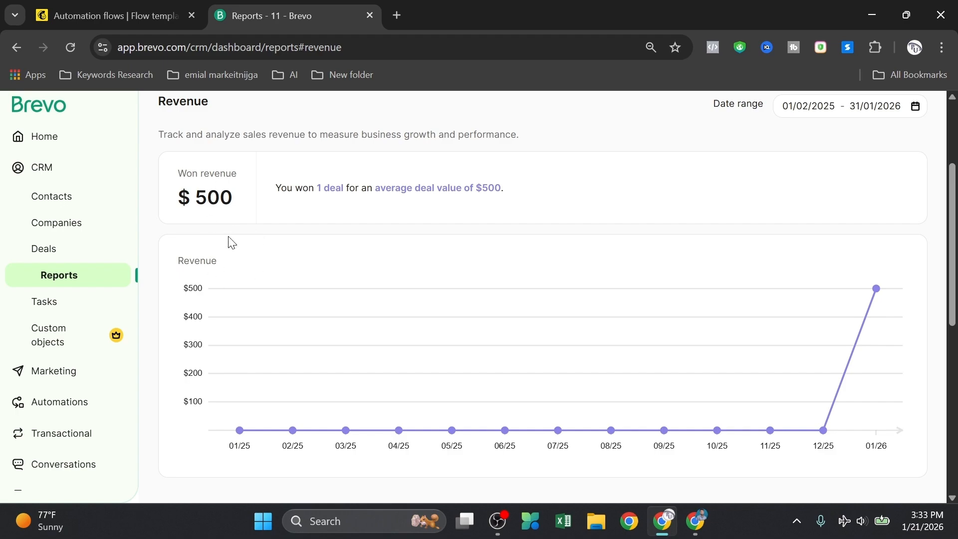
Start a new task in the CRM tasks and set its type to Meeting
left_click(79, 301)
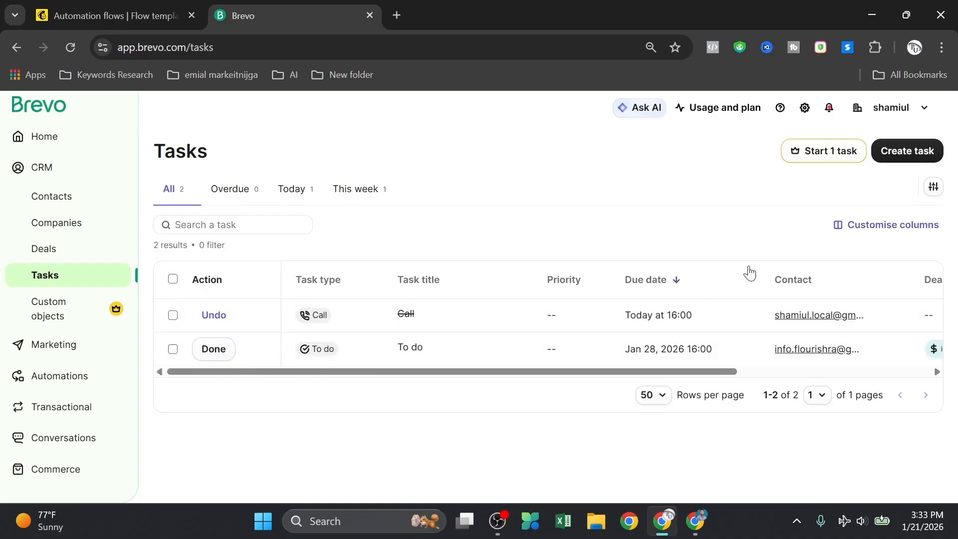
left_click(921, 157)
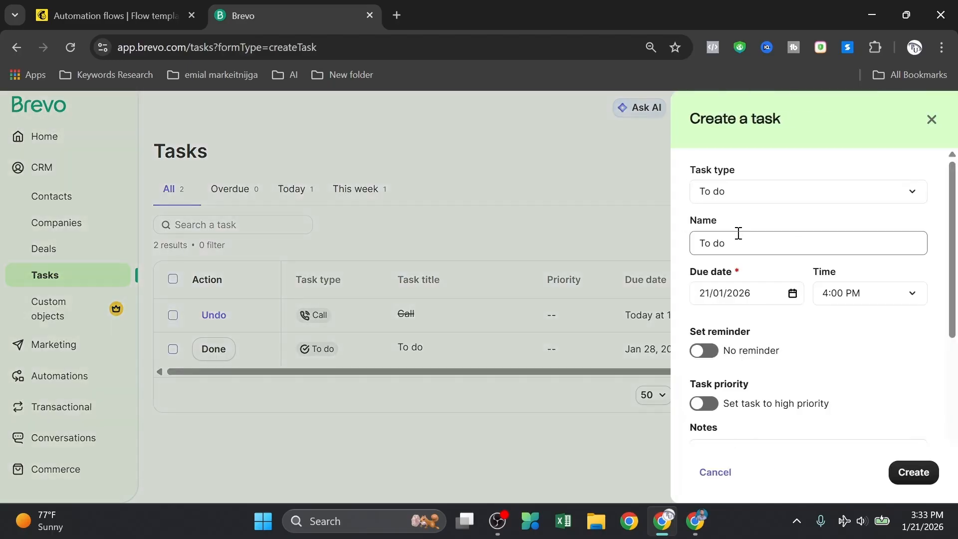
left_click(743, 189)
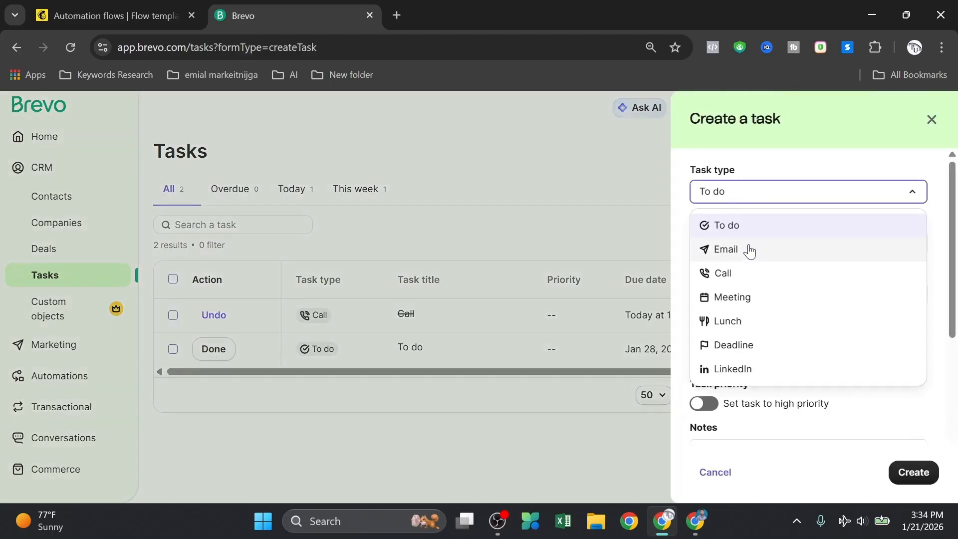
left_click(763, 307)
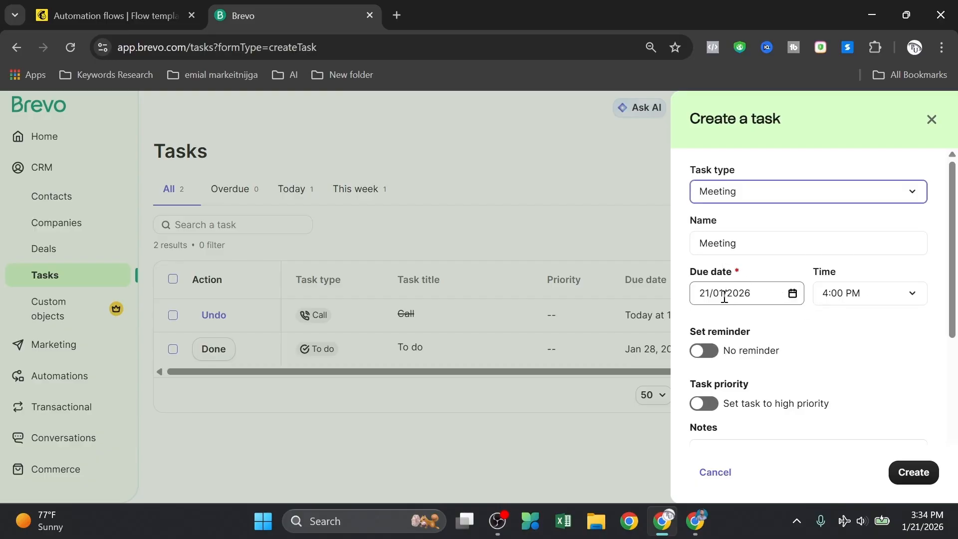
Create the Meeting task with its notes left empty and mark it as done
scroll(813, 349, "down", 1)
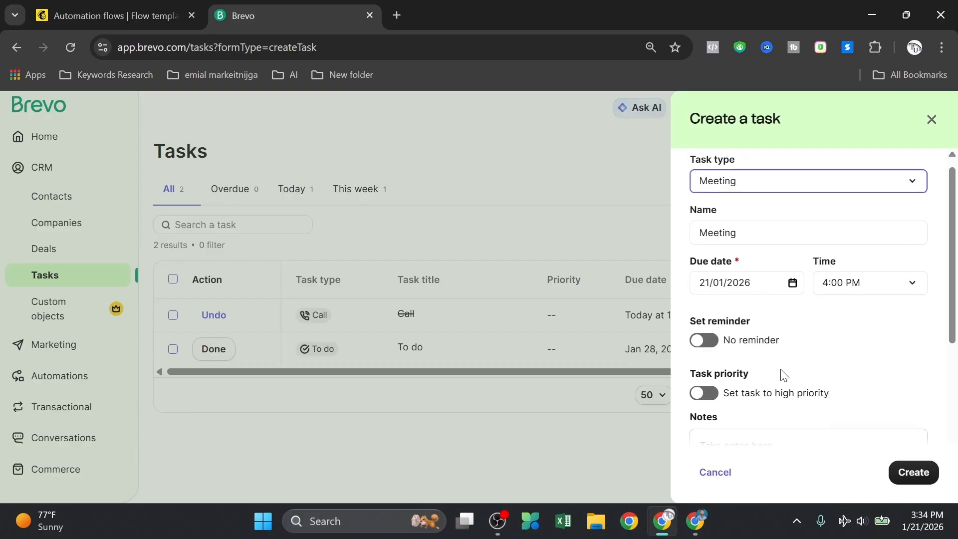
scroll(783, 374, "down", 5)
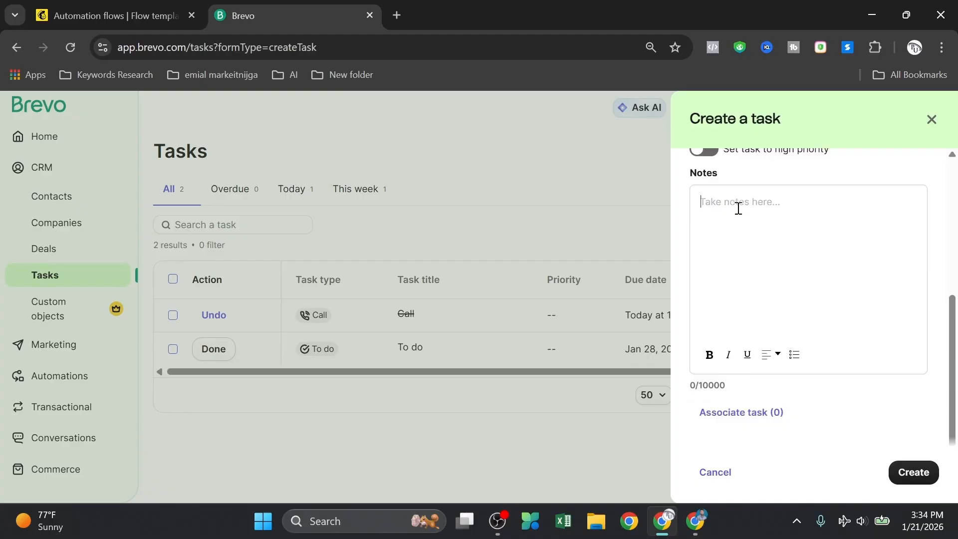
type("ff")
key("BackSpace")
key("BackSpace")
key("BackSpace")
left_click(928, 478)
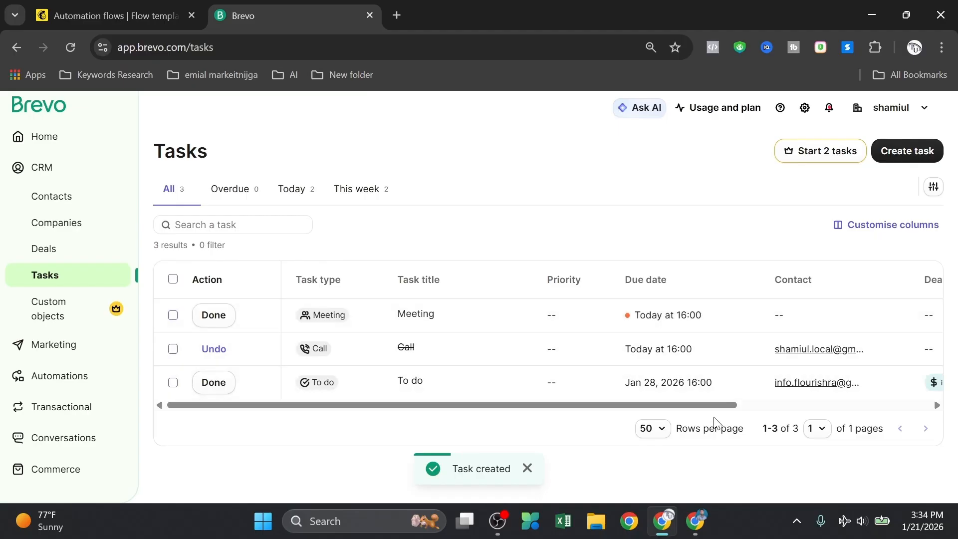
mouse_move(712, 406)
left_mouse_down()
mouse_move(827, 397)
mouse_move(698, 406)
left_mouse_up()
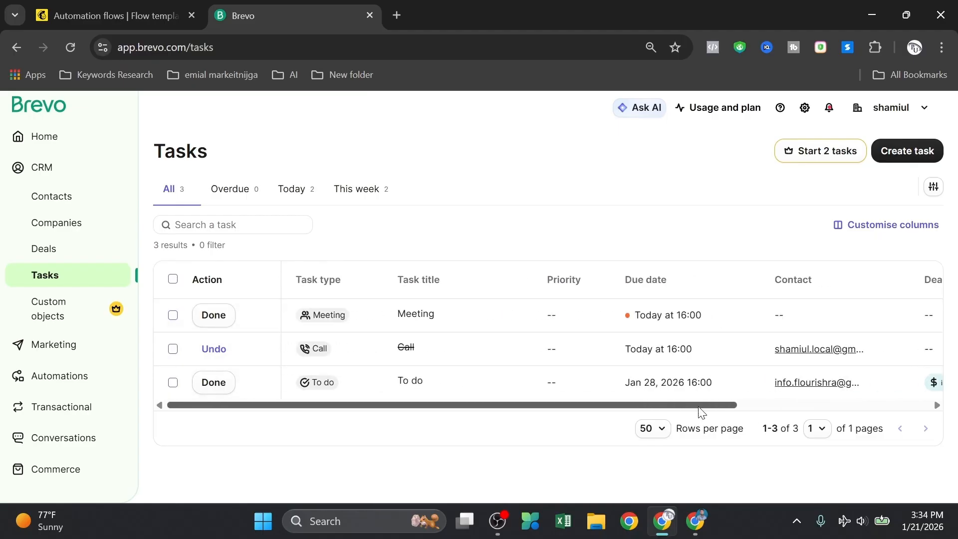
left_click(214, 316)
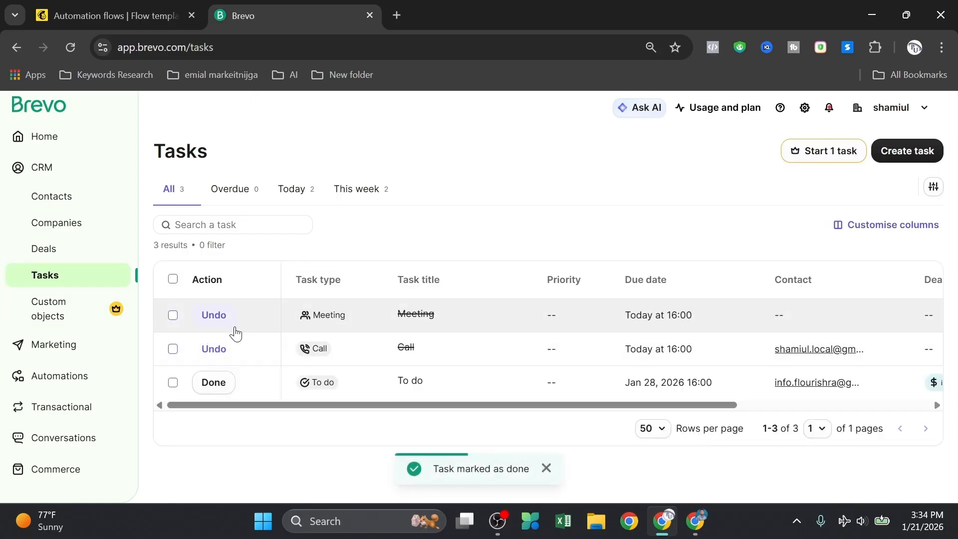
Search Google for "hubspot crm" in a new browser tab and open HubSpot's free CRM product page
left_click(398, 15)
left_click(312, 47)
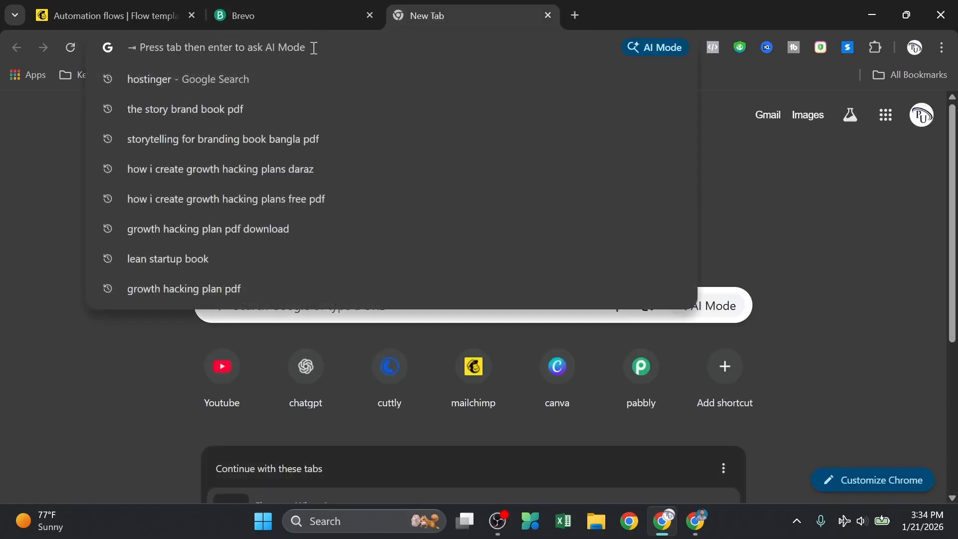
type("hubs")
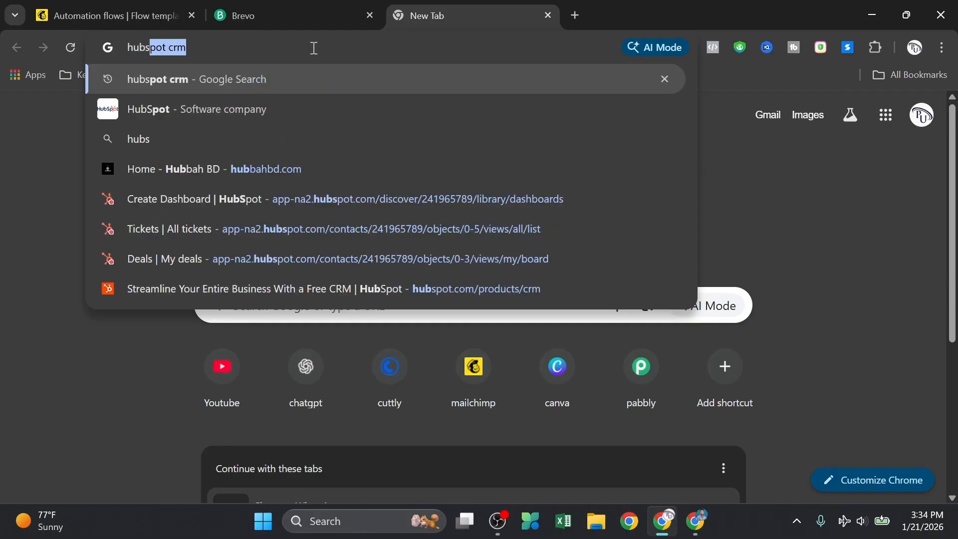
key("Return")
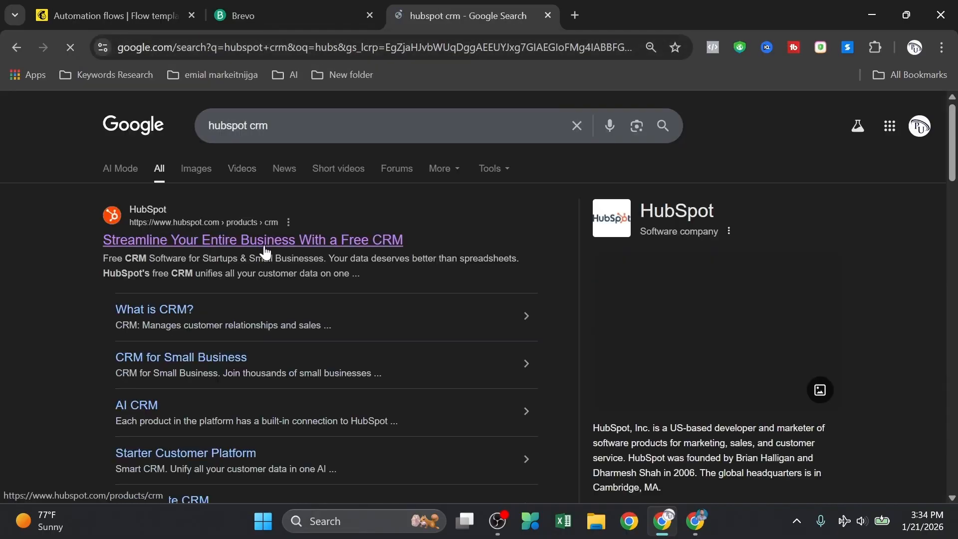
left_click(380, 239)
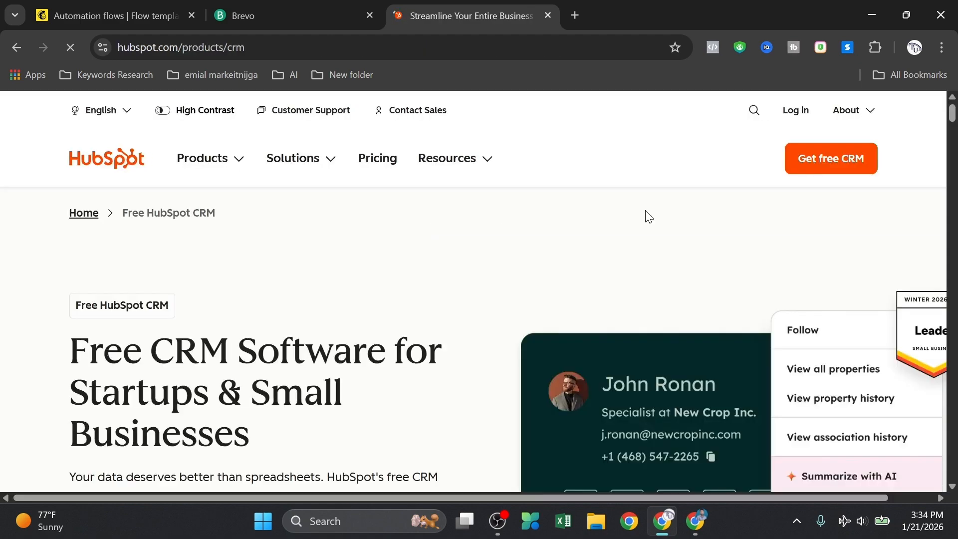
Get the free HubSpot CRM by continuing with the existing user and the ddfg account
left_click(840, 159)
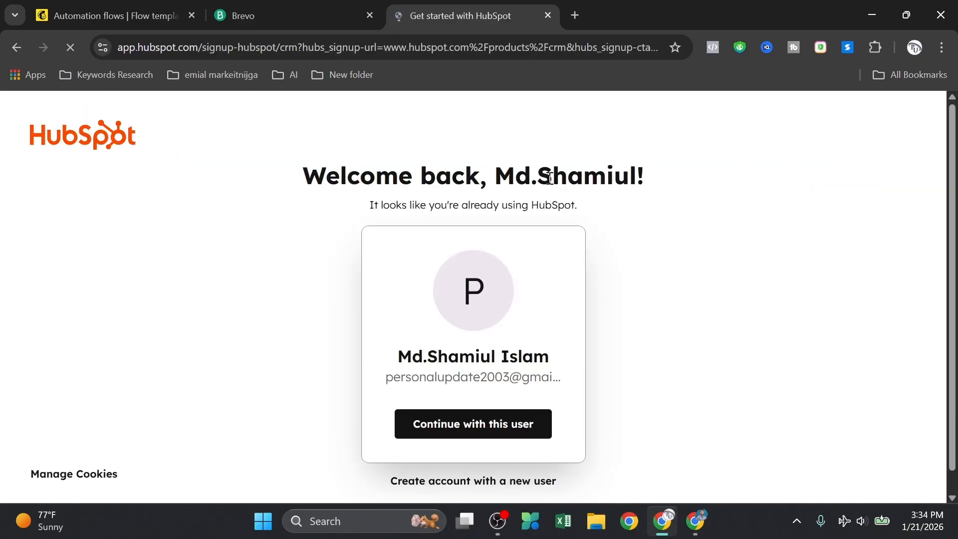
left_click(482, 432)
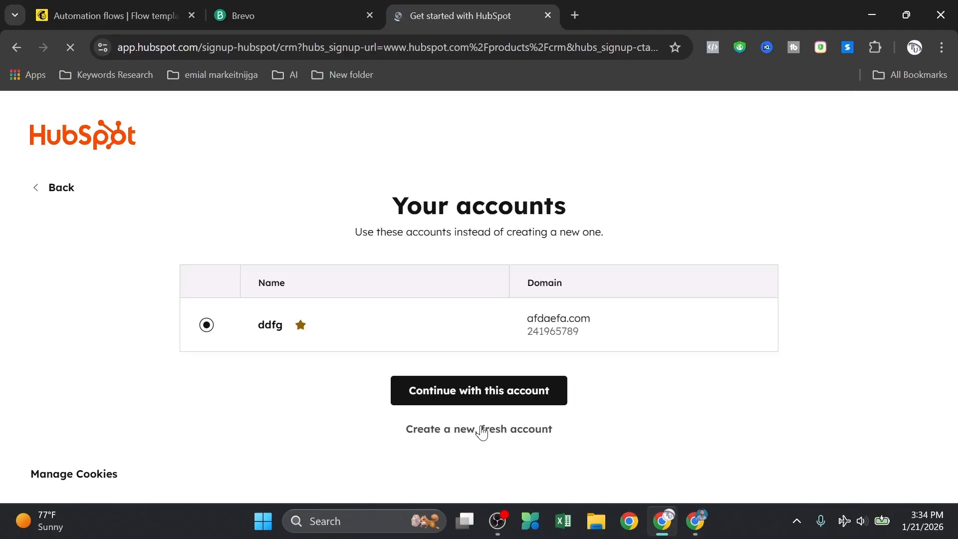
left_click(469, 393)
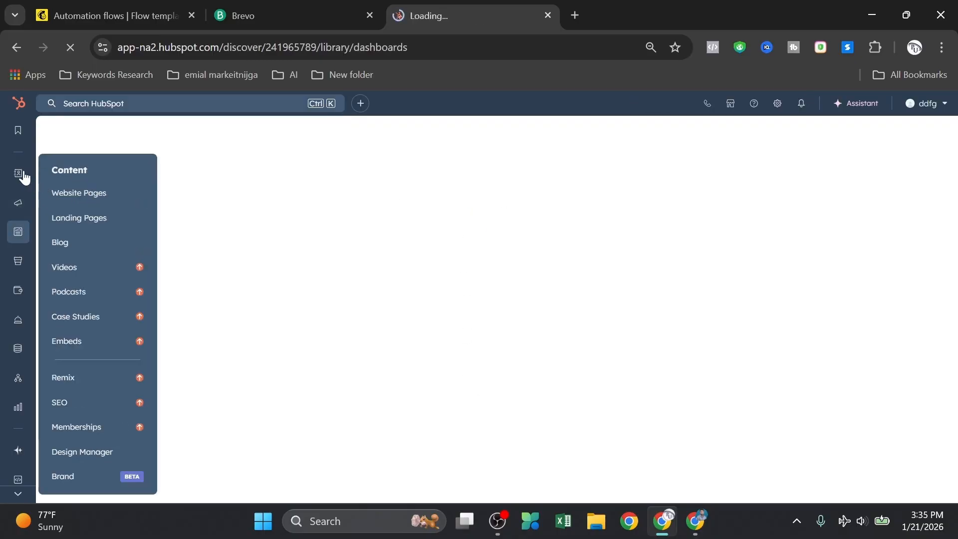
View HubSpot's contacts and companies lists and compare them with the CRM sections in Brevo
mouse_move(18, 172)
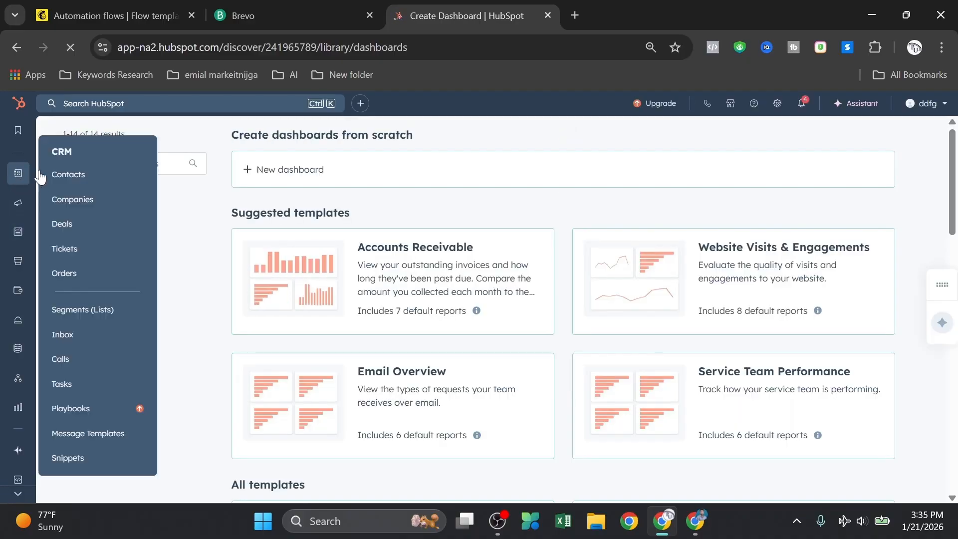
left_click(73, 173)
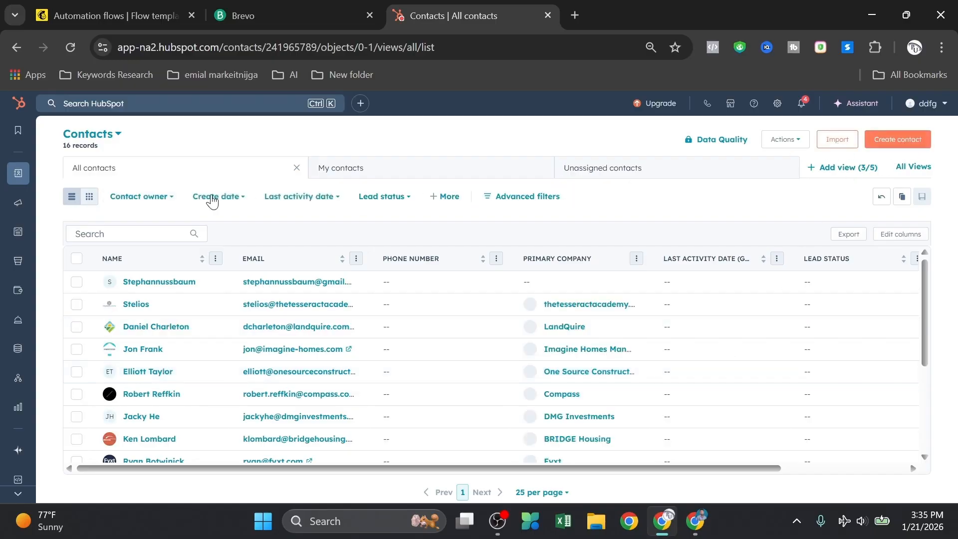
mouse_move(15, 173)
left_click(72, 201)
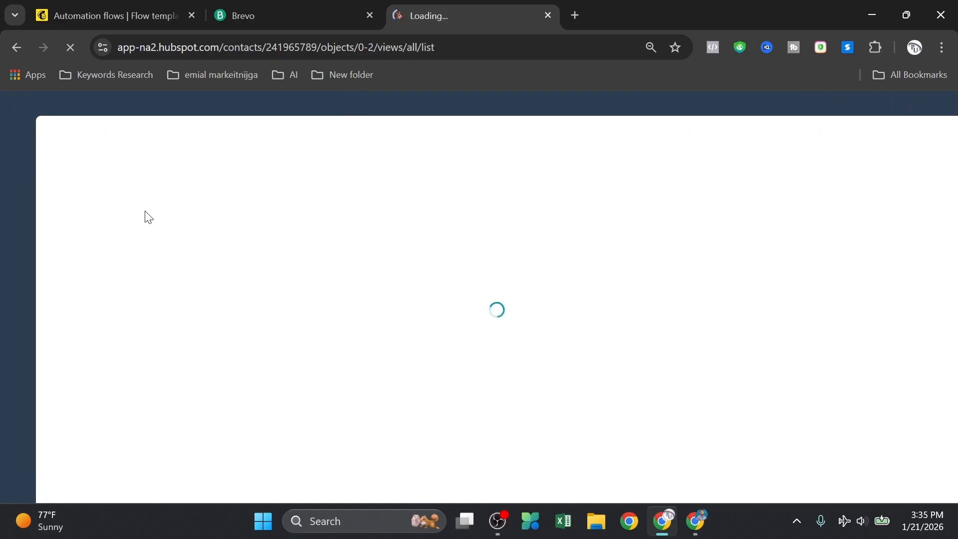
left_click(240, 6)
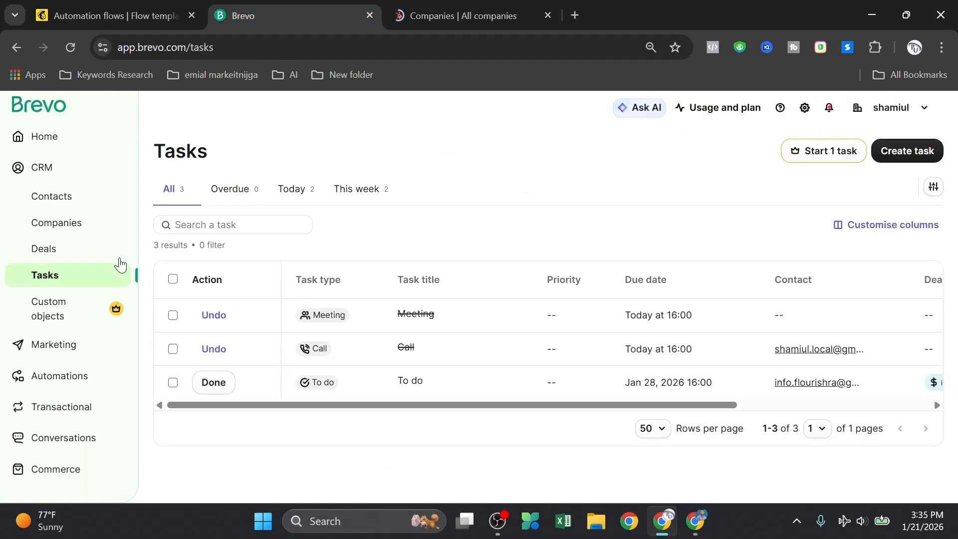
left_click(453, 14)
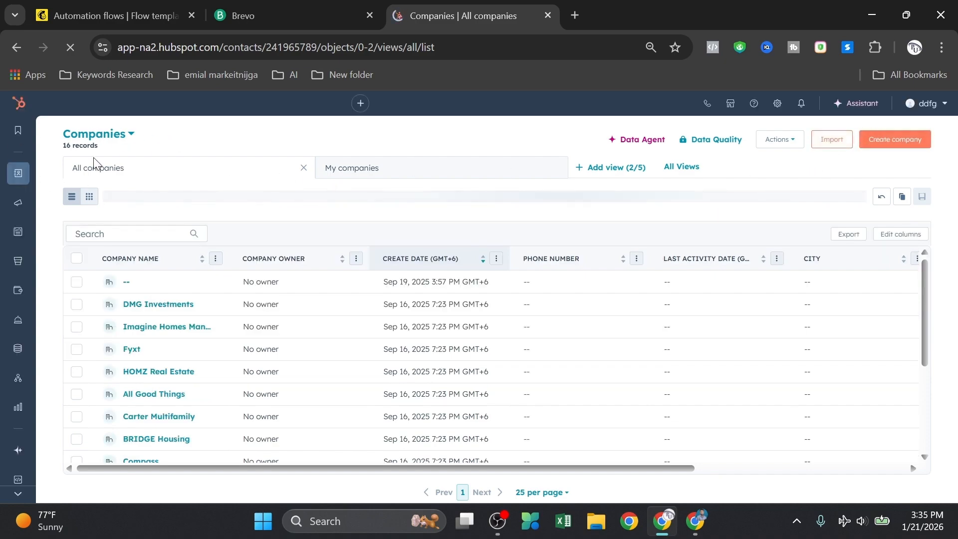
Open the tasks in HubSpot's CRM and compare them with Brevo's tasks page
mouse_move(17, 177)
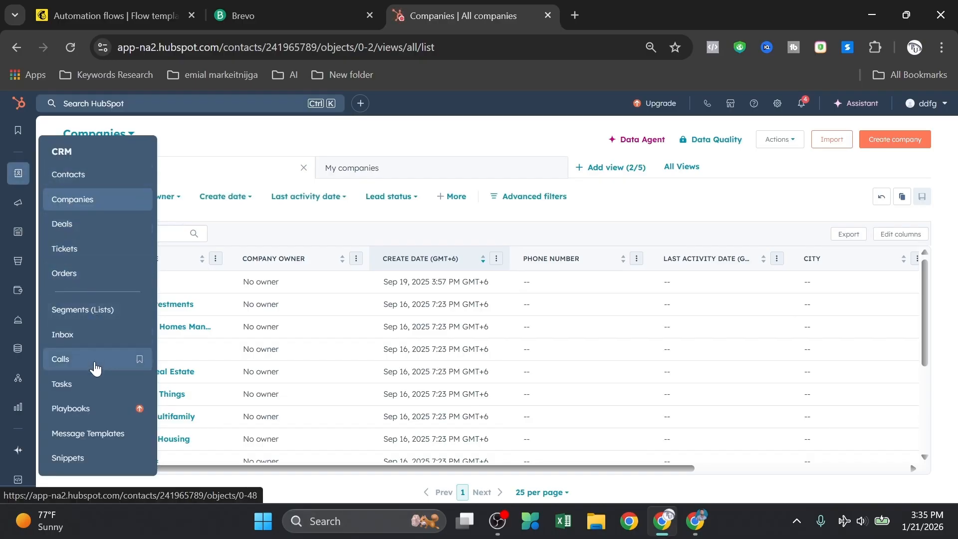
left_click(103, 391)
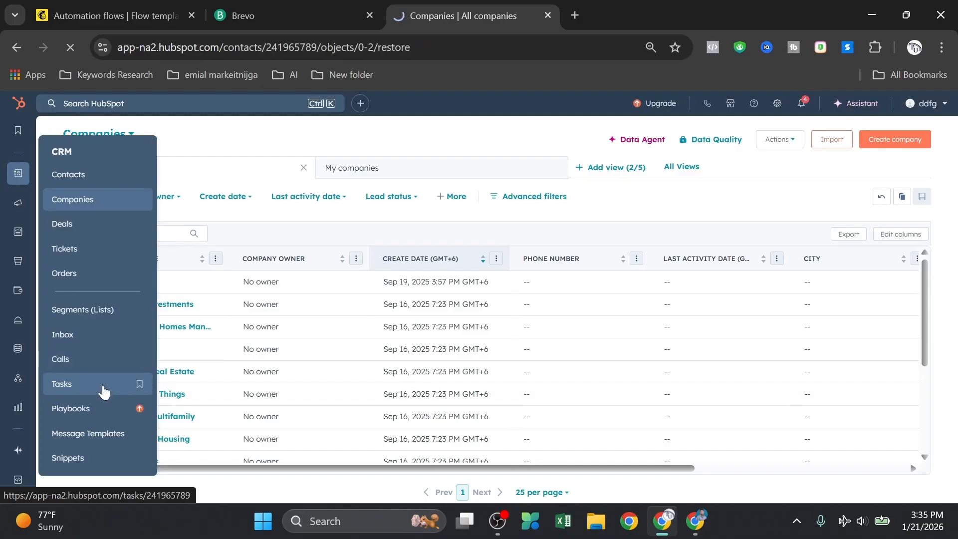
left_click(286, 7)
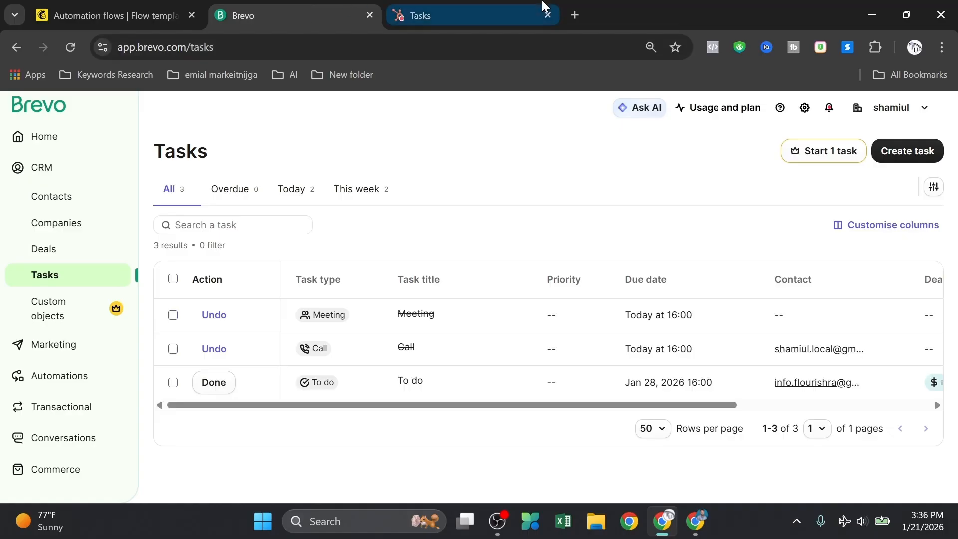
left_click(410, 13)
left_click(310, 22)
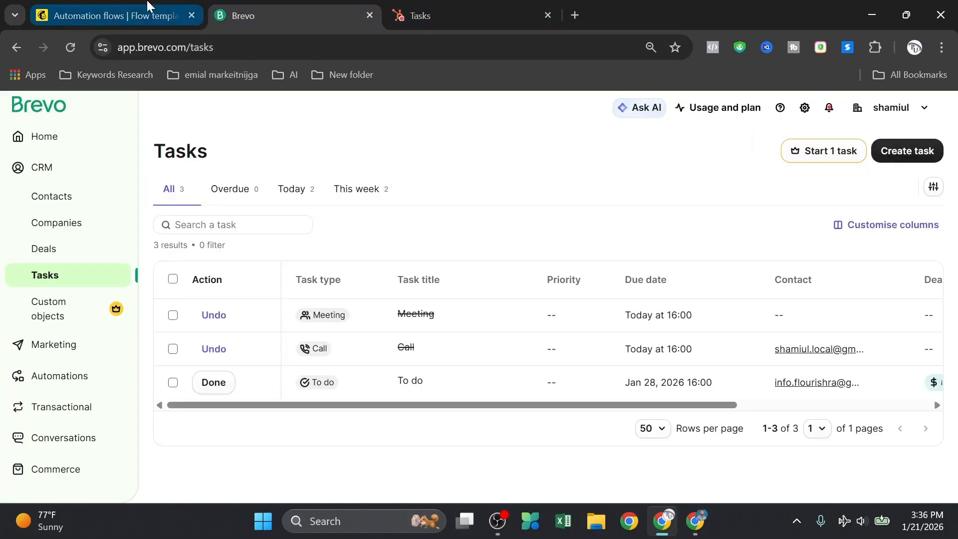
Switch to the module document in Google Docs and read through the lead nurturing definition, highlighting its key phrases
mouse_move(690, 523)
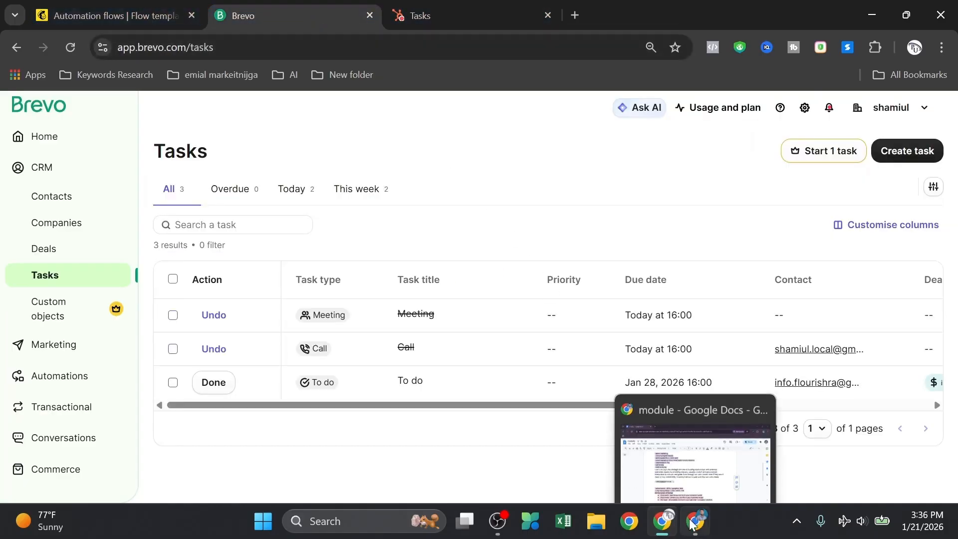
left_click(680, 449)
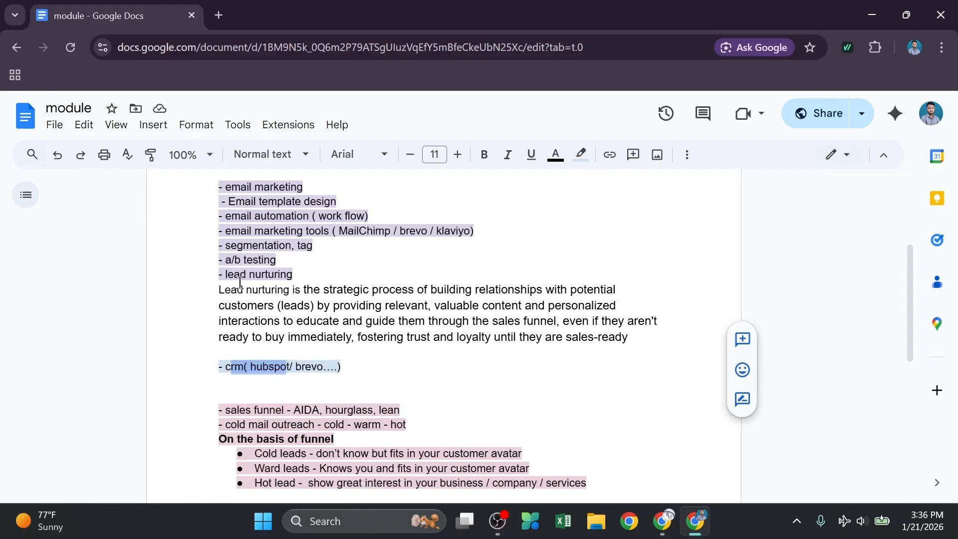
left_click_drag(236, 280, 311, 276)
left_click(334, 289)
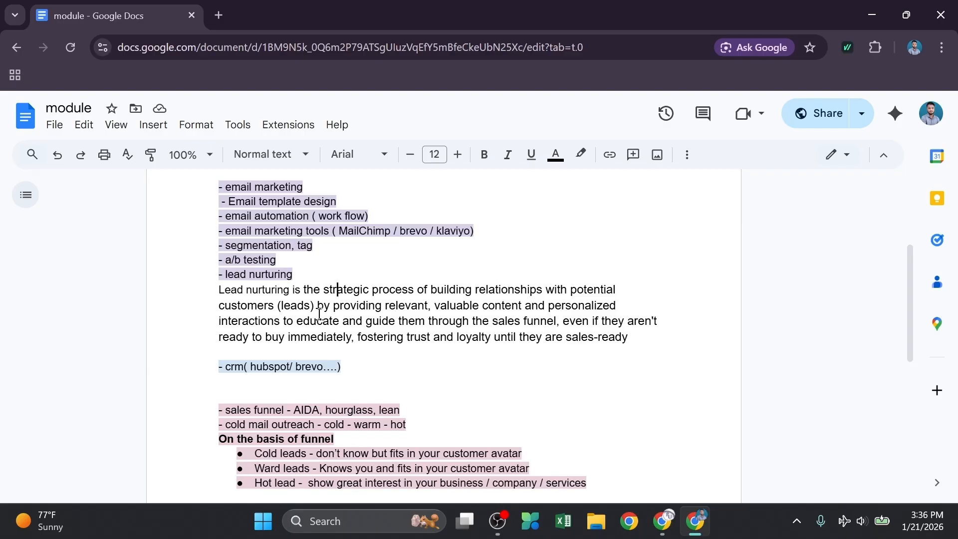
left_click_drag(225, 291, 517, 291)
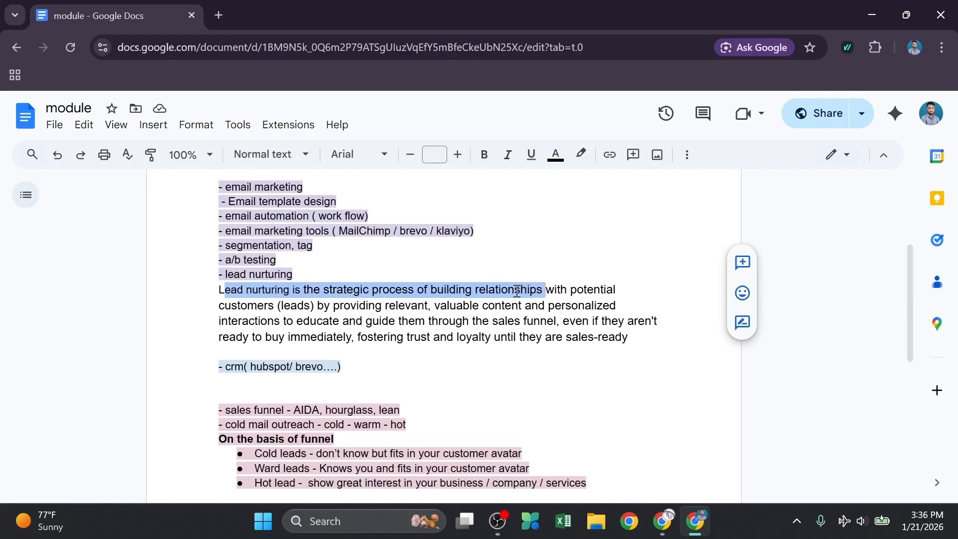
left_click(517, 291)
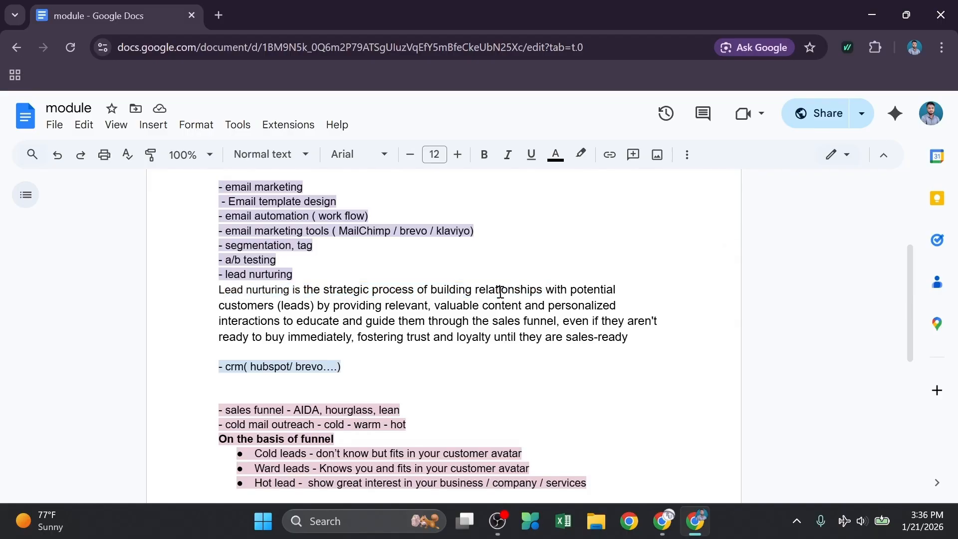
left_click_drag(225, 309, 343, 316)
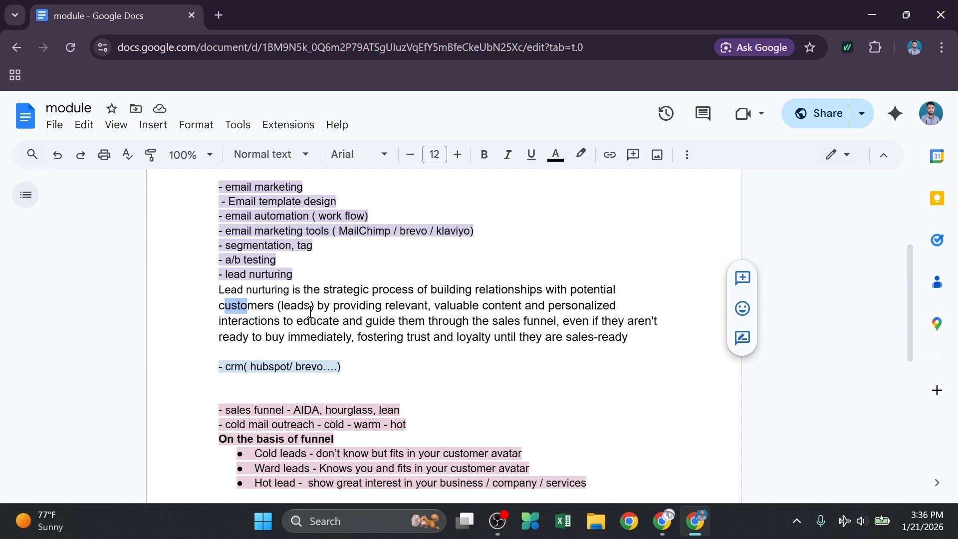
left_click(258, 312)
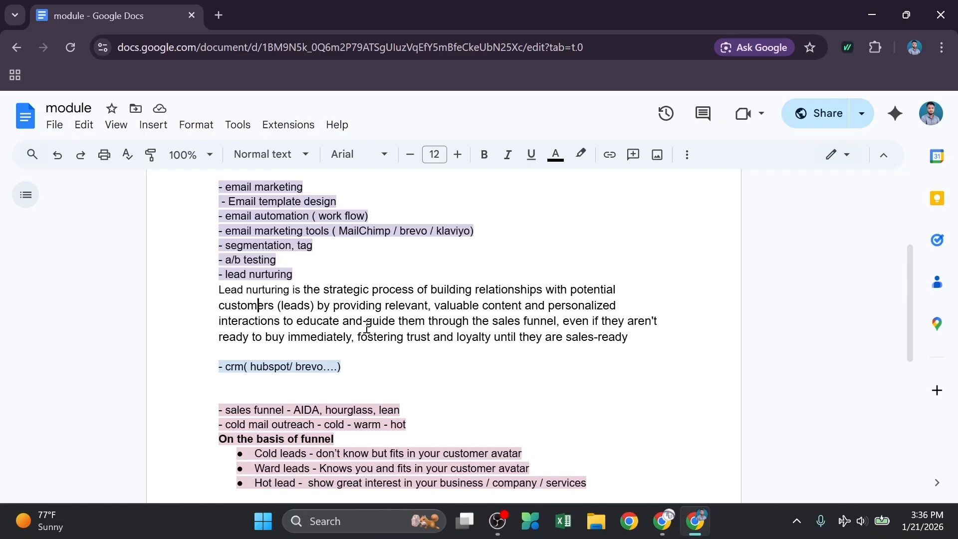
left_click_drag(382, 321, 446, 324)
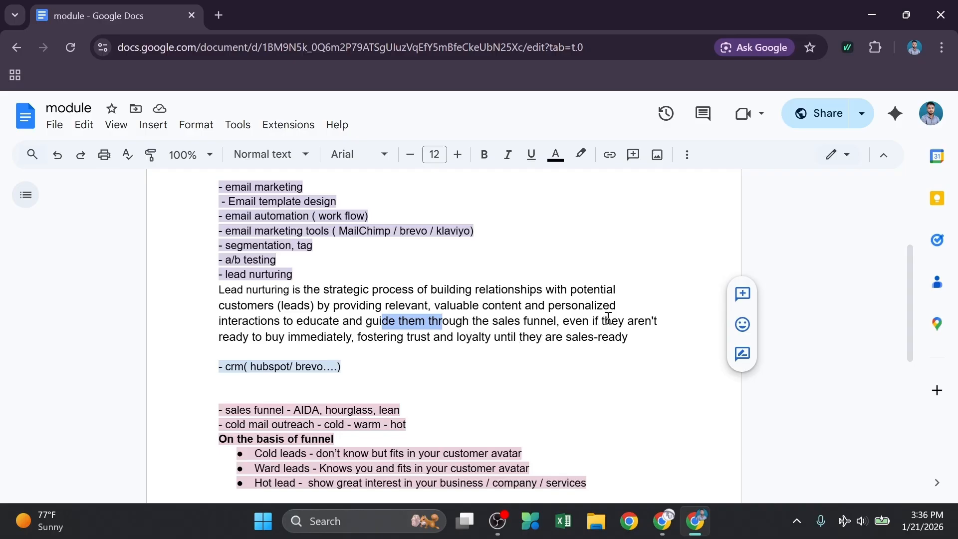
left_click_drag(285, 336, 425, 338)
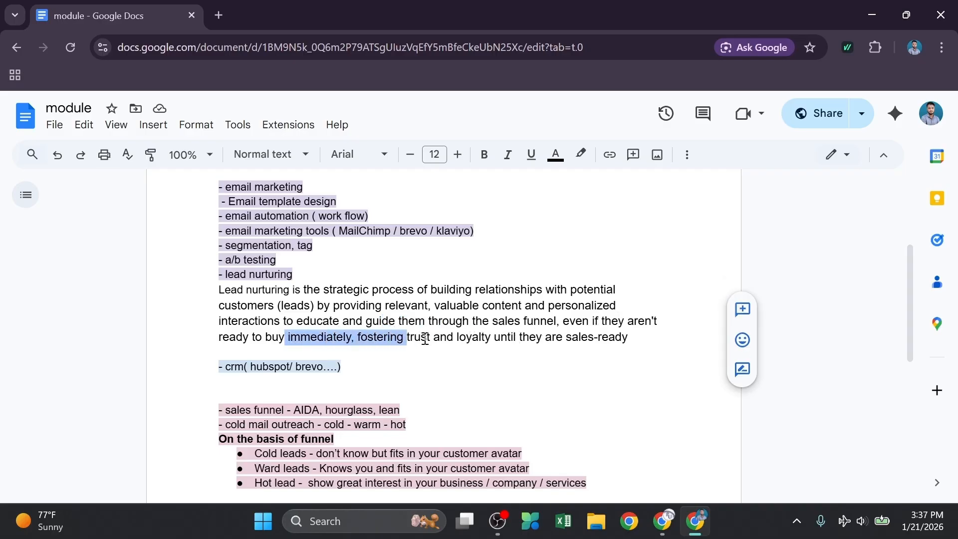
Review the Course Module outline, highlighting the section from sales funnel down to the hot lead bullet
scroll(345, 314, "down", 3)
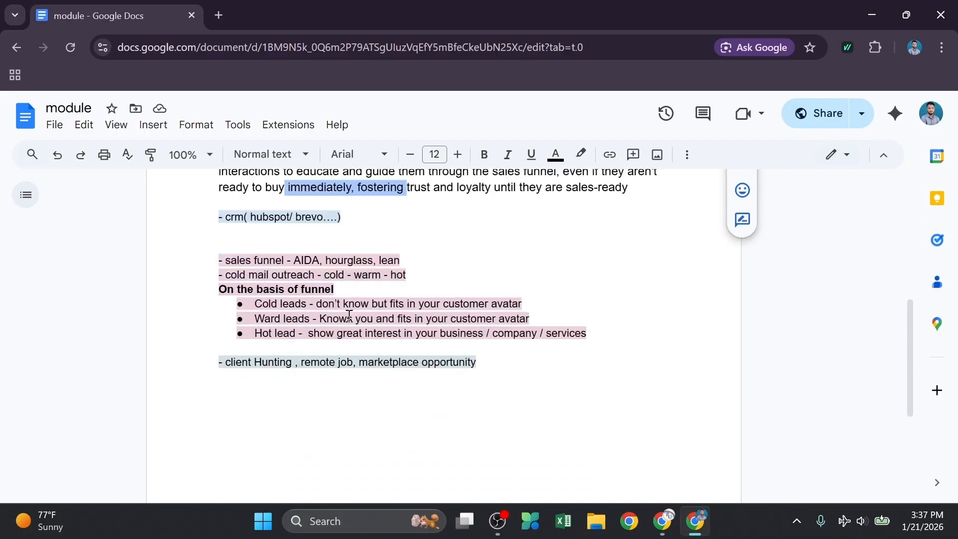
scroll(276, 307, "up", 2)
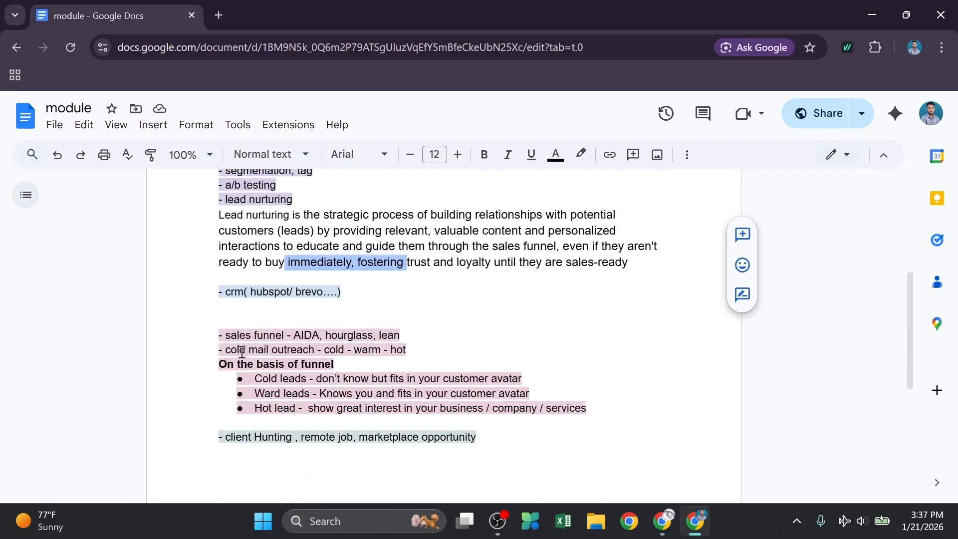
left_click_drag(219, 340, 402, 339)
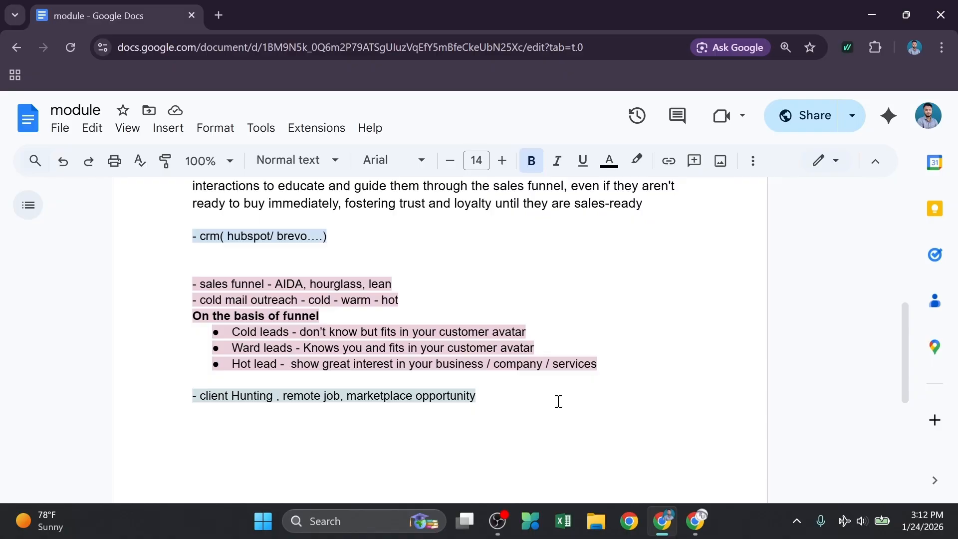
scroll(283, 326, "up", 2)
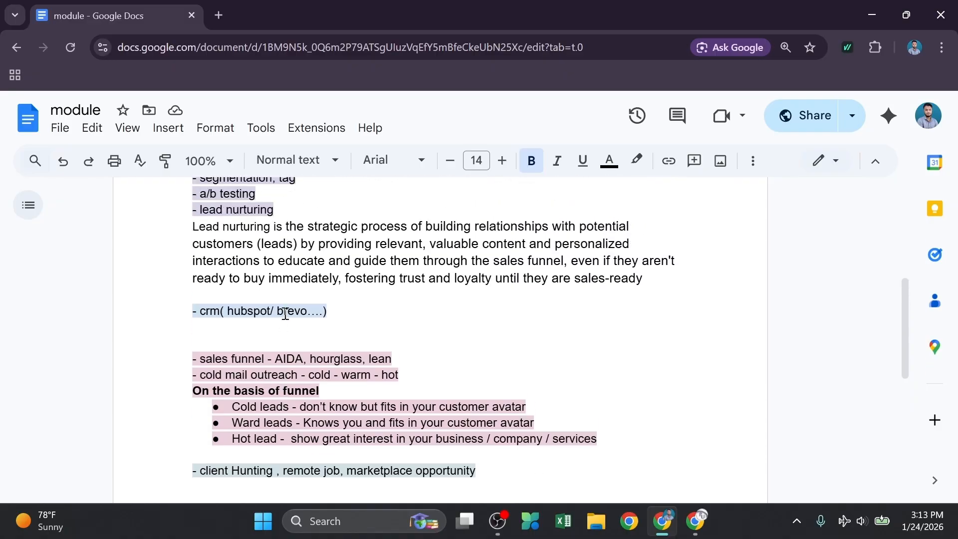
left_click_drag(187, 365, 544, 438)
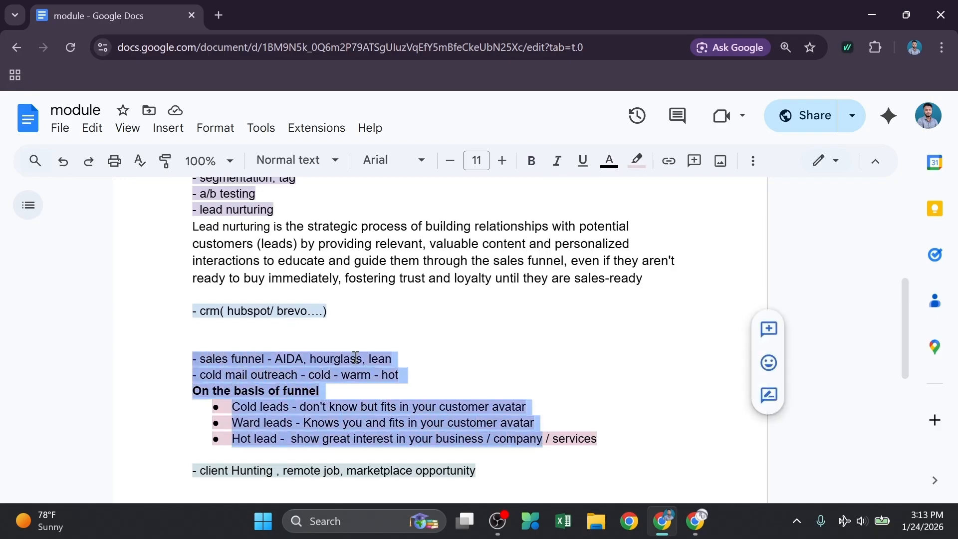
scroll(333, 353, "up", 2)
scroll(334, 354, "up", 3)
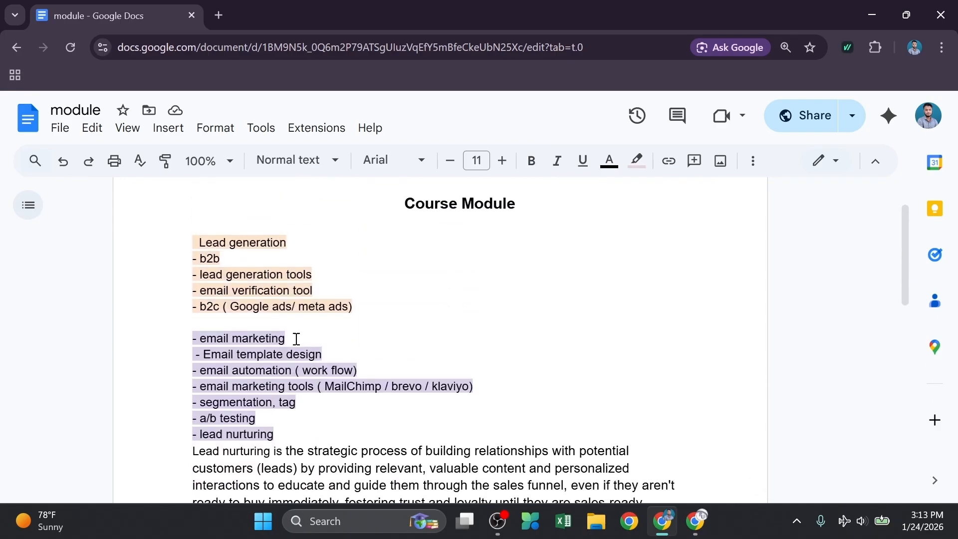
scroll(246, 283, "down", 8)
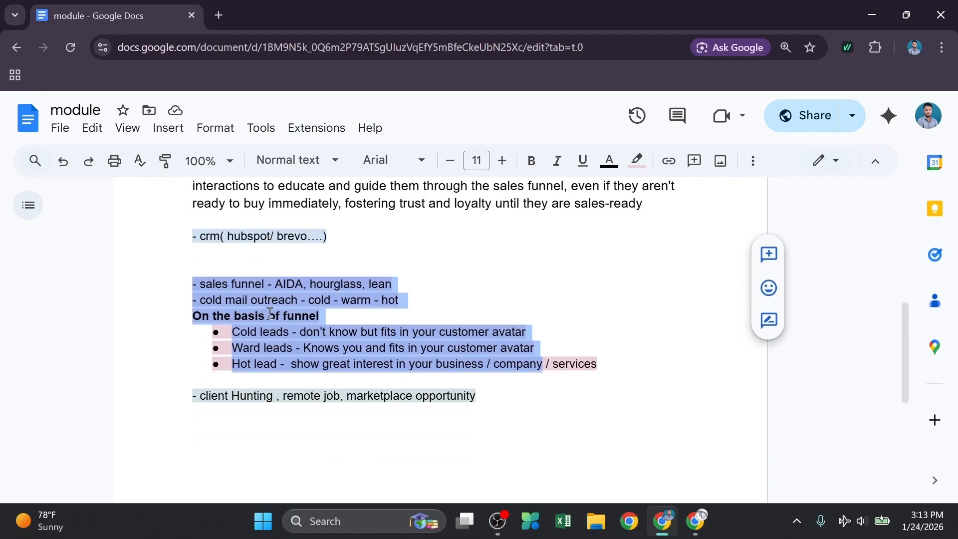
scroll(251, 318, "up", 2)
Point out the AIDA, hourglass and lean sales funnels and the cold, warm and hot stages of cold mail outreach
left_click(191, 289)
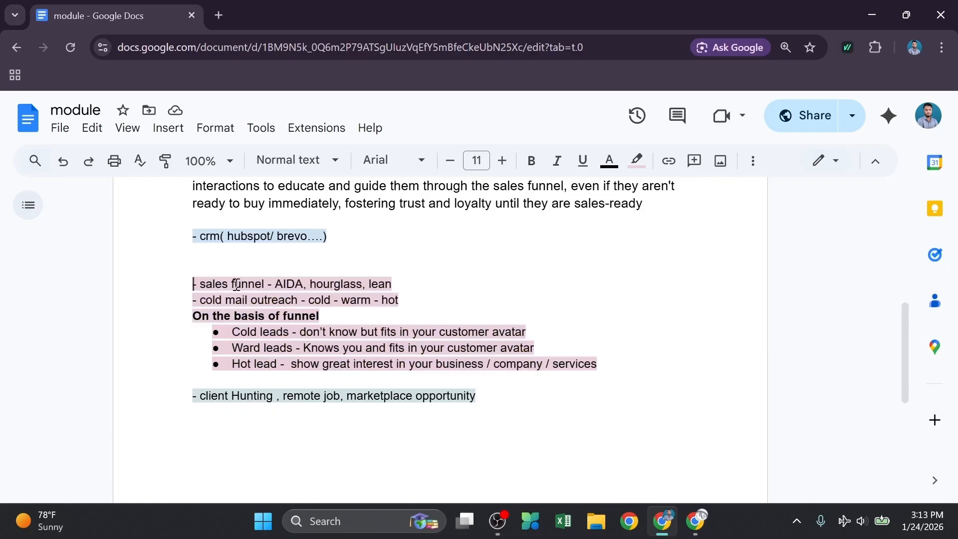
left_click_drag(272, 289, 401, 287)
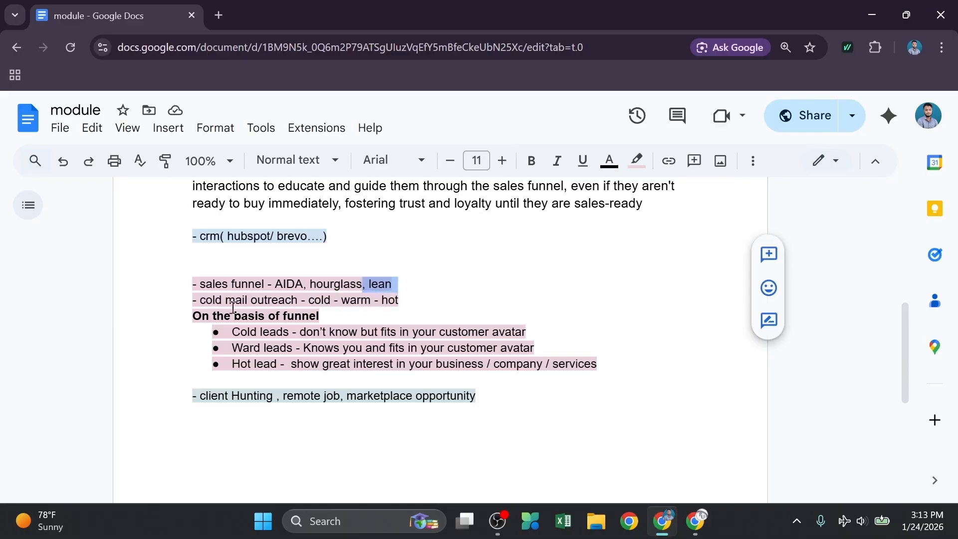
left_click_drag(308, 299, 429, 297)
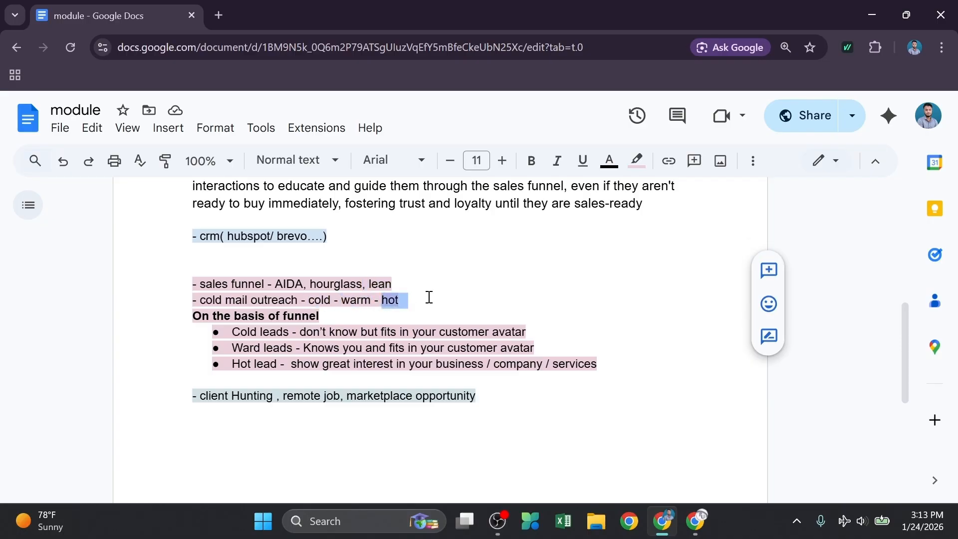
Read through the cold, "Ward" and hot lead definitions under "On the basis of funnel", then highlight all three bullets
left_click_drag(231, 331, 495, 338)
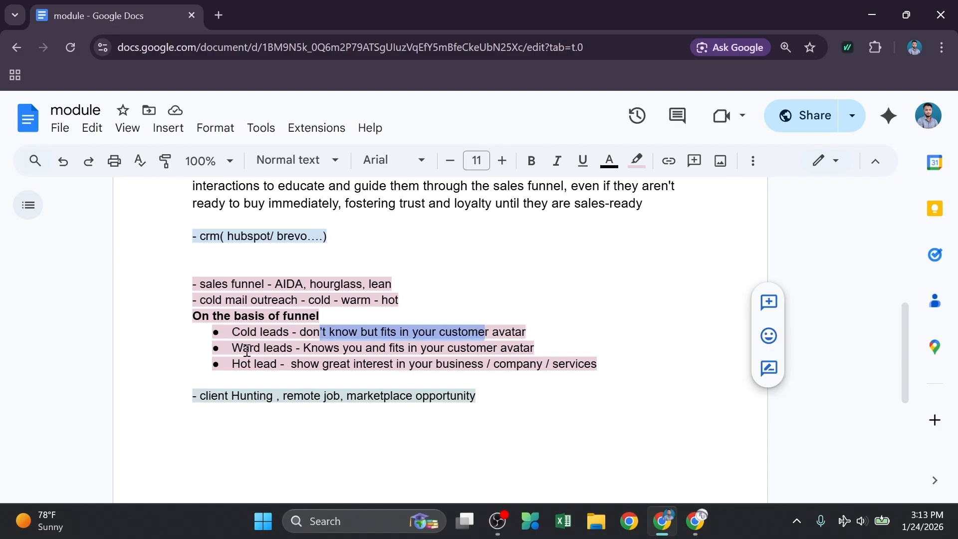
left_click_drag(246, 347, 297, 345)
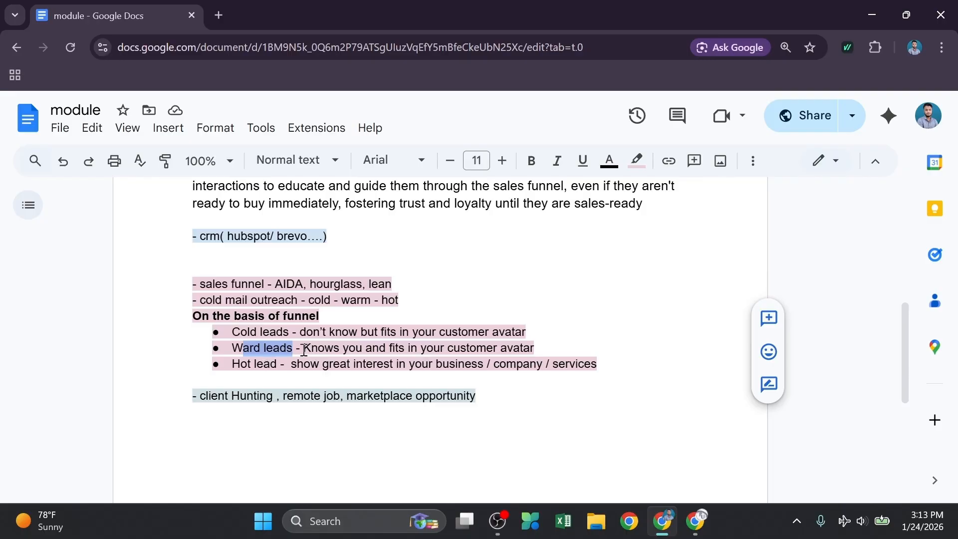
left_click_drag(240, 365, 302, 373)
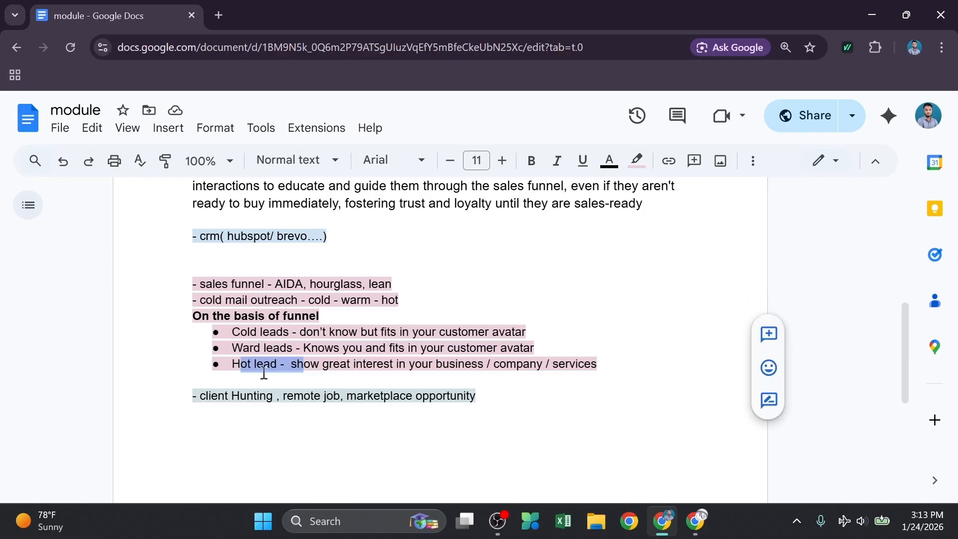
left_click(315, 368)
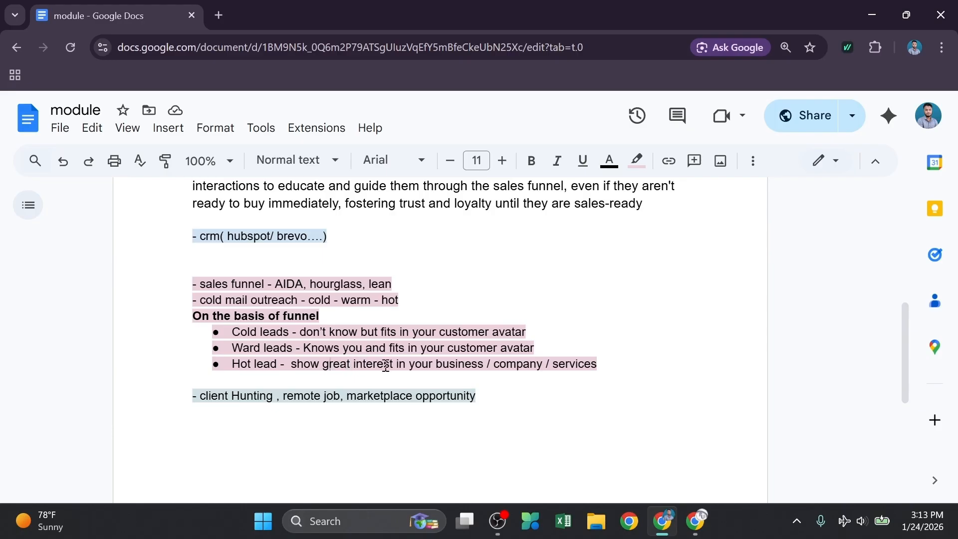
left_click_drag(583, 364, 516, 369)
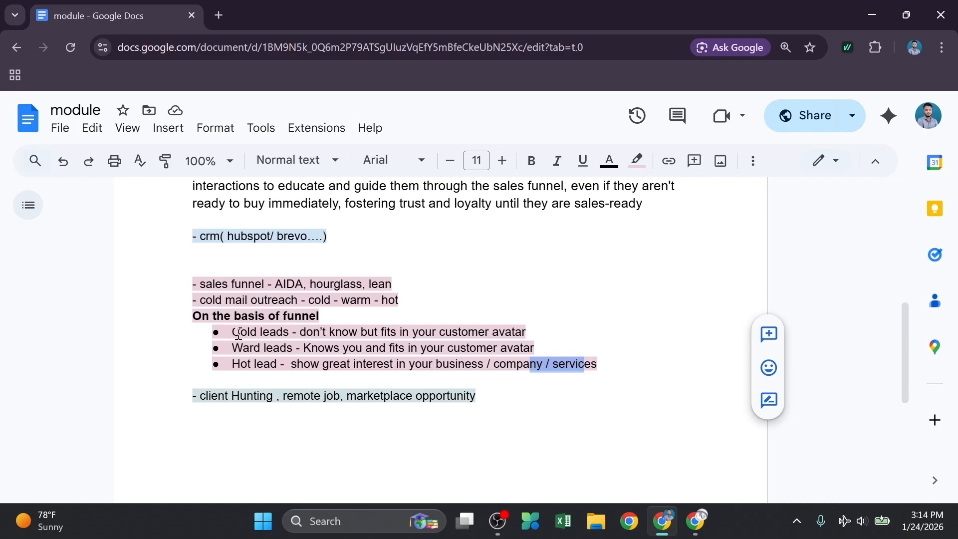
left_click_drag(220, 331, 582, 388)
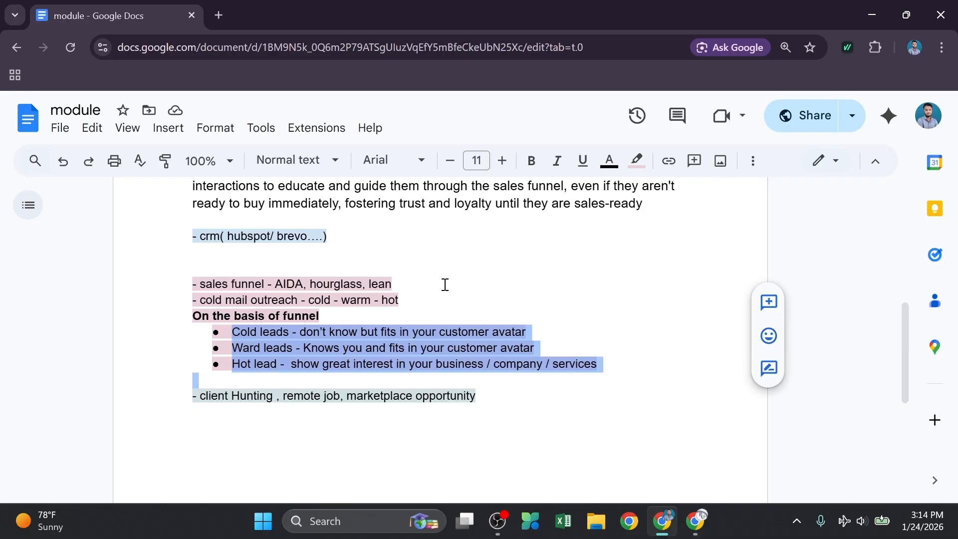
Switch to the browser window with the funnel searches and view the AIDA funnel results and Get2Growth's marketing hourglass diagram
left_click(288, 283)
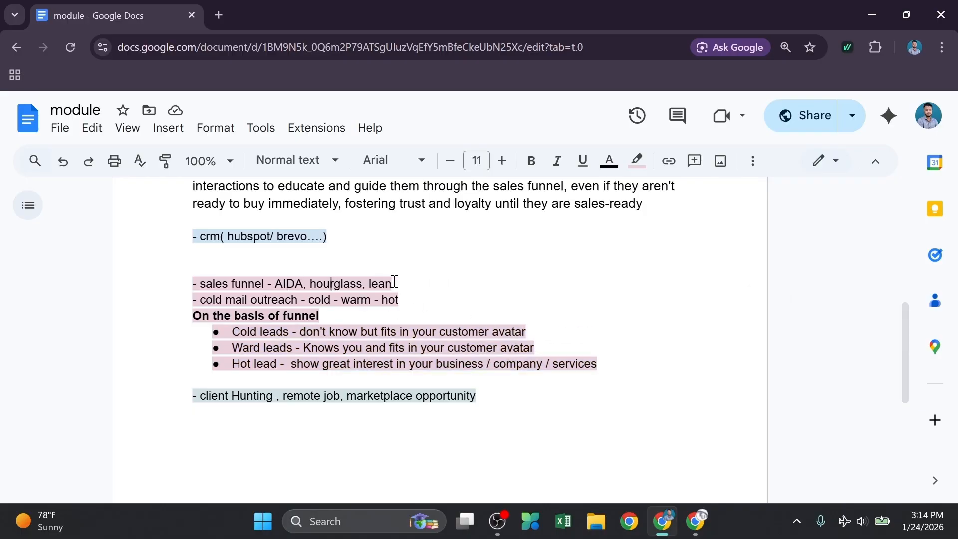
left_click(695, 521)
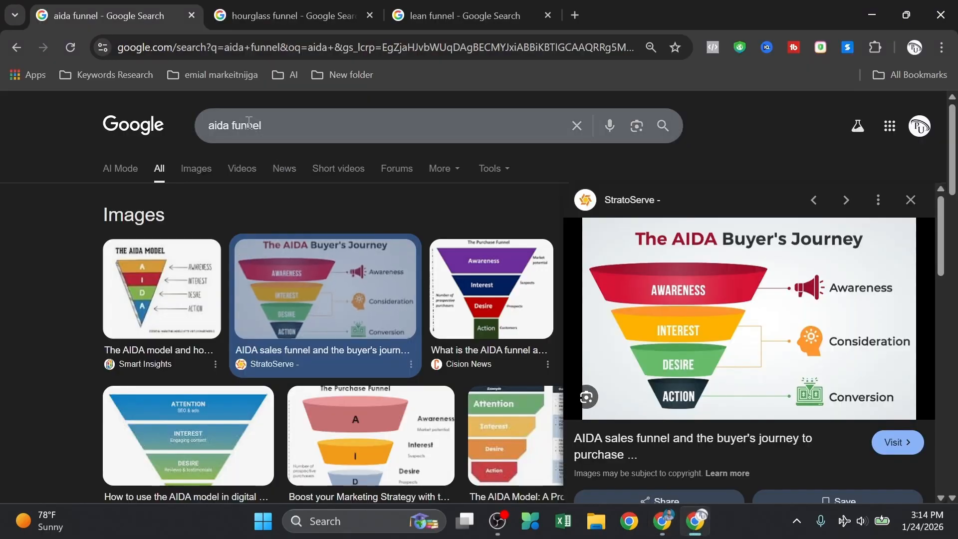
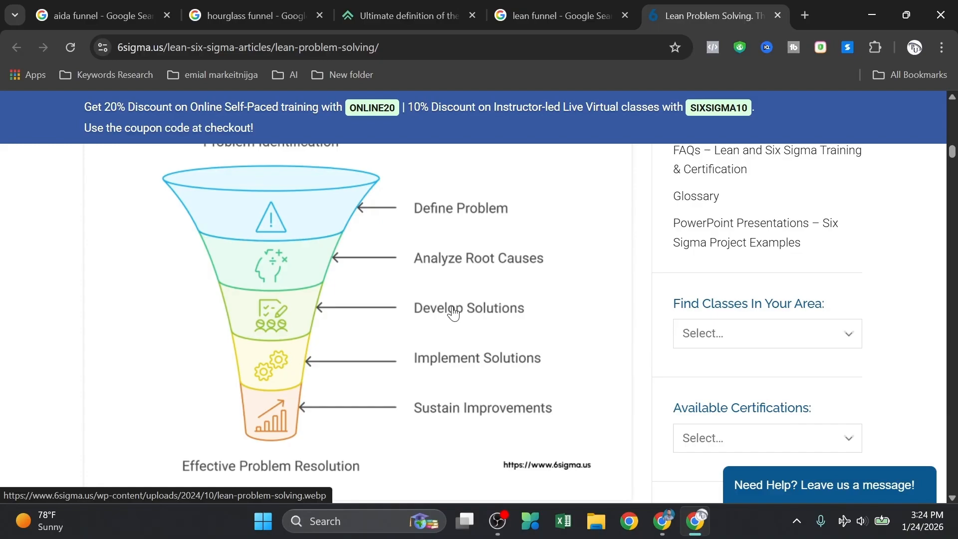
left_click(402, 16)
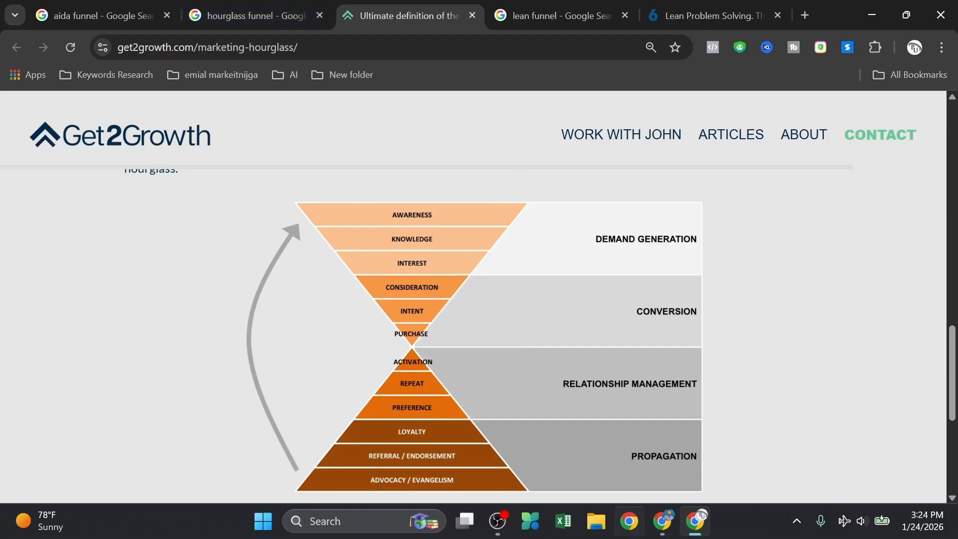
Return to the module document and highlight the sales funnel and cold mail outreach section, including the lead type bullets
mouse_move(662, 521)
left_click(634, 482)
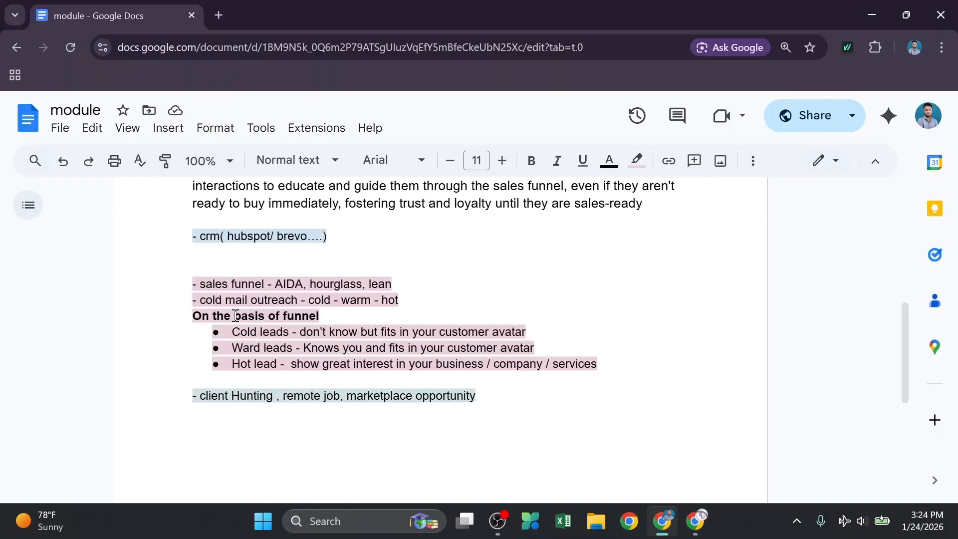
left_click_drag(194, 284, 603, 376)
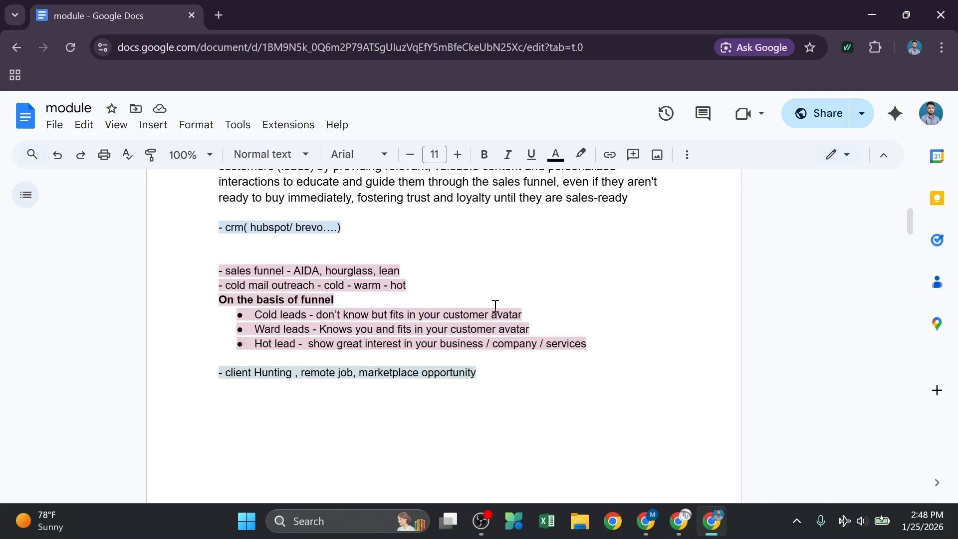
Review the course outline's topics from lead generation through email marketing and lead nurturing to crm and sales funnel
scroll(487, 314, "up", 6)
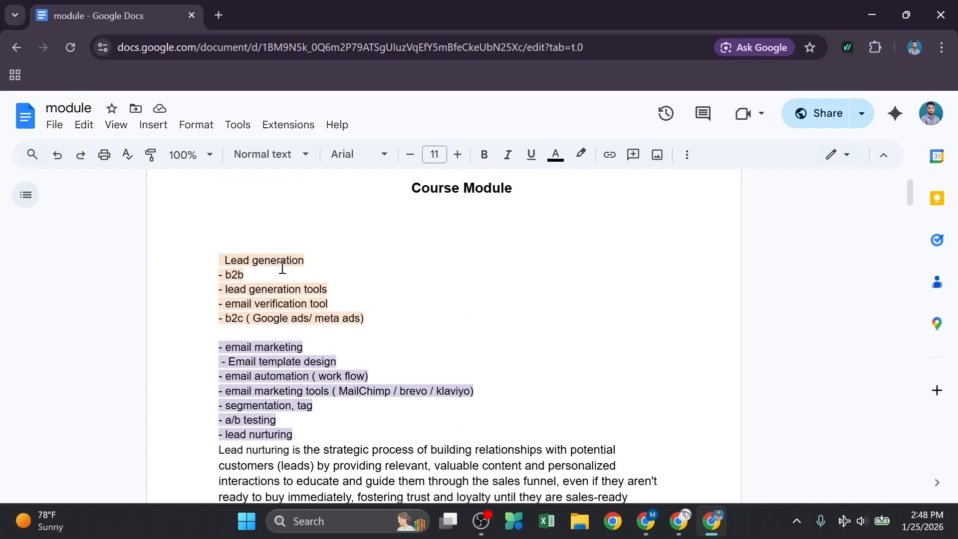
scroll(320, 250, "down", 2)
scroll(349, 257, "up", 3)
scroll(436, 265, "down", 2)
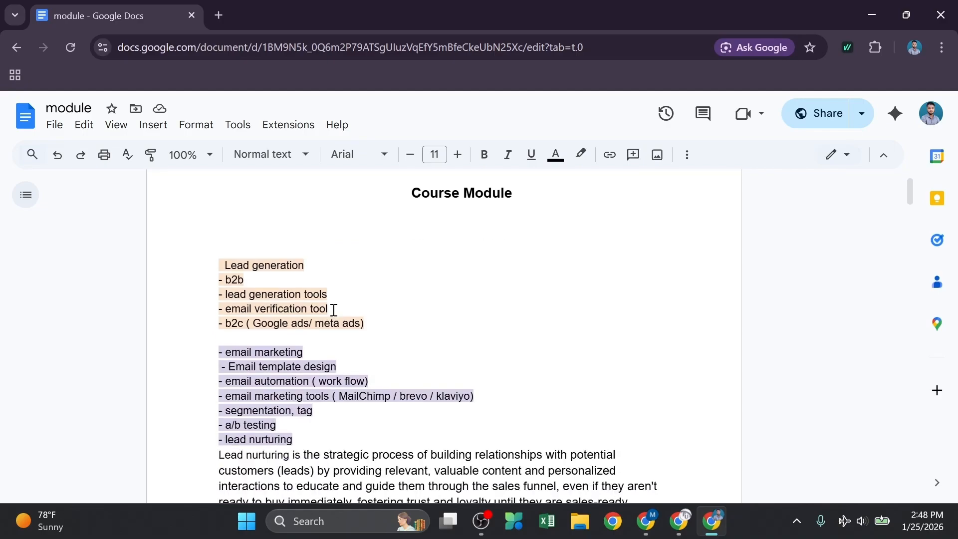
scroll(246, 339, "down", 2)
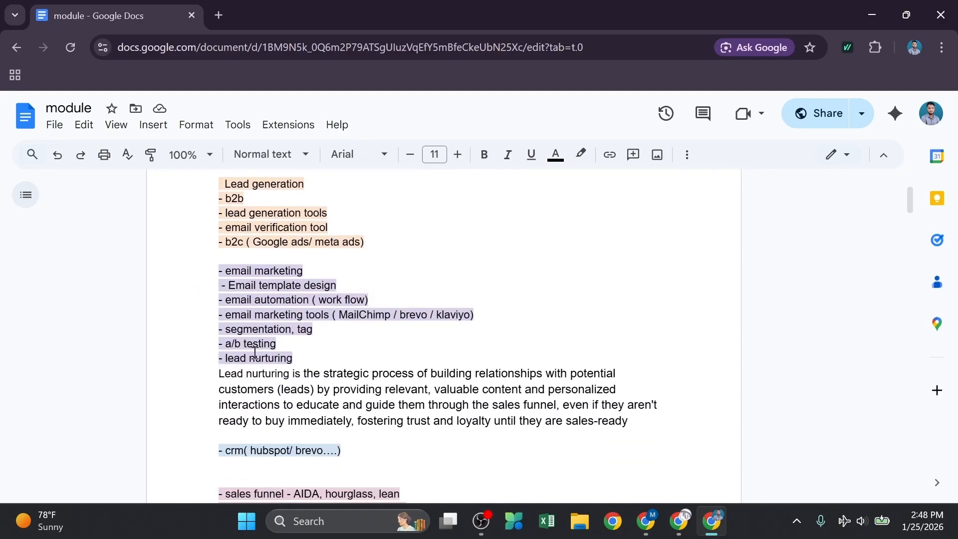
scroll(238, 364, "down", 2)
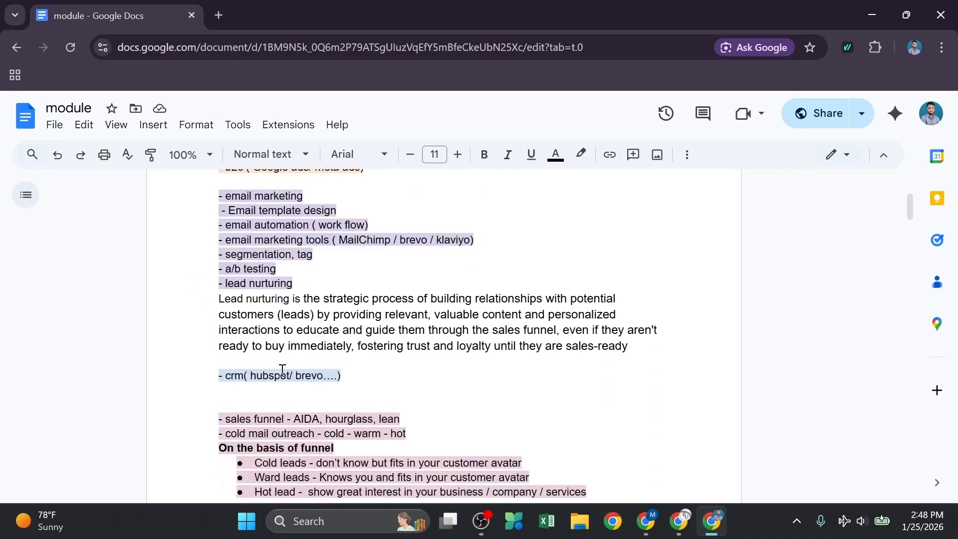
Review the end of the course outline, from lead nurturing down to client Hunting, remote job and marketplace opportunity
scroll(285, 370, "down", 2)
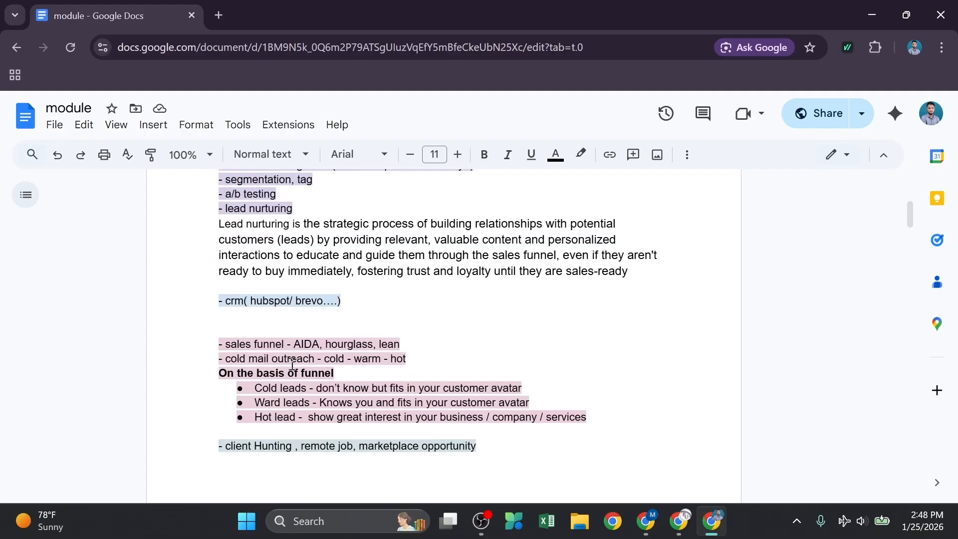
scroll(292, 356, "down", 1)
scroll(292, 355, "down", 1)
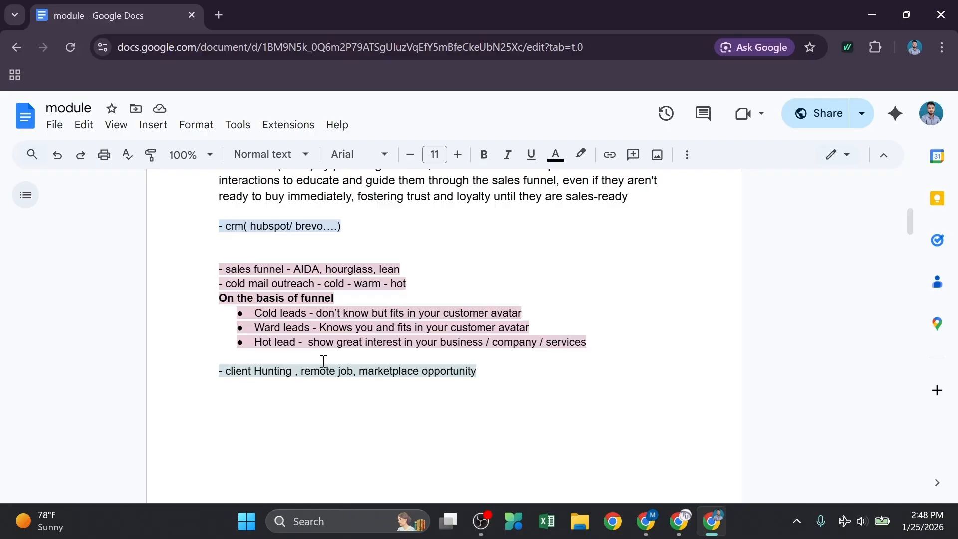
scroll(337, 358, "down", 1)
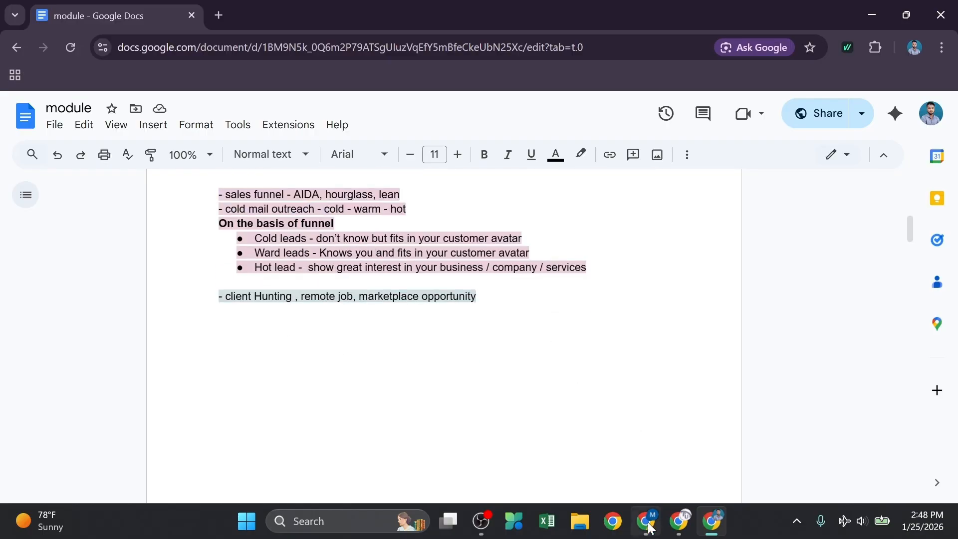
Switch to the browser window with LinkedIn and search it for "hiring lead generation"
mouse_move(647, 521)
left_click(650, 457)
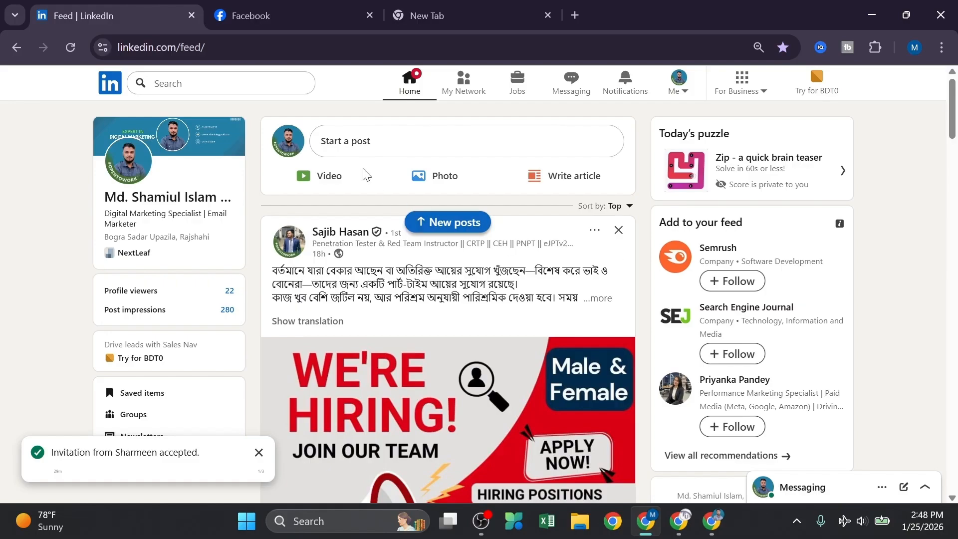
left_click(230, 84)
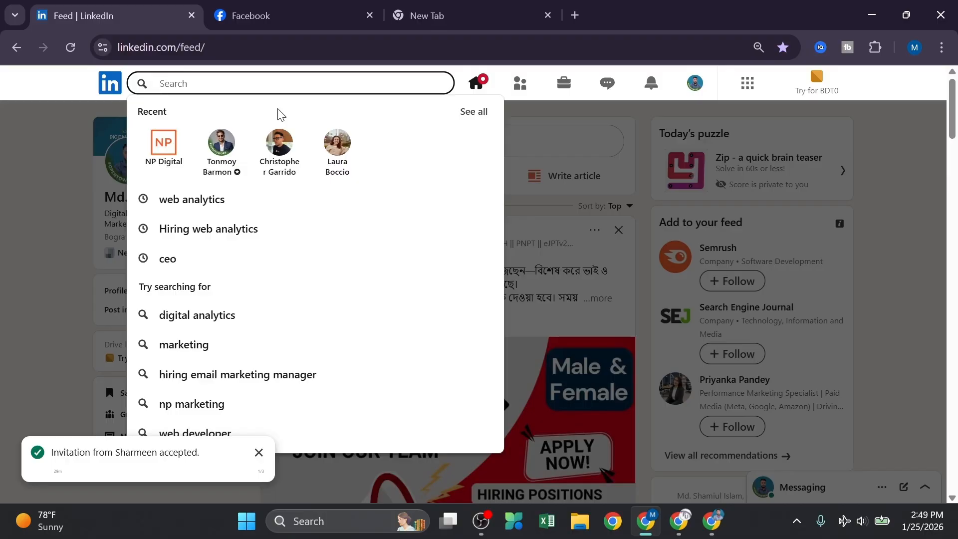
type("hiring ")
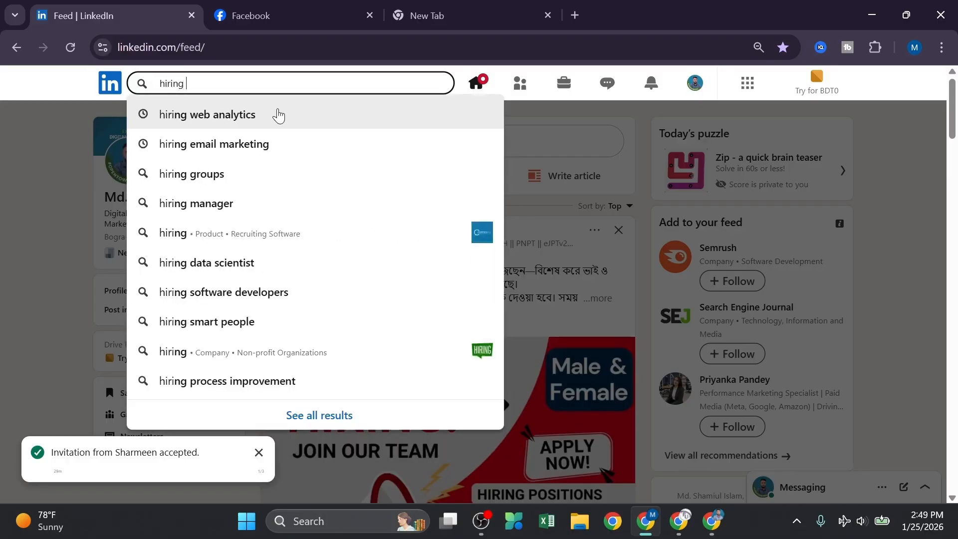
type("lead")
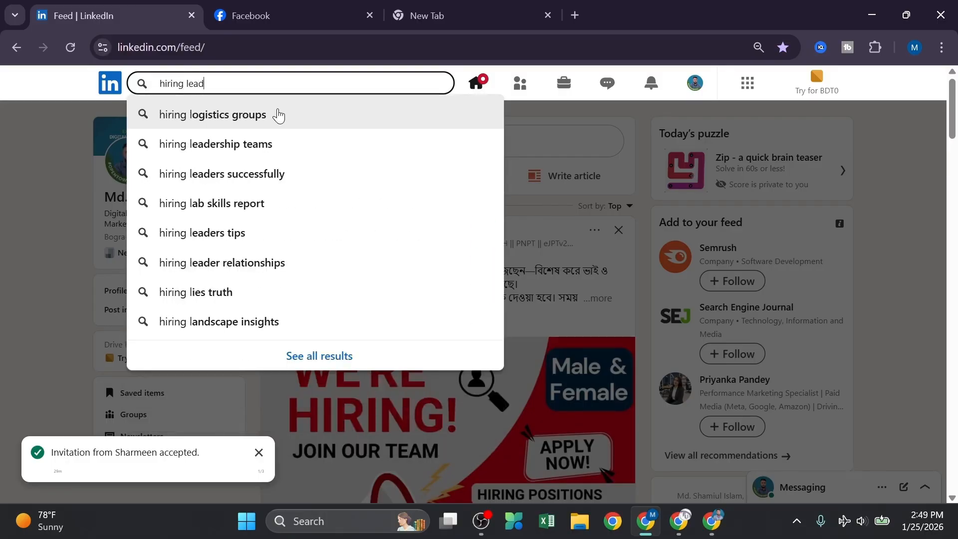
type(" generat")
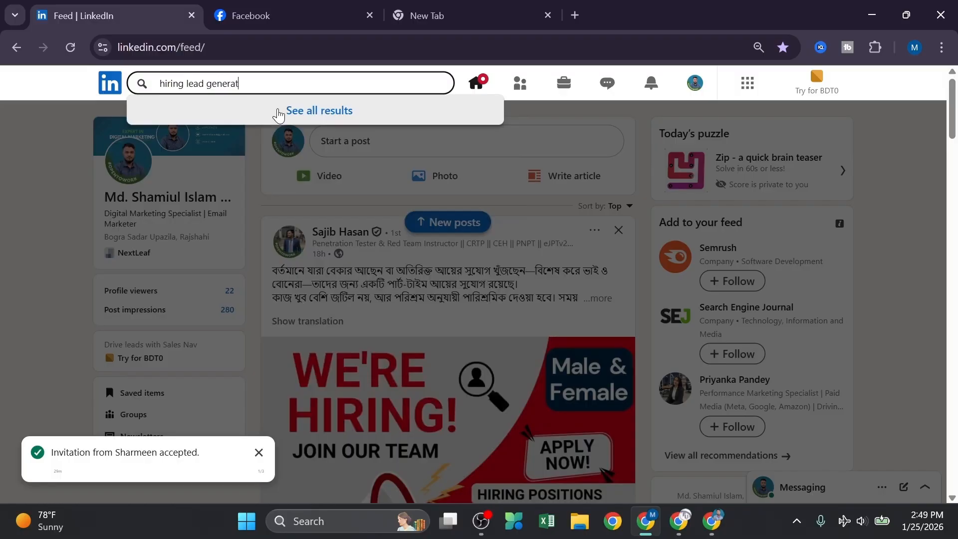
type("ion")
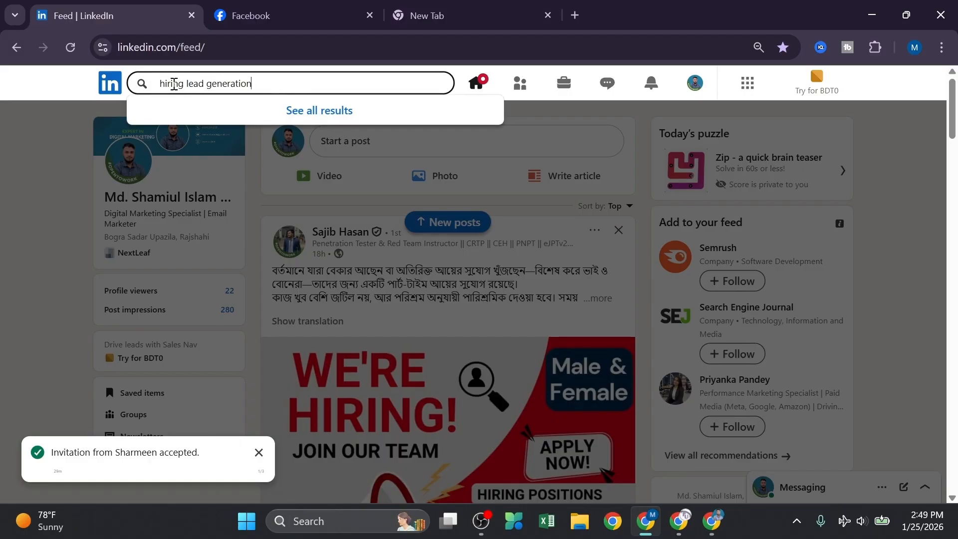
key("Return")
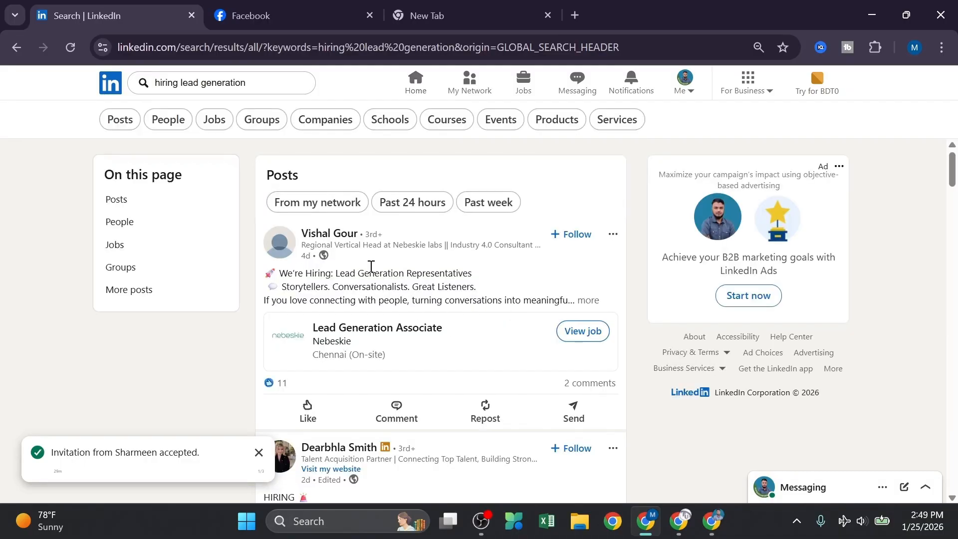
Browse the hiring posts and attached job listings in the unfiltered search results
scroll(328, 270, "down", 3)
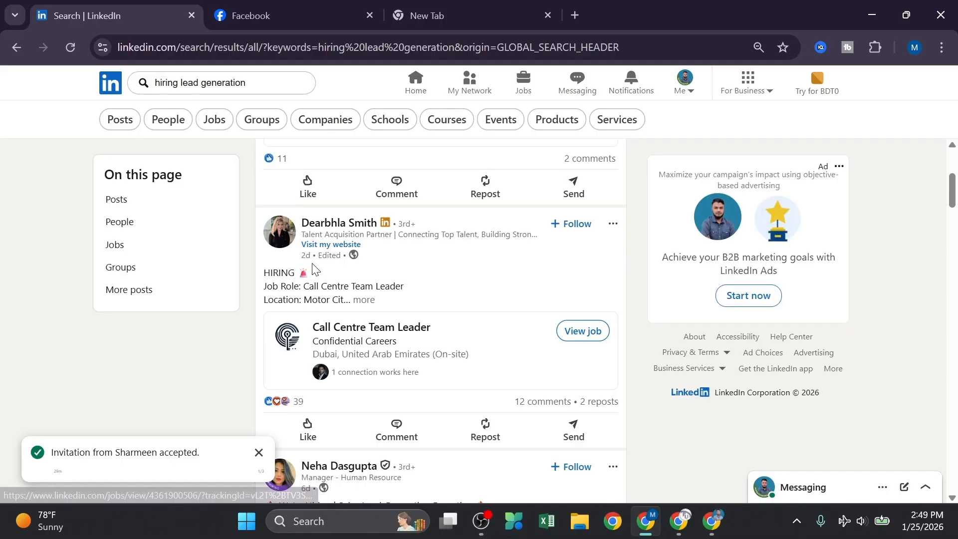
scroll(307, 262, "up", 1)
mouse_move(308, 262)
scroll(410, 310, "down", 2)
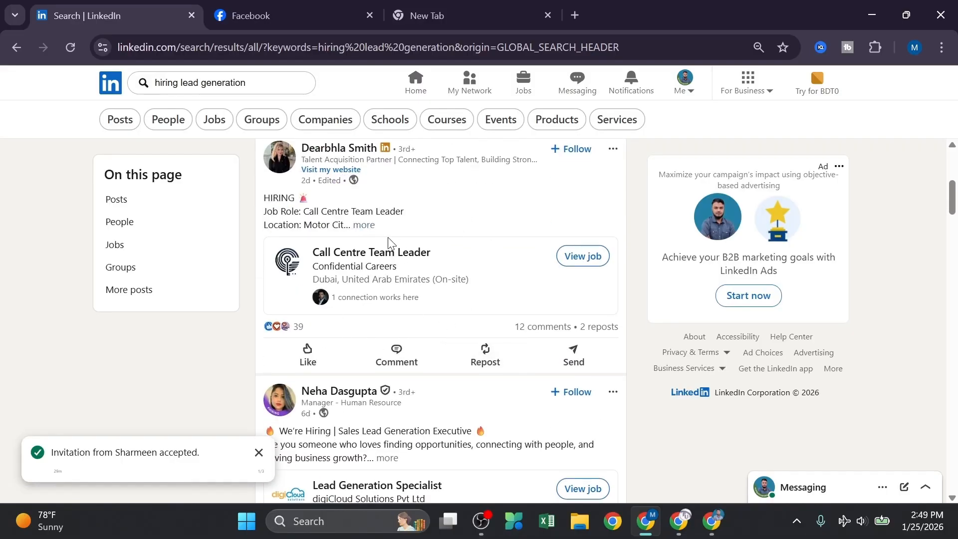
scroll(387, 238, "down", 3)
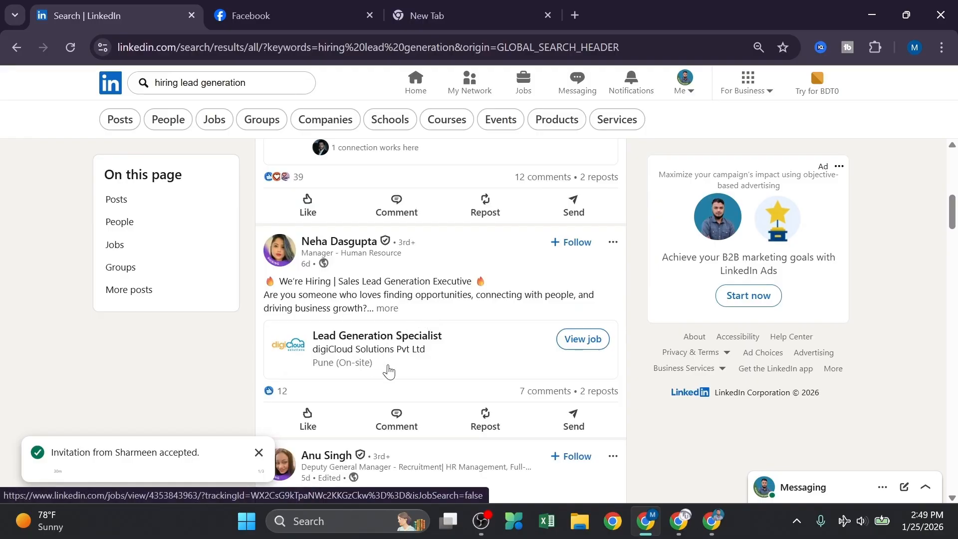
scroll(390, 372, "down", 10)
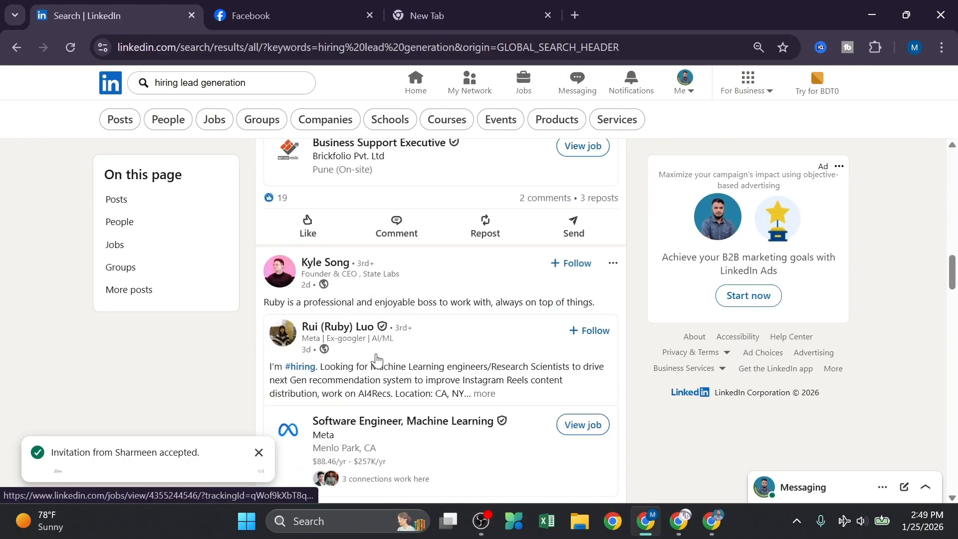
scroll(376, 355, "up", 10)
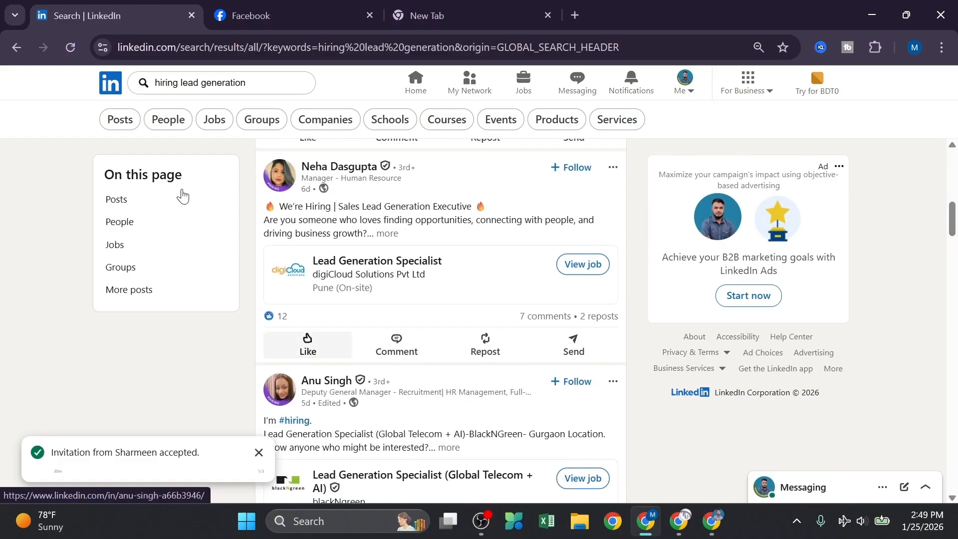
Narrow the search results to posts from the past 24 hours
left_click(120, 121)
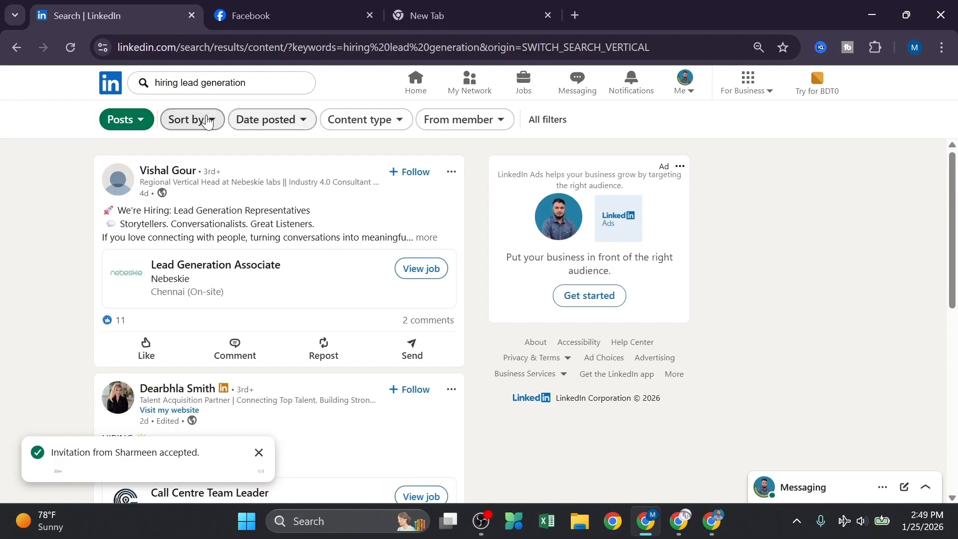
left_click(274, 119)
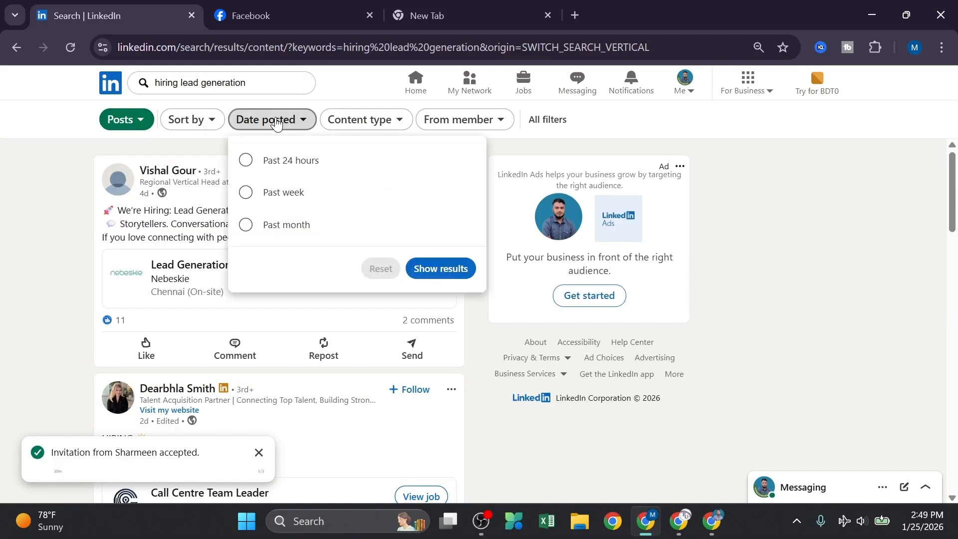
left_click(276, 161)
left_click(430, 271)
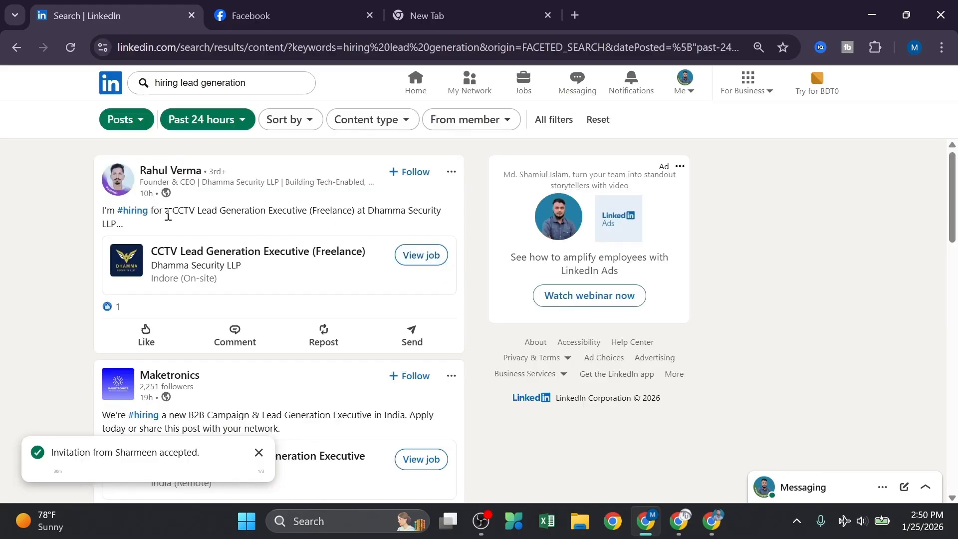
Browse the recent hiring posts and expand the "January 2026 Openings" post to read its job roles, job details and application link
scroll(295, 214, "down", 3)
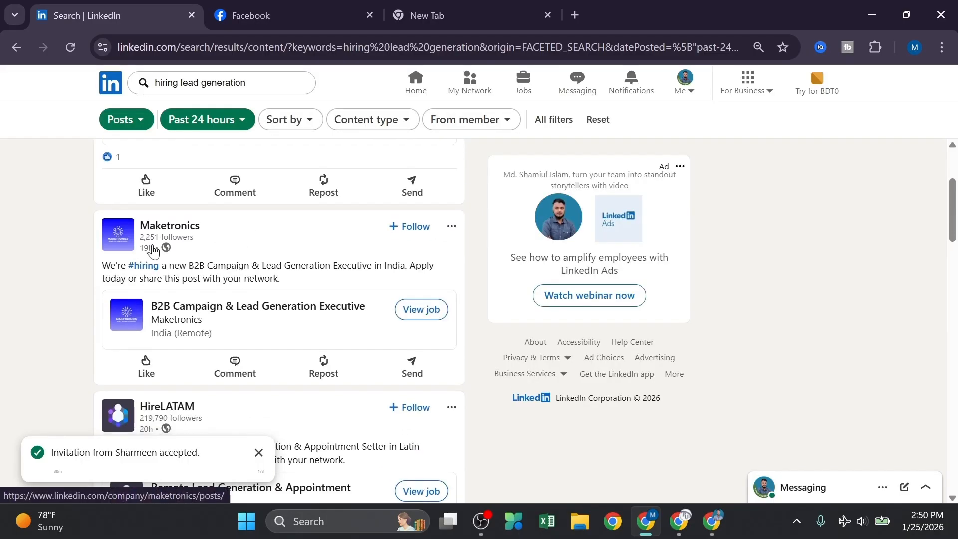
scroll(149, 258, "down", 3)
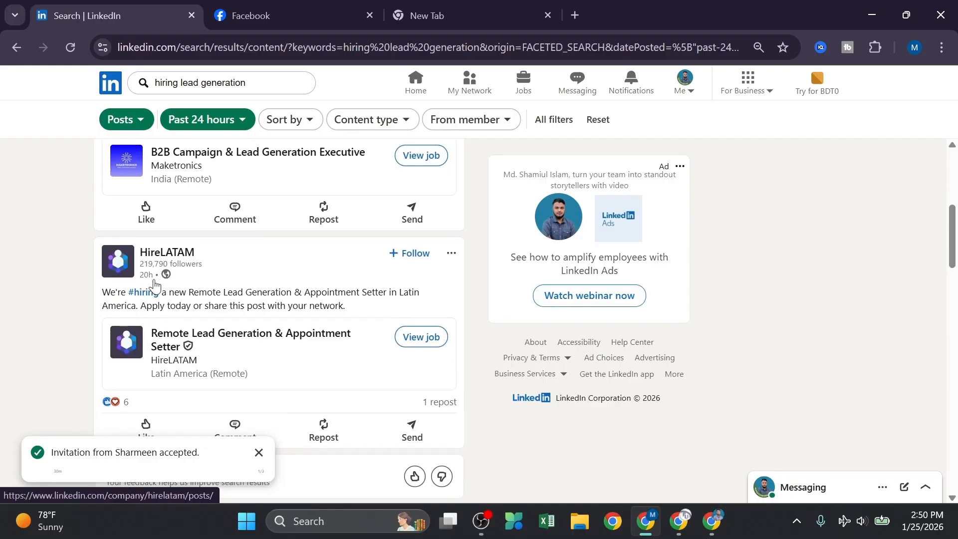
scroll(152, 280, "down", 5)
scroll(284, 267, "down", 15)
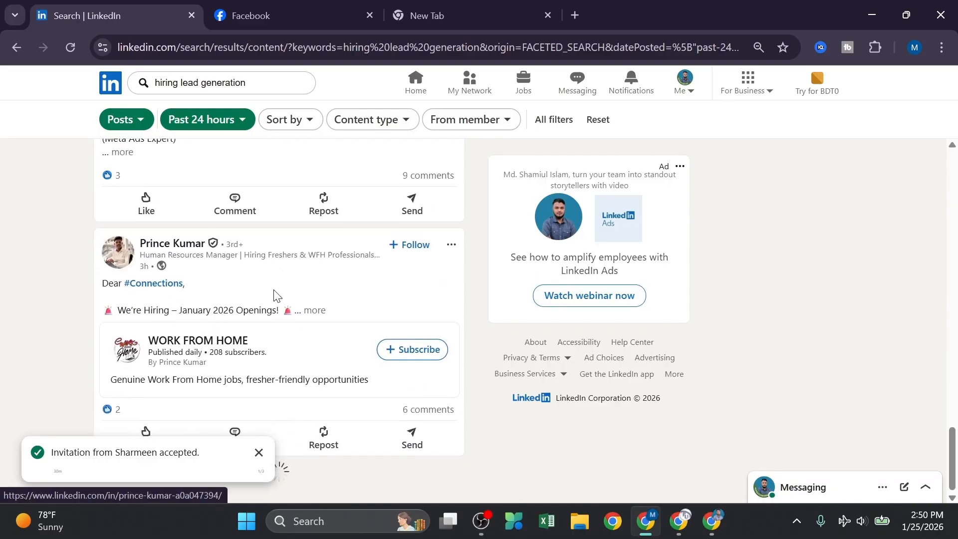
left_click(306, 316)
scroll(308, 318, "down", 3)
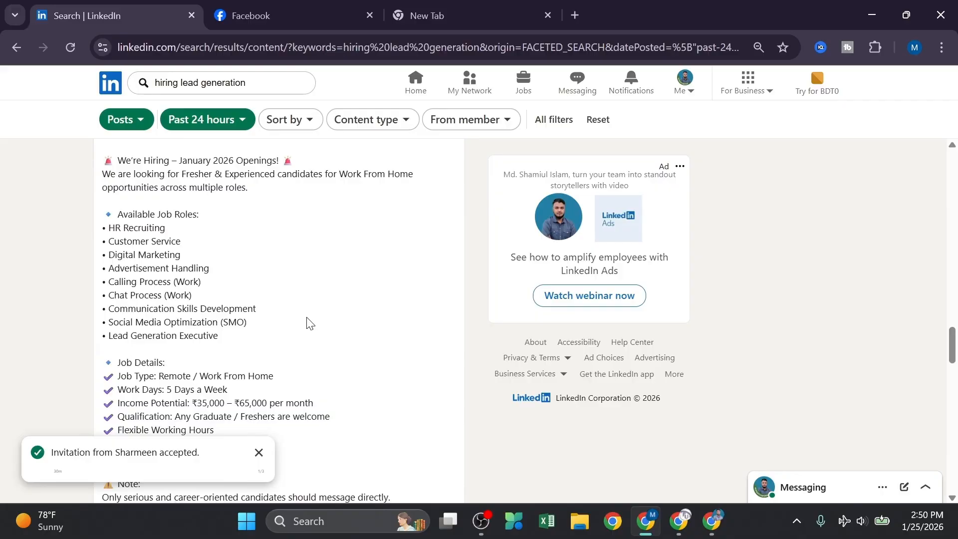
scroll(274, 398, "down", 5)
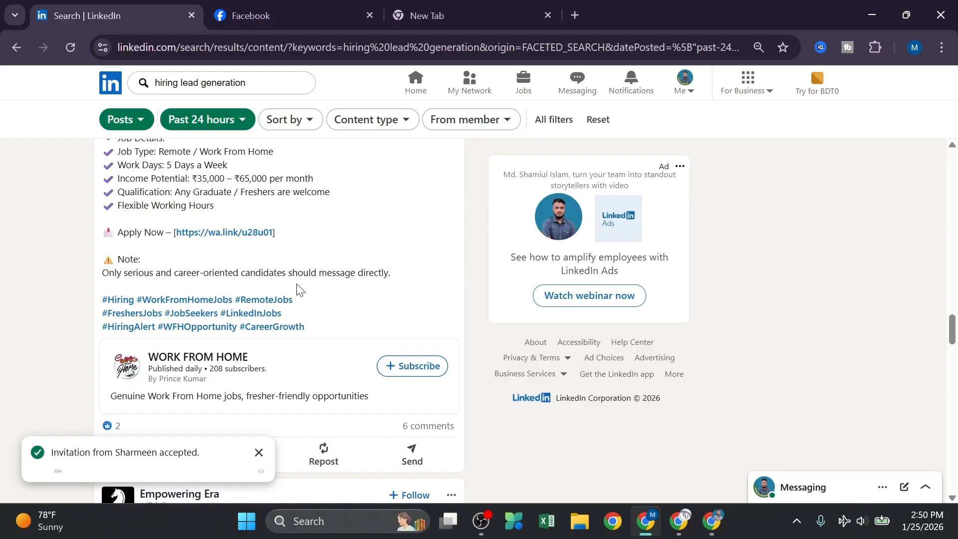
Find the renewable energy, sustainability and cleantech hiring post, expand its full text and highlight the résumé submission e-mail address
scroll(297, 289, "down", 13)
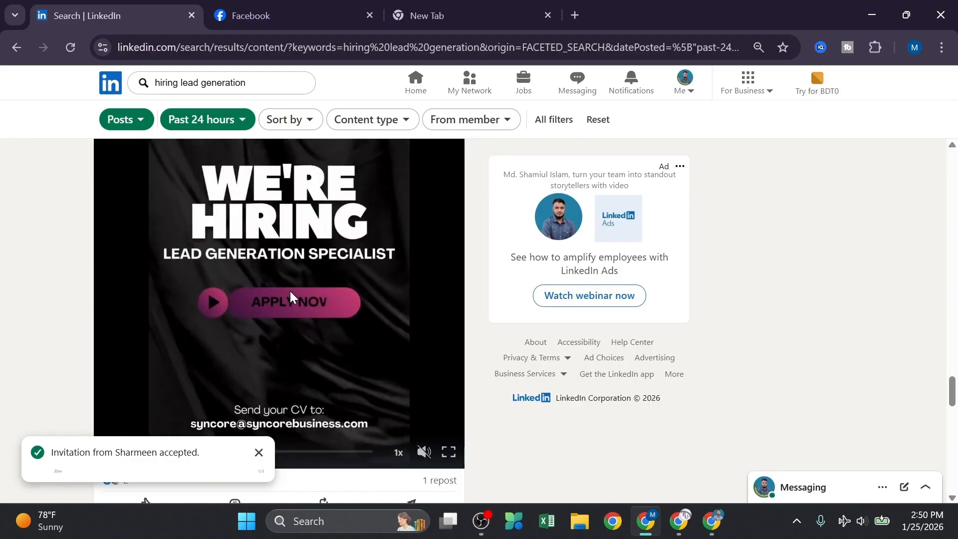
scroll(290, 295, "down", 20)
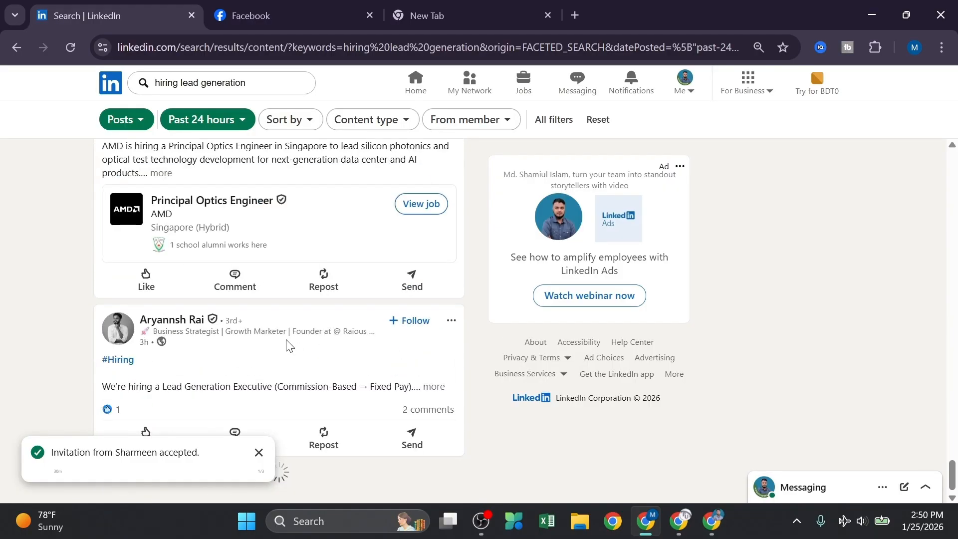
scroll(287, 345, "up", 8)
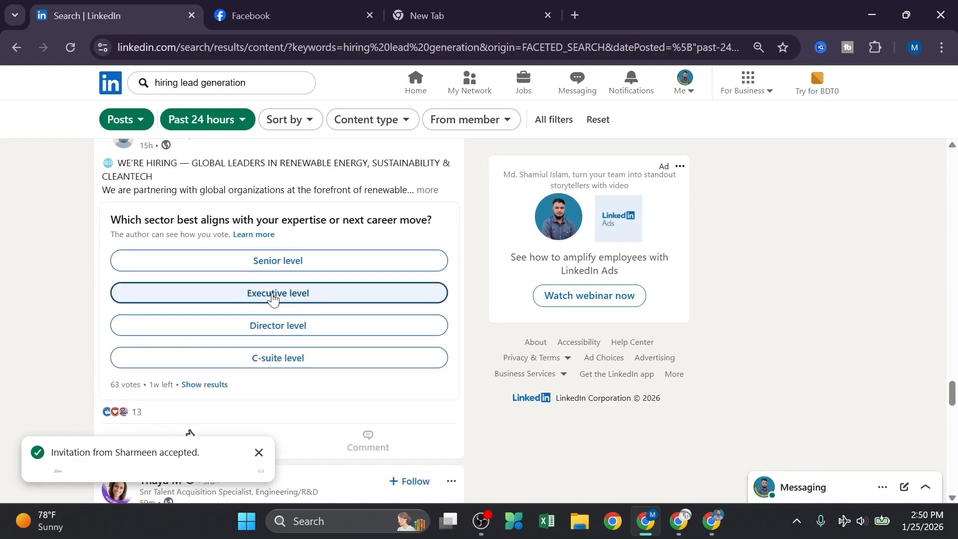
scroll(270, 289, "up", 2)
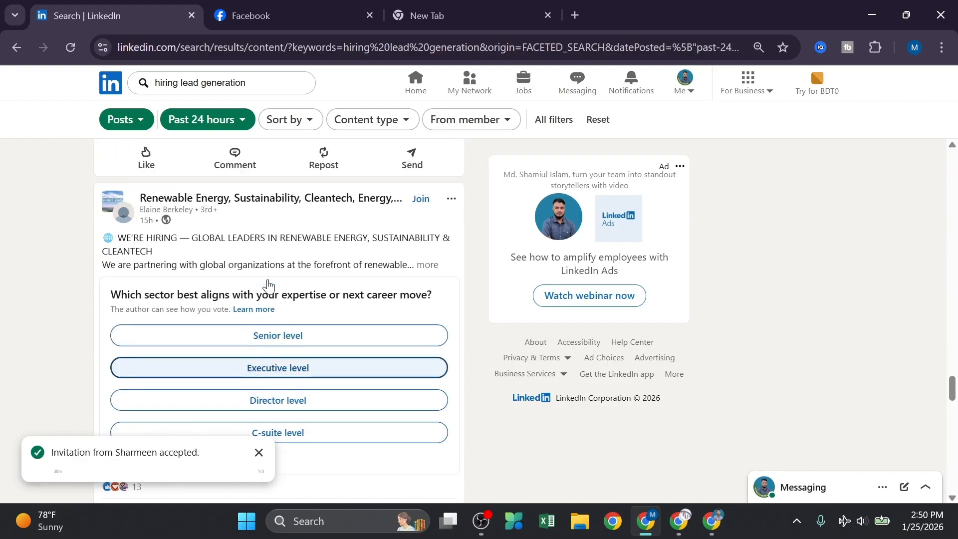
left_click(424, 265)
scroll(349, 290, "down", 2)
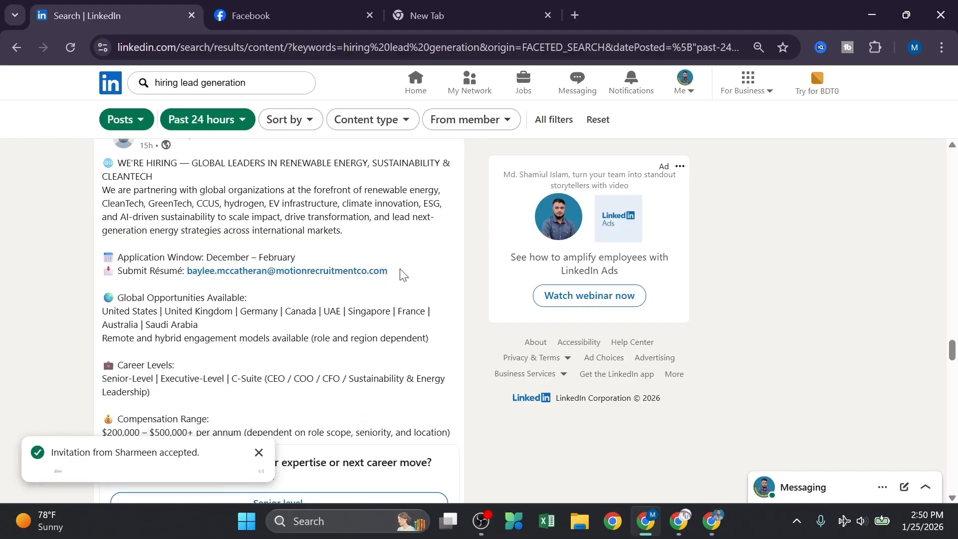
left_click_drag(404, 277, 183, 278)
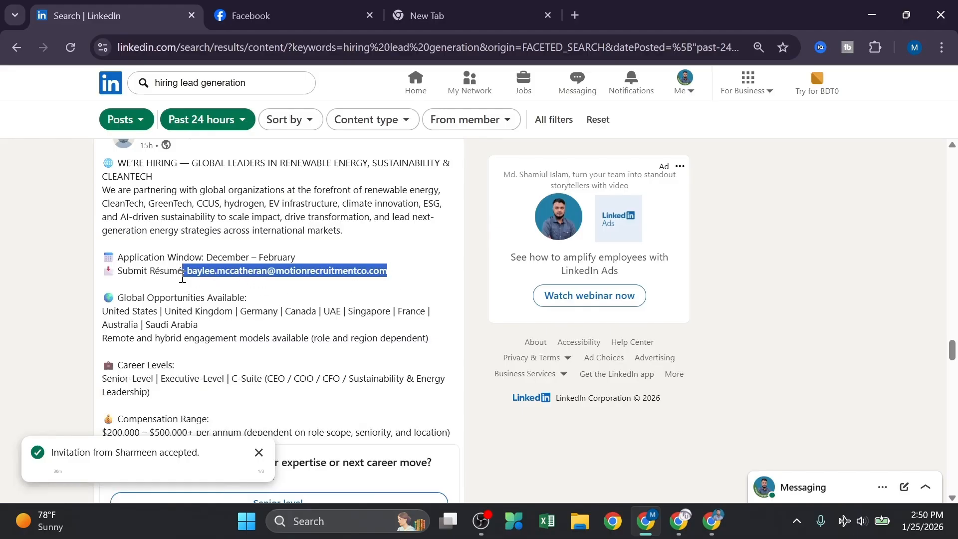
left_click(101, 280)
scroll(225, 279, "up", 2)
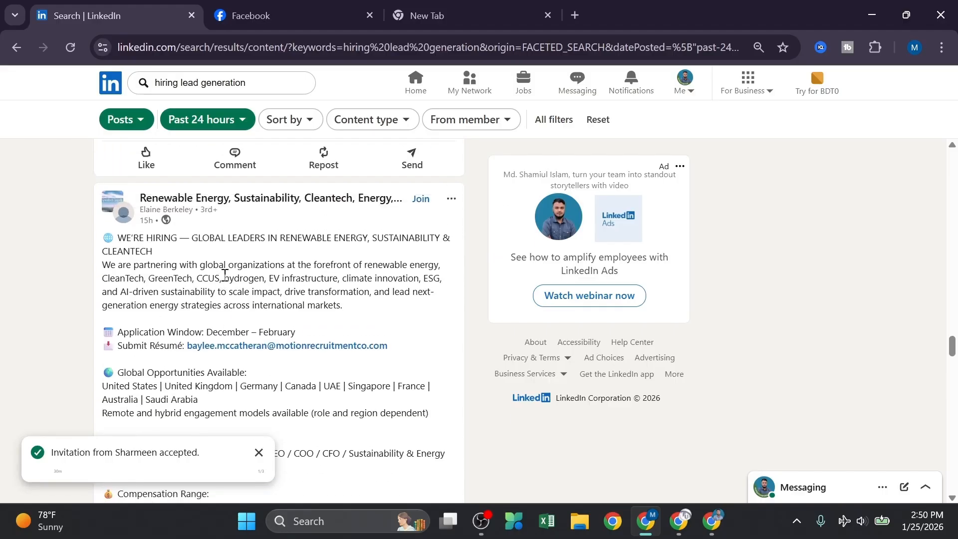
Read the cleantech post's opportunities, career levels and compensation range, then scan the other recent hiring posts back to the January 2026 openings
scroll(225, 275, "down", 3)
scroll(214, 288, "up", 3)
scroll(342, 292, "down", 4)
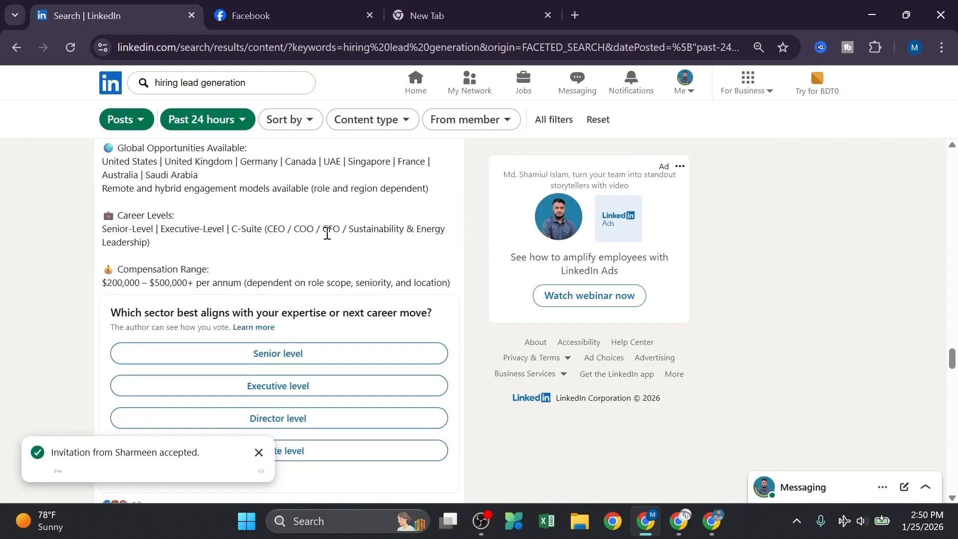
scroll(302, 230, "down", 7)
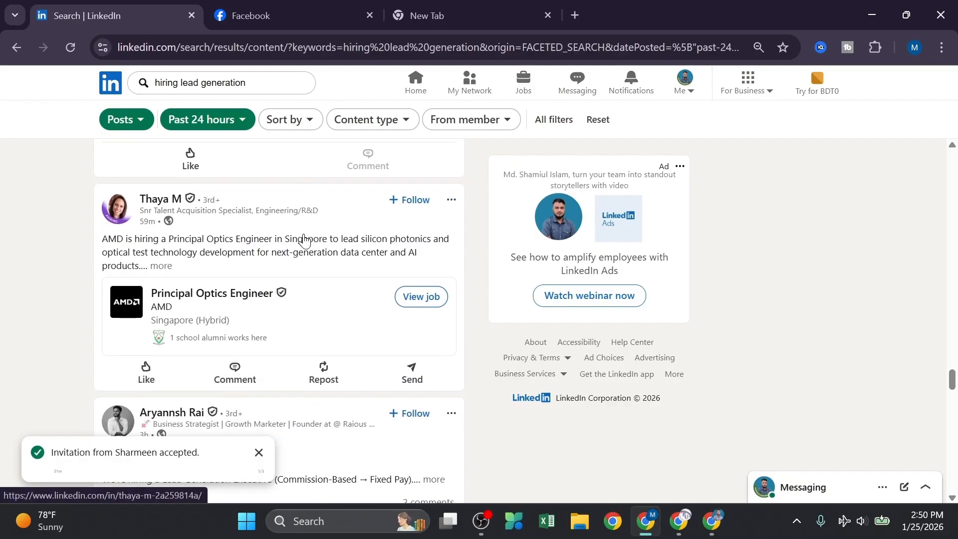
scroll(264, 251, "down", 3)
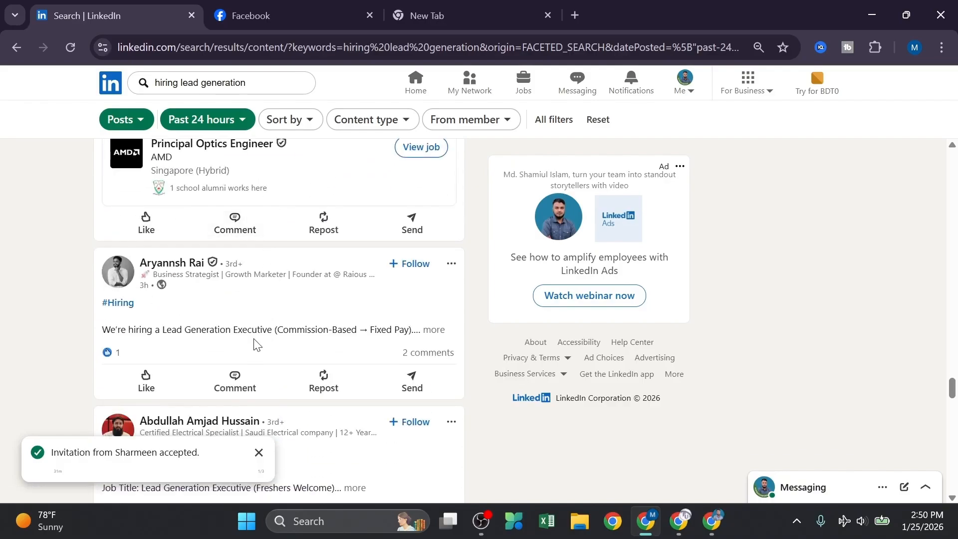
scroll(302, 331, "down", 9)
scroll(333, 312, "up", 20)
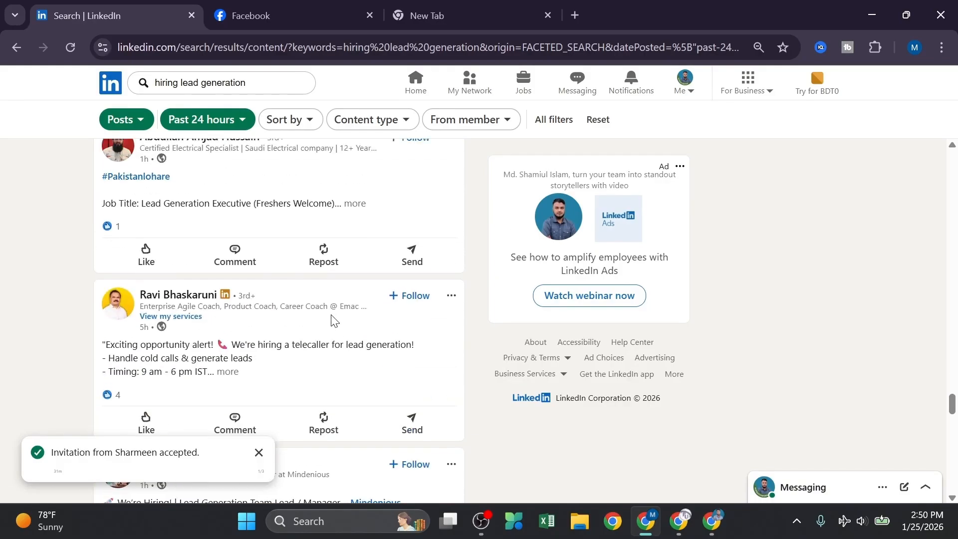
scroll(306, 351, "up", 15)
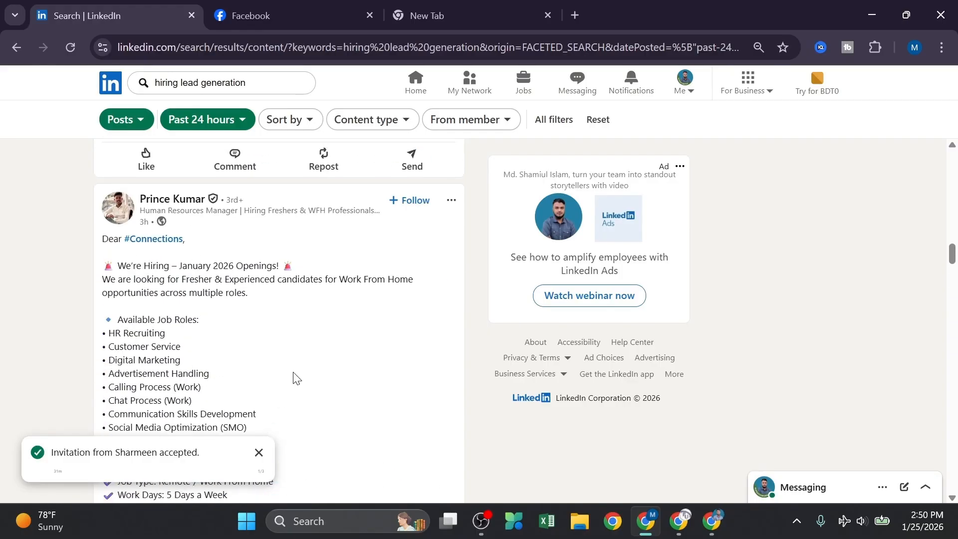
Review all available post filters, from sorting, date and content type down to author industry and author company
left_click(547, 123)
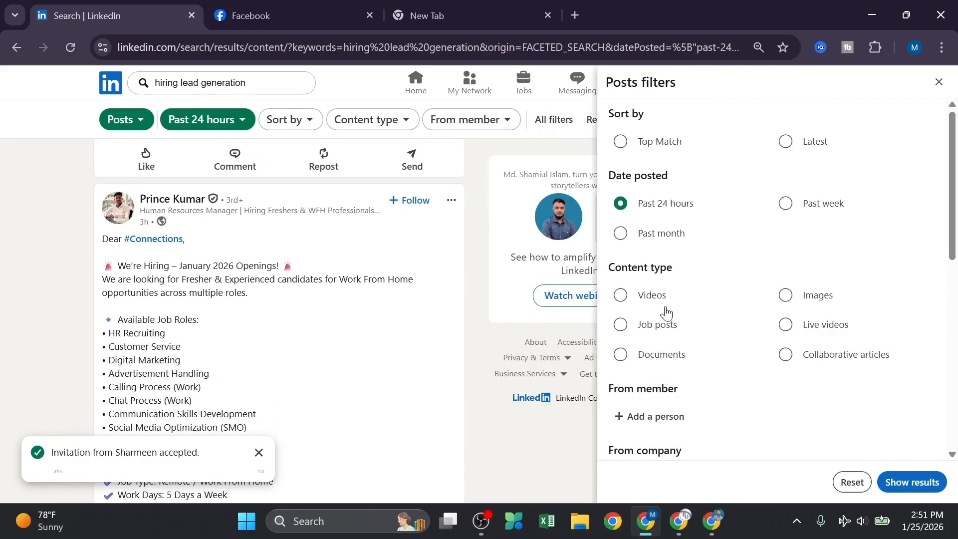
scroll(666, 313, "down", 8)
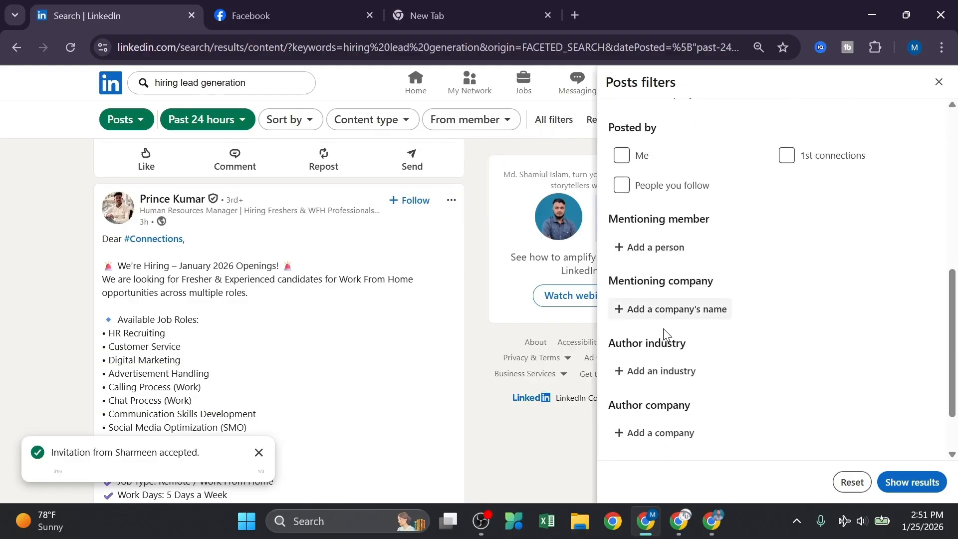
scroll(665, 335, "down", 2)
scroll(668, 349, "up", 10)
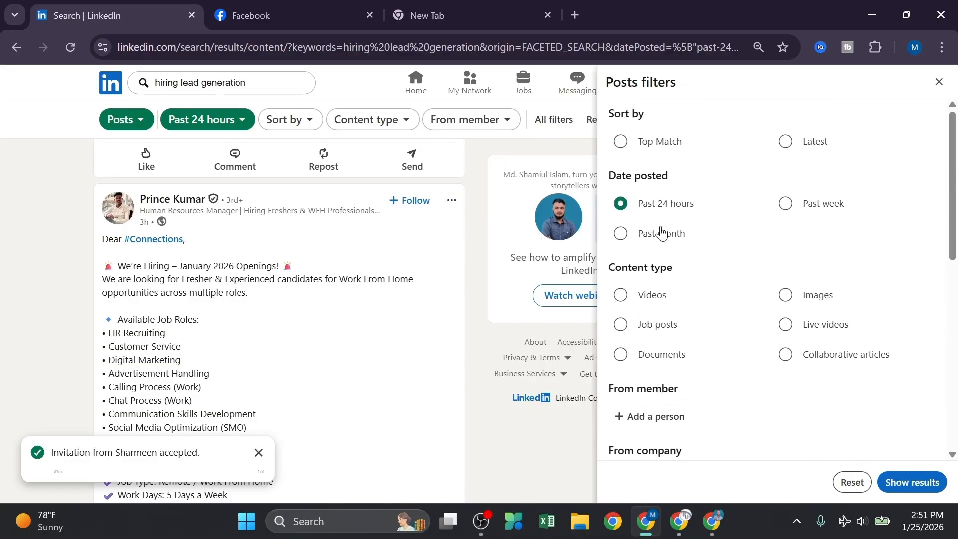
scroll(658, 281, "down", 3)
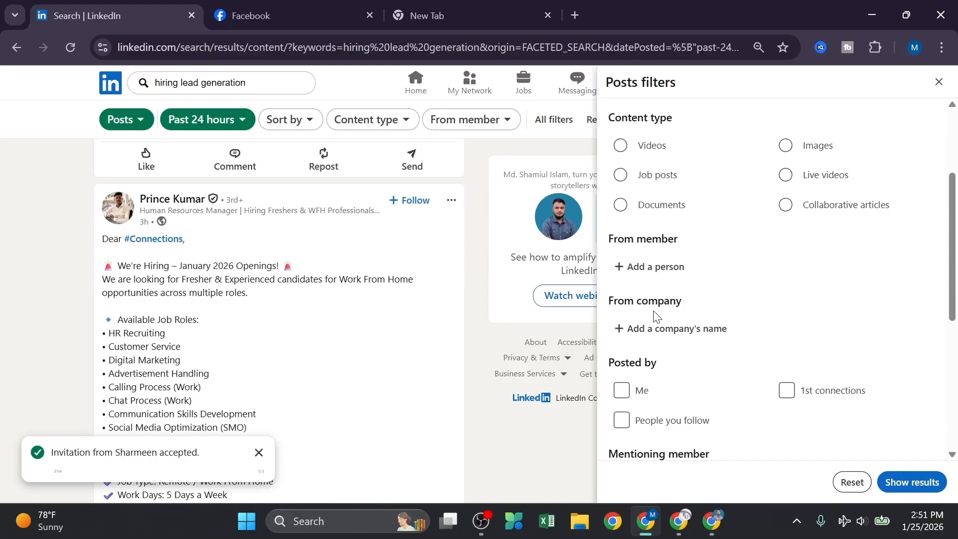
scroll(657, 314, "down", 5)
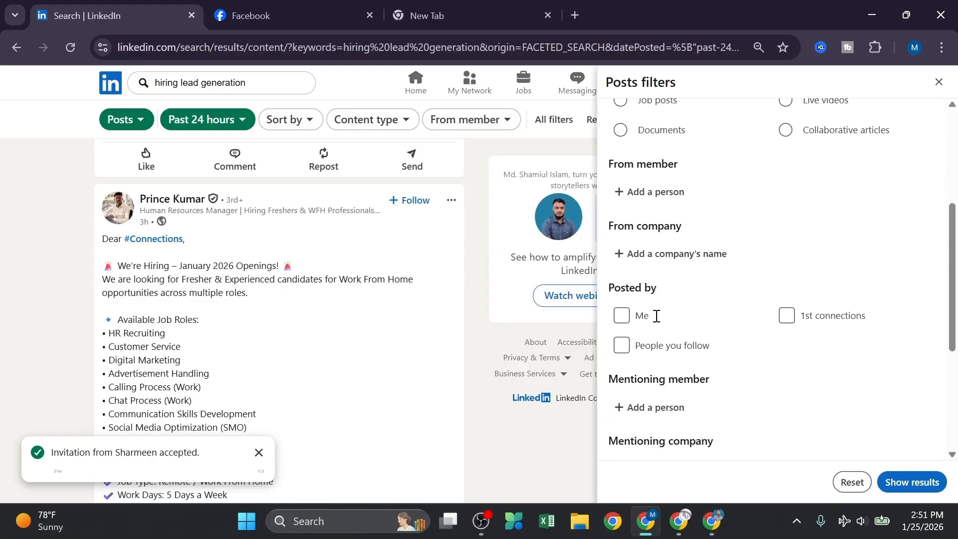
Switch the "hiring lead generation" search results from posts to job listings
left_click(123, 127)
left_click(117, 152)
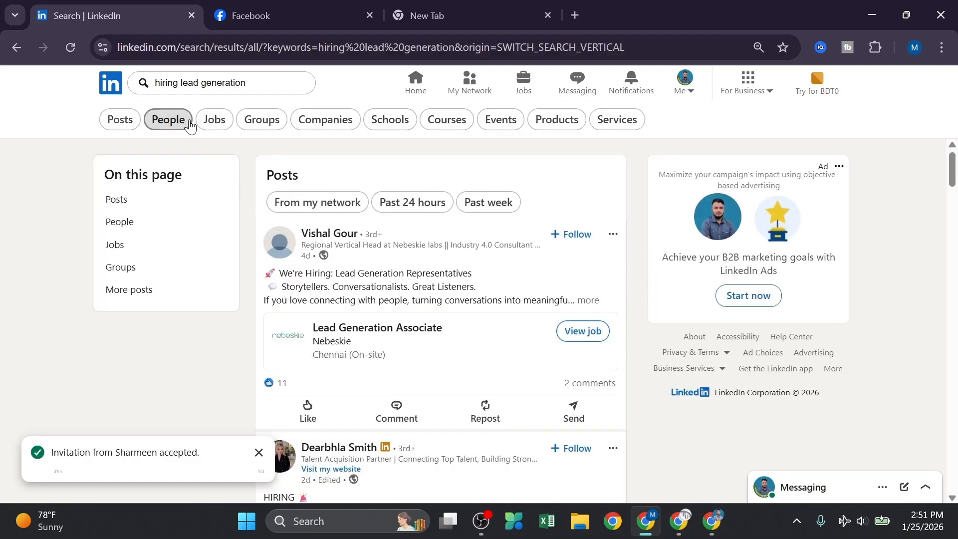
left_click(135, 120)
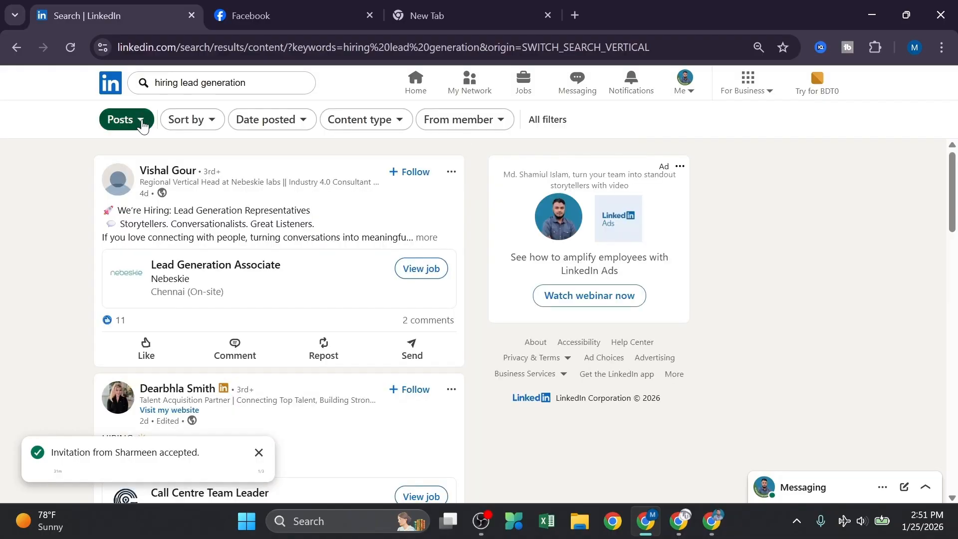
left_click(141, 121)
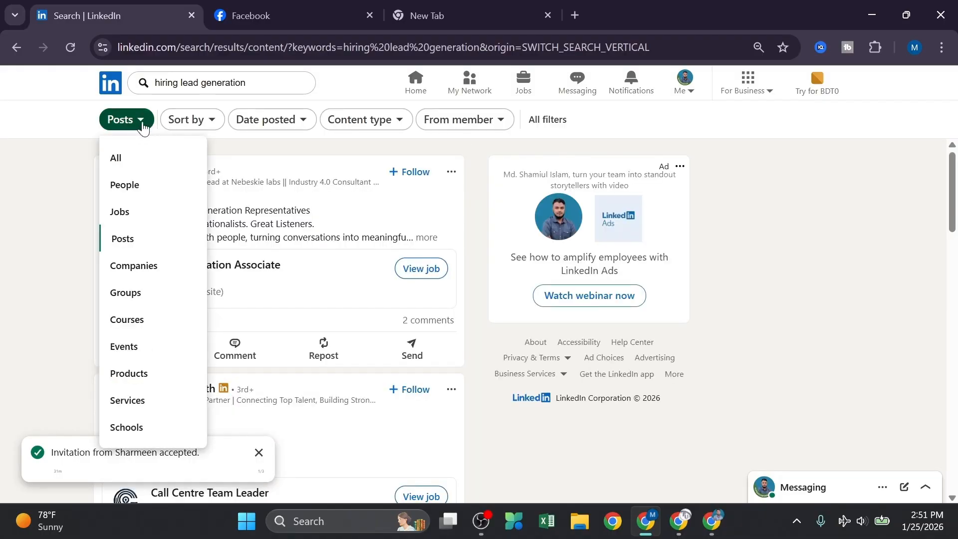
left_click(138, 212)
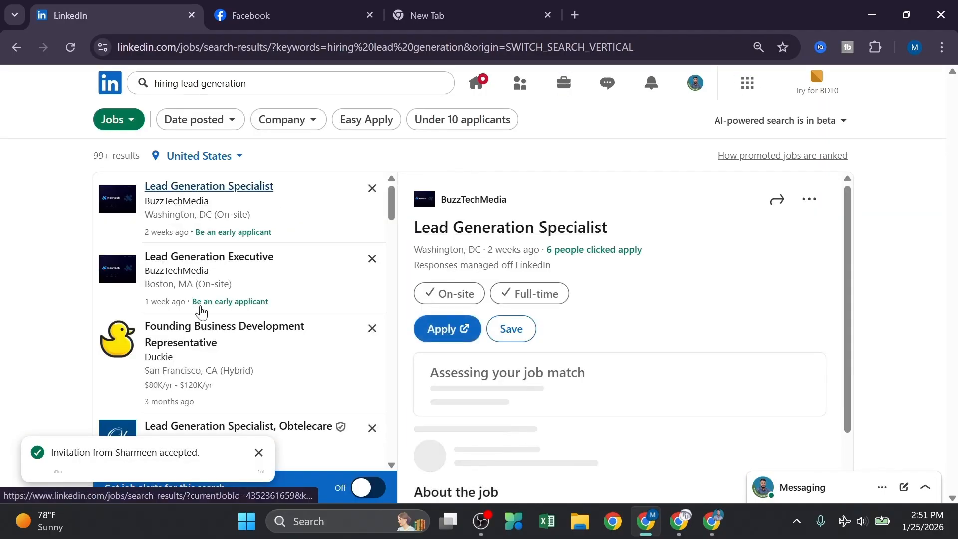
Scan the lead generation job listings and read the BuzzTechMedia Lead Generation Specialist's responsibilities, requirements and offer
scroll(215, 227, "down", 2)
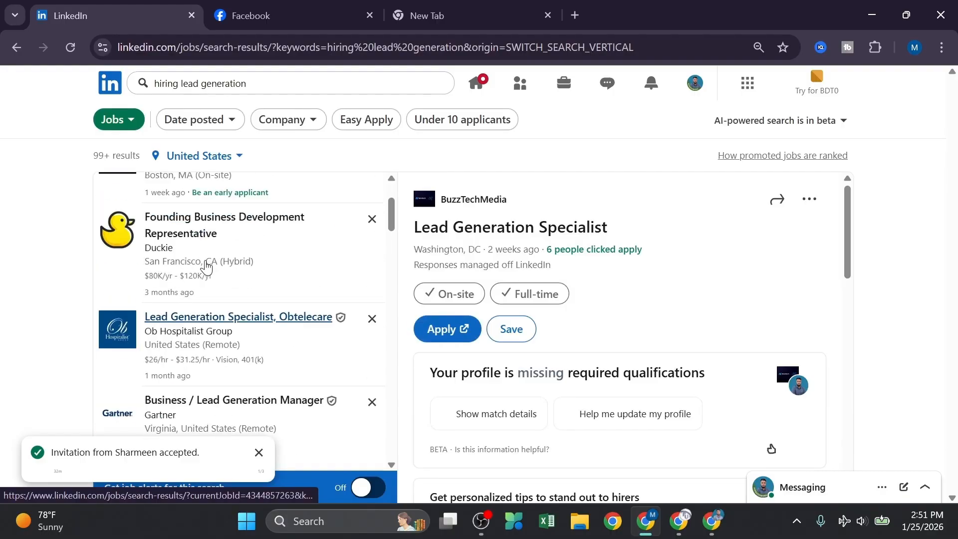
scroll(237, 192, "up", 1)
scroll(236, 192, "down", 10)
scroll(506, 346, "down", 10)
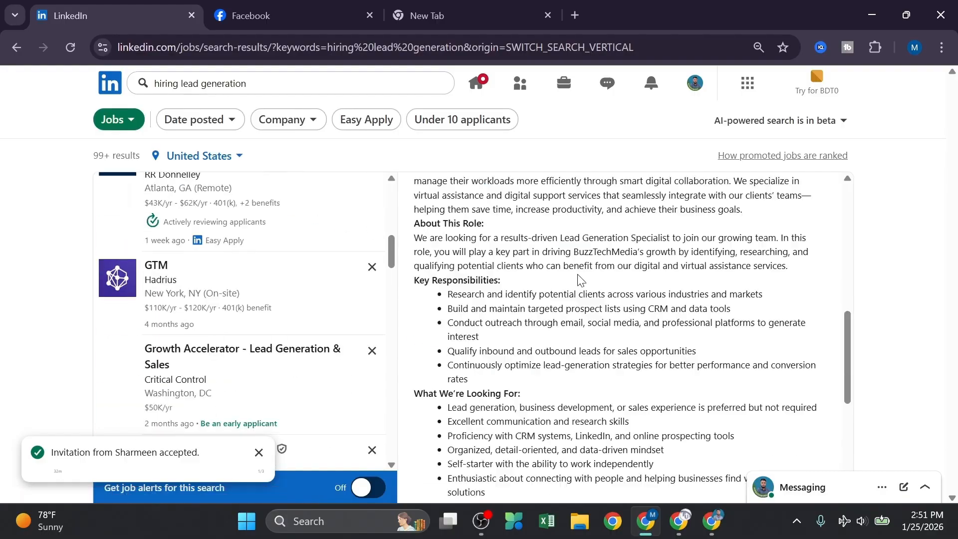
scroll(514, 303, "down", 3)
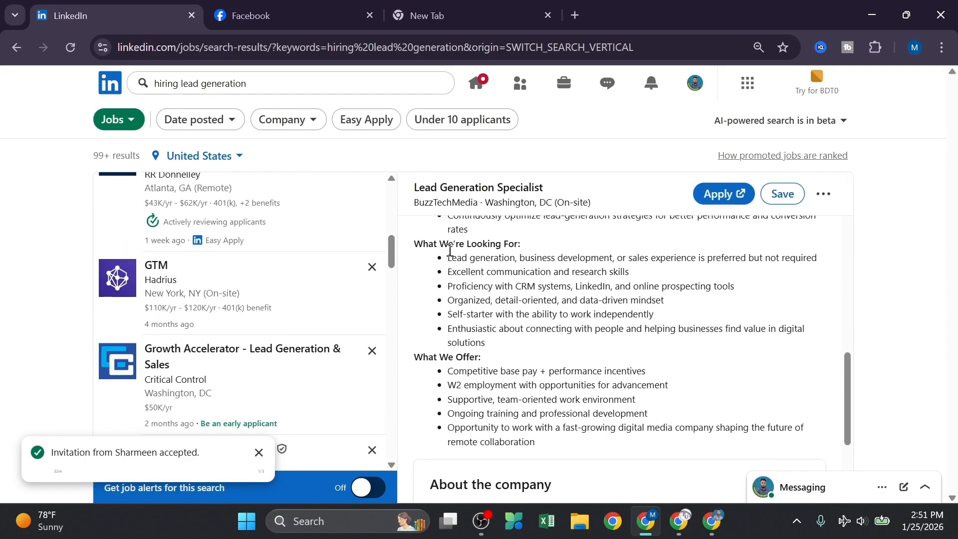
scroll(470, 278, "up", 4)
scroll(480, 334, "up", 5)
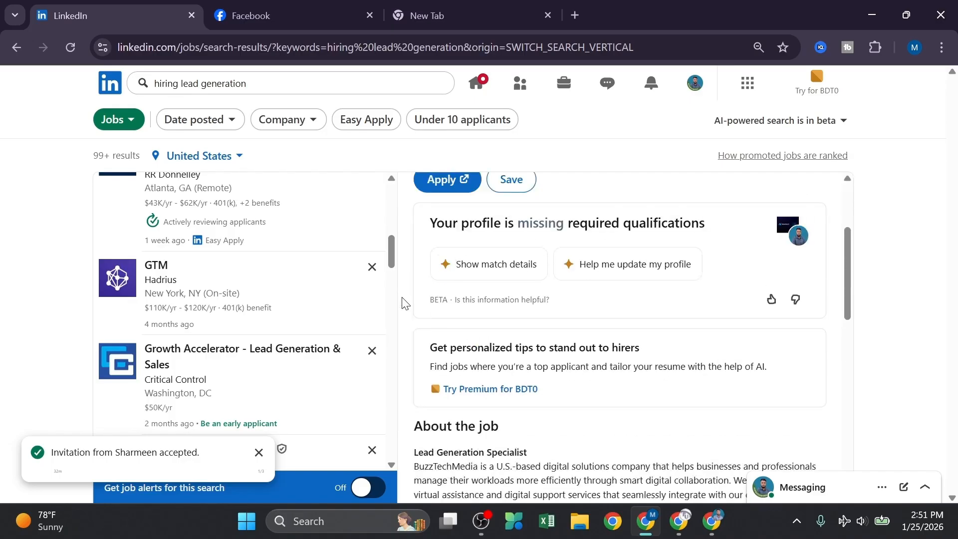
scroll(218, 319, "down", 10)
scroll(240, 280, "up", 3)
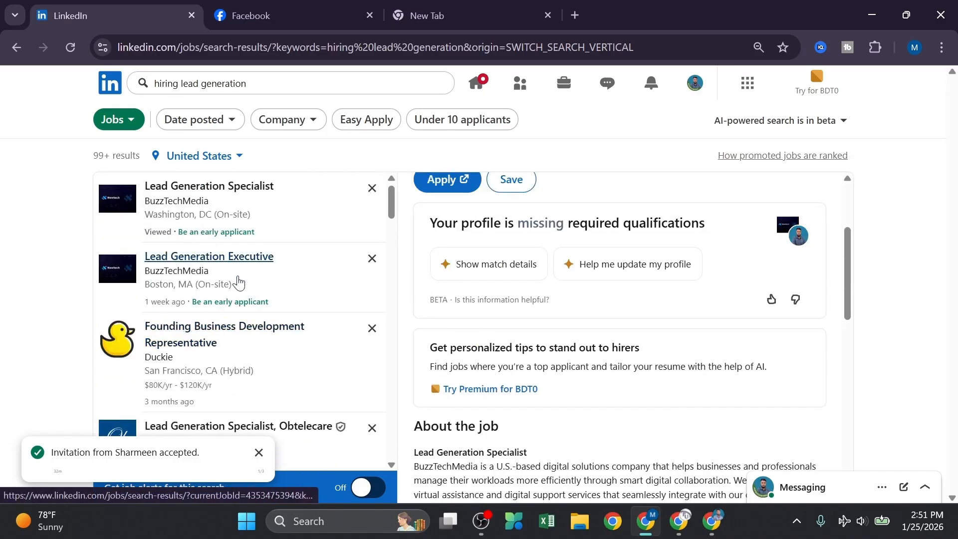
Set the job search location to New York, United States
left_click(235, 158)
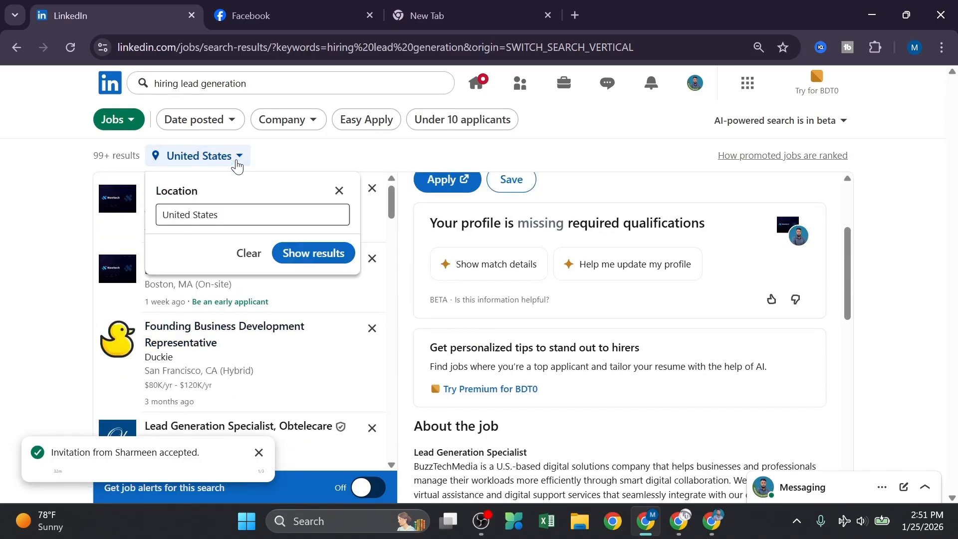
left_click(239, 214)
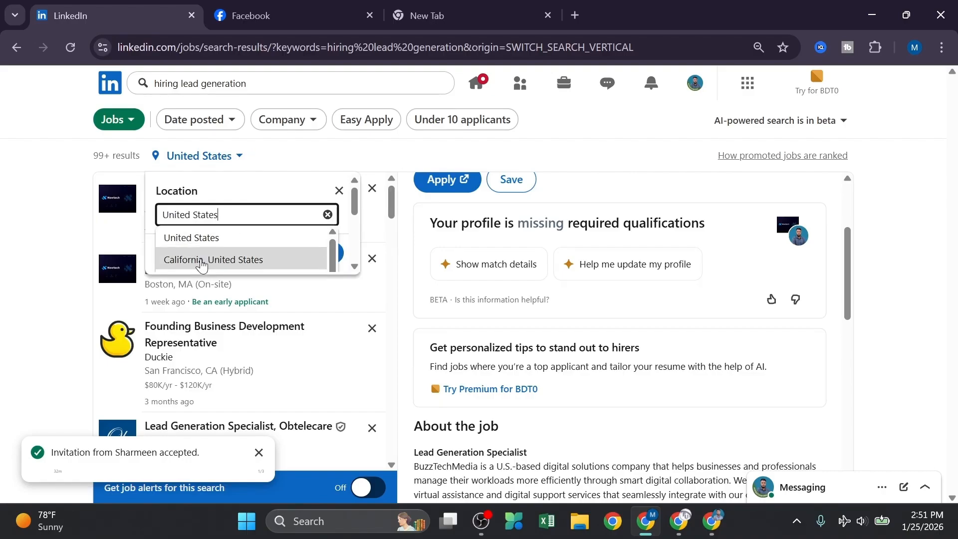
scroll(205, 267, "down", 1)
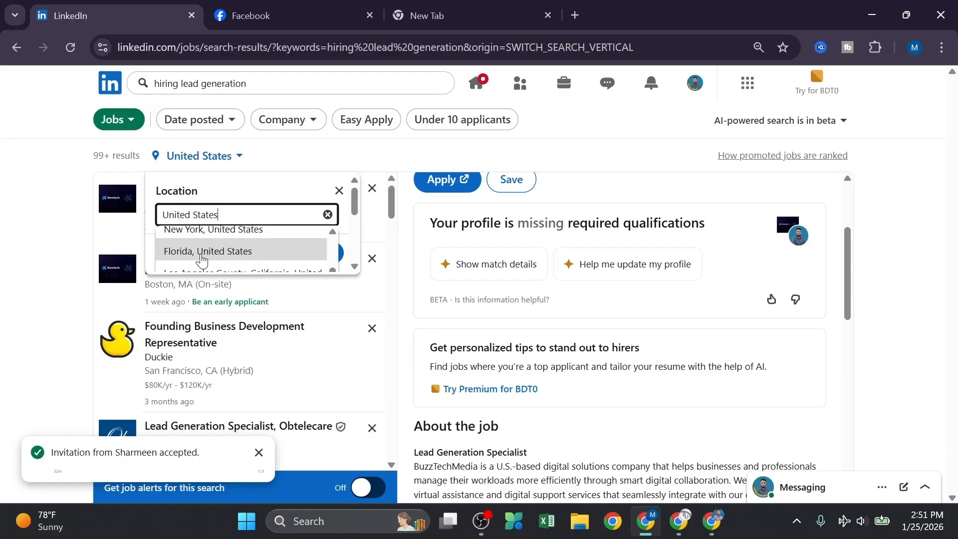
left_click(206, 256)
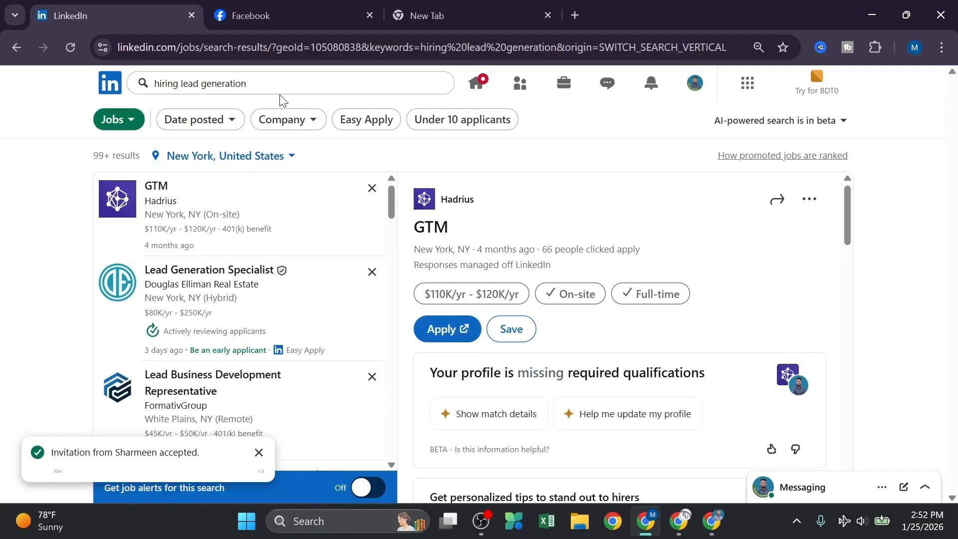
Replace the job search query with "hiring email marketing", run the search and skim the listings
left_click(280, 89)
key("BackSpace")
key("BackSpace")
key("BackSpace")
key("BackSpace")
key("BackSpace")
key("BackSpace")
key("BackSpace")
key("BackSpace")
key("BackSpace")
key("BackSpace")
key("BackSpace")
key("BackSpace")
key("BackSpace")
key("BackSpace")
key("BackSpace")
key("BackSpace")
key("BackSpace")
key("BackSpace")
key("BackSpace")
key("BackSpace")
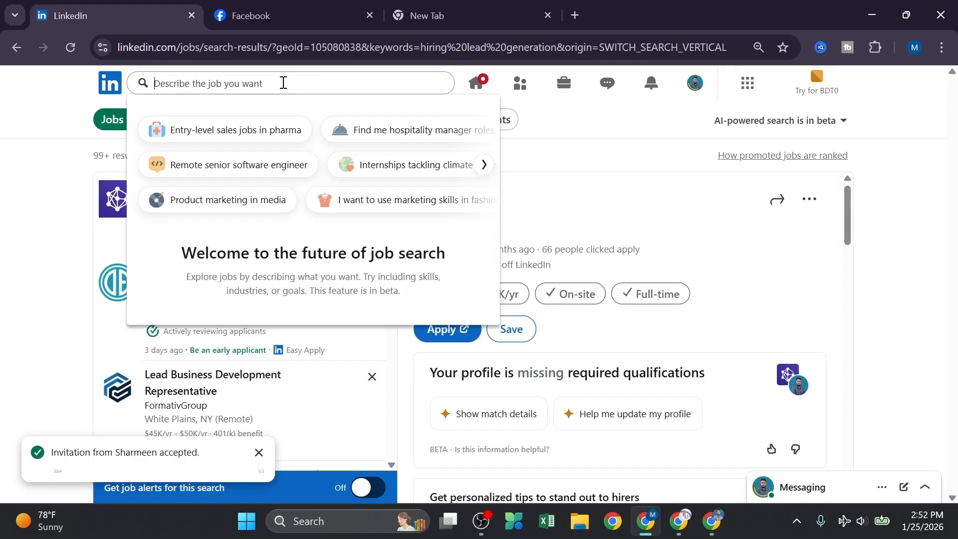
type("hiring email marketing")
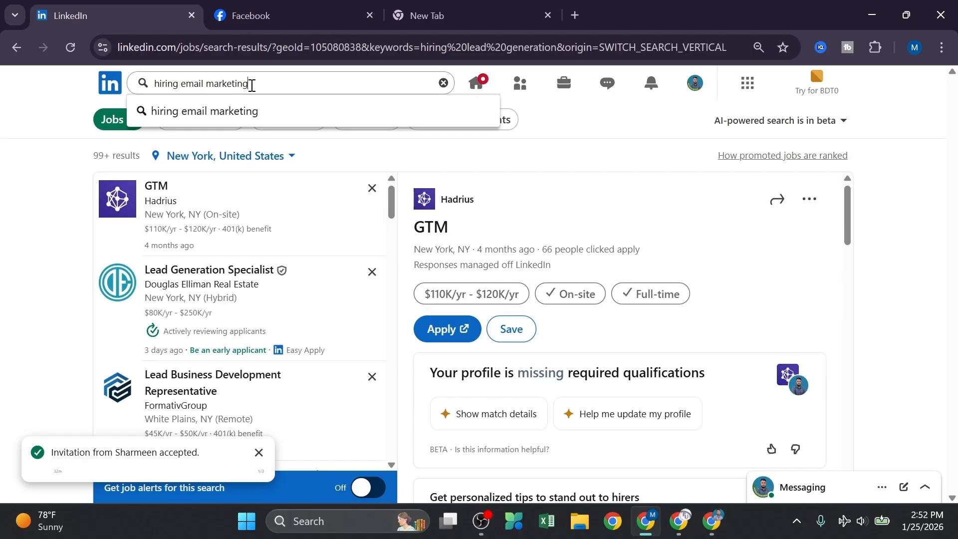
key("Return")
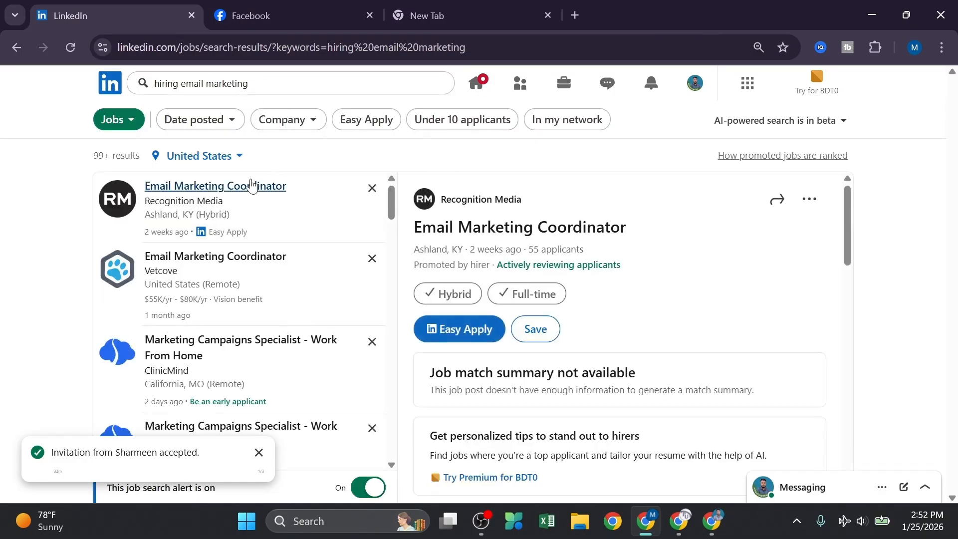
scroll(285, 231, "down", 10)
scroll(299, 210, "up", 10)
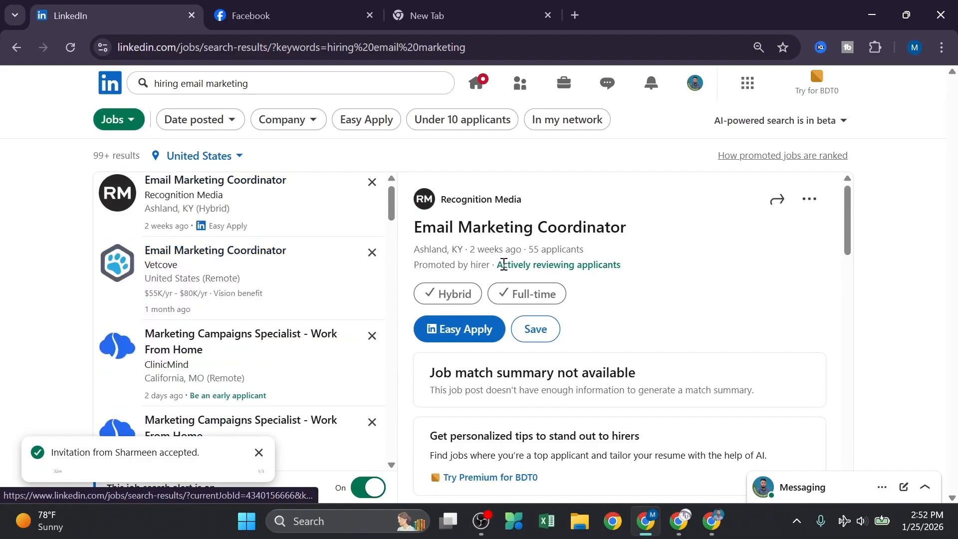
Switch the "hiring email marketing" search results from job listings to posts
left_click(131, 121)
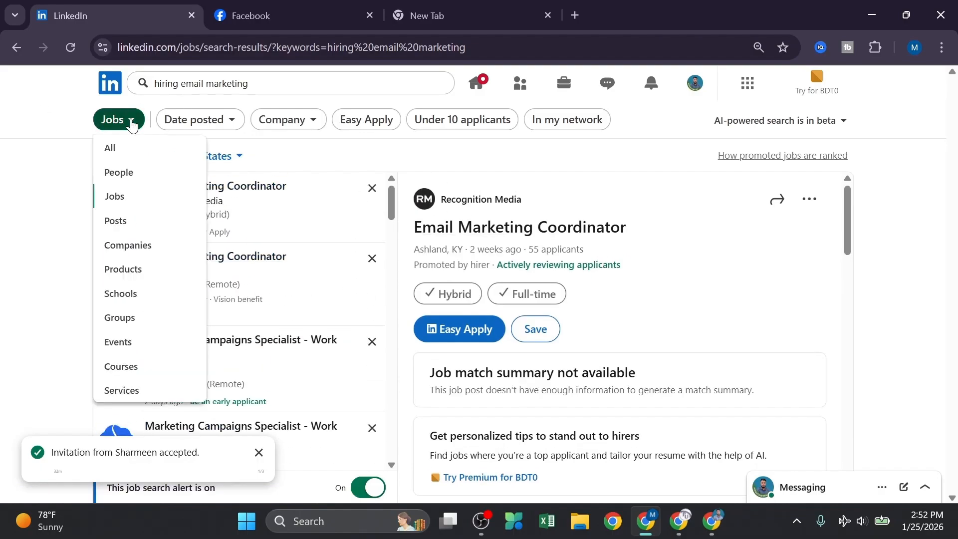
left_click(140, 124)
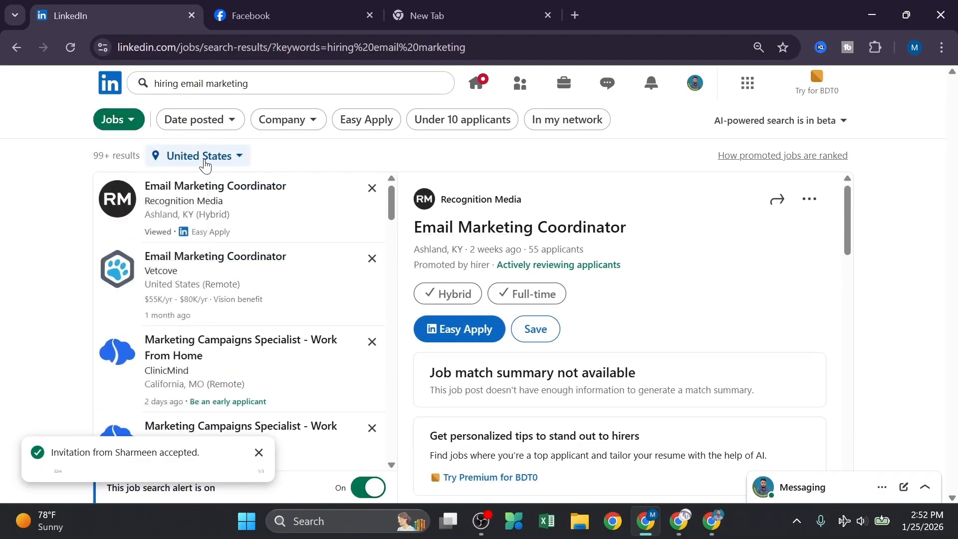
left_click(128, 121)
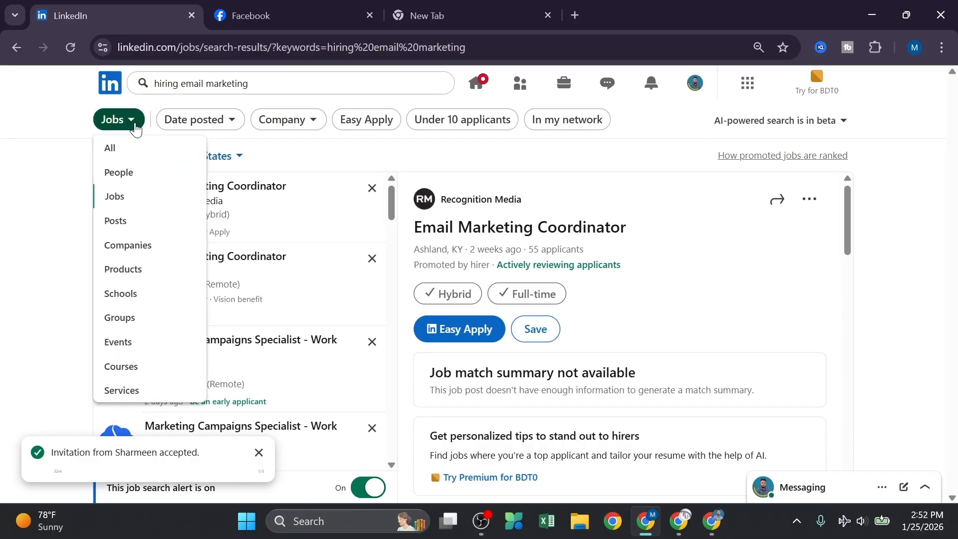
left_click(76, 146)
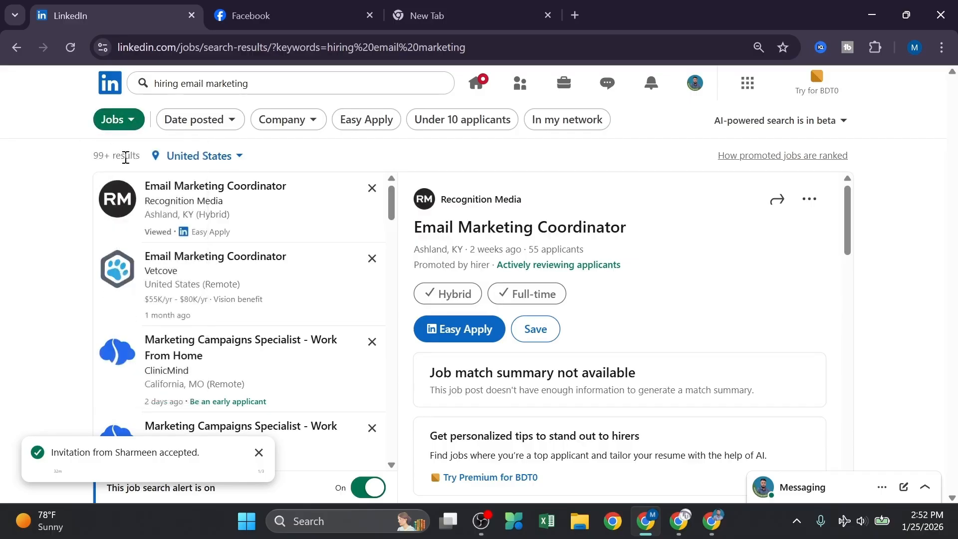
left_click(139, 128)
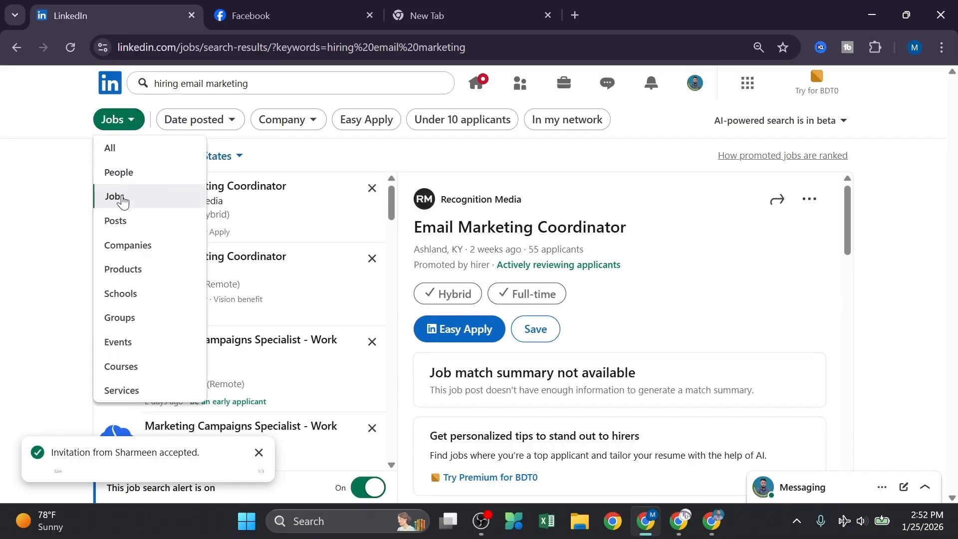
left_click(121, 221)
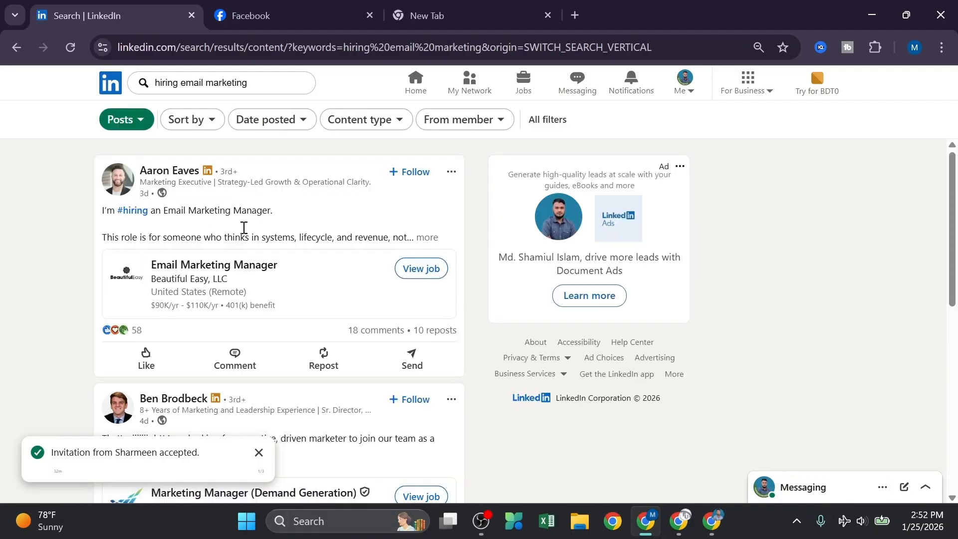
Browse the email marketing hiring posts for advertised roles, companies and locations, then return to the first post
scroll(244, 227, "down", 9)
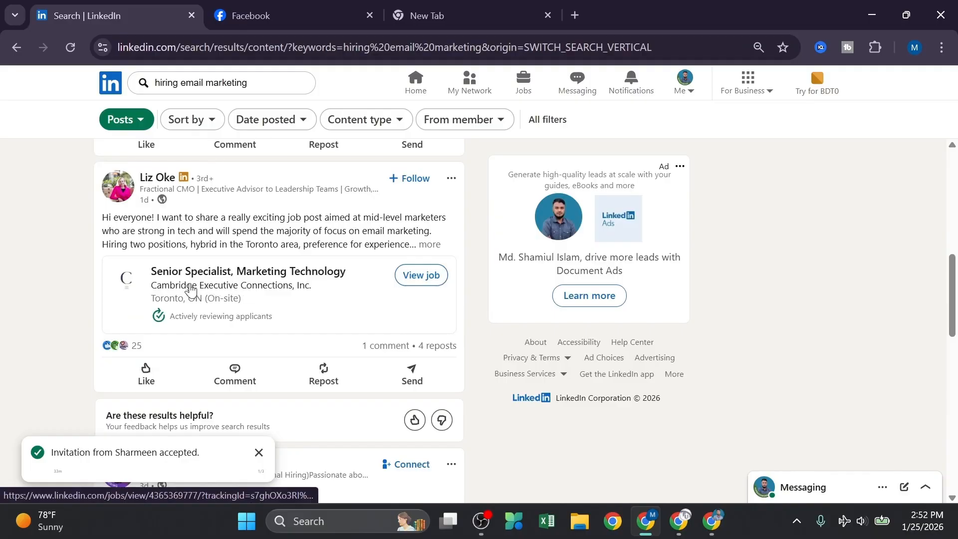
scroll(293, 295, "down", 8)
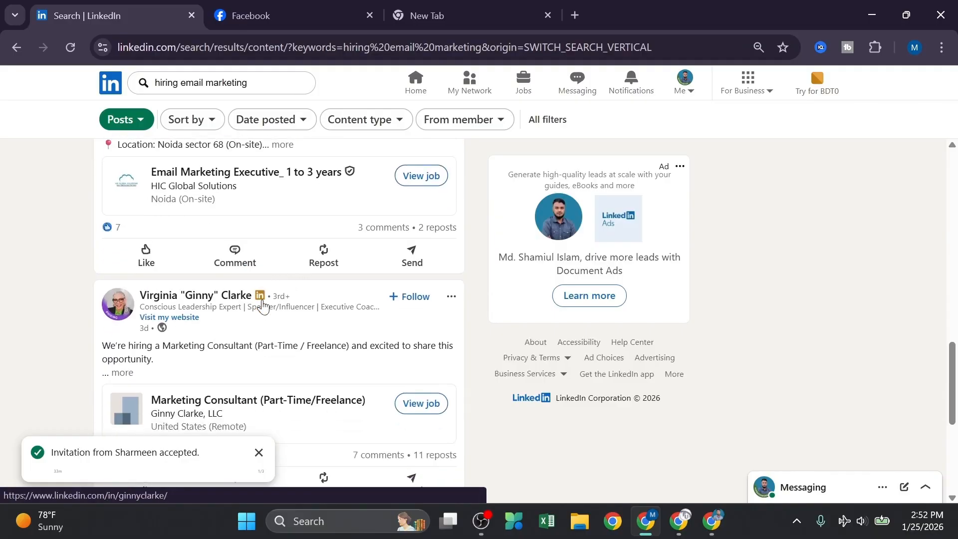
scroll(263, 306, "down", 7)
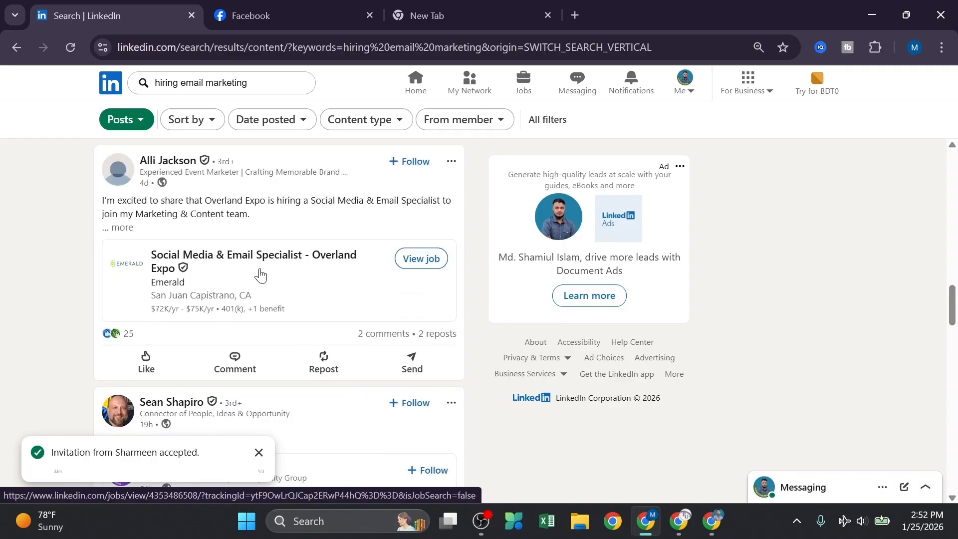
scroll(259, 275, "down", 4)
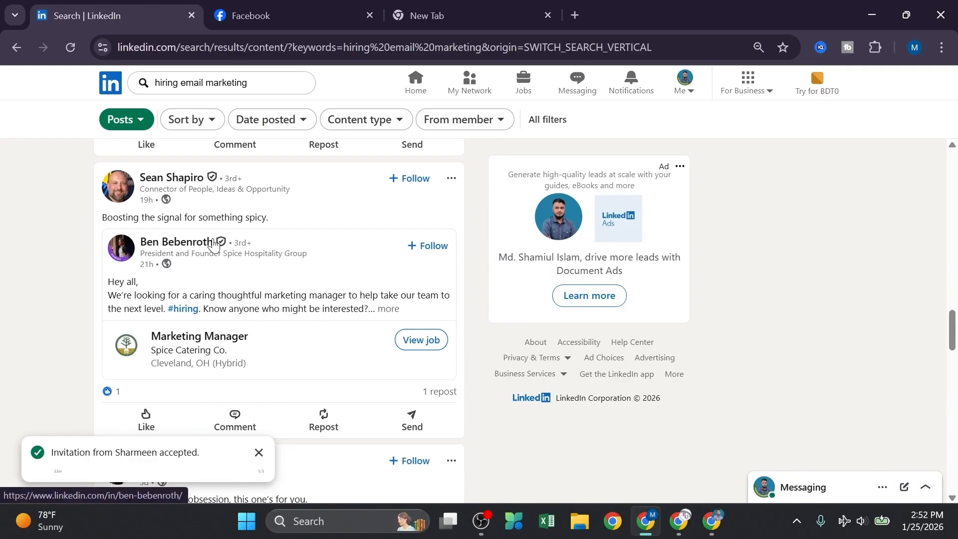
scroll(228, 267, "down", 5)
scroll(234, 279, "down", 15)
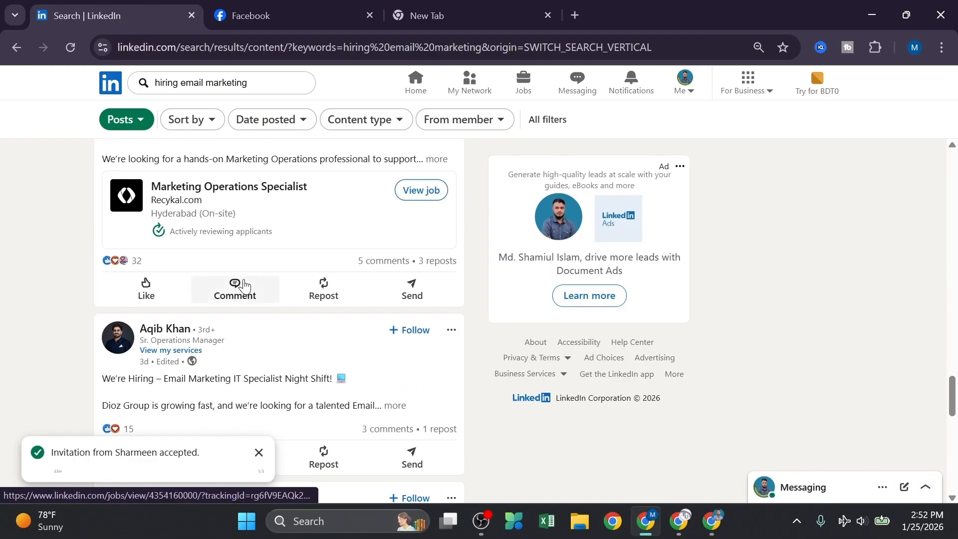
scroll(228, 307, "up", 10)
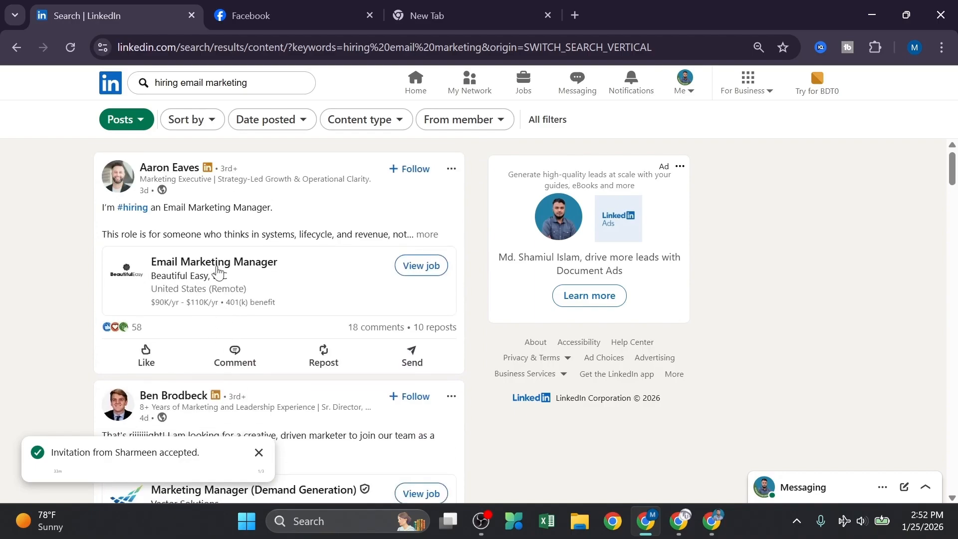
Limit the "hiring email marketing" posts to the past 24 hours and skim the advertised roles, companies and locations
left_click(267, 119)
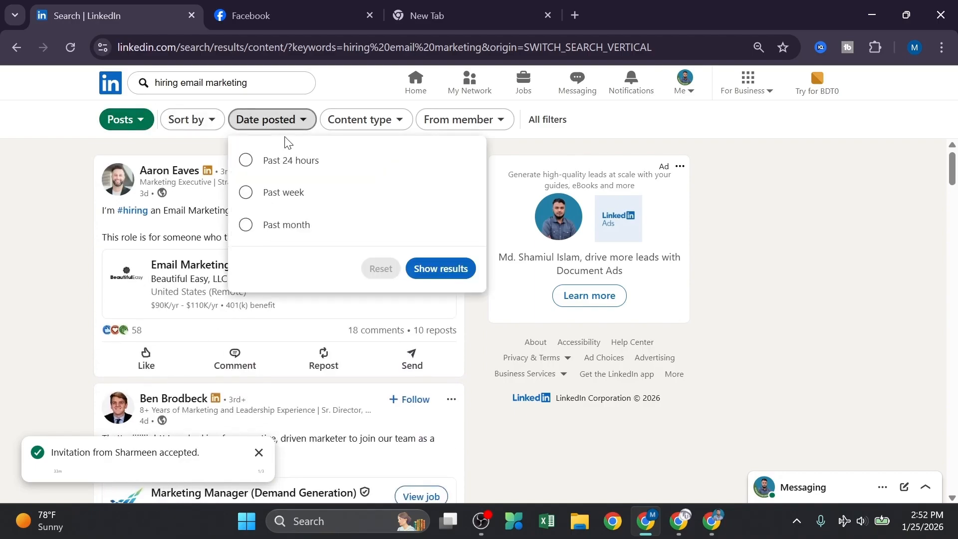
left_click(291, 161)
left_click(450, 278)
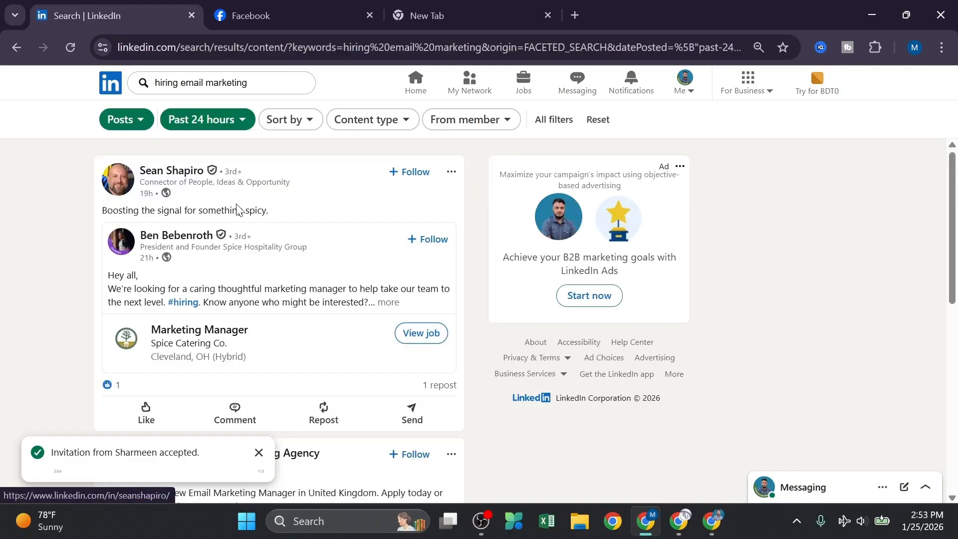
scroll(298, 300, "down", 8)
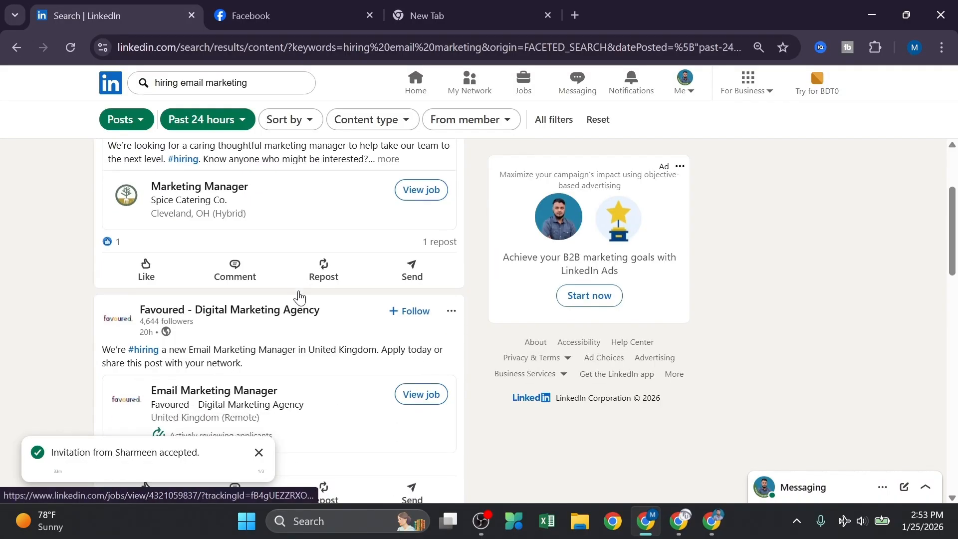
scroll(242, 263, "down", 4)
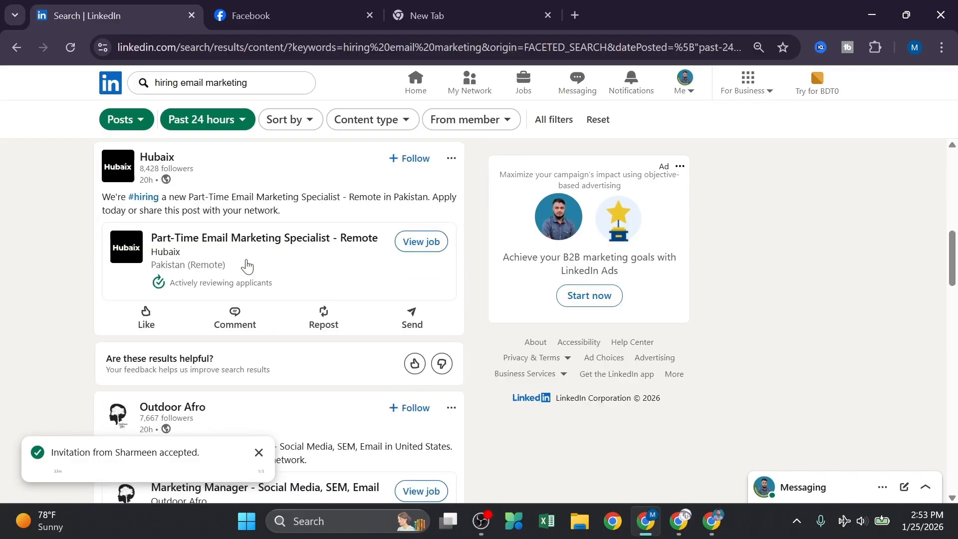
scroll(246, 267, "up", 2)
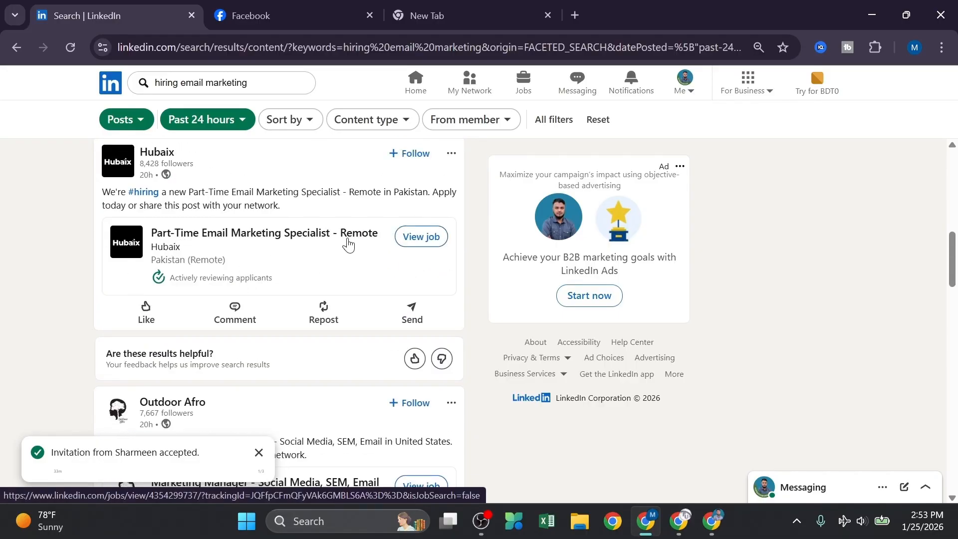
Switch to Facebook, search for "hiring lead generation" and browse the results to the Lead Generation Intern (DHAKA) post
key("ctrl+Tab")
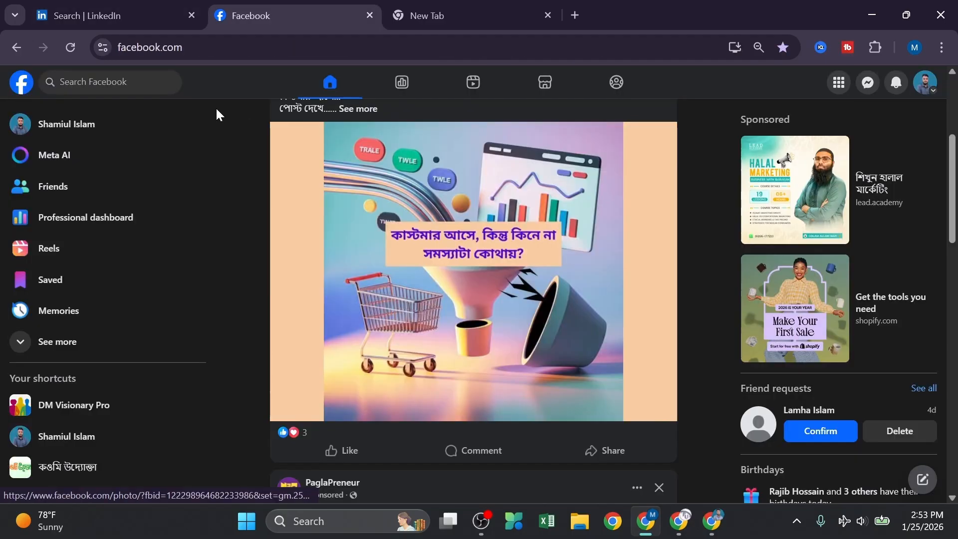
left_click(133, 83)
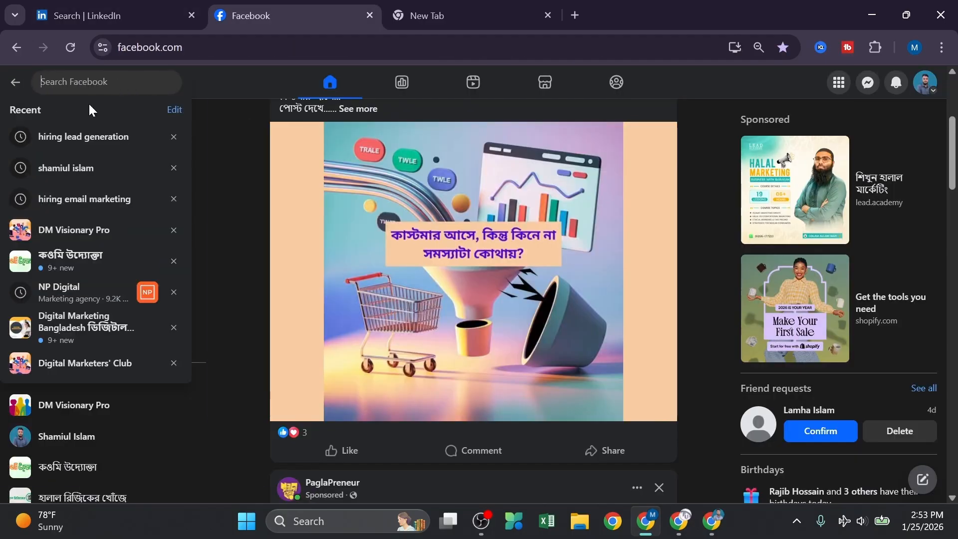
type("hiring")
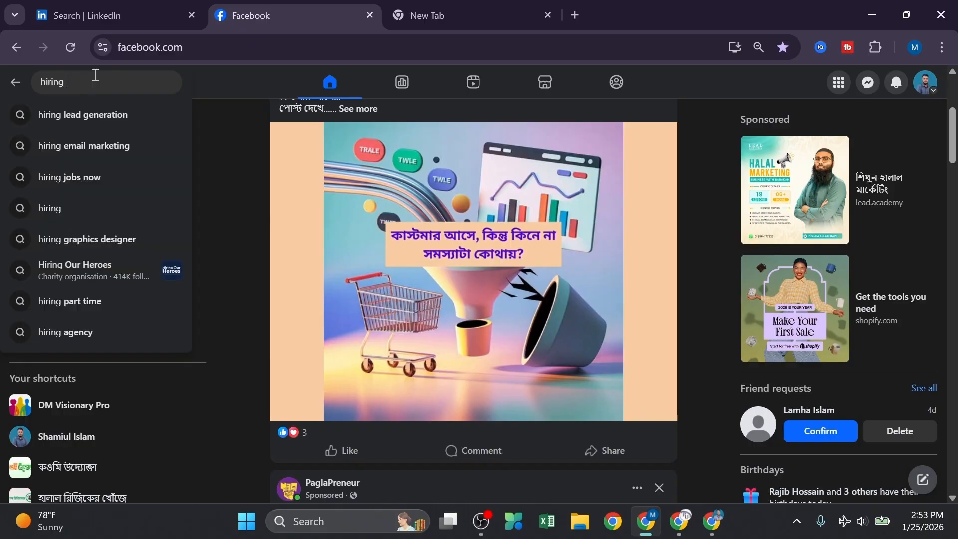
left_click(97, 113)
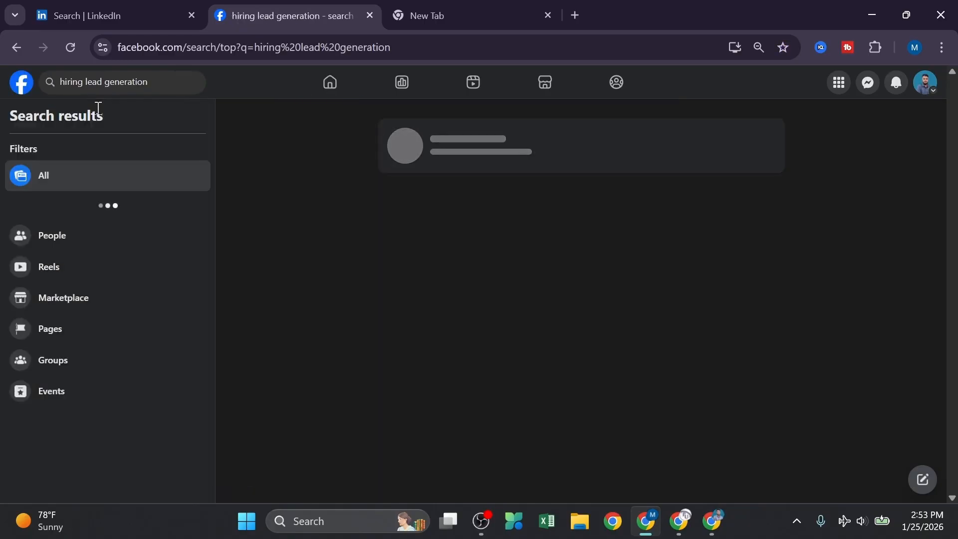
scroll(526, 293, "down", 10)
scroll(530, 288, "up", 3)
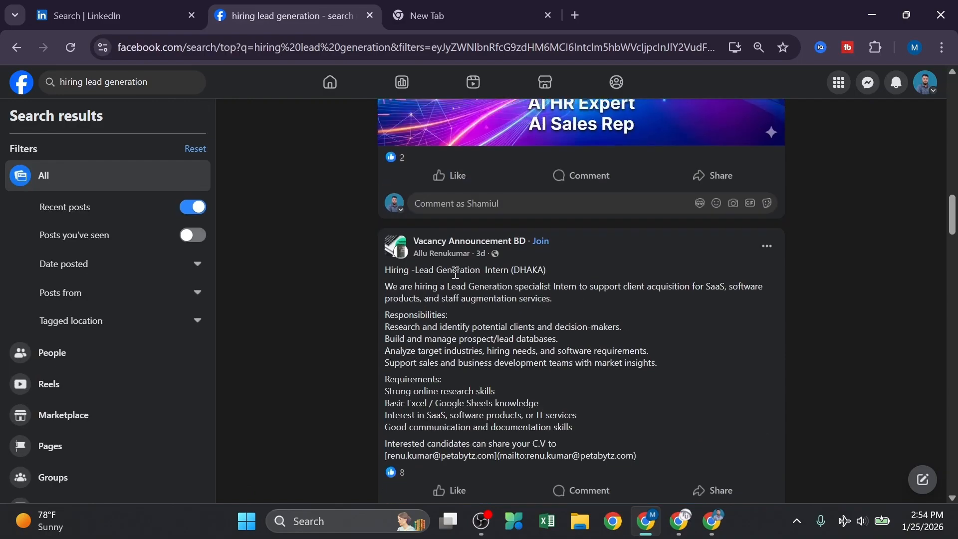
Highlight the intern post's job description and application e-mail, and return to the LinkedIn email marketing posts
left_click_drag(387, 267, 562, 356)
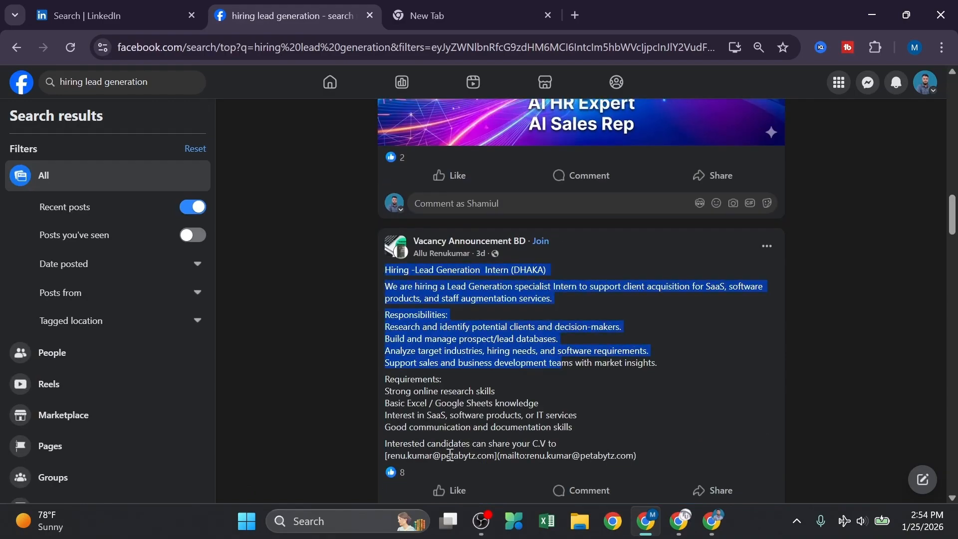
left_click_drag(469, 456, 591, 449)
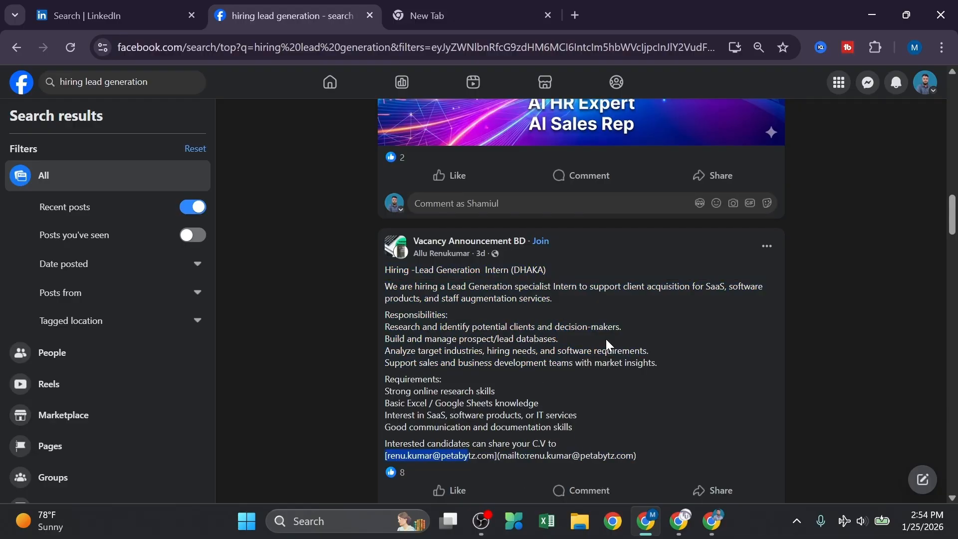
left_click(866, 327)
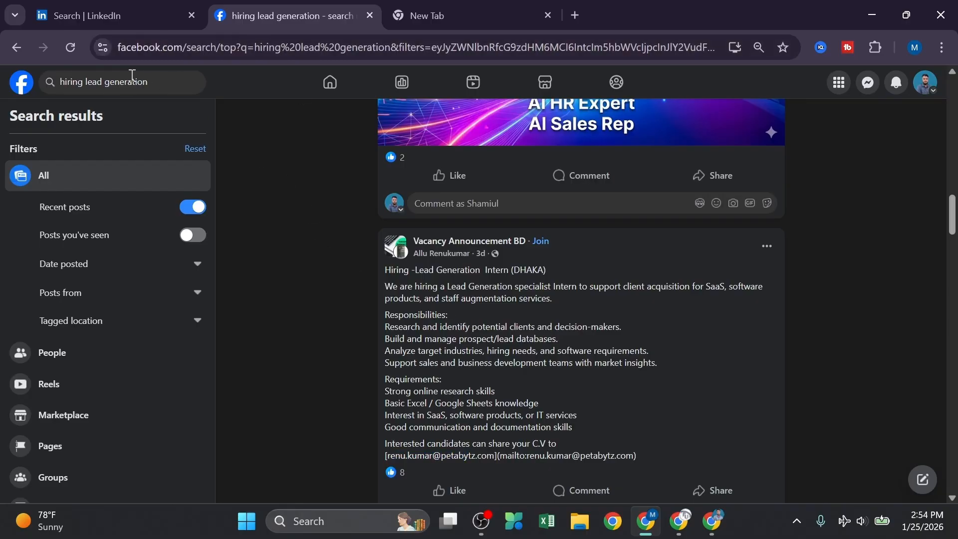
left_click(148, 88)
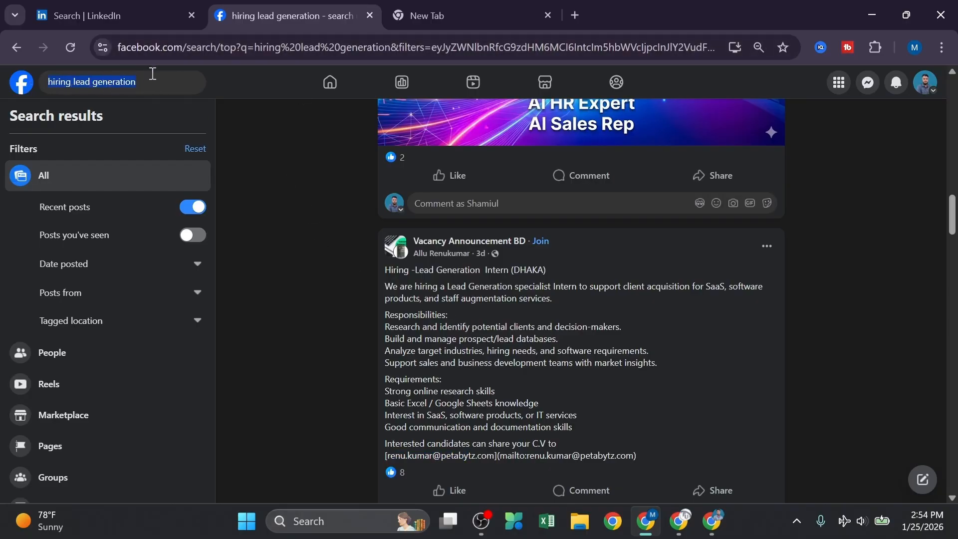
left_click(173, 14)
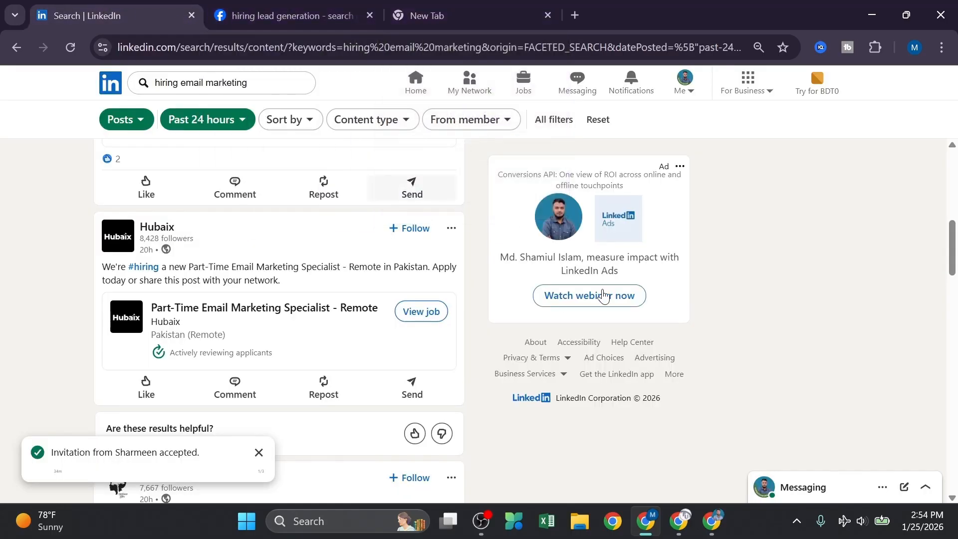
Switch to the browser window with the module document and open the Fiverr website in a new tab through a Google search
mouse_move(711, 524)
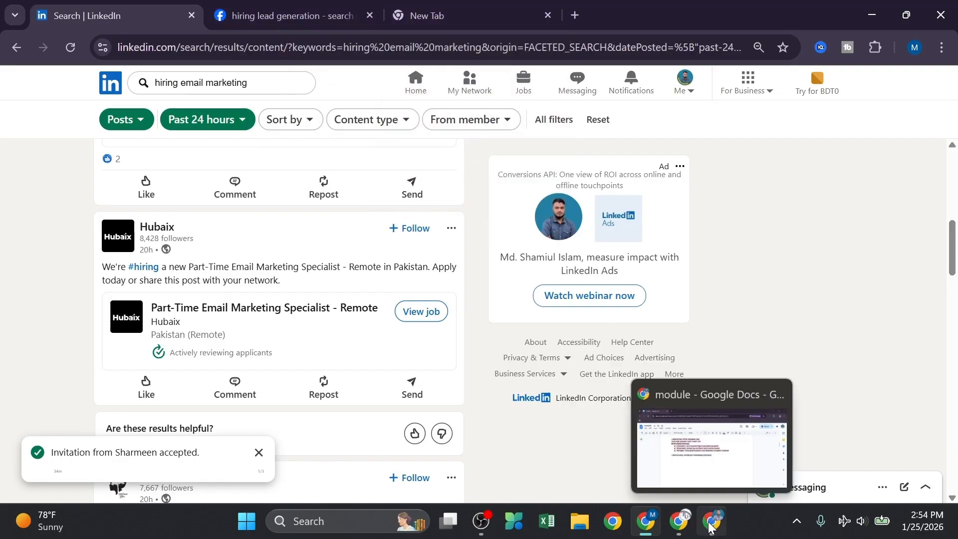
left_click(701, 464)
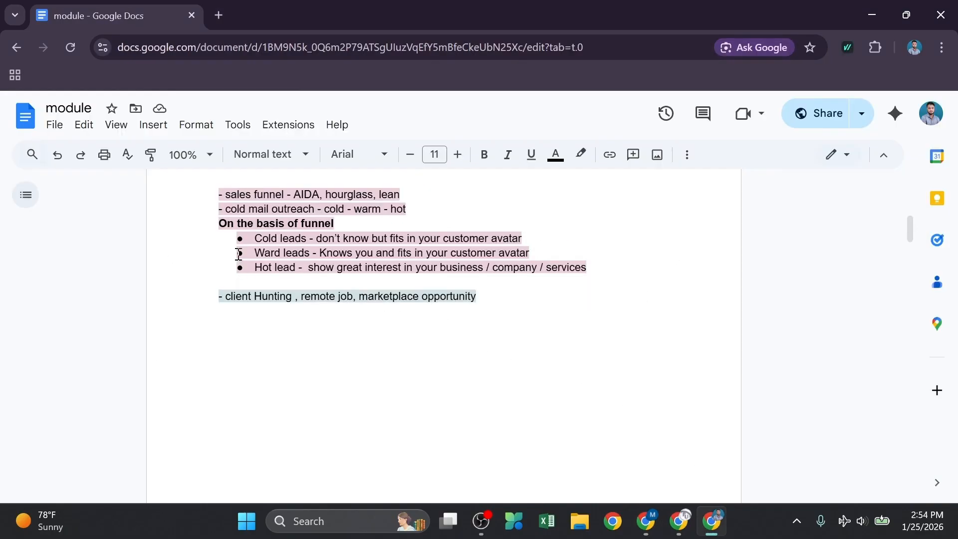
left_click(218, 15)
left_click(196, 47)
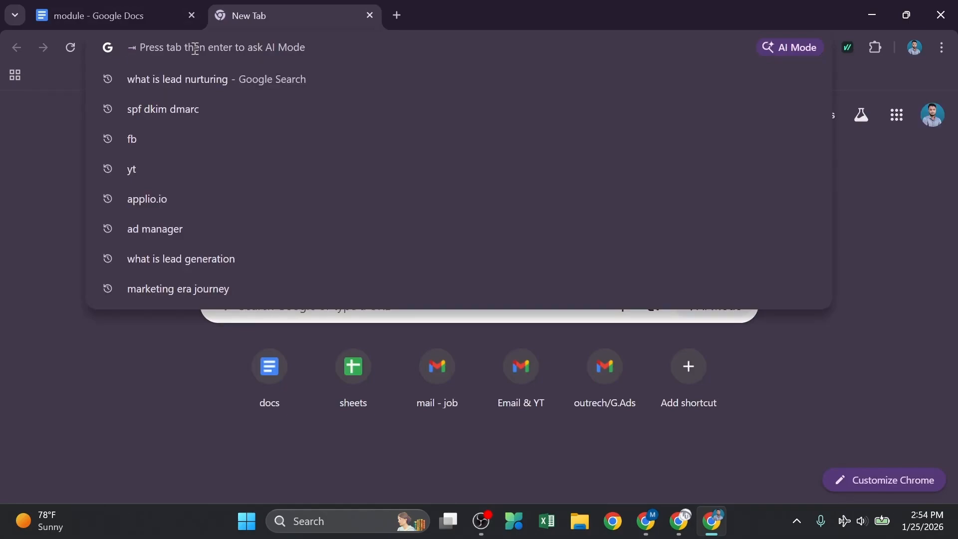
type("fiv")
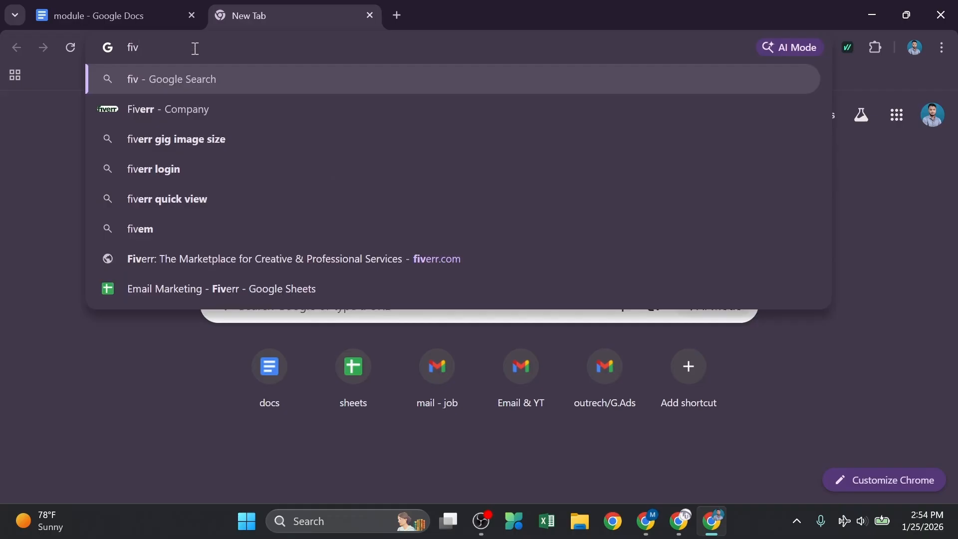
left_click(175, 108)
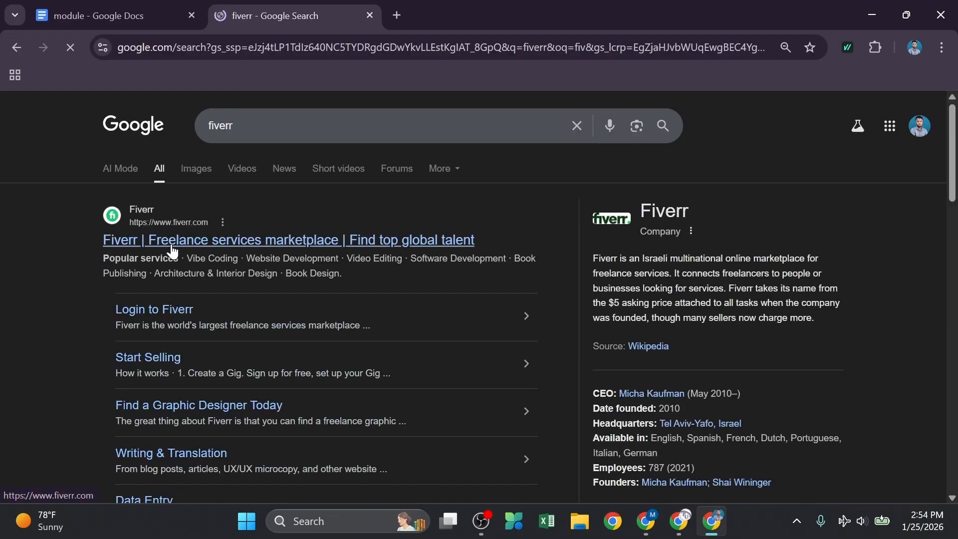
left_click(173, 248)
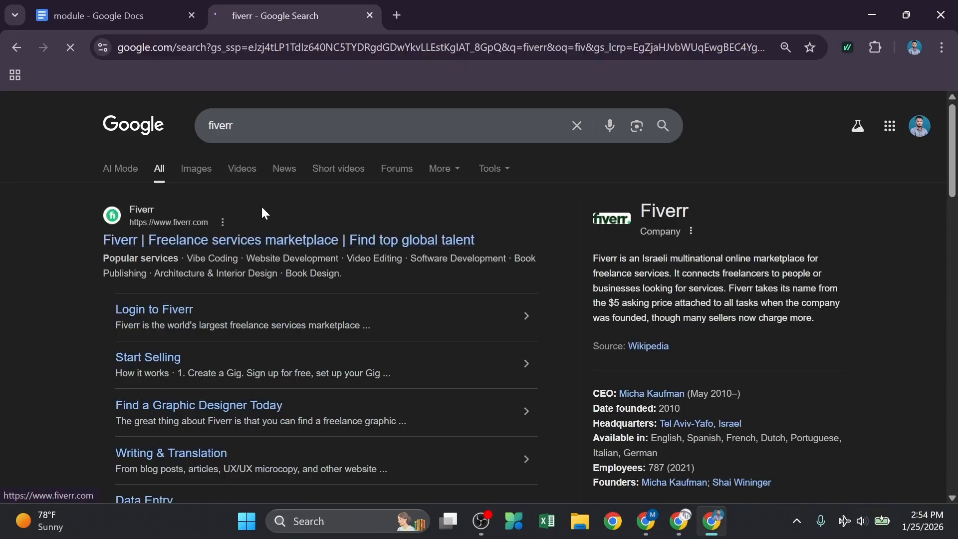
Search Fiverr for "b2b lead generation" services
scroll(299, 230, "down", 10)
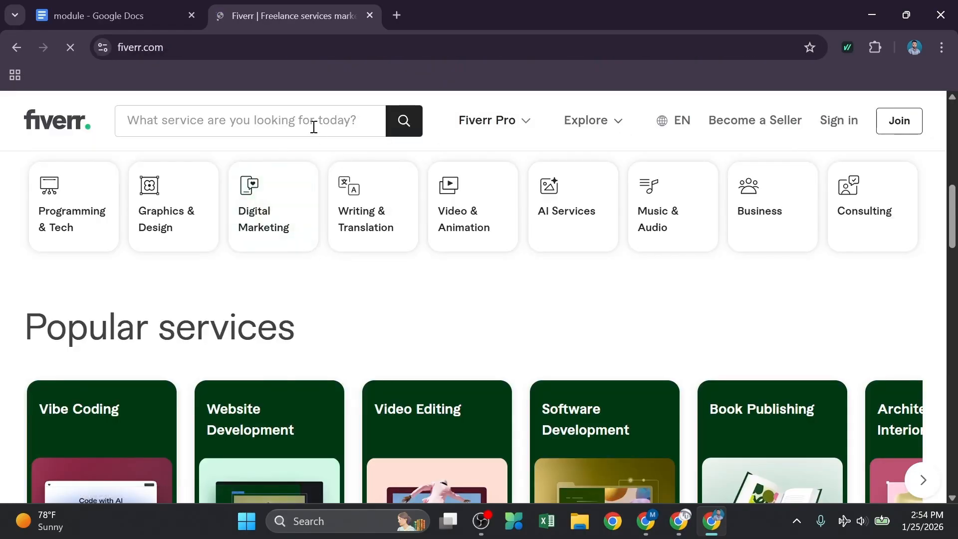
left_click(313, 126)
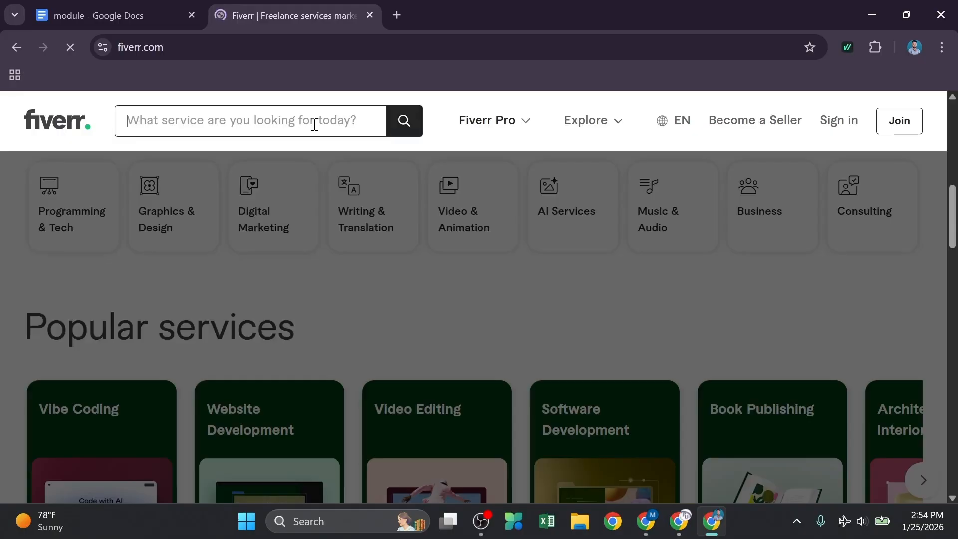
type("b2b")
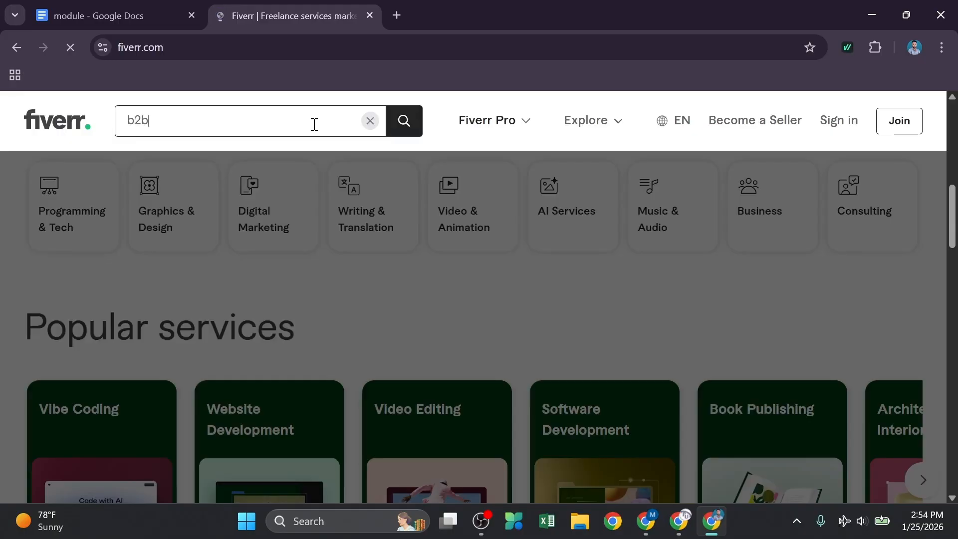
type(" lead ge")
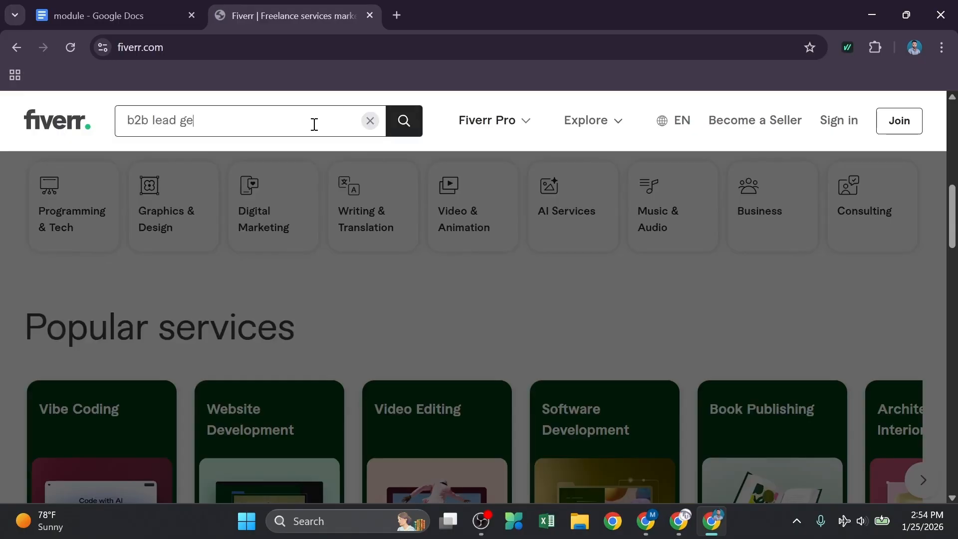
type("neration")
key("Return")
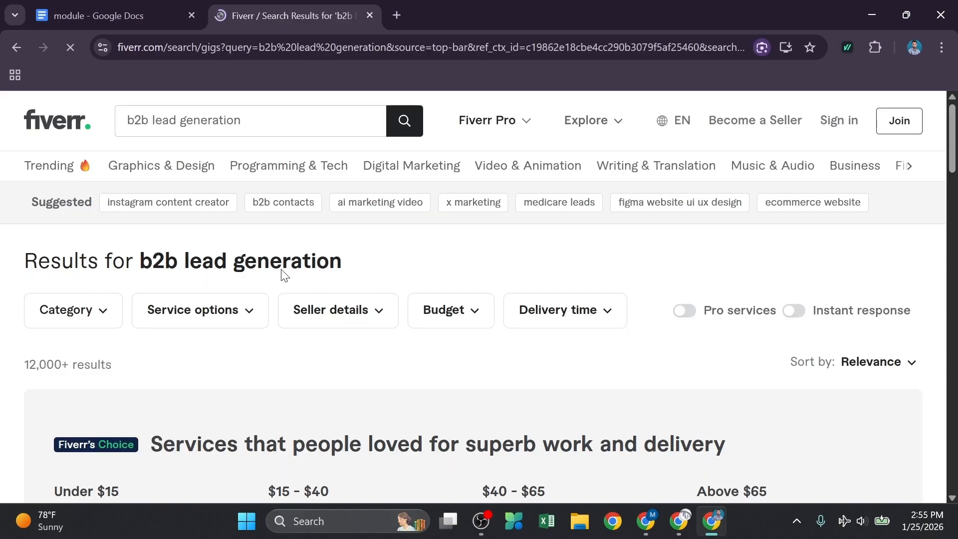
Highlight the Fiverr result count, dismiss the Google sign-in prompt and browse the lead generation gigs with their ratings and prices
left_click_drag(20, 364, 113, 367)
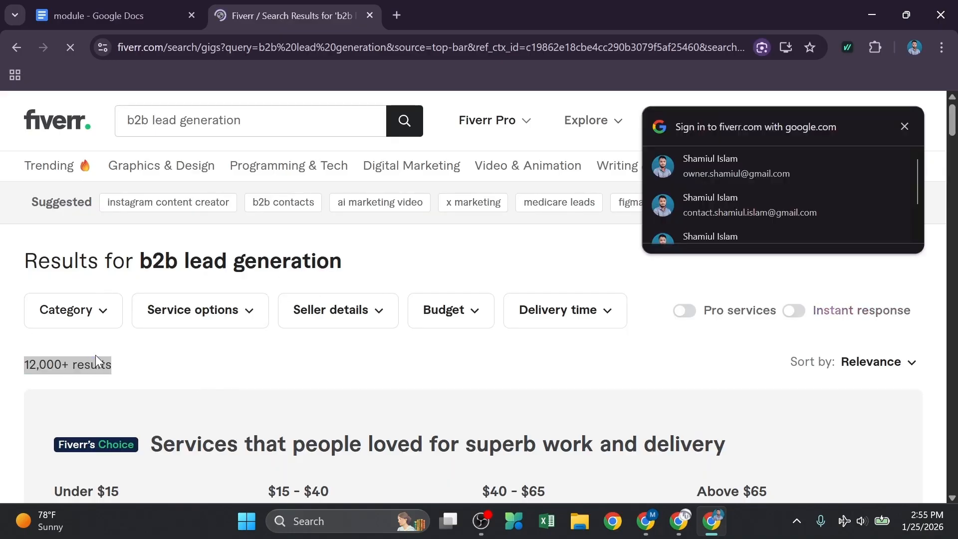
left_click(905, 126)
scroll(452, 296, "down", 5)
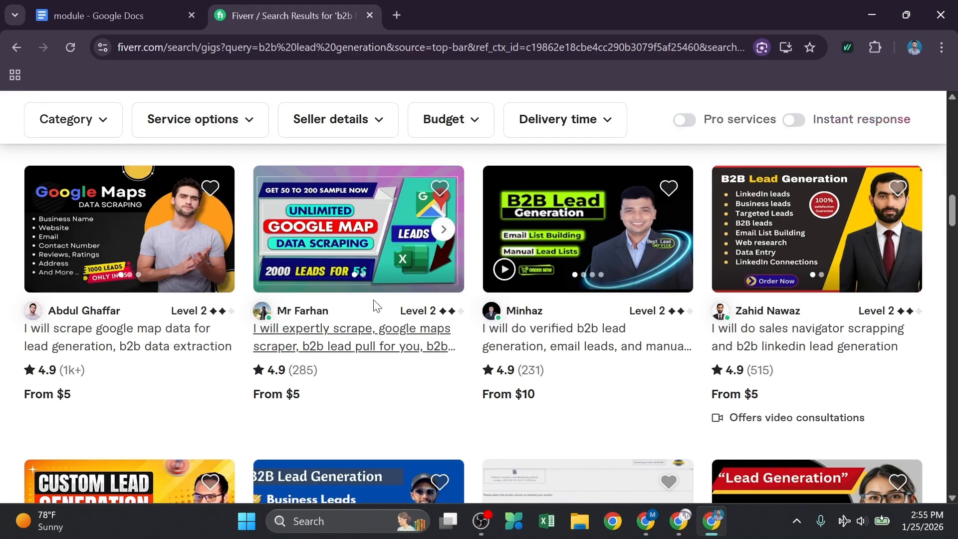
Enter "upwork" as the address query in a new browser tab without running it
left_click(397, 15)
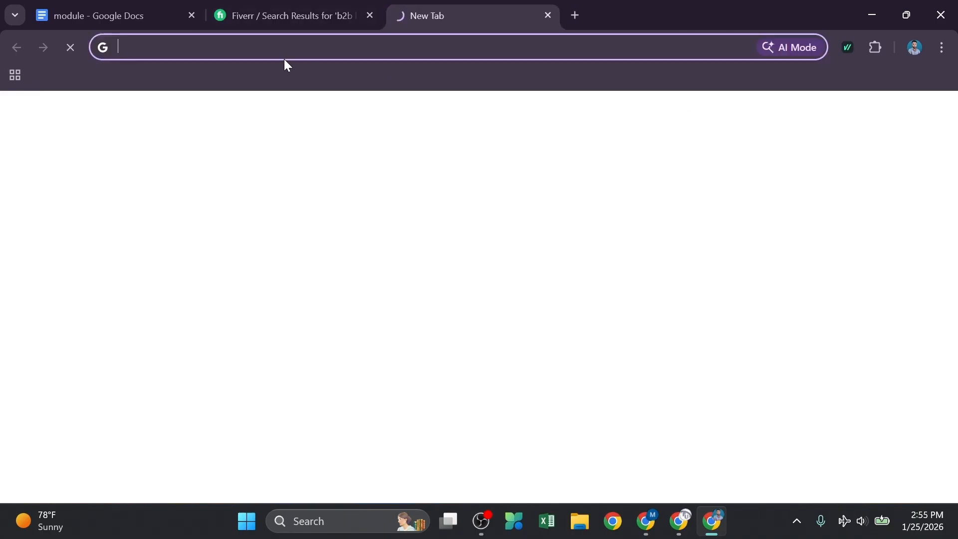
type("up")
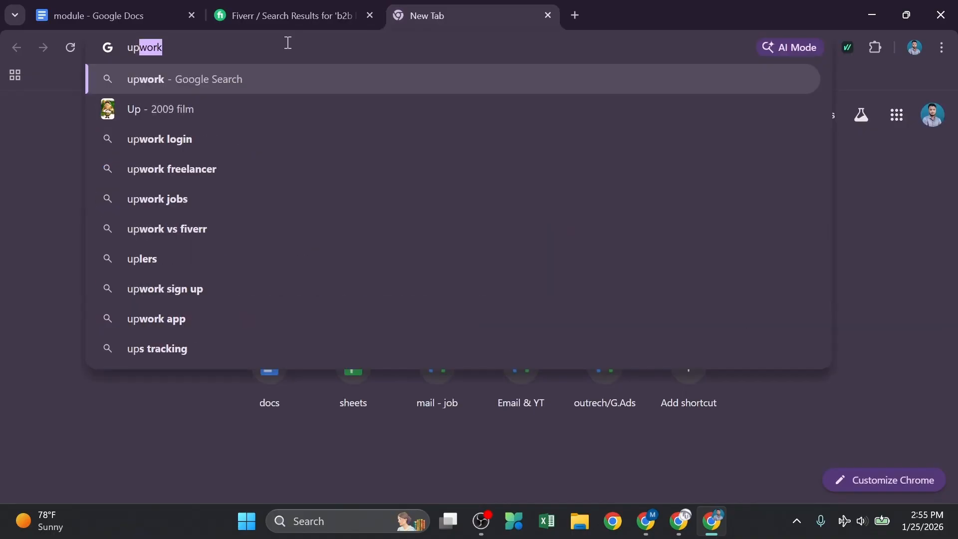
type("w")
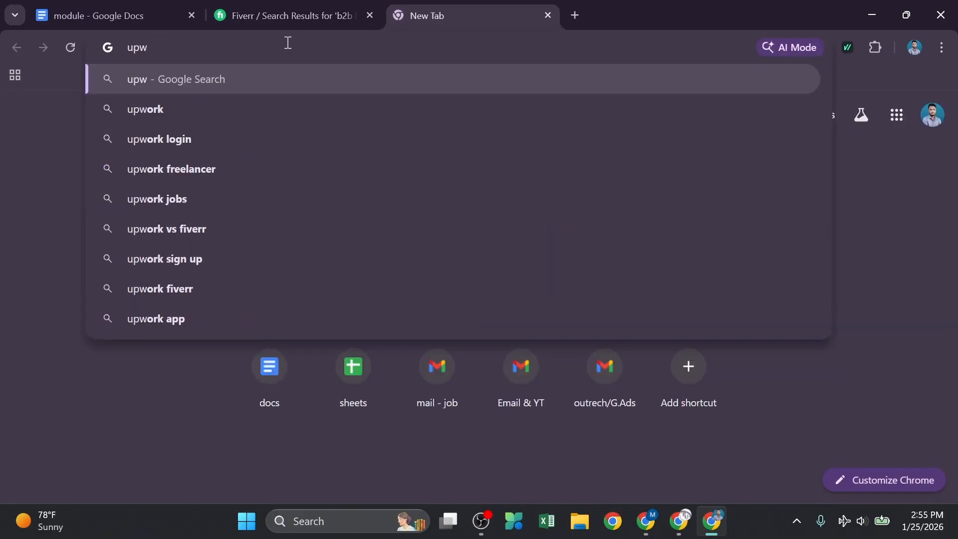
type("or")
key("BackSpace")
type("or")
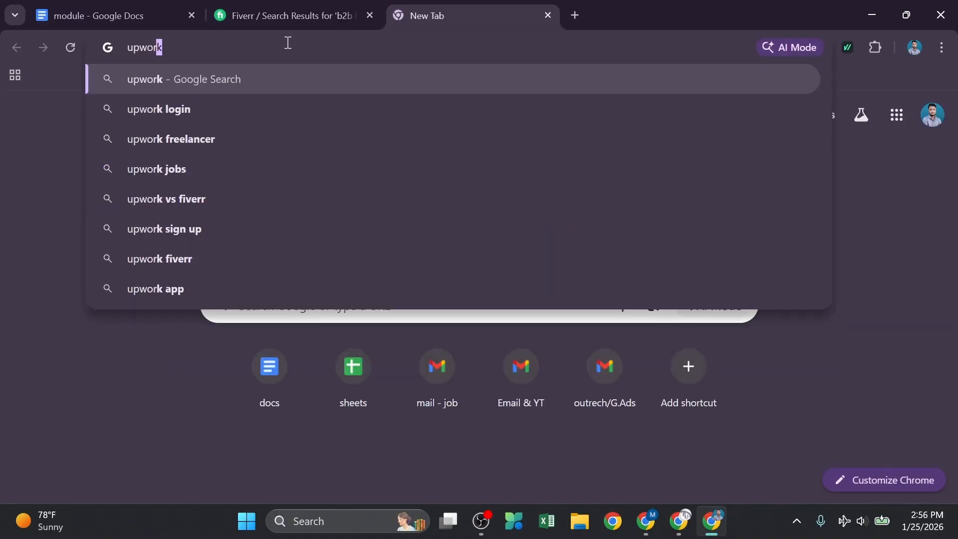
type("k")
Return to the Fiverr results and replace the search query with "email marketing"
left_click(298, 7)
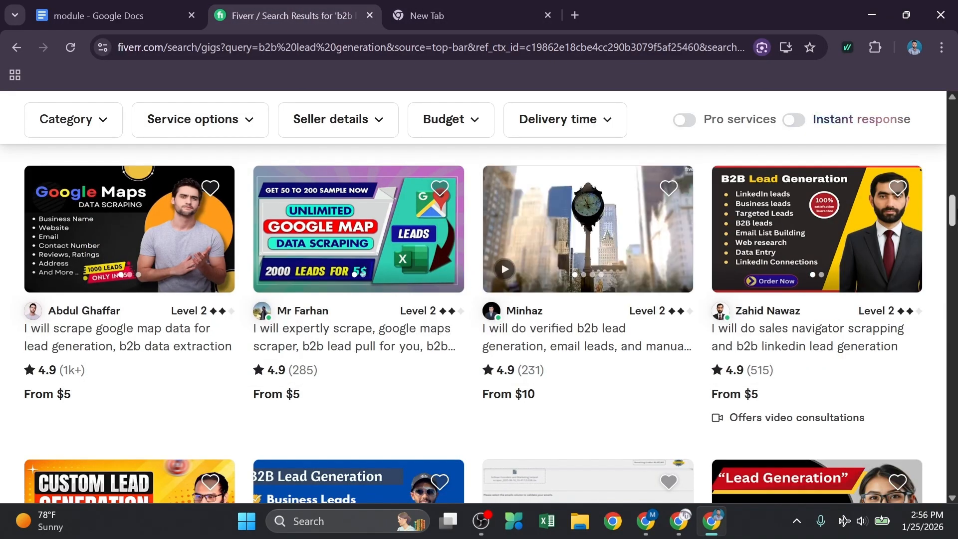
left_click_drag(952, 217, 952, 122)
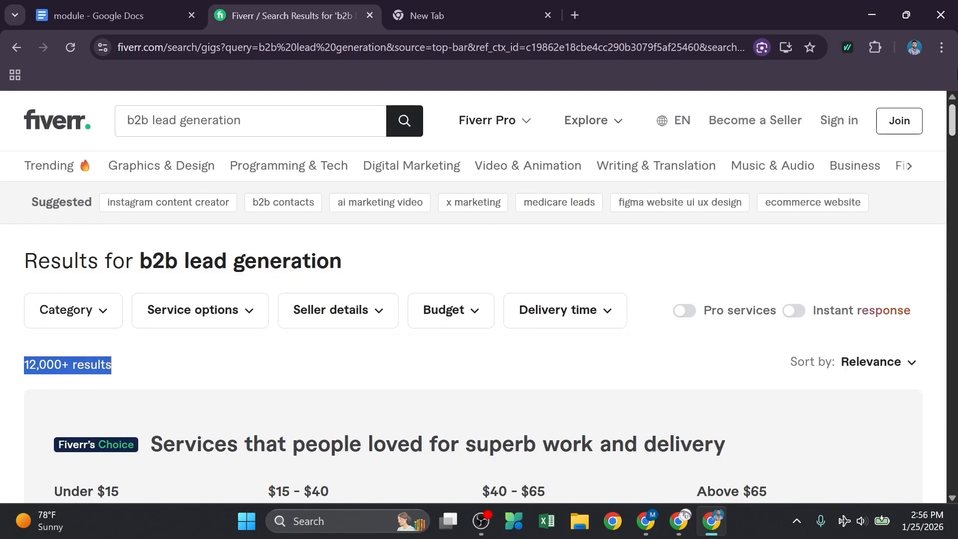
left_click(250, 118)
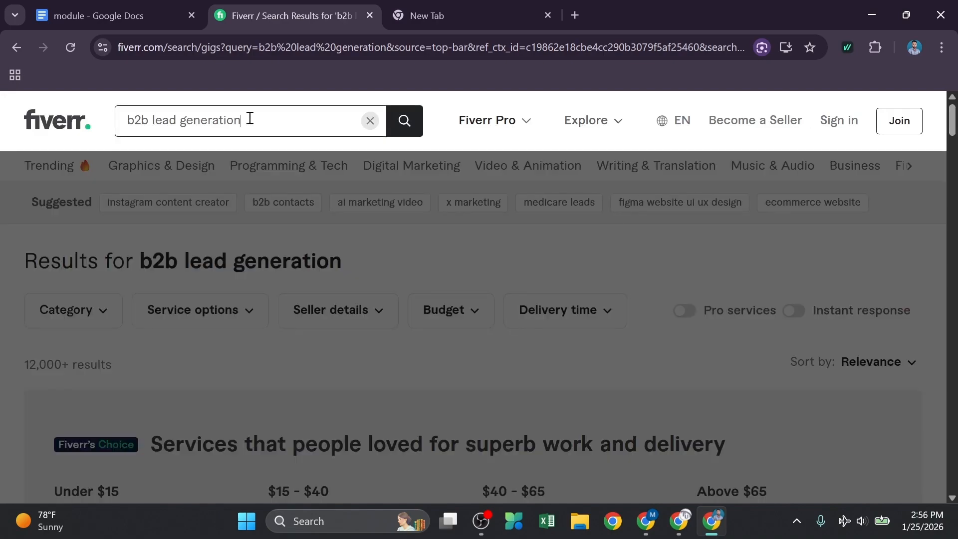
key("BackSpace")
key("BackSpace")
key("BackSpace")
key("BackSpace")
key("BackSpace")
key("BackSpace")
key("BackSpace")
key("BackSpace")
key("BackSpace")
key("BackSpace")
key("BackSpace")
key("BackSpace")
key("BackSpace")
key("BackSpace")
key("BackSpace")
key("BackSpace")
key("BackSpace")
key("BackSpace")
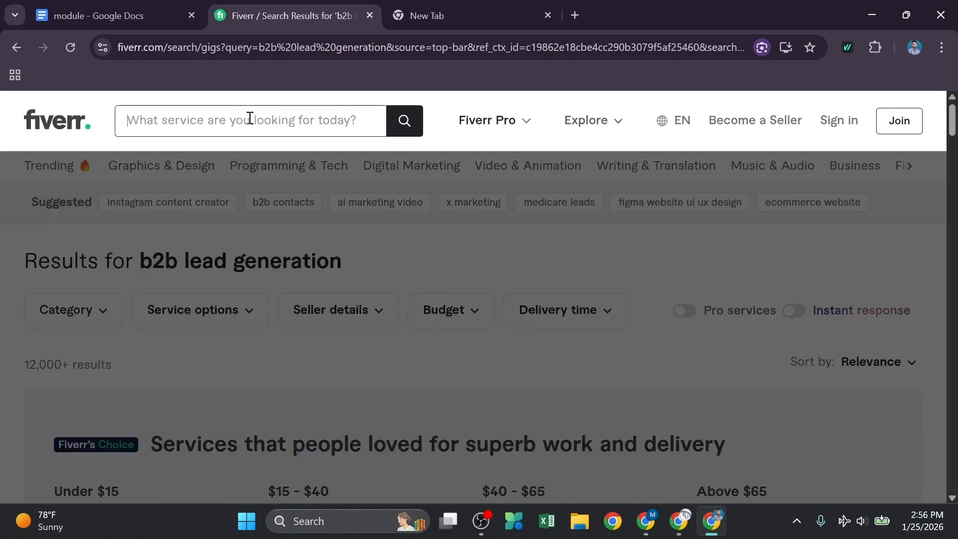
type("email marketing")
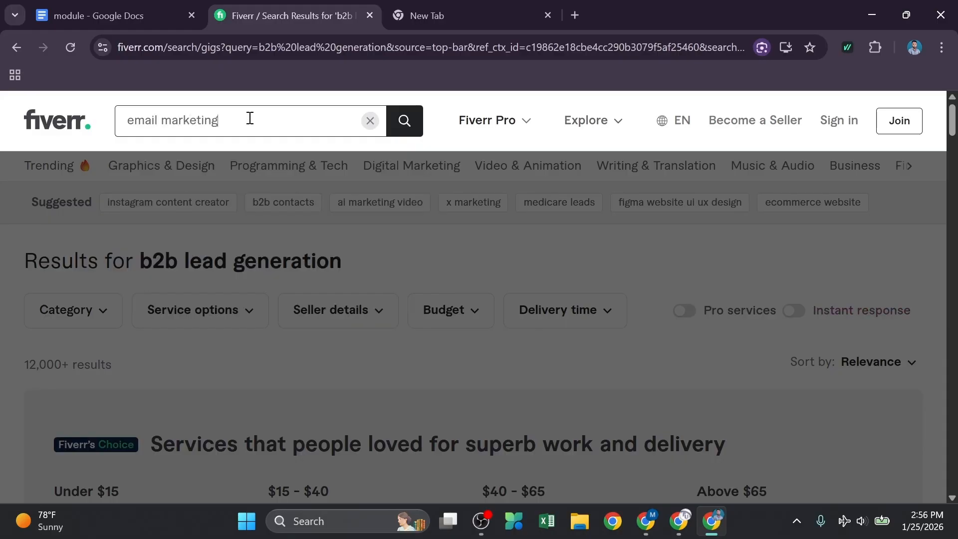
key("Return")
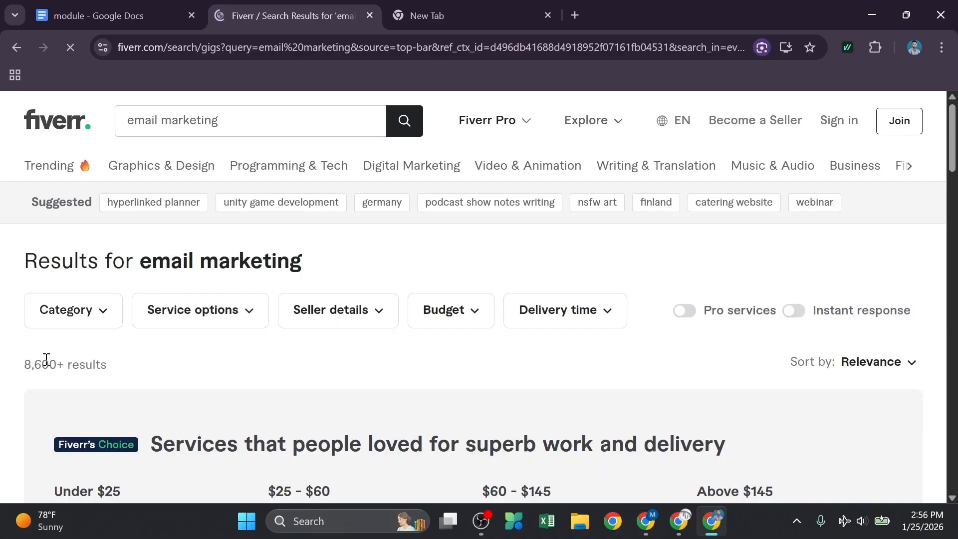
Highlight the result count for email marketing and browse the listed gigs with their ratings and prices
left_click_drag(98, 368, 135, 374)
scroll(133, 372, "down", 1)
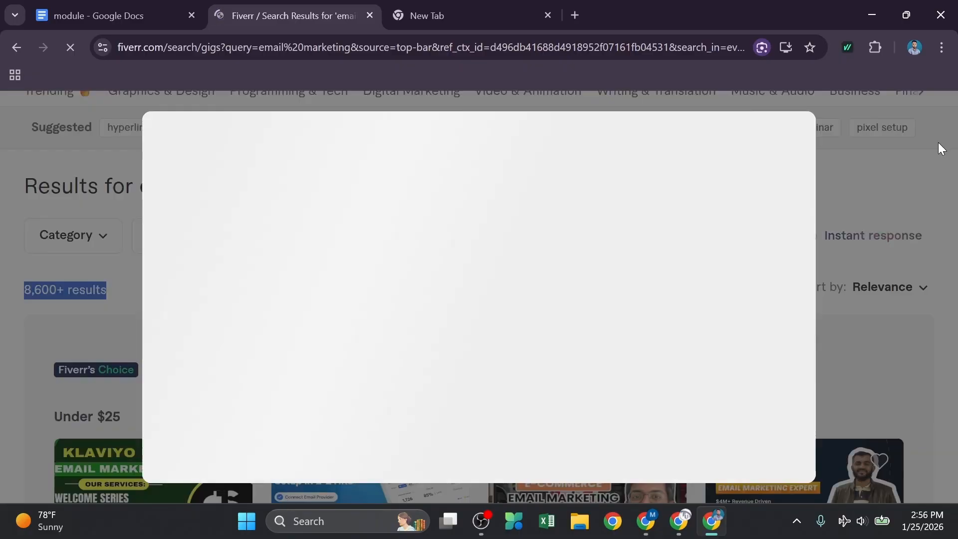
scroll(335, 372, "down", 8)
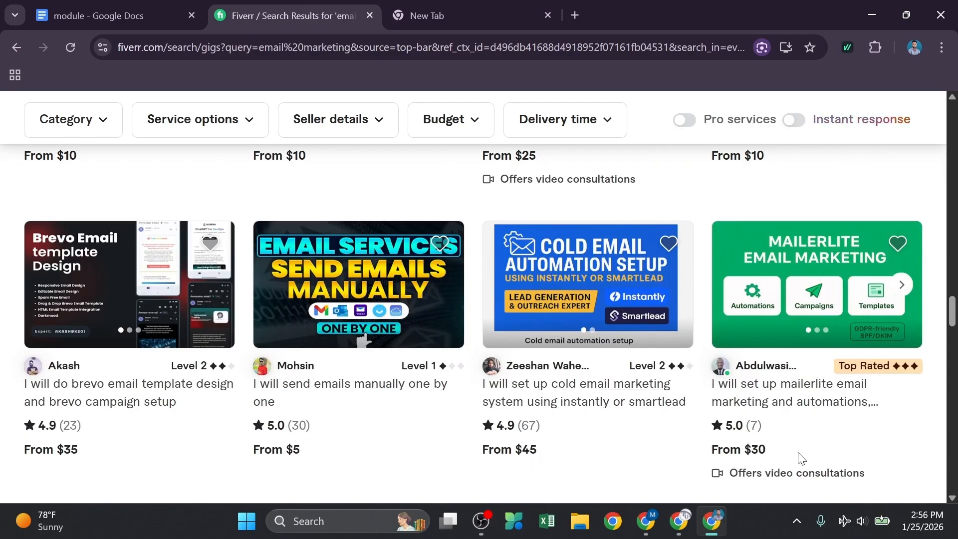
Open the MailerLite email marketing gig, compare its Basic, Standard and Premium packages, and return to the Fiverr search results
left_click(784, 387)
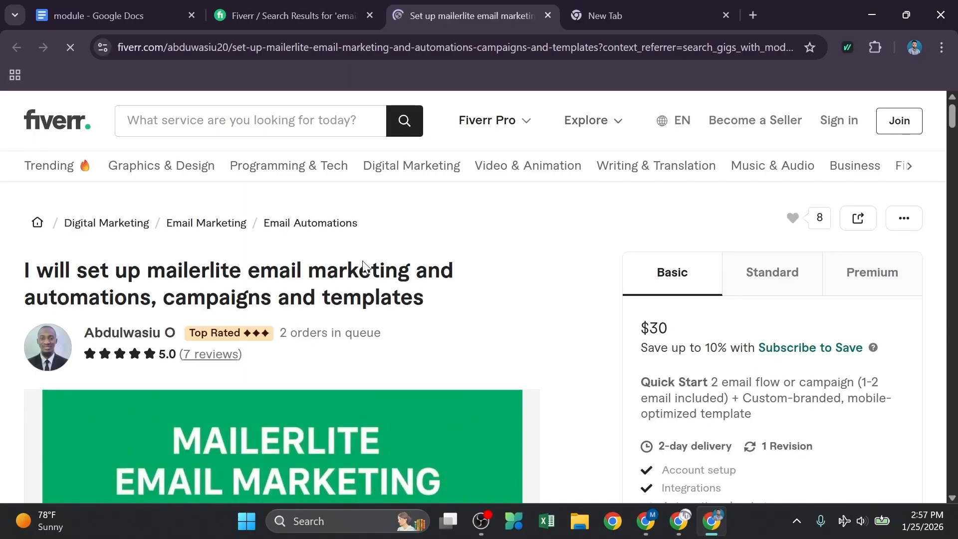
scroll(719, 287, "down", 1)
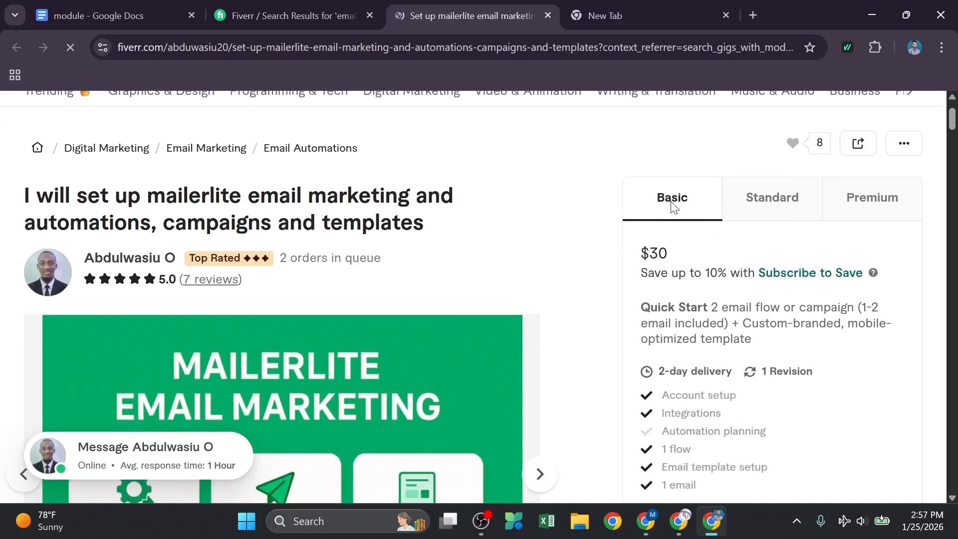
left_click_drag(683, 244, 650, 253)
scroll(692, 285, "down", 2)
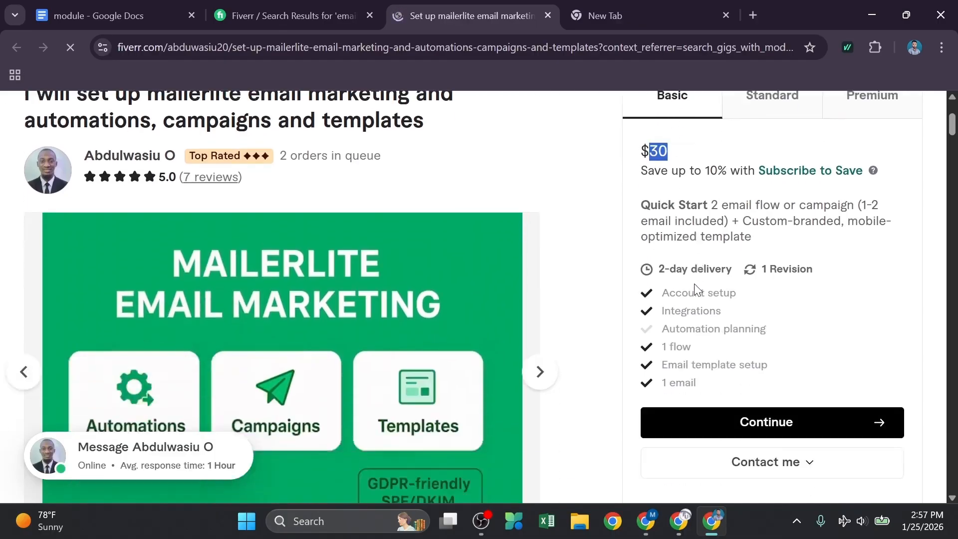
scroll(698, 314, "up", 2)
left_click(791, 196)
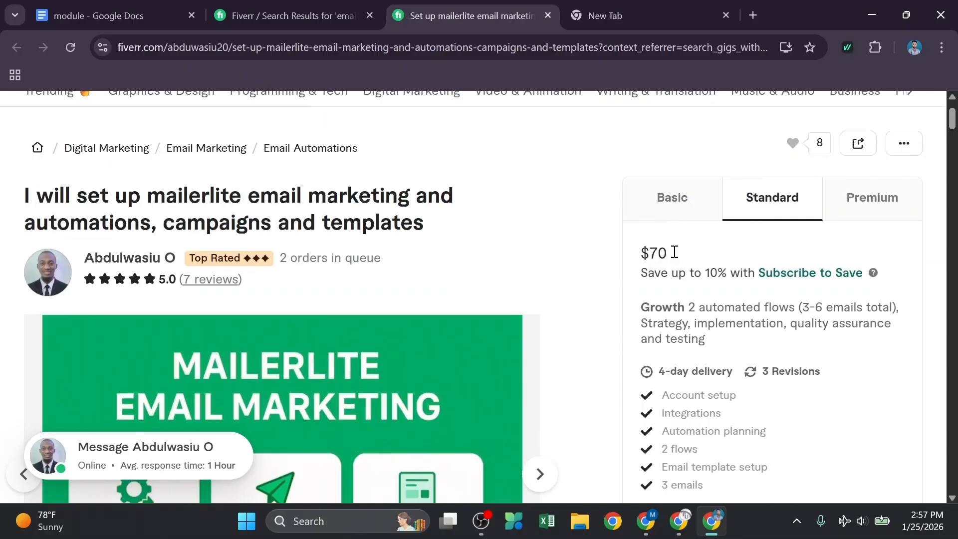
left_click(882, 199)
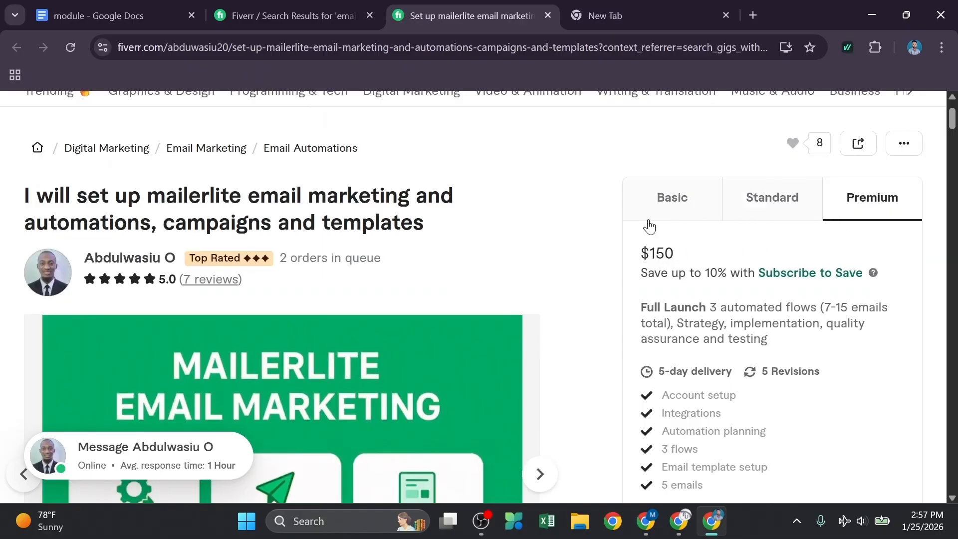
scroll(679, 323, "up", 2)
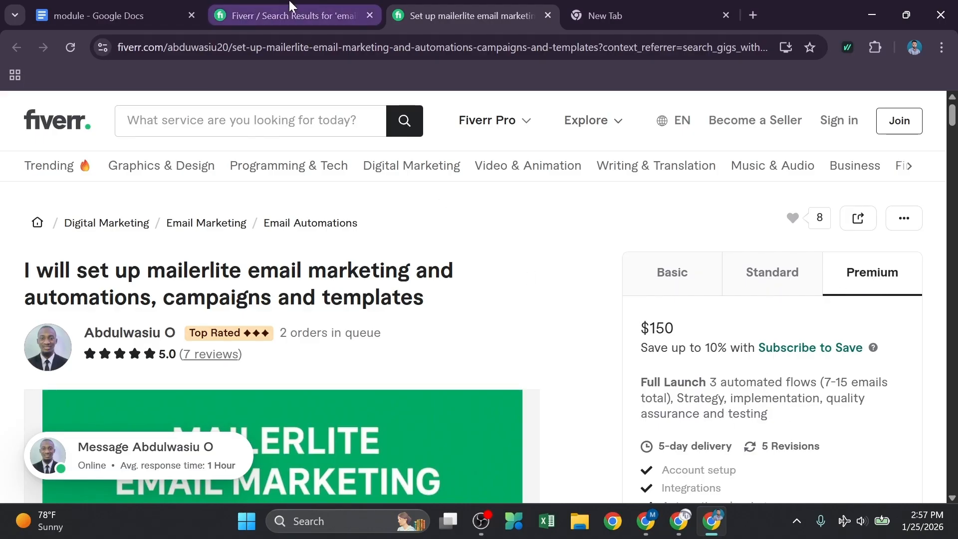
left_click(273, 2)
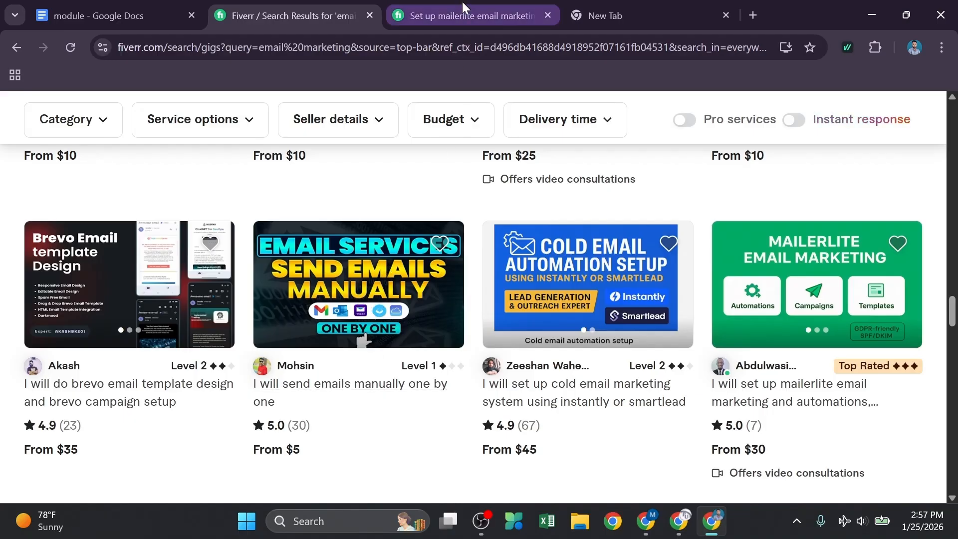
Search Google for "upwork lead genration" in the new tab and open Upwork's Lead Generation Services & Solutions page
left_click(605, 16)
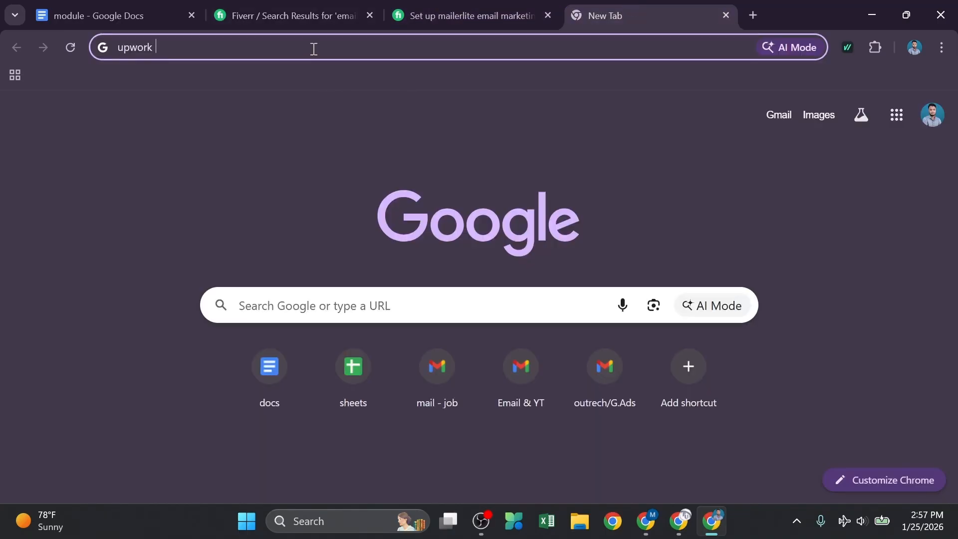
type("lead g")
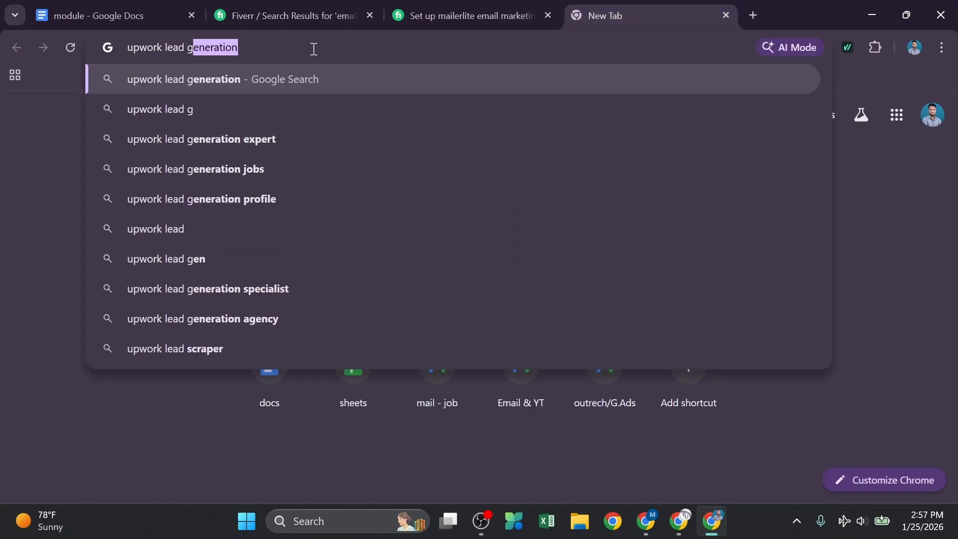
type("enration")
key("Return")
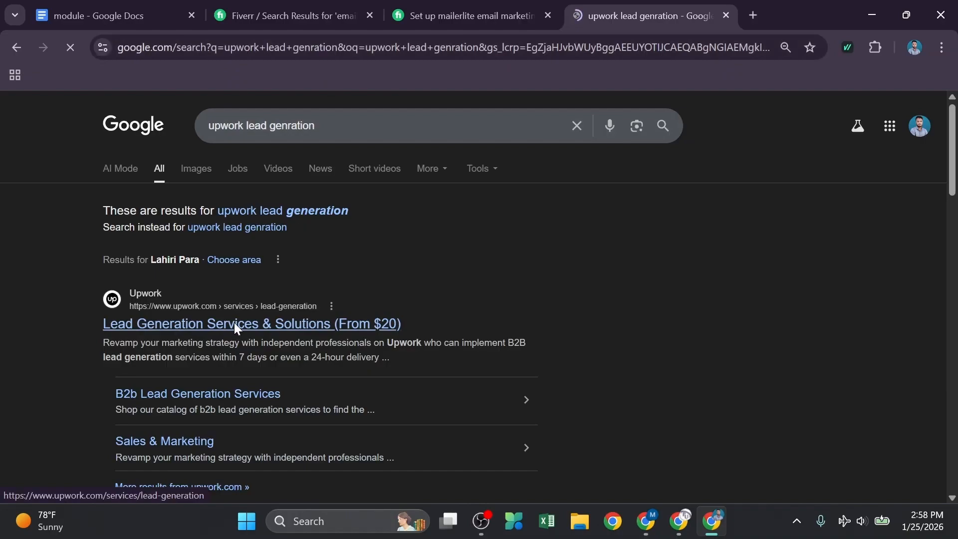
left_click(237, 328)
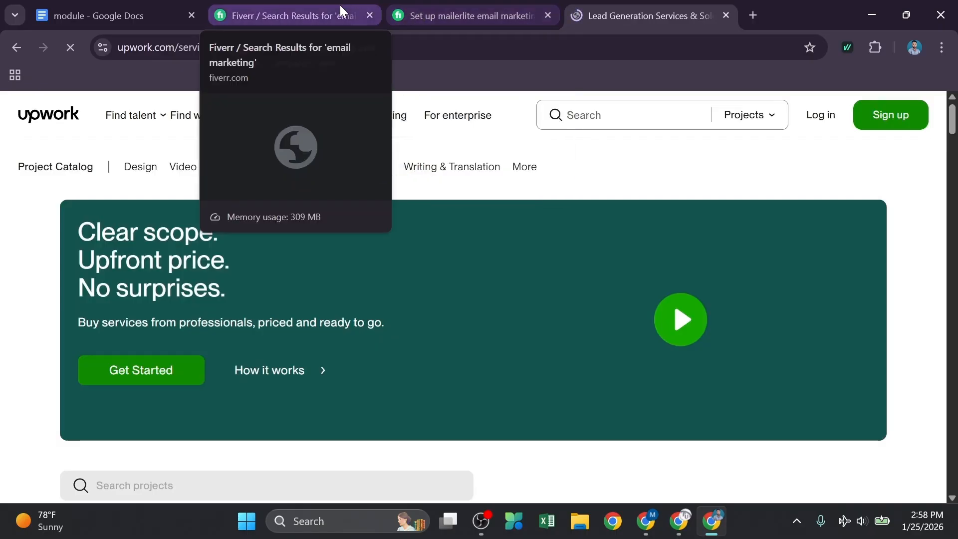
View the search category choices on Upwork and dismiss the data tracking notice
left_click(589, 112)
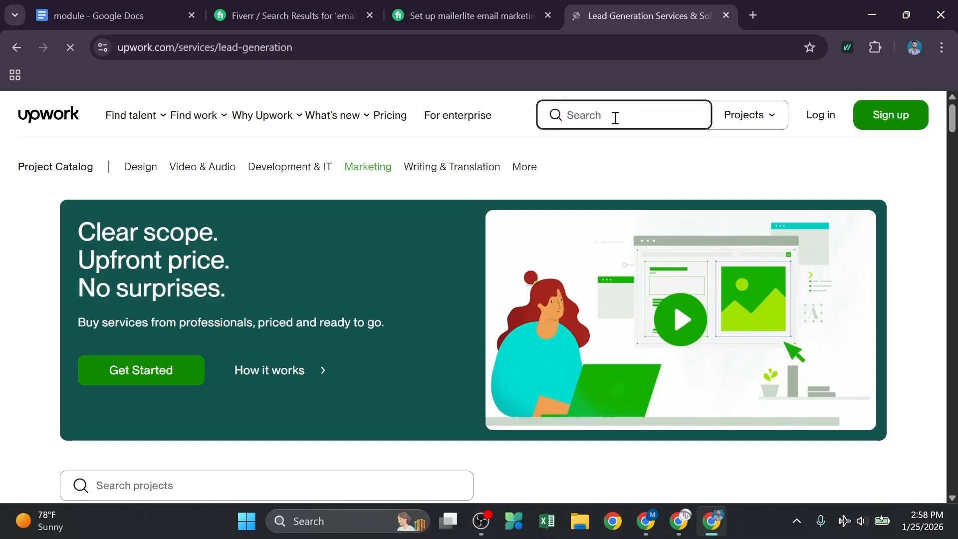
left_click(766, 120)
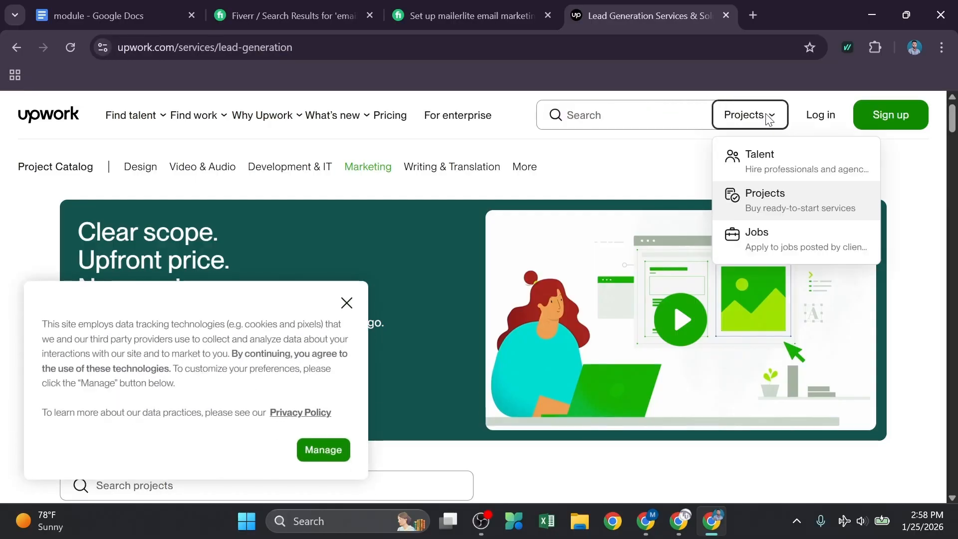
left_click(633, 117)
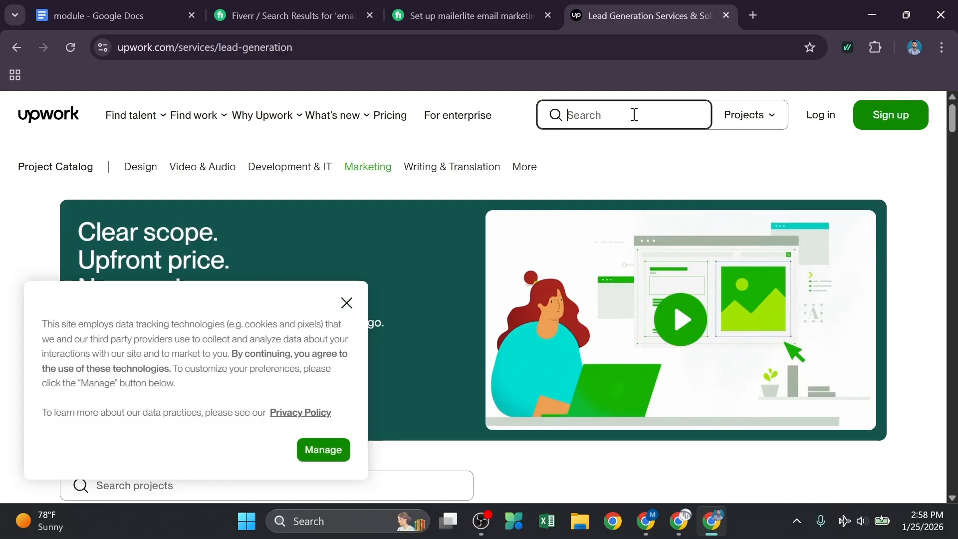
left_click(346, 302)
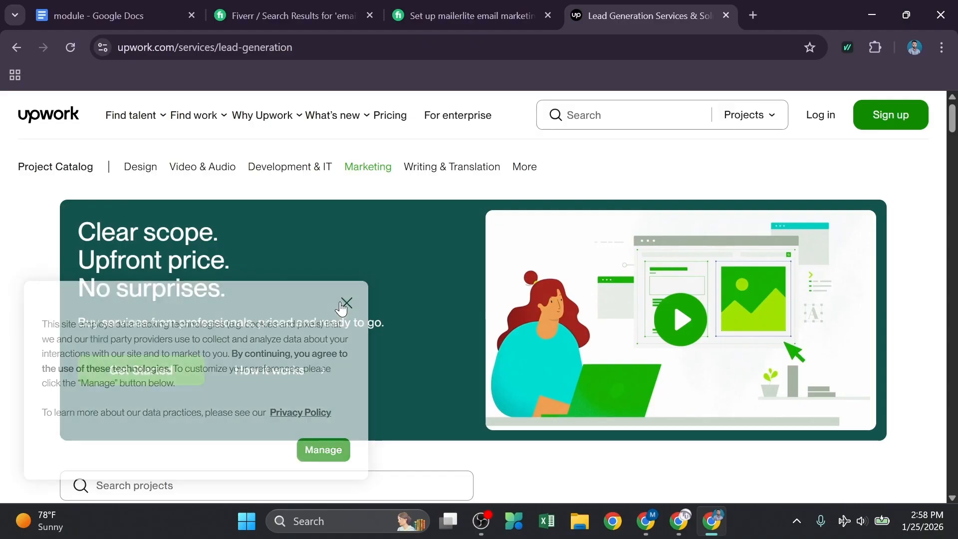
Browse the lead generation projects in Upwork's catalog, examining the project count, prices, delivery times and ratings
scroll(328, 282, "down", 5)
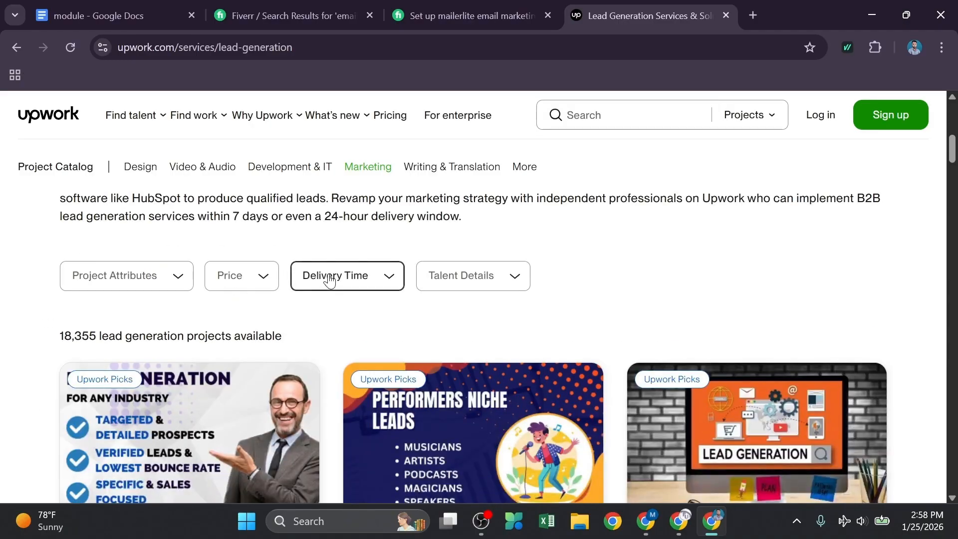
scroll(329, 280, "down", 1)
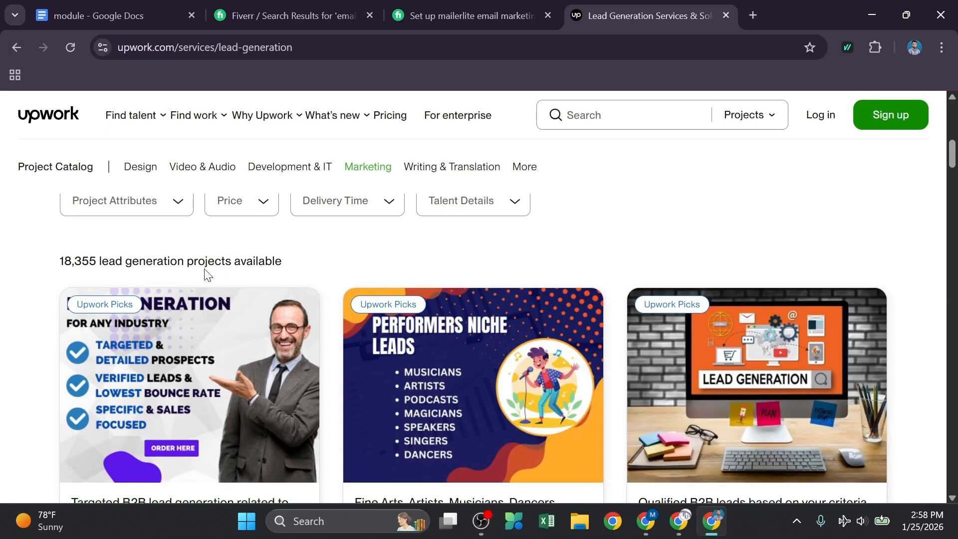
scroll(205, 271, "down", 1)
scroll(139, 474, "down", 1)
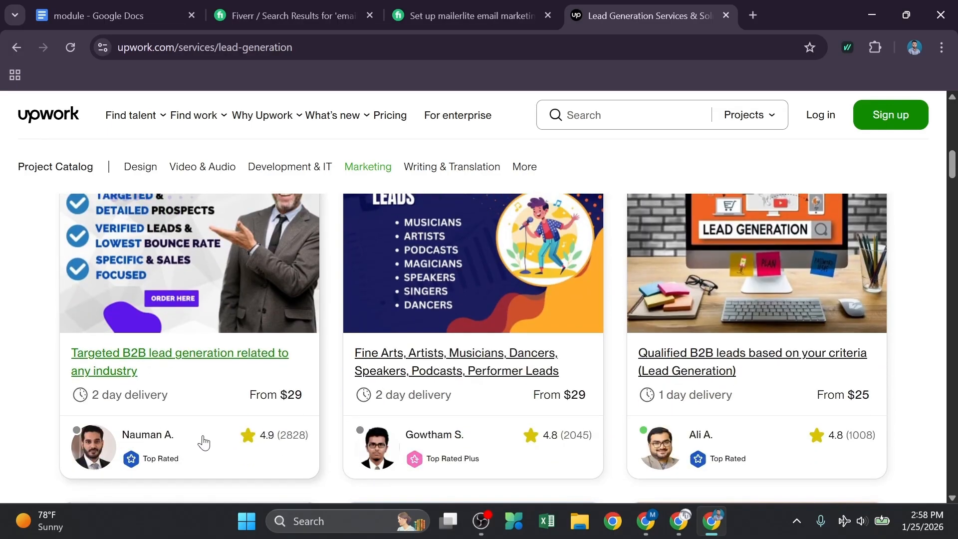
scroll(568, 421, "up", 2)
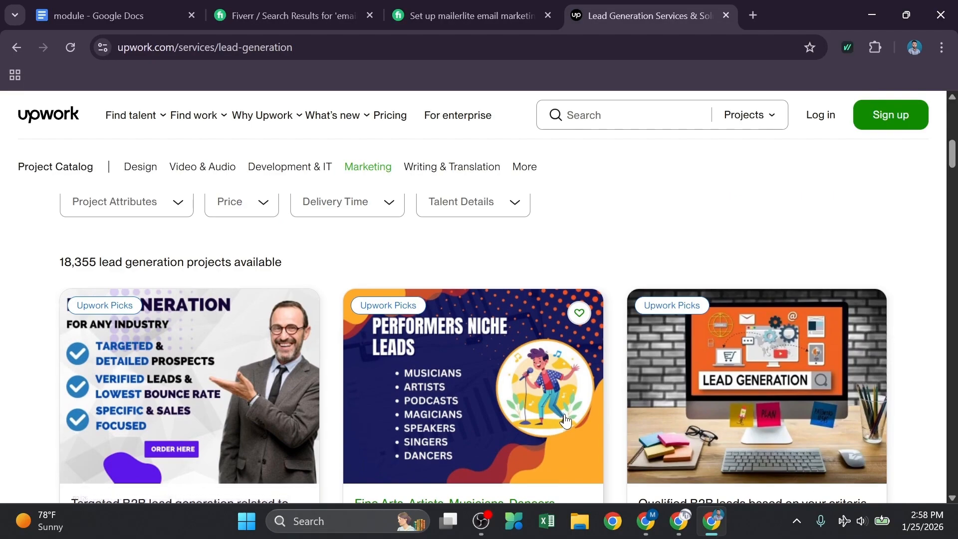
Switch the Upwork search category to Jobs and search for "lead generation"
scroll(565, 422, "up", 5)
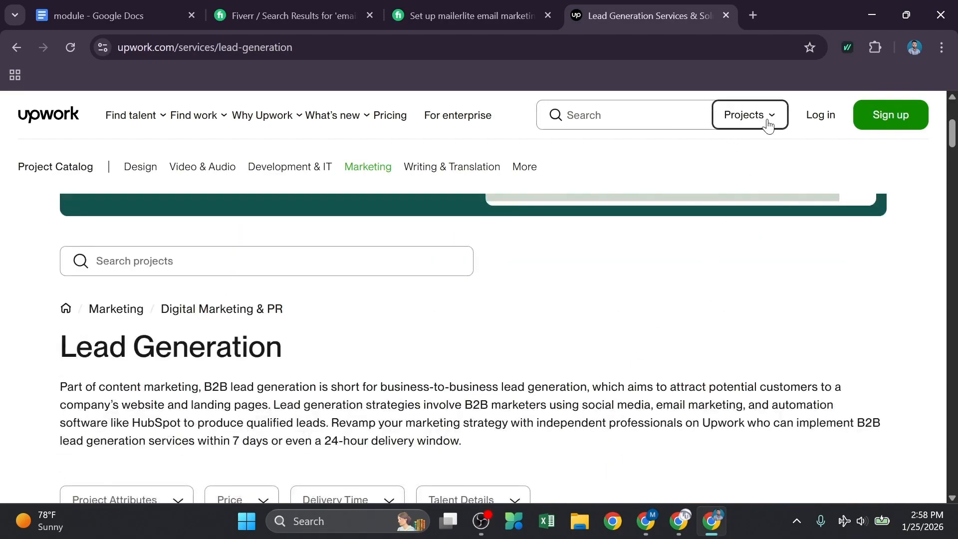
left_click(768, 125)
left_click(755, 234)
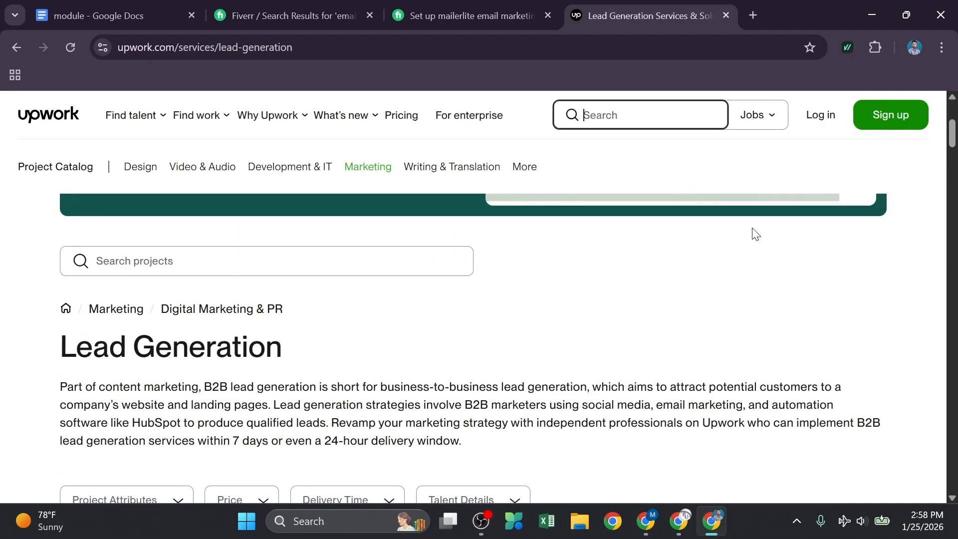
left_click(608, 115)
type("le")
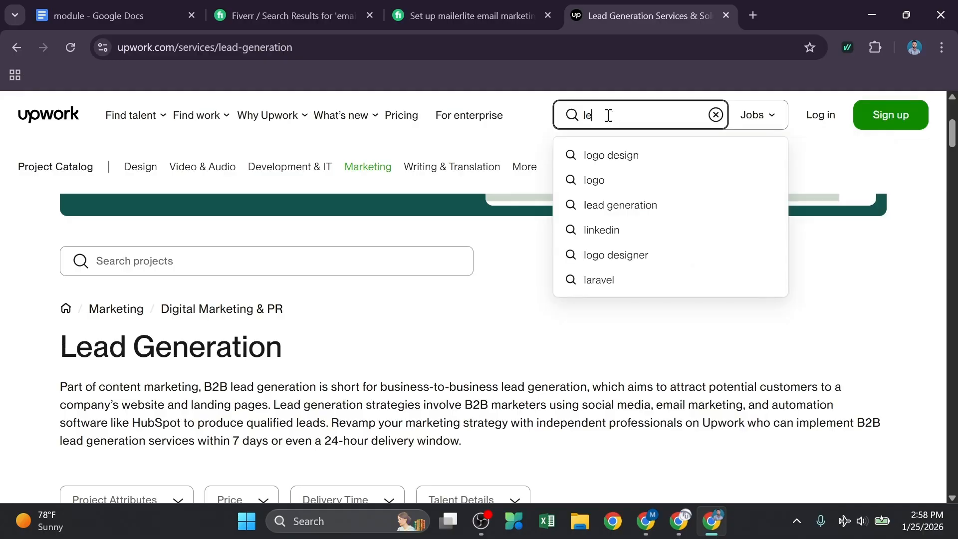
type("ad")
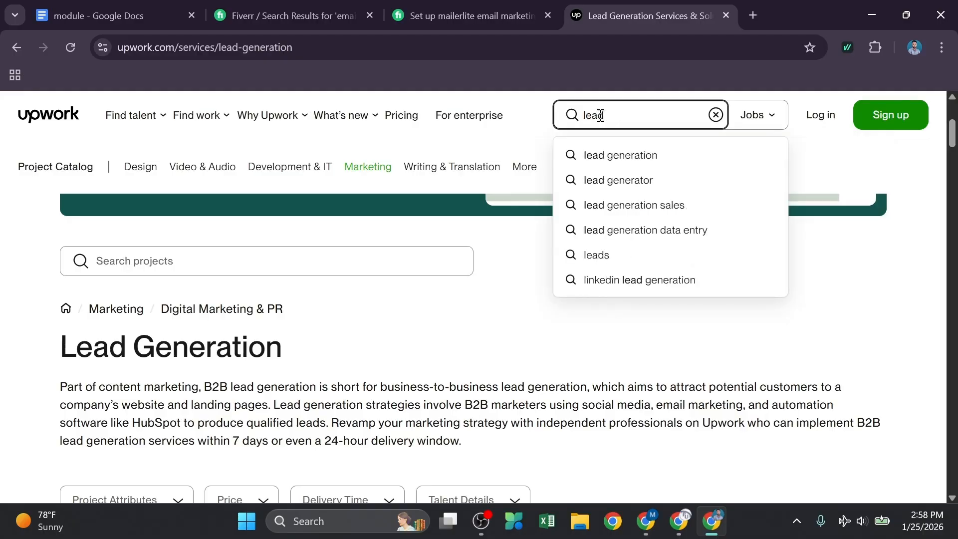
left_click(660, 159)
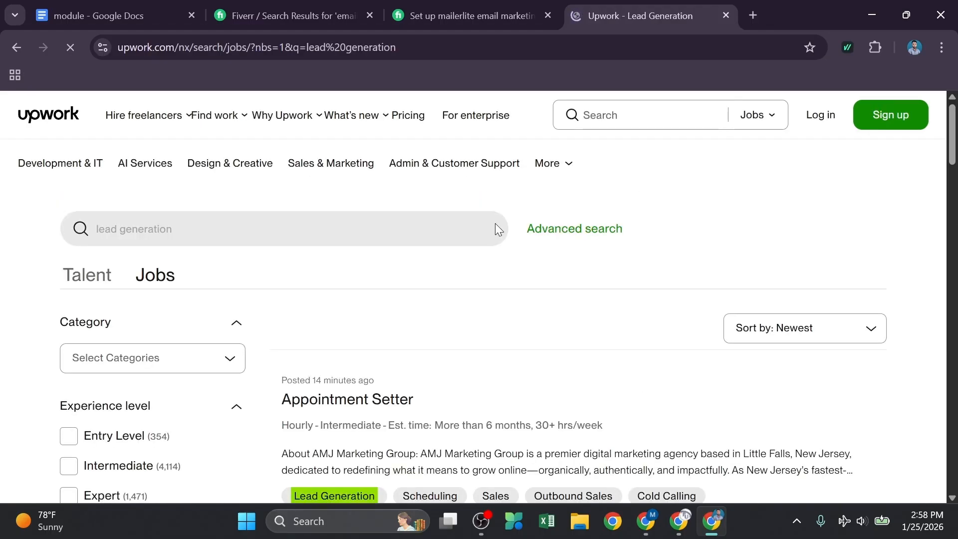
Browse the lead generation job posts on Upwork, examining their titles, posting times, hourly rates and required skills
scroll(495, 223, "down", 3)
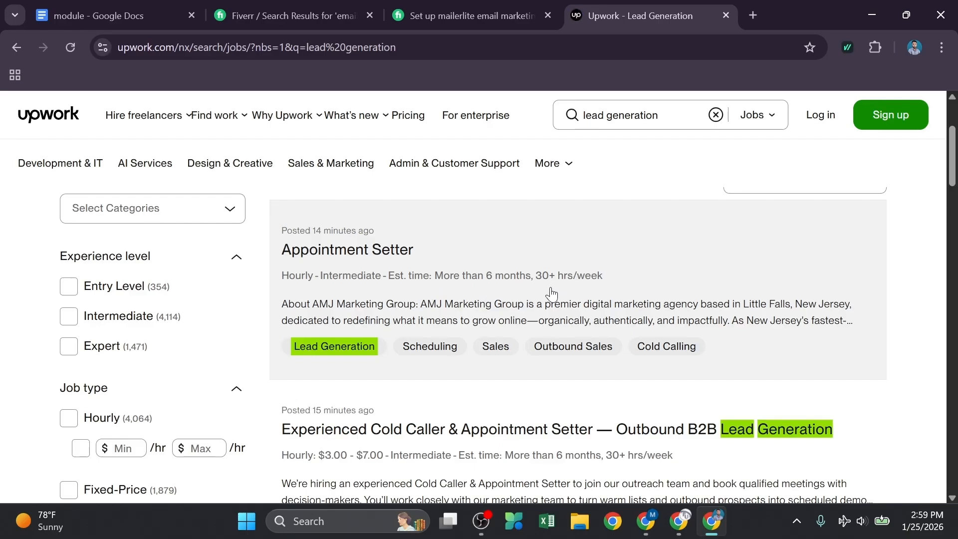
scroll(445, 276, "down", 1)
scroll(446, 276, "down", 1)
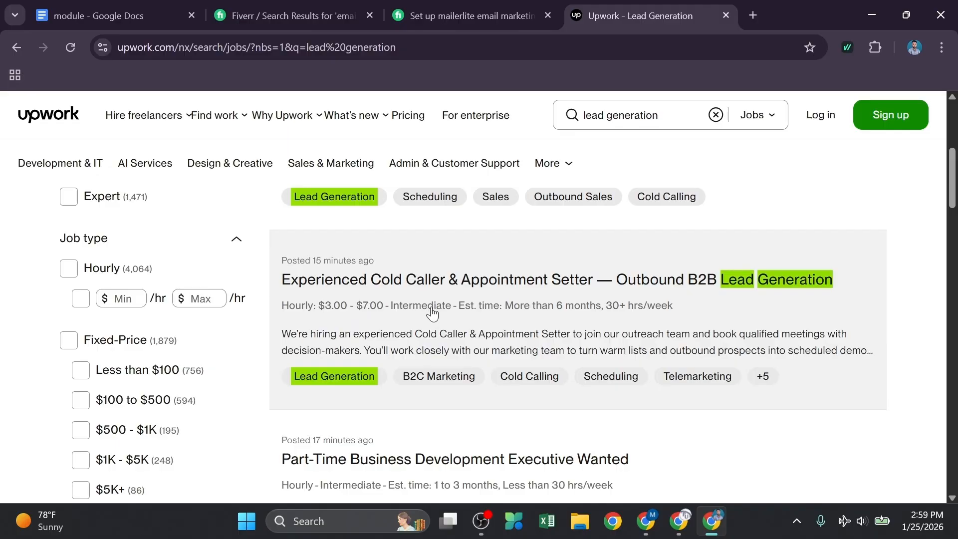
scroll(432, 312, "down", 9)
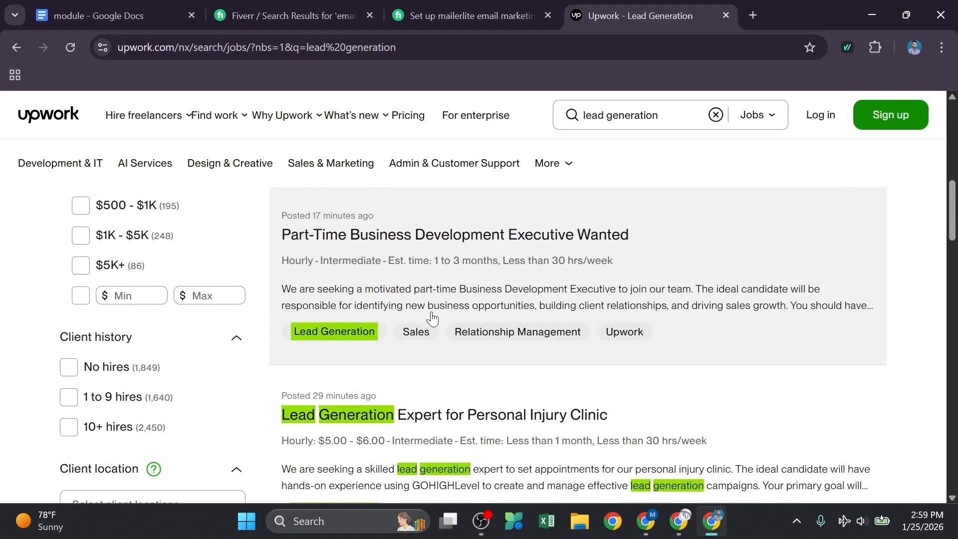
Finish reviewing the Upwork lead generation job posts and clear the search term in the site header
scroll(434, 318, "down", 7)
scroll(466, 328, "up", 14)
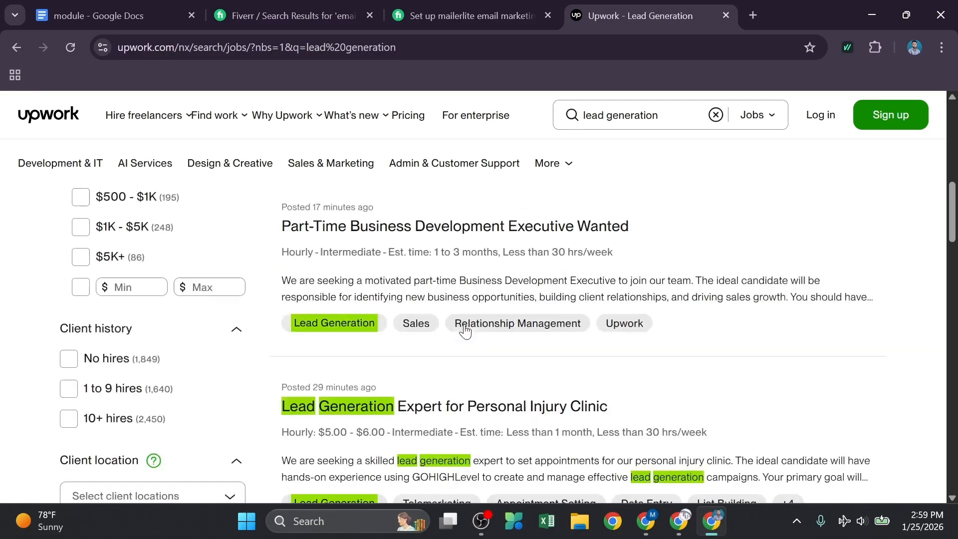
scroll(458, 344, "up", 10)
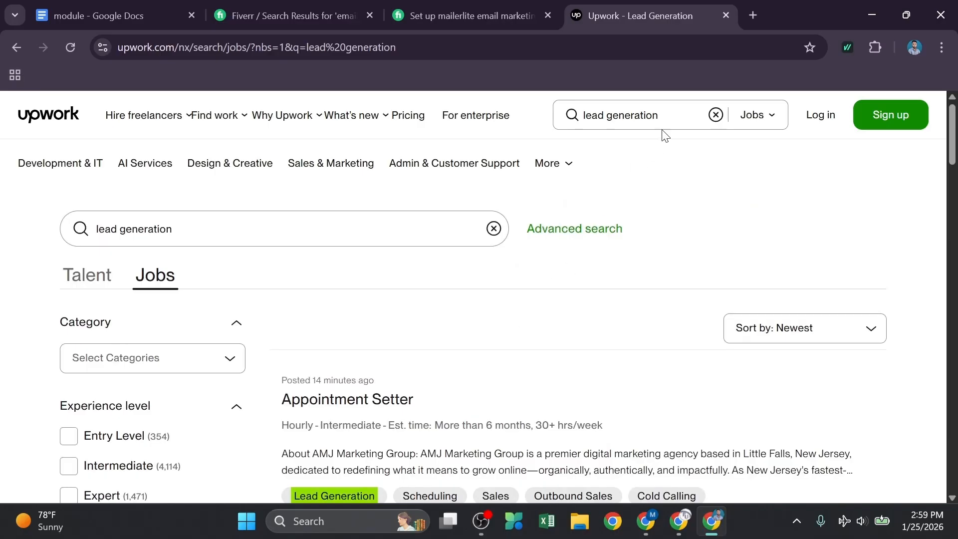
left_click(651, 119)
left_click_drag(651, 118, 572, 133)
key("BackSpace")
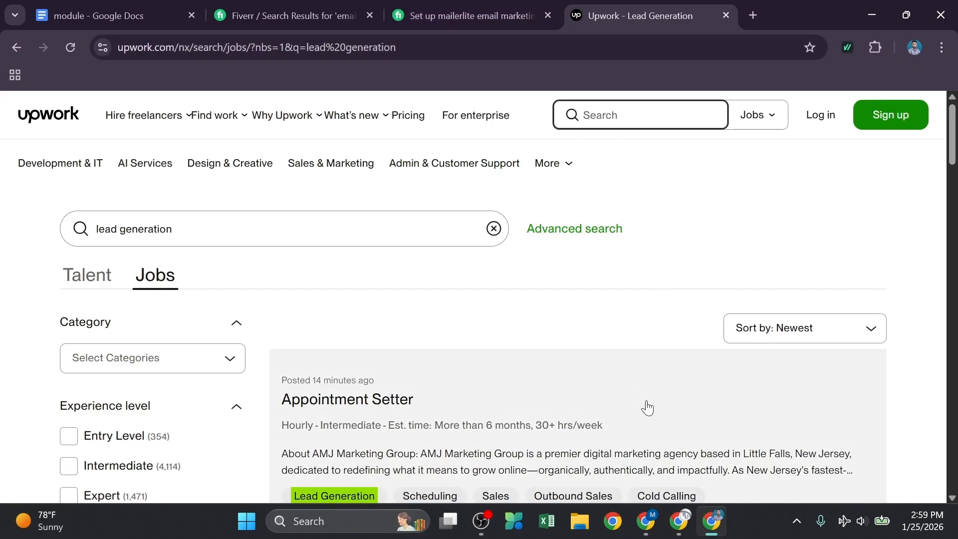
Switch to the Jooble job site and replace the position search term with "lead generation"
left_click(680, 524)
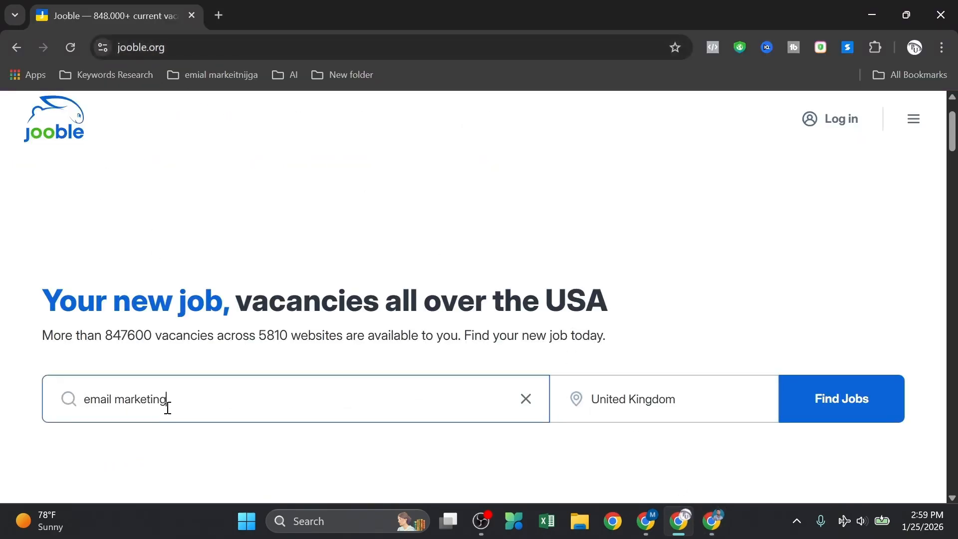
left_click_drag(168, 408, 79, 404)
key("BackSpace")
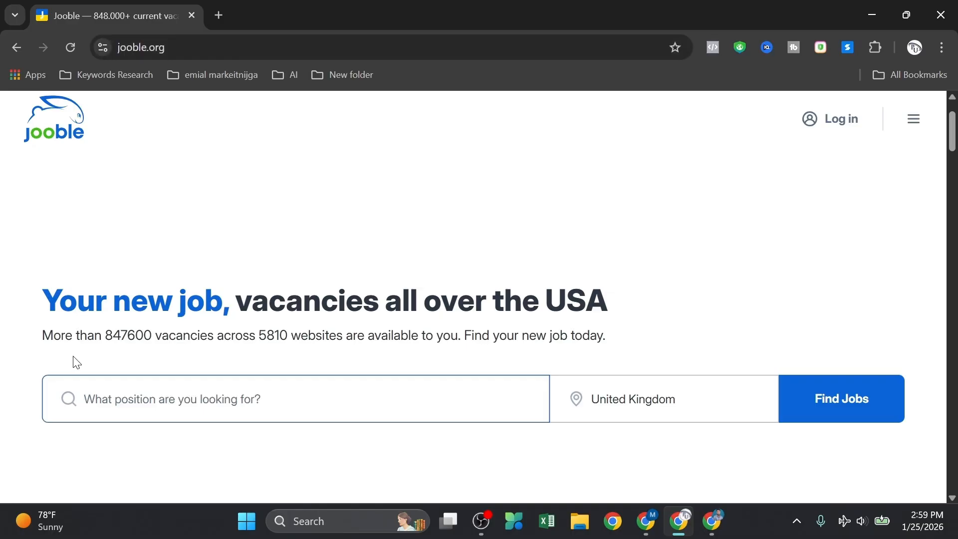
type("lead ")
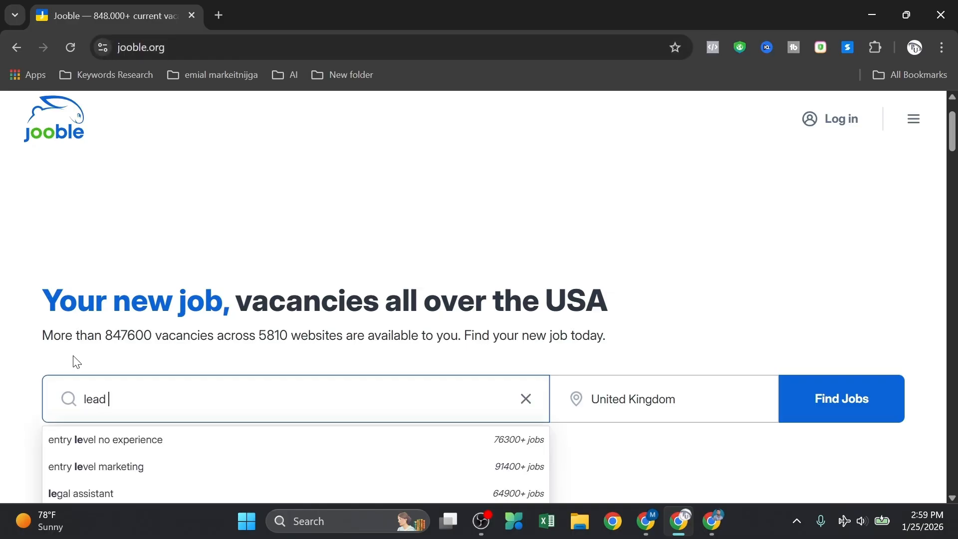
type("fe")
key("BackSpace")
key("BackSpace")
key("BackSpace")
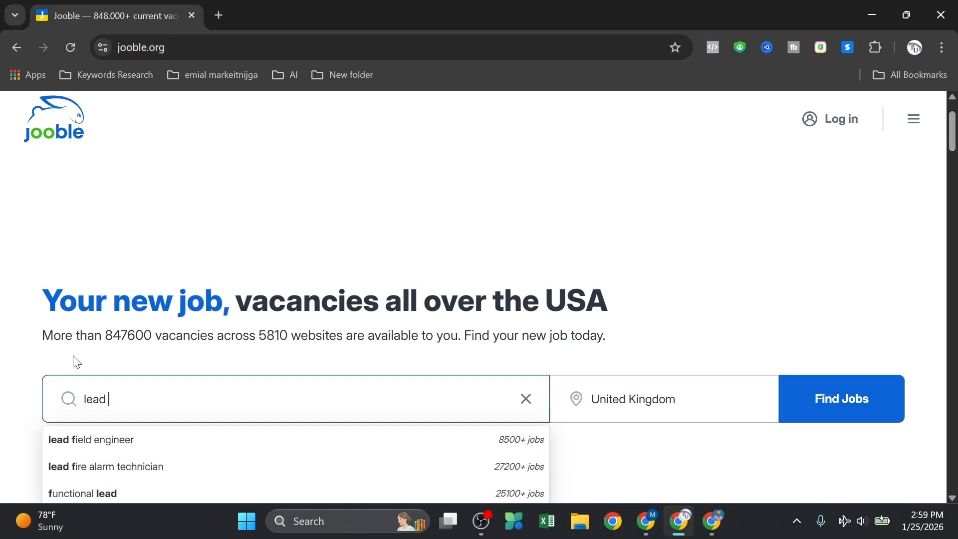
type("generation")
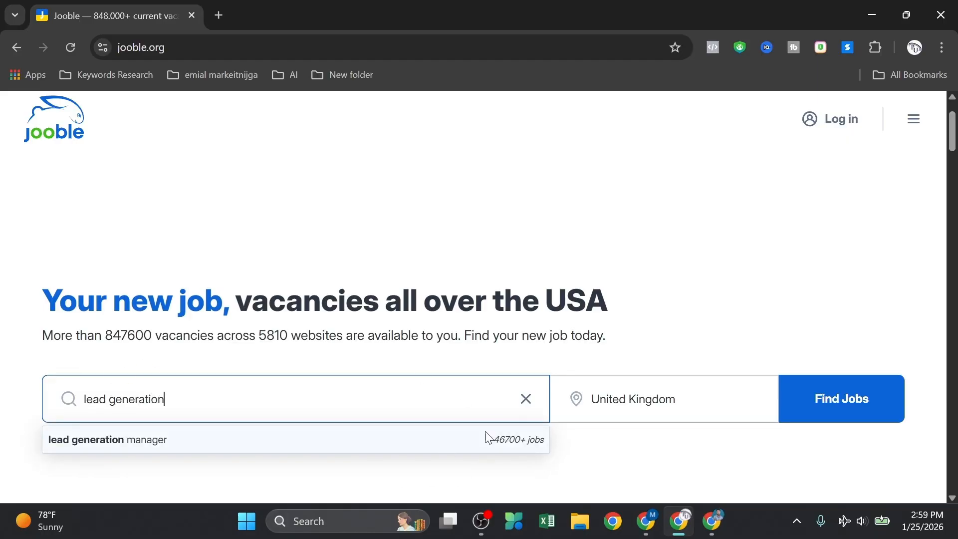
Set the Jooble job location to United Kingdom and run the search
left_click(624, 405)
left_click_drag(675, 408, 596, 421)
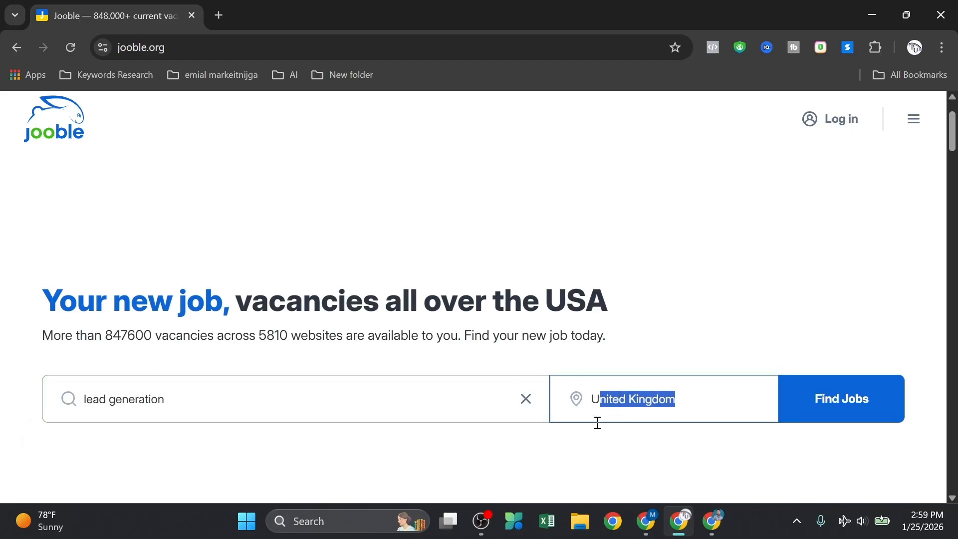
key("BackSpace")
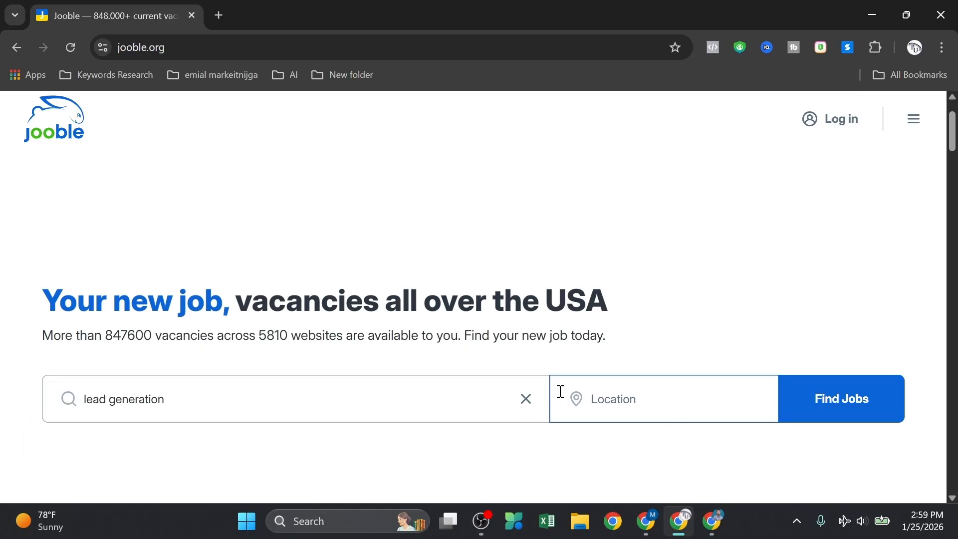
type("united")
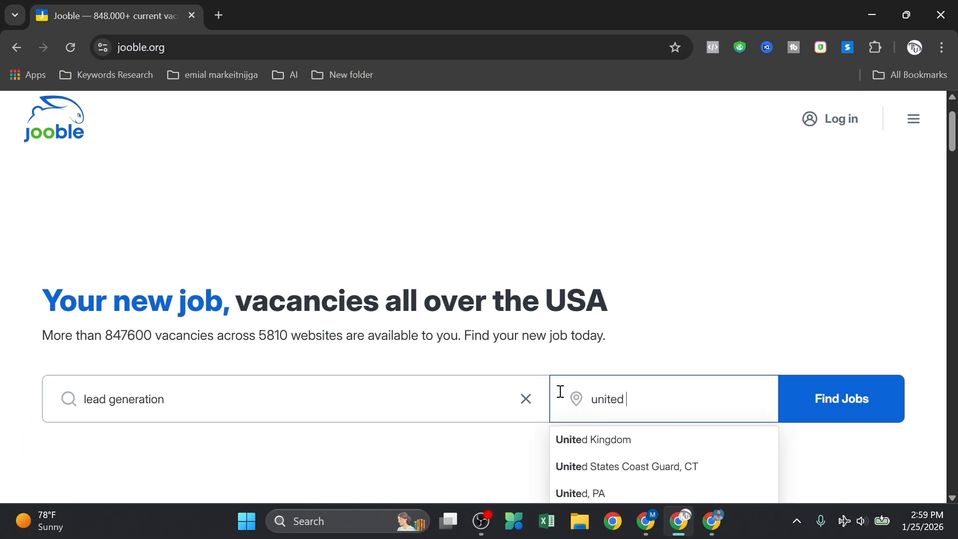
left_click(620, 446)
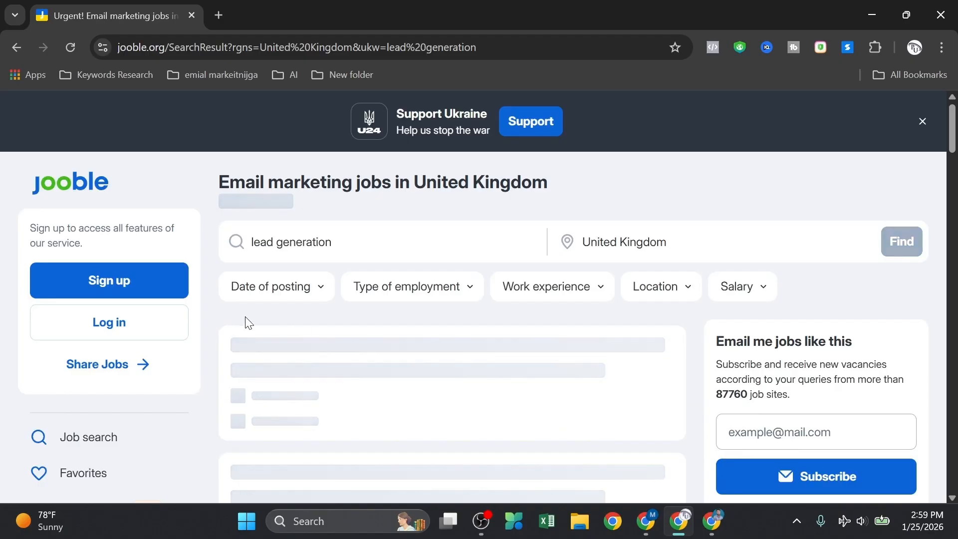
Browse the Jooble lead generation results for the United Kingdom, examining job titles, companies, employment types and posting dates
scroll(298, 305, "down", 3)
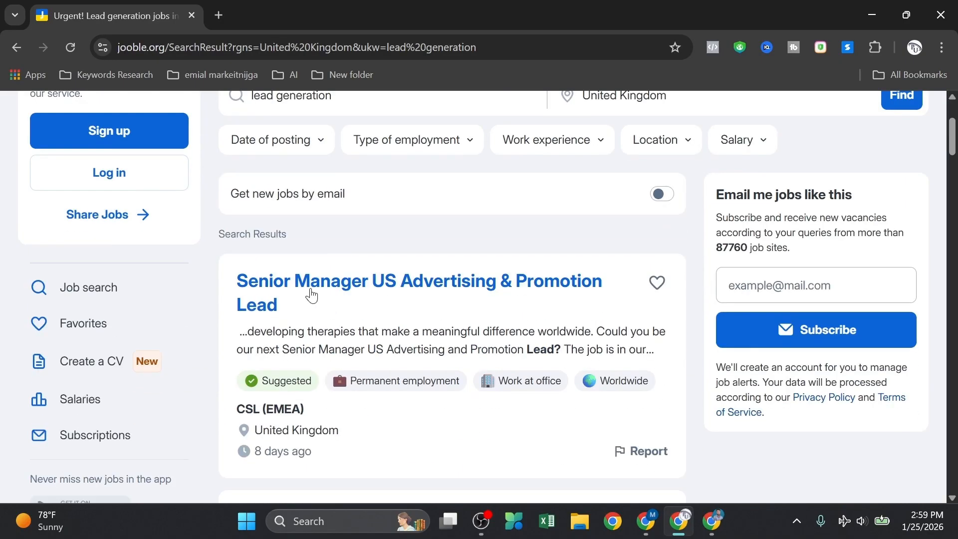
scroll(298, 234, "down", 5)
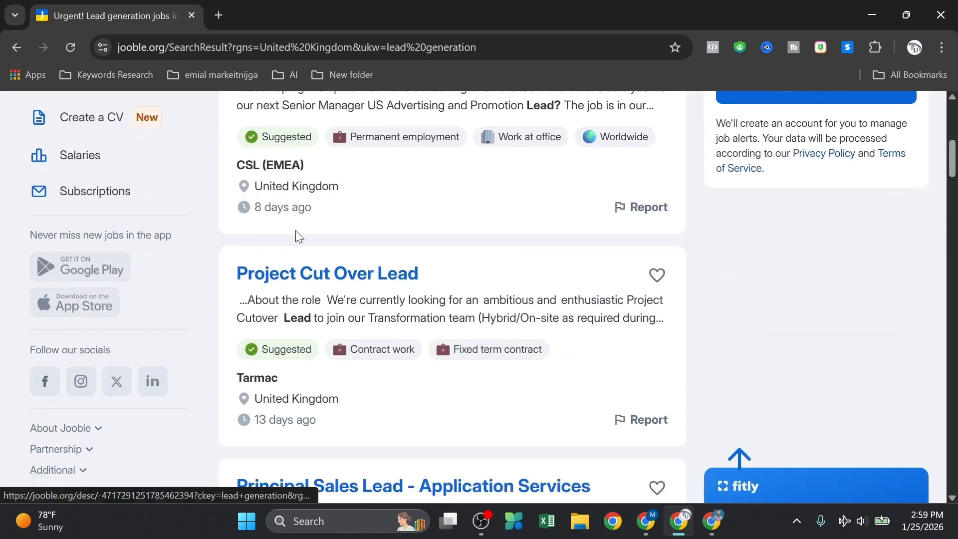
scroll(298, 239, "down", 3)
scroll(284, 289, "up", 2)
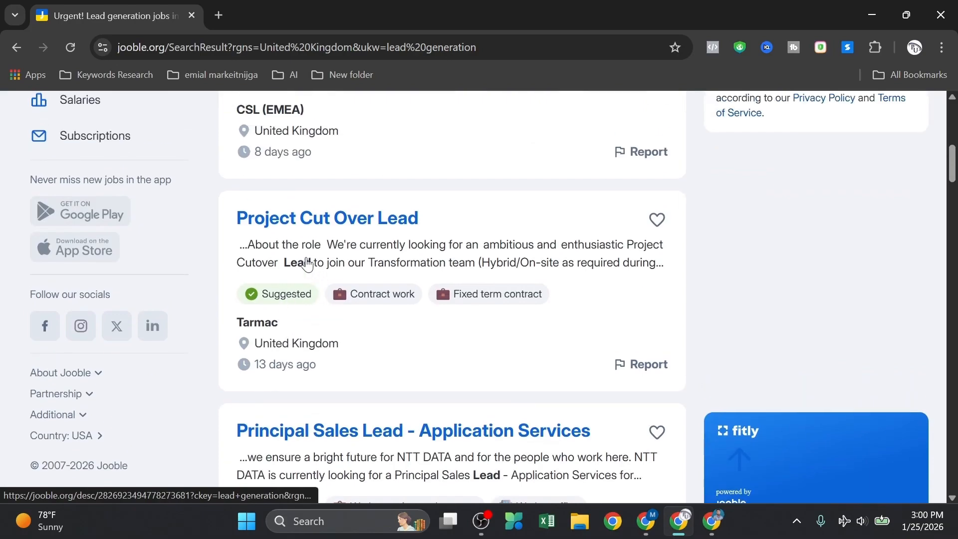
scroll(330, 387, "down", 3)
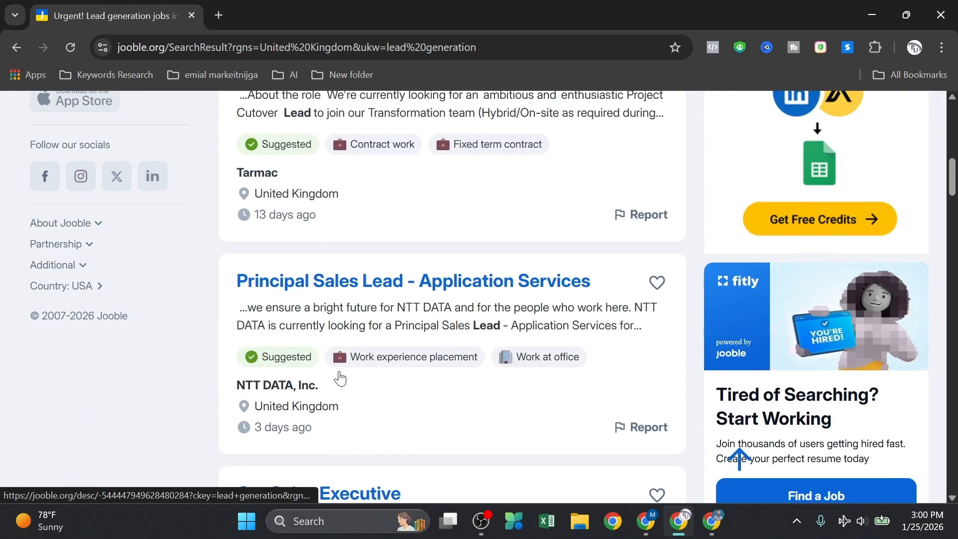
scroll(339, 378, "down", 11)
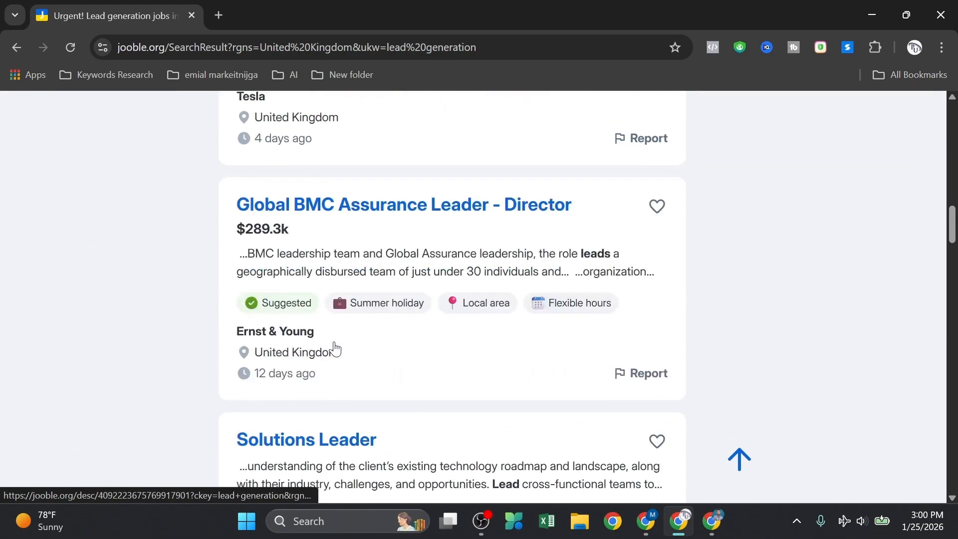
scroll(333, 343, "down", 4)
scroll(339, 335, "down", 3)
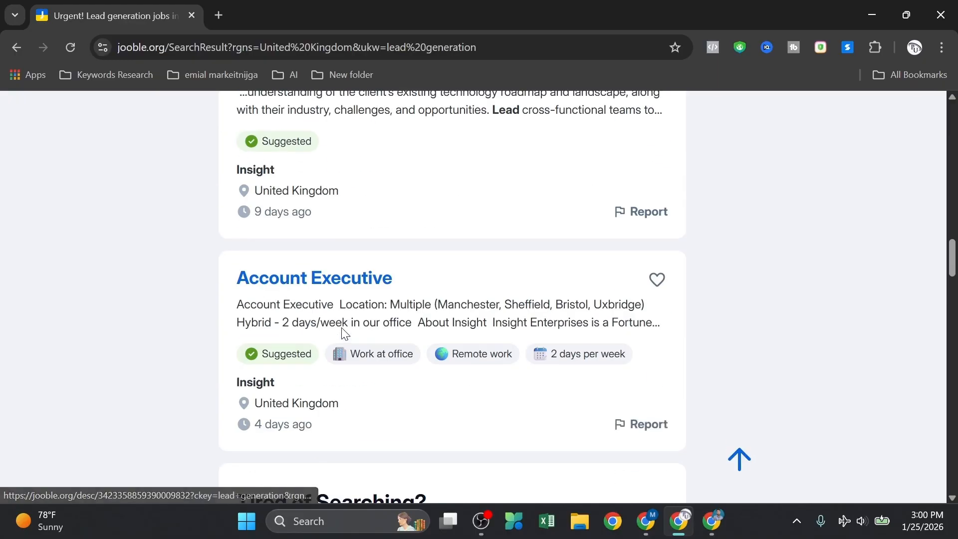
scroll(346, 327, "down", 10)
scroll(356, 315, "up", 3)
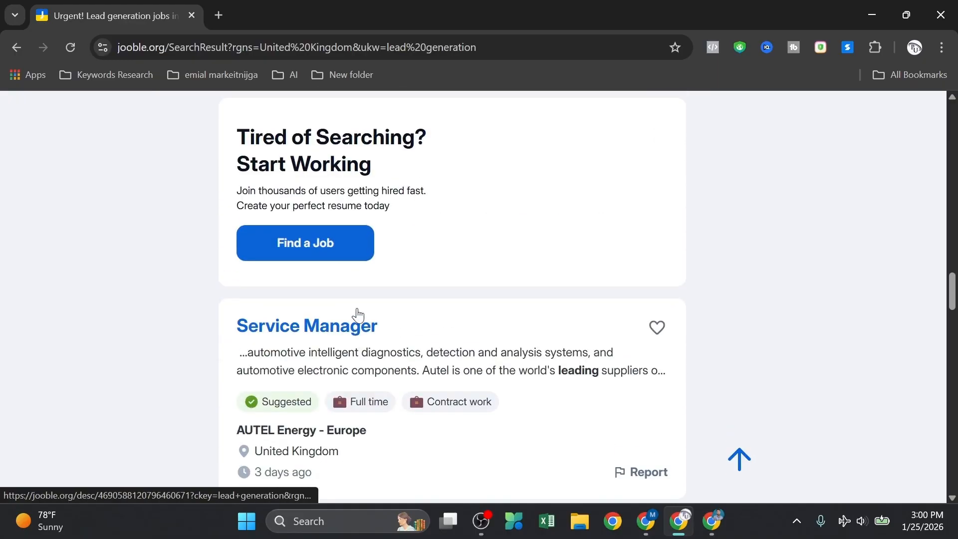
scroll(357, 316, "down", 18)
scroll(342, 316, "up", 20)
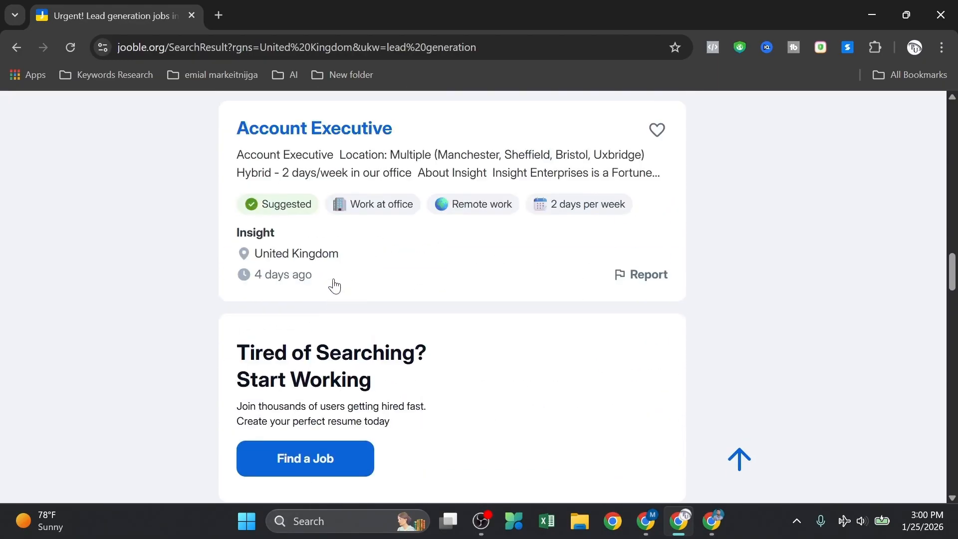
scroll(571, 272, "up", 2)
Leave Jooble and return to the module outline in Google Docs
mouse_move(719, 524)
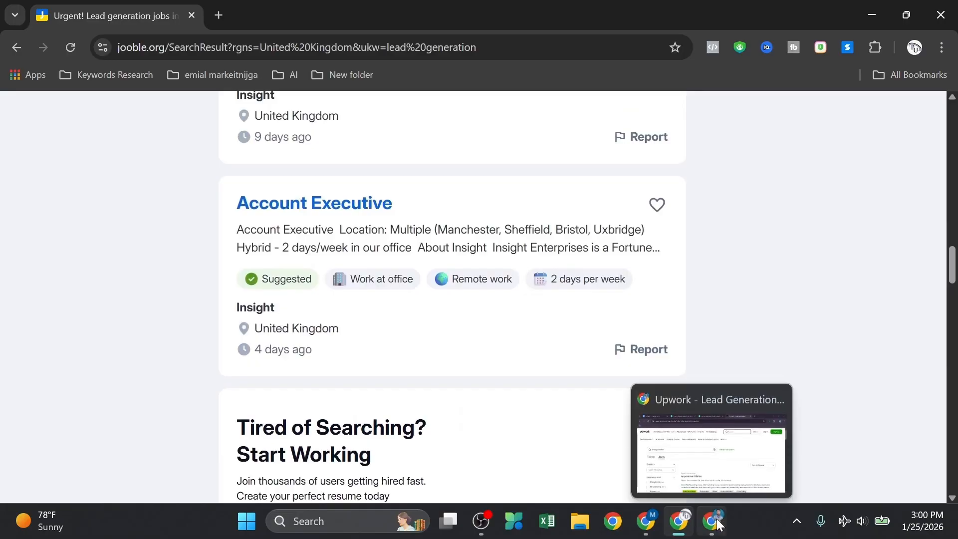
mouse_move(648, 527)
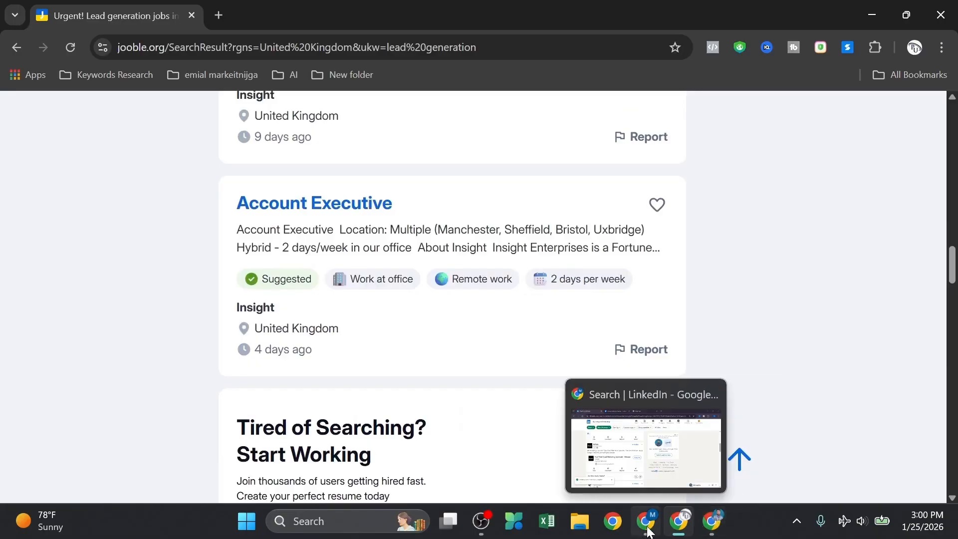
left_click(678, 530)
left_click(676, 532)
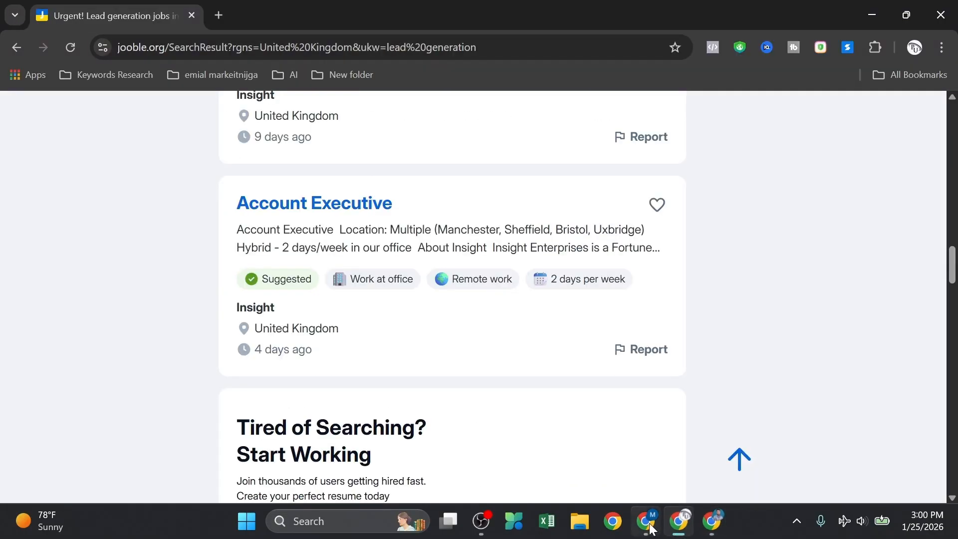
left_click(654, 524)
left_click(678, 521)
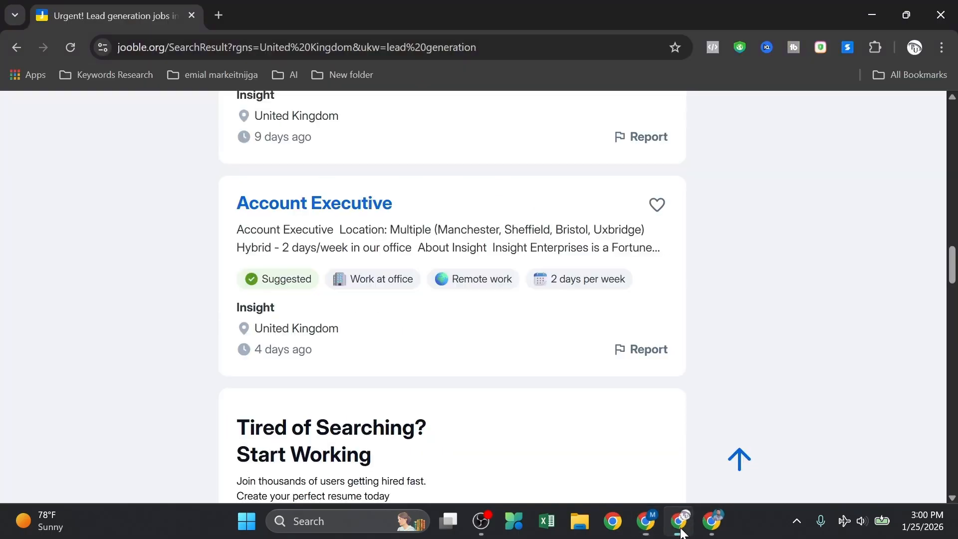
left_click(711, 522)
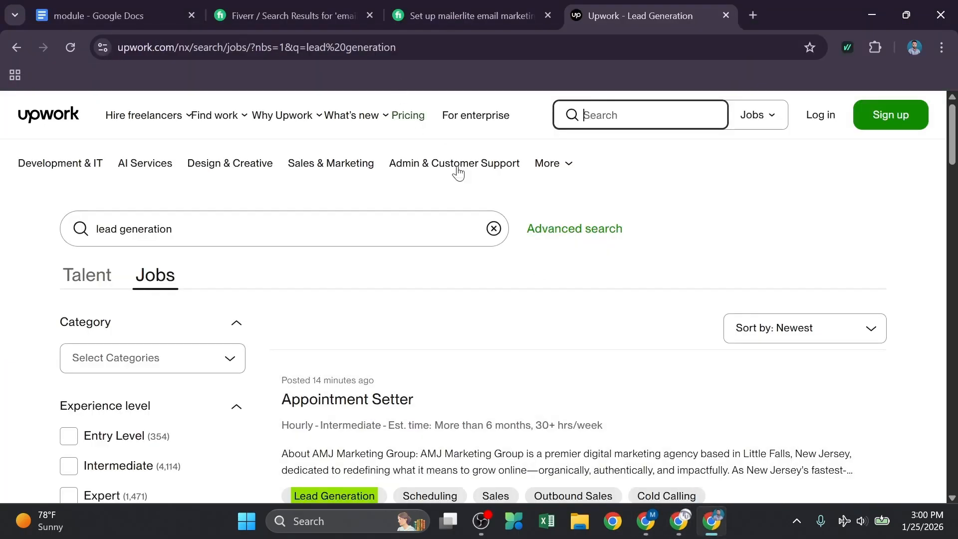
left_click(145, 6)
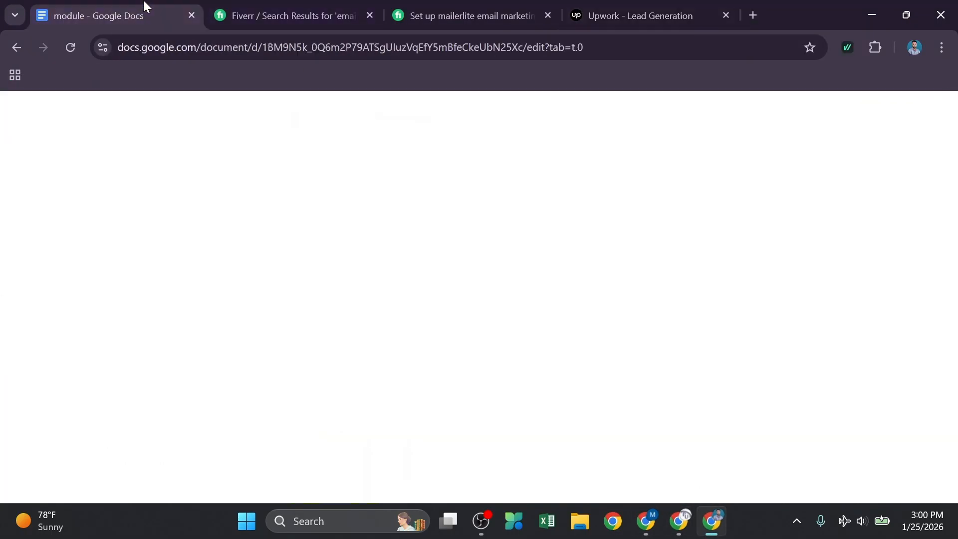
left_click(316, 14)
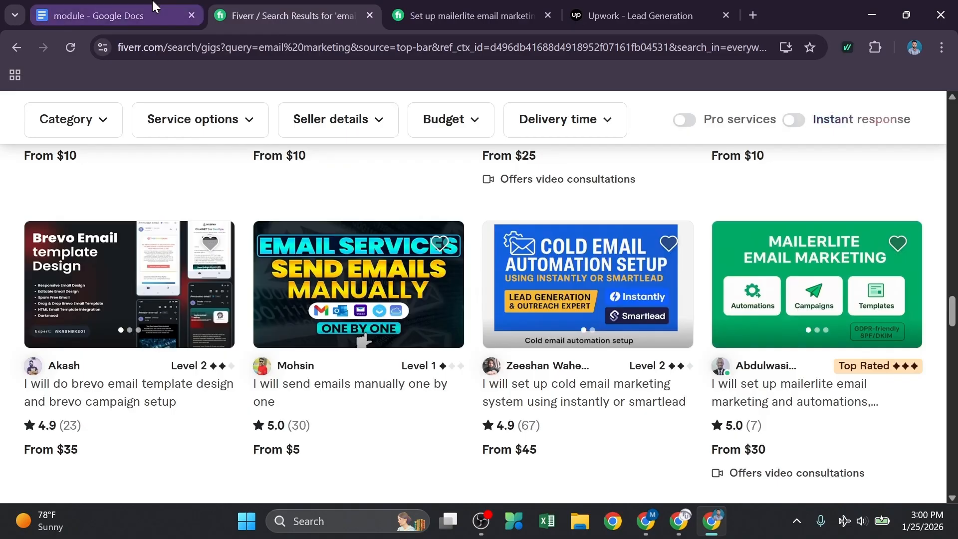
mouse_move(152, 6)
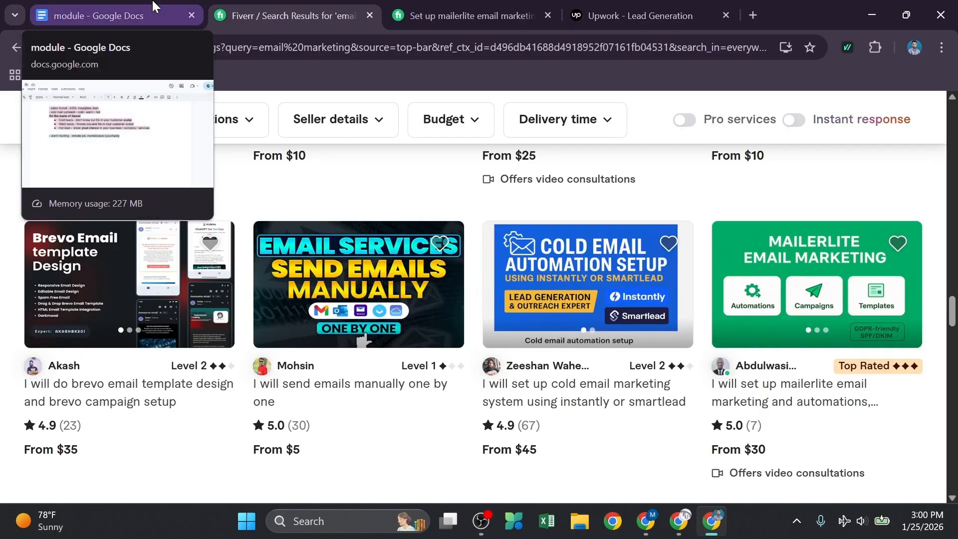
left_click(154, 10)
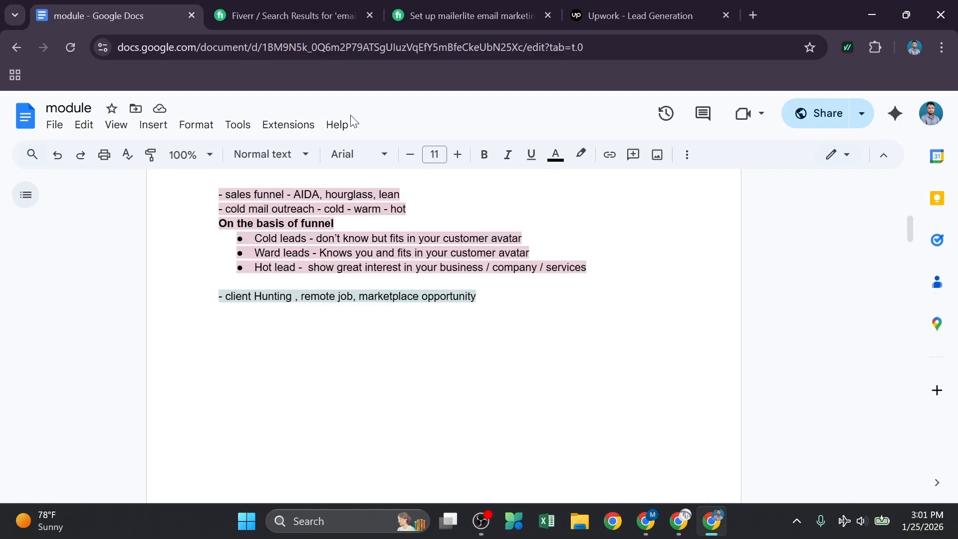
Switch to the Fiverr email marketing results and highlight the review count of the gig for sending emails manually
left_click(315, 8)
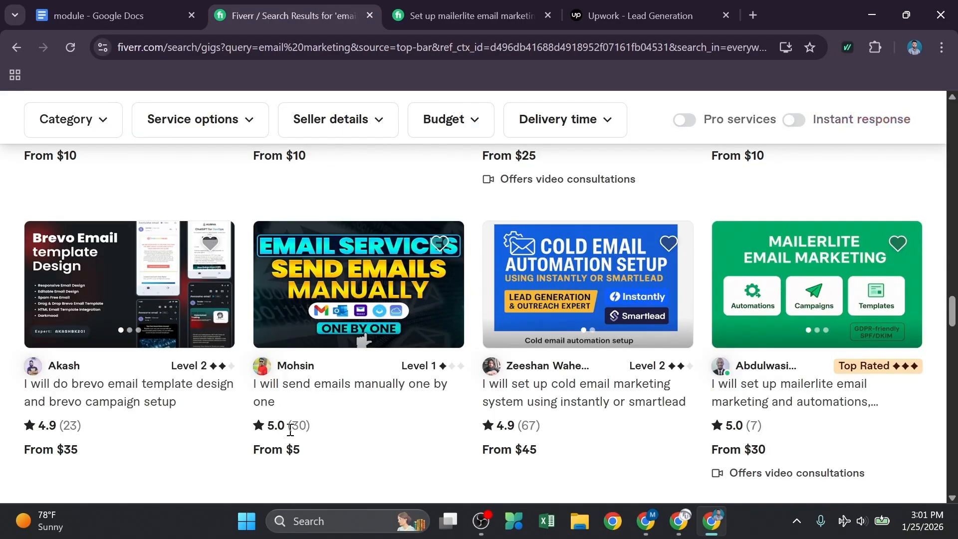
left_click_drag(288, 425, 311, 427)
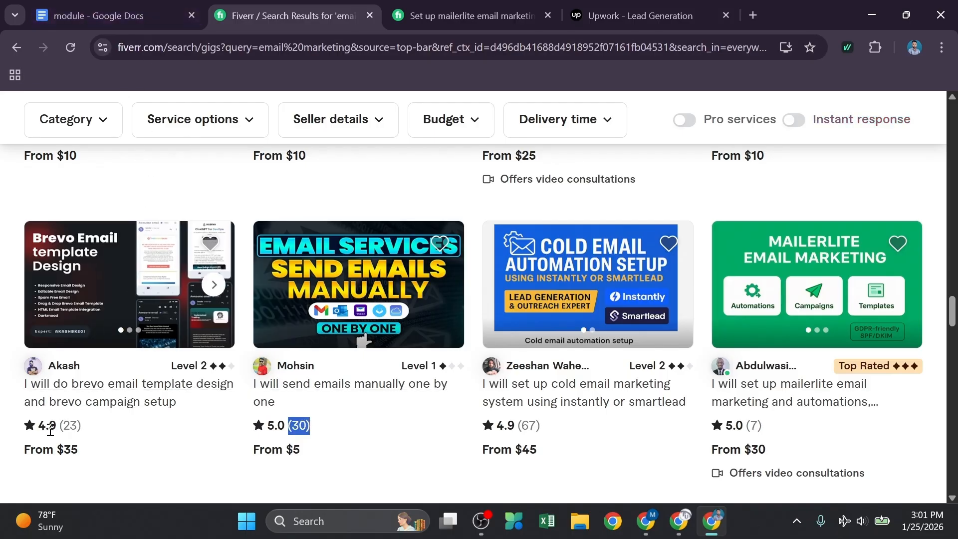
Return to the module document and point out the client hunting, remote job and marketplace opportunity line by highlighting its words
left_click(108, 15)
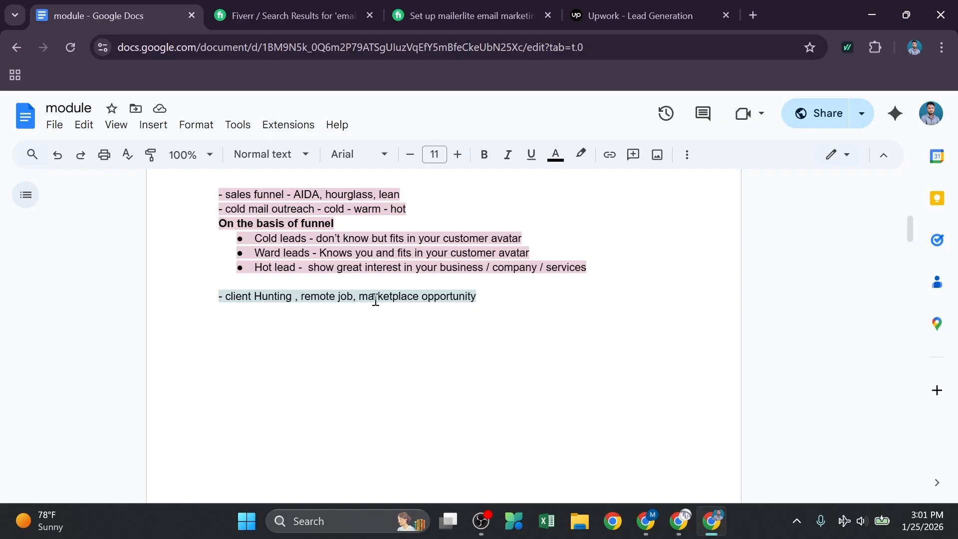
left_click_drag(362, 297, 413, 296)
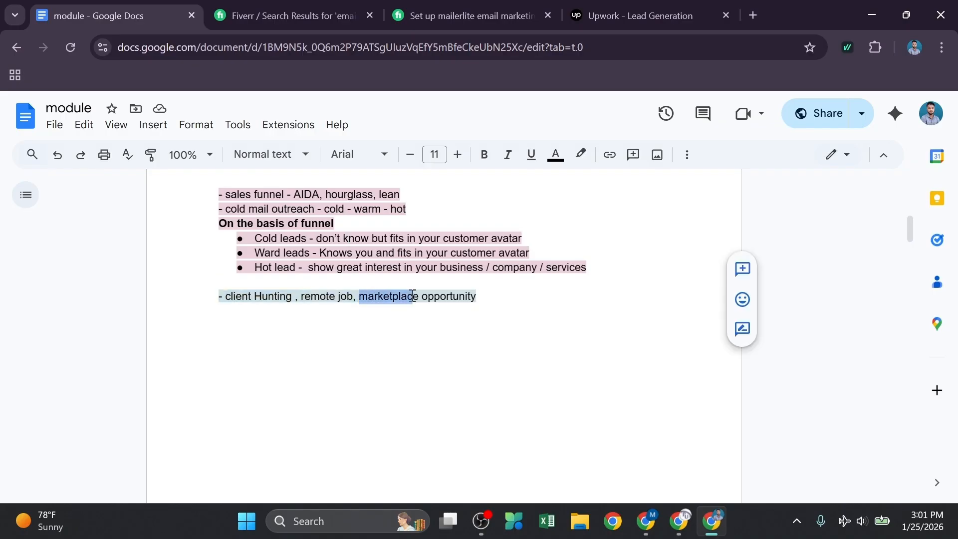
left_click(409, 299)
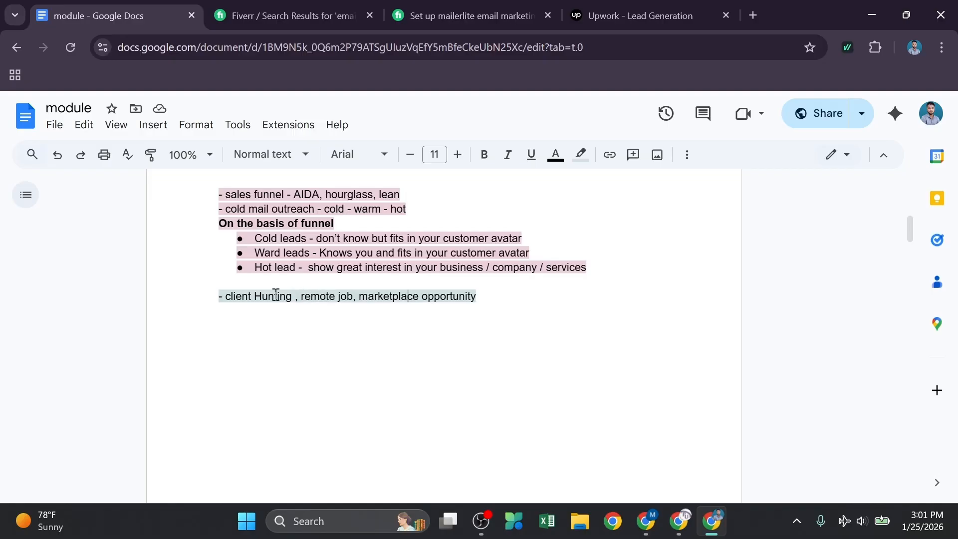
left_click_drag(274, 296, 311, 295)
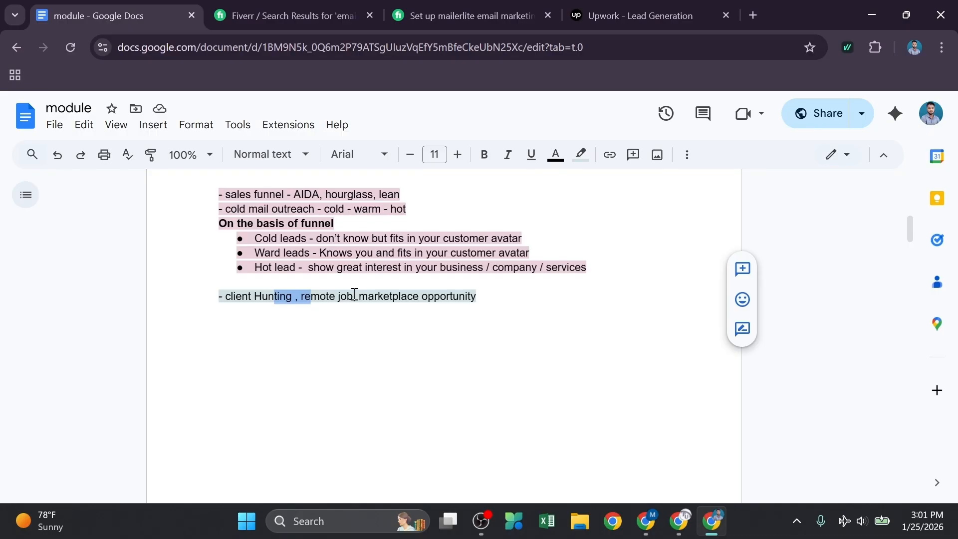
Point out the remote job and marketplace opportunity items in the last line of the module outline
left_click(355, 296)
type(",")
left_click(335, 295)
left_click(379, 297)
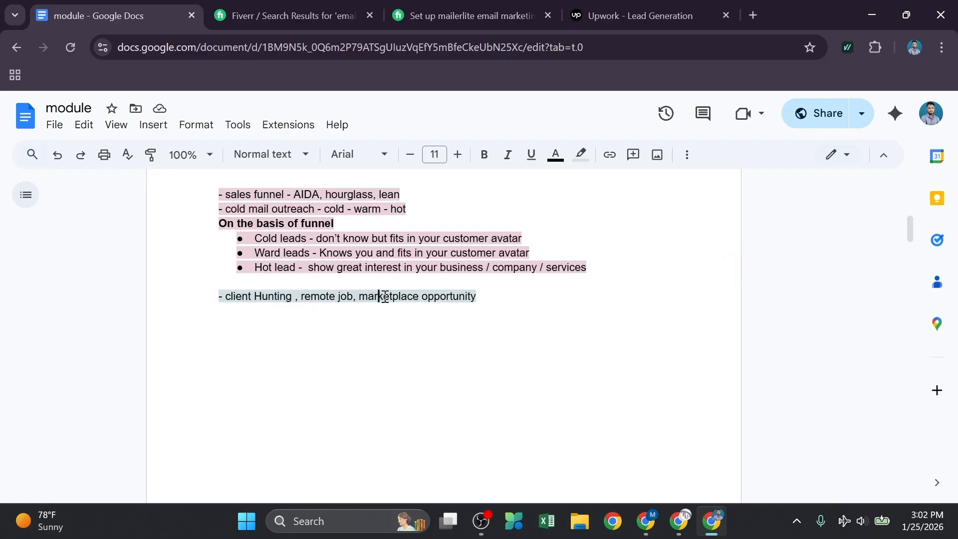
left_click(323, 300)
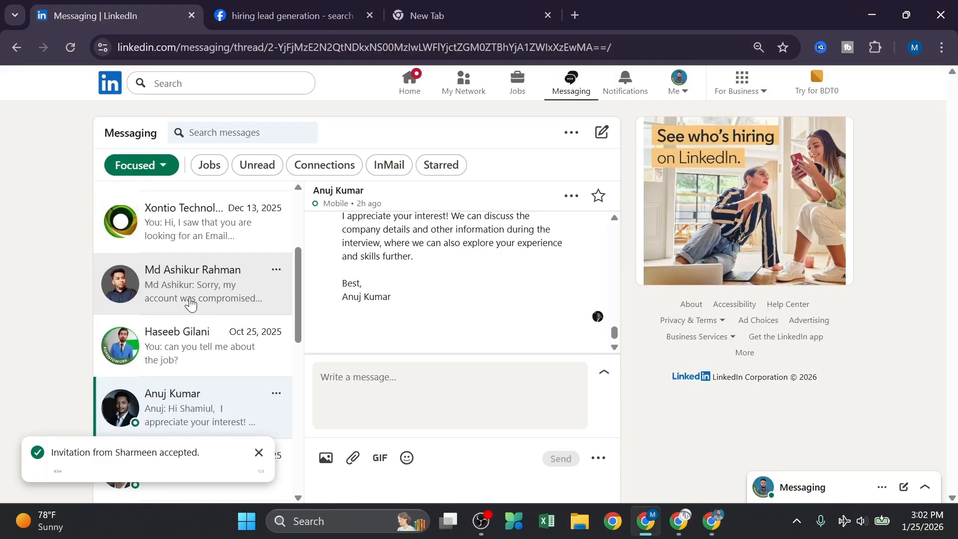
Review the recruiter's LinkedIn conversation from its start, examining the lead generation role offer, the CV request and the offer of sample leads
scroll(192, 300, "down", 3)
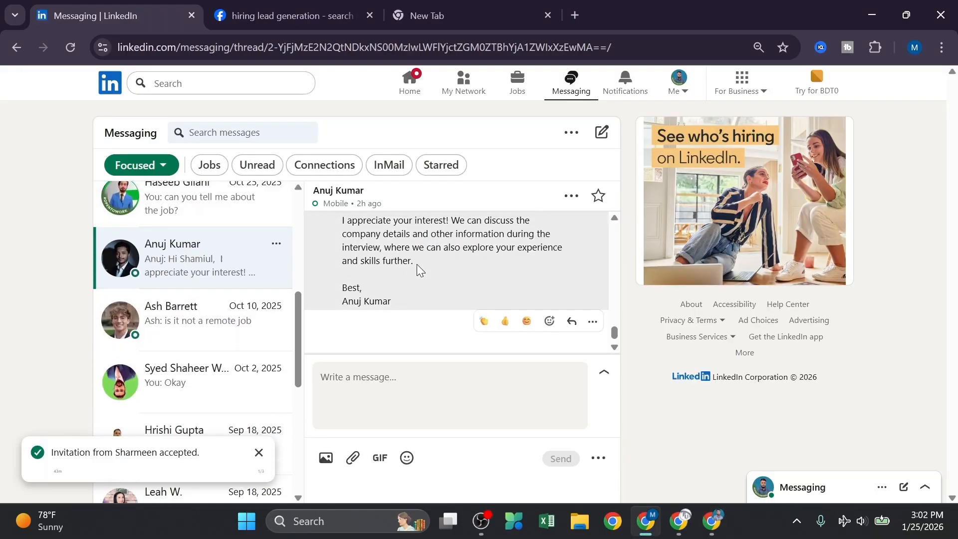
scroll(414, 269, "down", 1)
scroll(410, 273, "up", 10)
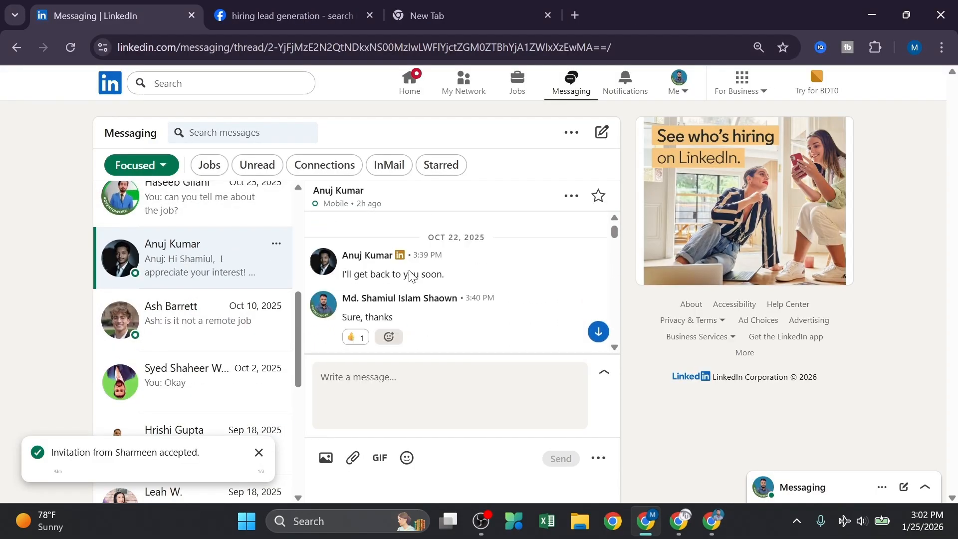
scroll(412, 269, "up", 6)
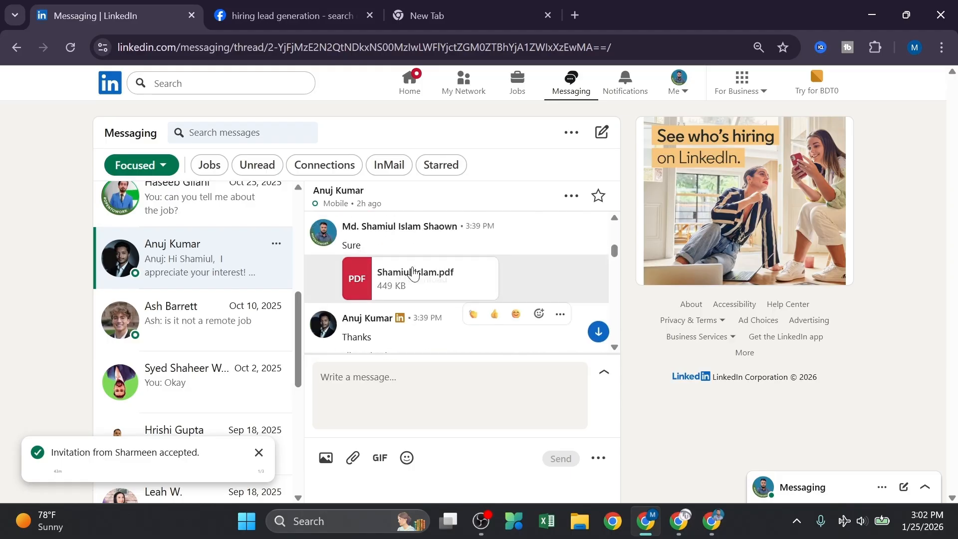
scroll(413, 272, "up", 1)
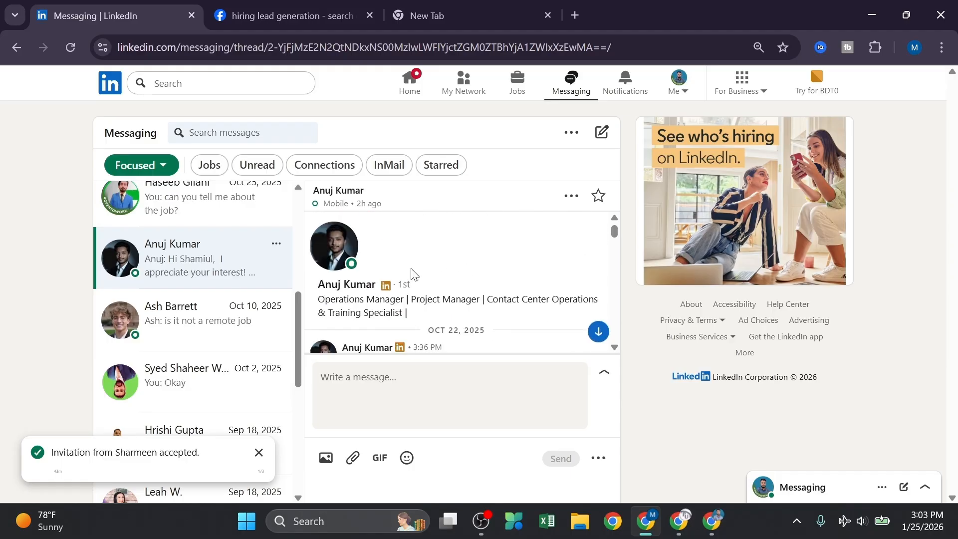
scroll(390, 288, "down", 1)
scroll(354, 292, "down", 1)
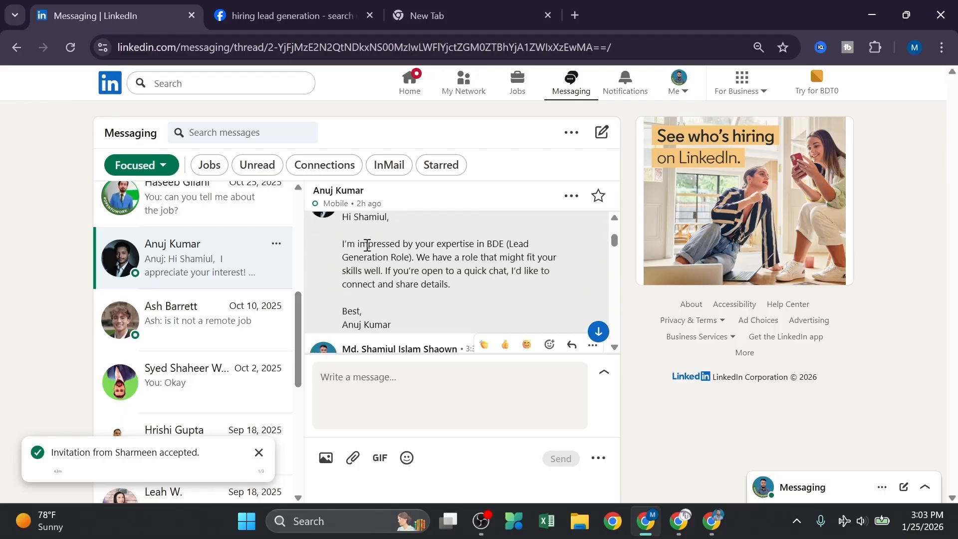
scroll(415, 261, "down", 2)
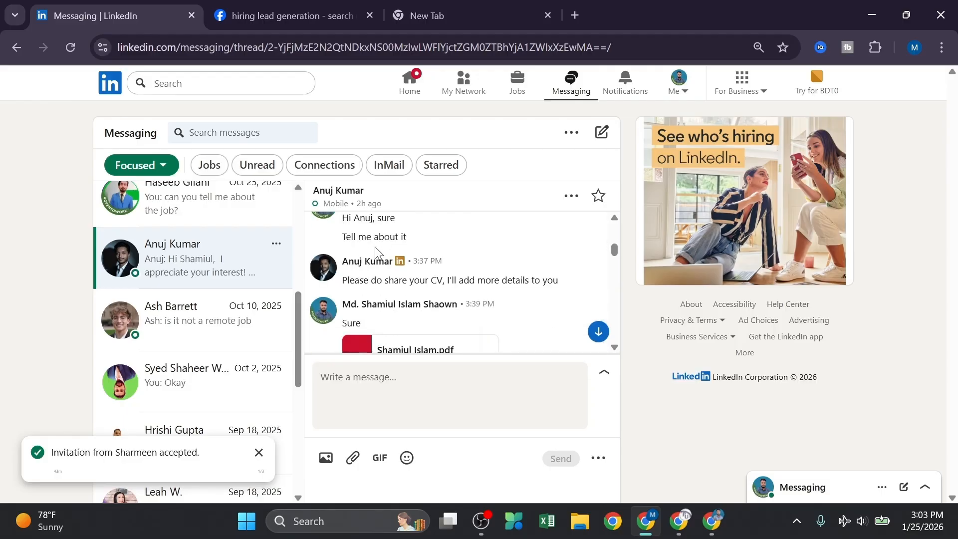
scroll(393, 271, "down", 1)
scroll(393, 272, "down", 1)
scroll(414, 269, "up", 2)
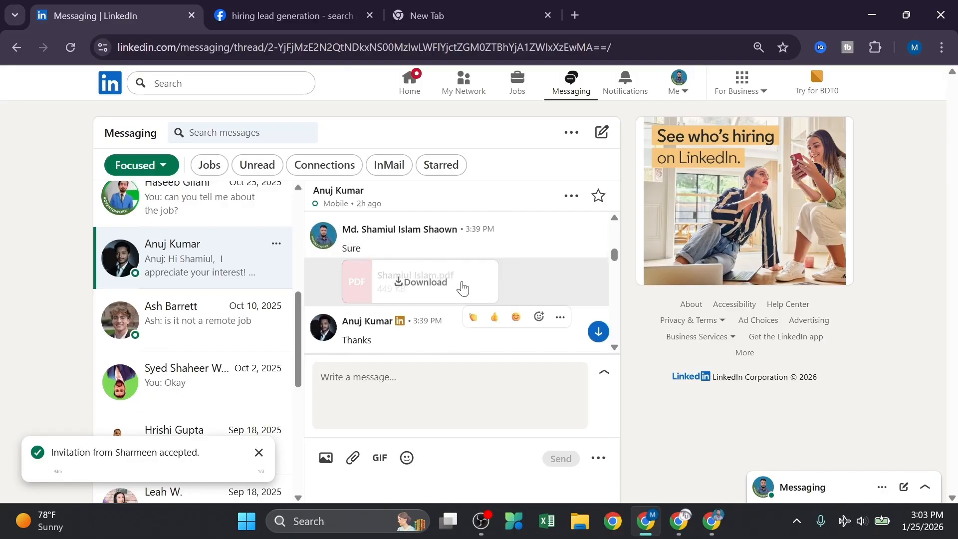
scroll(449, 280, "down", 2)
scroll(389, 275, "down", 5)
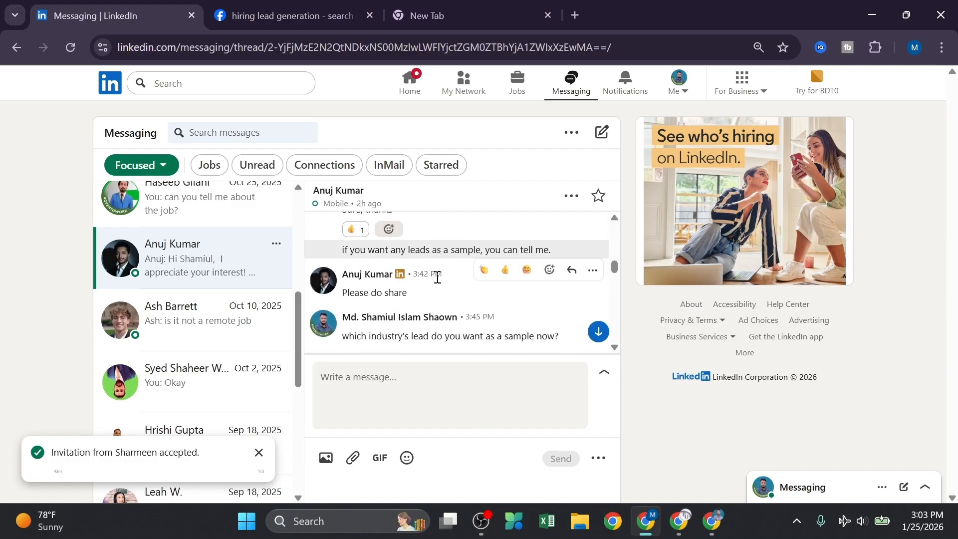
Read the recruiter's question about the role application, the shared sample lead sheet image and the reply to it
scroll(438, 316, "down", 2)
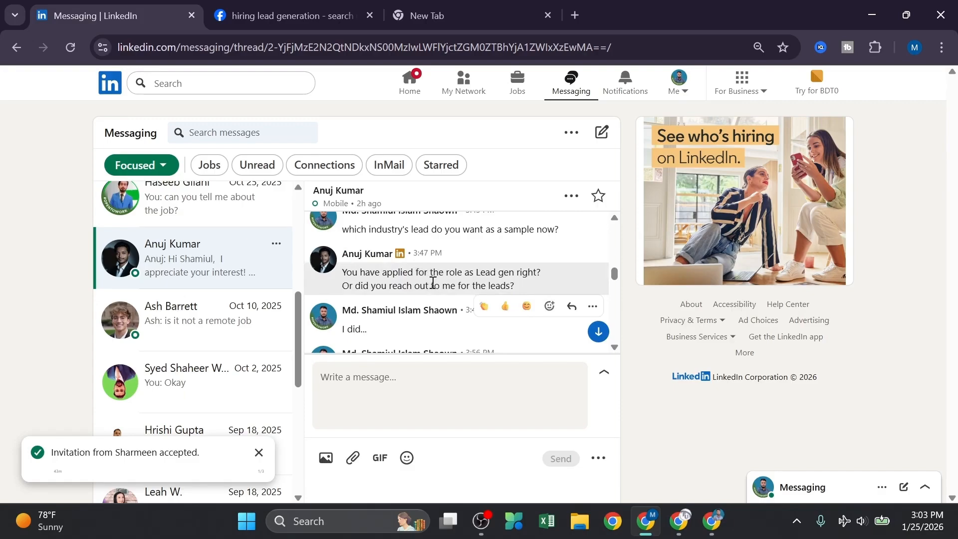
scroll(433, 264, "down", 2)
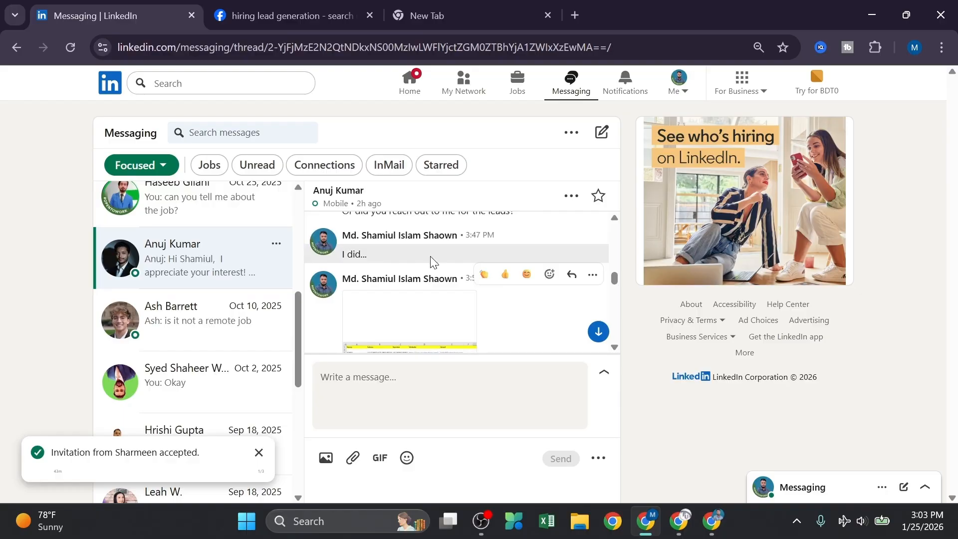
scroll(431, 260, "up", 2)
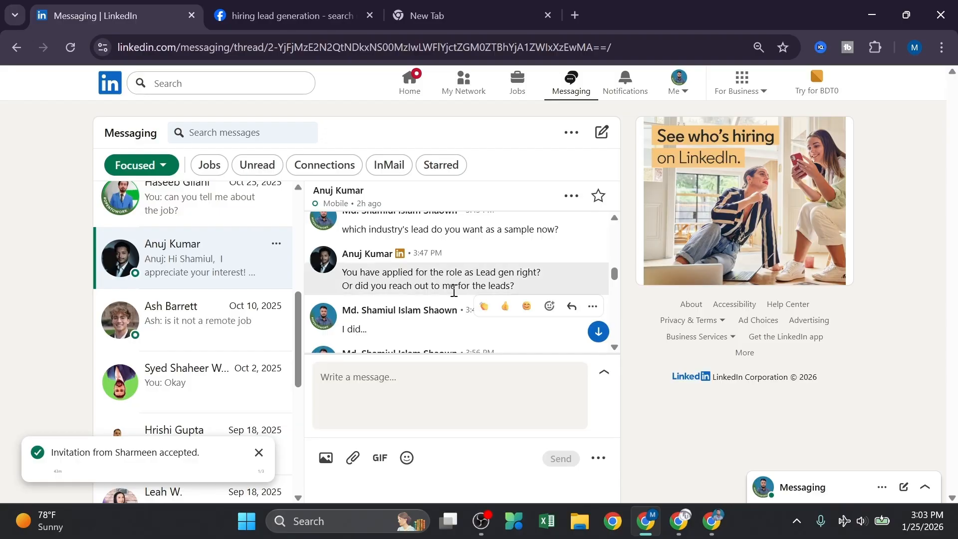
scroll(444, 290, "down", 3)
scroll(434, 284, "up", 1)
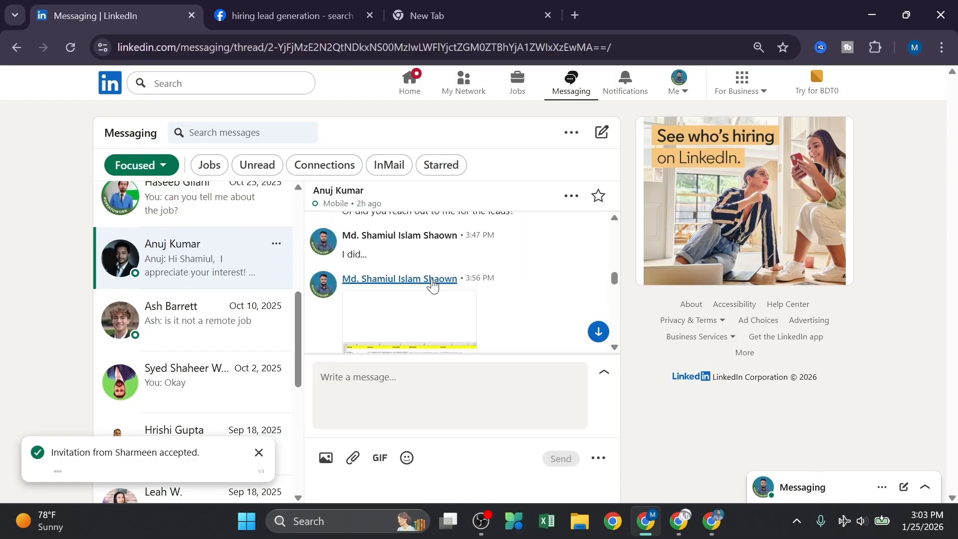
scroll(421, 272, "down", 2)
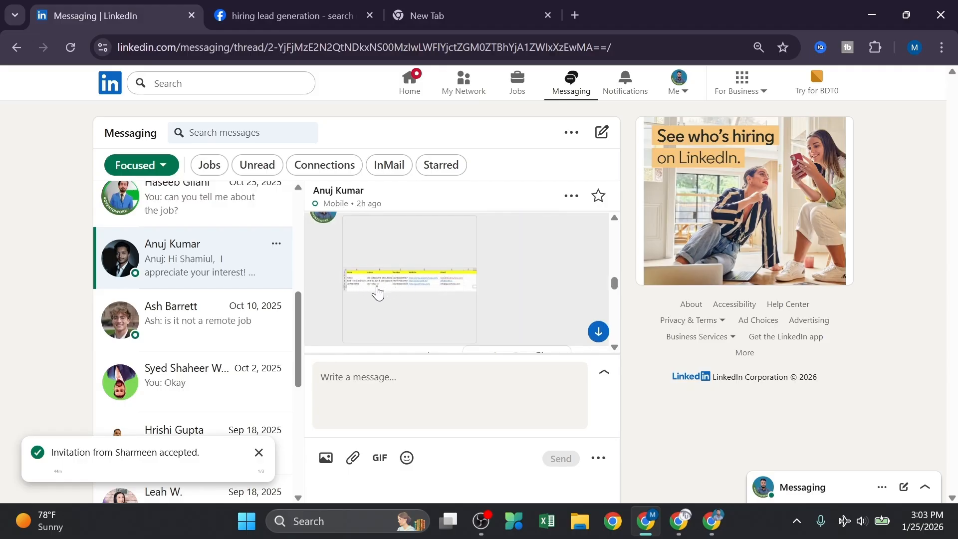
scroll(414, 284, "down", 4)
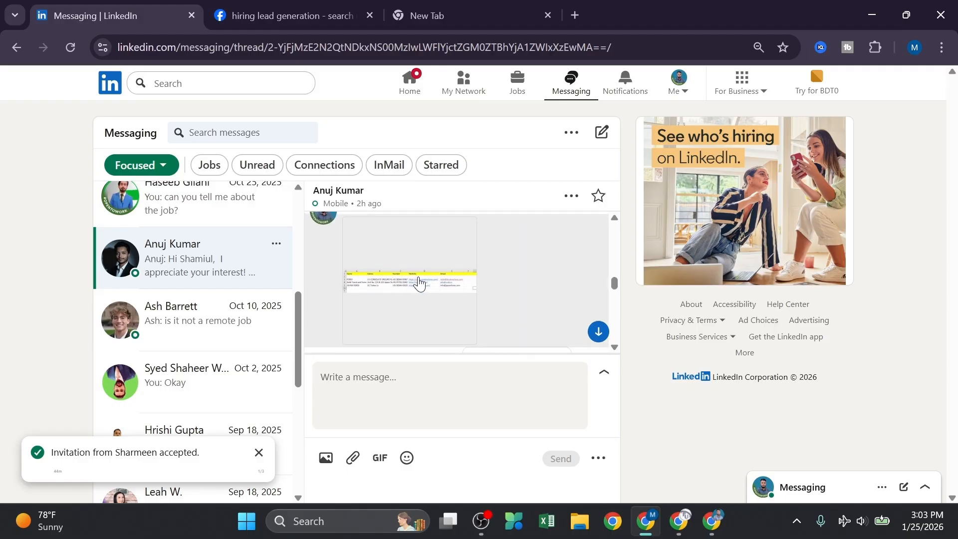
scroll(410, 301, "down", 2)
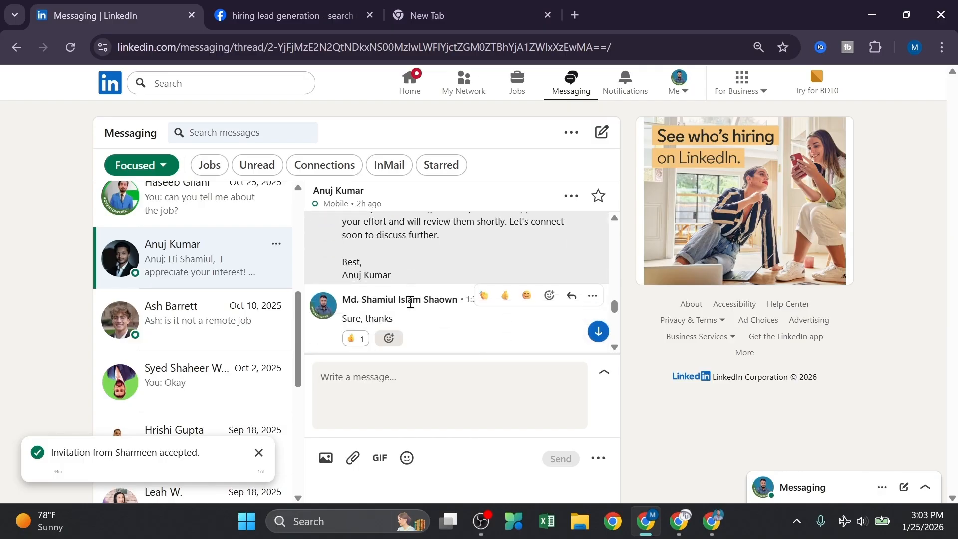
scroll(409, 299, "up", 3)
scroll(397, 294, "up", 2)
scroll(397, 294, "down", 5)
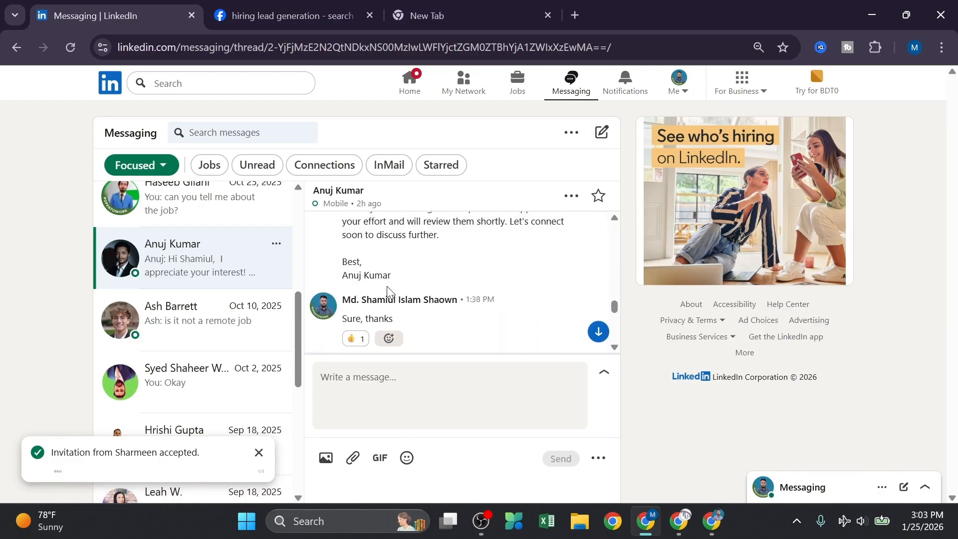
Highlight the recruiter's message "Check, Team has contacted you." in the conversation, clear the highlight and review the surrounding replies
scroll(379, 289, "down", 2)
scroll(375, 264, "down", 2)
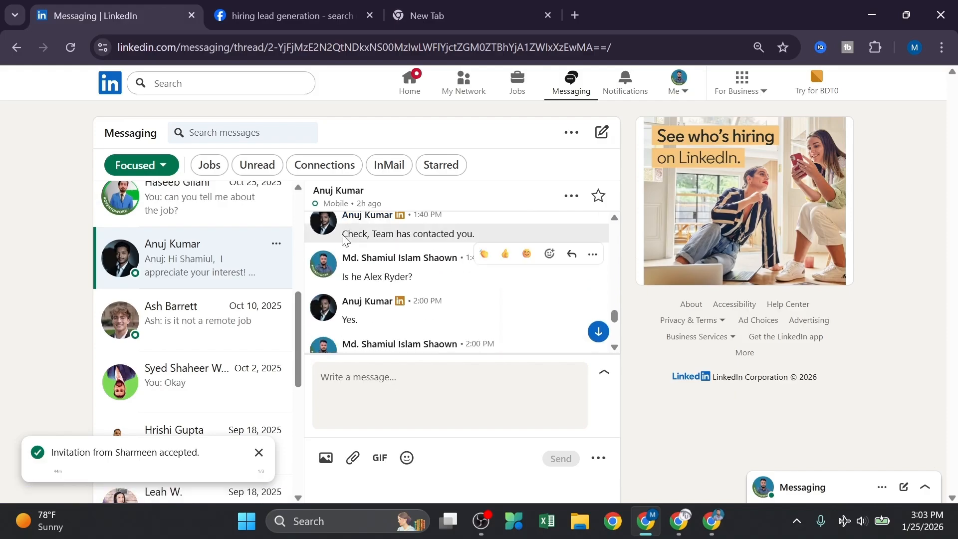
left_click_drag(342, 234, 480, 236)
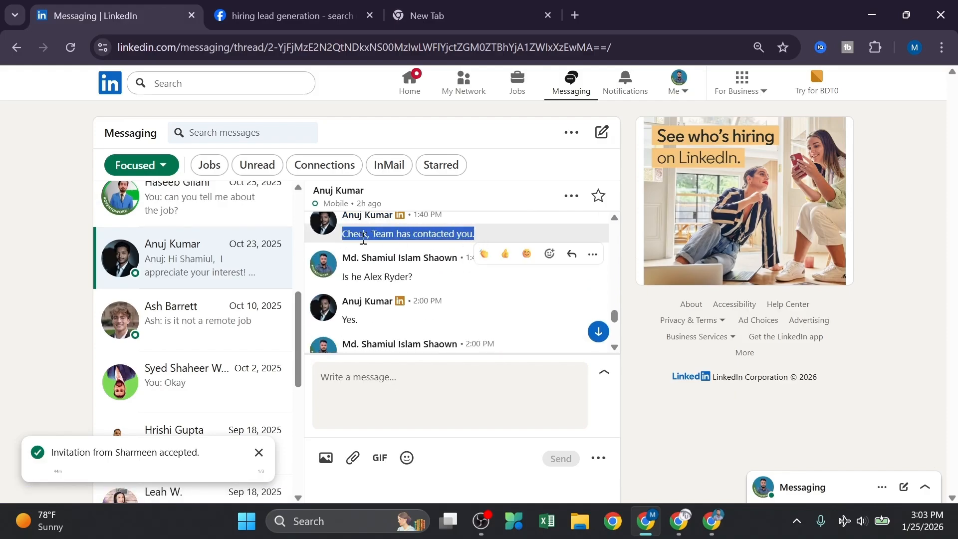
left_click(39, 284)
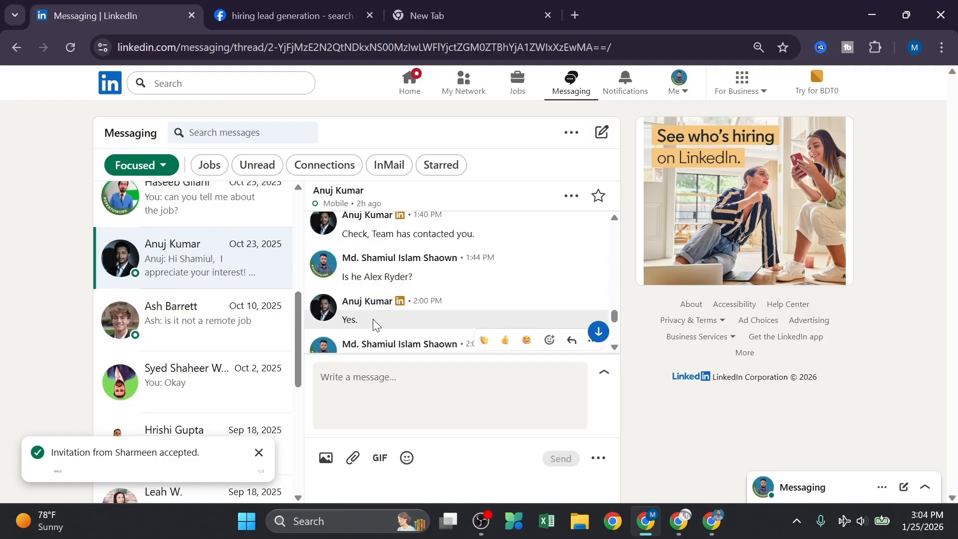
scroll(377, 324, "down", 2)
scroll(381, 312, "up", 3)
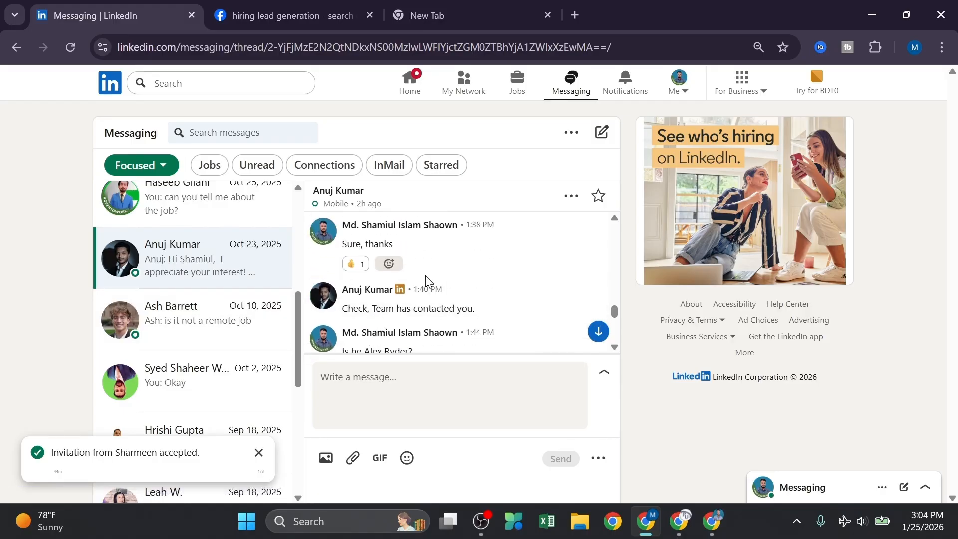
Open the Oct 10, 2025 conversation about the Build.ai startup and read it through to the remote job question
left_click(200, 319)
scroll(436, 287, "up", 2)
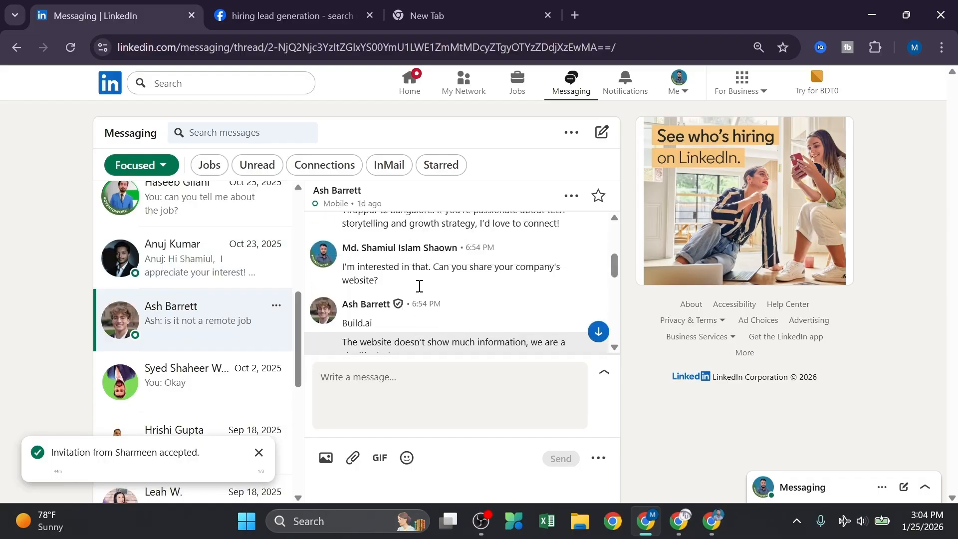
scroll(419, 262, "down", 6)
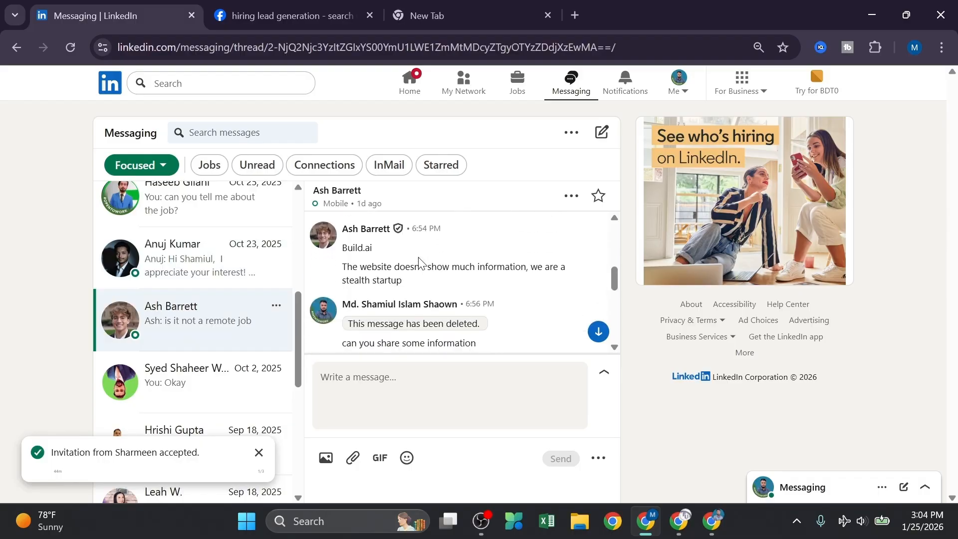
scroll(388, 284, "down", 2)
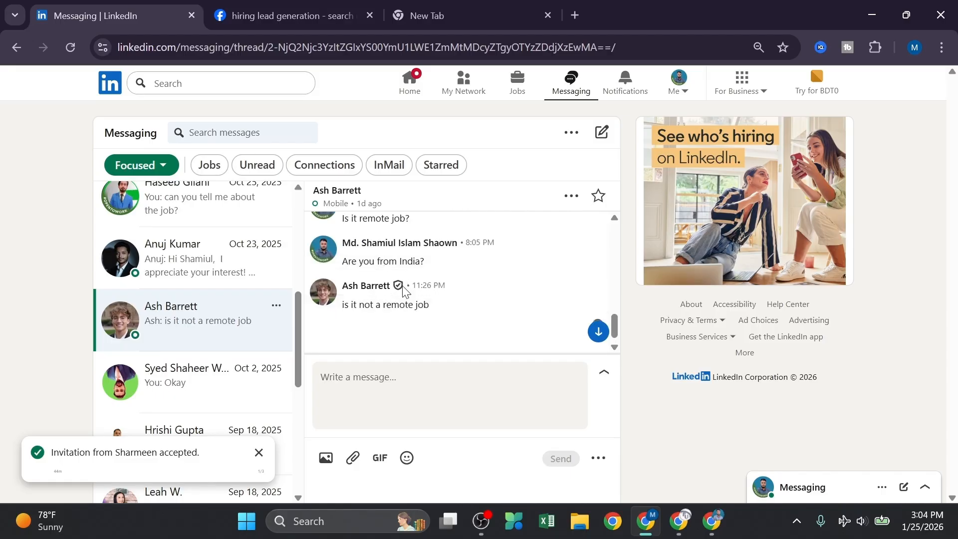
Open the home contractors contact's conversation and review the B2B lead generation pitch and the Google Drive link to completed projects
left_click(204, 374)
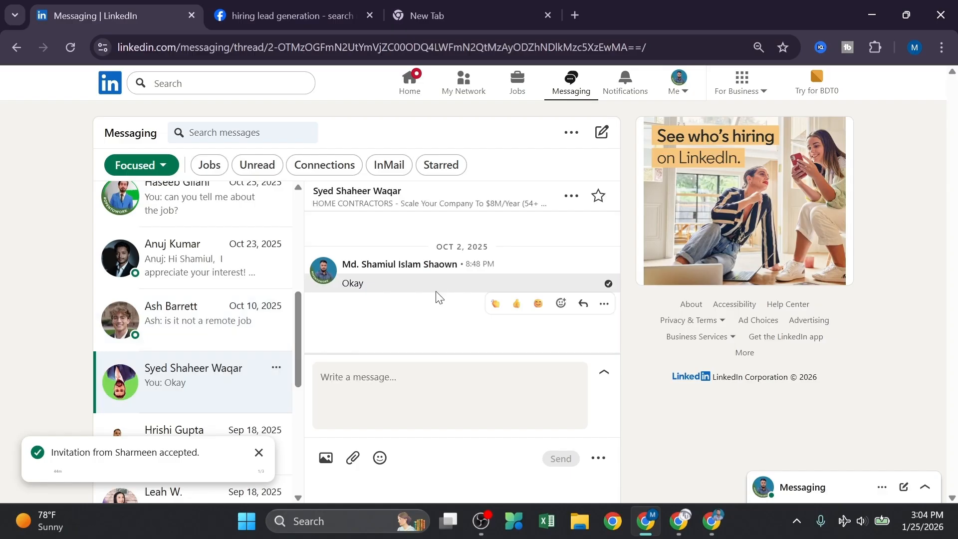
scroll(437, 295, "up", 15)
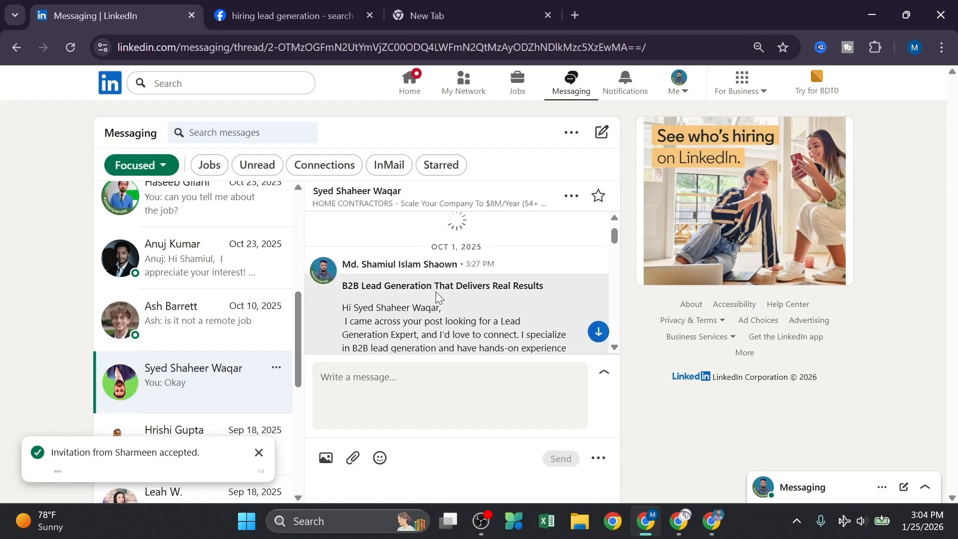
scroll(436, 291, "down", 3)
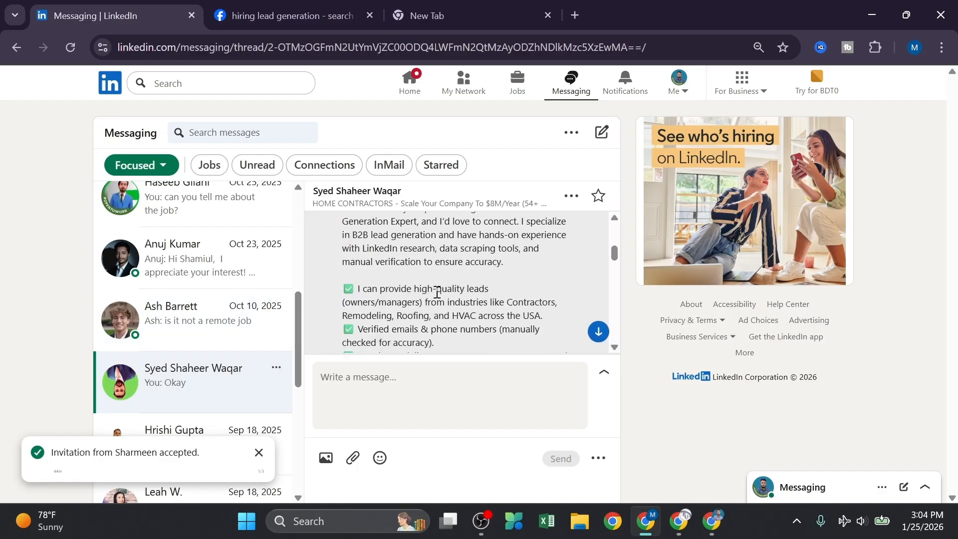
scroll(436, 293, "down", 10)
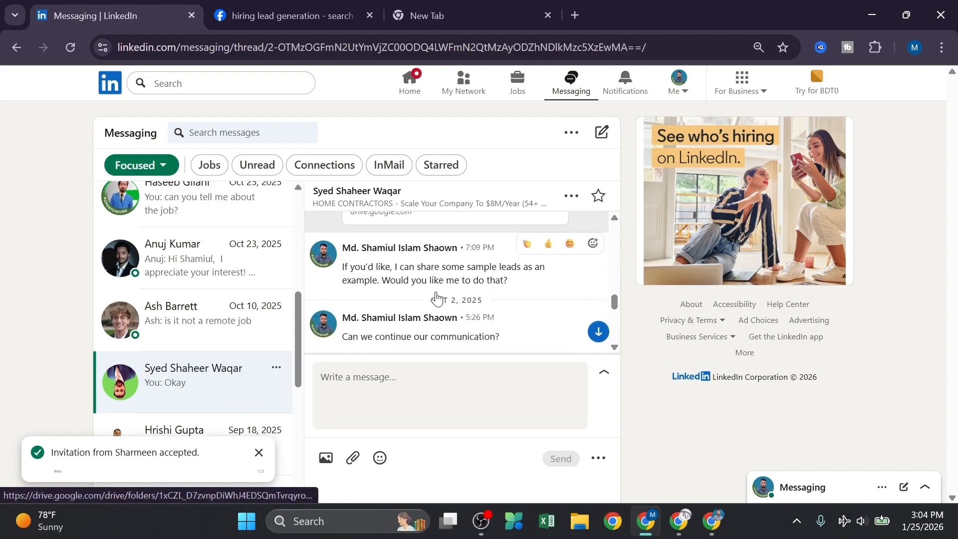
scroll(437, 297, "up", 3)
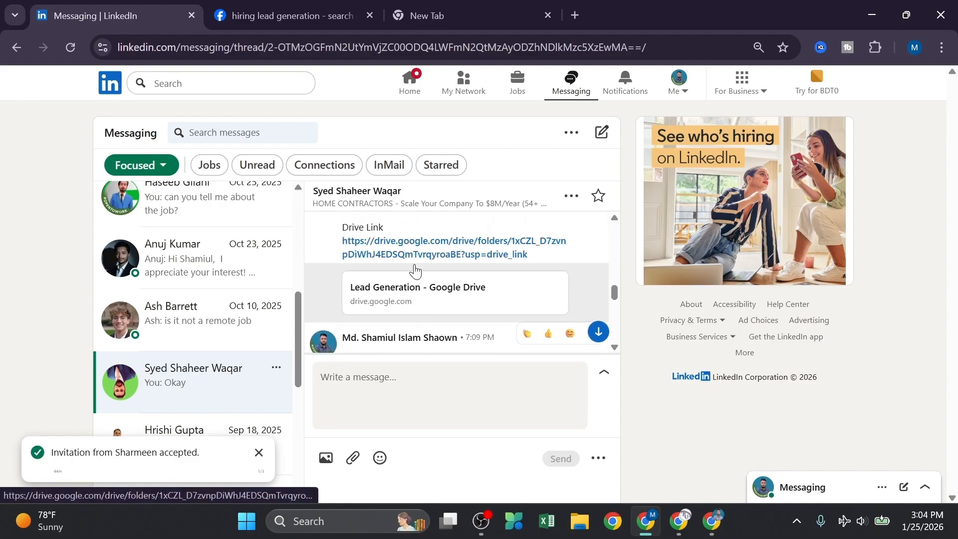
scroll(416, 271, "up", 1)
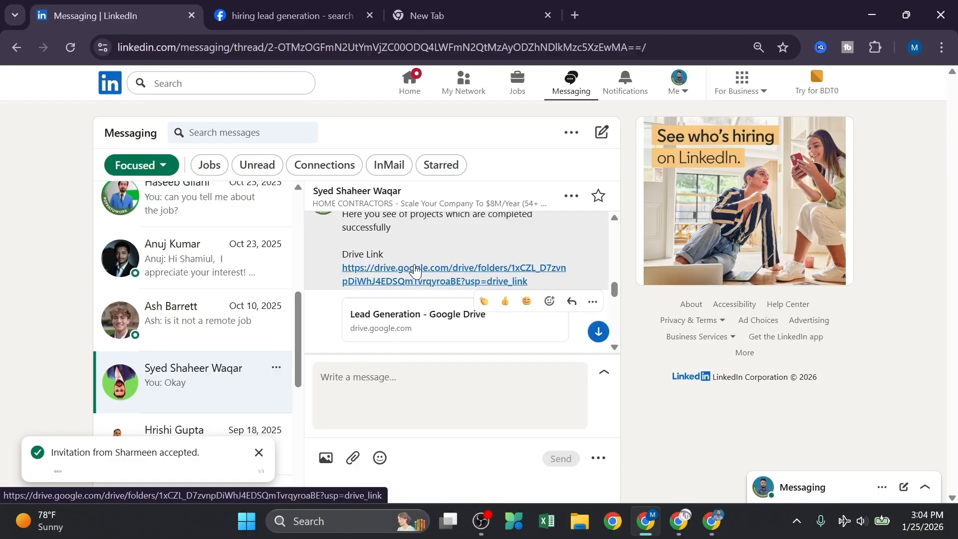
Read the rest of the home contractors contact's conversation, from the sample leads offer through the request for 5 example leads and the follow-up replies
scroll(415, 271, "down", 3)
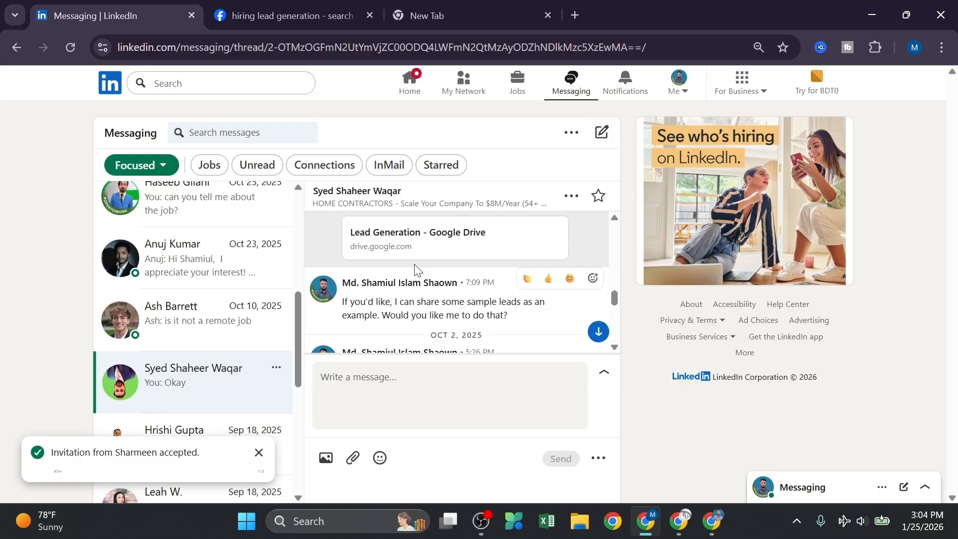
scroll(415, 271, "down", 1)
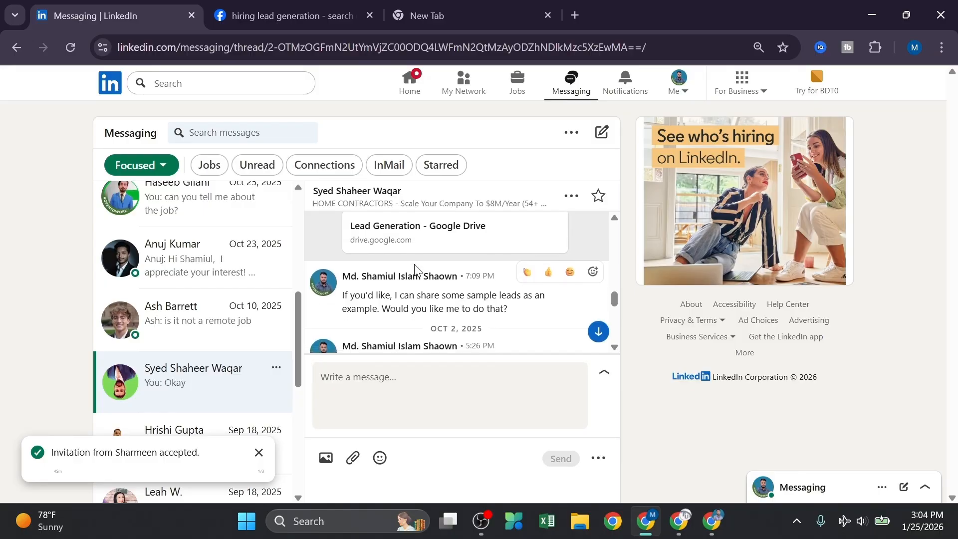
scroll(415, 271, "up", 2)
scroll(415, 267, "down", 5)
scroll(415, 264, "up", 2)
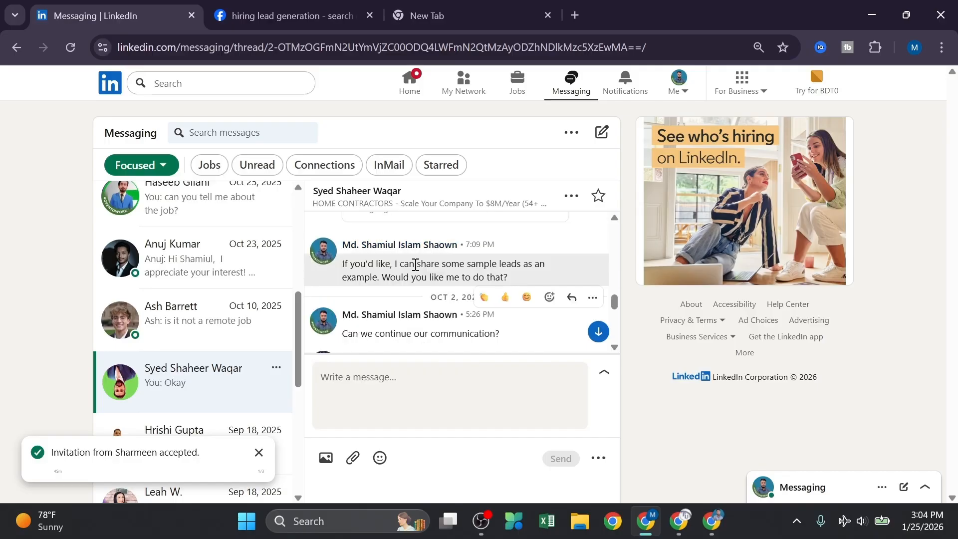
scroll(415, 264, "down", 3)
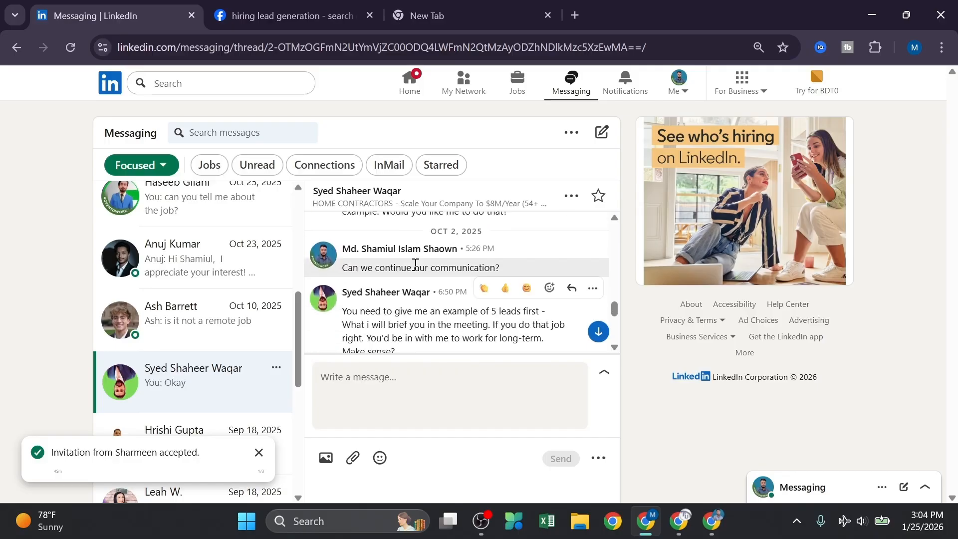
scroll(414, 295, "down", 1)
scroll(414, 302, "down", 2)
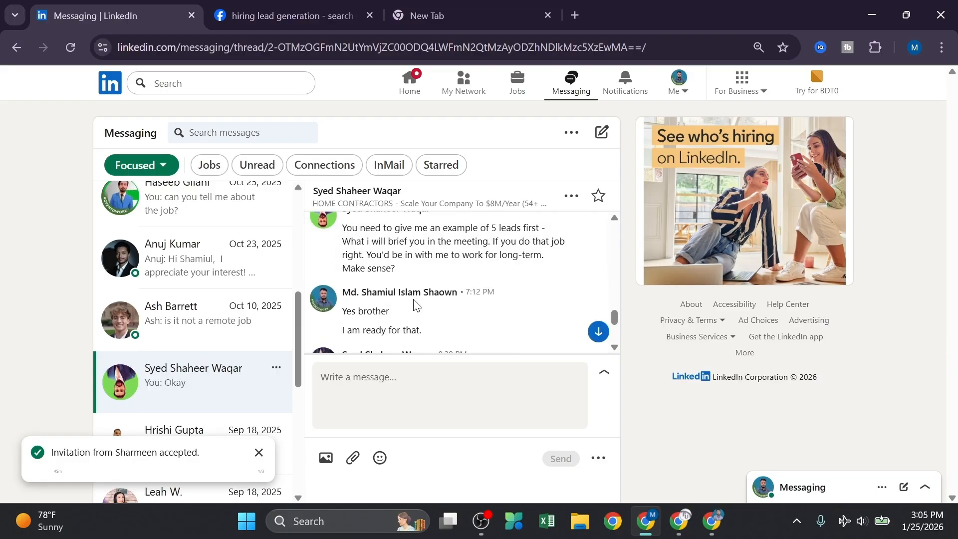
scroll(414, 302, "down", 1)
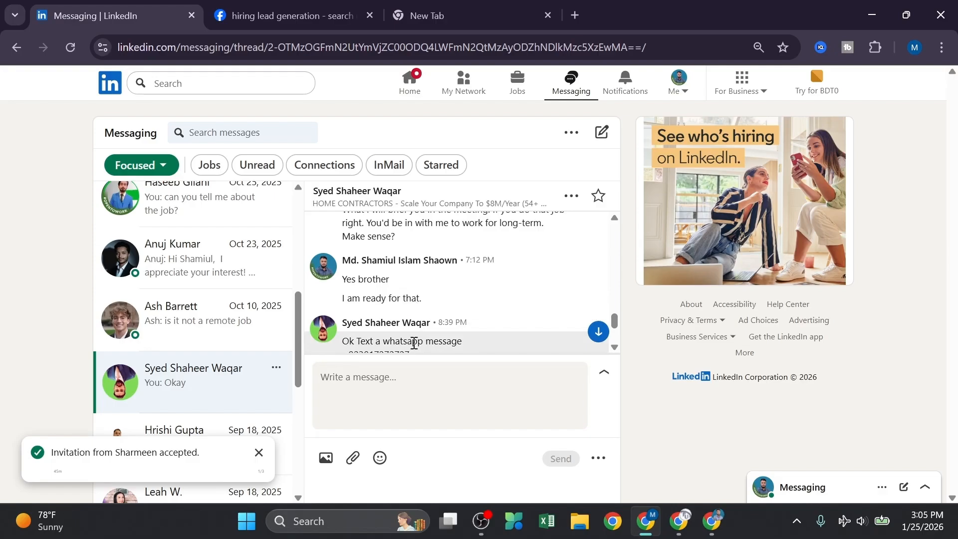
scroll(410, 269, "up", 2)
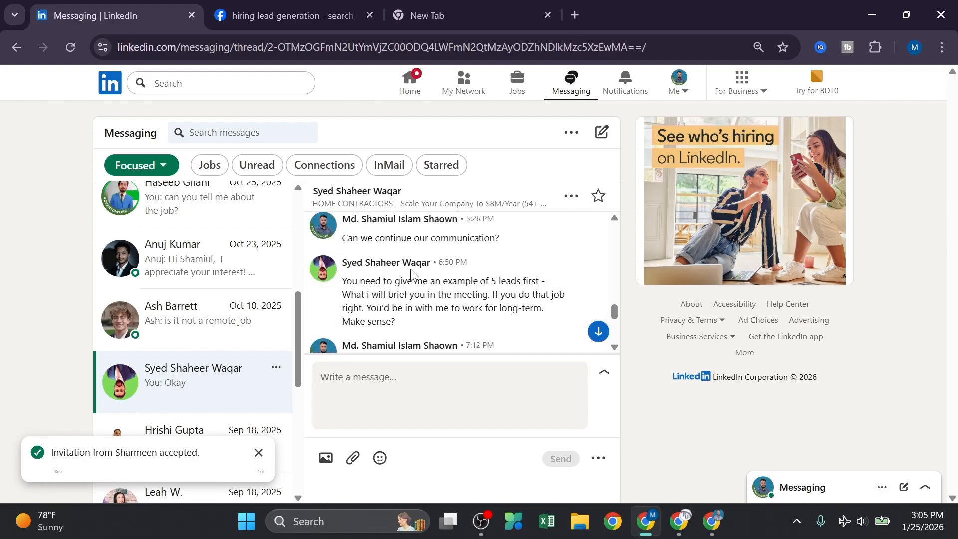
Switch to the module document in Google Docs and place the cursor at the end of the client hunting, remote job and marketplace opportunity line
left_click(437, 5)
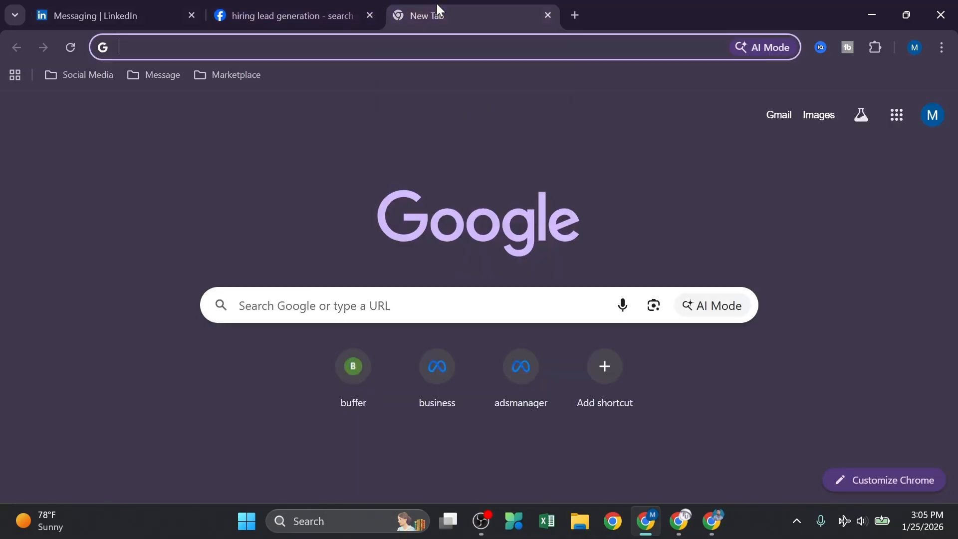
left_click(294, 5)
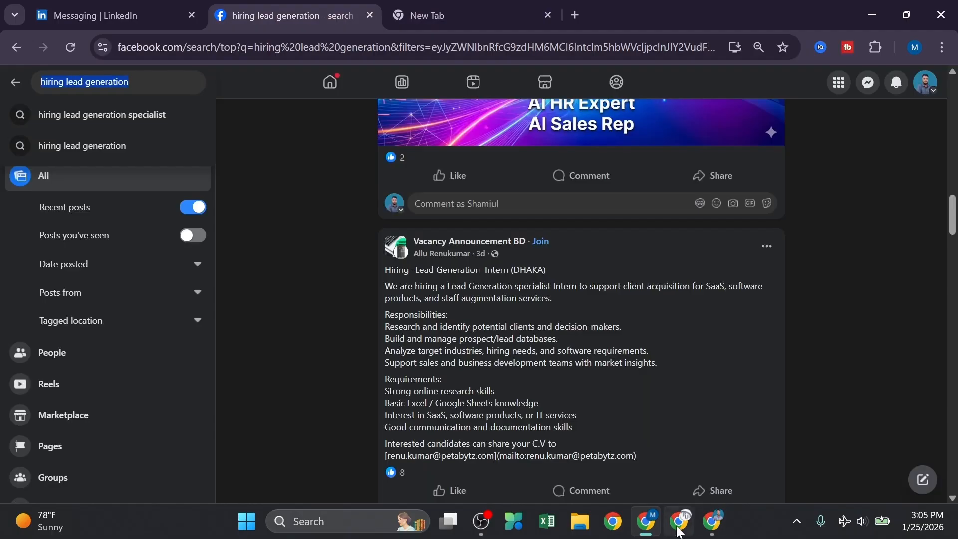
left_click(713, 522)
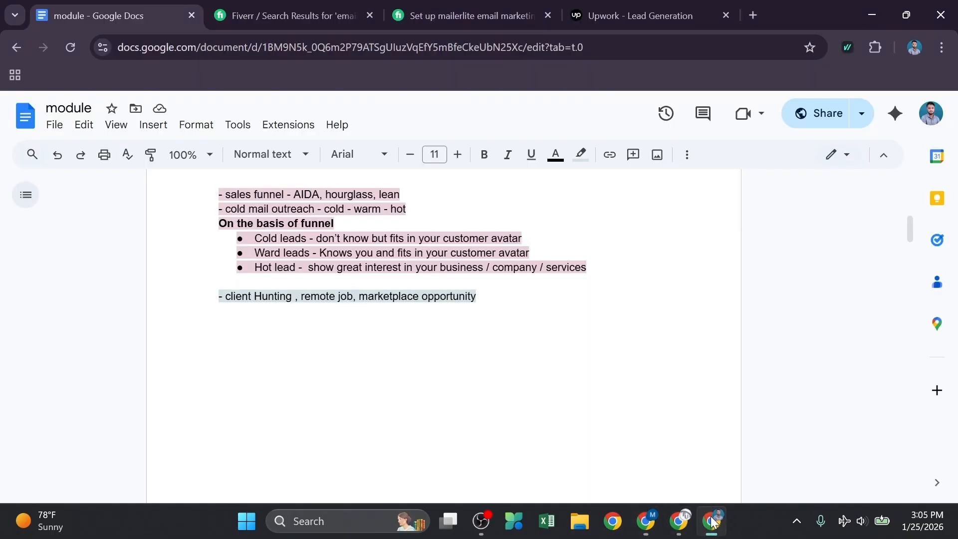
left_click(501, 294)
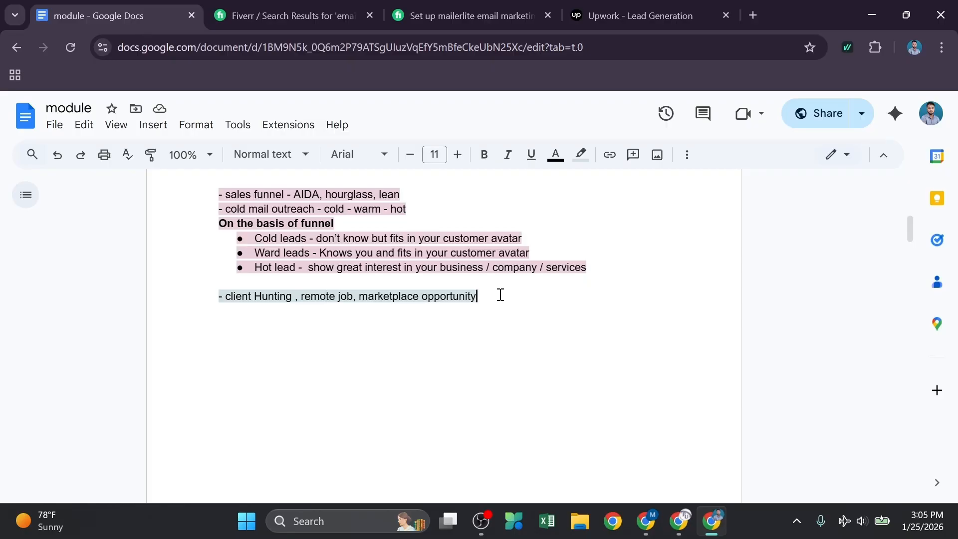